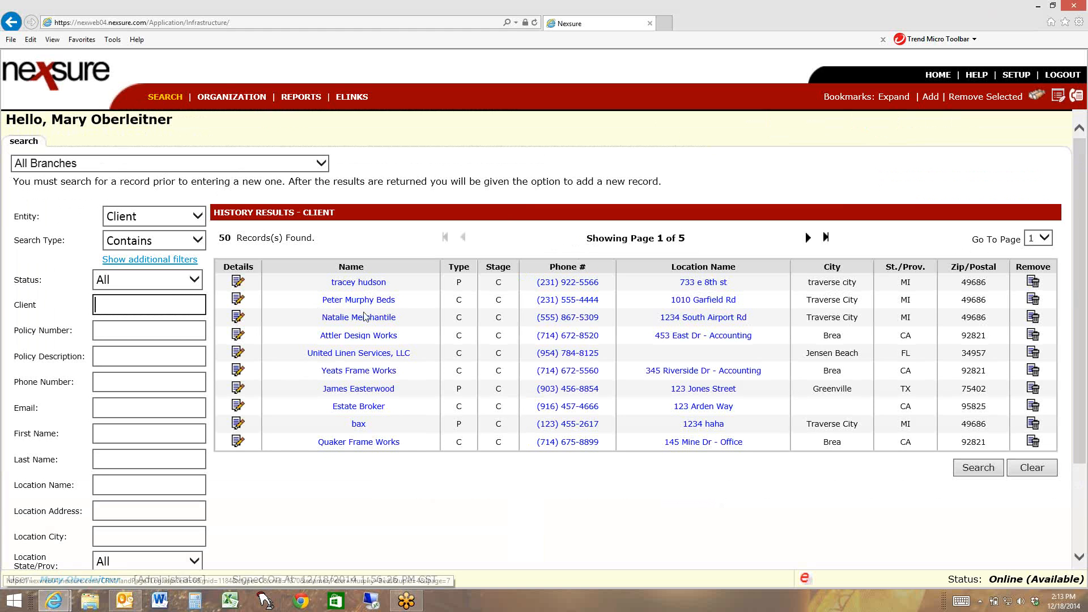
Open the Attler Design Works client record and go to its cancellation servicing form
left_click(238, 335)
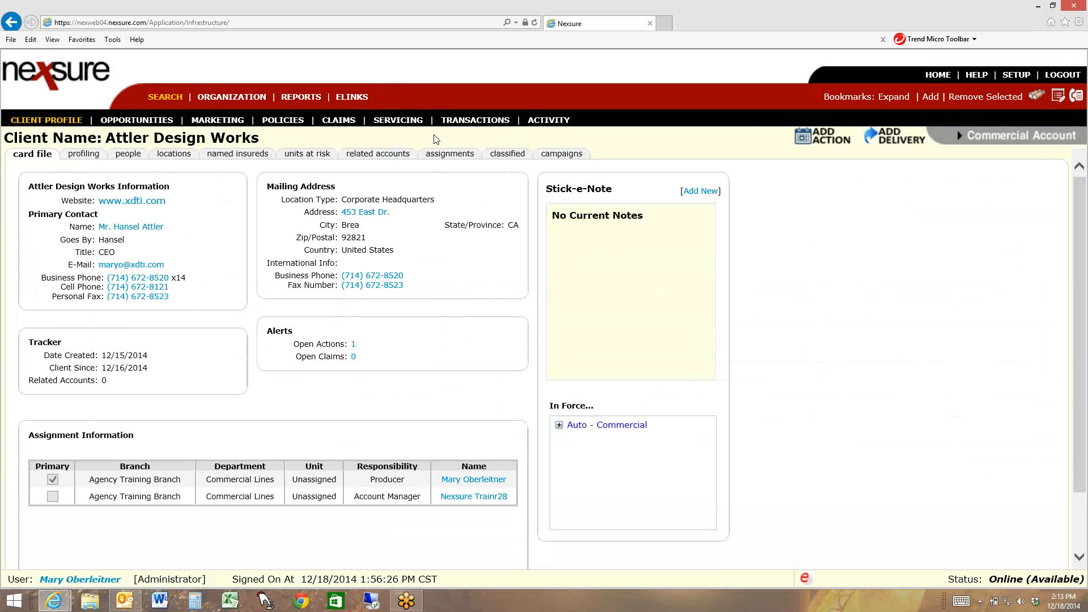
left_click(410, 121)
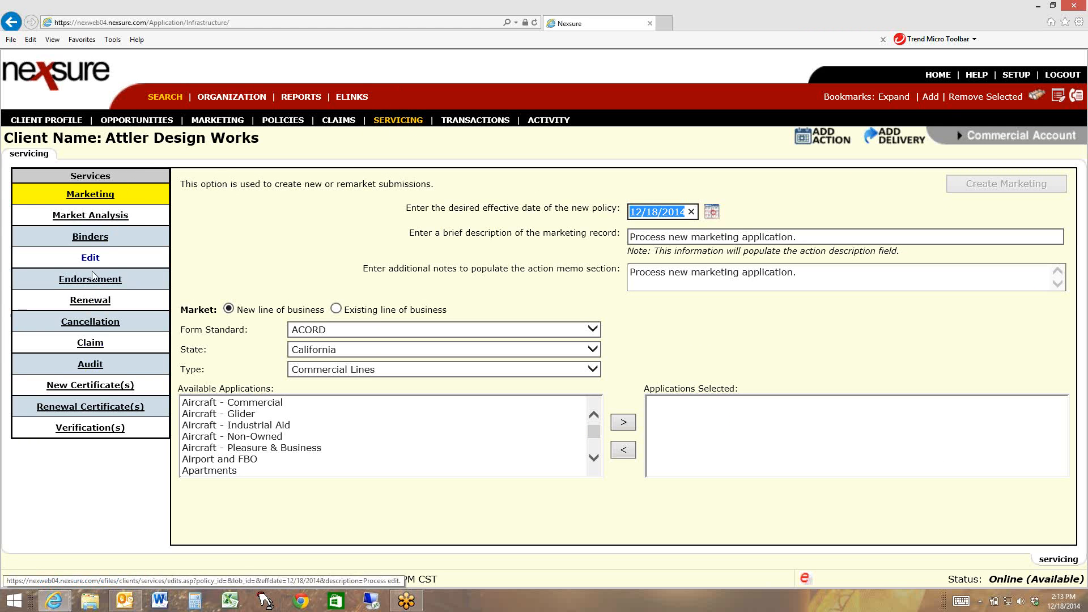
left_click(91, 323)
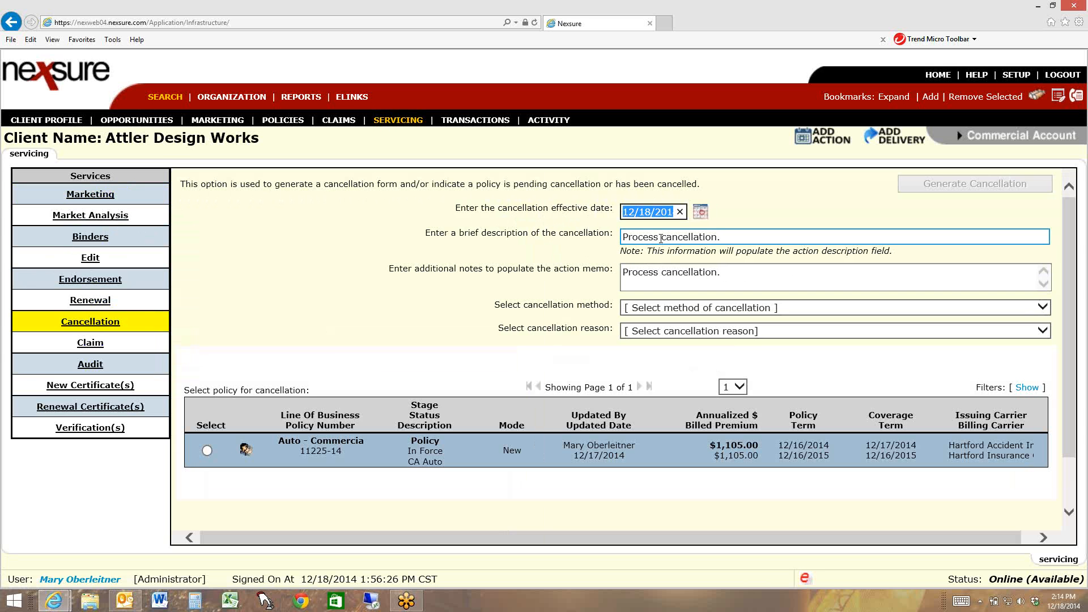
Replace the word "Process" at the start of the cancellation description with 2014
left_click(646, 212)
left_click_drag(625, 212, 674, 214)
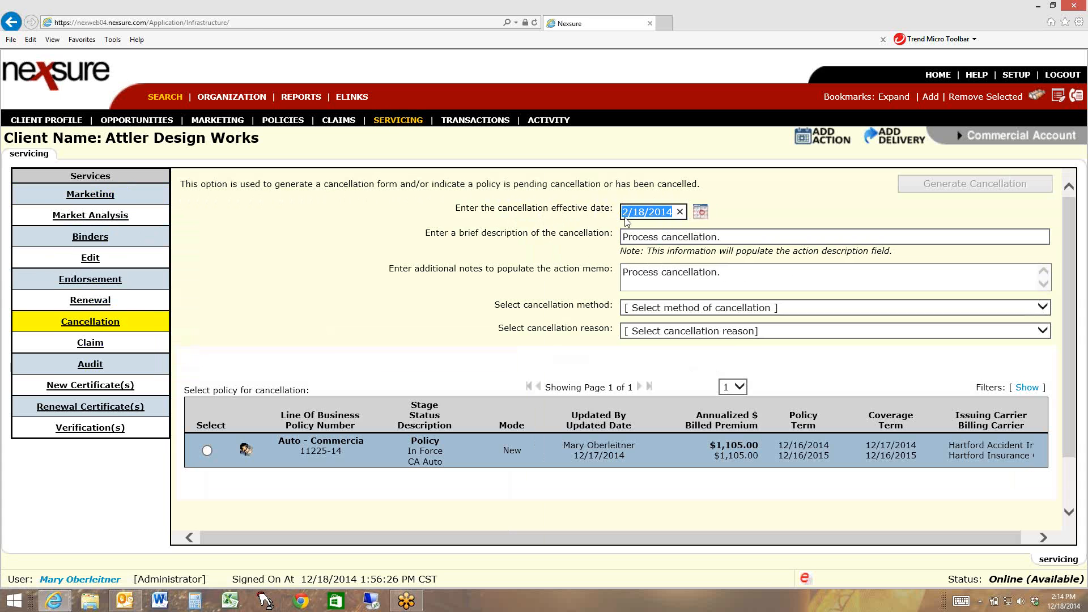
left_click(659, 240)
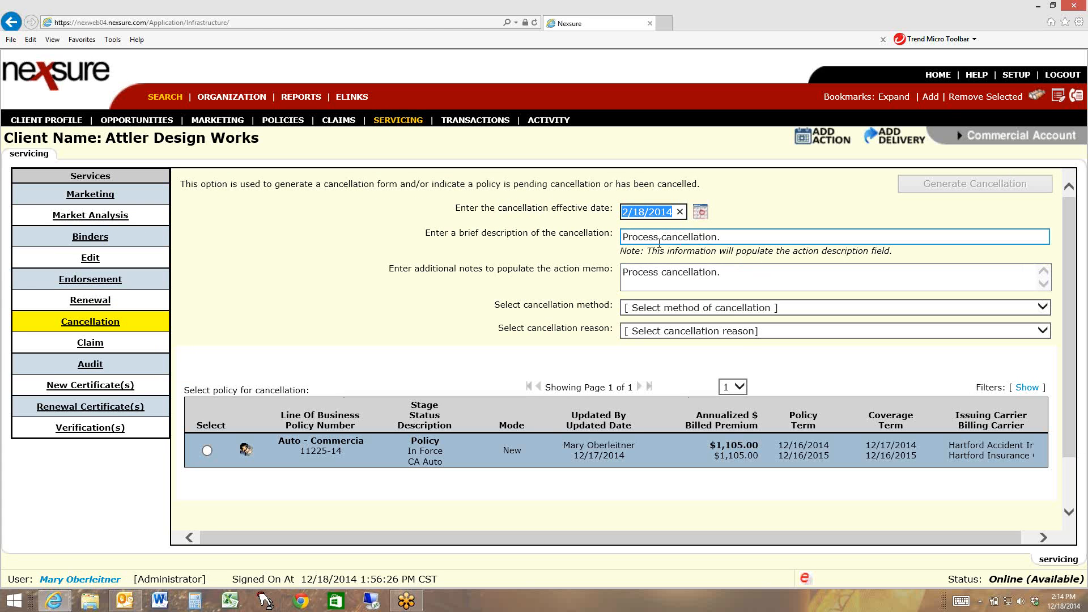
left_click_drag(659, 238, 612, 245)
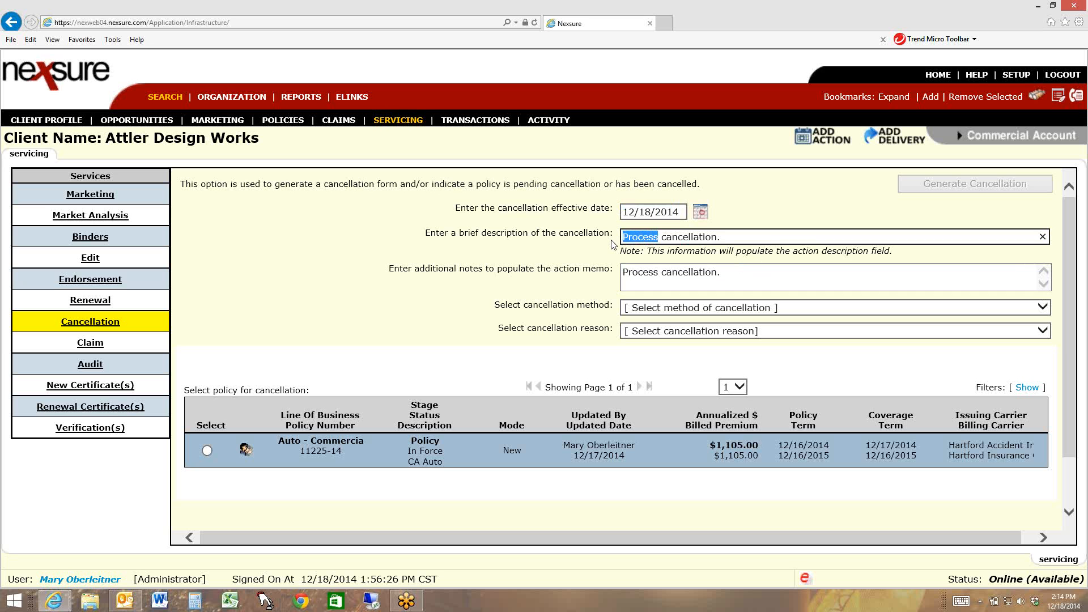
type("12/18/2014")
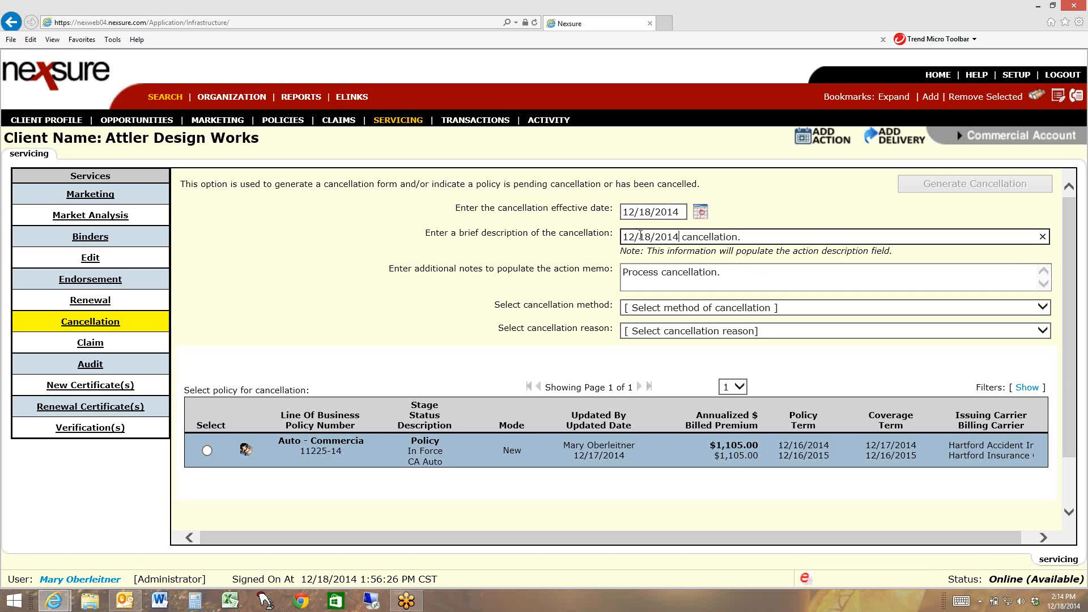
left_click_drag(656, 236, 613, 237)
key("BackSpace")
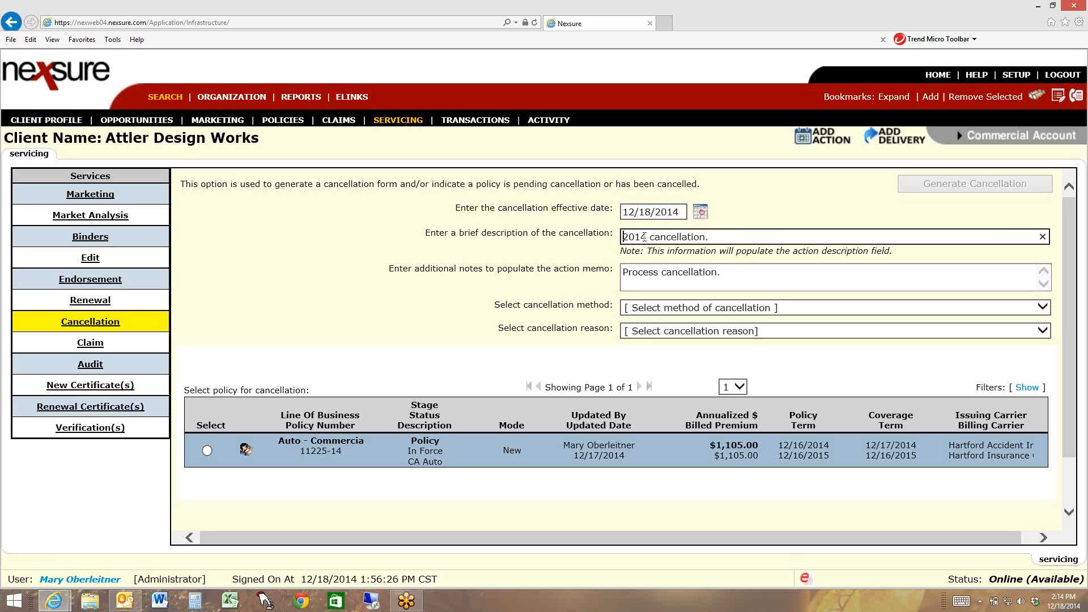
Complete the cancellation description as "2014 cancellation 12/18/2014 non payment of premium." and carry it over to the action memo
left_click(733, 237)
type("12/18/2014 non payment of")
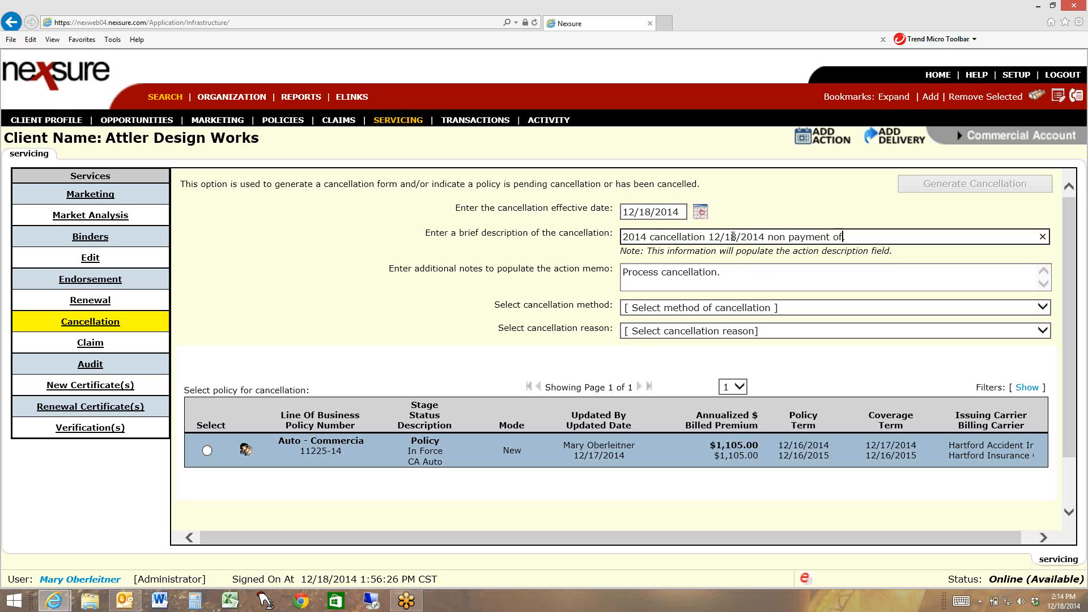
type(" premium")
key("Tab")
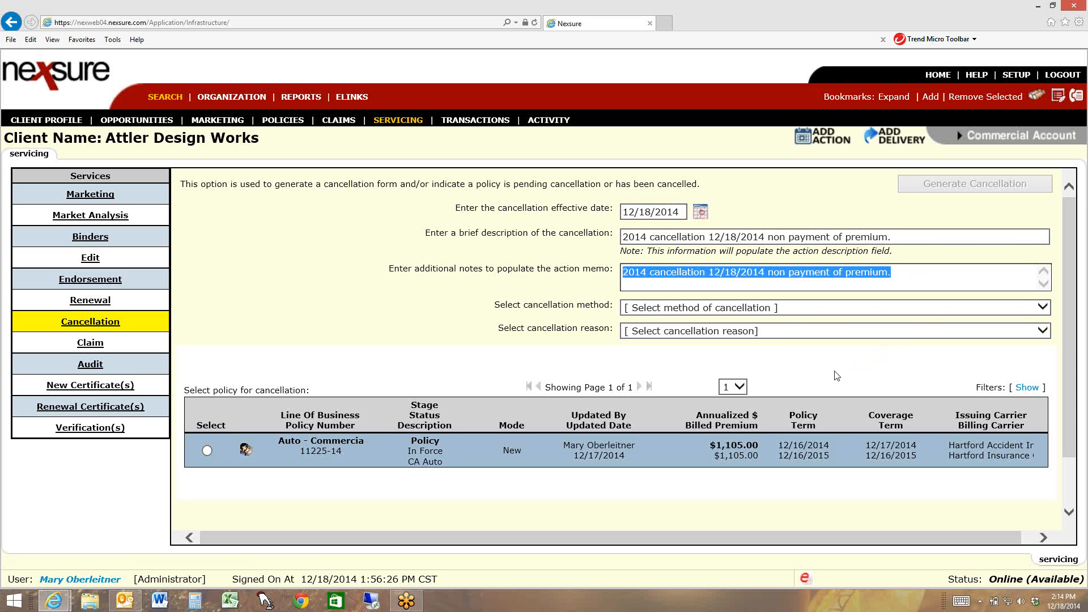
Set the cancellation method to Pro-Rata and select the Auto - Commercial policy for cancellation
left_click(792, 309)
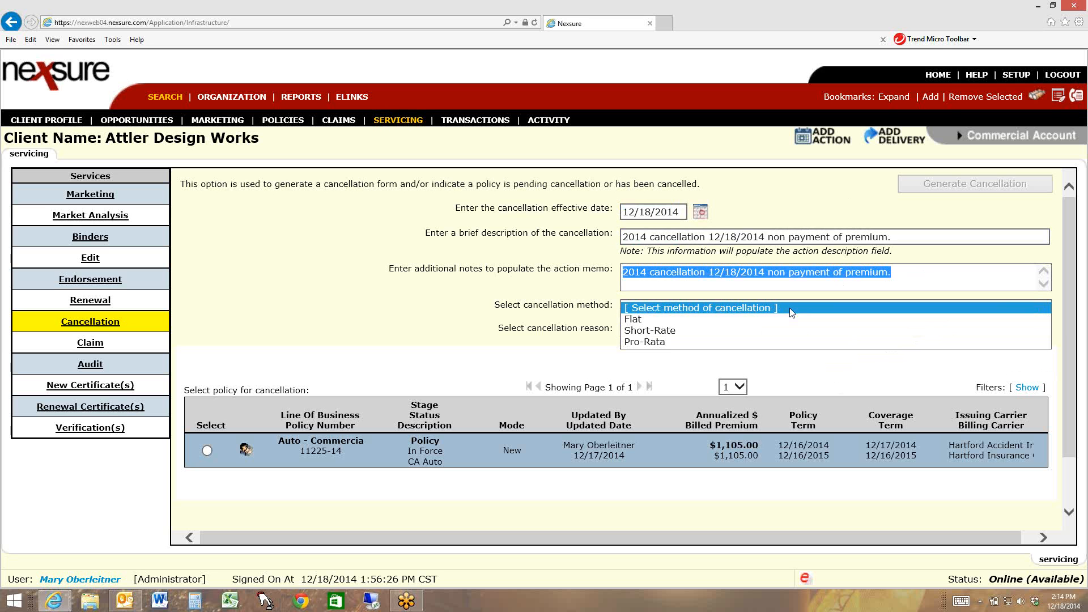
left_click(696, 342)
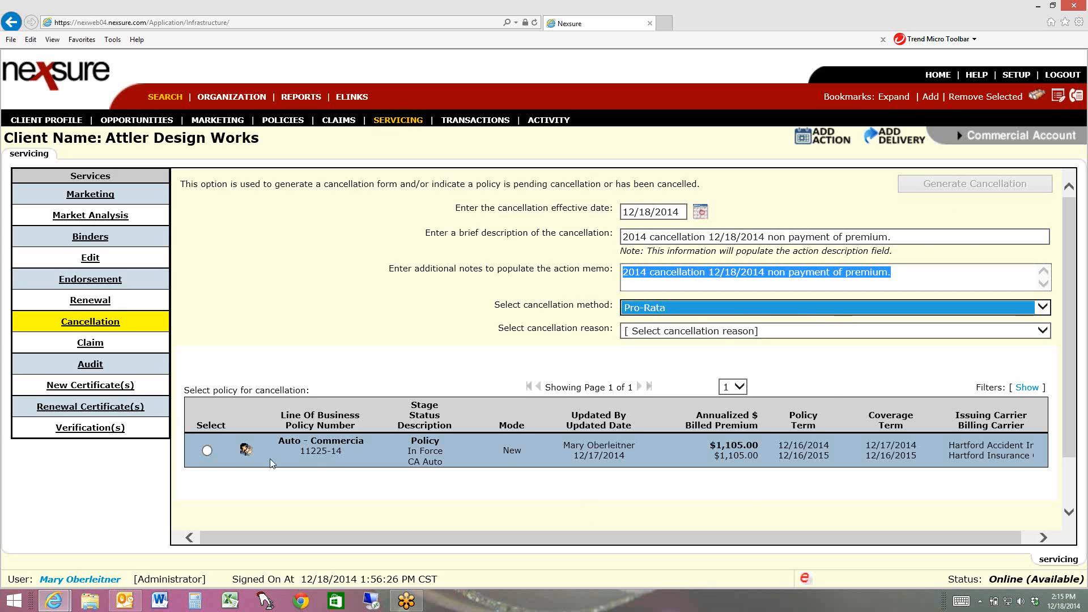
left_click(207, 451)
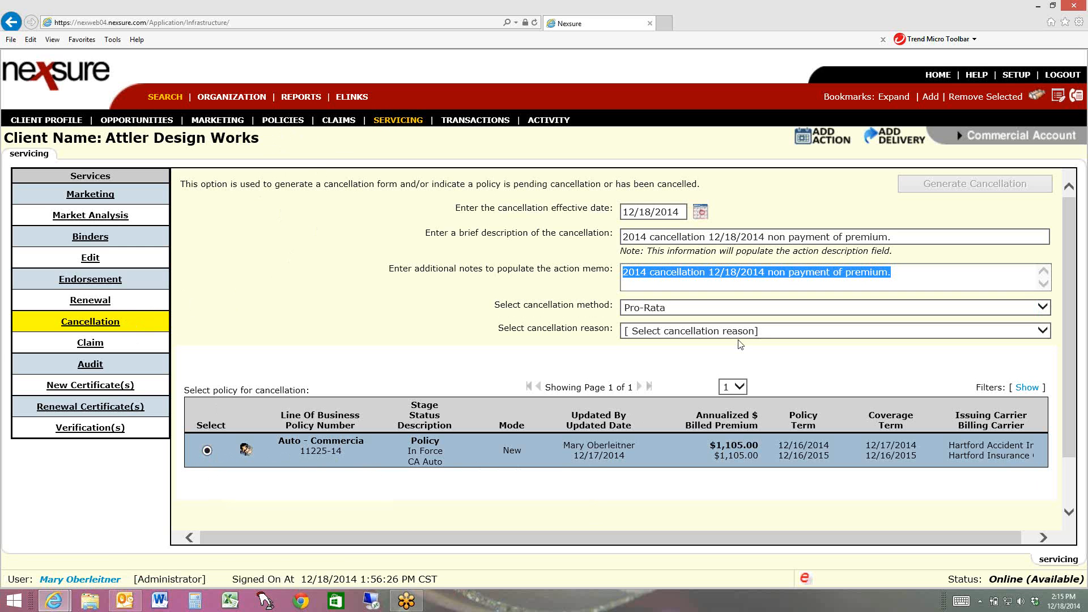
Copy the cancellation description, then reopen the cancellation form by servicing the commercial auto policy from the client's policies
left_click(887, 238)
left_click_drag(886, 238, 622, 237)
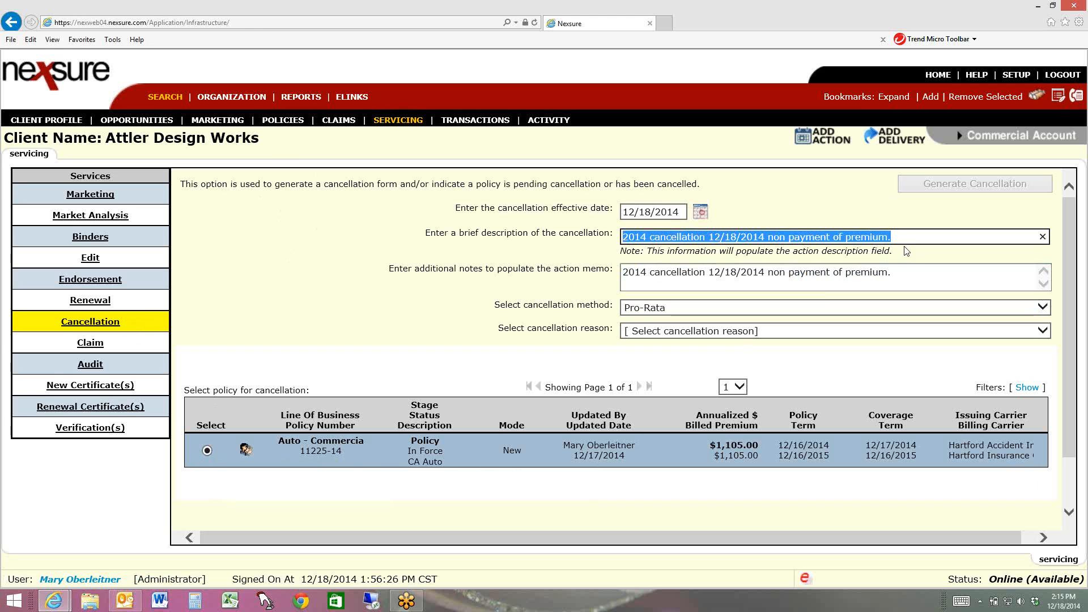
left_click(281, 121)
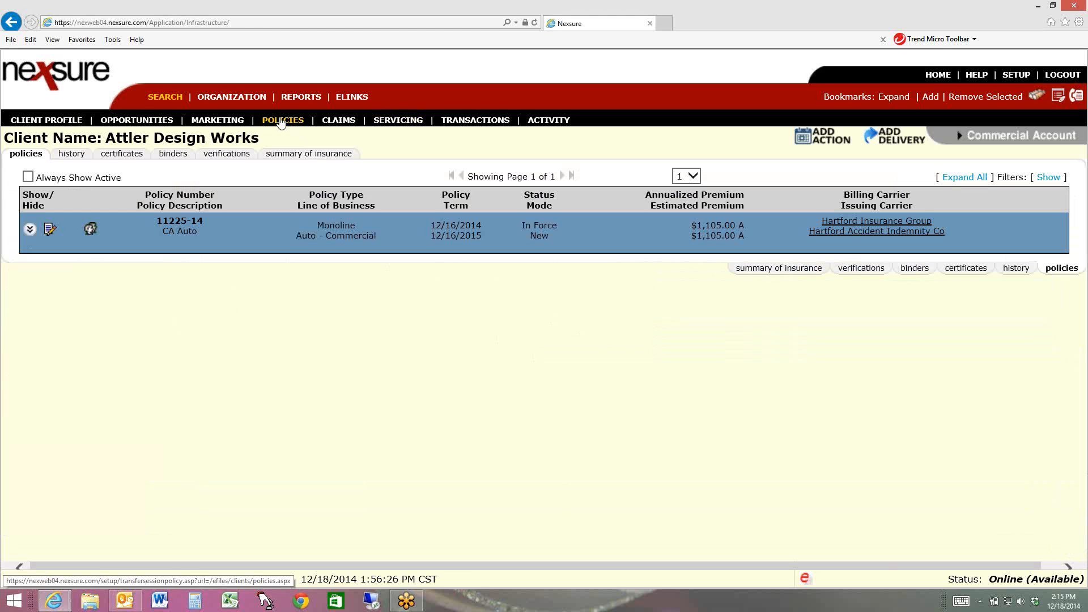
left_click(50, 232)
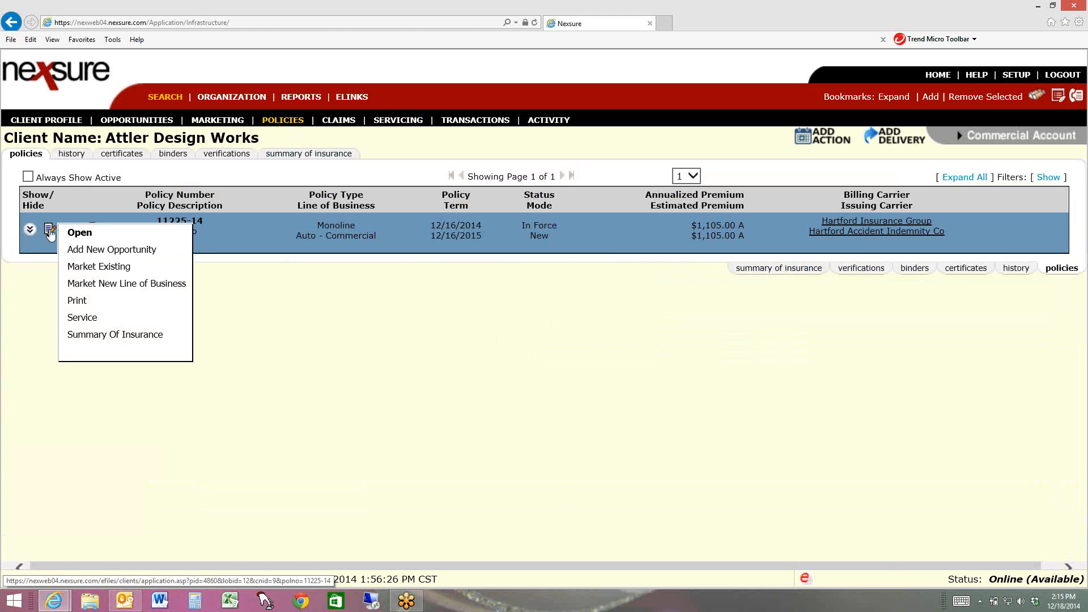
left_click(82, 318)
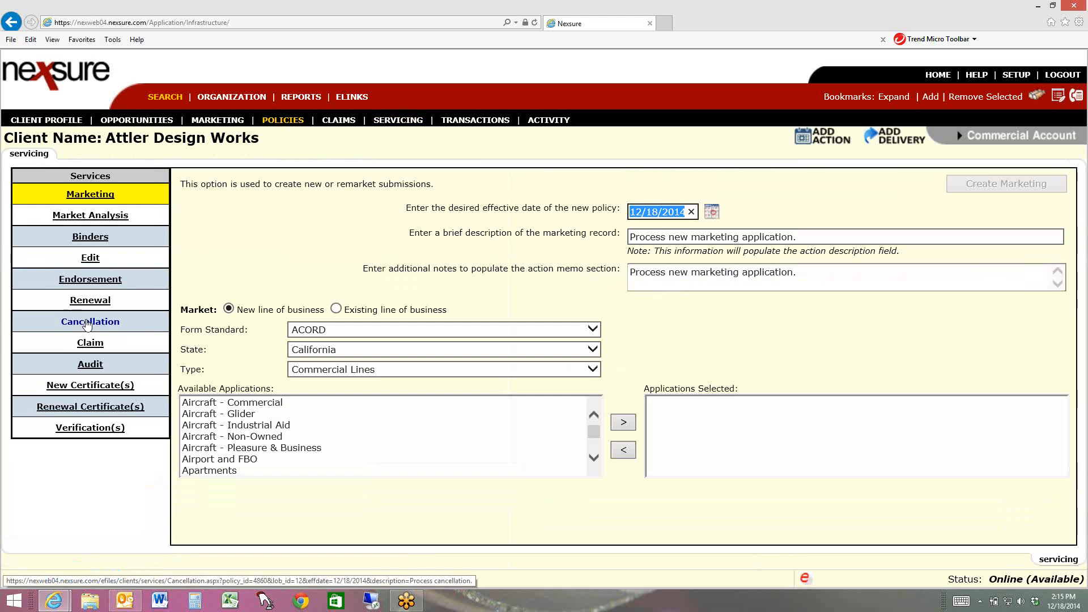
left_click(86, 321)
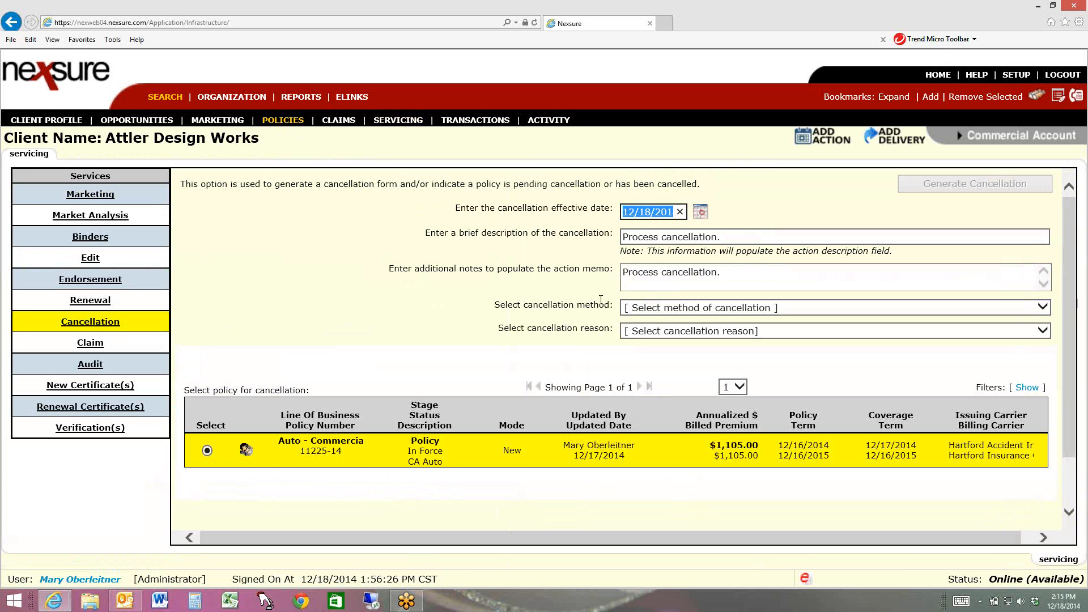
Fill the description with the copied text "2014 cancellation 12/18/2014 non payment of premium." and carry it over to the memo
key("Tab")
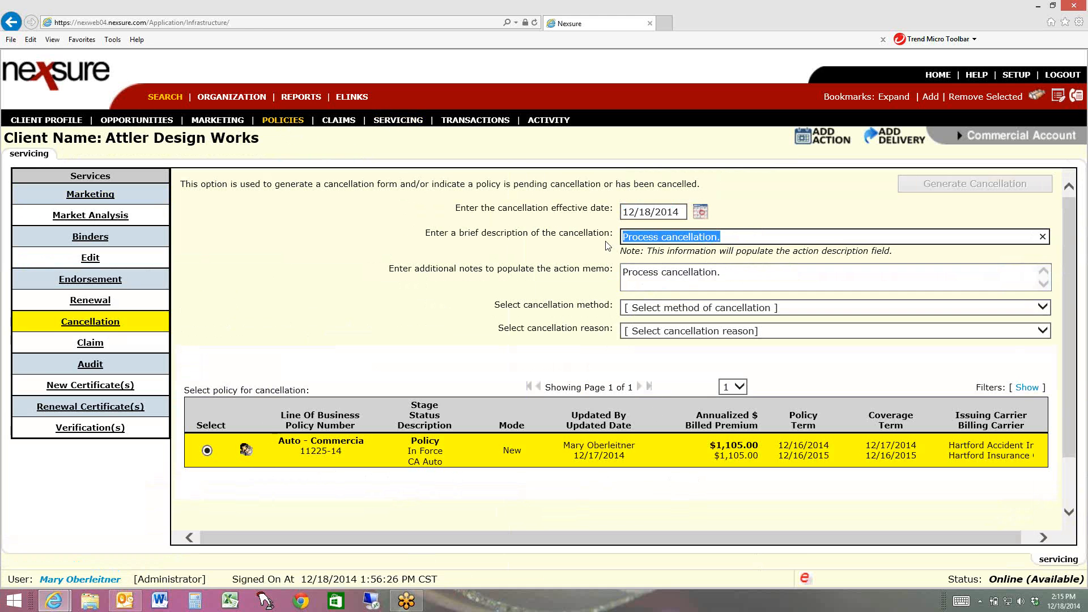
type("2014 cancellation 12/18/2014 non payment of premium.")
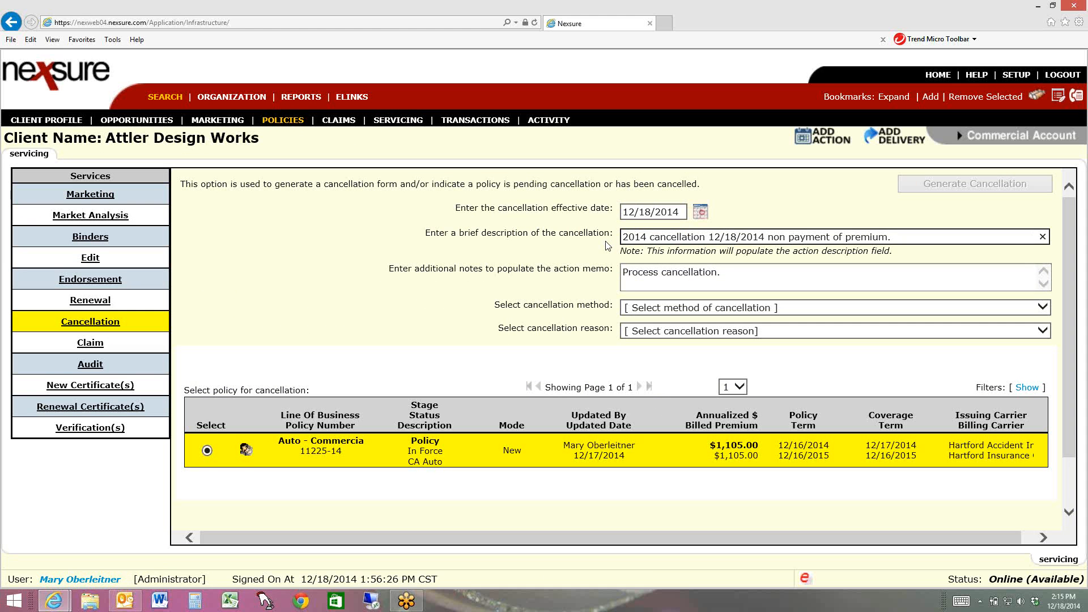
key("Tab")
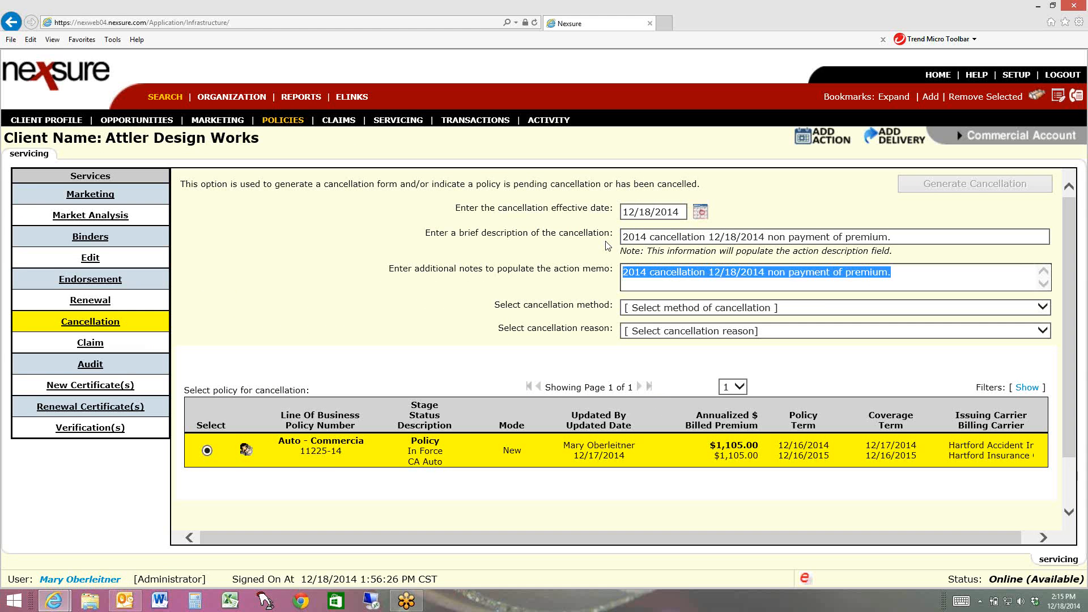
Generate the cancellation with the Pro-Rata method and Non-Payment as the reason
left_click(697, 309)
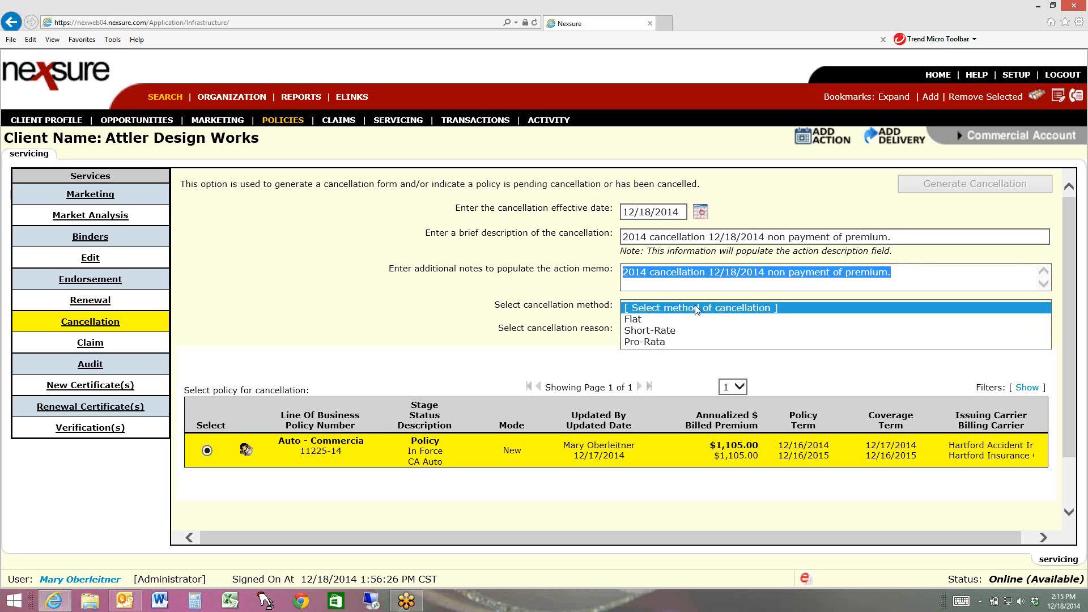
left_click(658, 341)
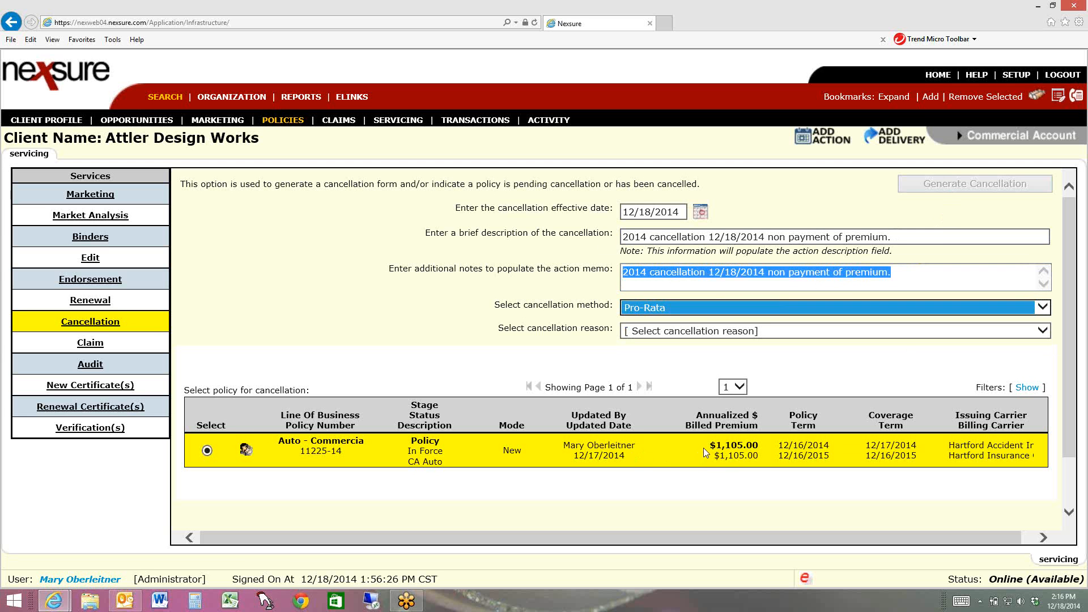
left_click(773, 334)
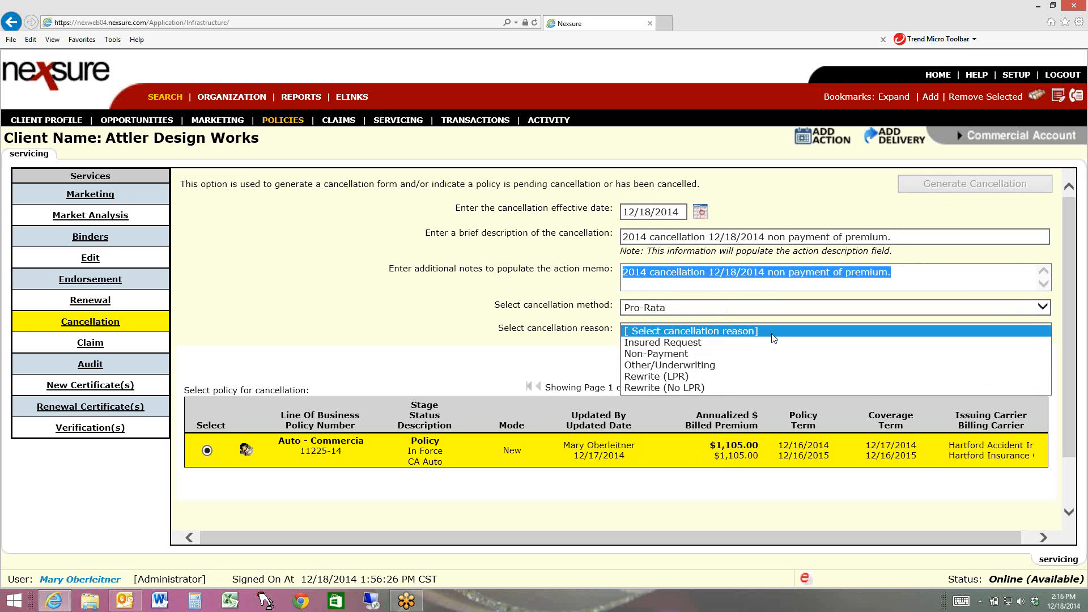
left_click(702, 352)
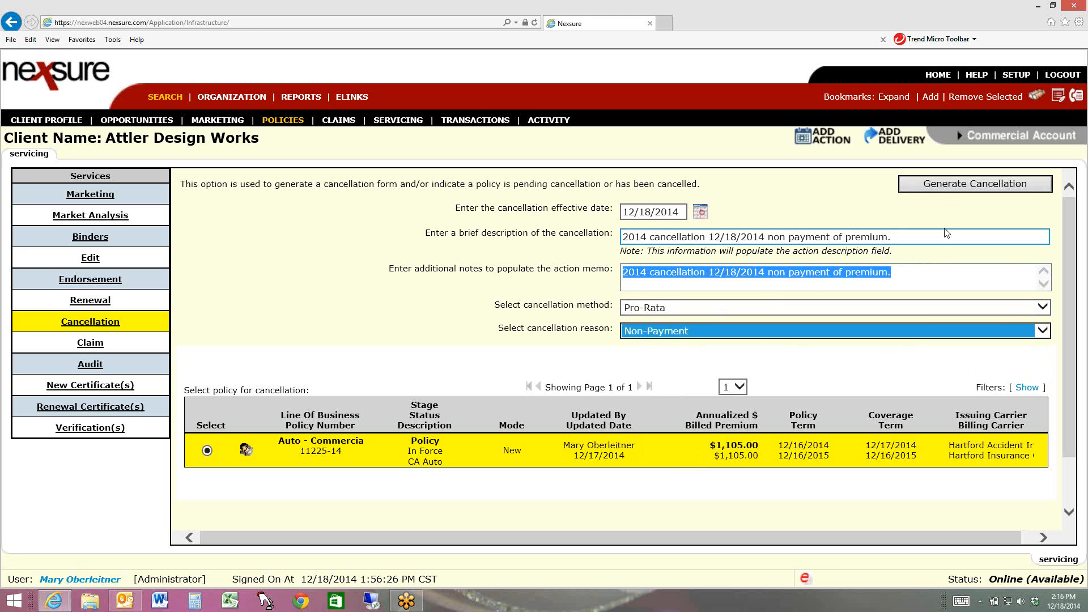
left_click(955, 190)
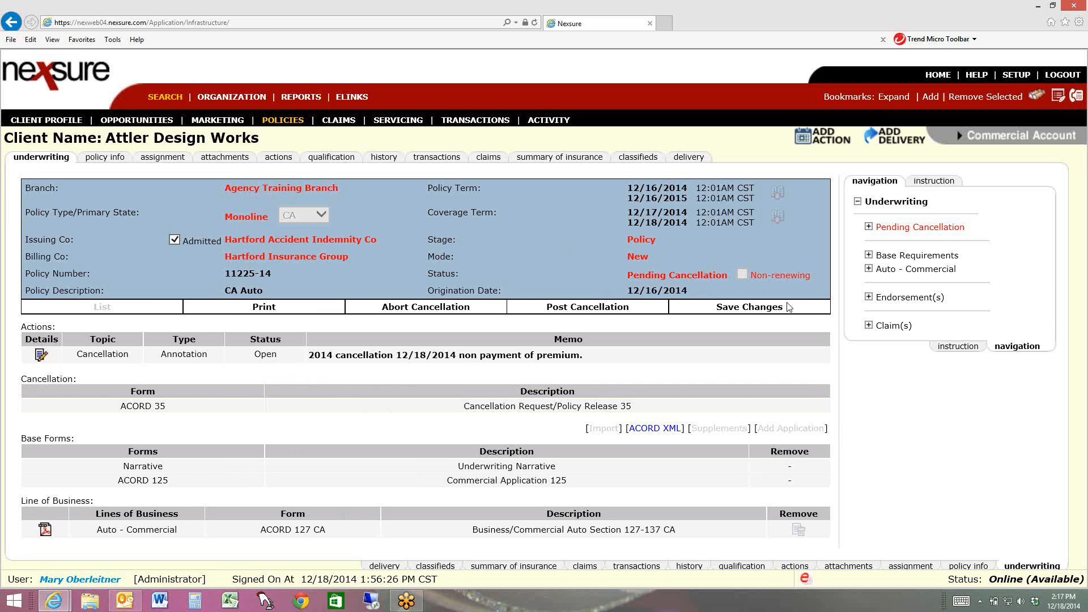
Open the Producer section of the pending cancellation's ACORD 35 and prefill the producer signature with the contact whose role is Producer
left_click(868, 226)
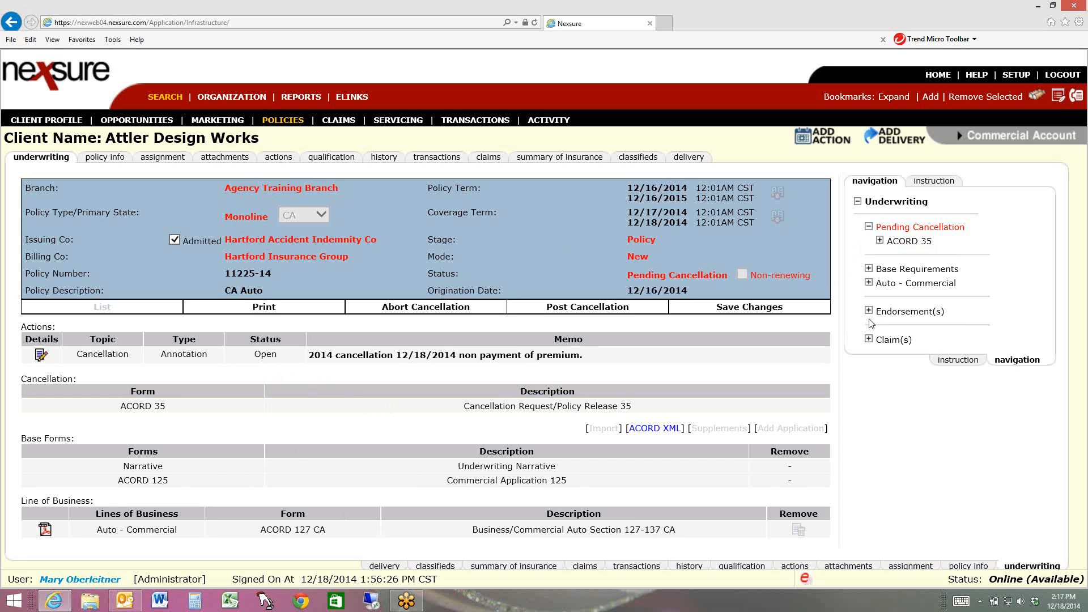
left_click(880, 241)
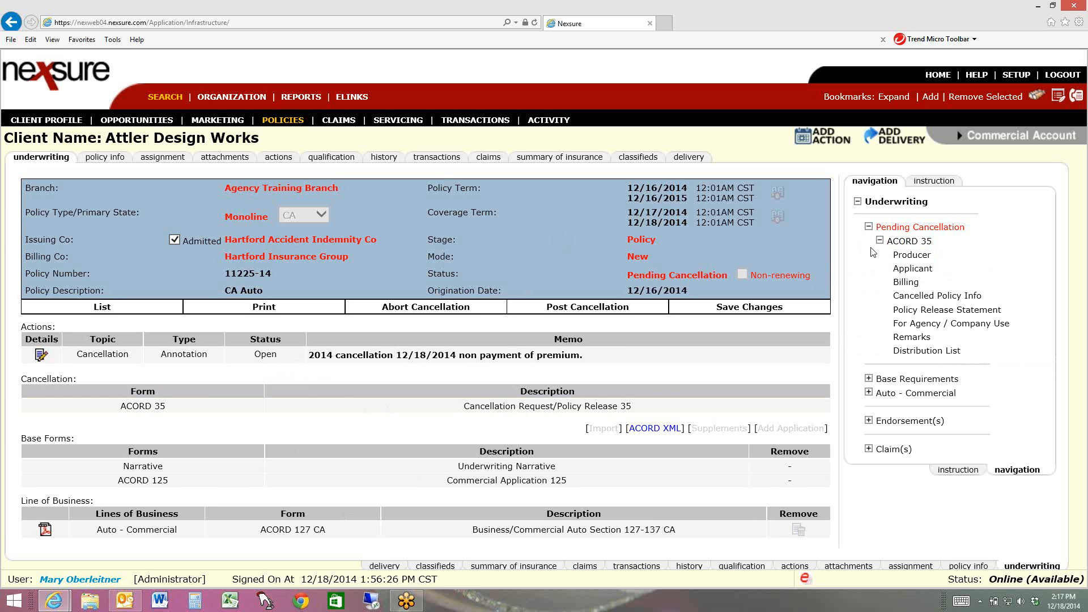
left_click(912, 256)
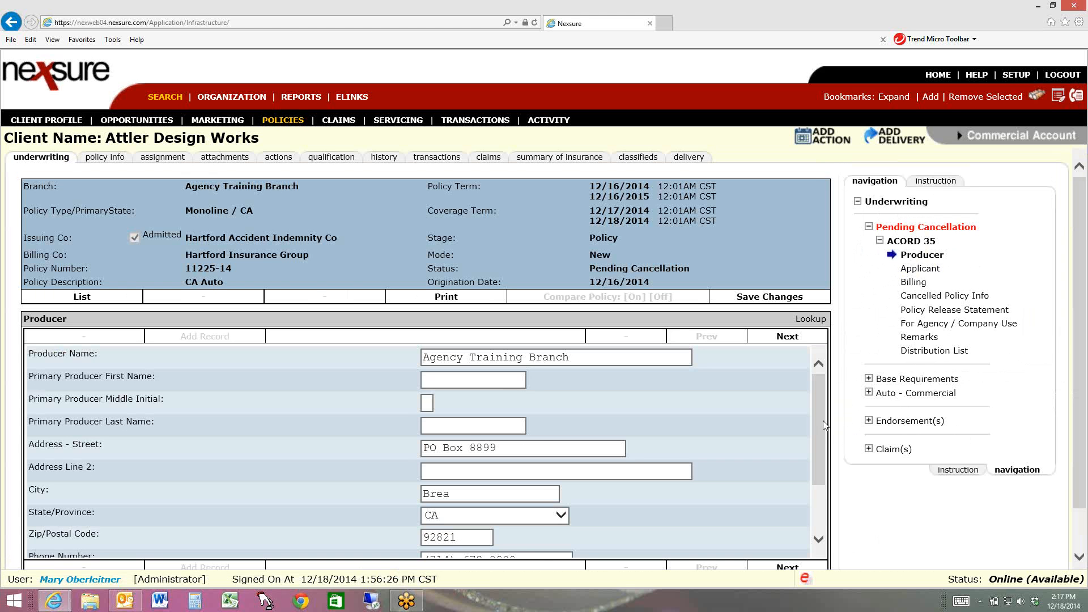
left_click_drag(818, 430, 817, 521)
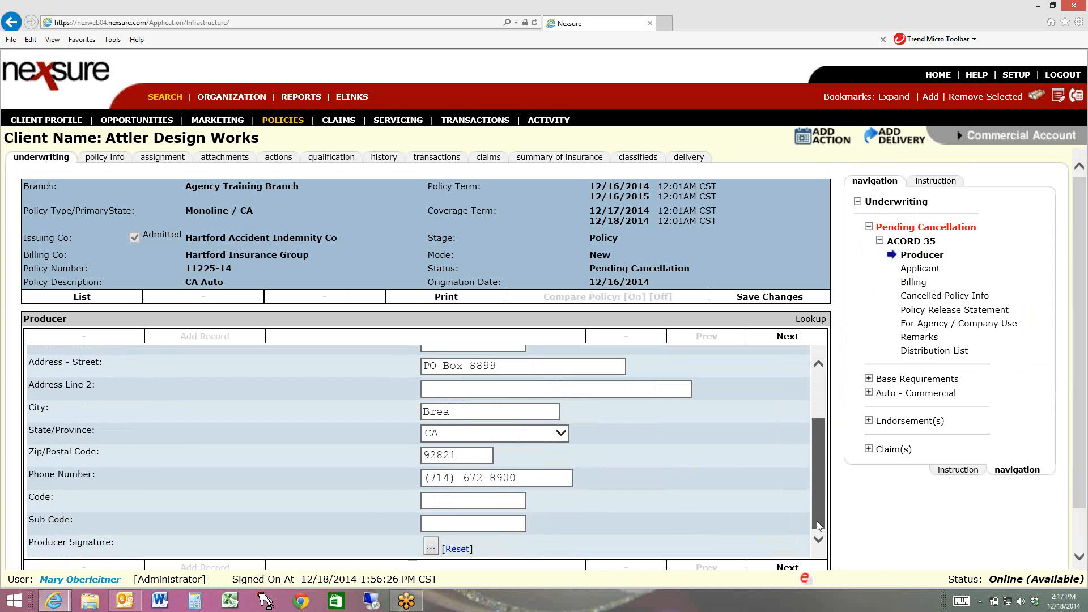
left_click(431, 553)
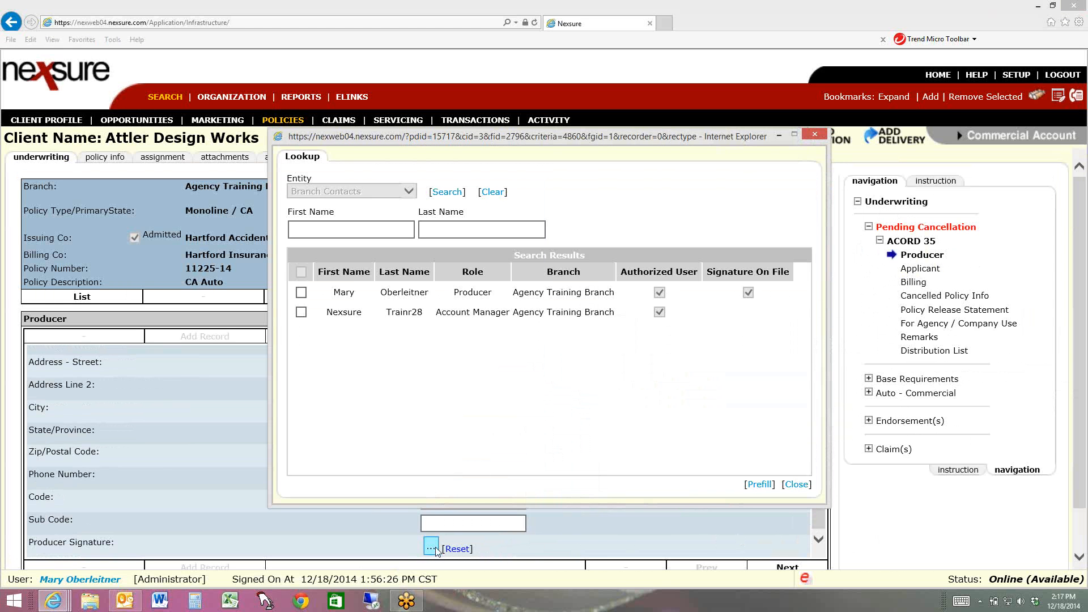
left_click(302, 293)
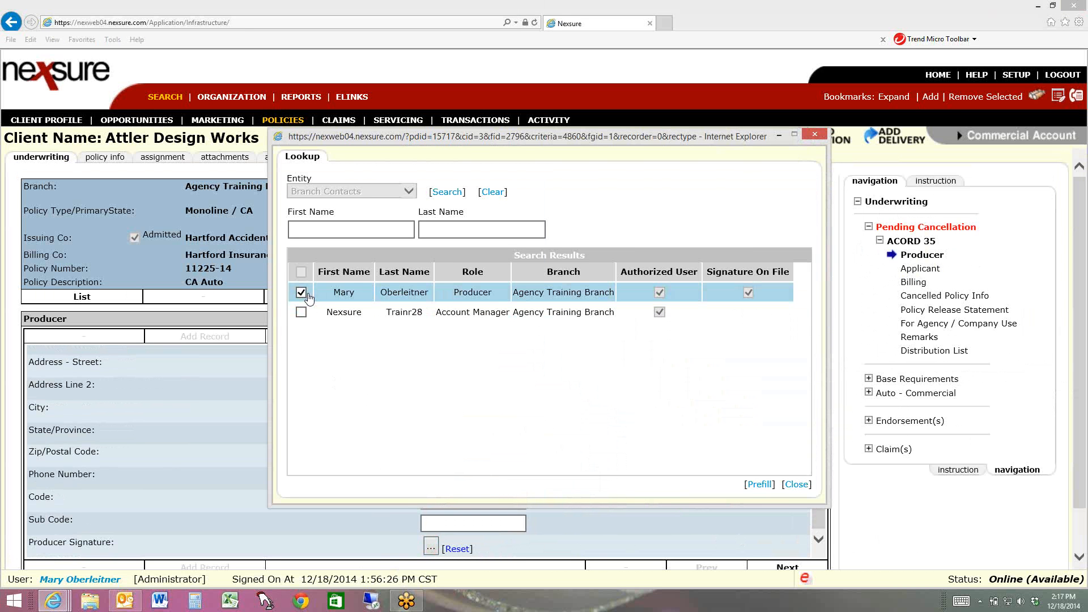
left_click(765, 485)
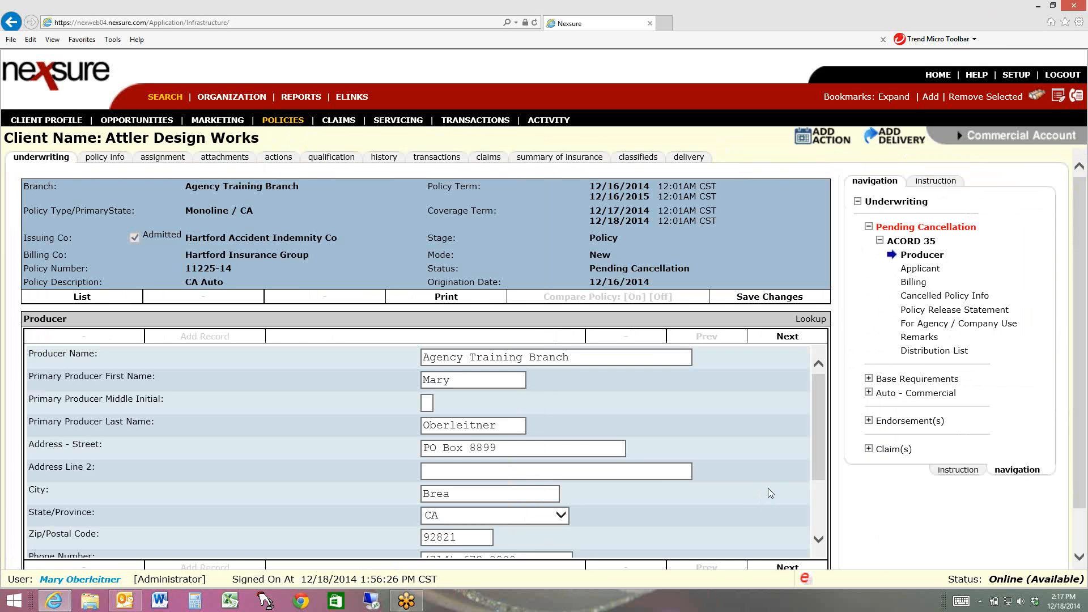
Advance to the ACORD 35 Applicant section, look through the whole form in list view, and close that view
left_click(786, 337)
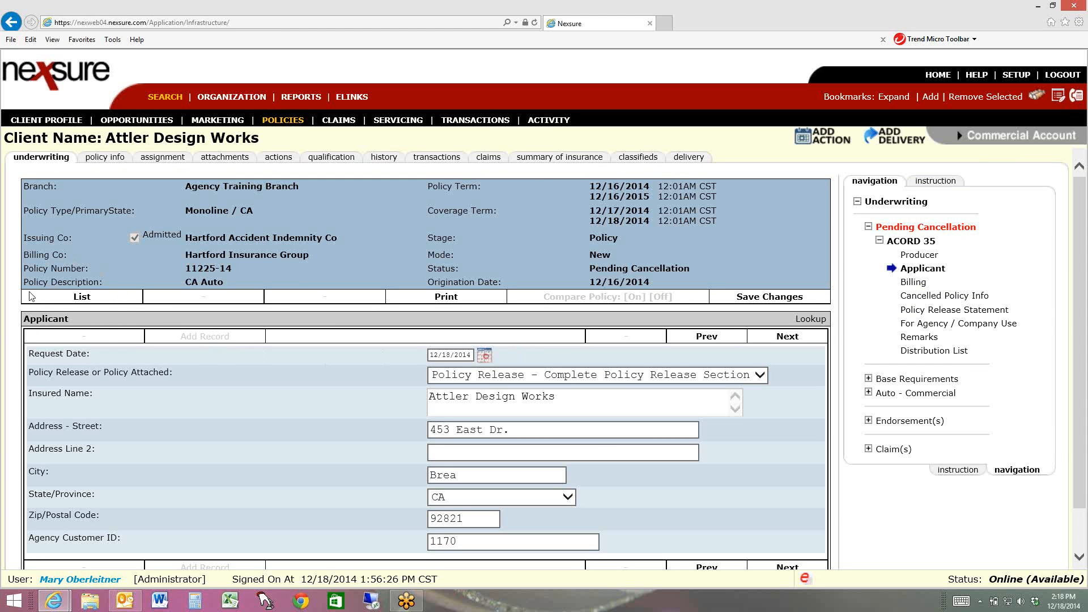
left_click(82, 298)
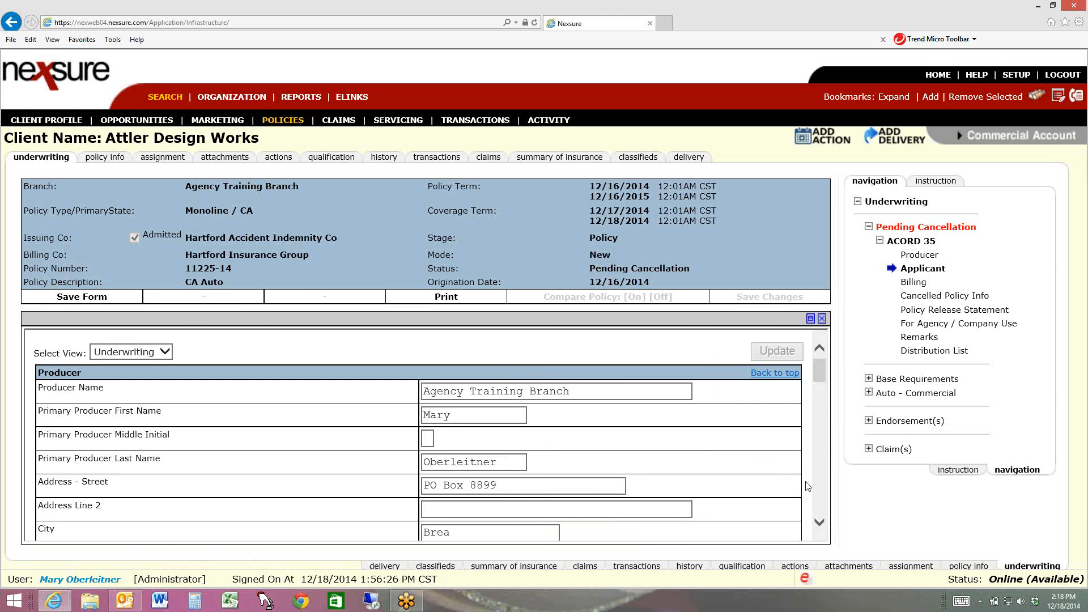
left_click_drag(817, 373, 834, 330)
left_click(823, 320)
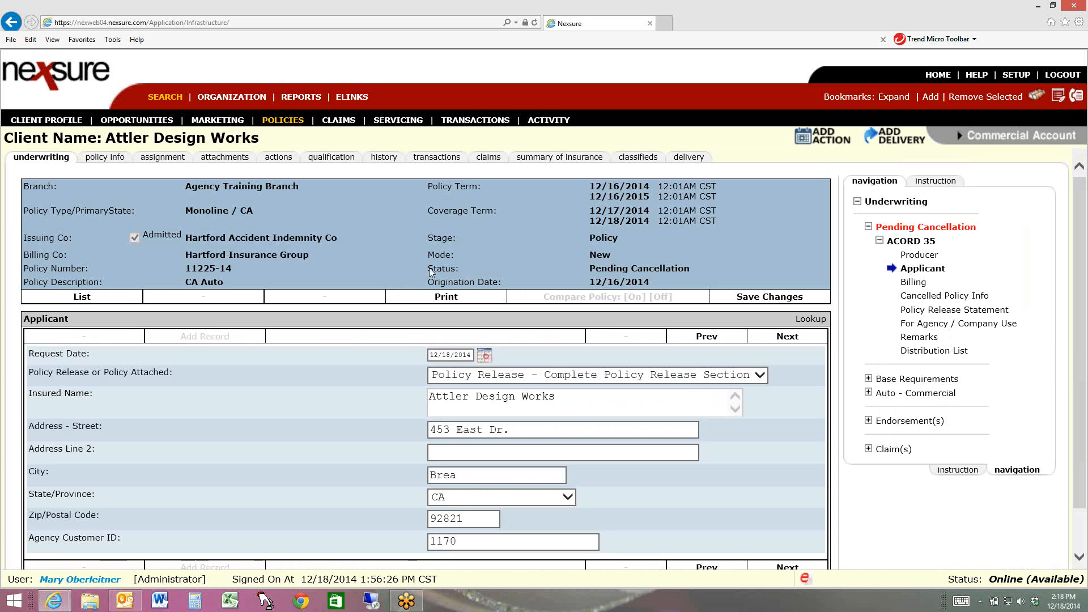
Preview the printable ACORD 35 cancellation request, read it from the producer details through to the producer's signature, and close the preview
left_click(445, 298)
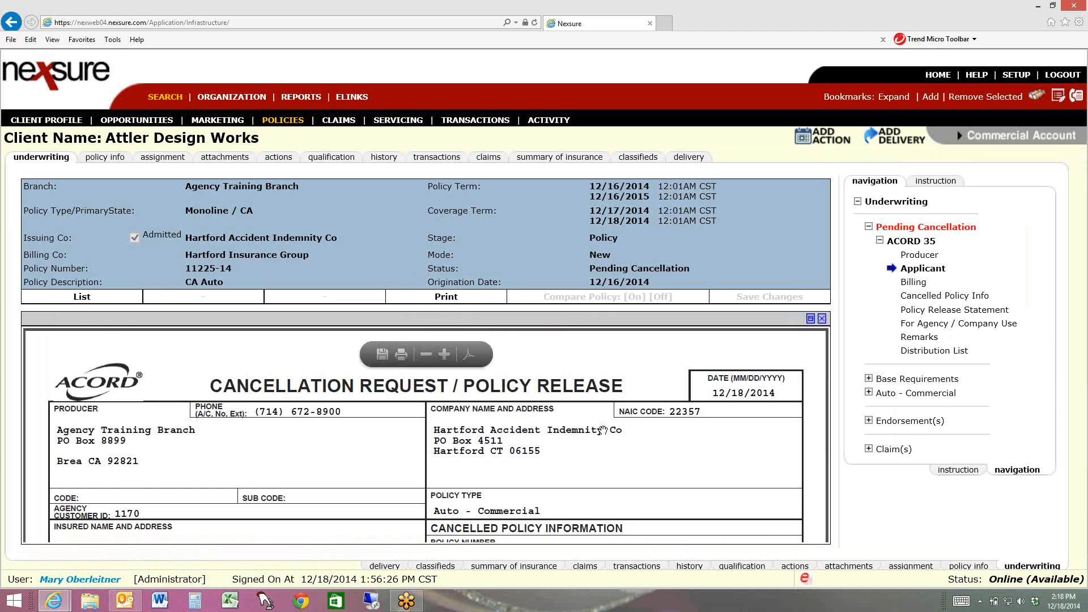
scroll(609, 475, "down", 5)
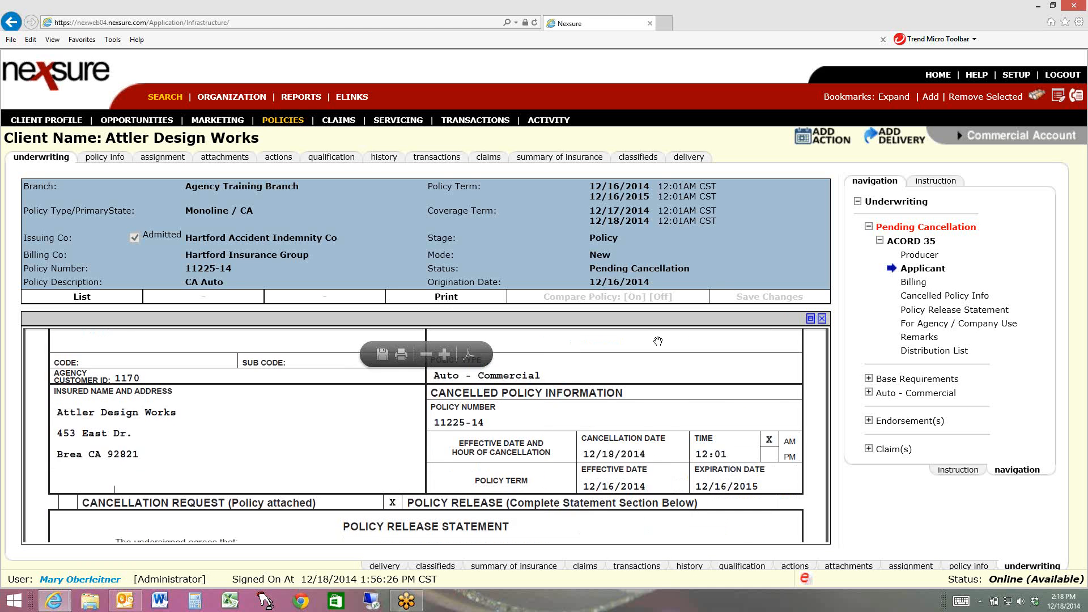
scroll(643, 481, "down", 2)
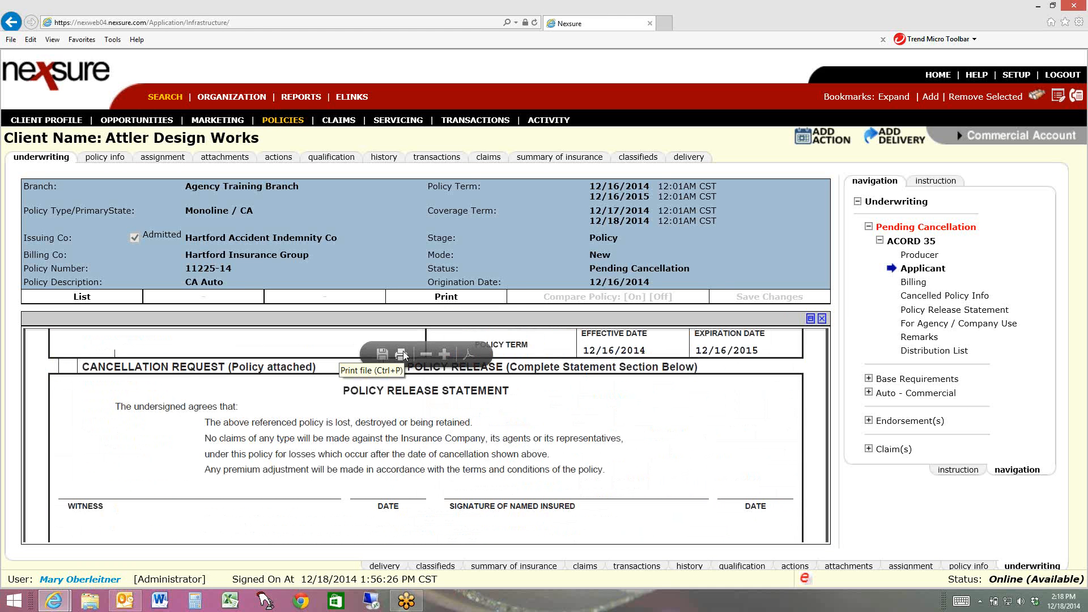
scroll(685, 457, "down", 2)
scroll(685, 457, "down", 3)
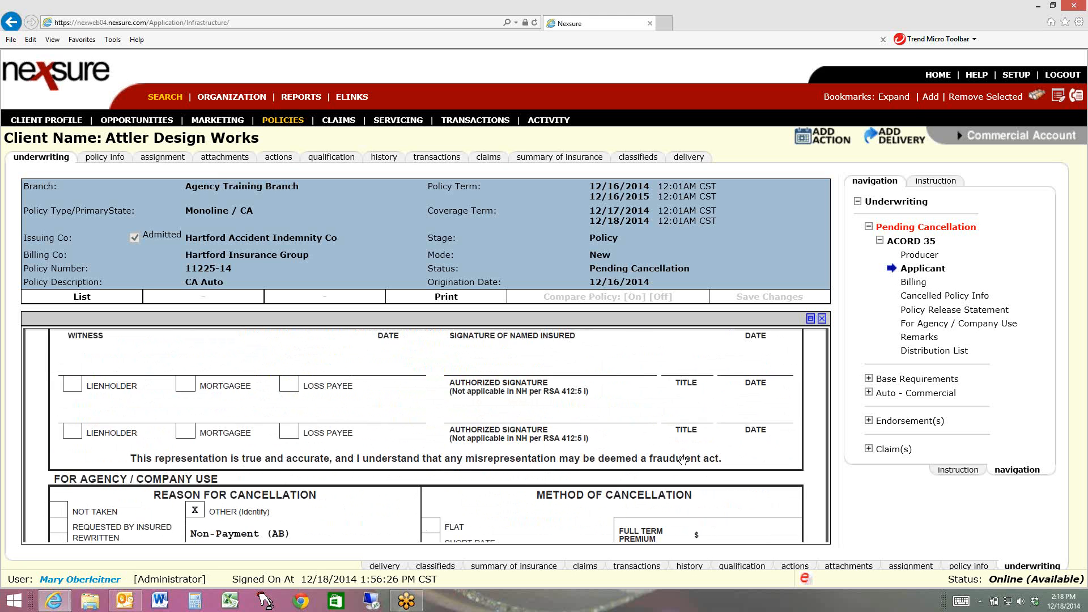
scroll(683, 460, "down", 3)
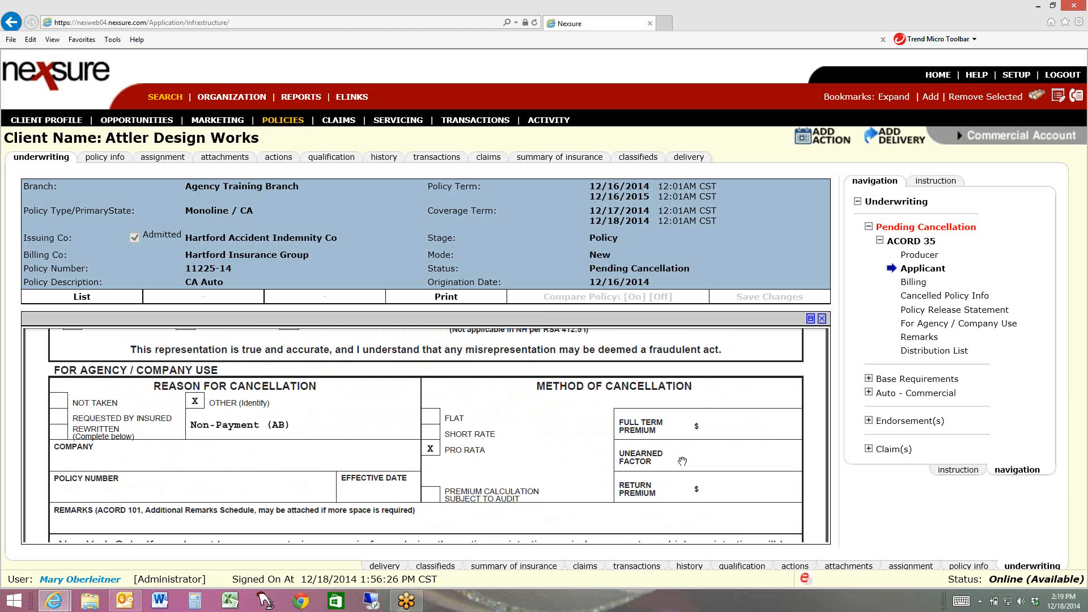
scroll(652, 489, "down", 5)
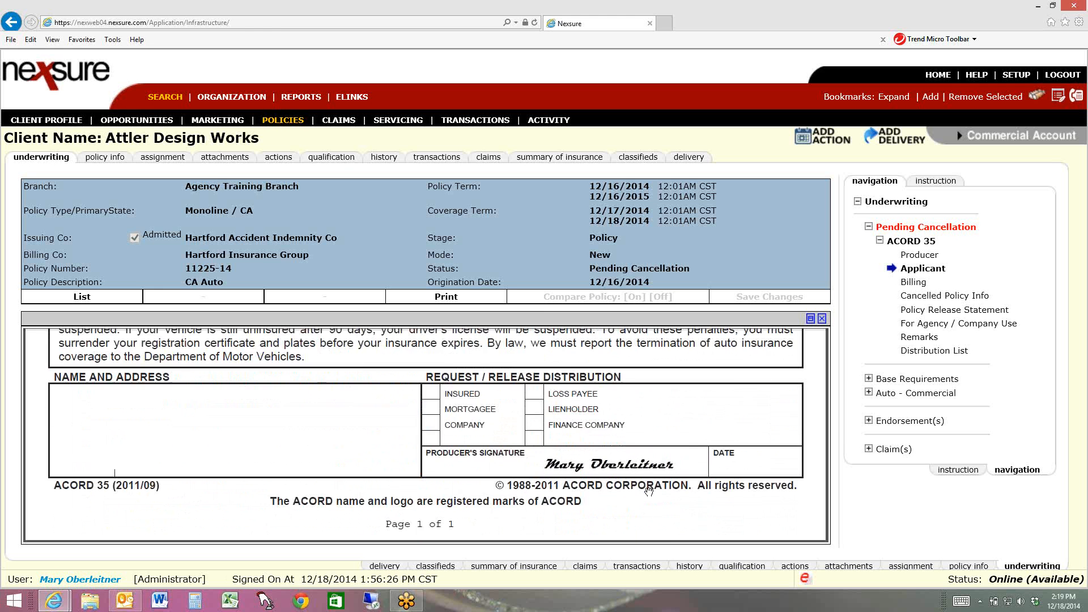
left_click(821, 319)
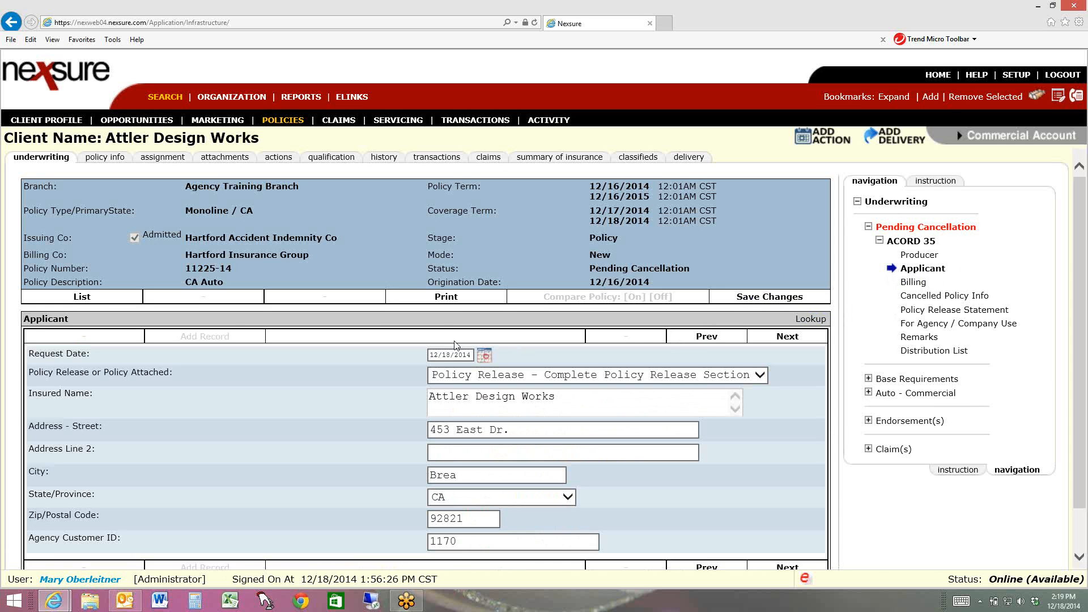
Show all ACORD 35 sections in list view and review the entries from Producer through Distribution List
left_click(79, 298)
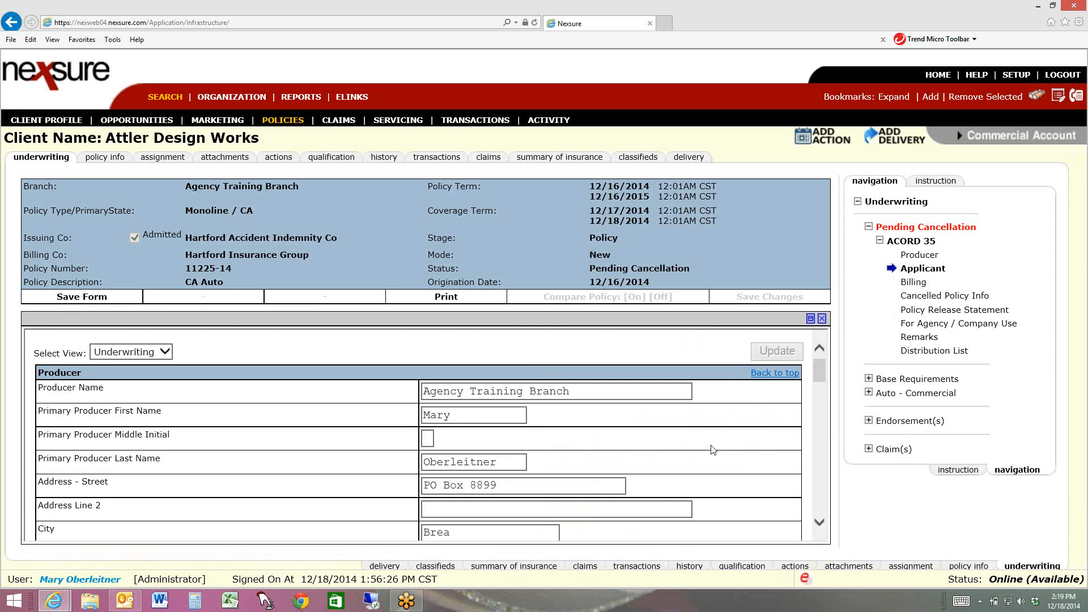
scroll(709, 447, "down", 5)
scroll(710, 448, "down", 5)
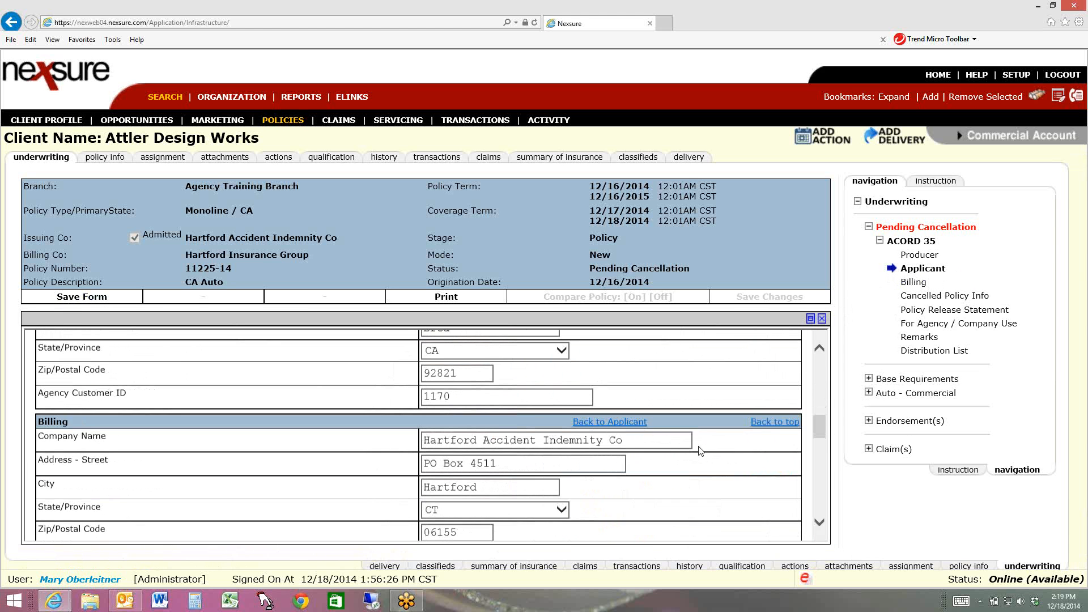
scroll(698, 451, "down", 8)
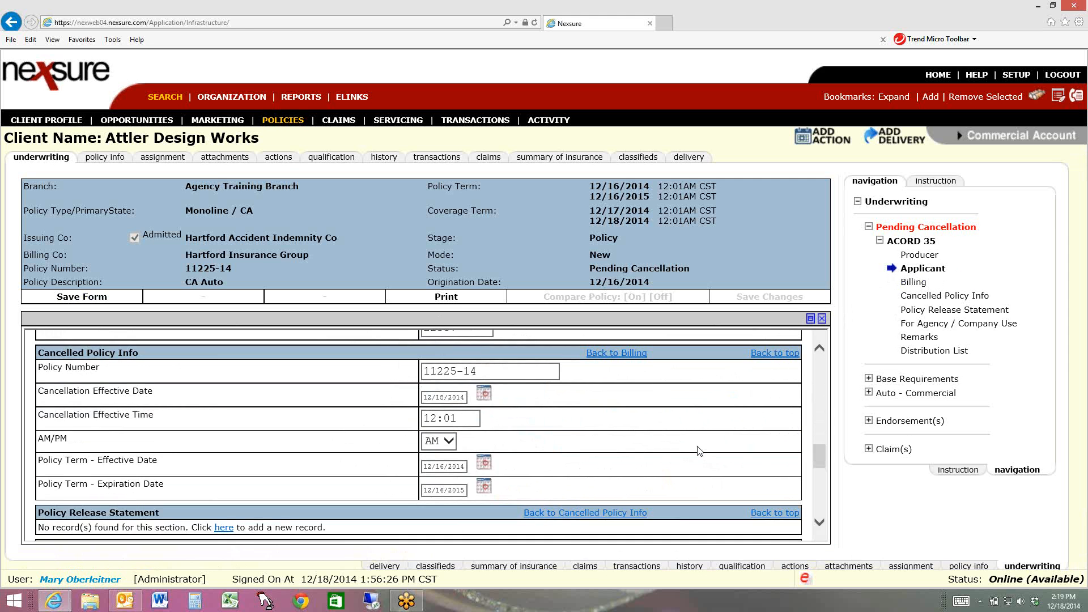
scroll(698, 450, "down", 8)
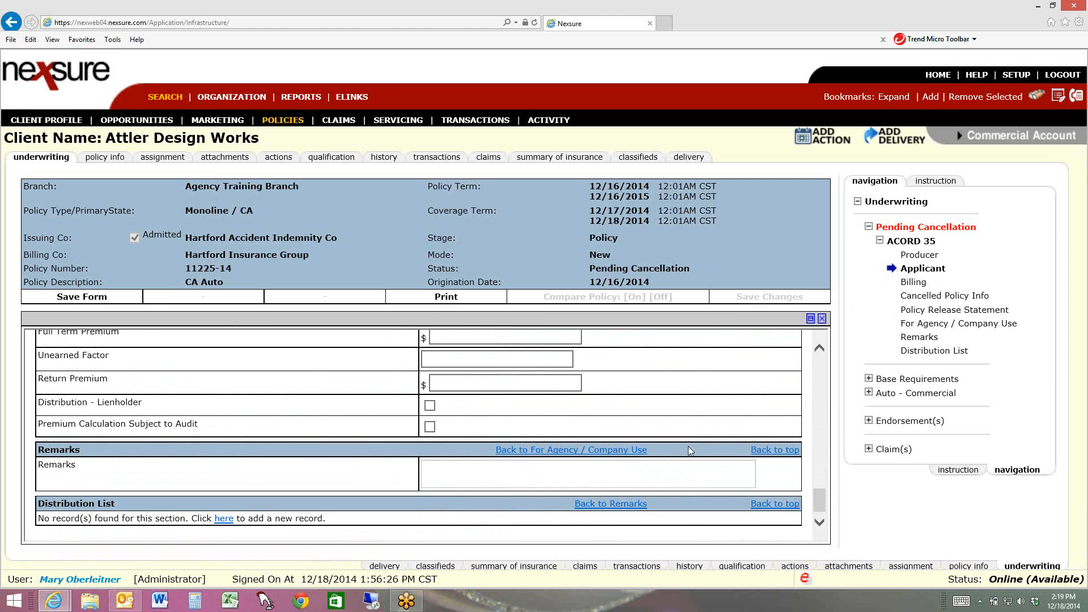
scroll(645, 465, "up", 5)
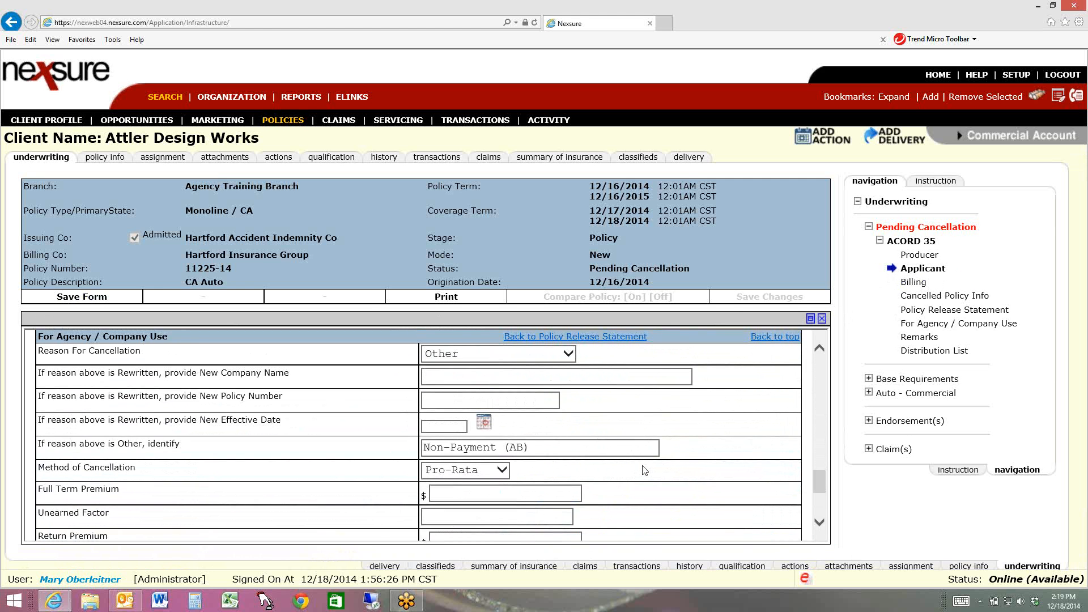
scroll(644, 470, "up", 1)
scroll(644, 470, "up", 4)
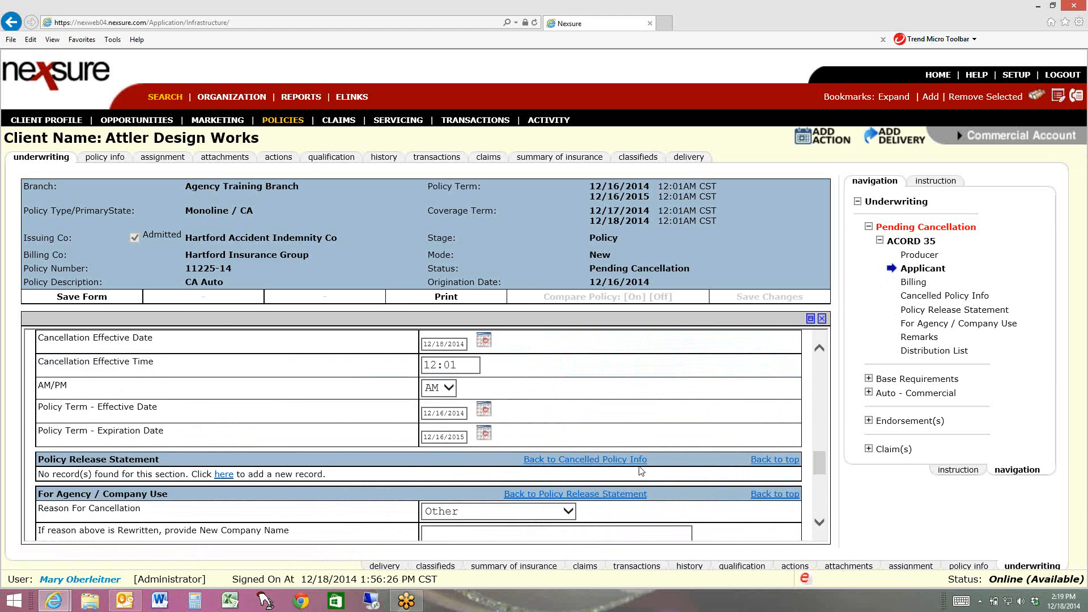
scroll(643, 470, "up", 3)
scroll(639, 471, "up", 3)
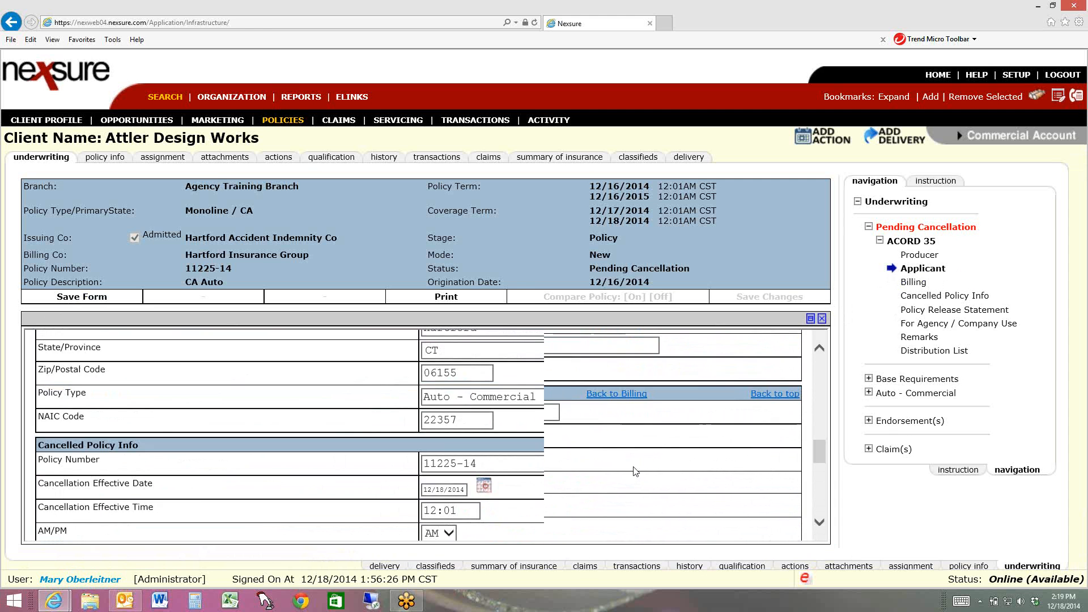
Preview the printable ACORD 35 again from the list view, check it through to the signature area, and close it
left_click(448, 298)
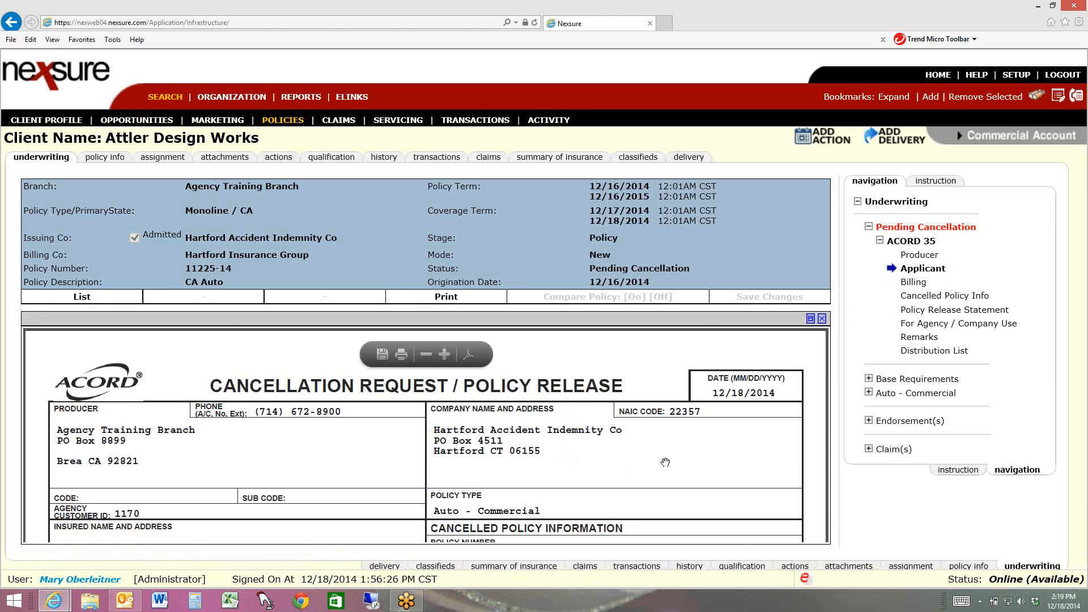
scroll(666, 463, "down", 10)
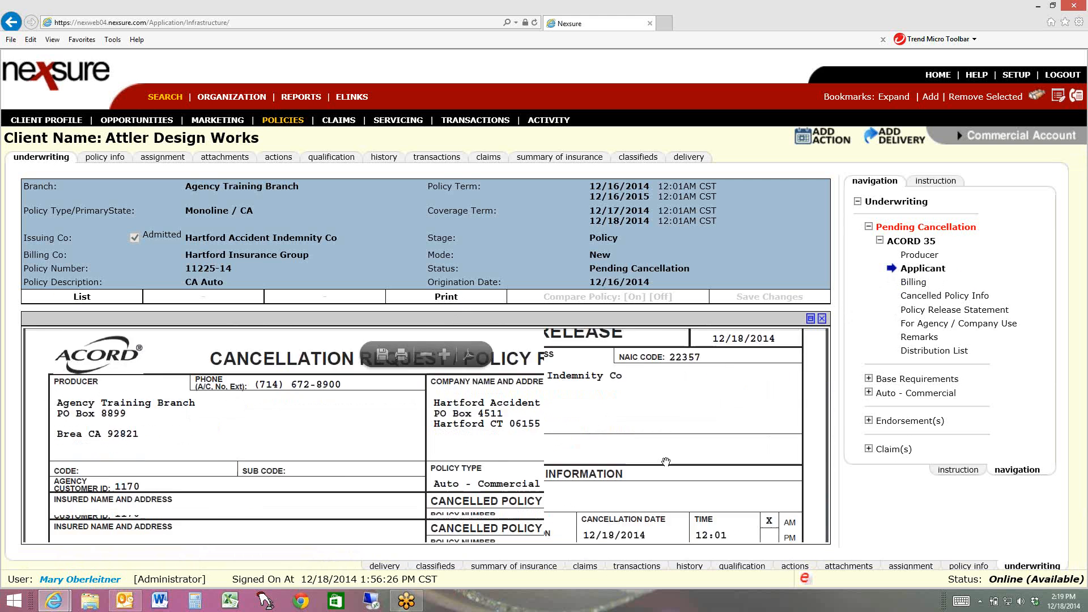
scroll(666, 462, "down", 6)
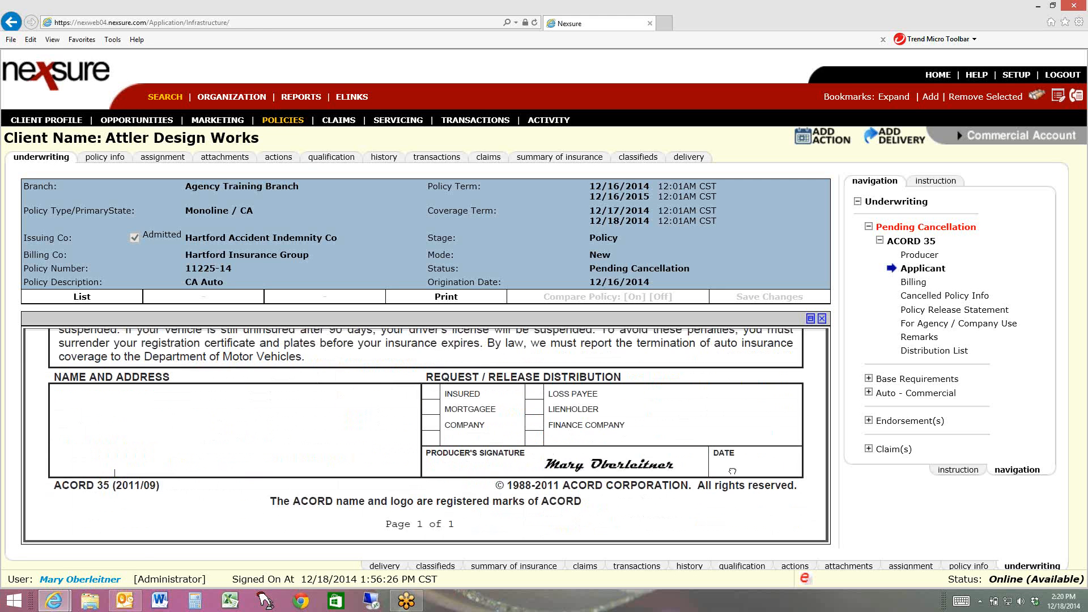
left_click(822, 319)
Return to the ACORD 35 Producer section and review the Producer, Applicant and Billing entries in turn
left_click(913, 256)
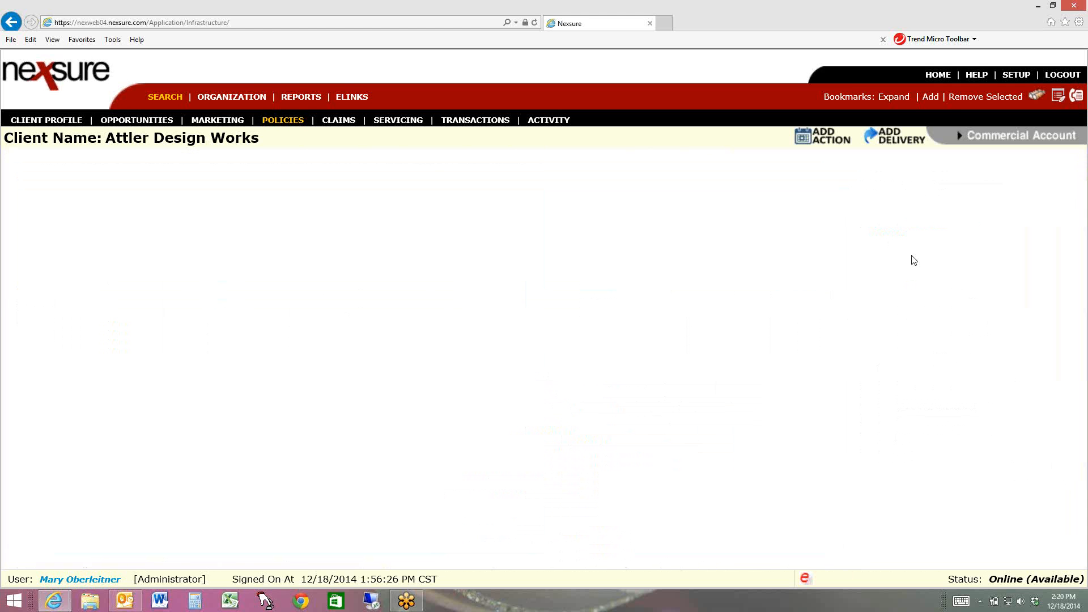
scroll(666, 424, "down", 1)
scroll(666, 425, "down", 3)
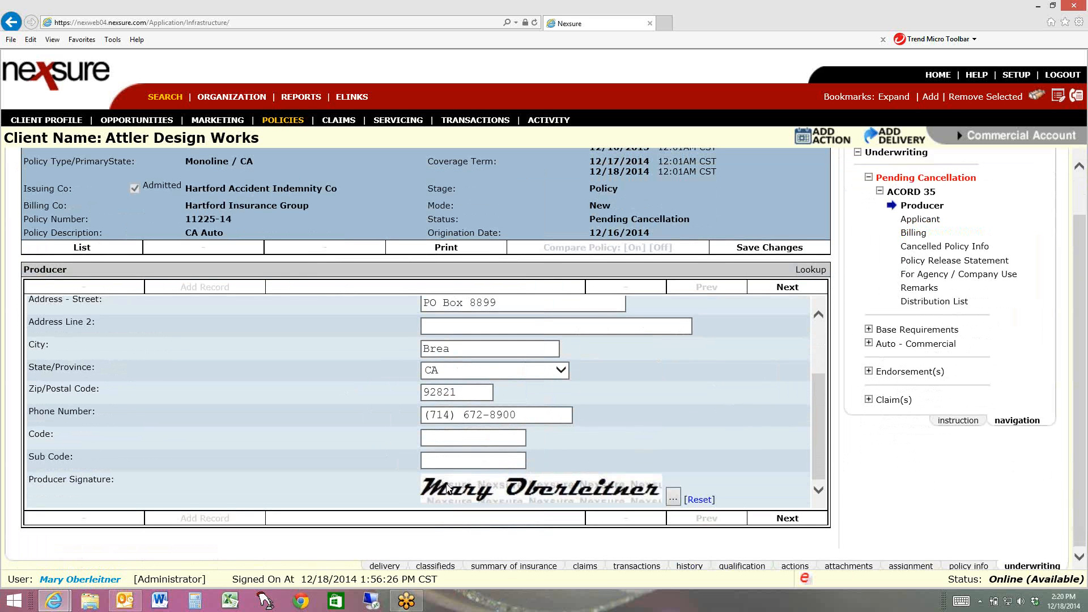
scroll(573, 356, "up", 3)
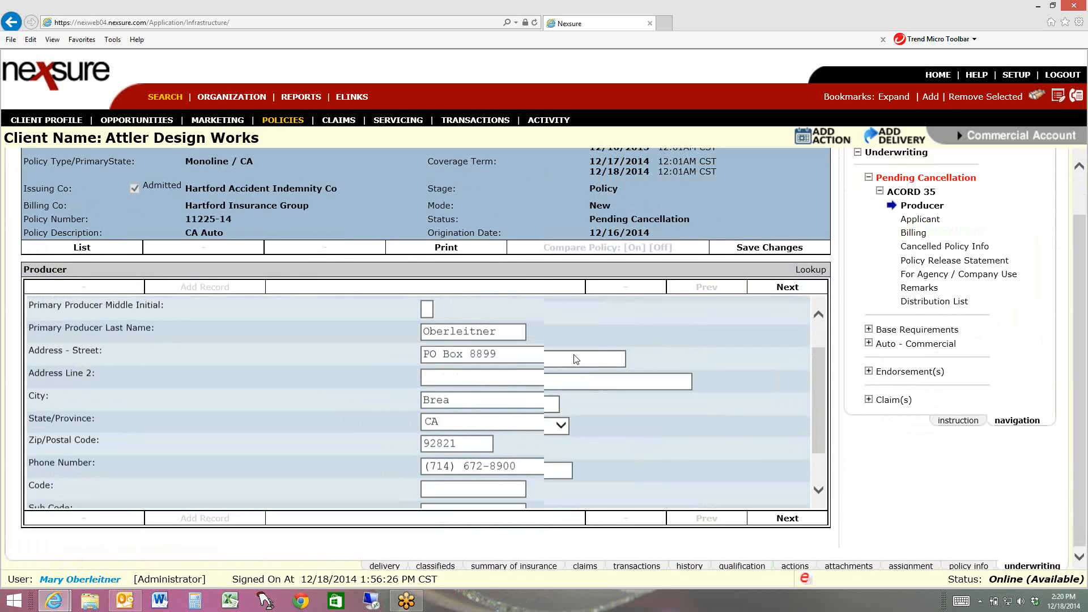
scroll(570, 357, "down", 3)
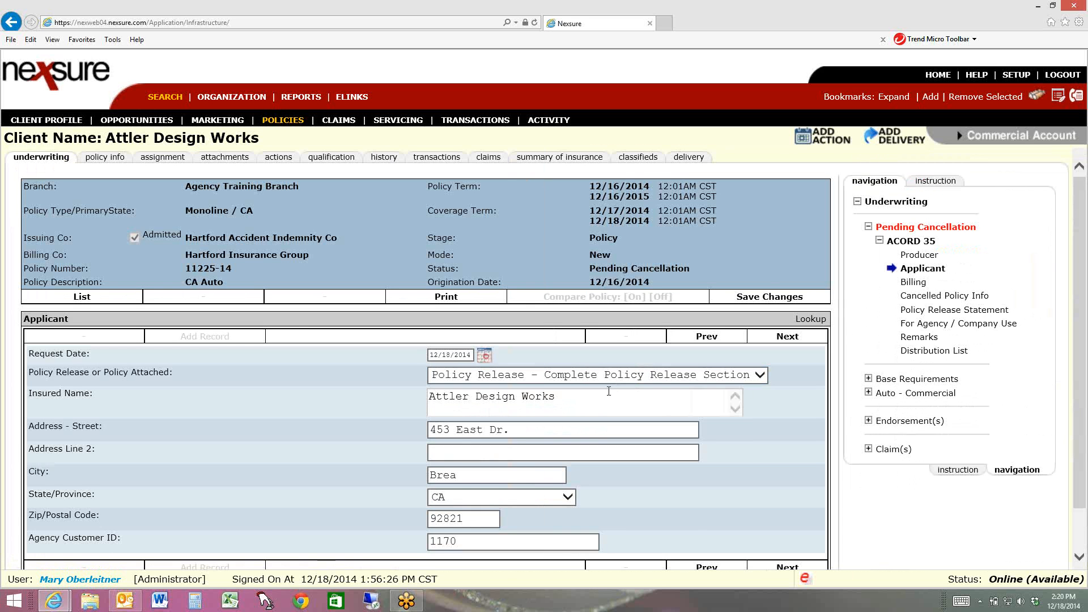
scroll(680, 482, "down", 2)
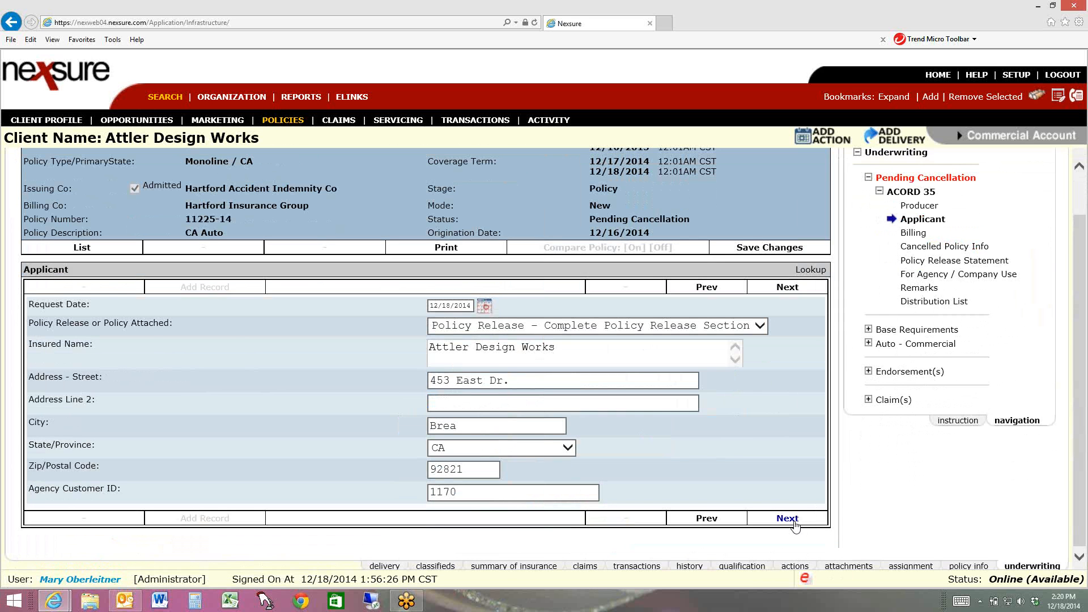
left_click(794, 526)
scroll(489, 383, "down", 2)
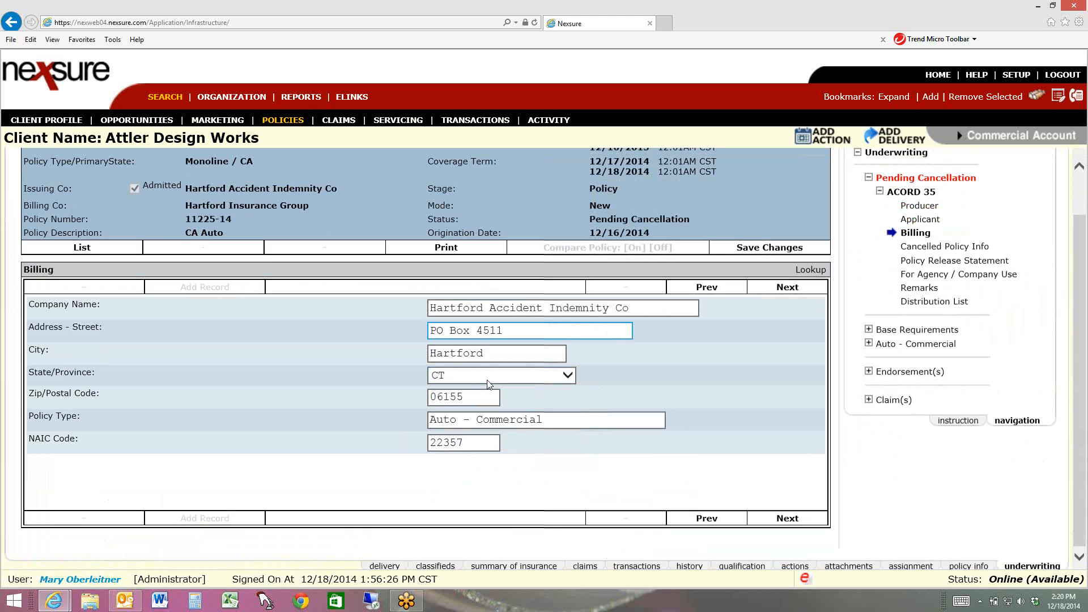
Go through the ACORD 35 sections from Cancelled Policy Info to Distribution List, checking the reason and method under For Agency / Company Use
left_click(787, 519)
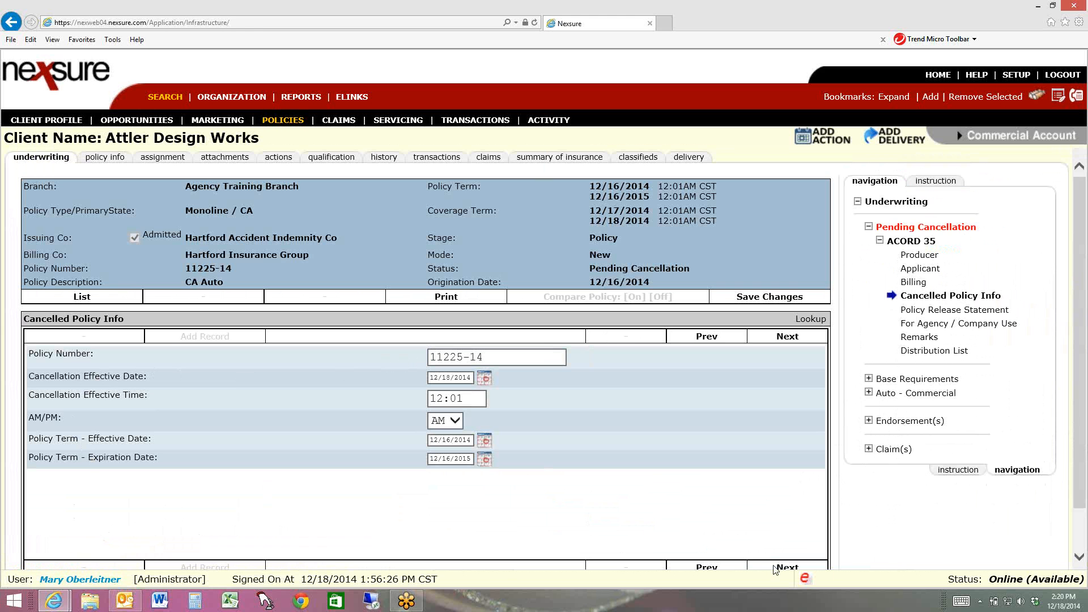
left_click(790, 565)
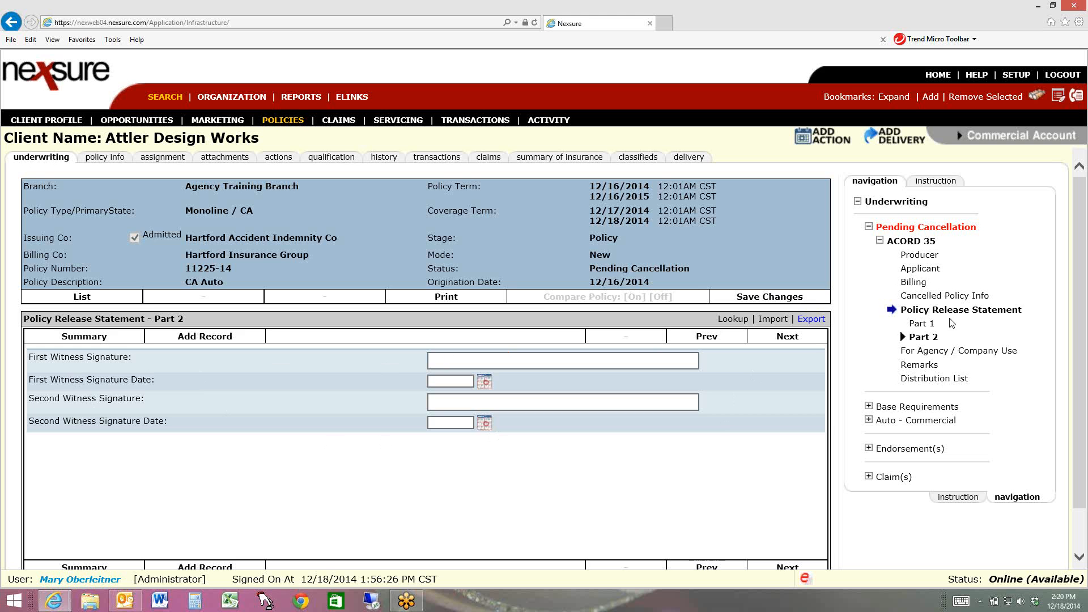
left_click(919, 357)
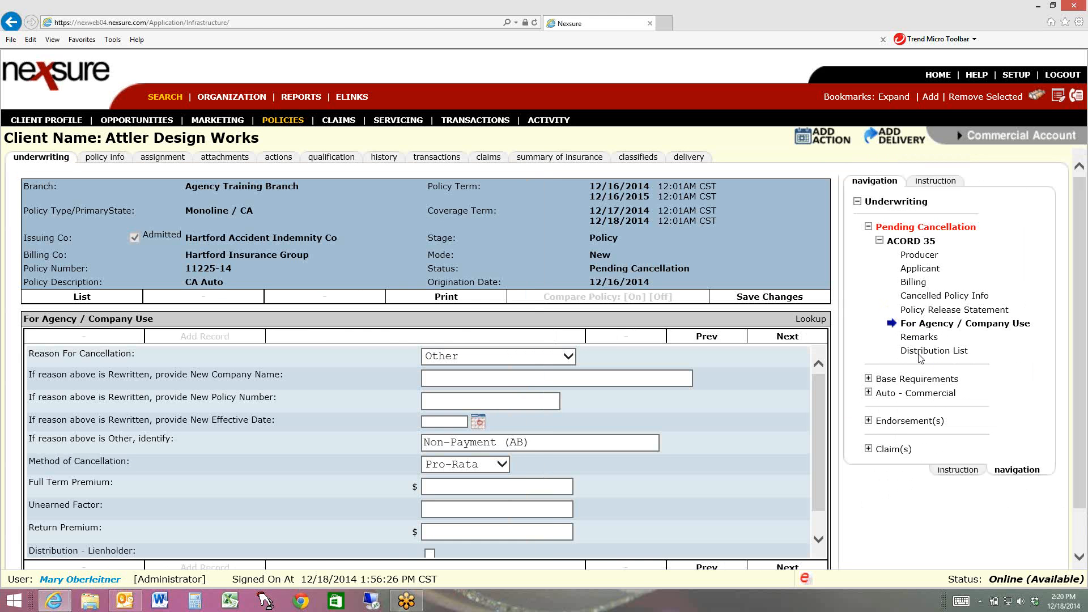
scroll(591, 447, "down", 5)
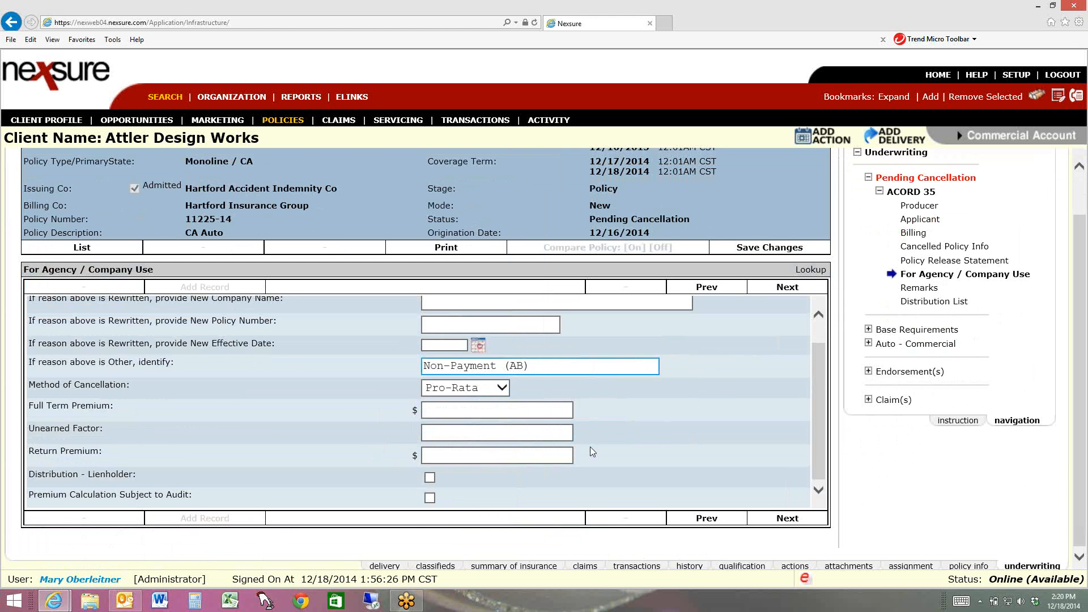
scroll(590, 447, "up", 1)
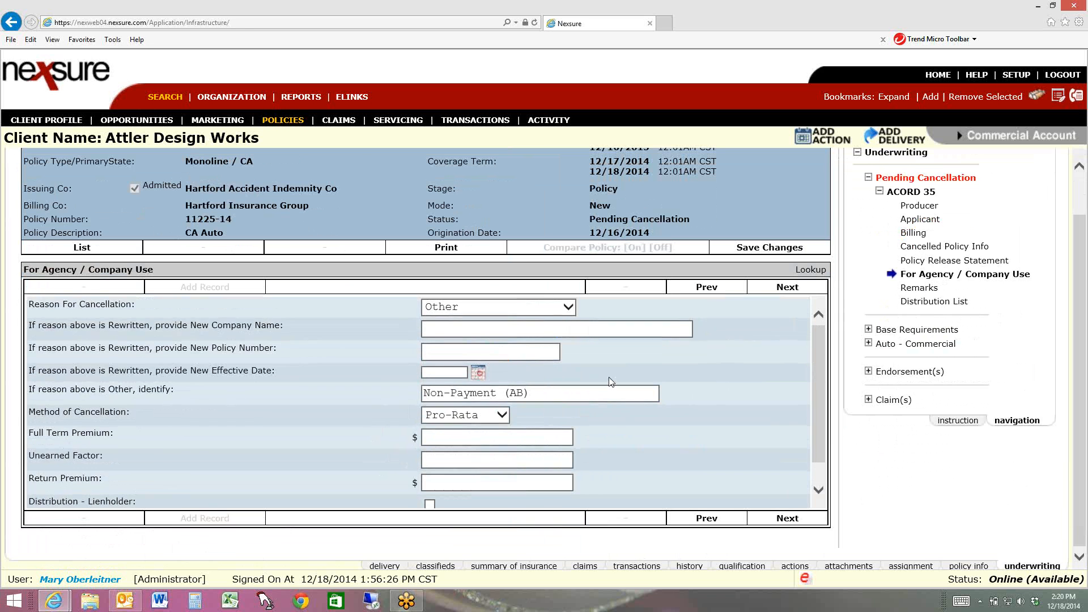
left_click(791, 528)
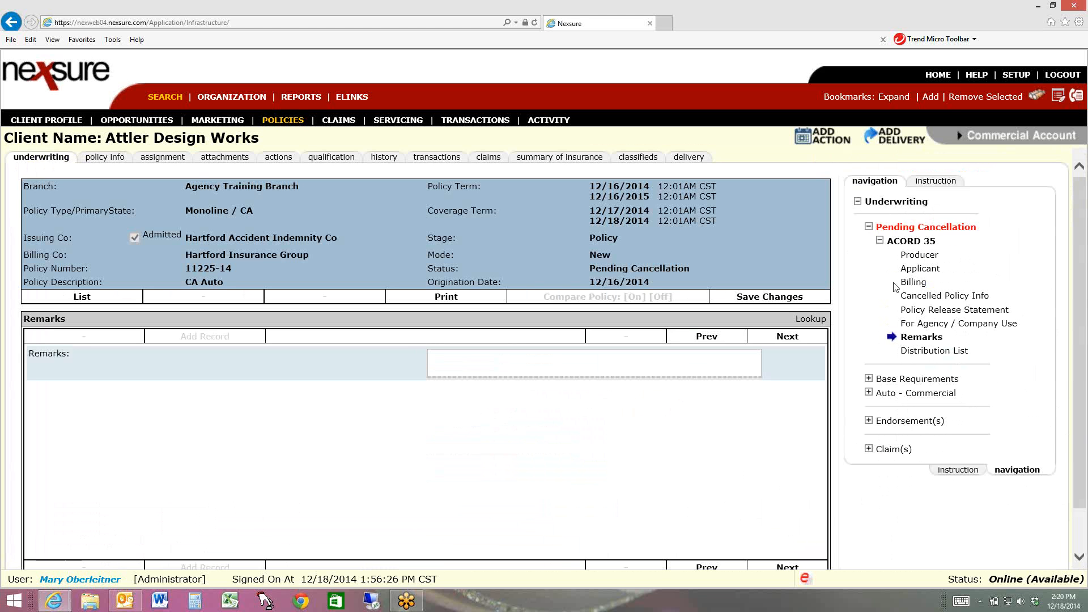
left_click(932, 350)
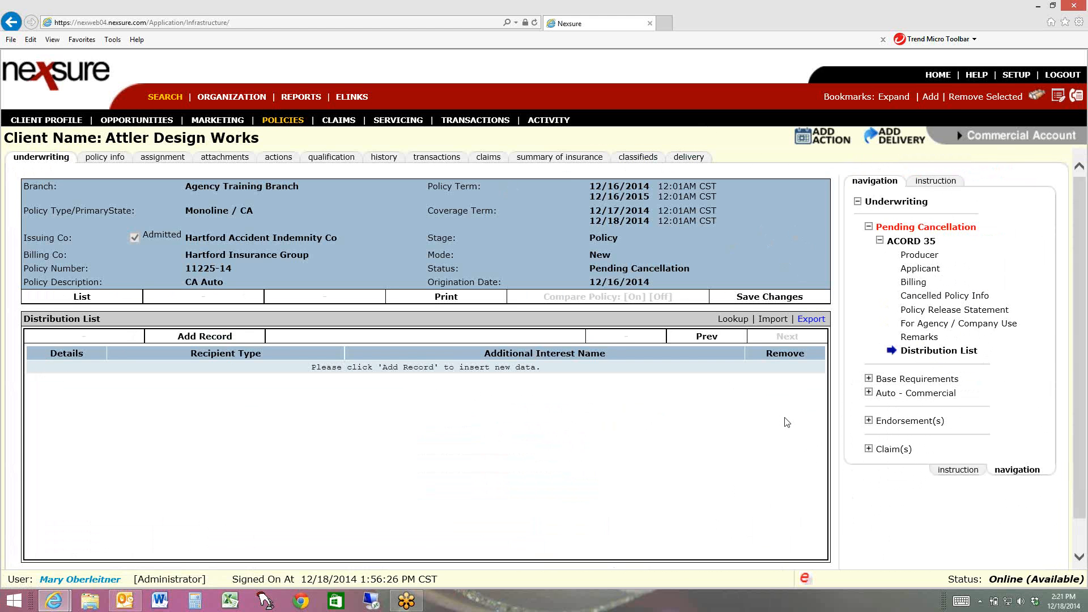
Start an email delivery for the policy and attach its pending Auto - Commercial (CAUTO) cancellation
left_click(689, 157)
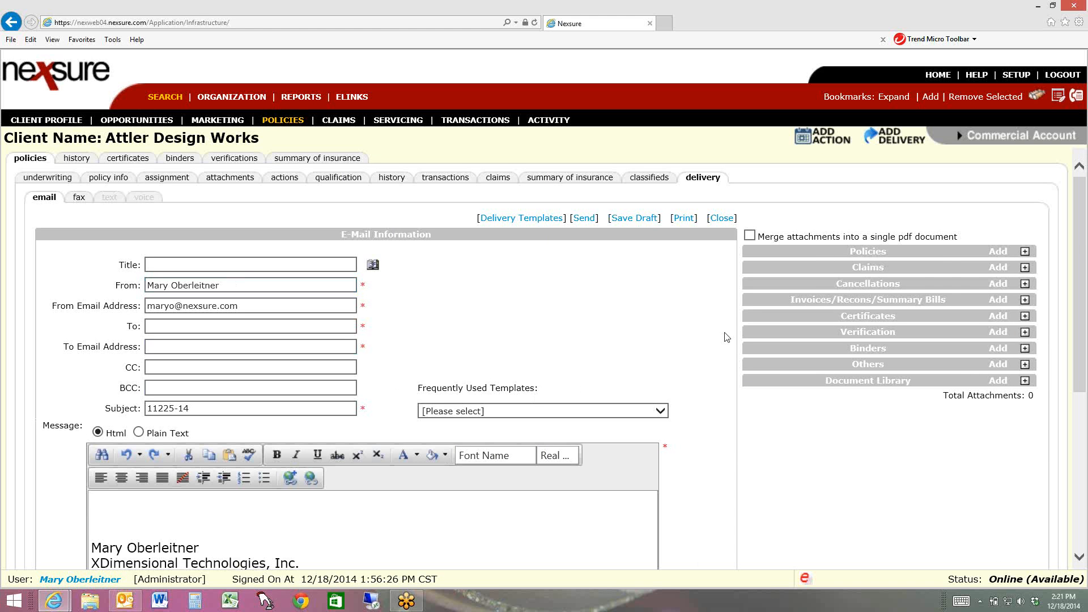
left_click(998, 285)
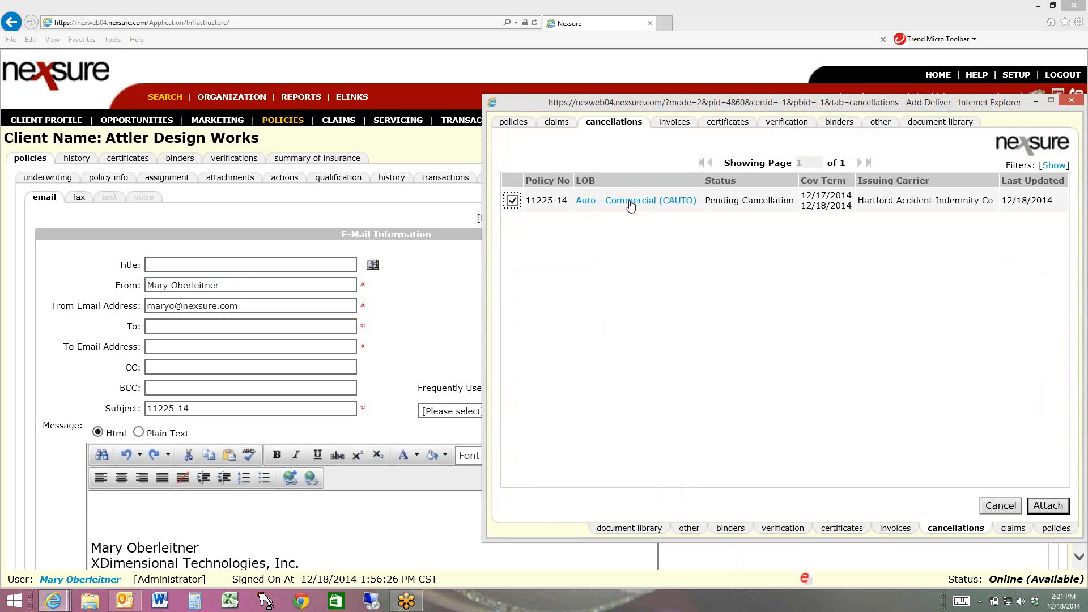
left_click(1048, 505)
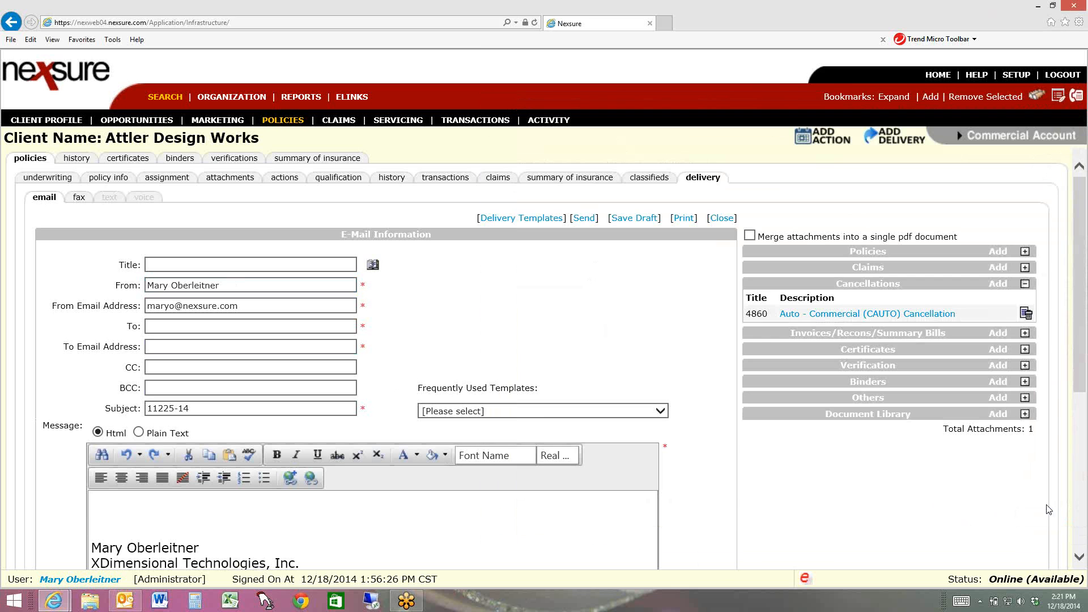
Preview the attached Auto - Commercial (CAUTO) cancellation and check the form down to the producer's signature
left_click(832, 317)
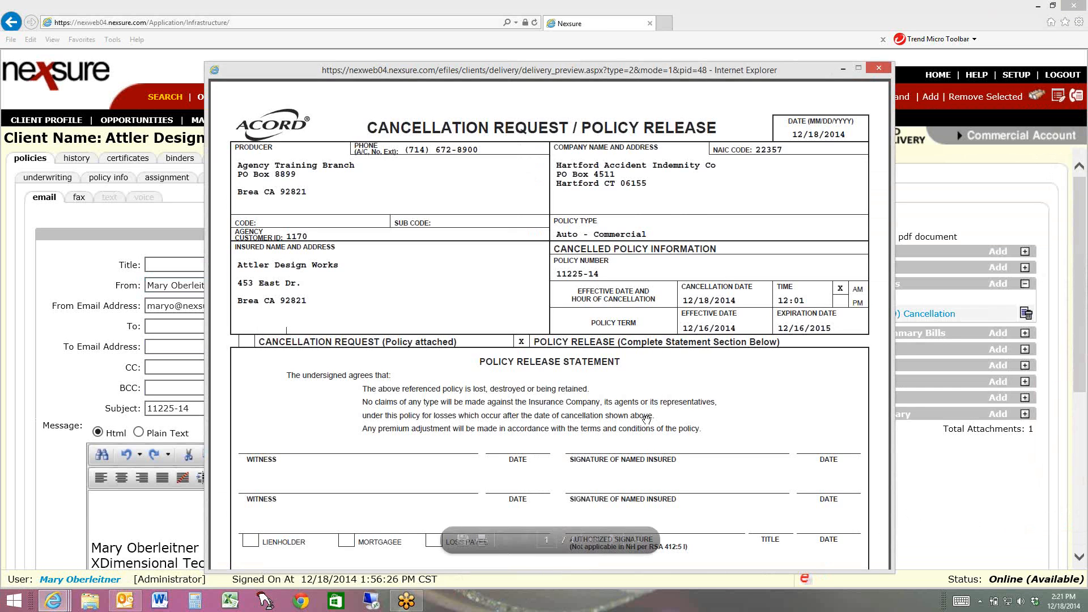
scroll(647, 417, "down", 7)
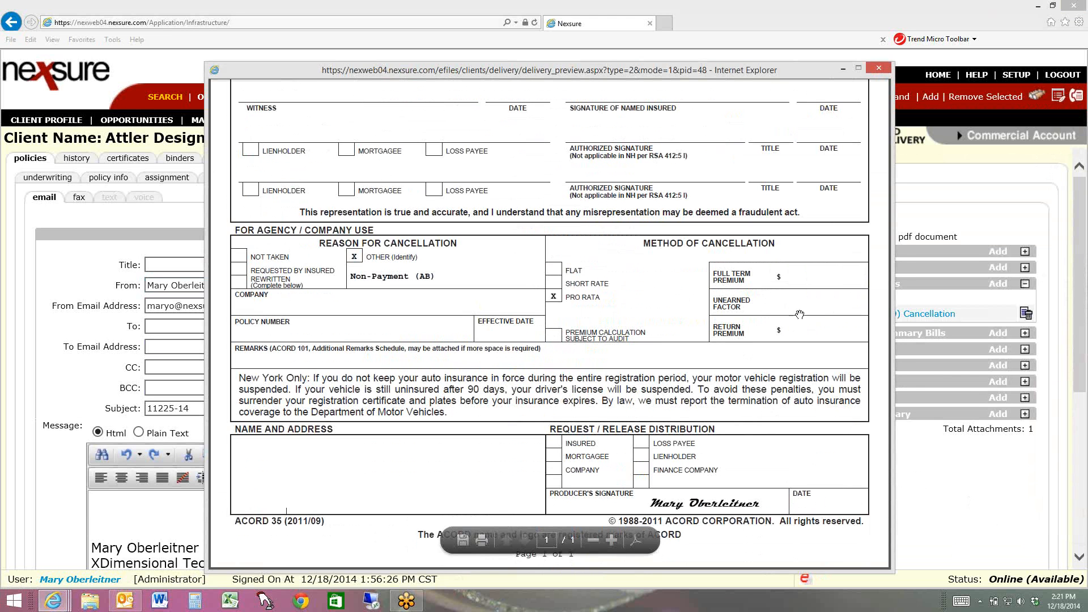
Preview the attached cancellation form once more, checking the For Agency / Company Use section and producer's signature, and close the preview
left_click(879, 68)
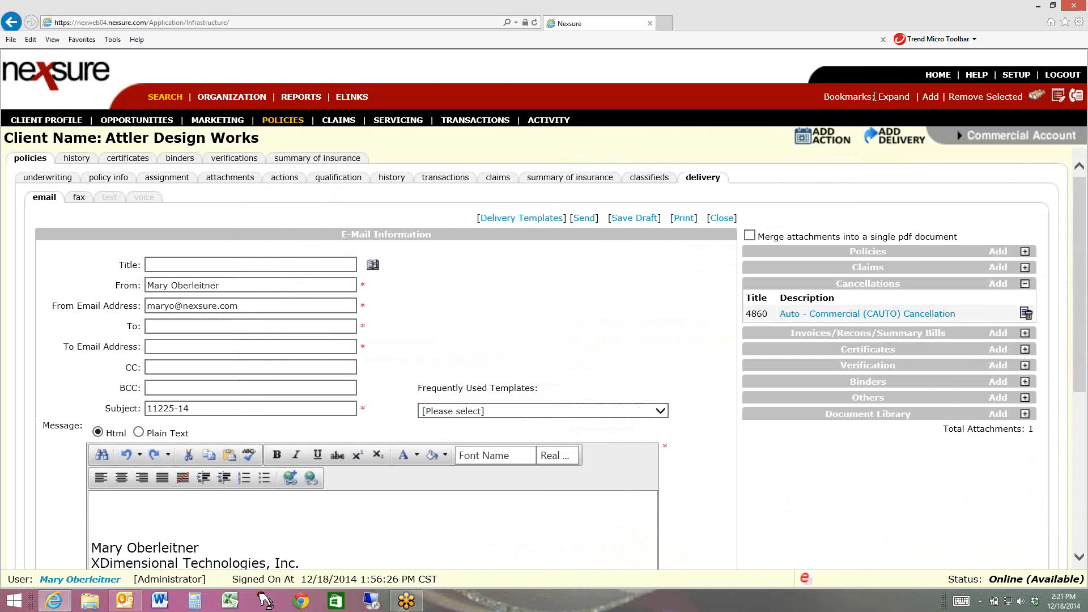
left_click(852, 314)
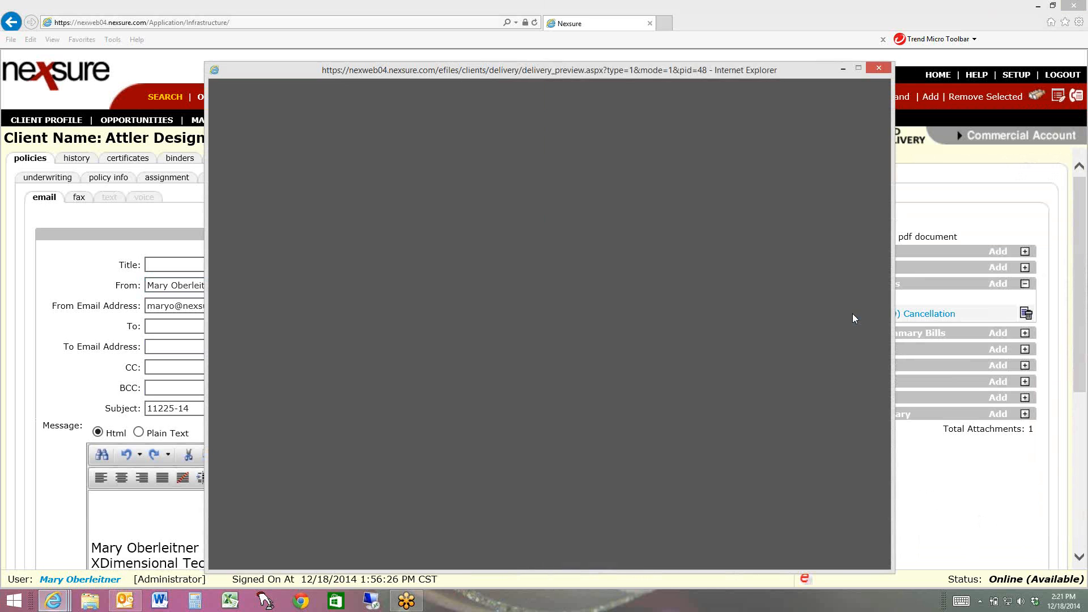
scroll(657, 287, "down", 6)
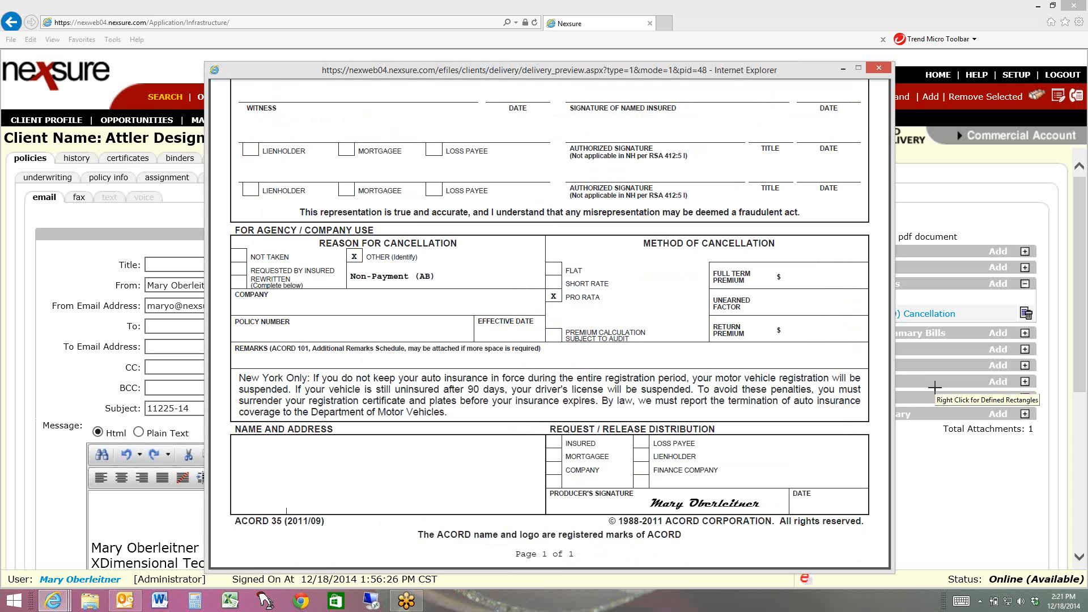
left_click_drag(205, 410, 883, 551)
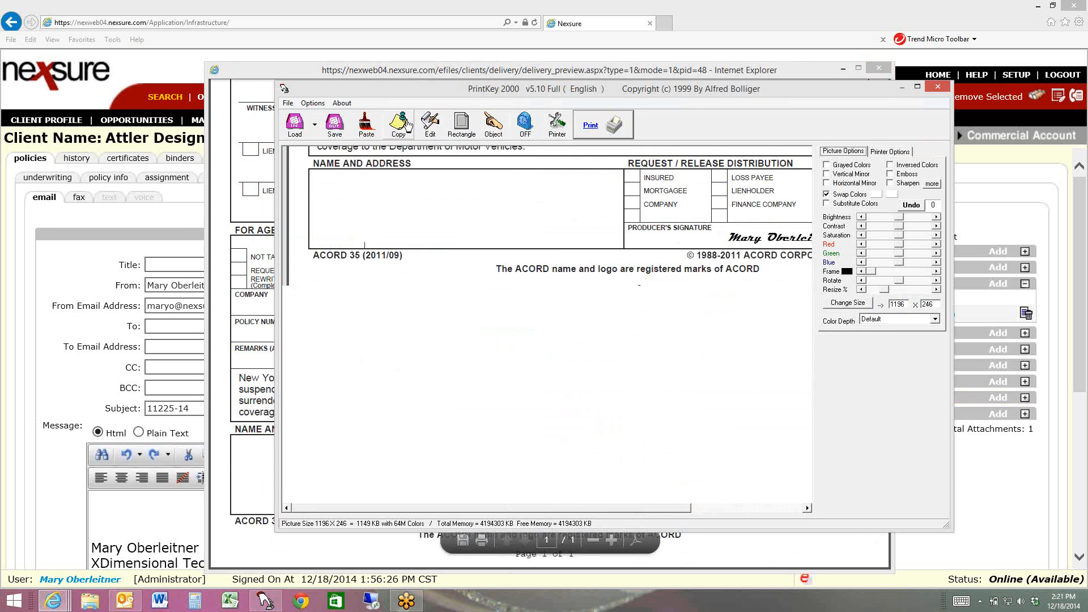
left_click(938, 87)
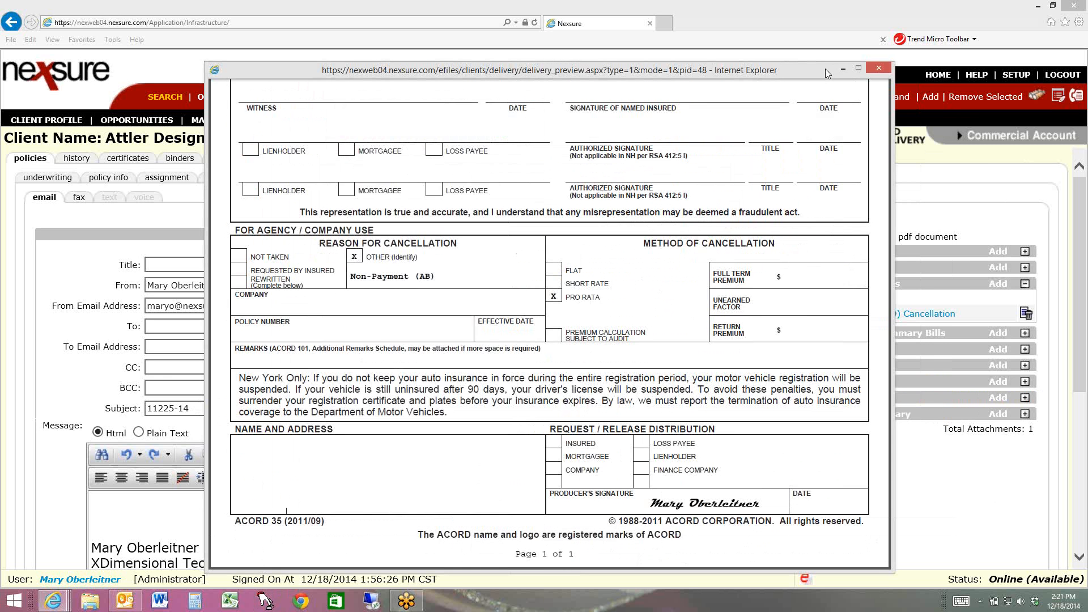
left_click(879, 68)
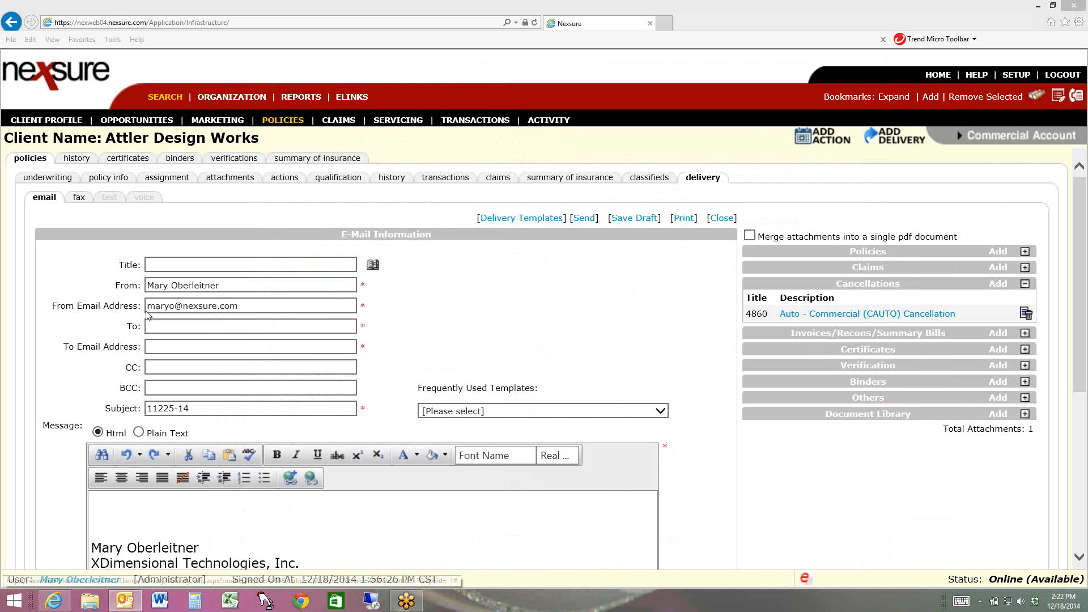
Title the email delivery "2014 Canc"
left_click(203, 265)
type("2014")
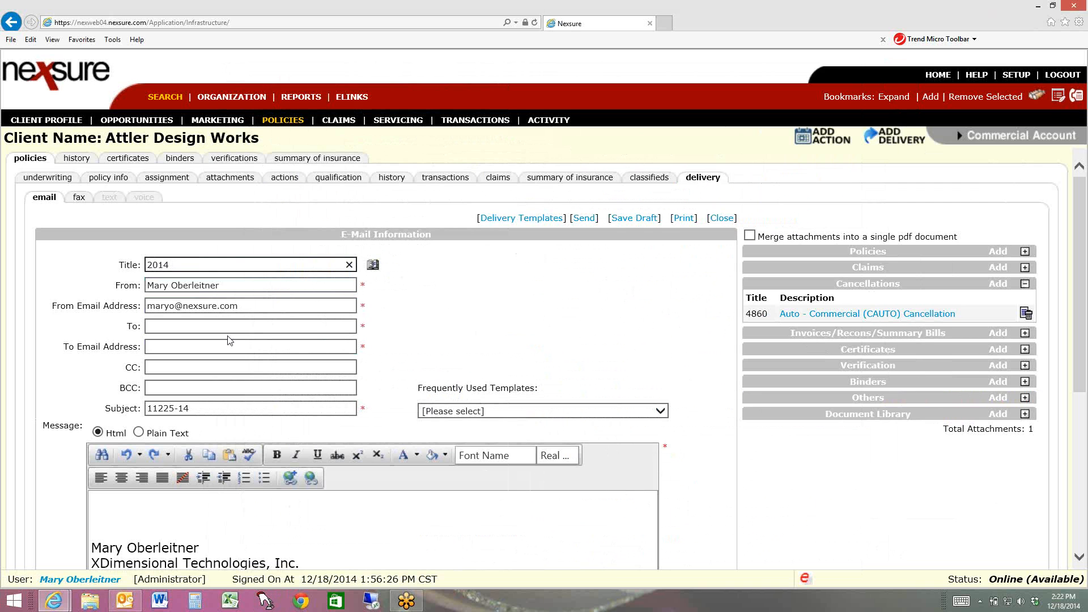
key("BackSpace")
key("BackSpace")
key("BackSpace")
key("BackSpace")
type("2014 Canc")
Search the delivery address book's Contacts list for Hartford Accident with the entity type Carrier
left_click(370, 267)
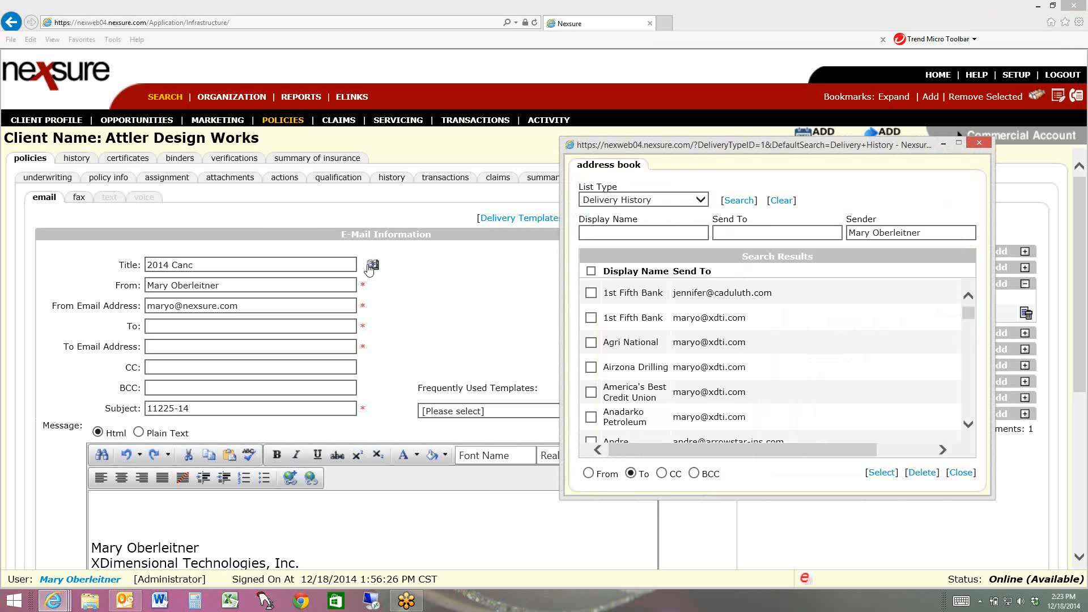
left_click(699, 200)
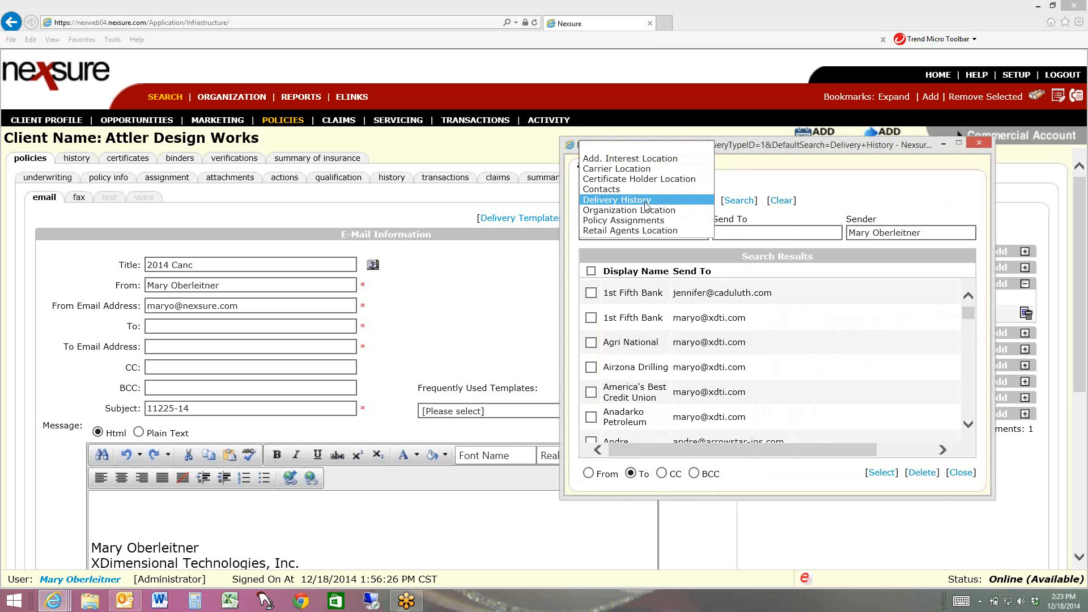
left_click(626, 191)
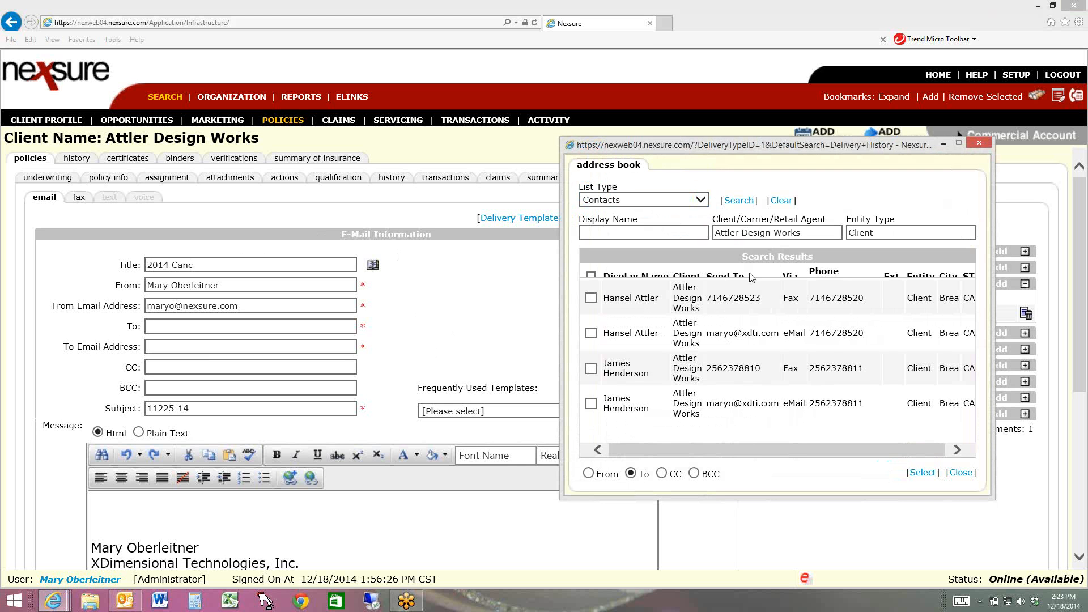
left_click(810, 232)
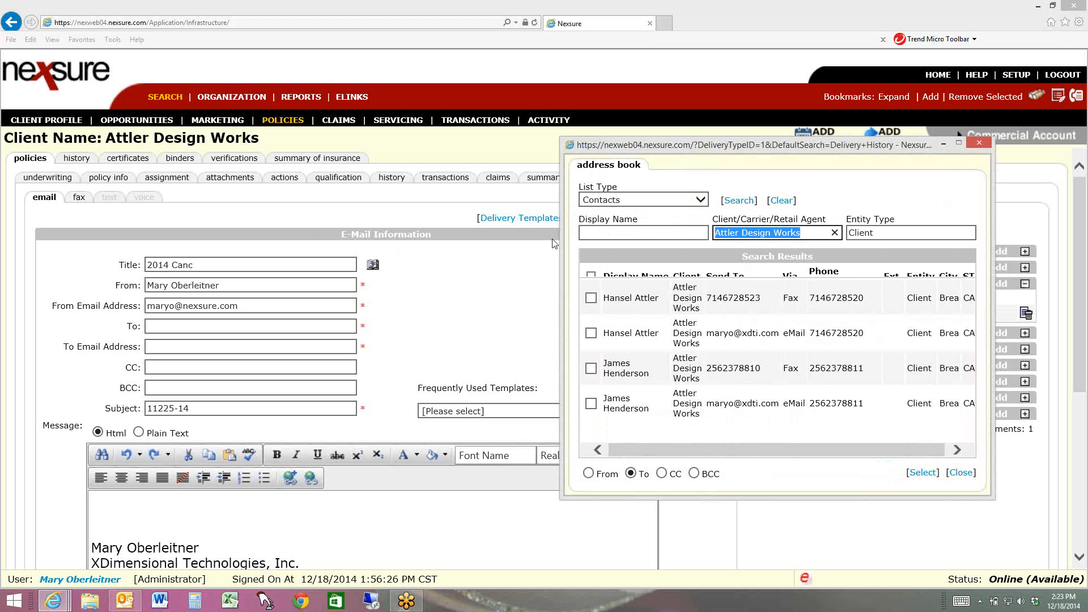
type("Hartfrod")
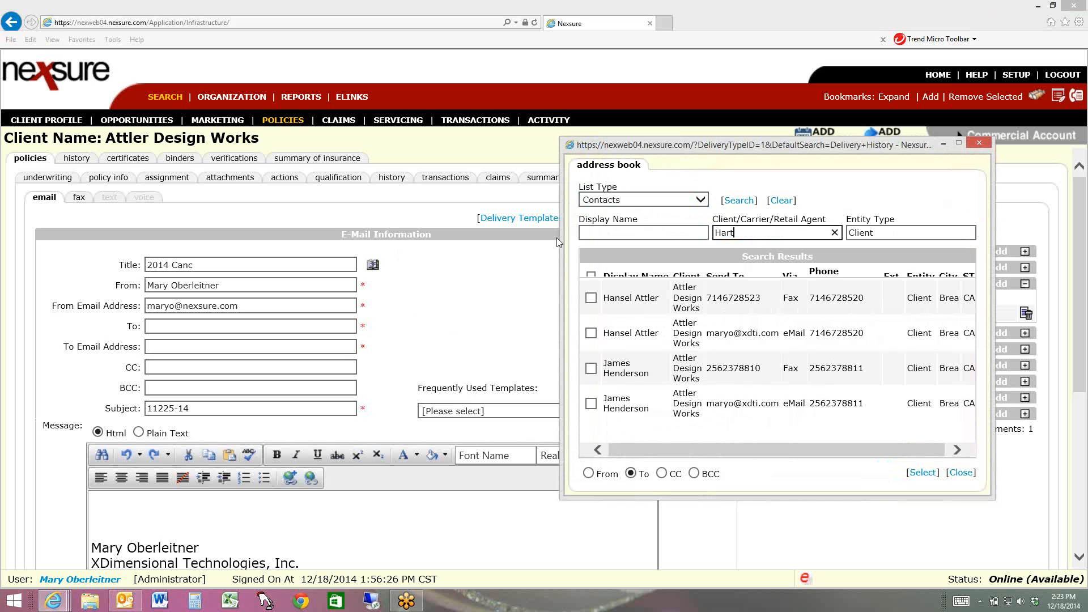
key("BackSpace")
key("BackSpace")
key("BackSpace")
type("ord Accident")
key("Tab")
type("Carrier")
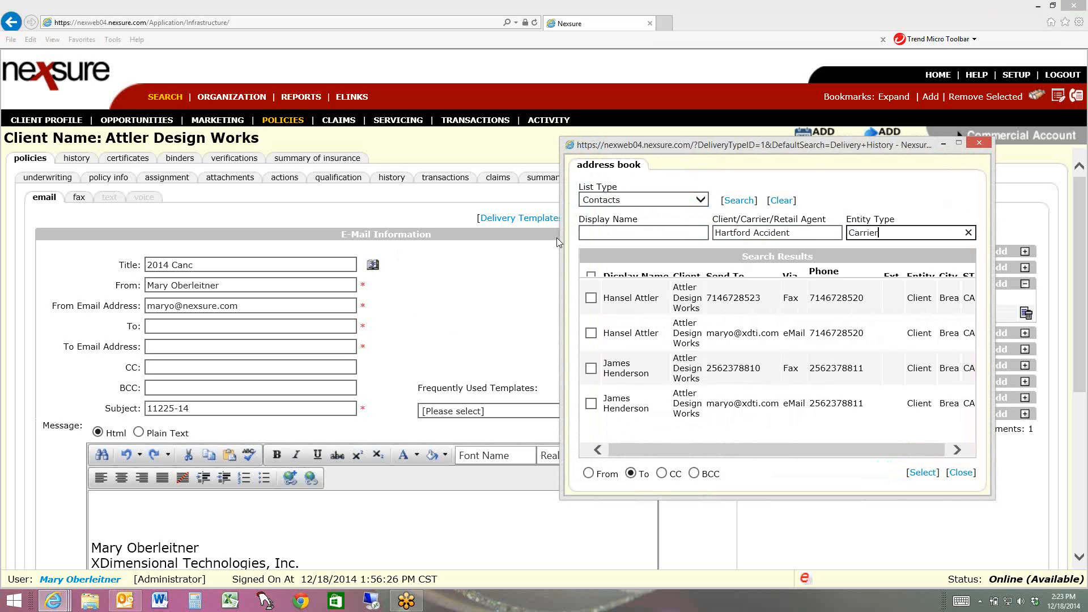
left_click(731, 206)
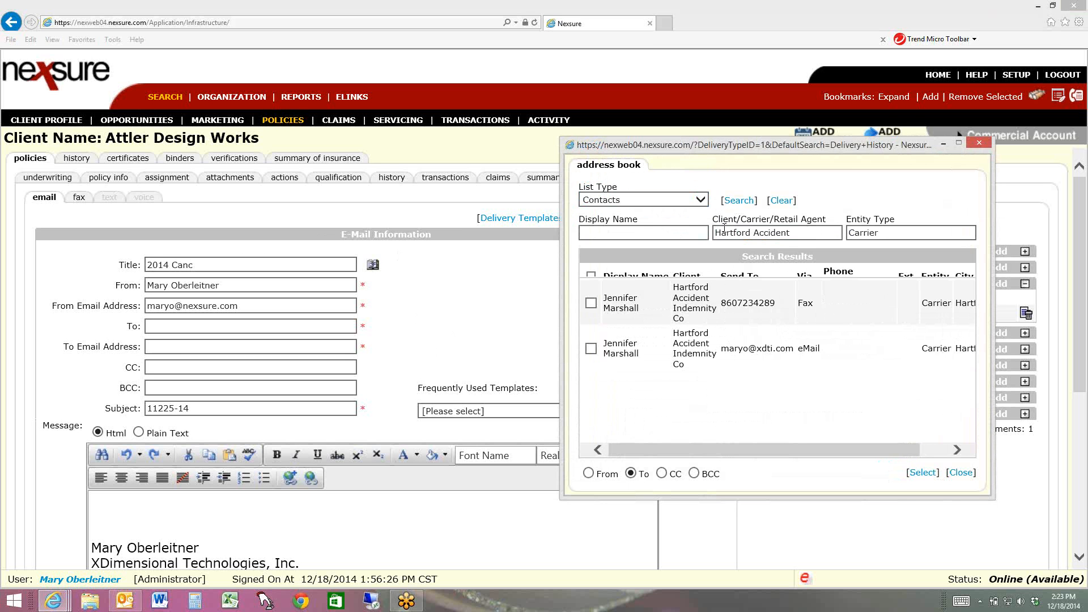
Add the carrier contact's eMail entry as the To recipient and close the address book
left_click(591, 348)
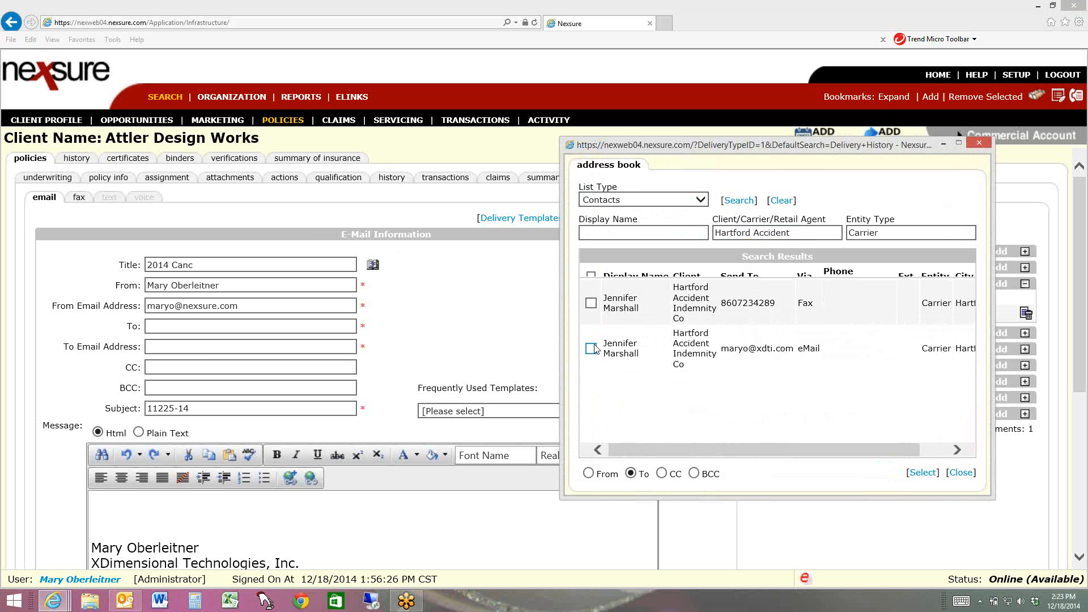
left_click(922, 473)
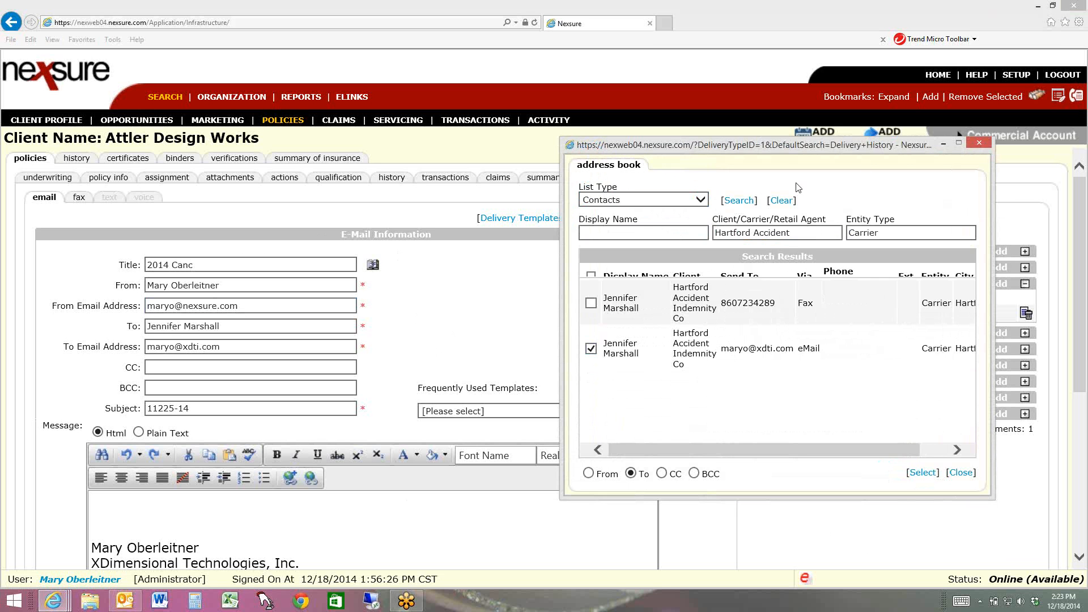
left_click(984, 141)
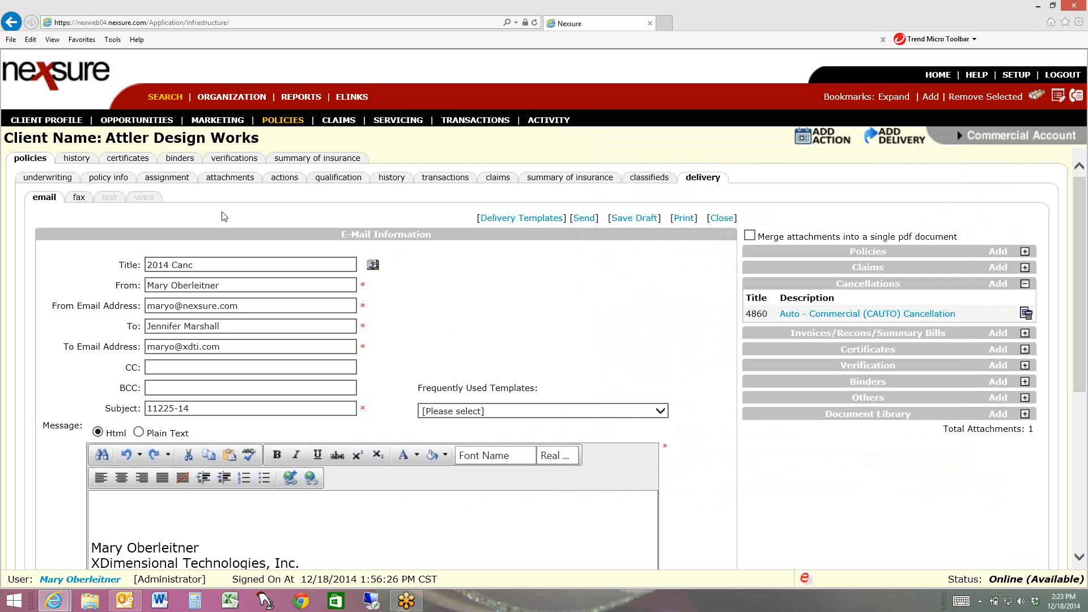
Leave the email delivery for the policy's underwriting page and open the Cancellations list on the home page
left_click(48, 178)
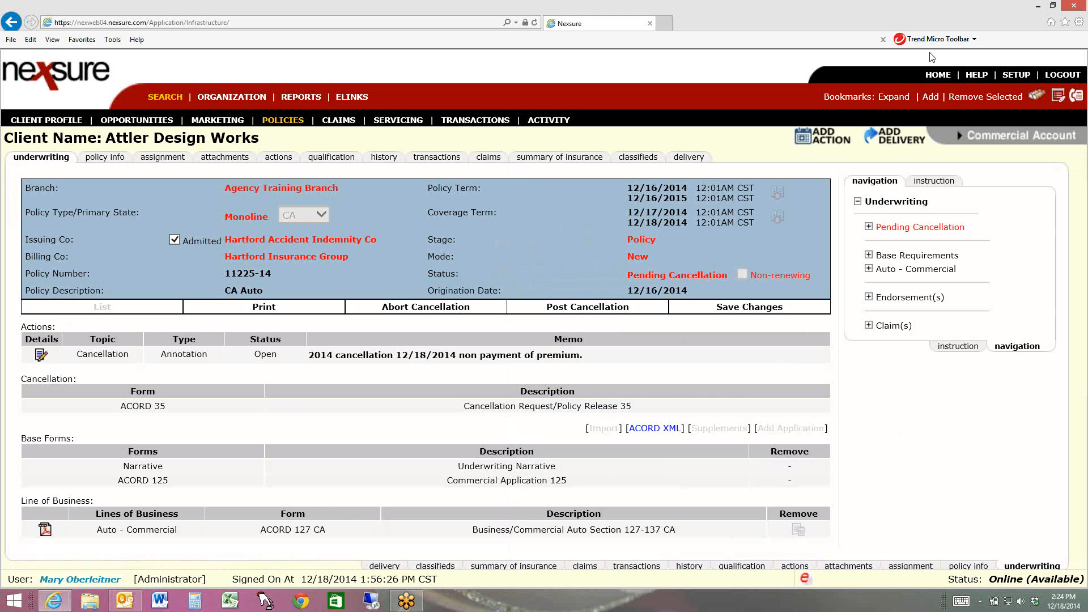
left_click(939, 76)
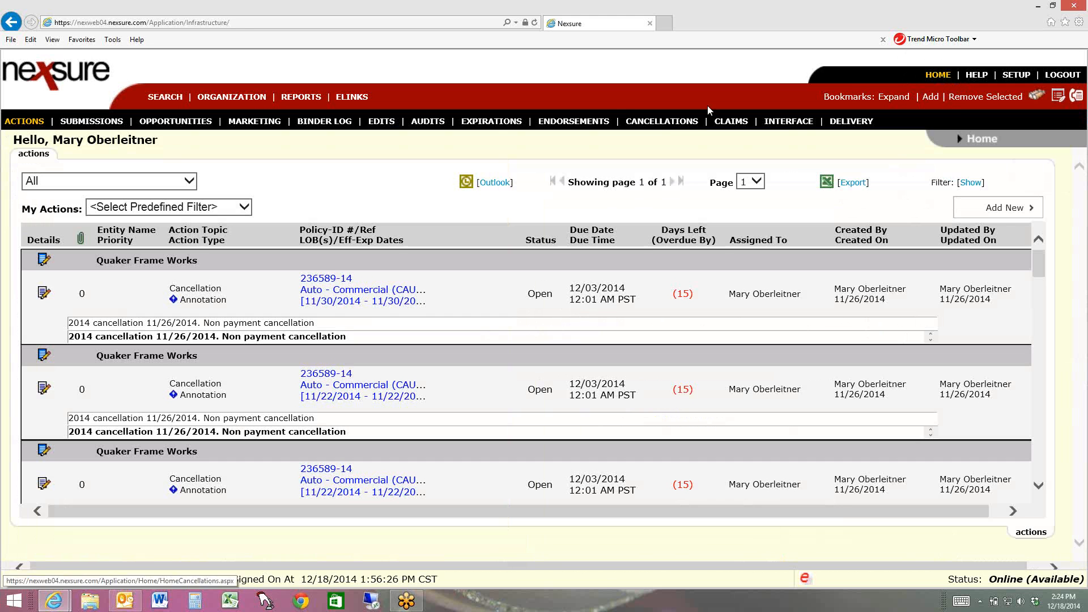
left_click(653, 123)
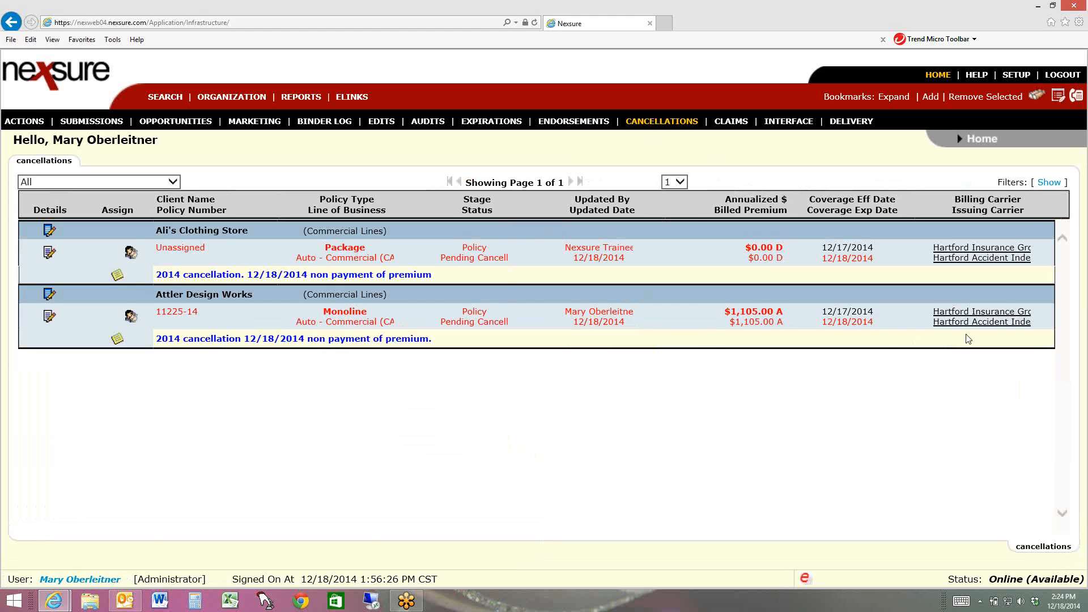
Clear the Assignment filter on the Cancellations list and search for pending cancellations across all assignees
left_click(1049, 183)
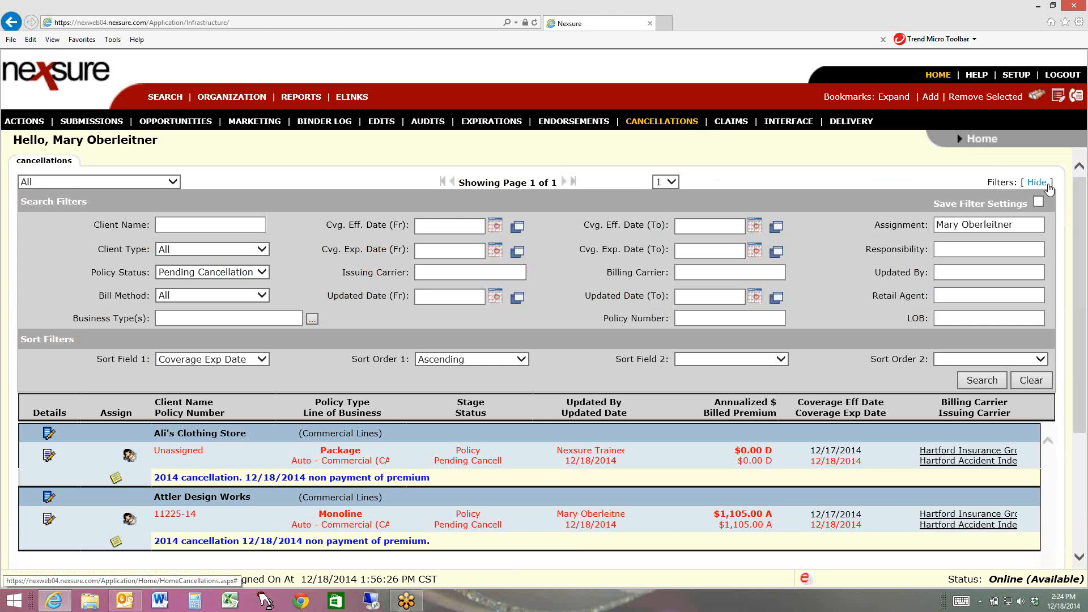
left_click(1032, 224)
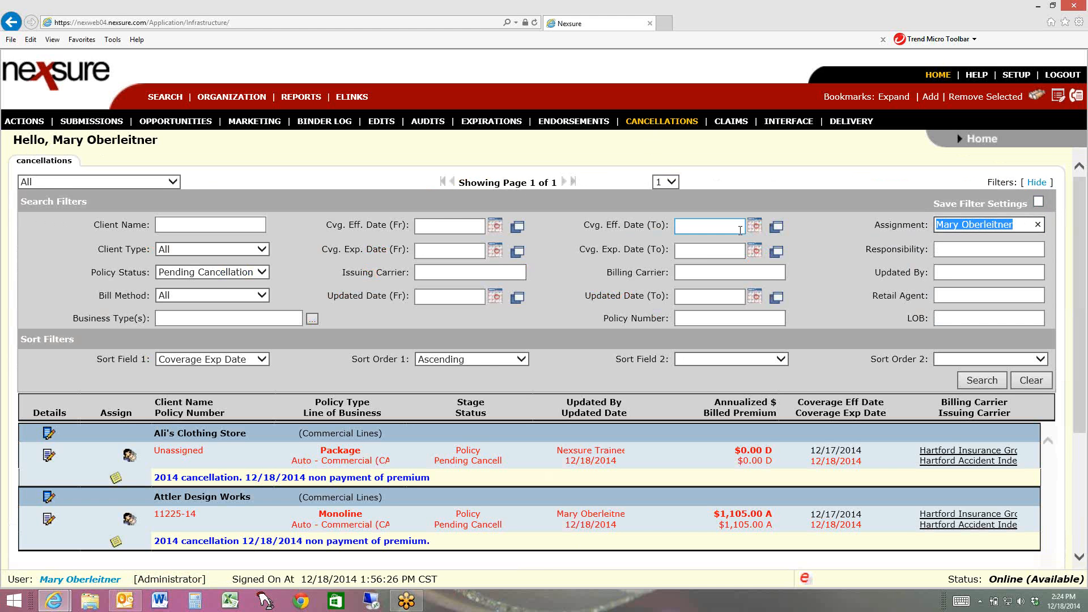
key("BackSpace")
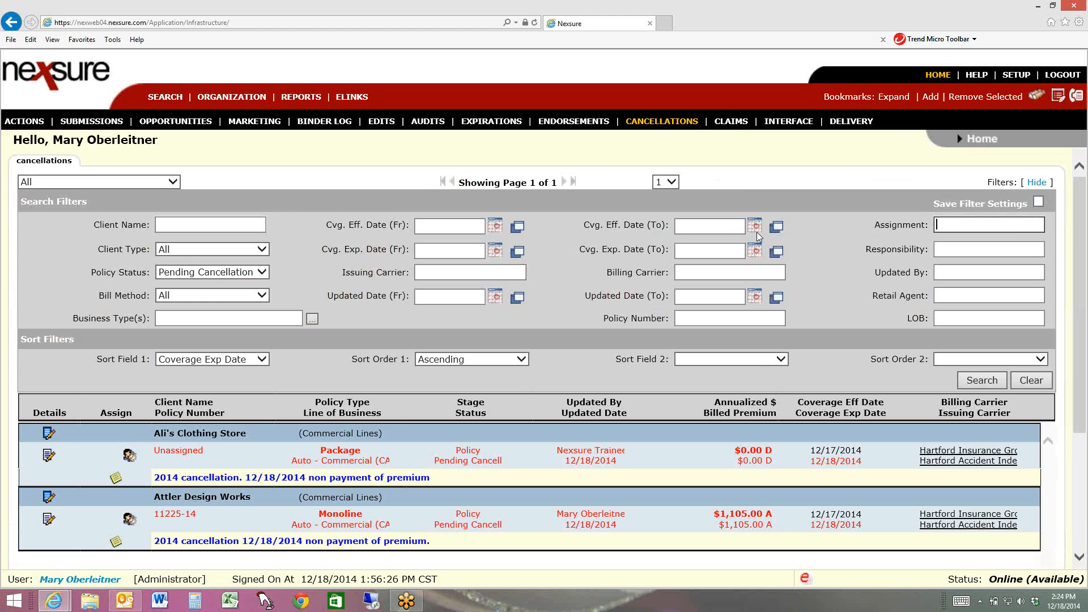
left_click(974, 386)
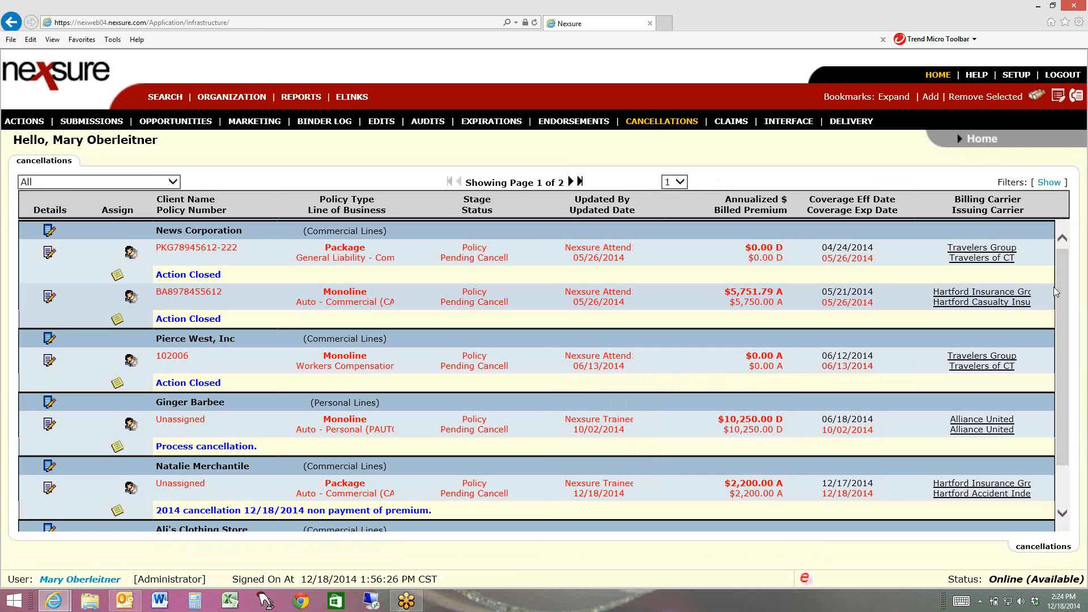
Look through the pending cancellations to the second page and open the policy details for Attler Design Works
scroll(1060, 346, "down", 1)
scroll(1061, 338, "up", 1)
left_click(570, 181)
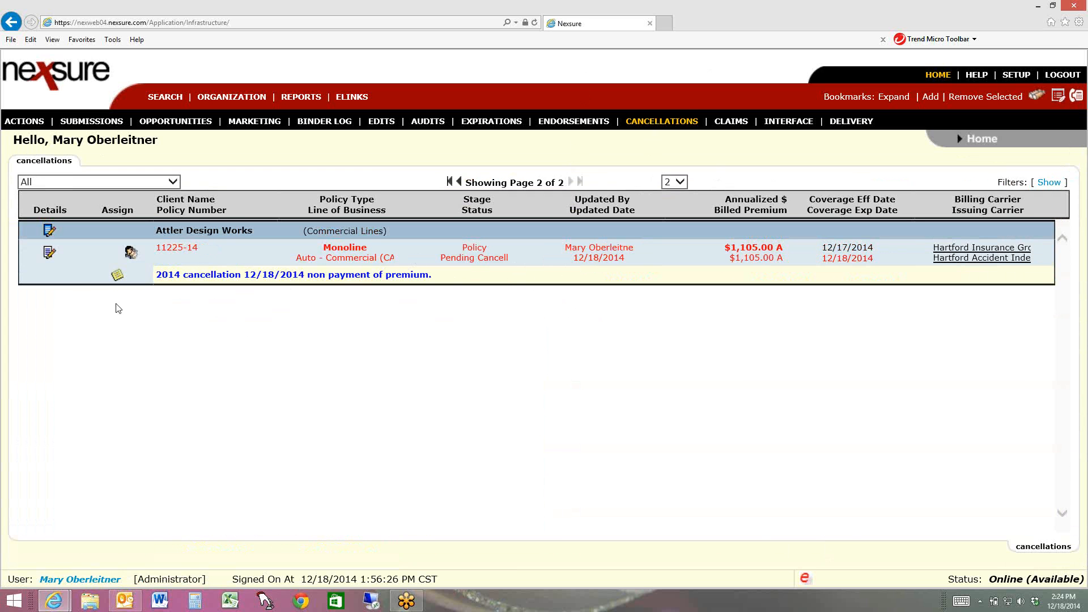
left_click(49, 255)
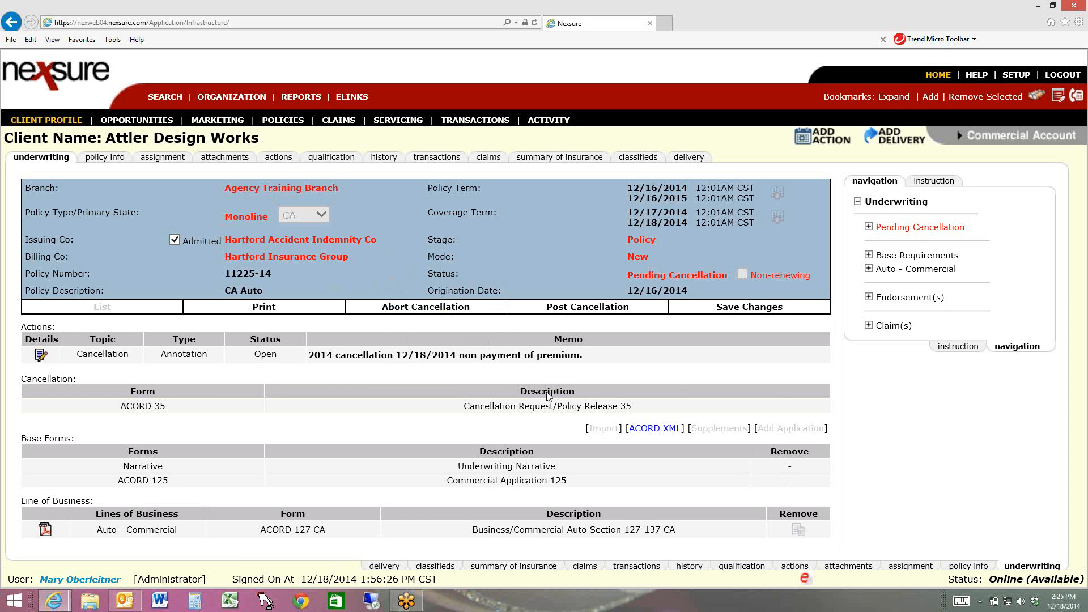
Post the cancellation with the status Cancelled By Carrier and the note "2014 Cancelled for non payment"
left_click(585, 309)
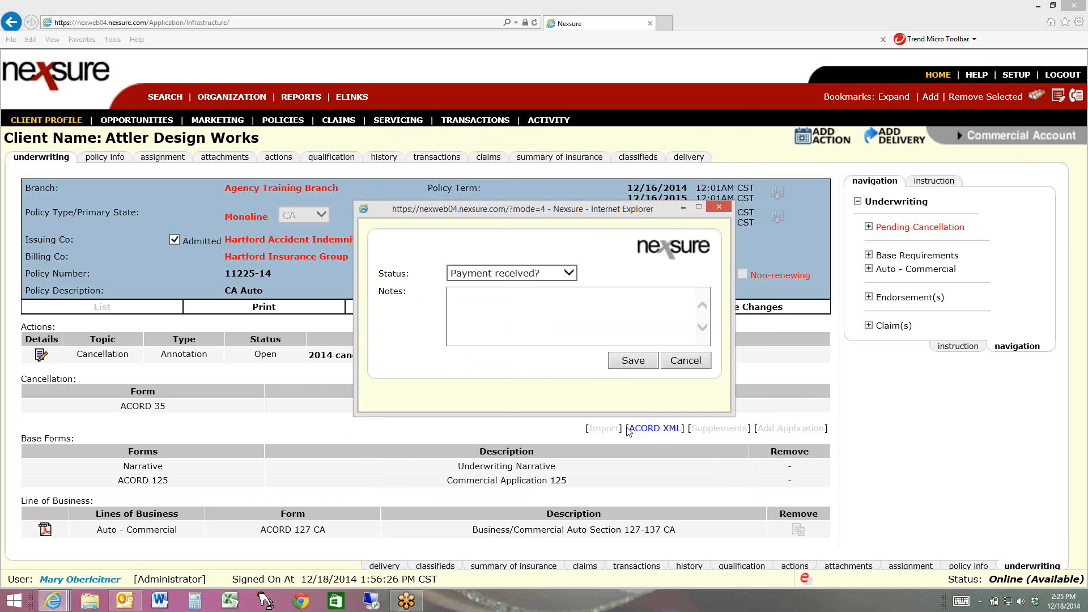
left_click(512, 274)
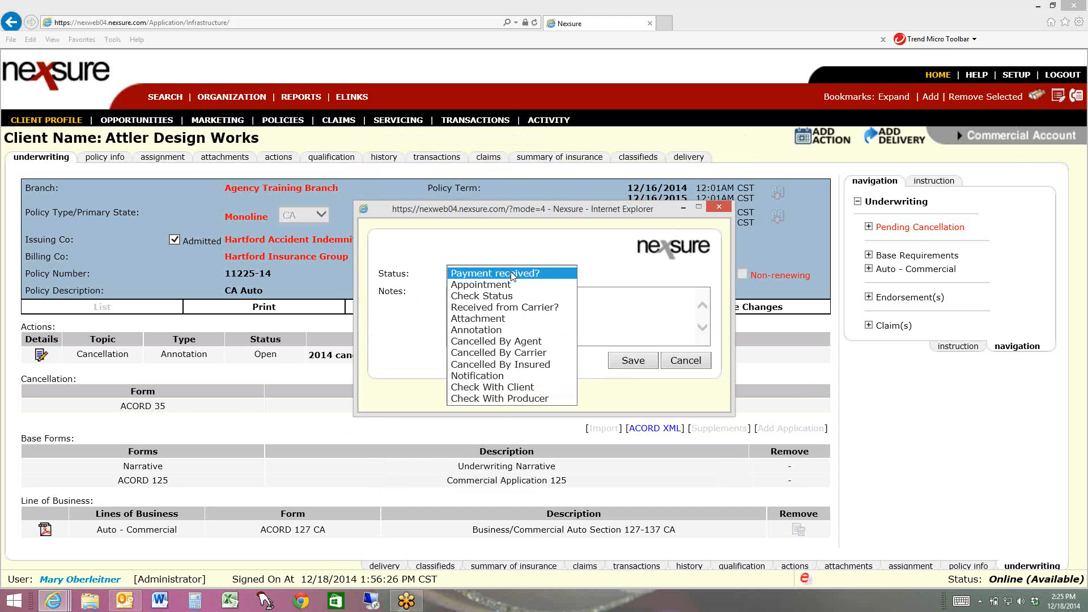
left_click(492, 352)
left_click(488, 308)
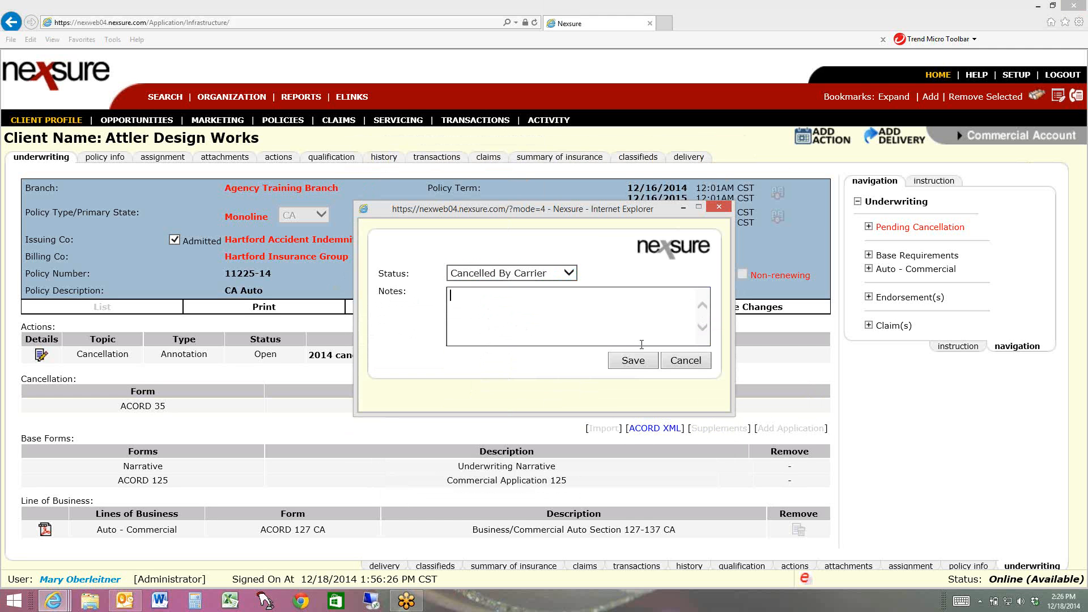
type("2014 Cancee")
key("BackSpace")
type("lled for non payment")
left_click(632, 362)
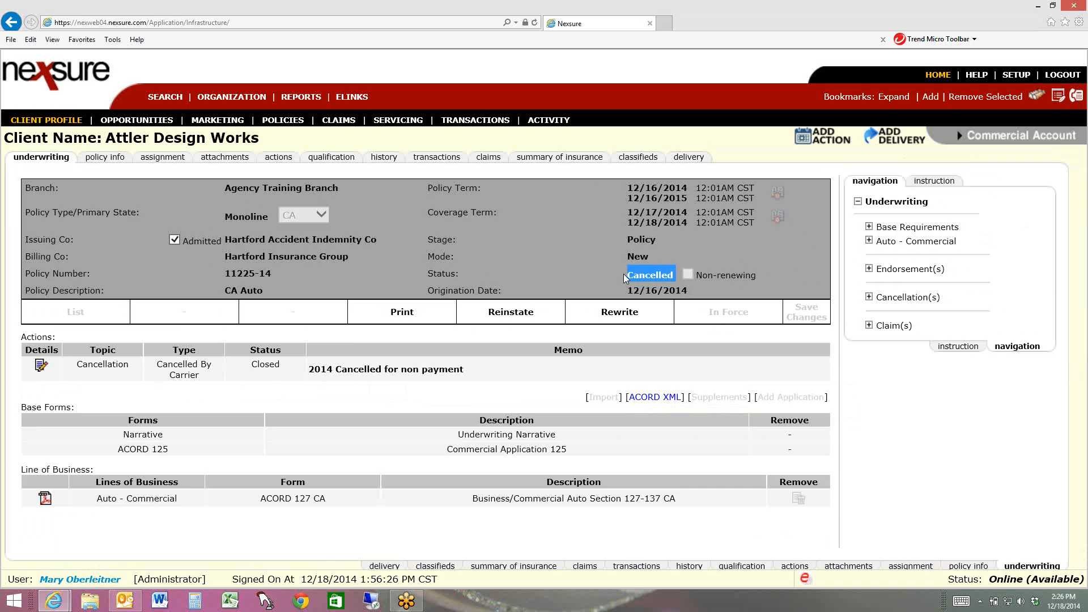
left_click(566, 276)
Open the client's policies list, choose to modify the search criteria, and try a policy number in the filter
left_click(272, 121)
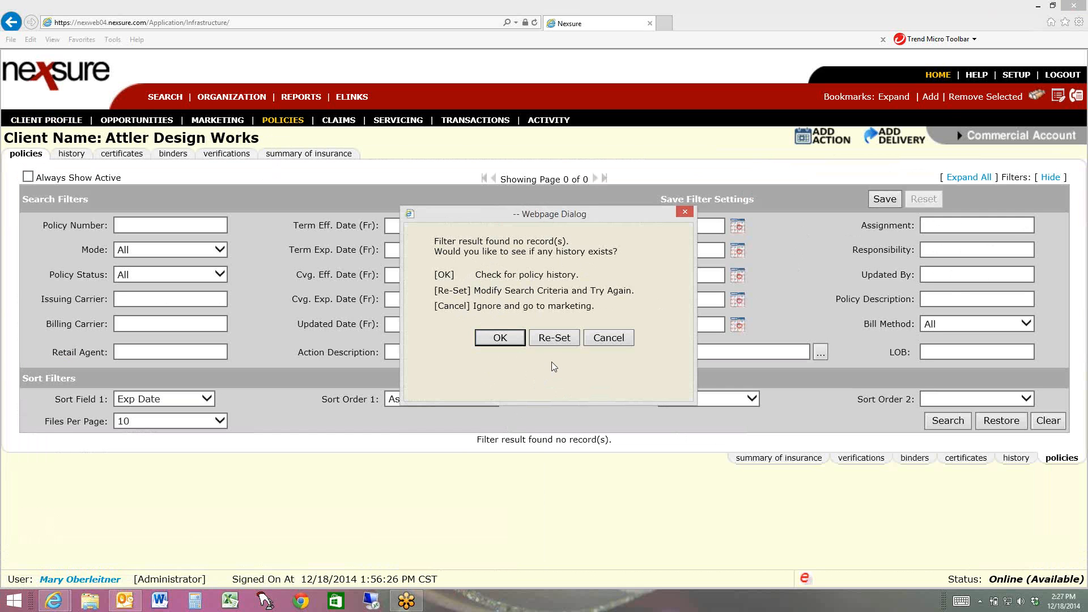
left_click(555, 338)
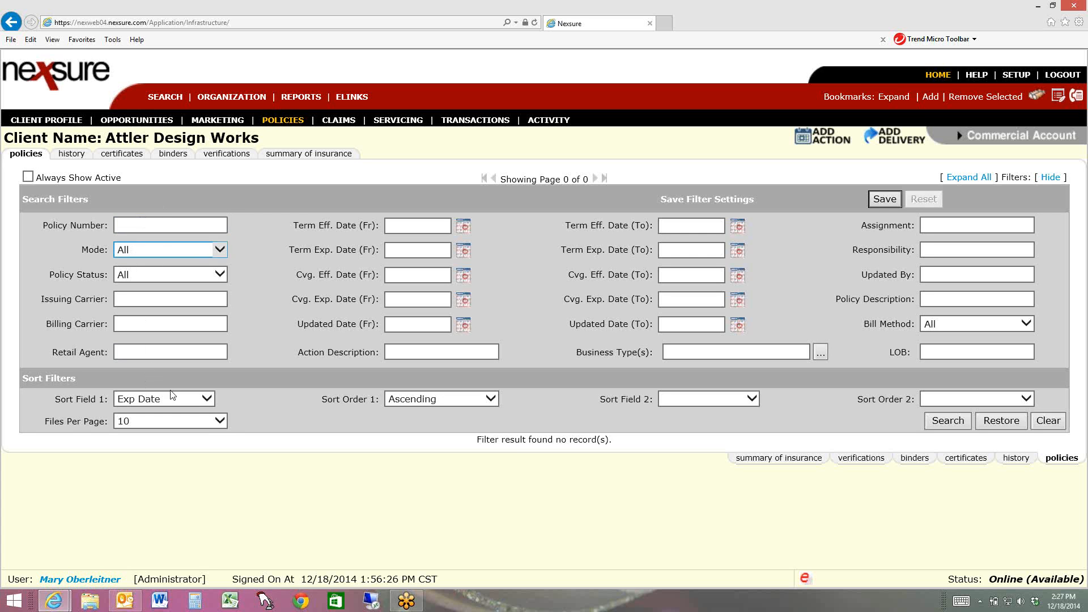
left_click(147, 220)
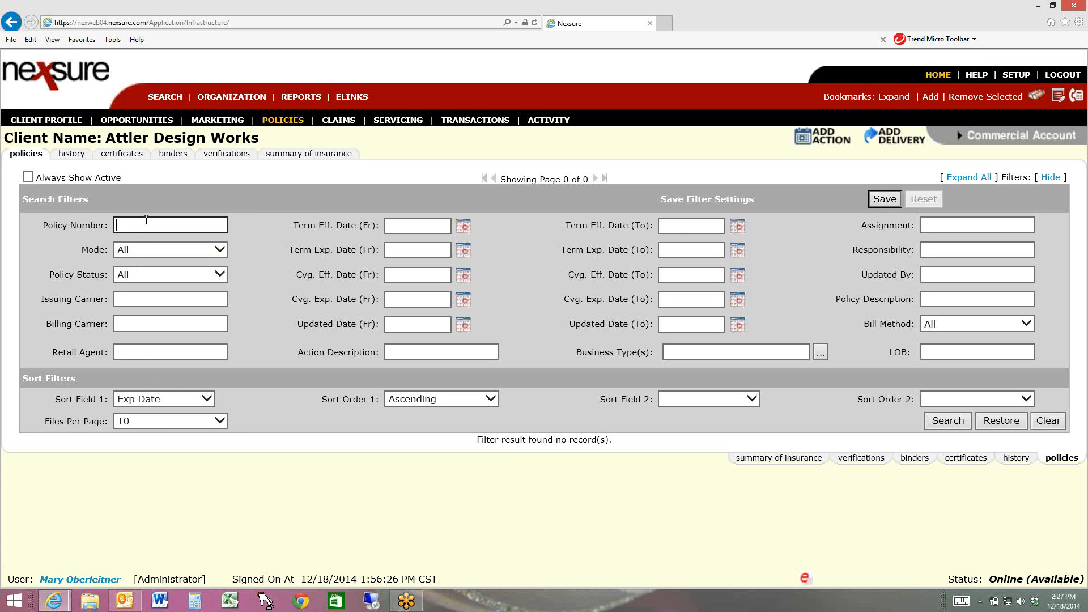
type("465797798")
left_click(221, 225)
Open the cancelled commercial auto policy from the client's policy history, reinstate it, and highlight its status
left_click(71, 153)
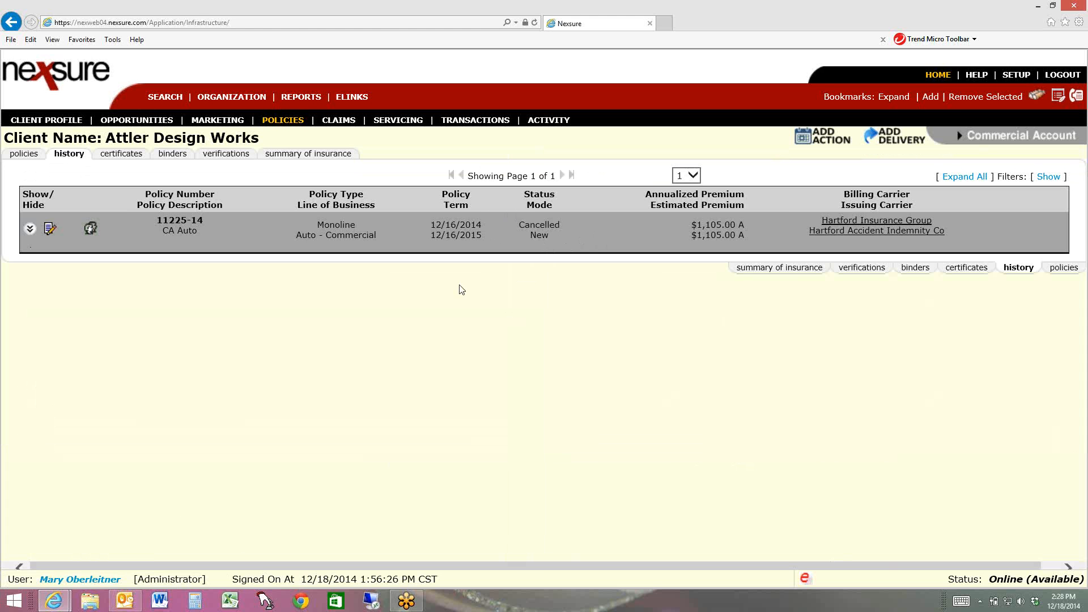
left_click(50, 229)
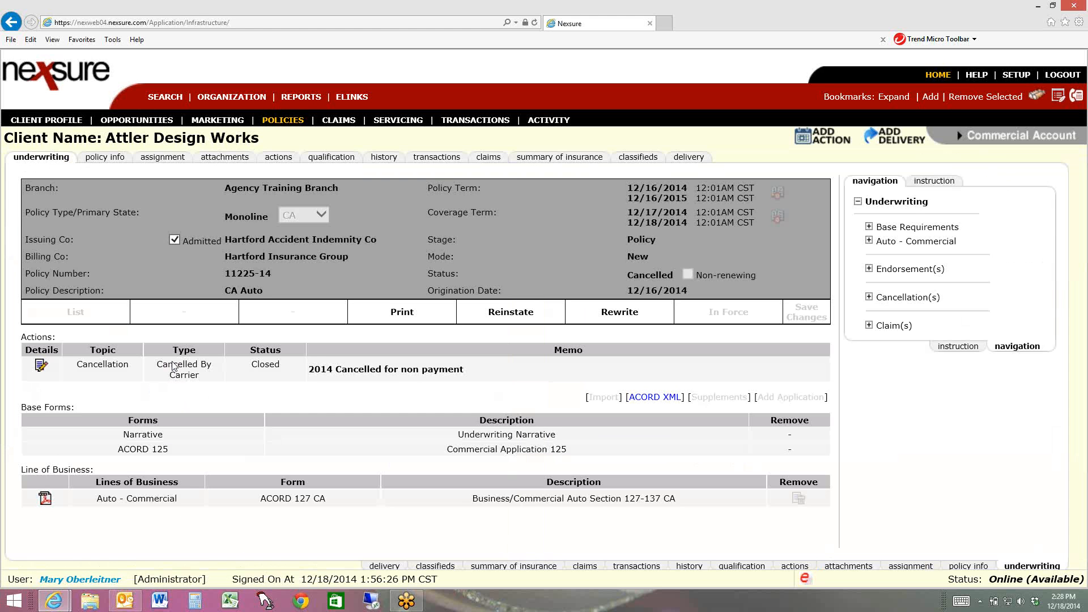
left_click(512, 319)
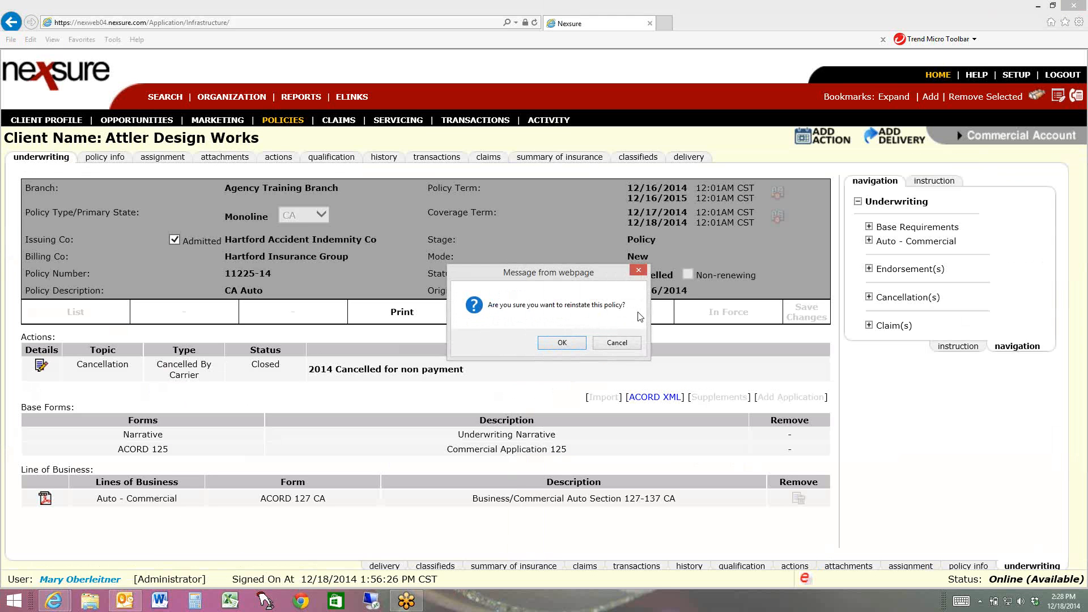
left_click(575, 346)
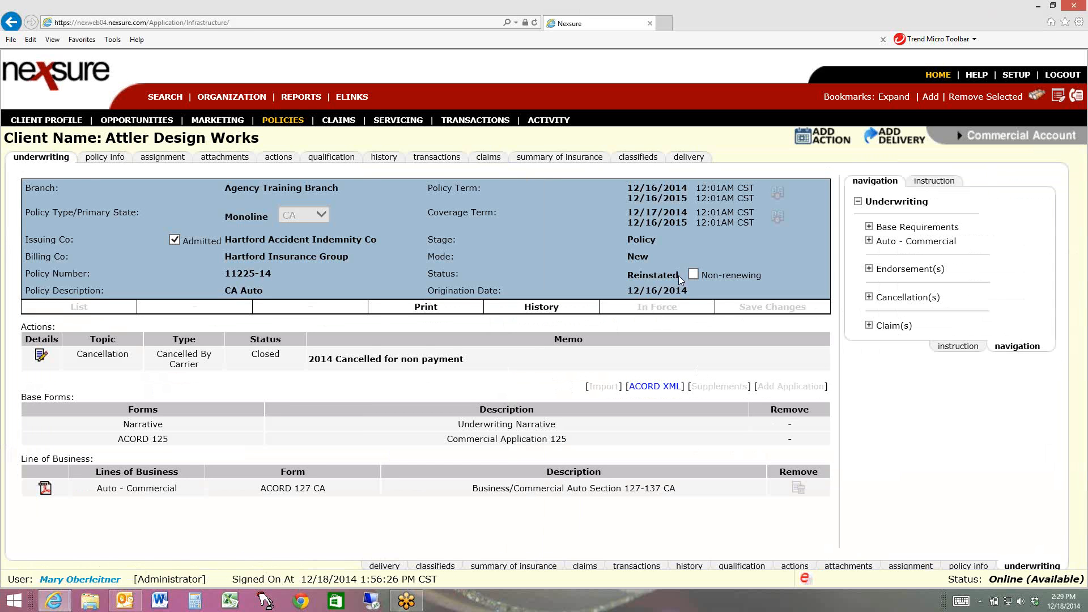
left_click_drag(678, 275, 461, 273)
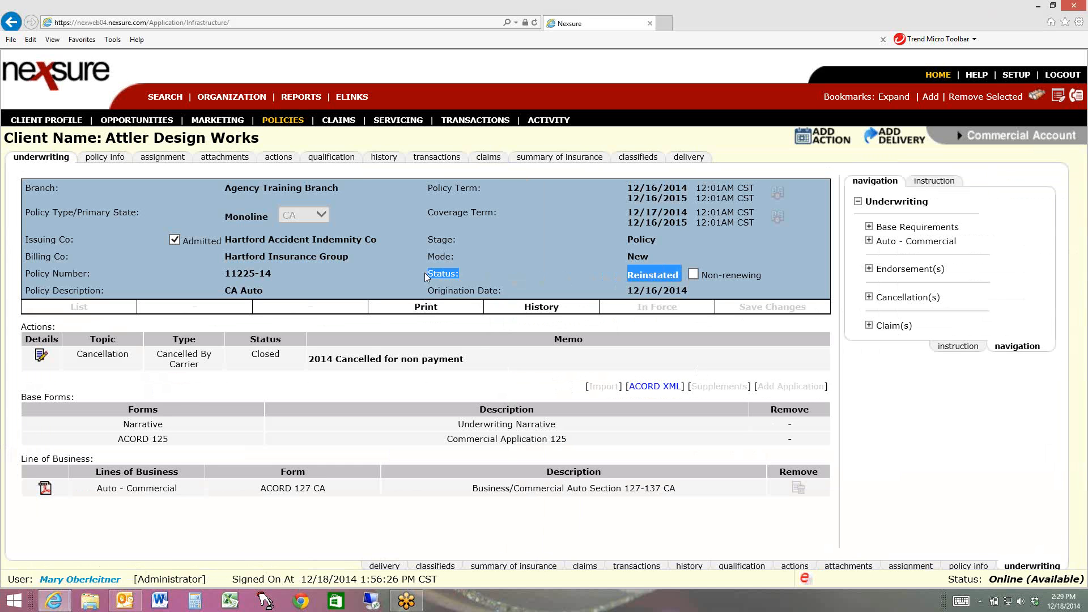
Examine the Cancellation(s), Claim(s) and Endorsement(s) entries in the reinstated policy's underwriting navigation tree
left_click(869, 298)
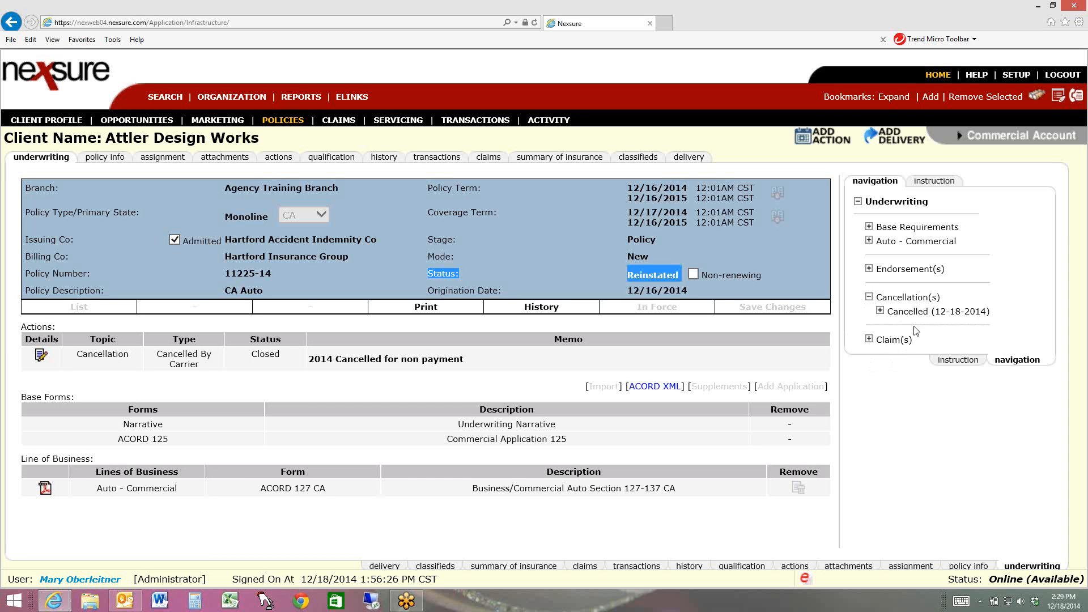
left_click(880, 312)
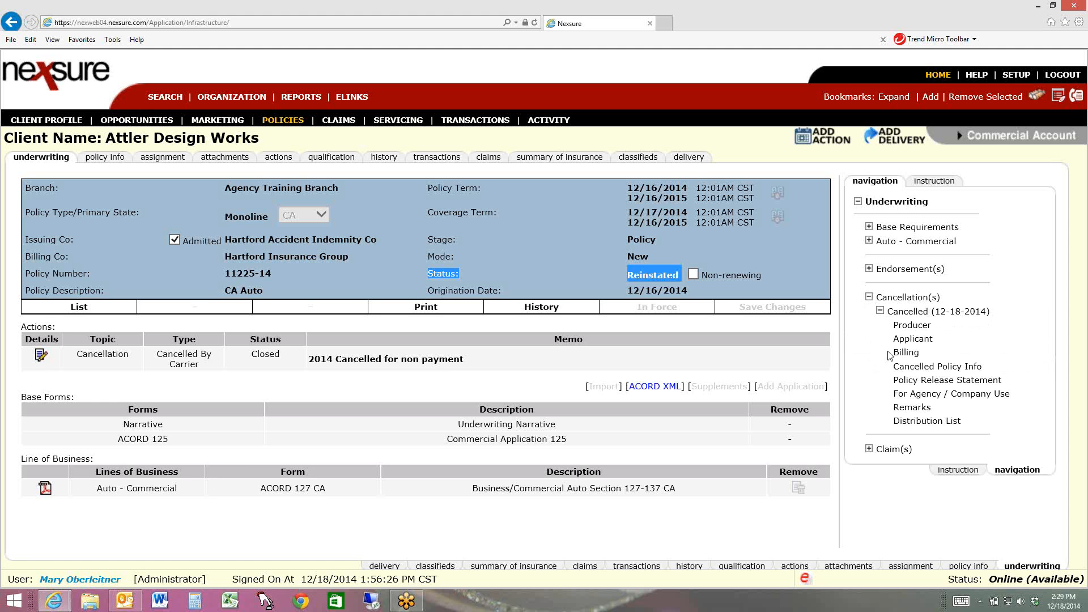
left_click(880, 311)
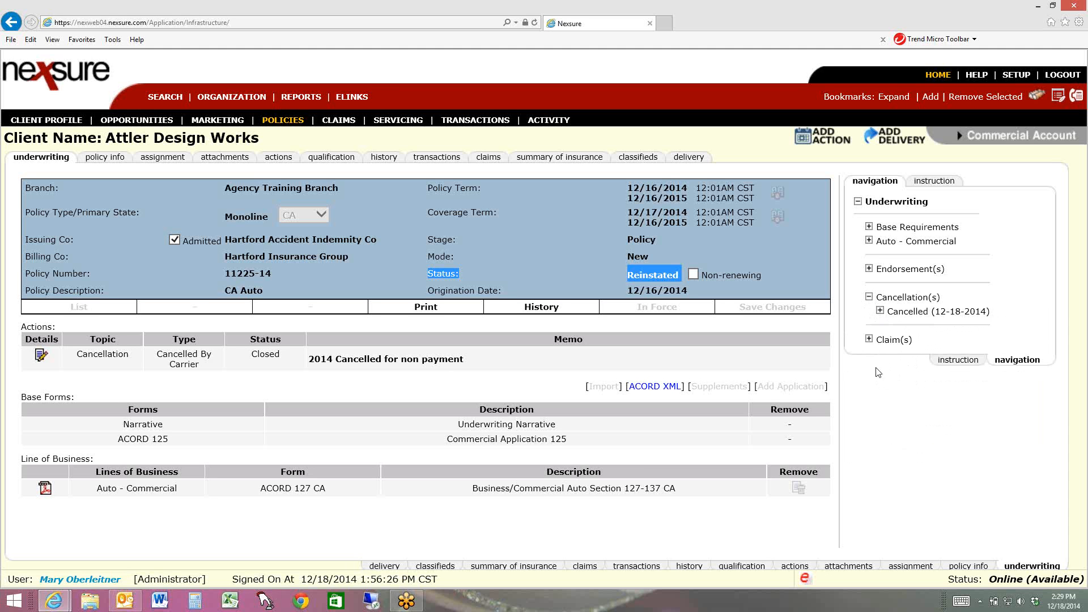
left_click(869, 340)
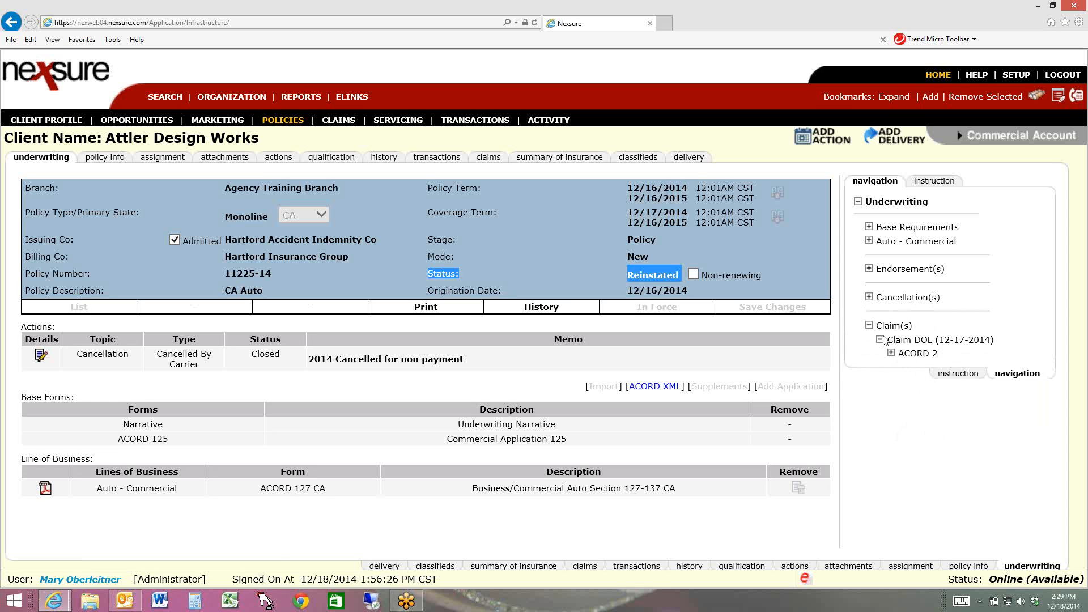
left_click(868, 325)
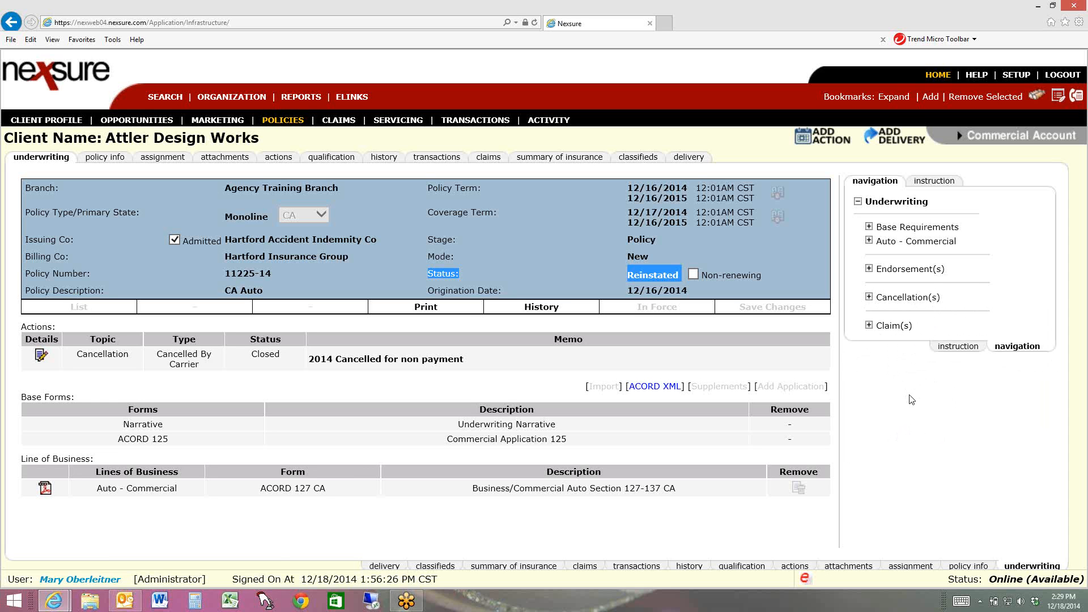
left_click(868, 269)
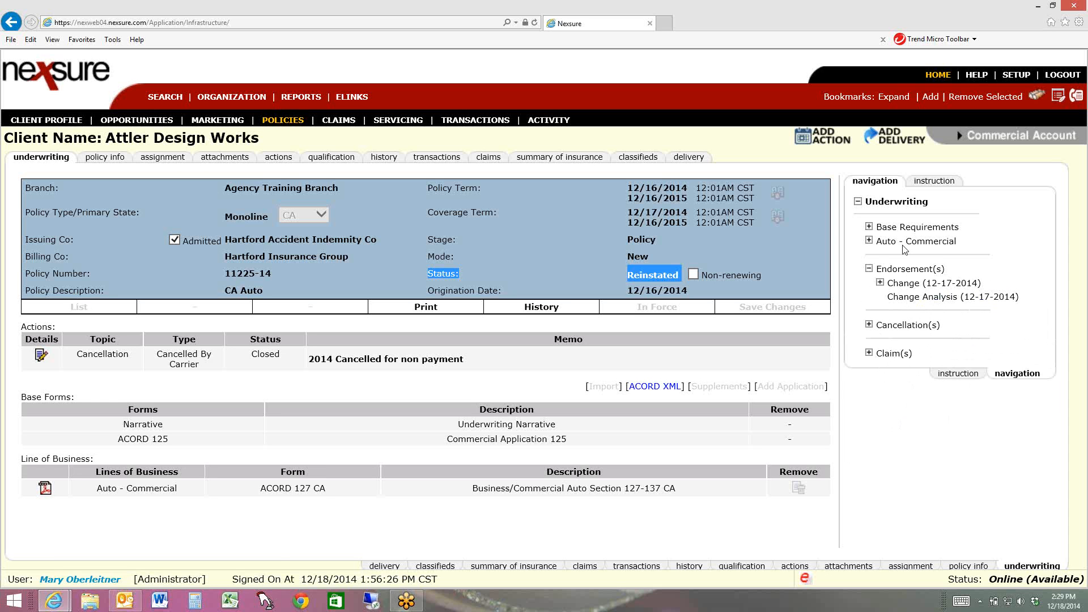
left_click(869, 268)
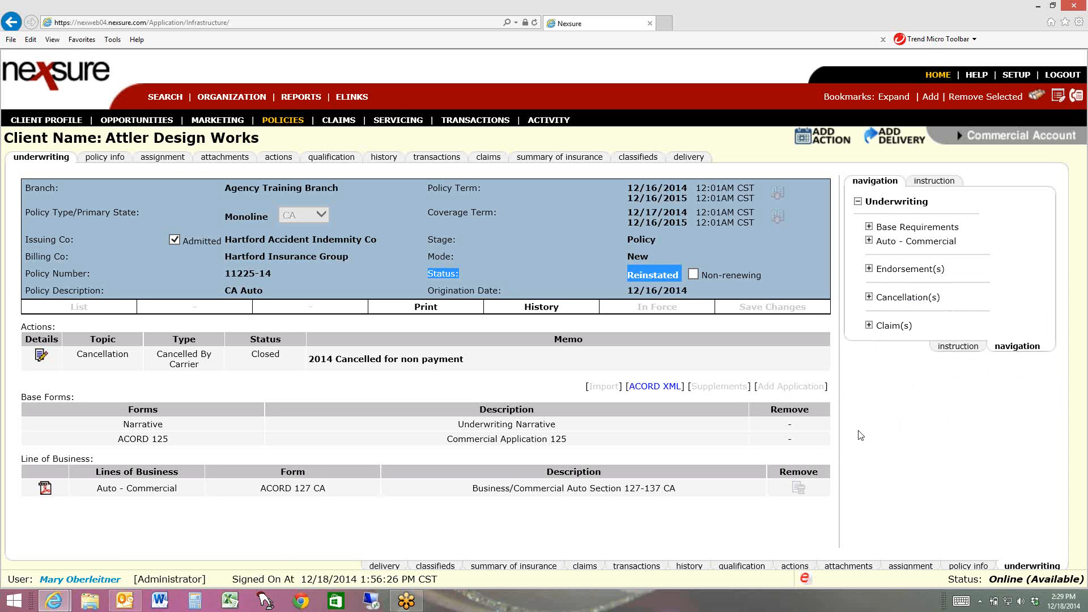
left_click(593, 325)
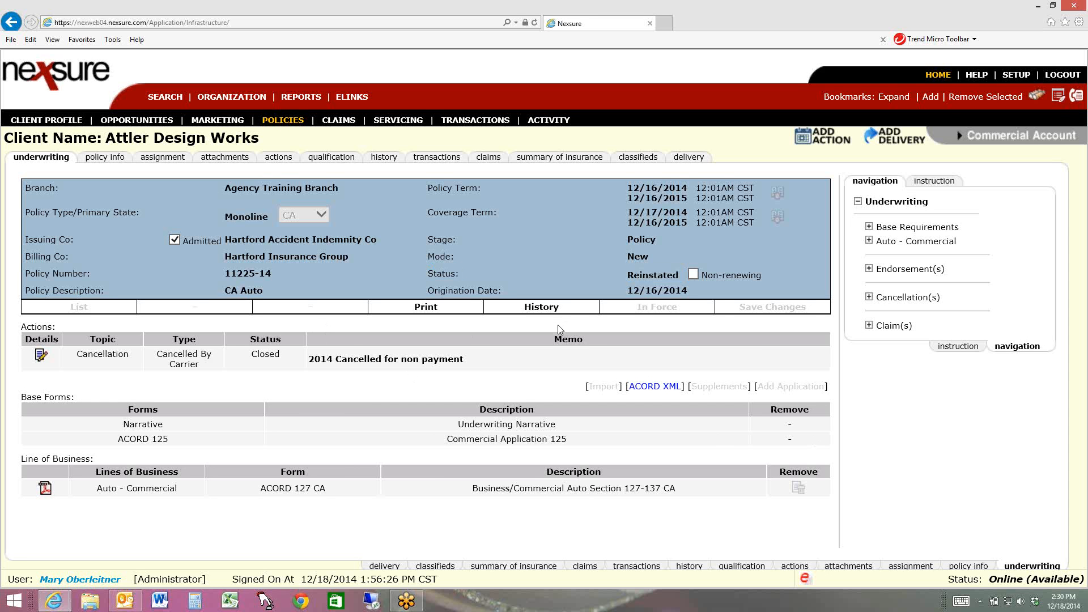
Check the client's policies list and open the Cancellation service form for the reinstated commercial auto policy
left_click(403, 121)
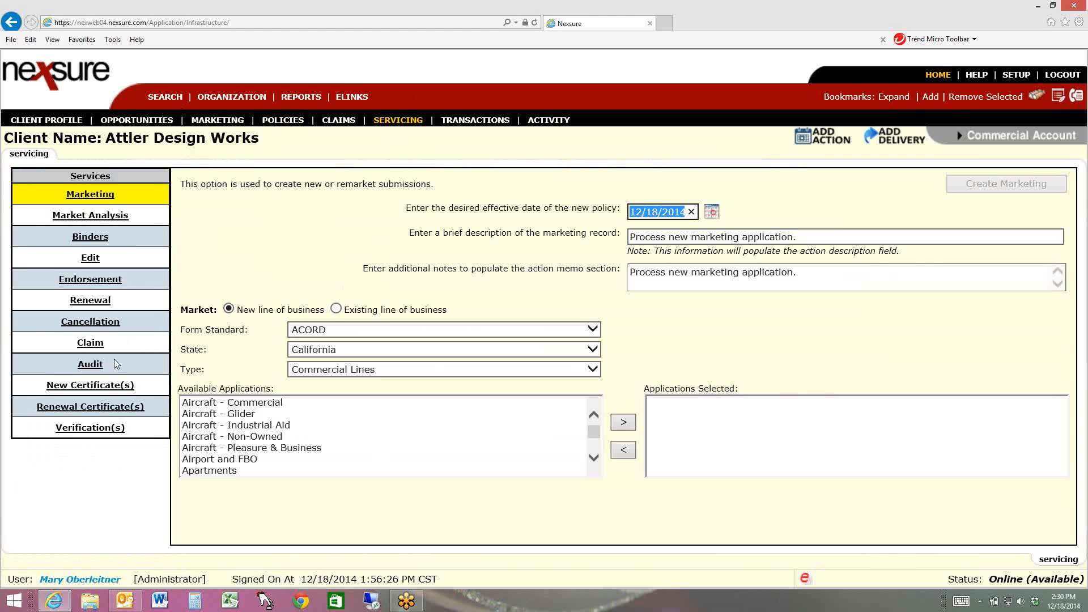
left_click(95, 329)
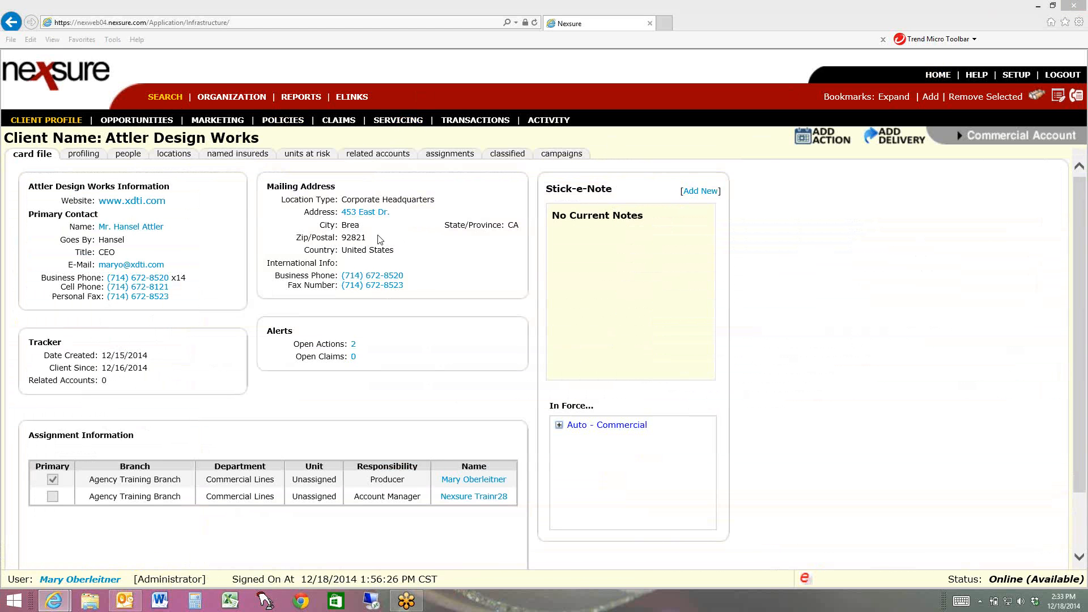
left_click(284, 120)
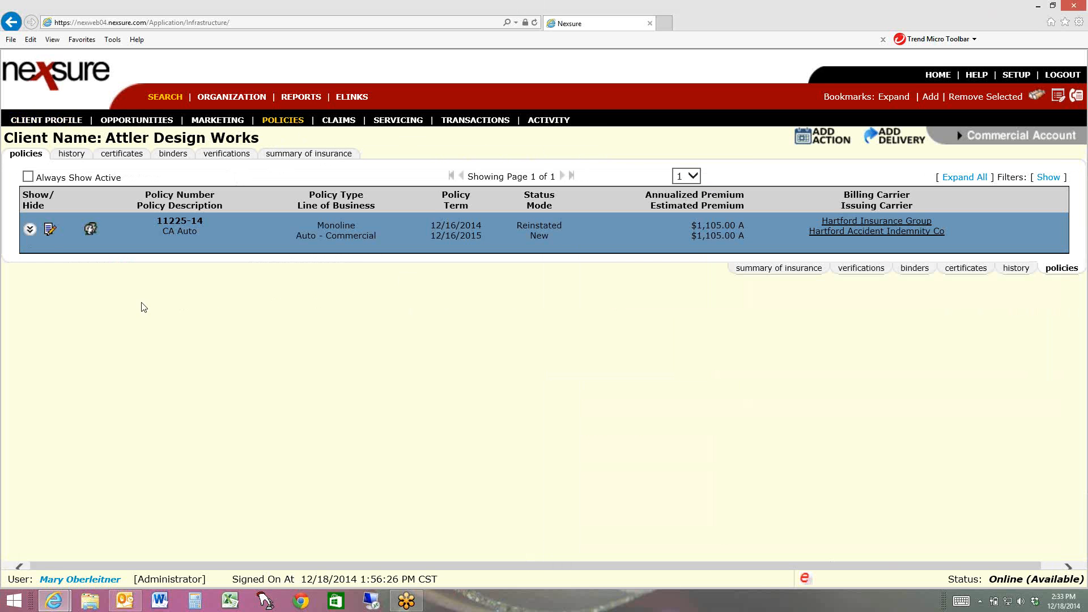
left_click(48, 231)
left_click(96, 316)
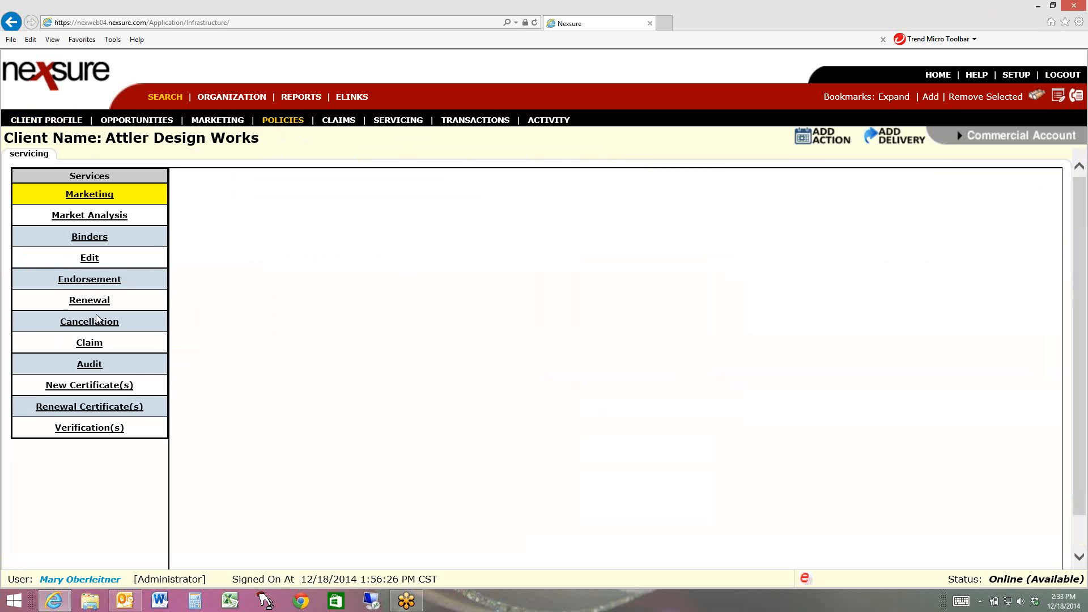
left_click(85, 321)
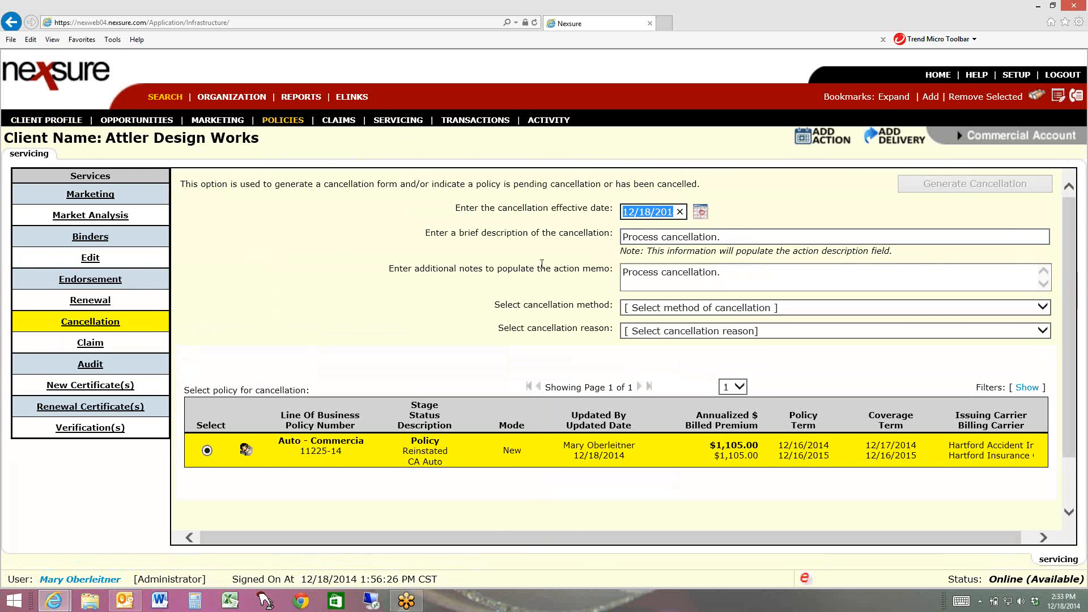
Set the cancellation effective date to 12/19/2014
left_click(664, 269)
key("BackSpace")
type("9")
left_click(650, 213)
left_click_drag(622, 213, 723, 218)
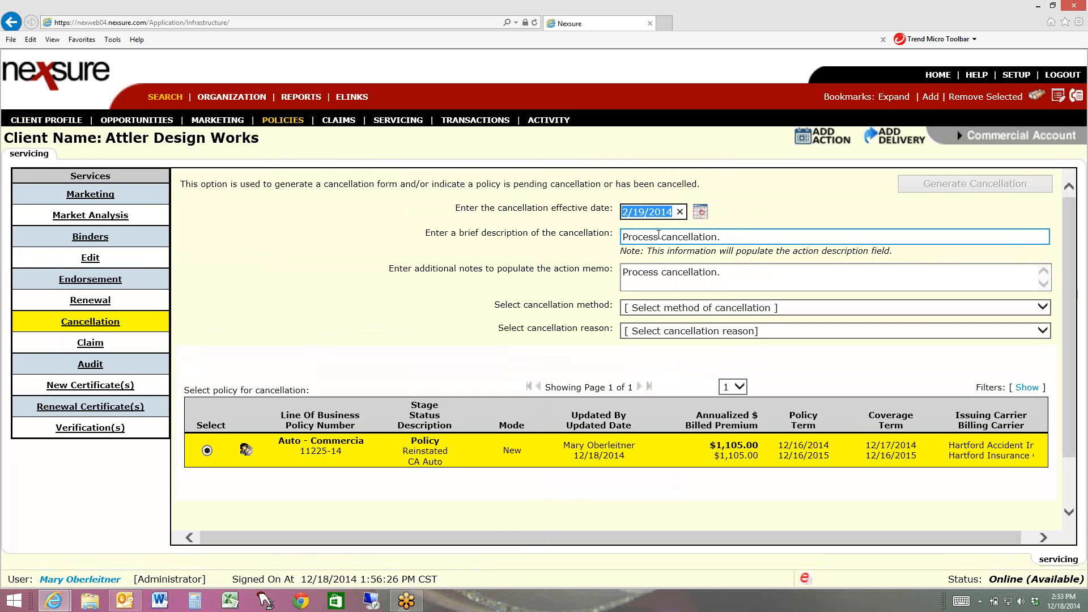
Enter "2014 cancellation 12/19/2014 non payment of premium." as both the cancellation description and the action memo notes
left_click_drag(658, 236, 622, 236)
type("2014")
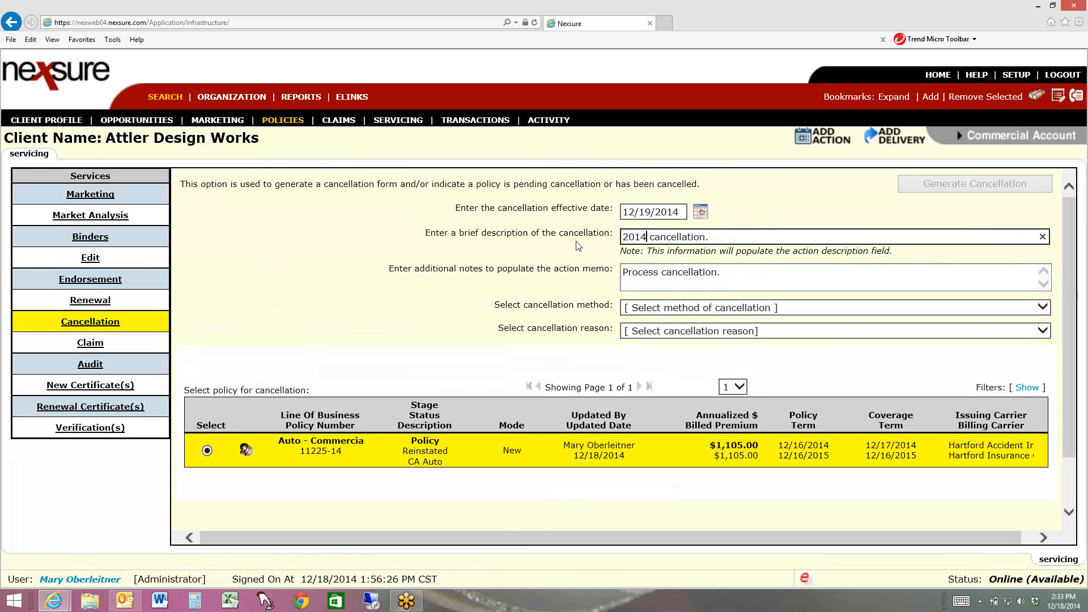
key("Right")
key("Right")
key("Right")
key("Right")
key("Right")
key("Right")
key("Right")
key("Right")
key("Right")
key("Right")
type("12/19/2014")
type(" non ")
type("paym")
key("BackSpace")
key("BackSpace")
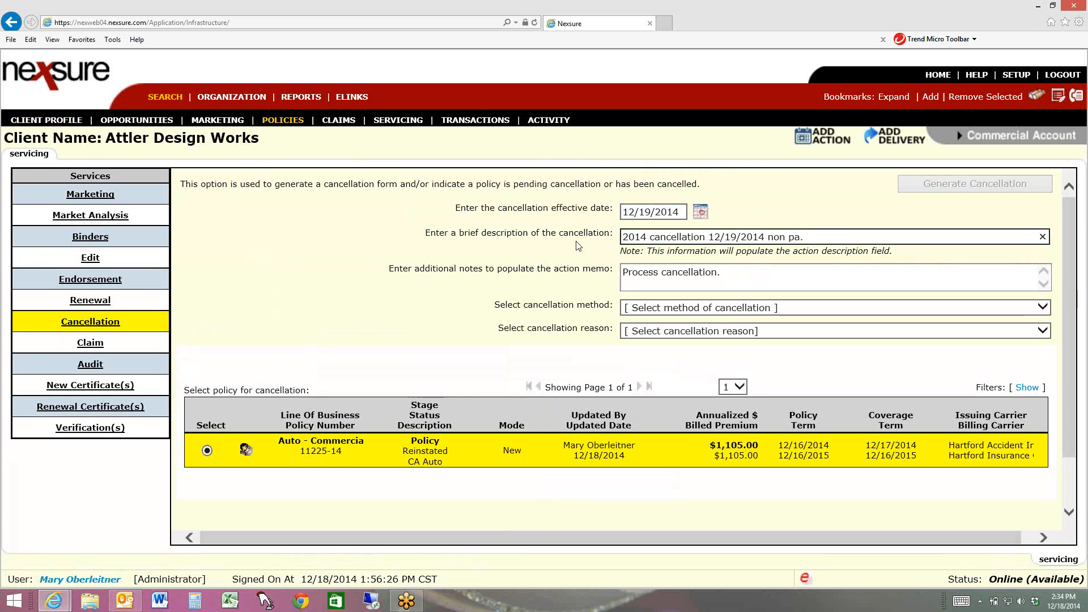
type("yment of premium")
left_click_drag(908, 238, 579, 249)
key("Tab")
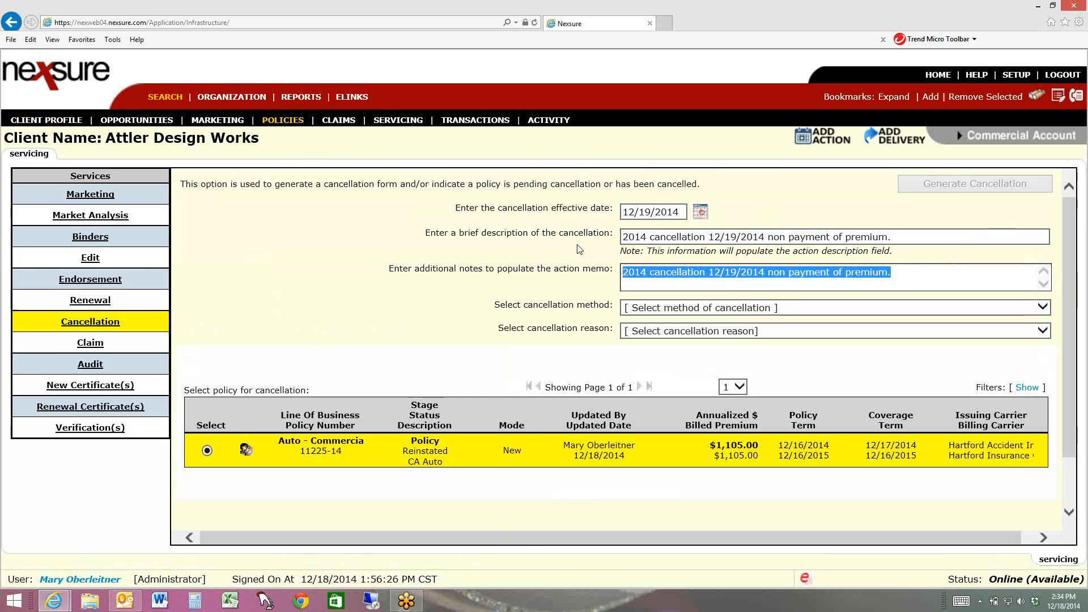
Generate the cancellation with the method Pro-Rata and the reason Non-Payment
left_click(767, 308)
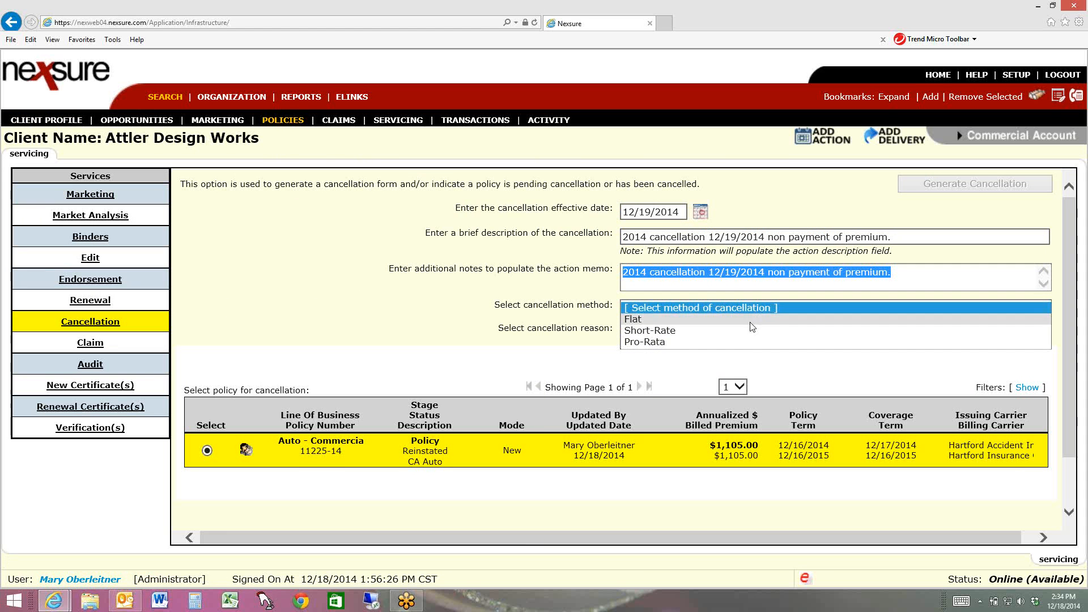
left_click(735, 342)
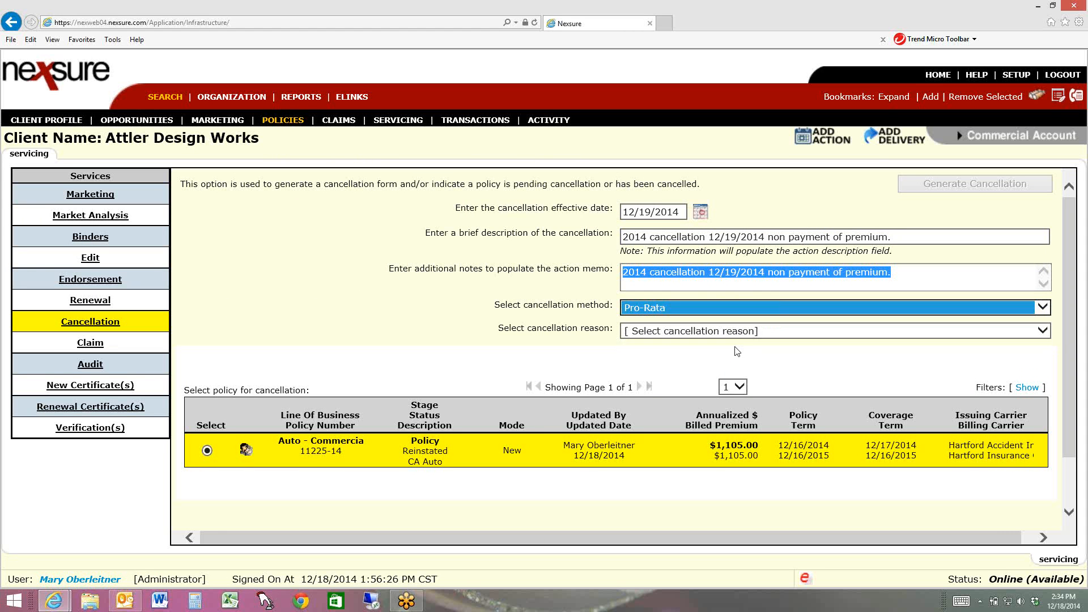
left_click(743, 331)
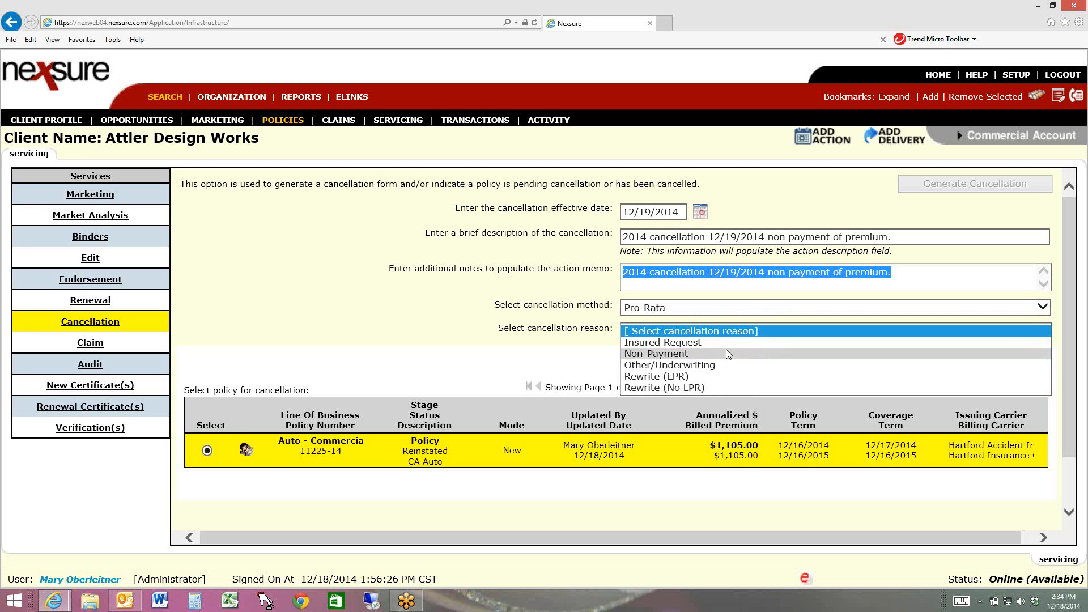
left_click(726, 351)
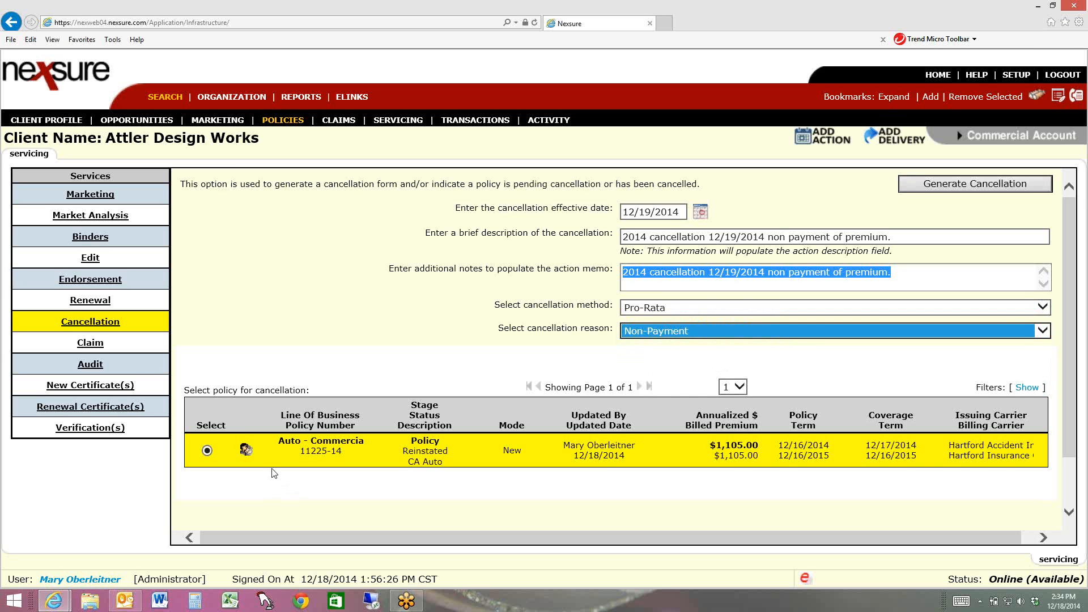
left_click(976, 186)
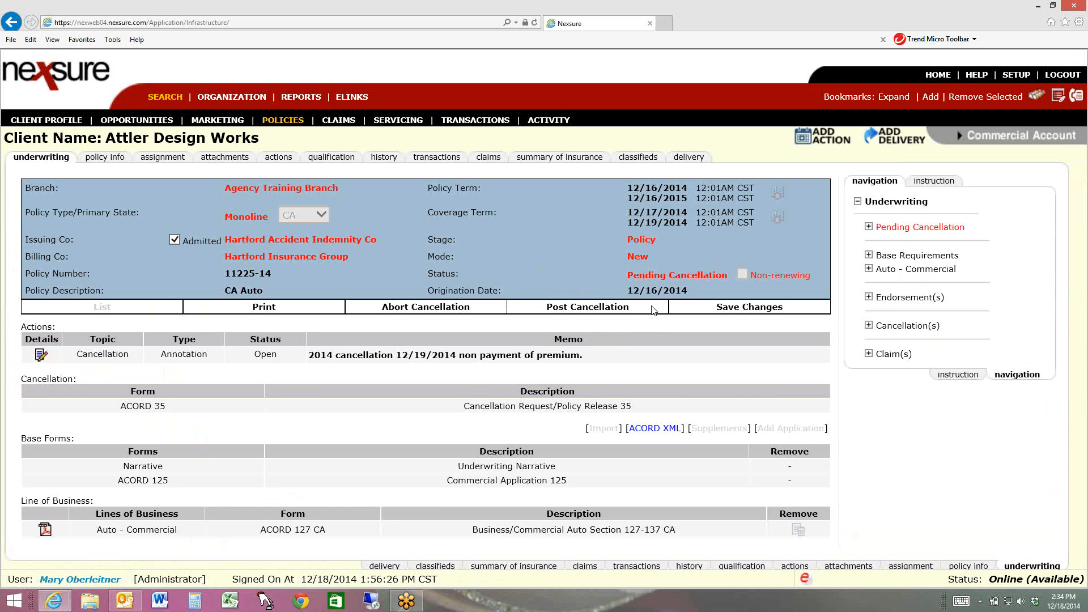
Post the pending cancellation with the status Cancelled By Carrier and the copied non-payment of premium text as its note
left_click(581, 309)
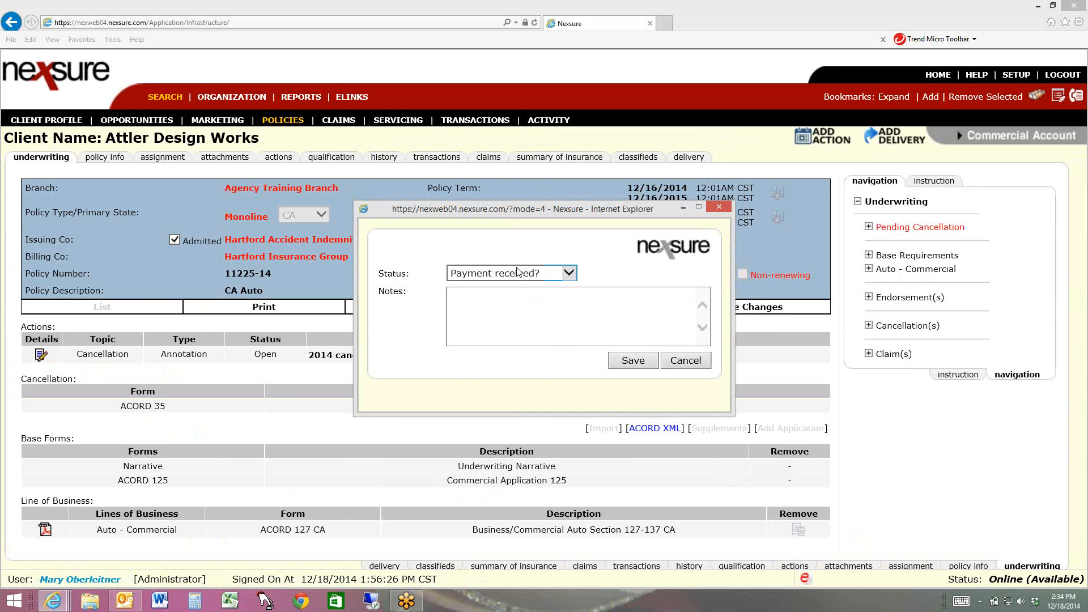
left_click(519, 273)
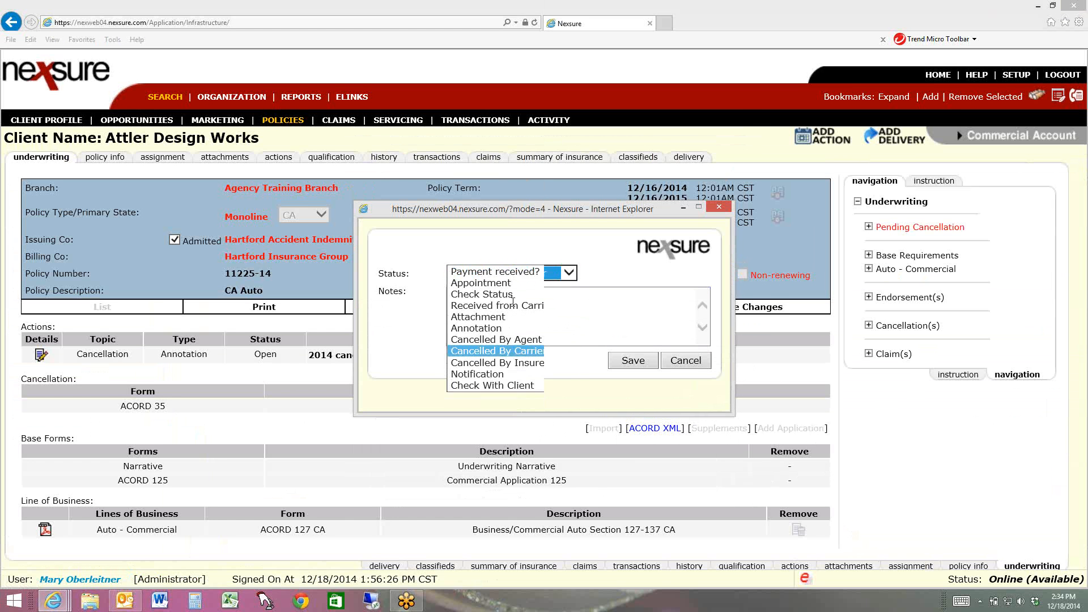
left_click(492, 353)
left_click(513, 302)
type("2014 cancellation 12/19/2014 non payment of premium.")
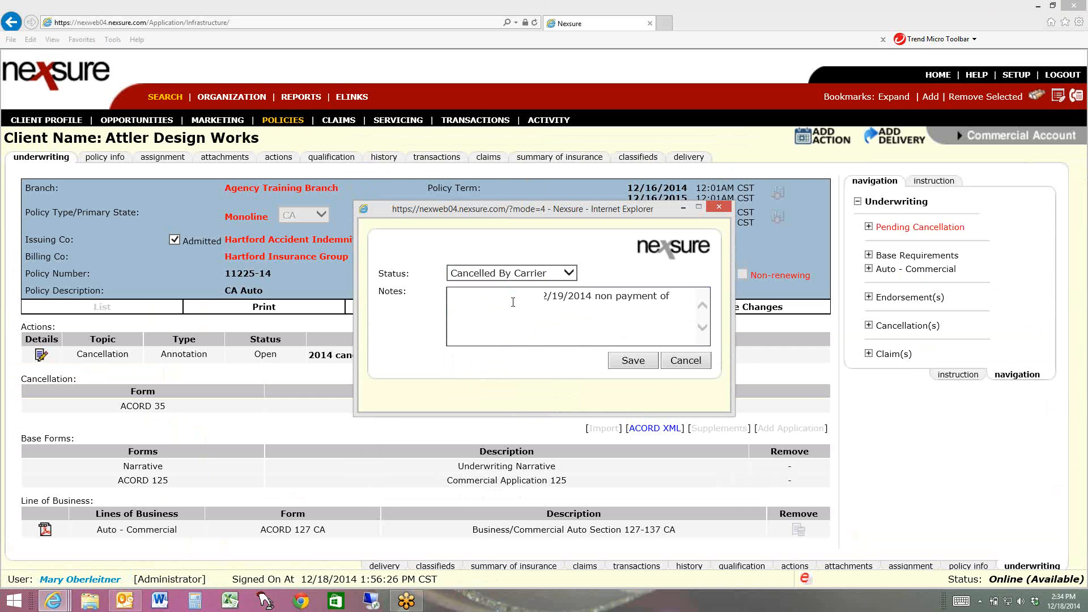
left_click(643, 364)
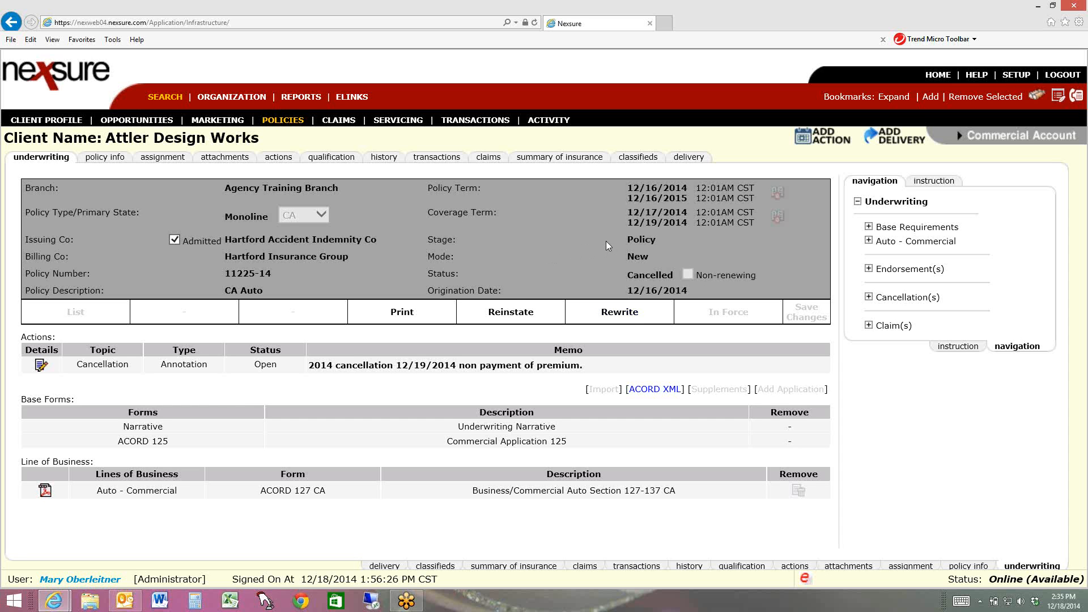
Rewrite the cancelled commercial auto policy and set the rewritten record's status to Pending
left_click(622, 315)
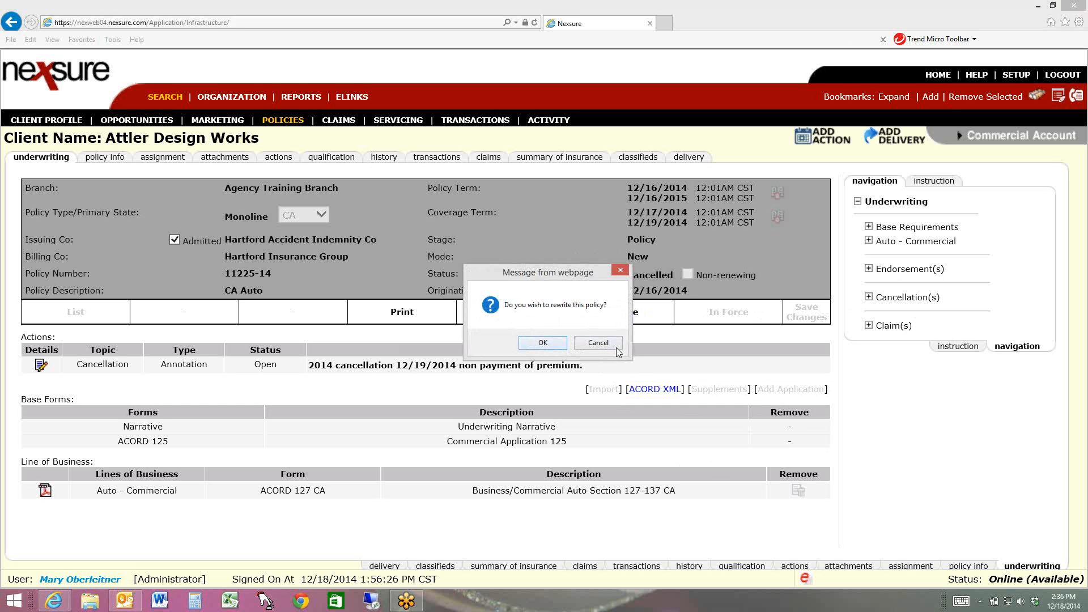
left_click(535, 342)
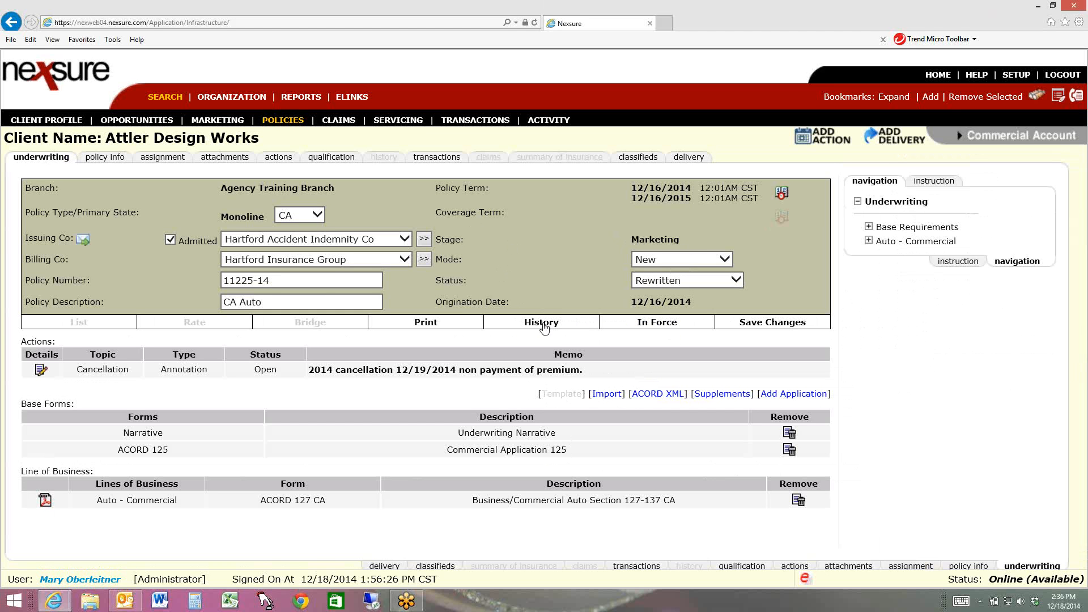
left_click(674, 284)
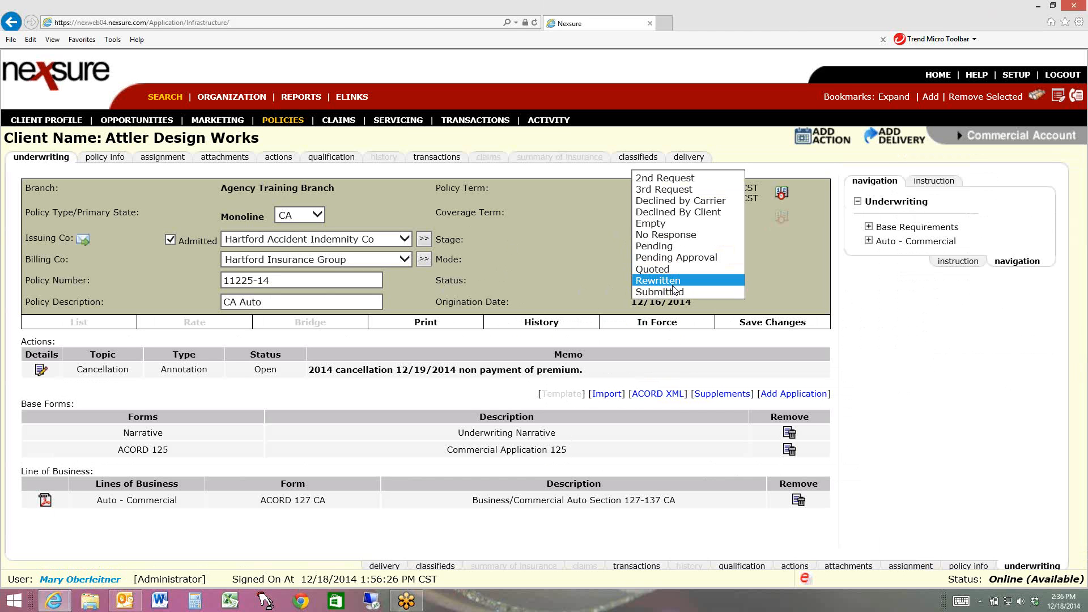
left_click(671, 248)
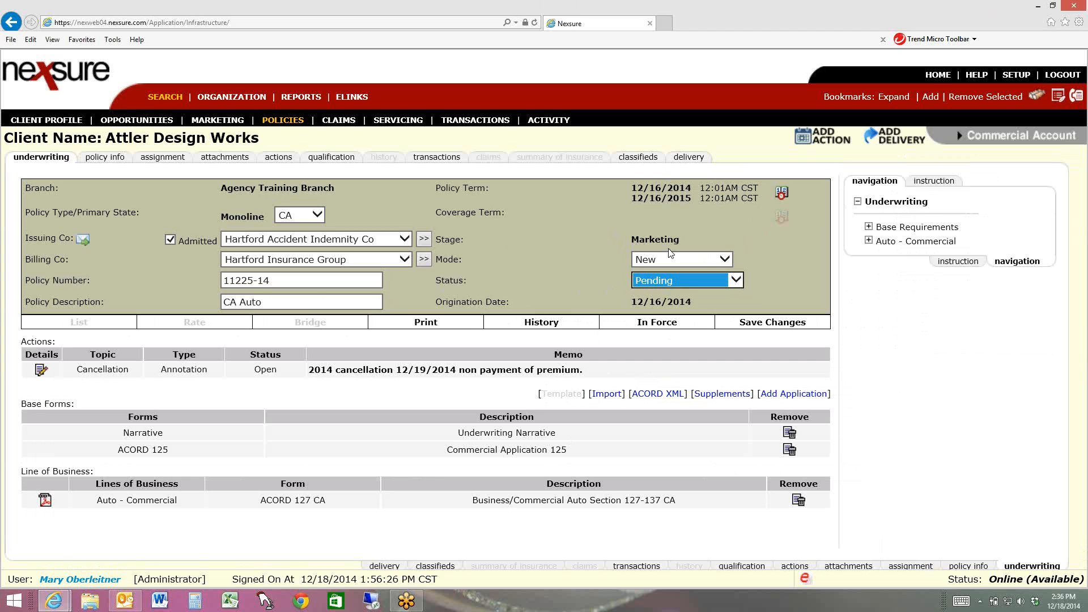
Change the rewritten policy's term to an annual term starting 12/22/2014 and save the header changes
left_click(781, 194)
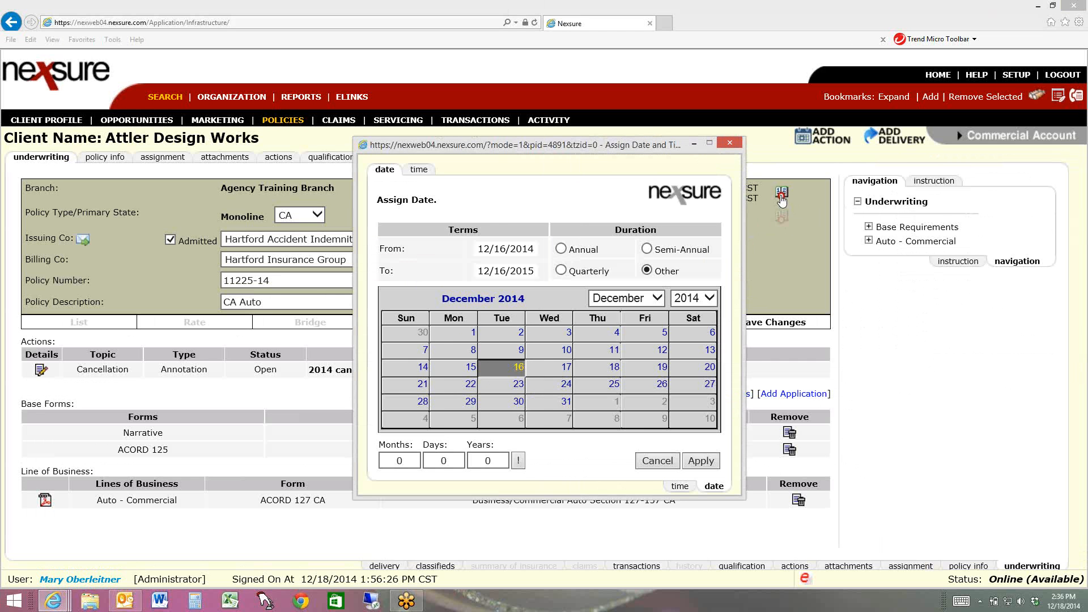
left_click(457, 385)
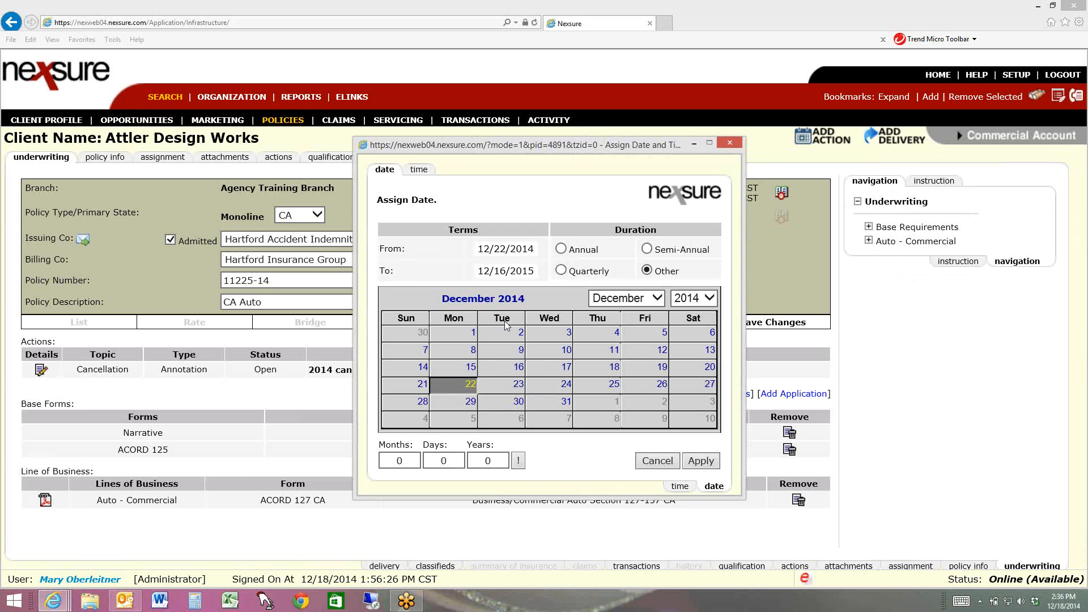
left_click(560, 249)
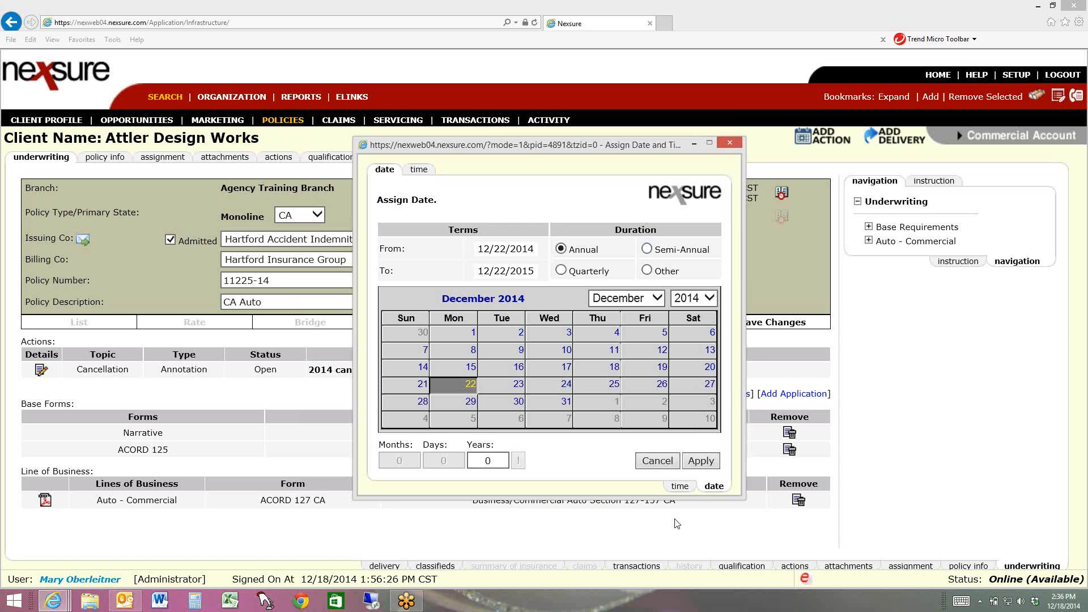
left_click(701, 462)
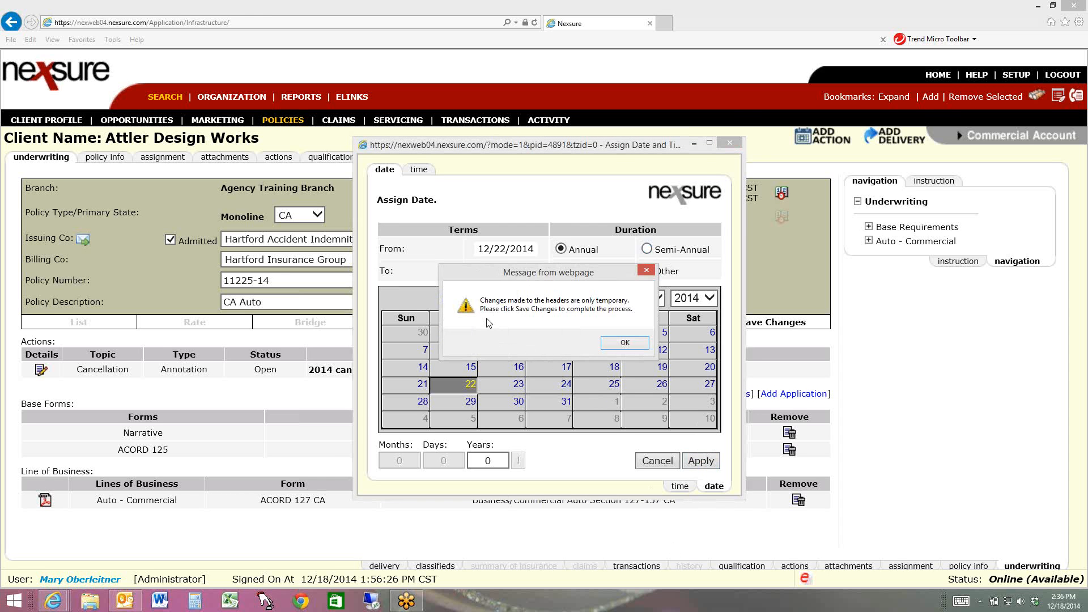
left_click(623, 343)
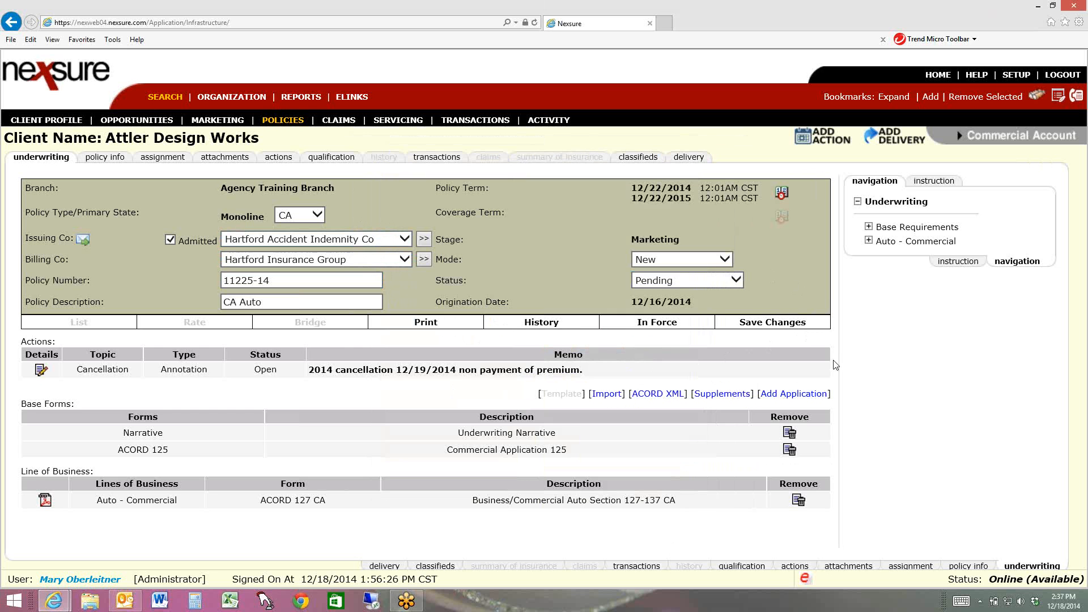
left_click(765, 323)
In the ACORD 125 billing section, set the proposed effective date to 12/22/2014 and expiration date to 12/22/2015, and save
left_click(869, 227)
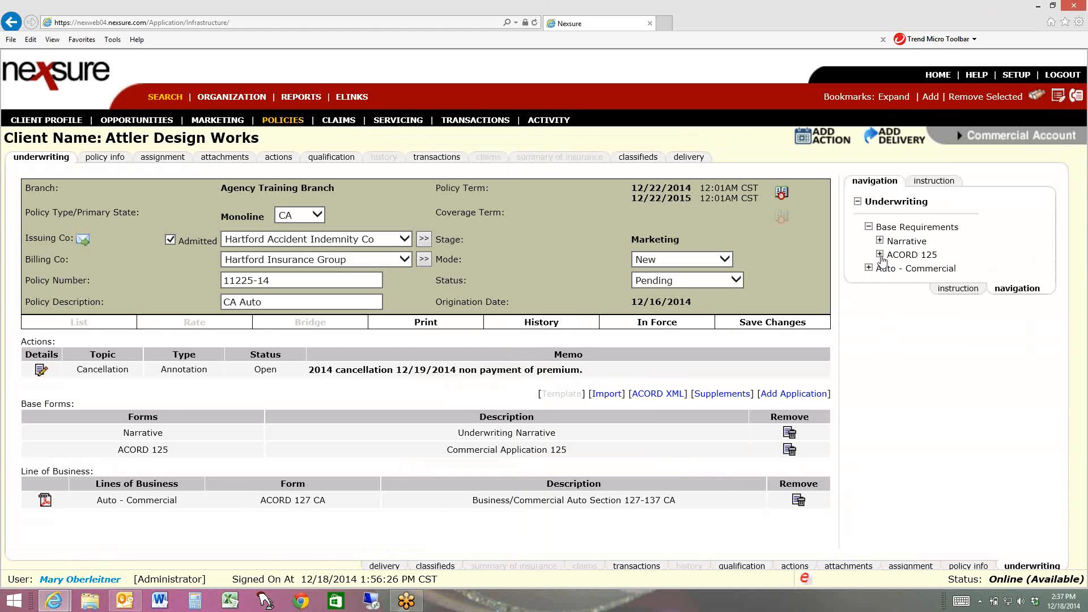
left_click(880, 255)
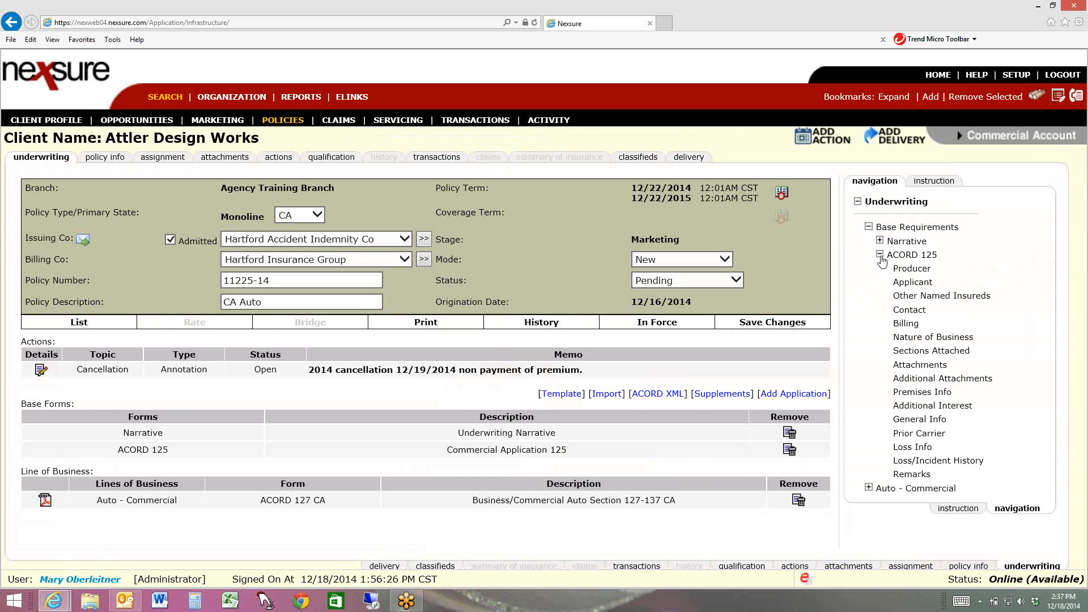
left_click(907, 324)
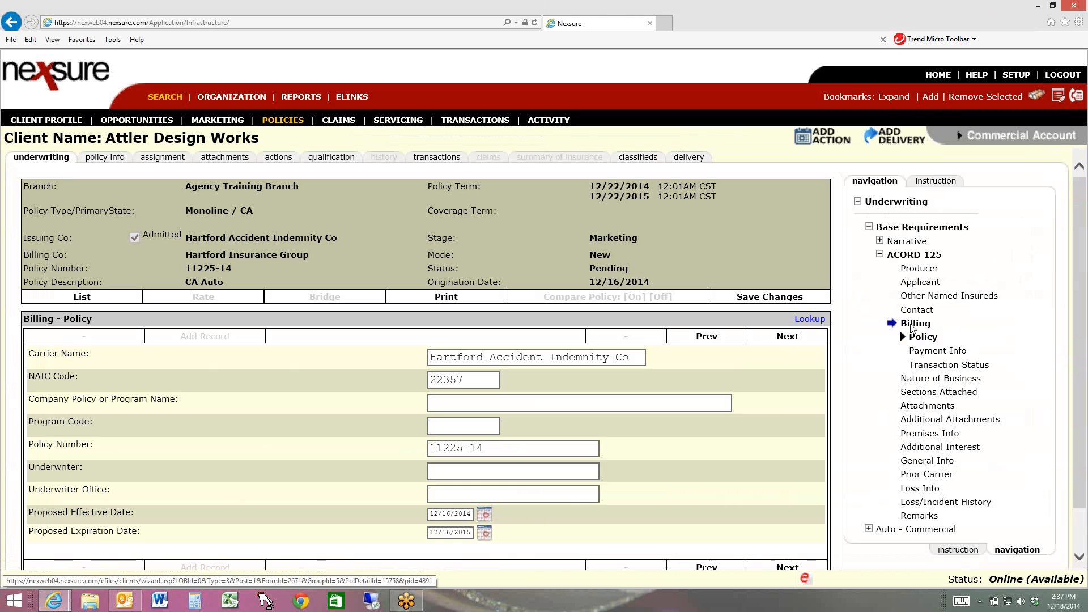
left_click(450, 514)
key("BackSpace")
key("BackSpace")
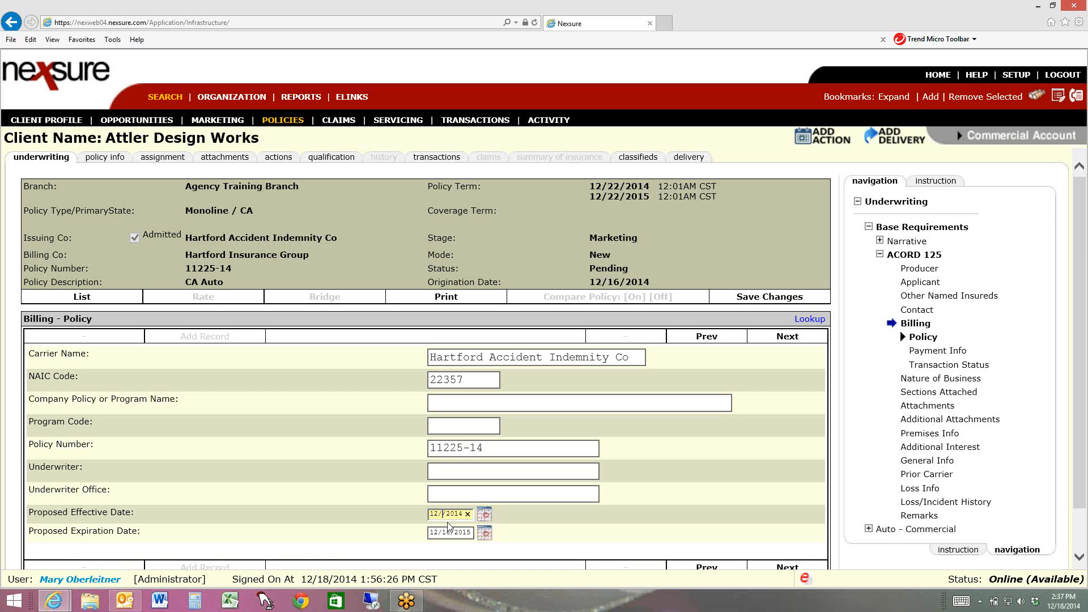
type("22")
left_click(450, 533)
key("BackSpace")
key("BackSpace")
type("22")
left_click(784, 304)
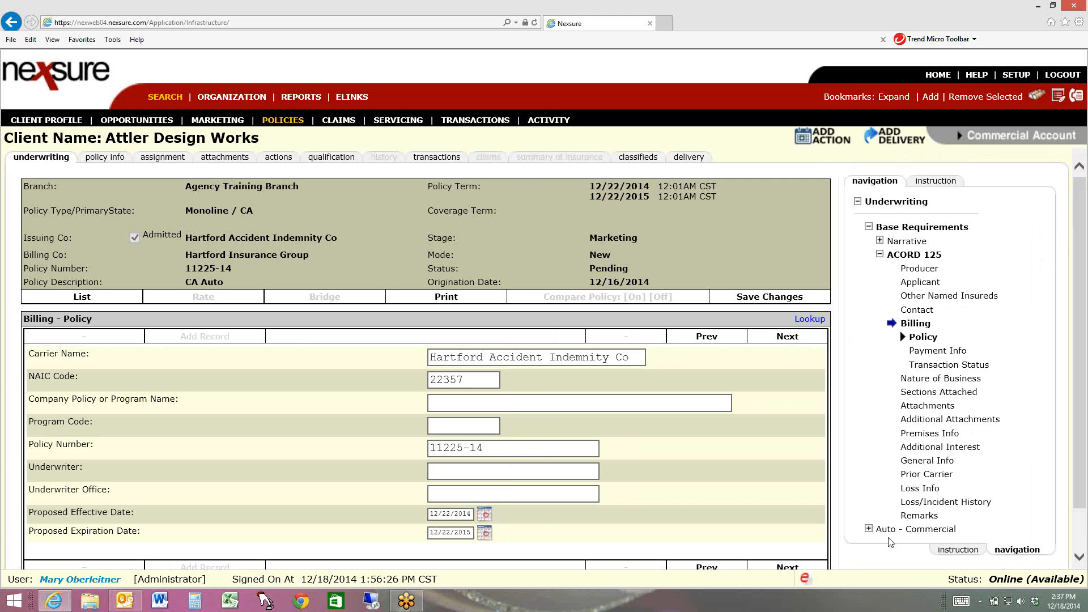
Set the effective date in the ACORD 127 CA billing section to 12/22/2014 and save the changes
left_click(868, 529)
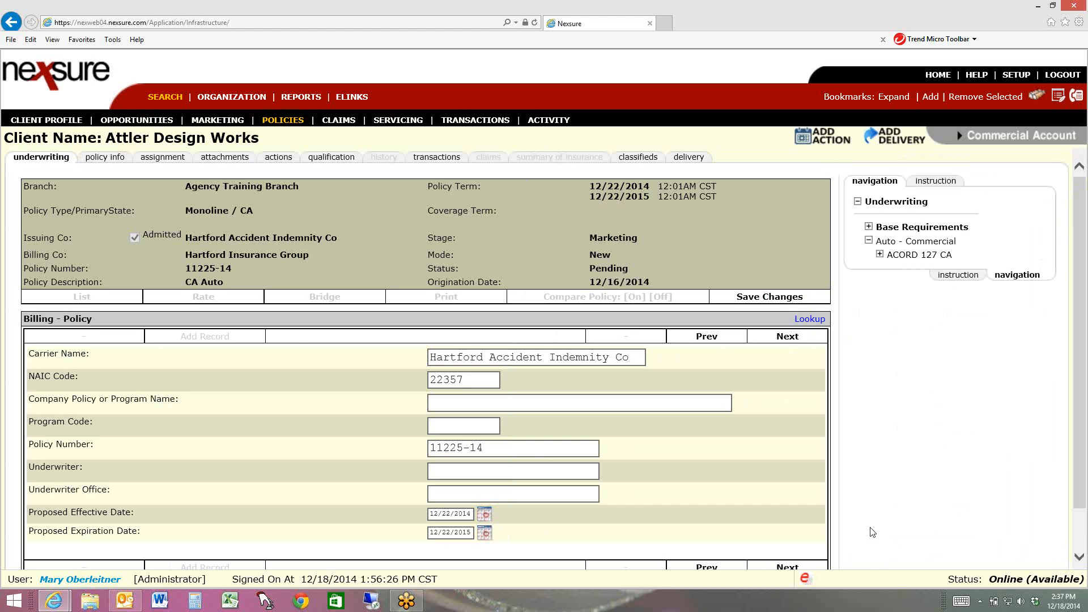
left_click(880, 256)
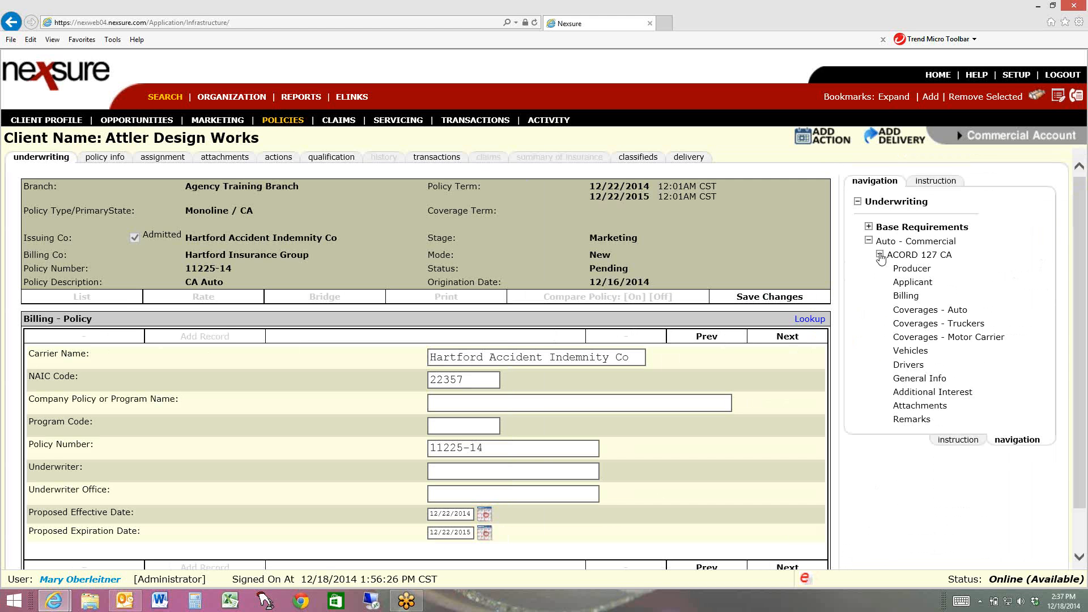
left_click(916, 299)
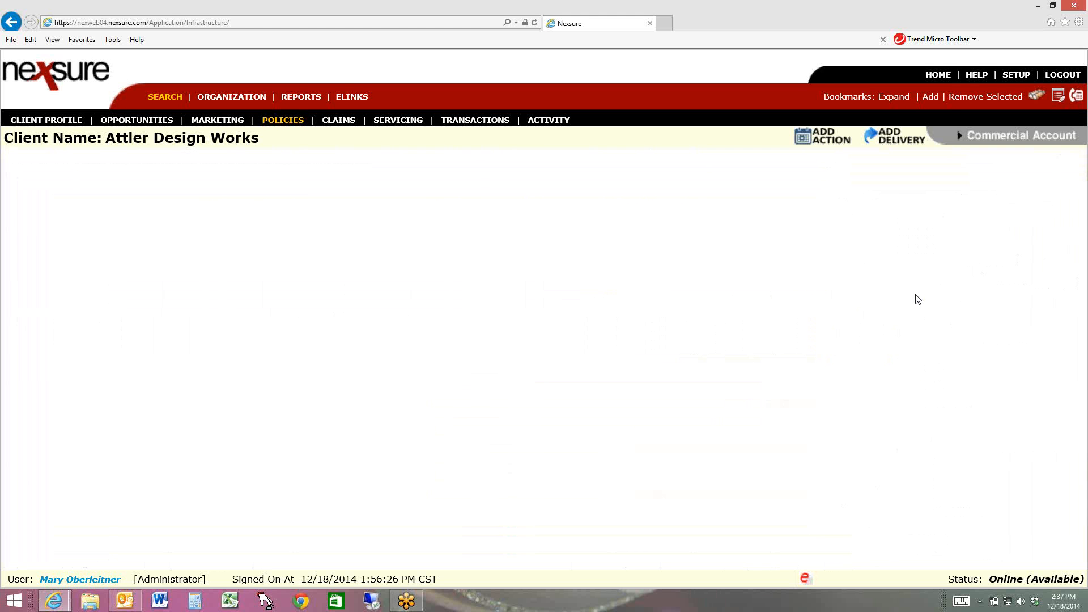
left_click(447, 423)
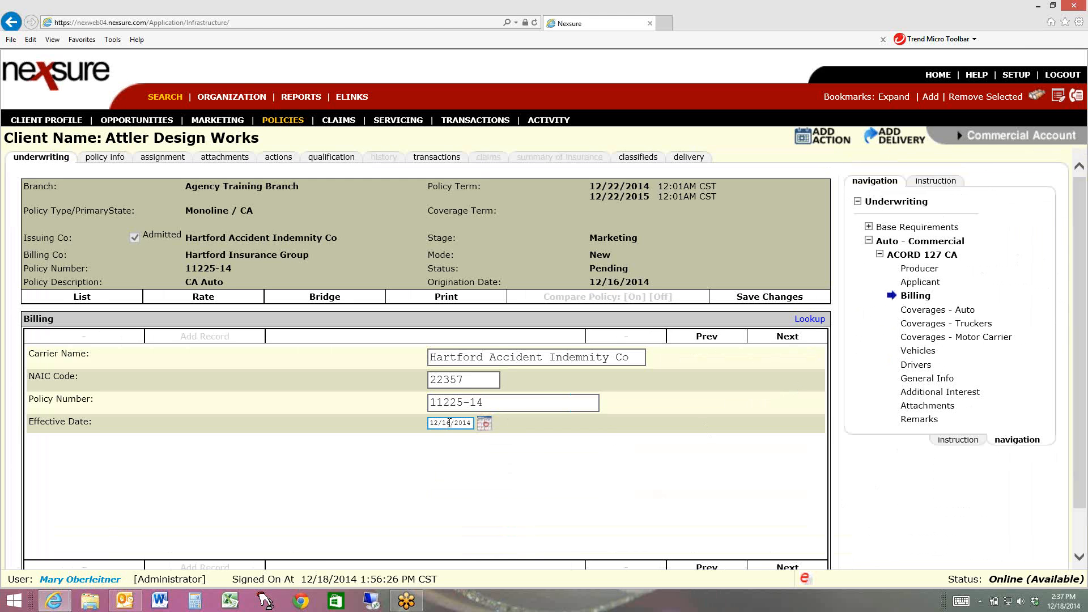
left_click(448, 422)
key("BackSpace")
key("BackSpace")
type("22")
left_click(762, 299)
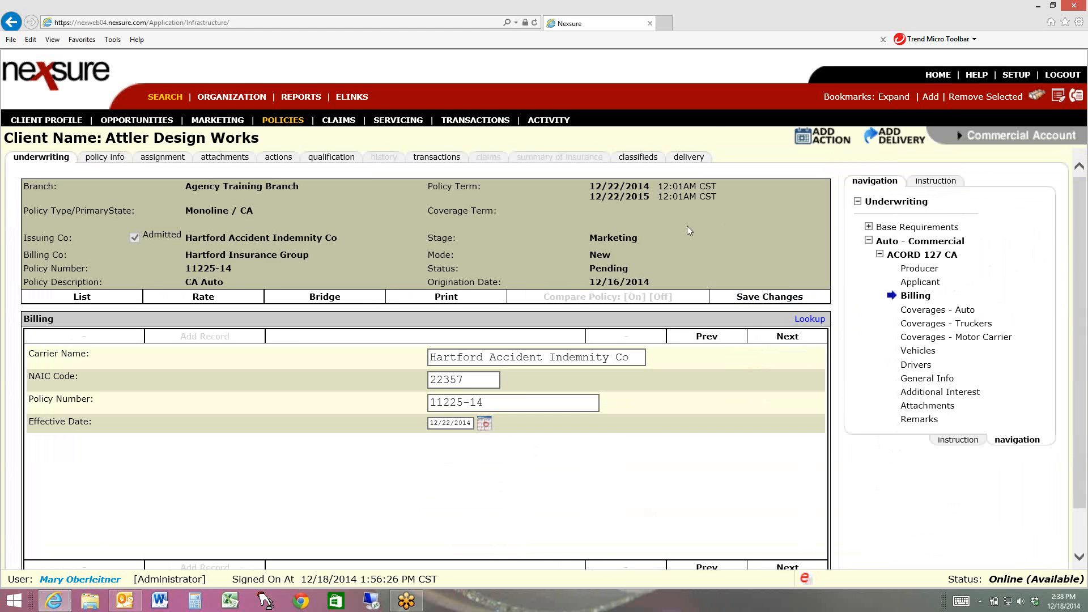
Set the commercial auto line's estimated premium to 1,110.00 in the policy info and check the resulting commissions and totals
left_click(104, 158)
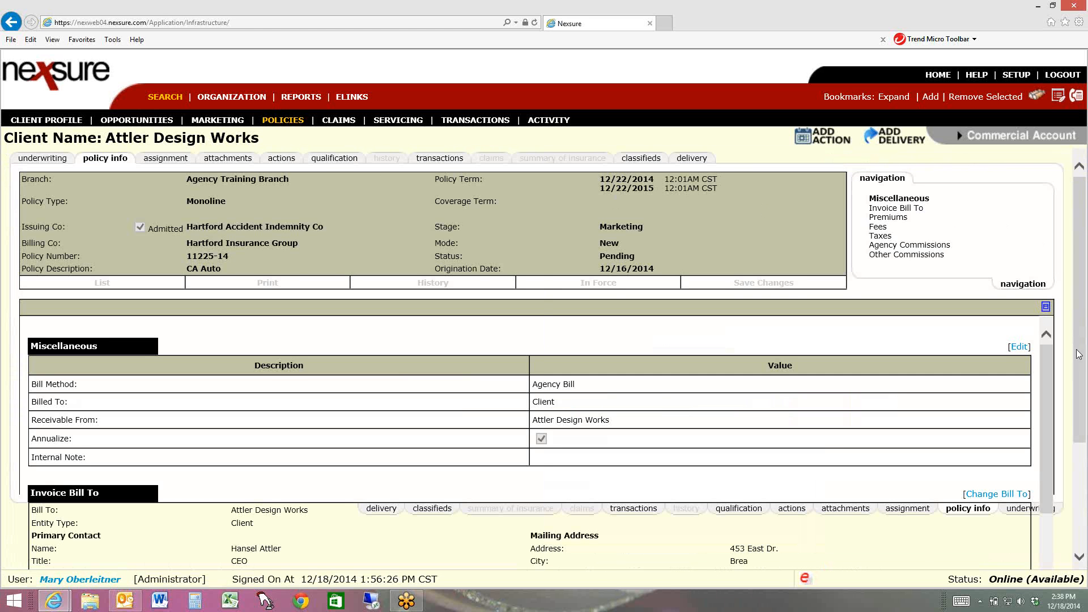
left_click_drag(1080, 355, 1085, 463)
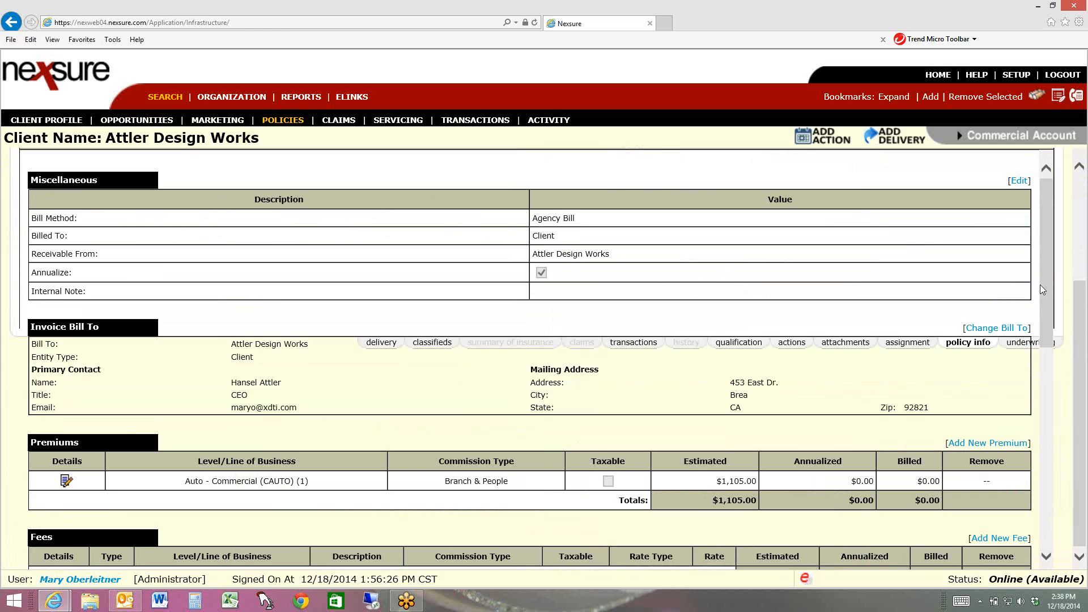
scroll(1048, 279, "down", 3)
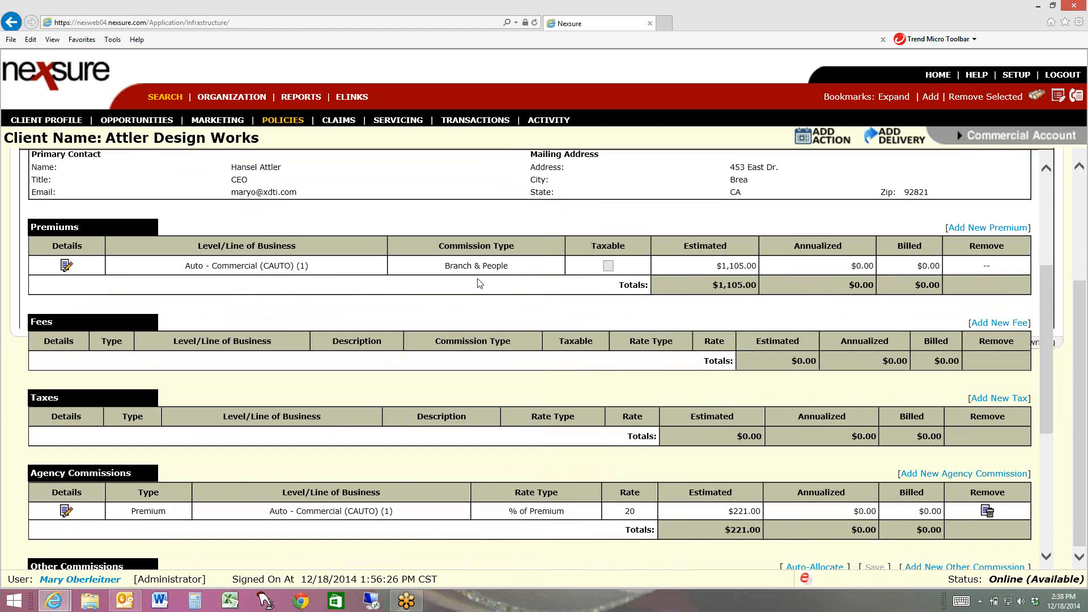
left_click(67, 266)
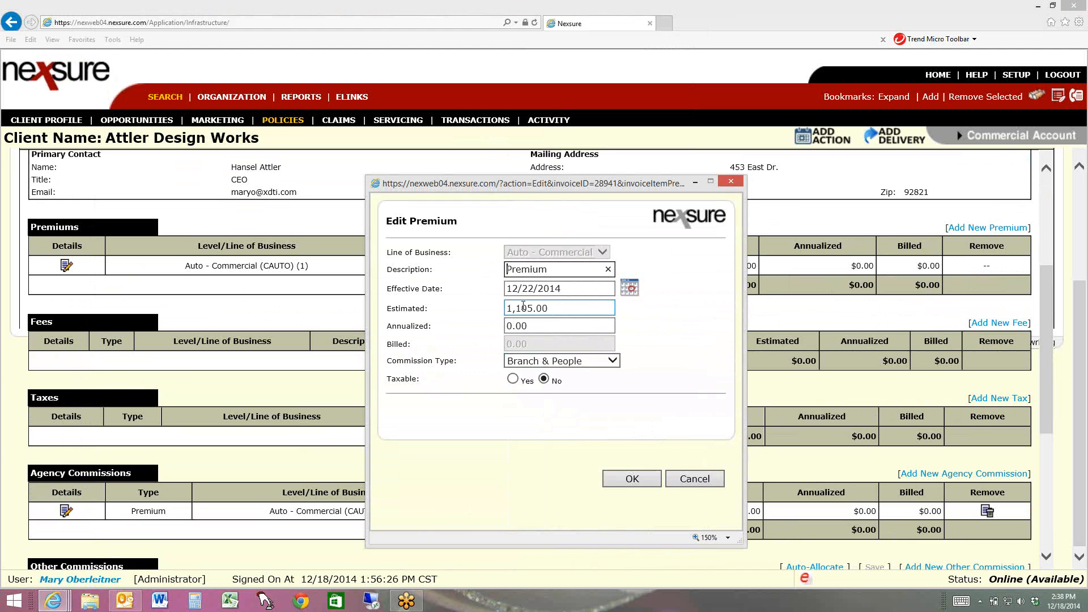
left_click(533, 308)
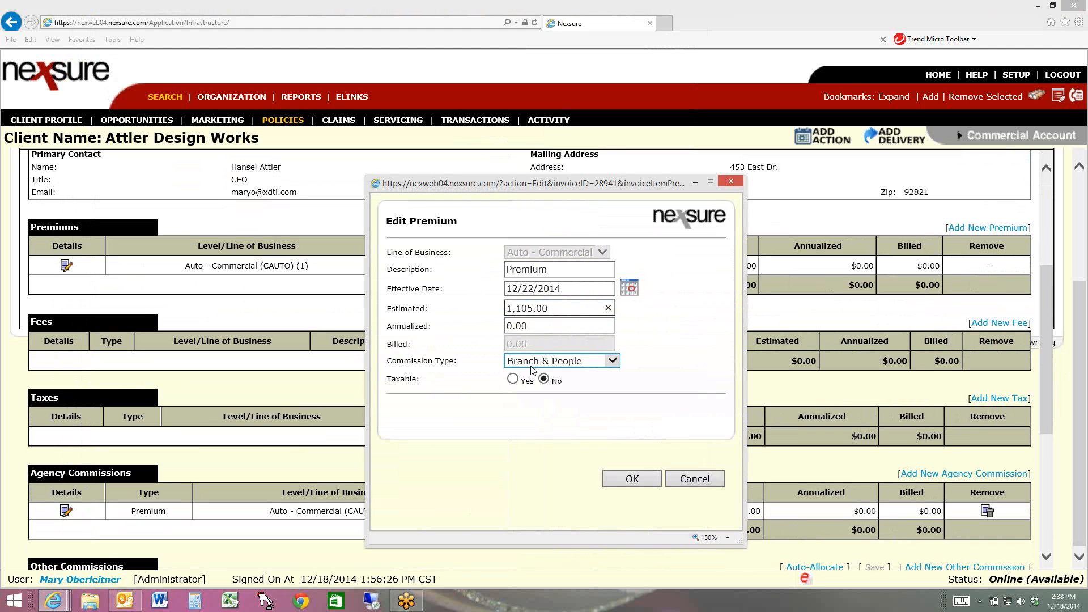
key("BackSpace")
key("BackSpace")
type("10")
left_click(644, 474)
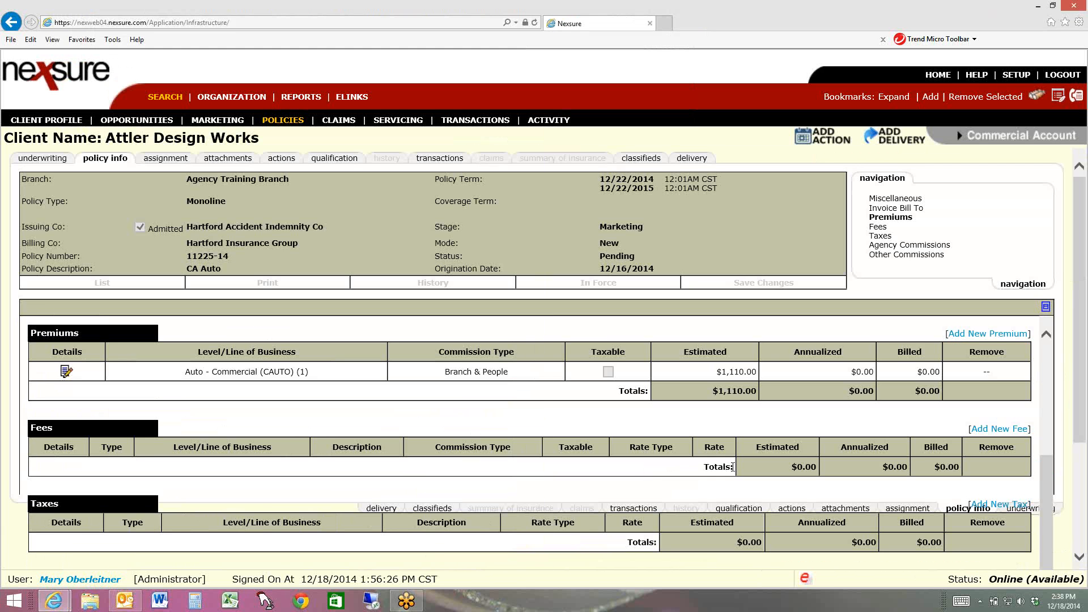
left_click_drag(1084, 359, 1077, 480)
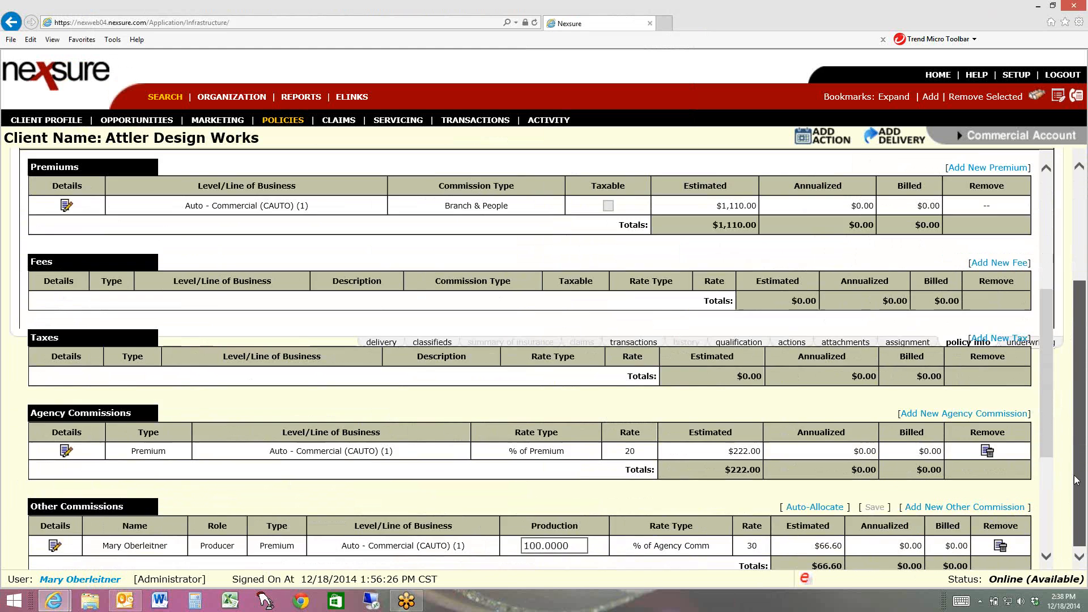
left_click_drag(1048, 437, 1044, 517)
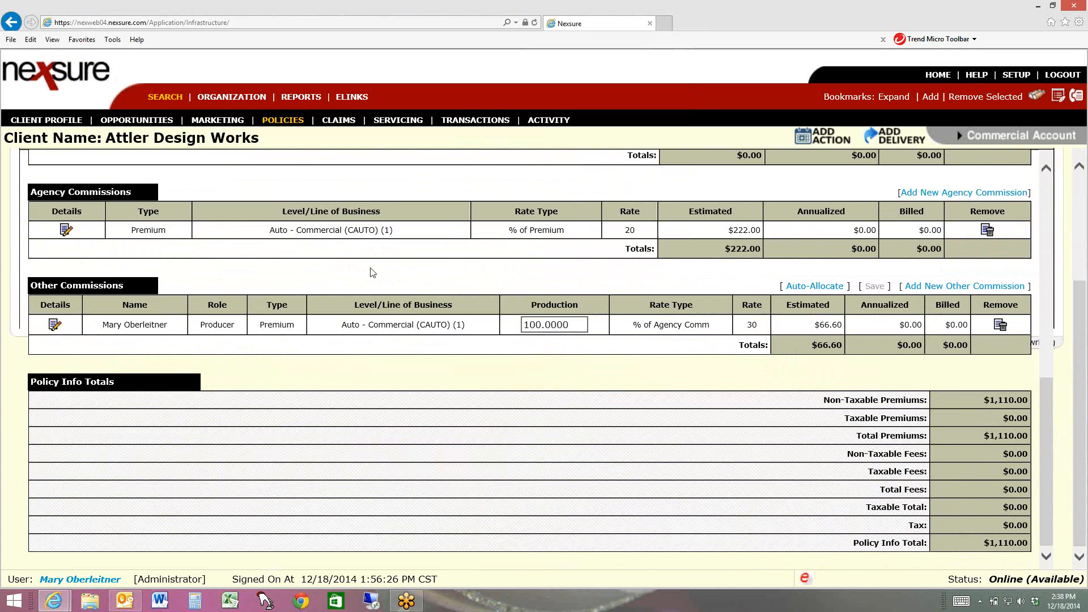
Reopen the pending commercial auto record from the client's marketing list, set its status to Rewritten and save
left_click(52, 121)
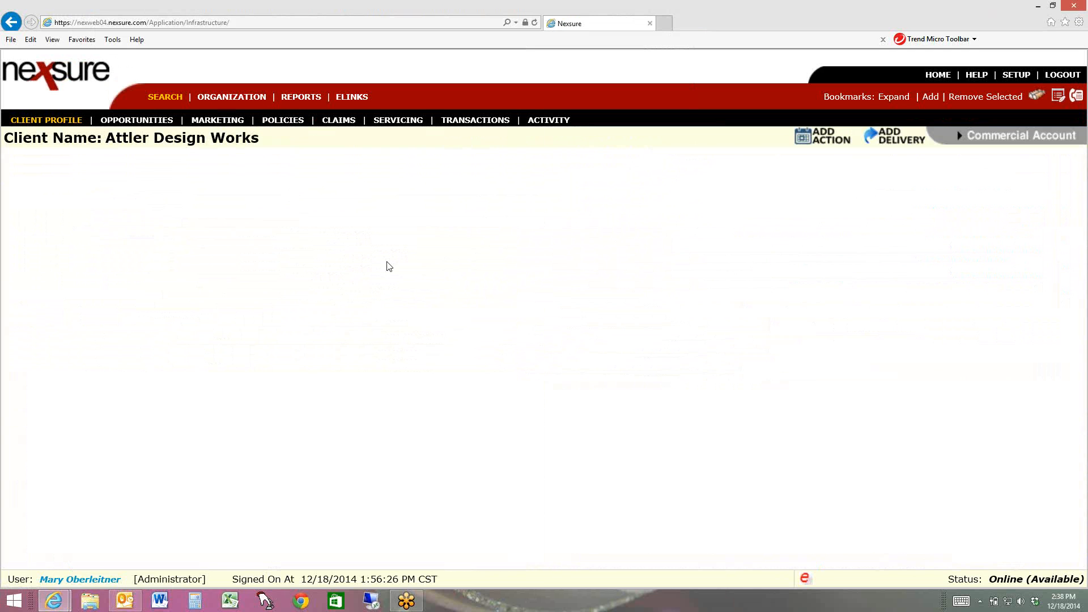
left_click(217, 120)
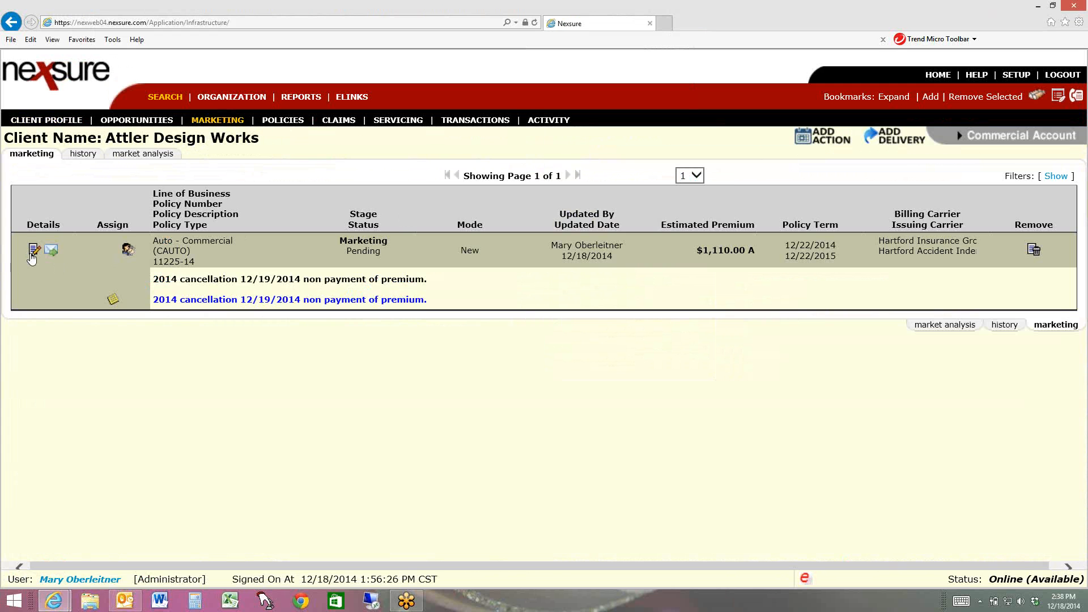
left_click(33, 252)
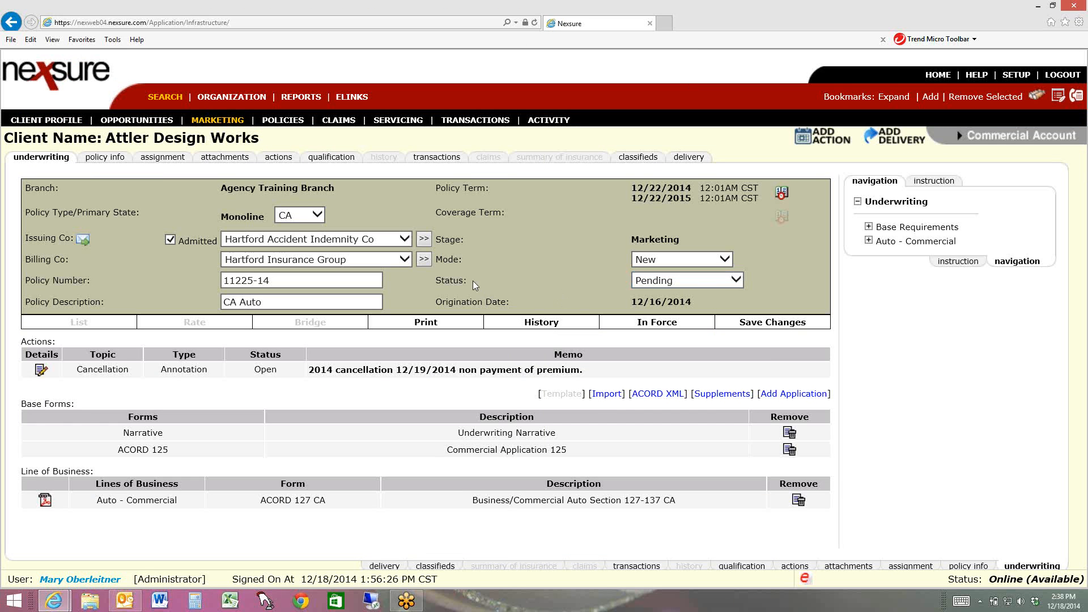
left_click(683, 279)
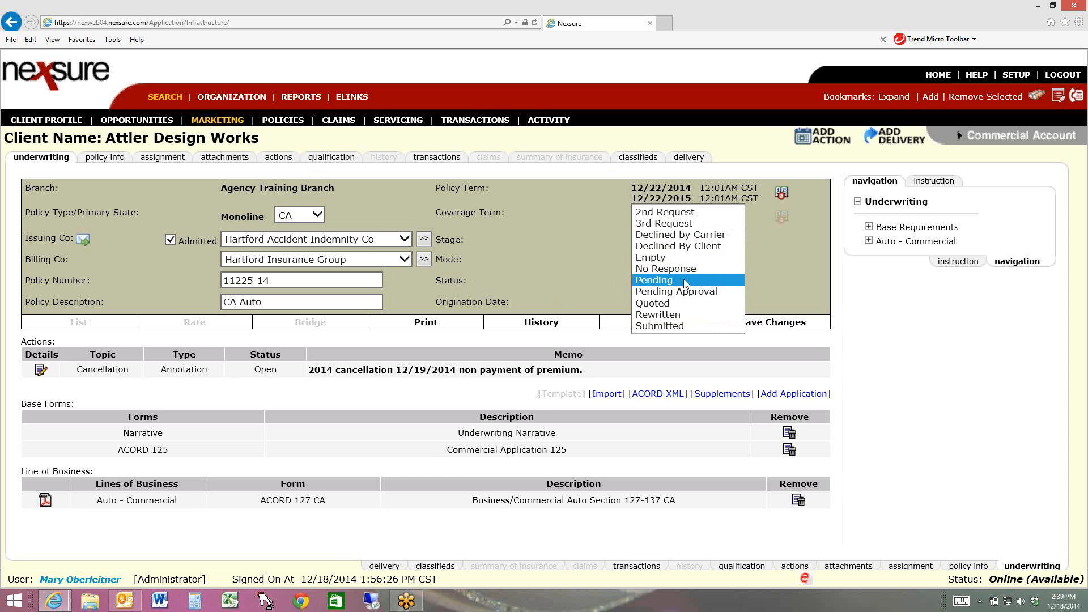
left_click(681, 315)
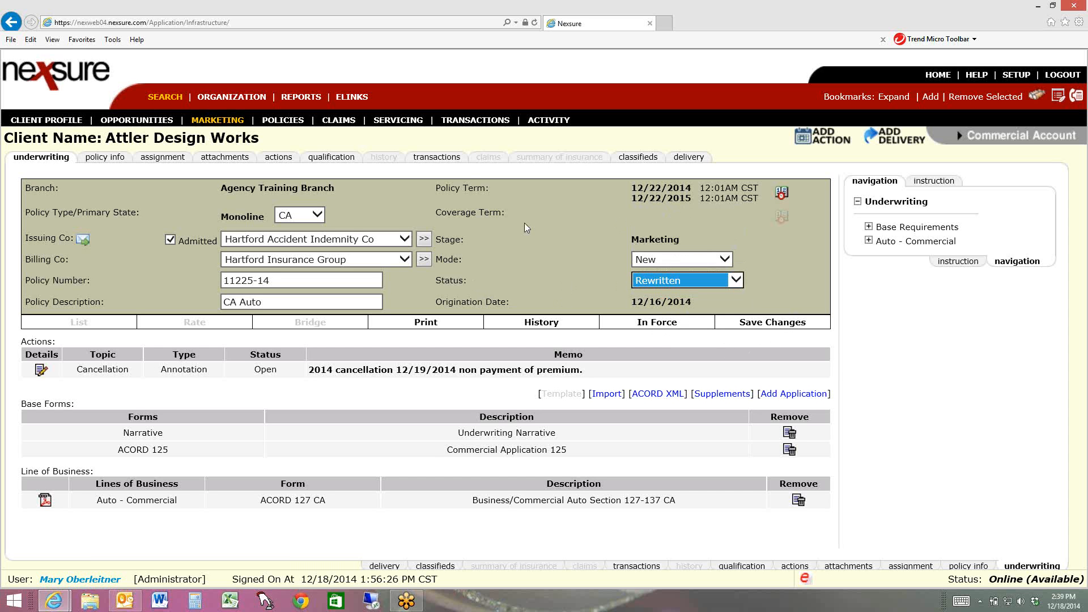
left_click(776, 328)
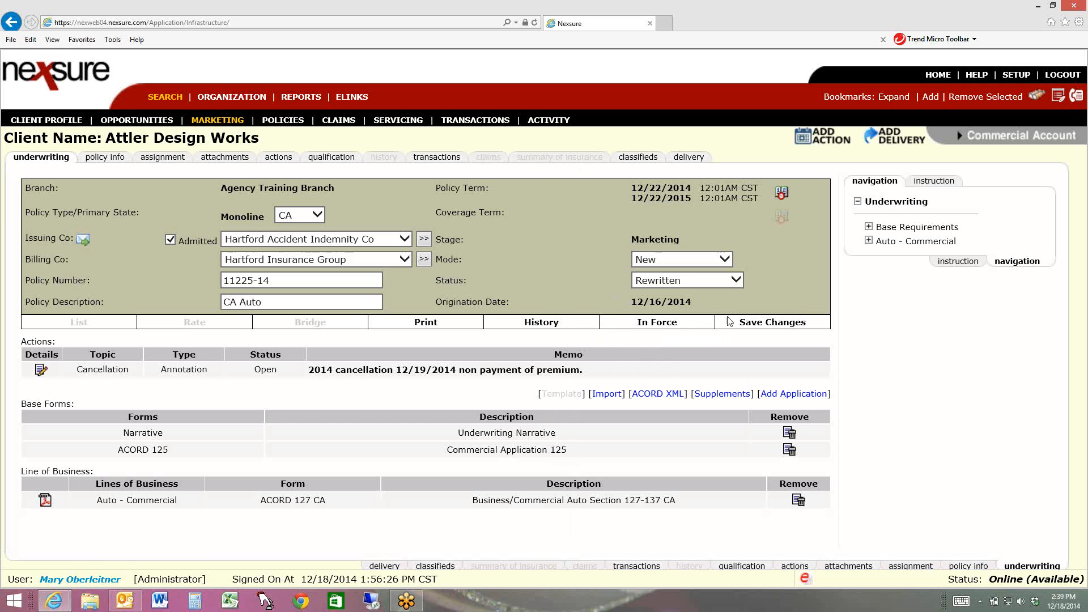
Put the rewritten policy in force without creating a binder and dismiss the follow-up action window
left_click(659, 329)
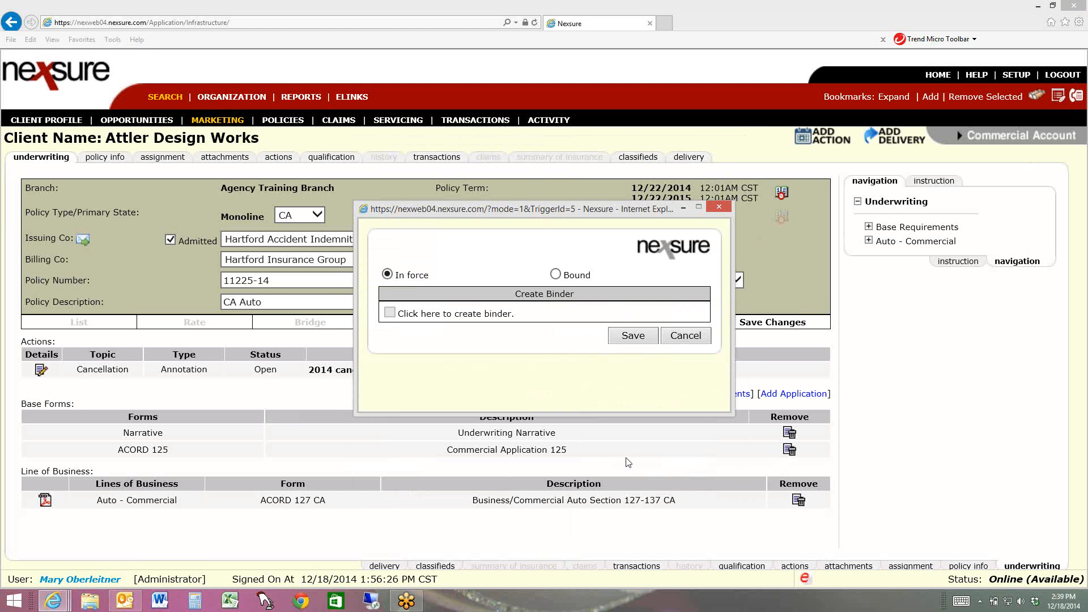
left_click(631, 339)
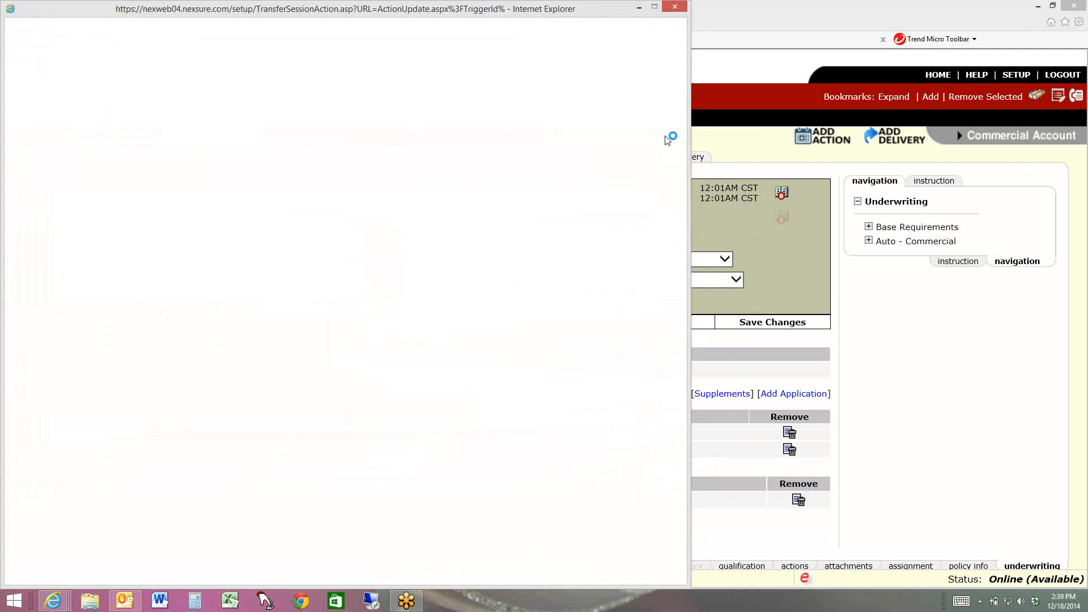
left_click(676, 7)
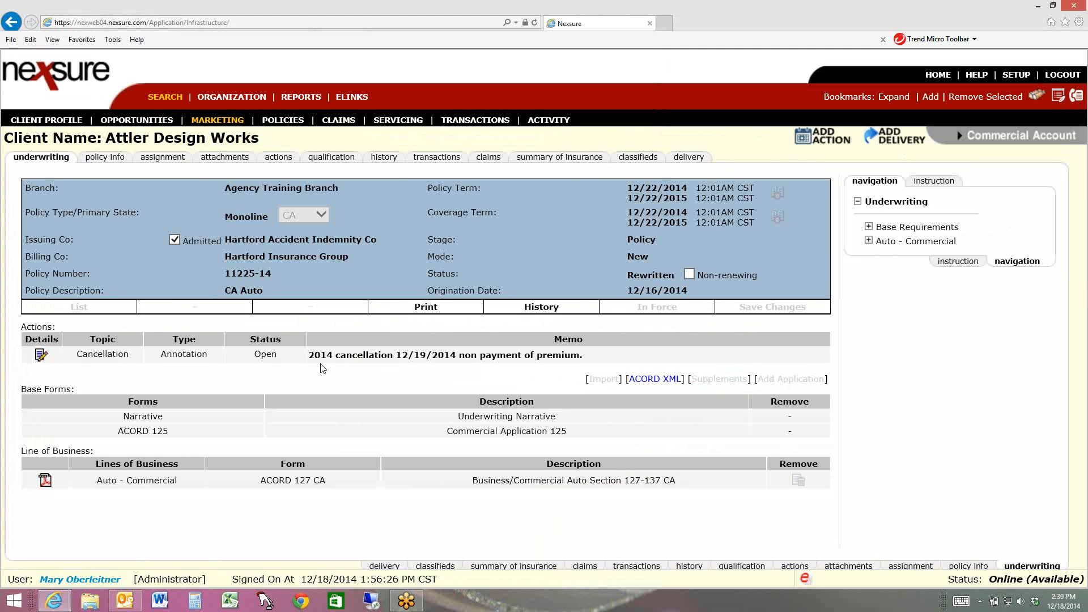
Close the rewritten policy's cancellation action and change its description to "2014 Reinstated cancellation 12/19/2014 non payment of premium."
left_click(41, 356)
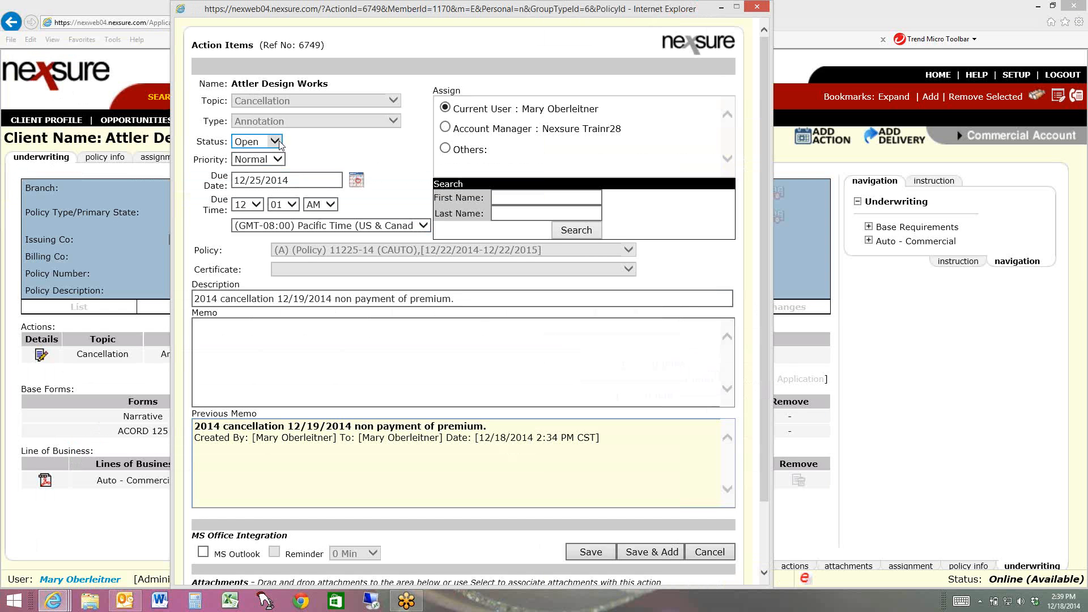
left_click(265, 143)
left_click(262, 153)
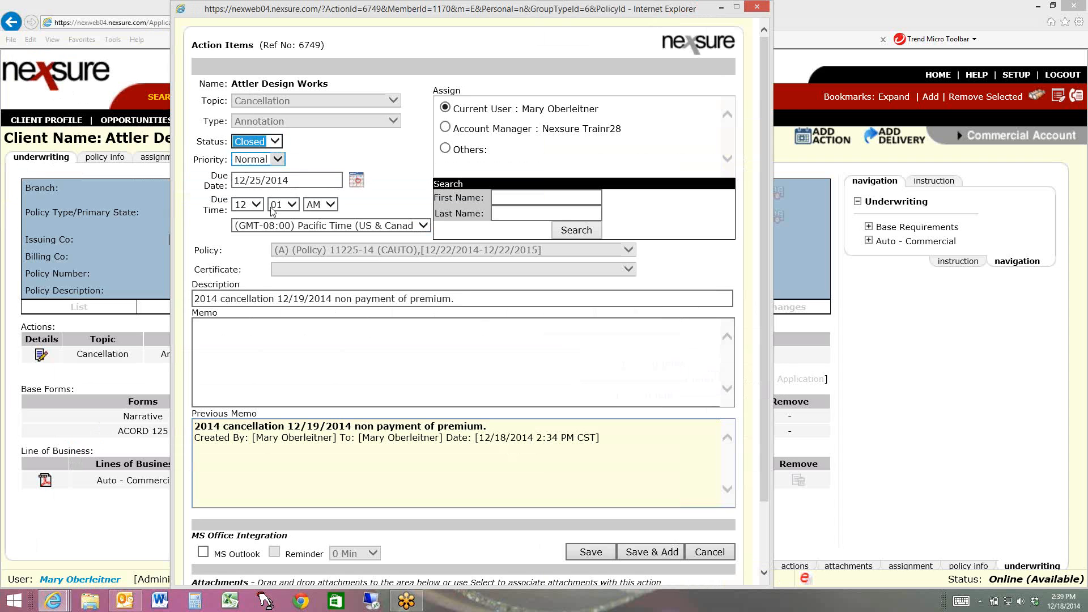
left_click(222, 299)
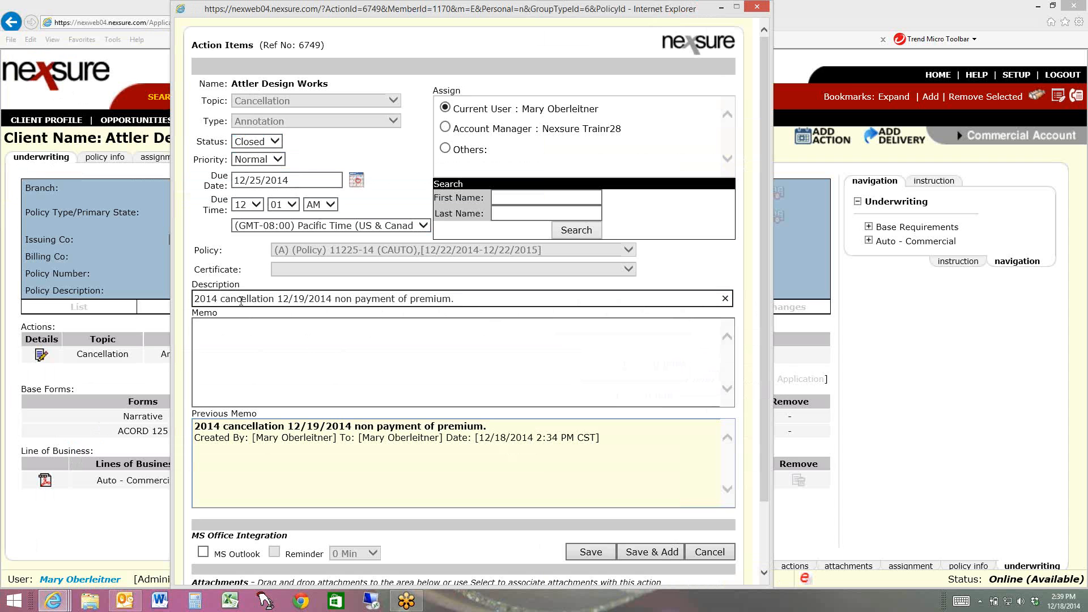
type("Re")
type("insta")
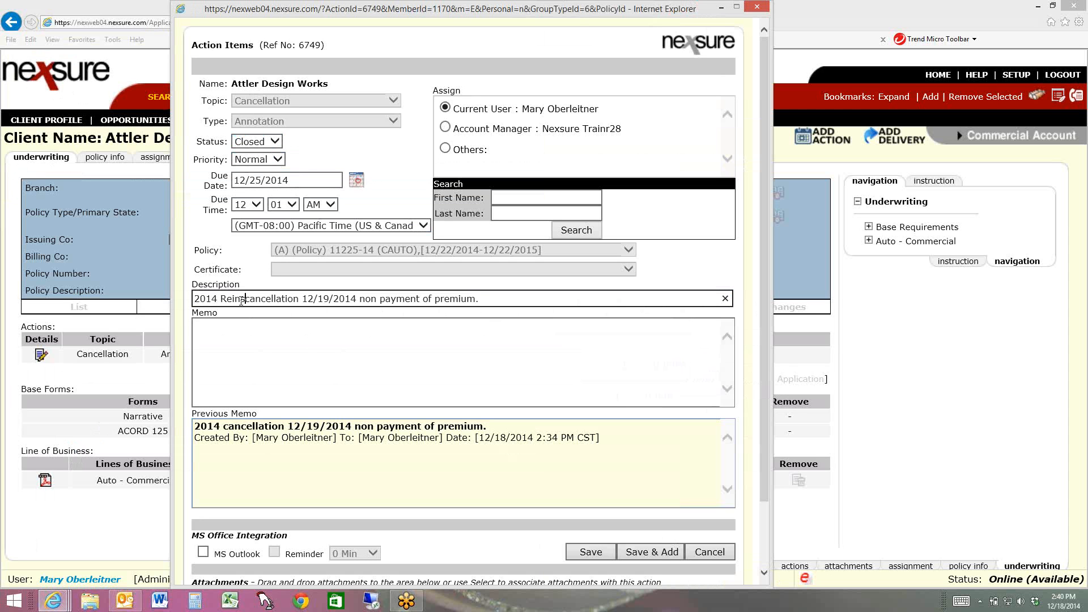
type("ted")
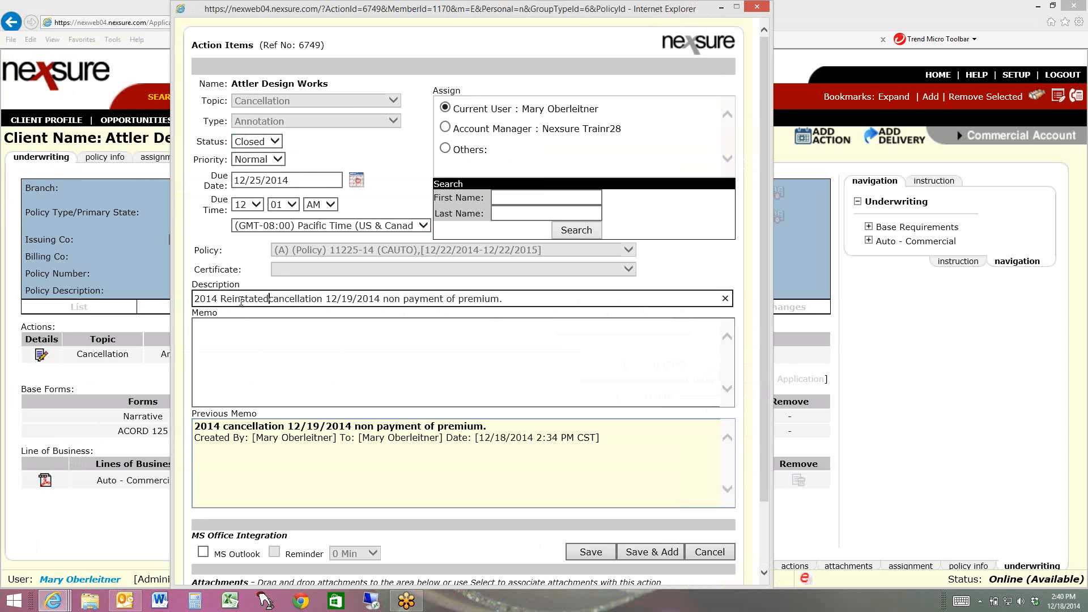
Add the memo "Policy reinstated with a lapse." to the cancellation action and save it
left_click(238, 321)
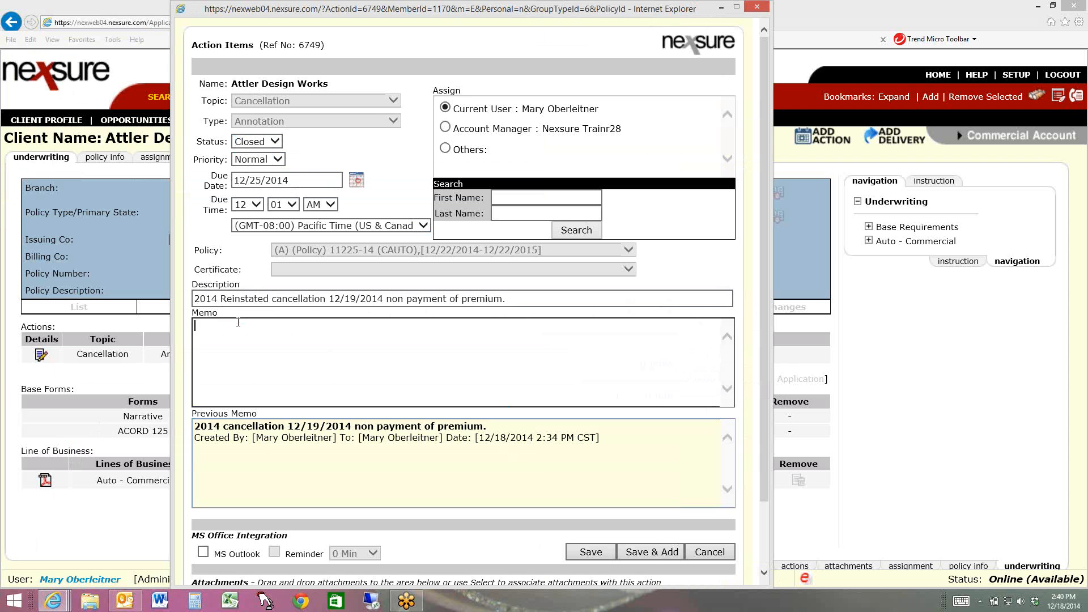
type("Policy reinstated with a lapse.")
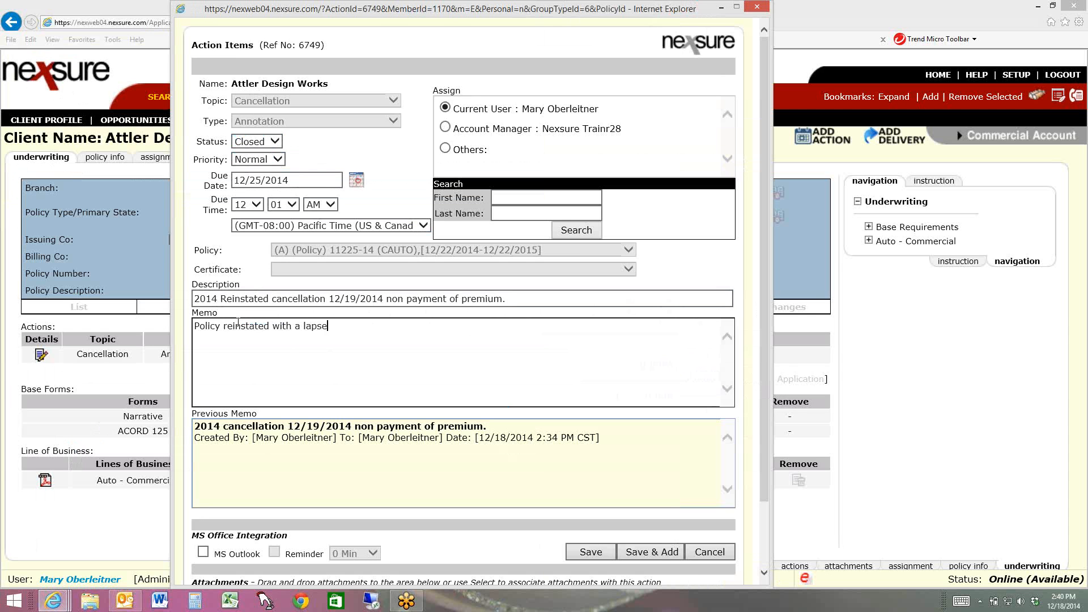
left_click(590, 553)
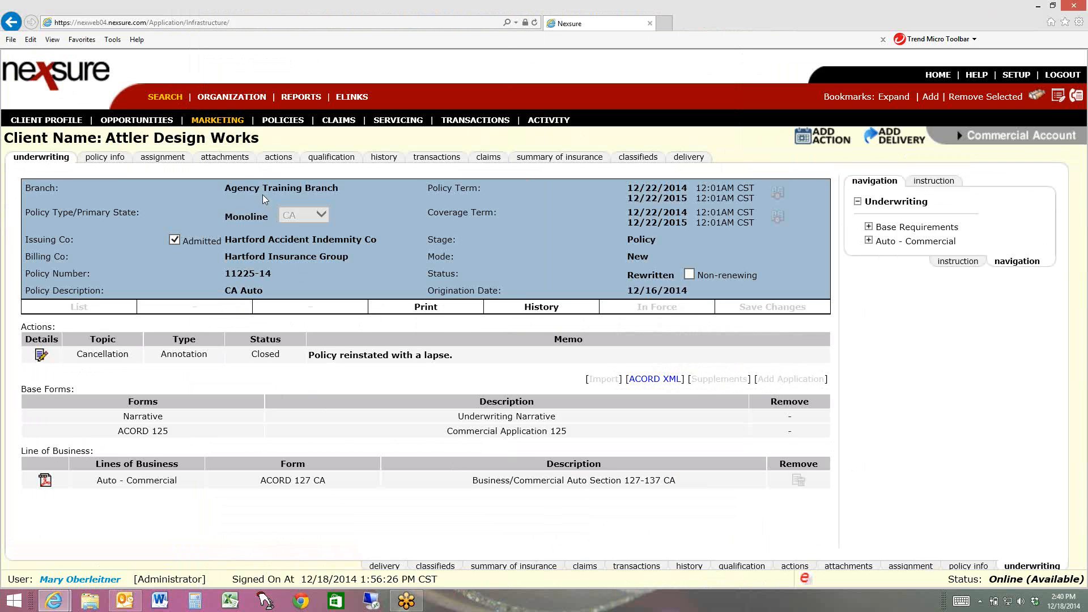
Open the 12/19/2014 cancellation action of the cancelled policy in the policy history and set its status to Closed
left_click(278, 121)
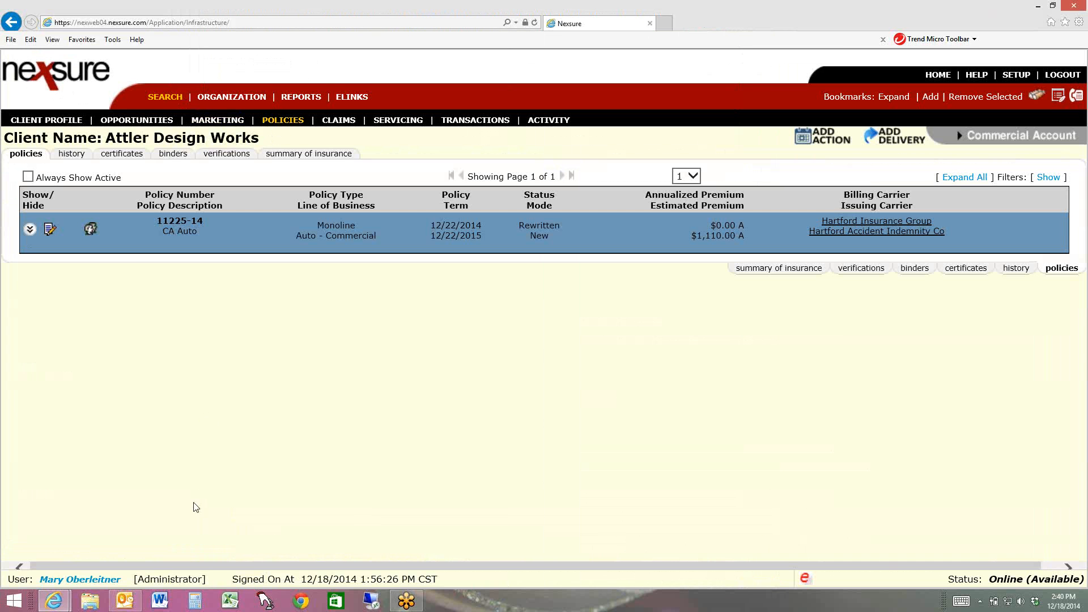
left_click(73, 154)
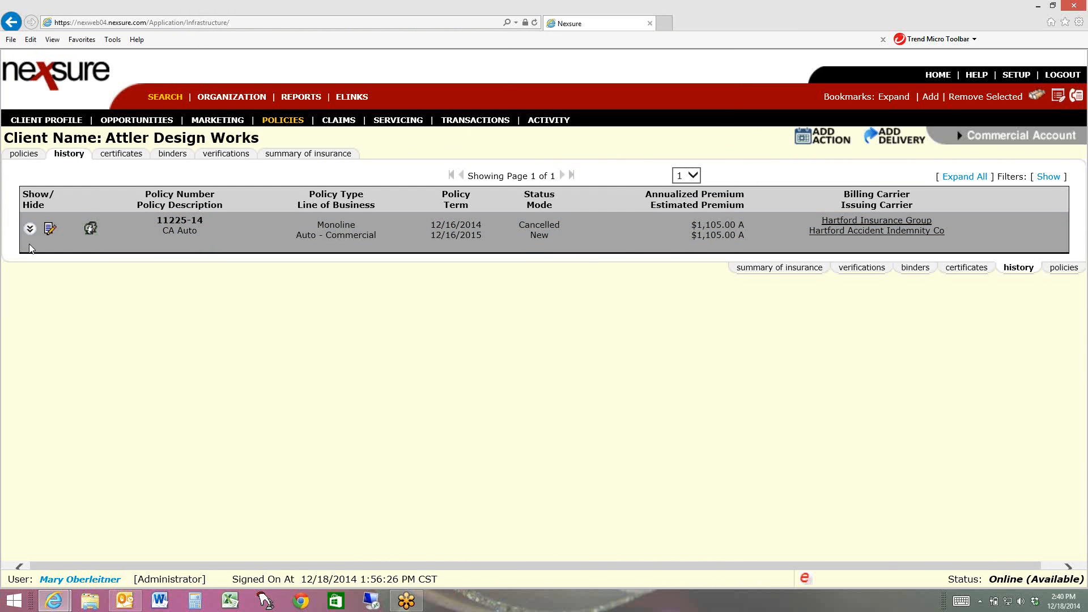
left_click(30, 228)
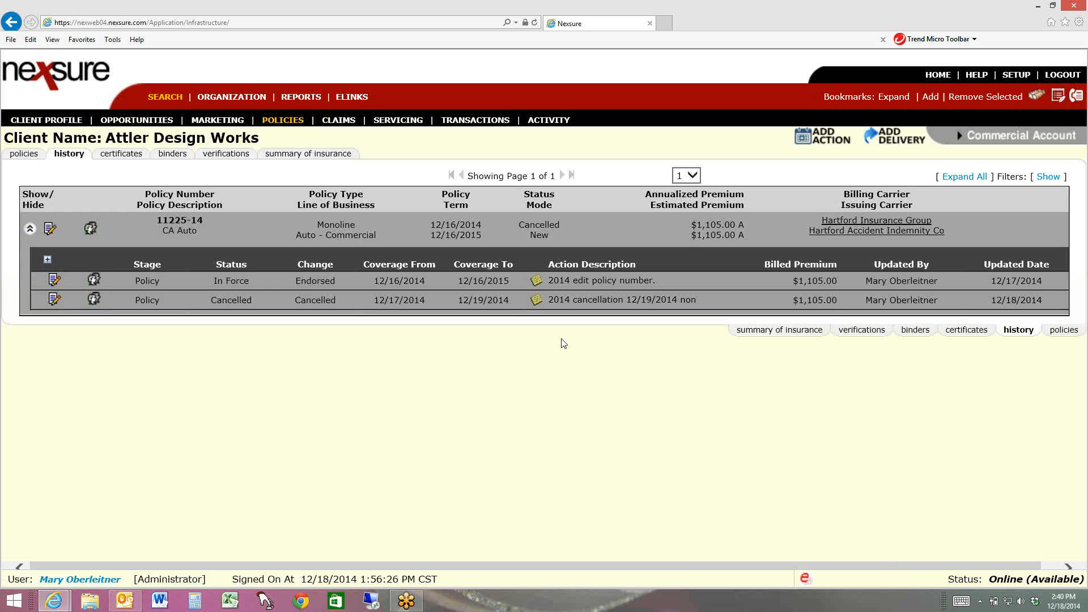
left_click(537, 300)
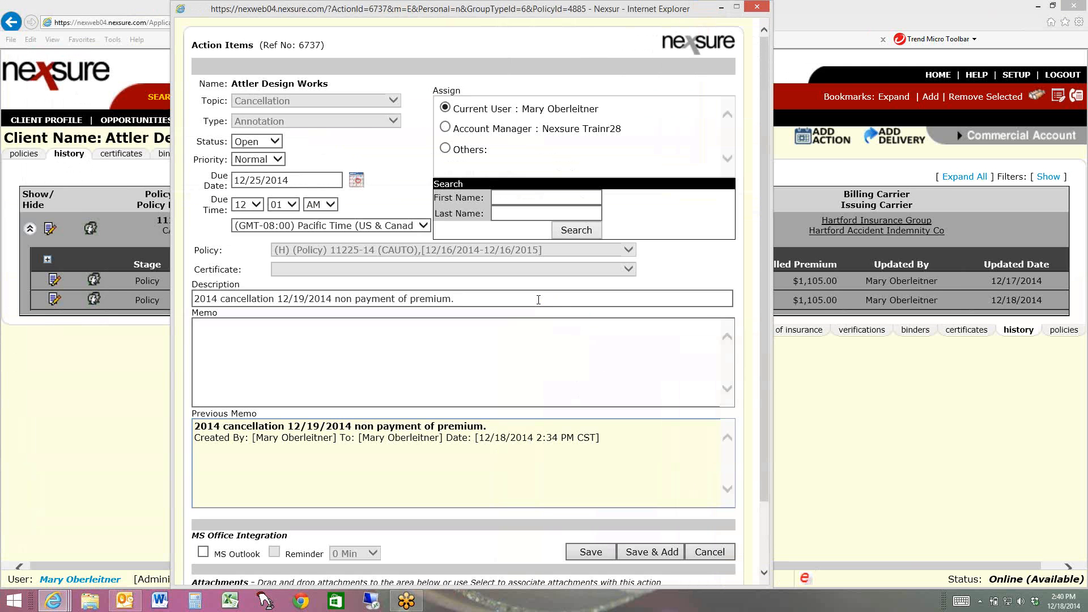
left_click(271, 141)
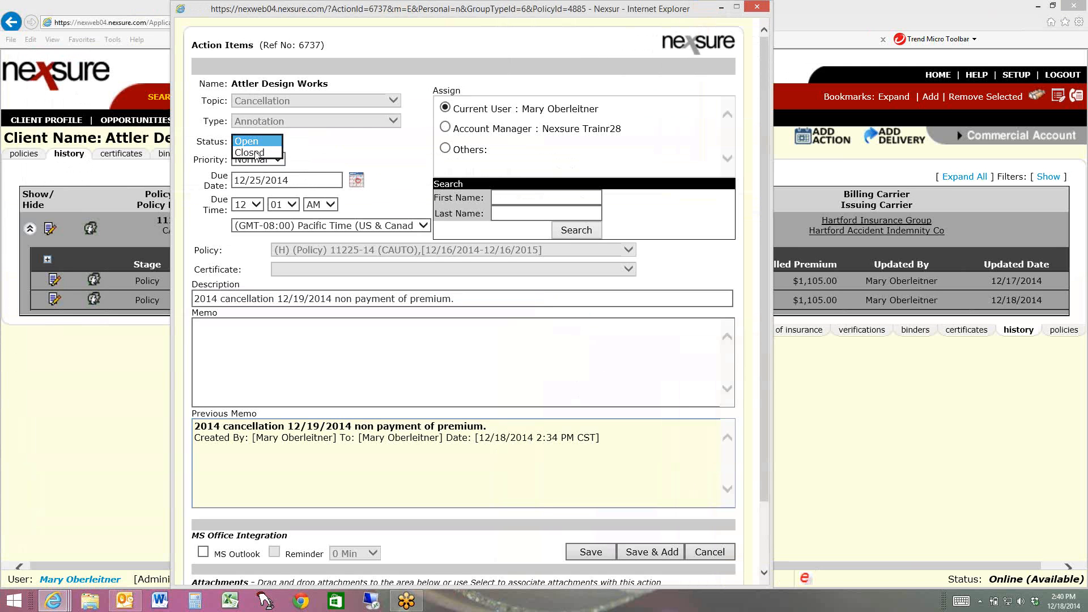
left_click(256, 153)
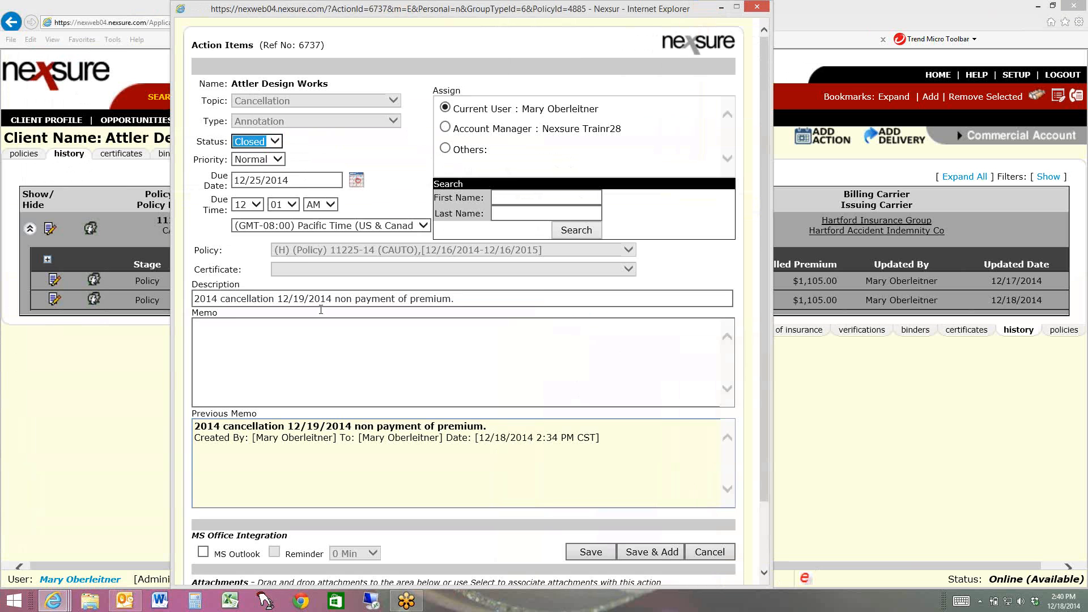
Insert "Reinstated" after 2014 in the action's description, add the memo "Reinstated with lapse." and save it
left_click(219, 298)
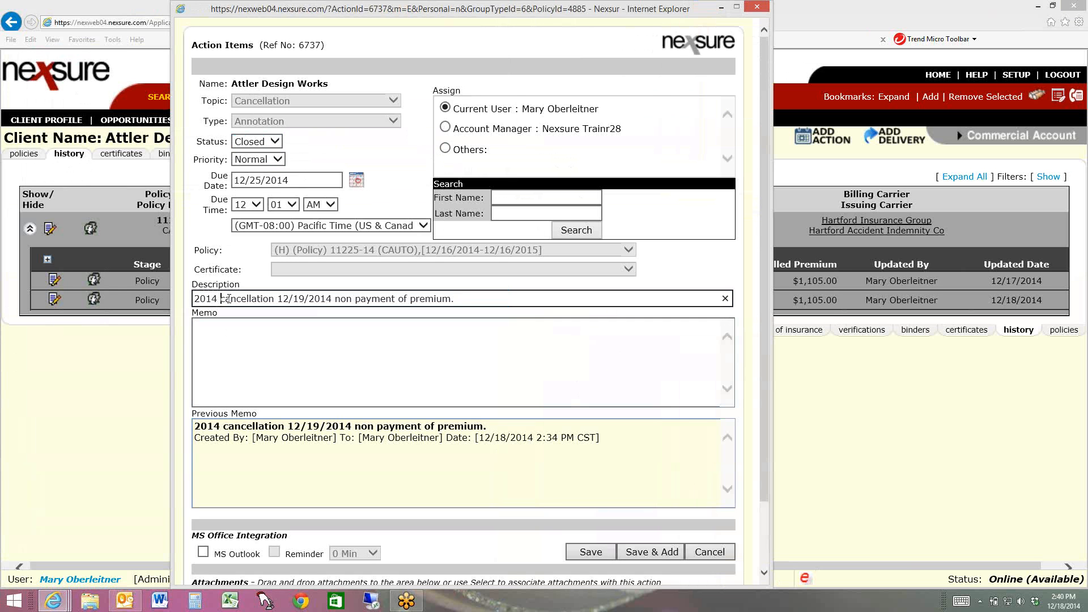
type("Reinsta")
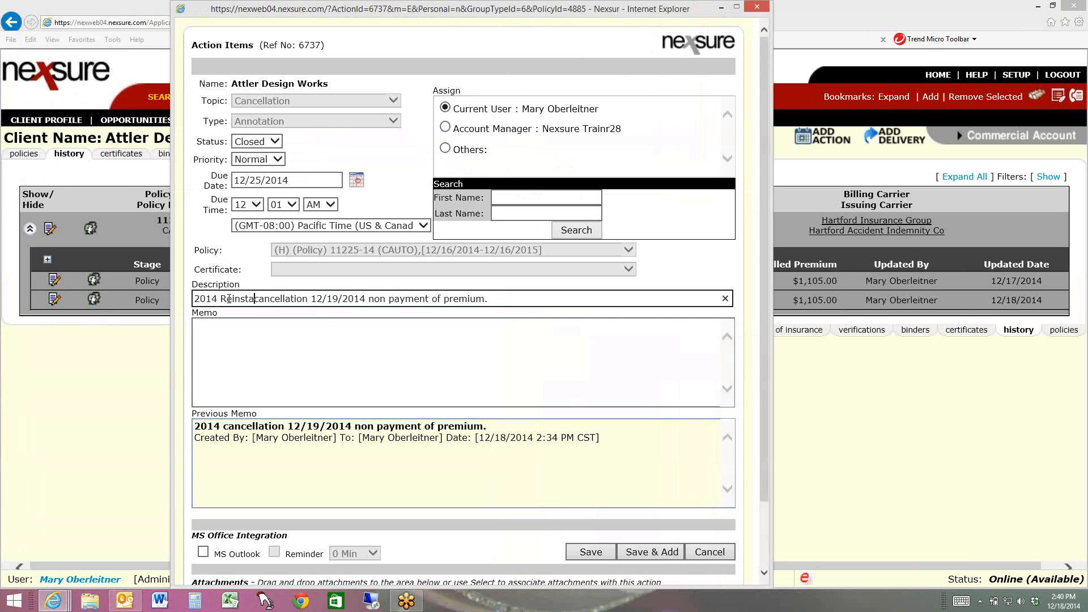
type("ted")
key("Tab")
type("Re")
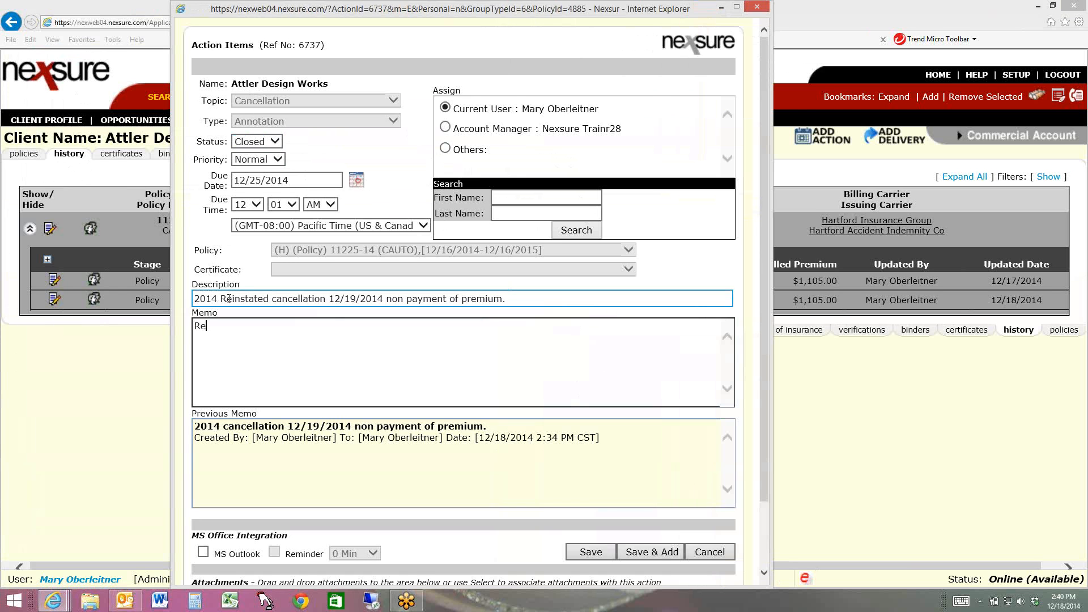
type("instated with lapse.")
left_click(599, 556)
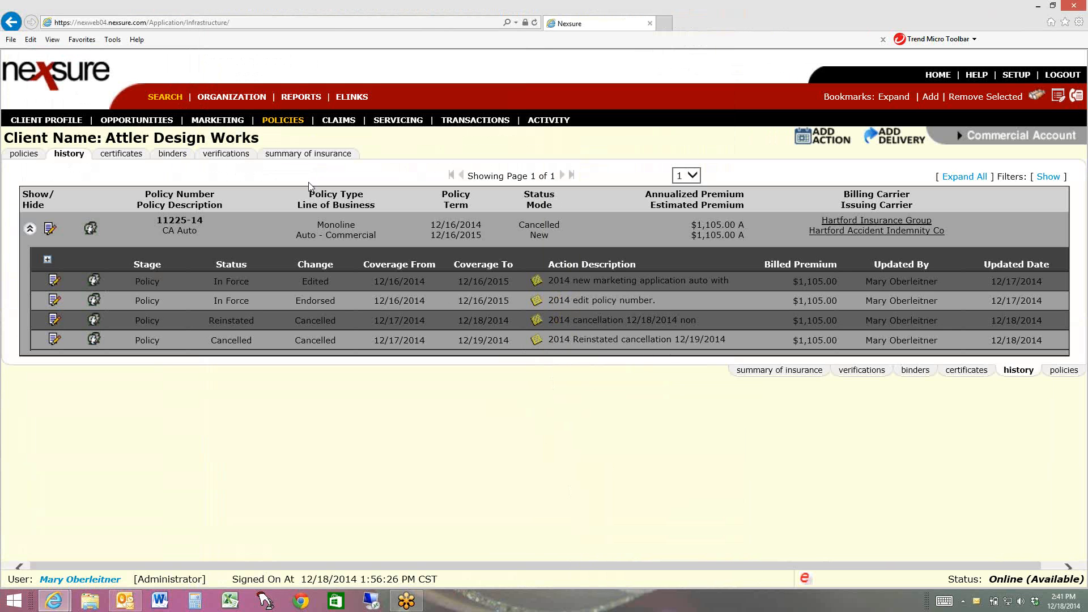
Review the rewritten policy in the active policies list and on its underwriting page
left_click(278, 121)
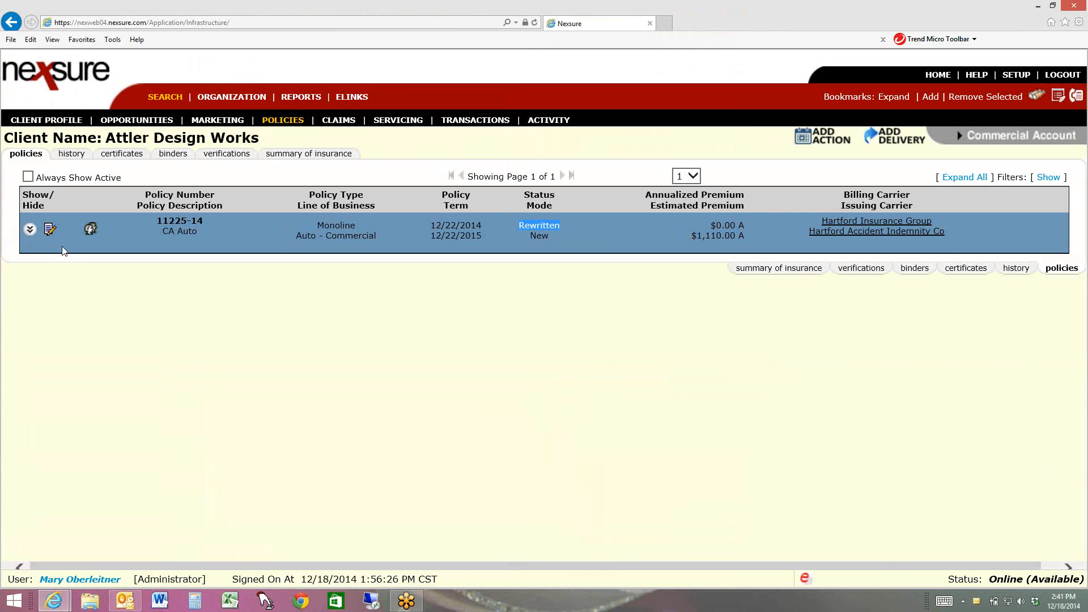
left_click(49, 231)
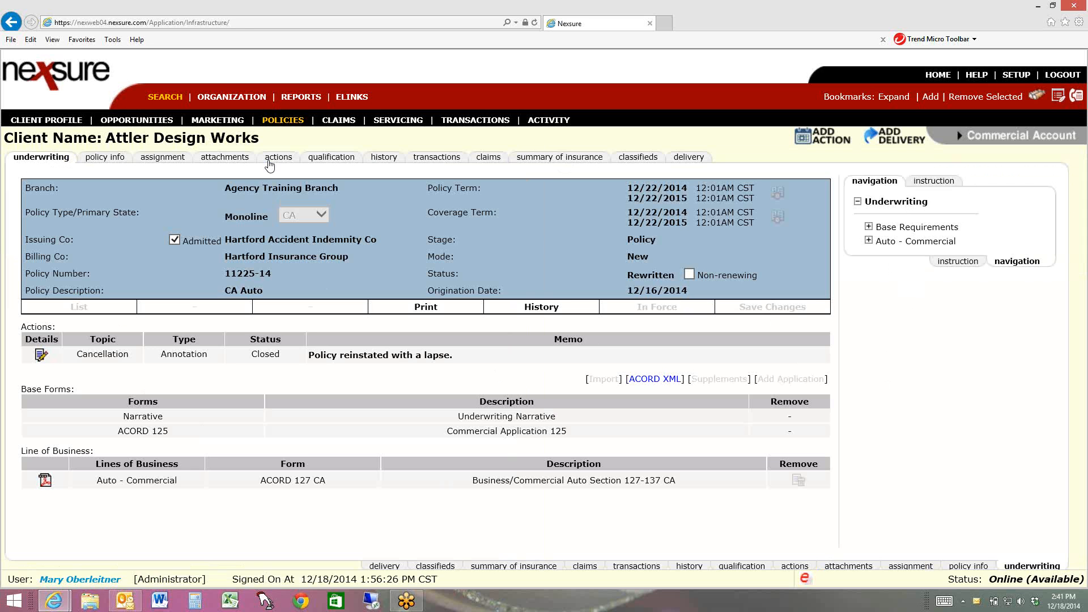
left_click(282, 121)
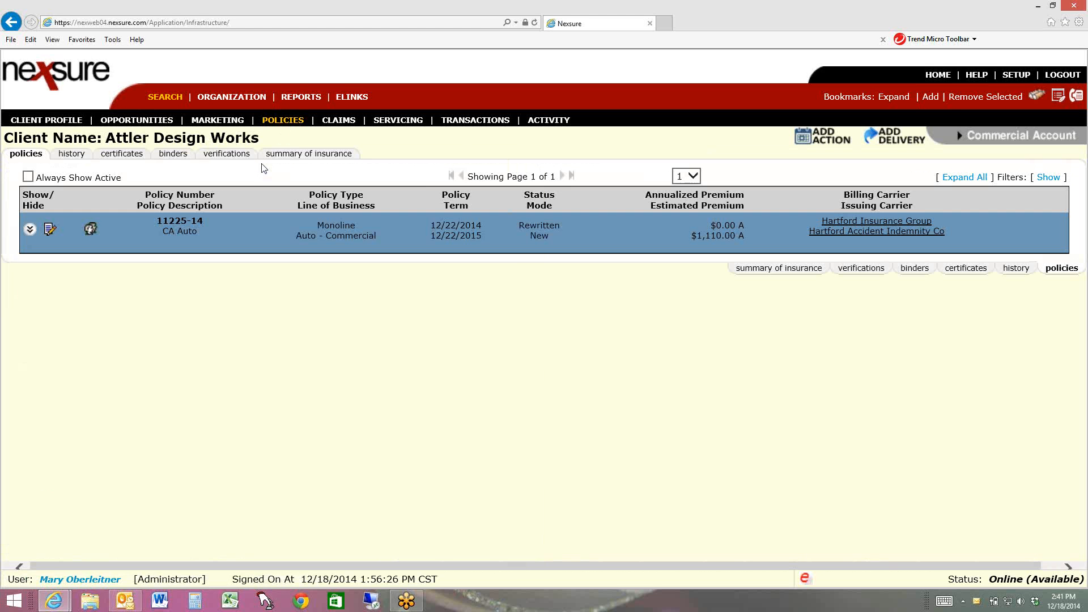
Open the cancelled commercial auto policy from the policy history and add a new invoice to its transactions
left_click(70, 154)
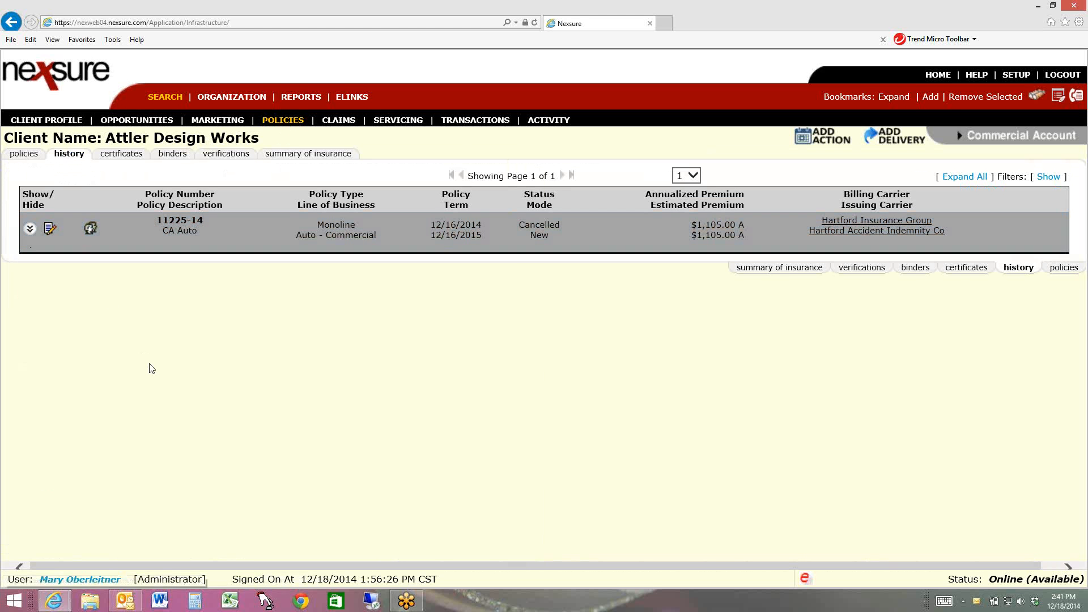
left_click(50, 235)
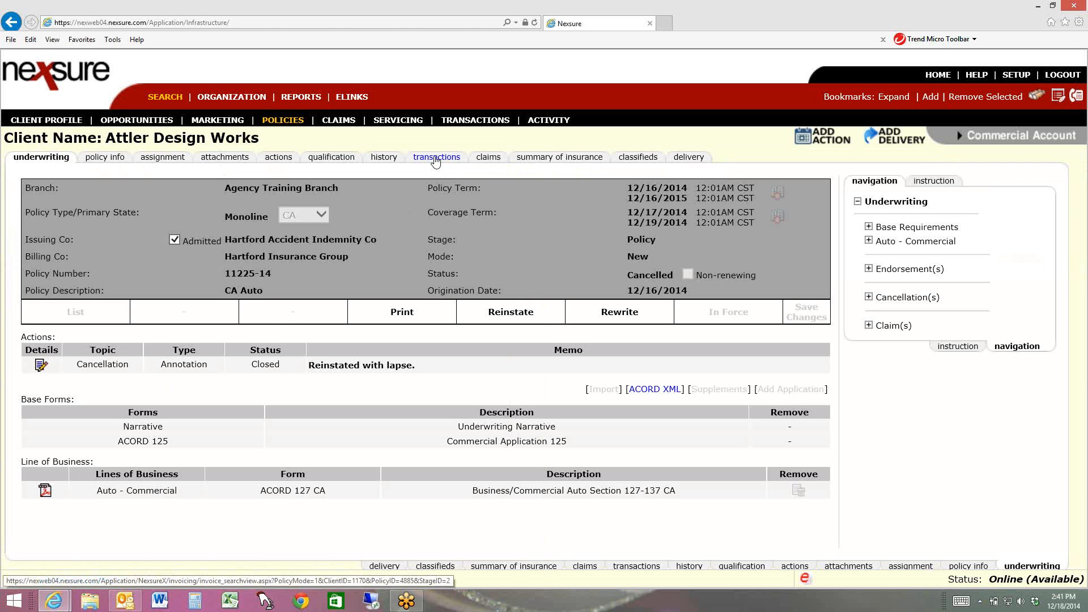
left_click(436, 157)
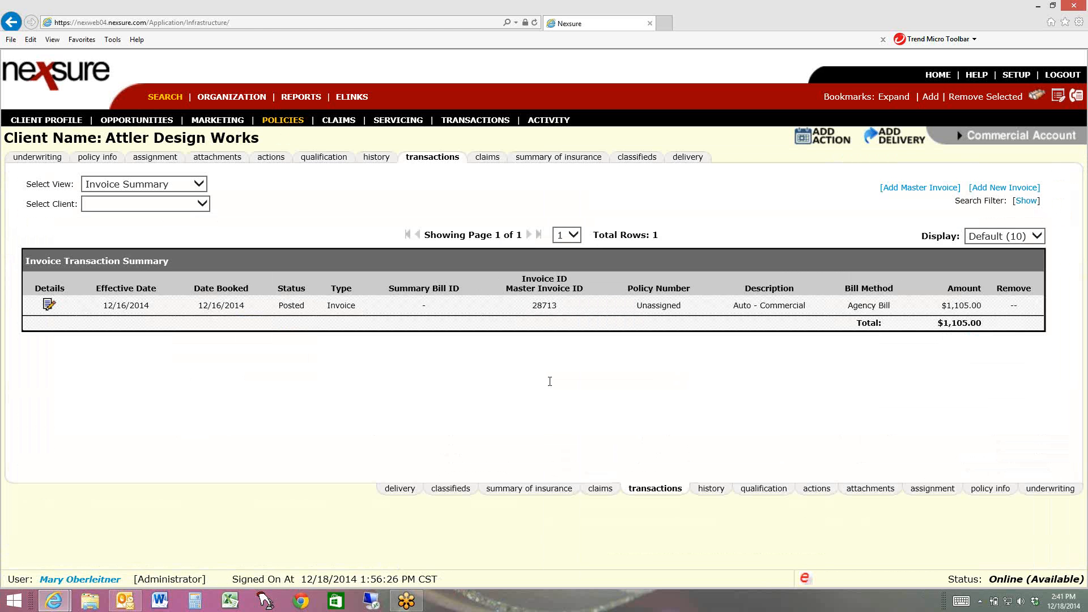
left_click(990, 189)
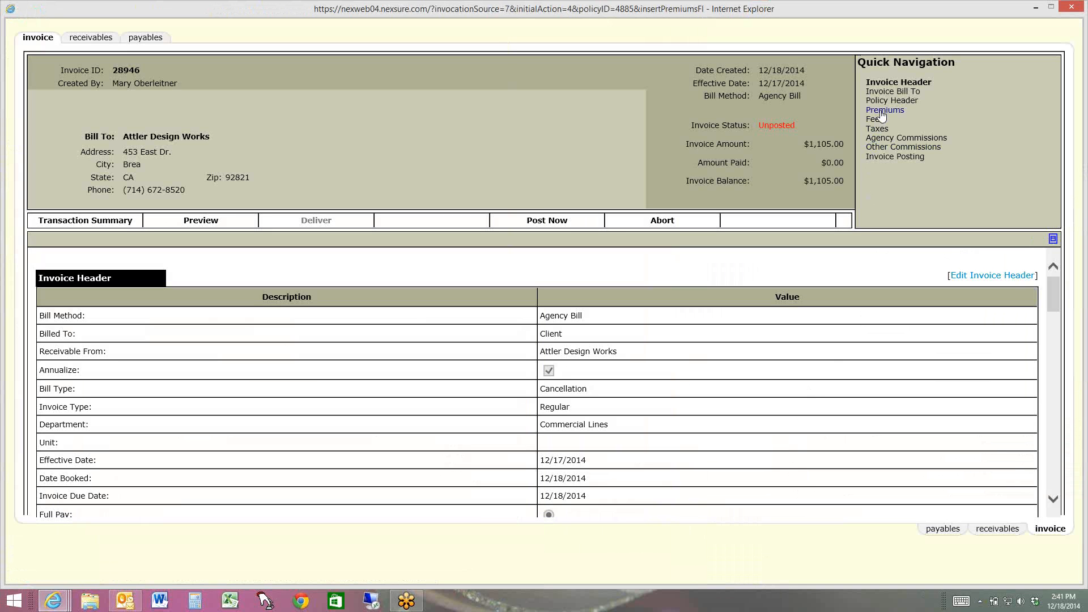
Check the new invoice's Cancellation bill type and set the Auto - Commercial premium's amount due to 1250
left_click_drag(656, 390, 525, 391)
left_click(600, 389)
left_click(885, 110)
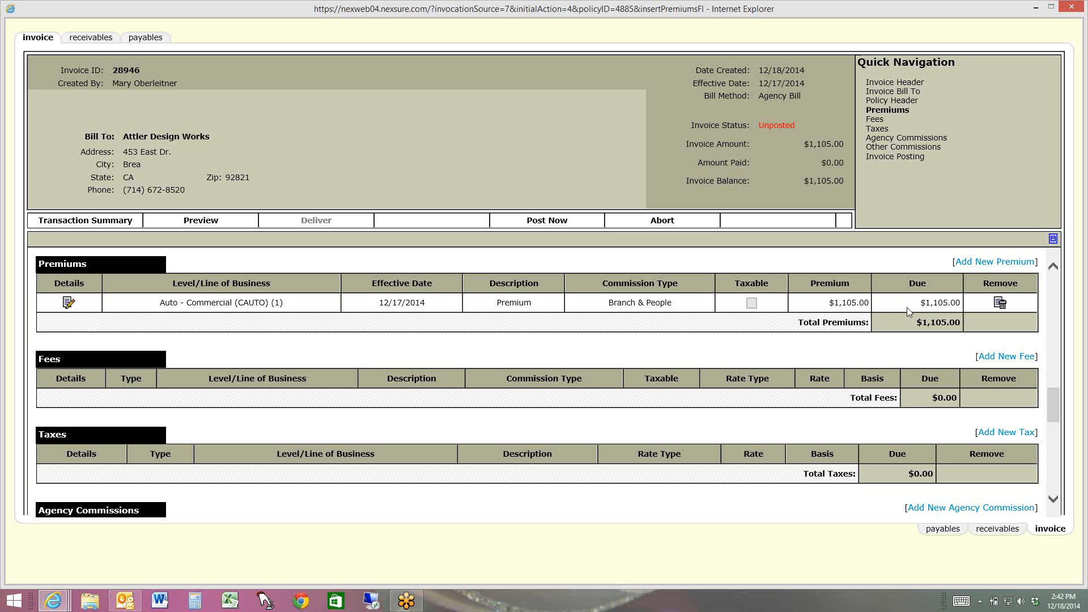
left_click(67, 304)
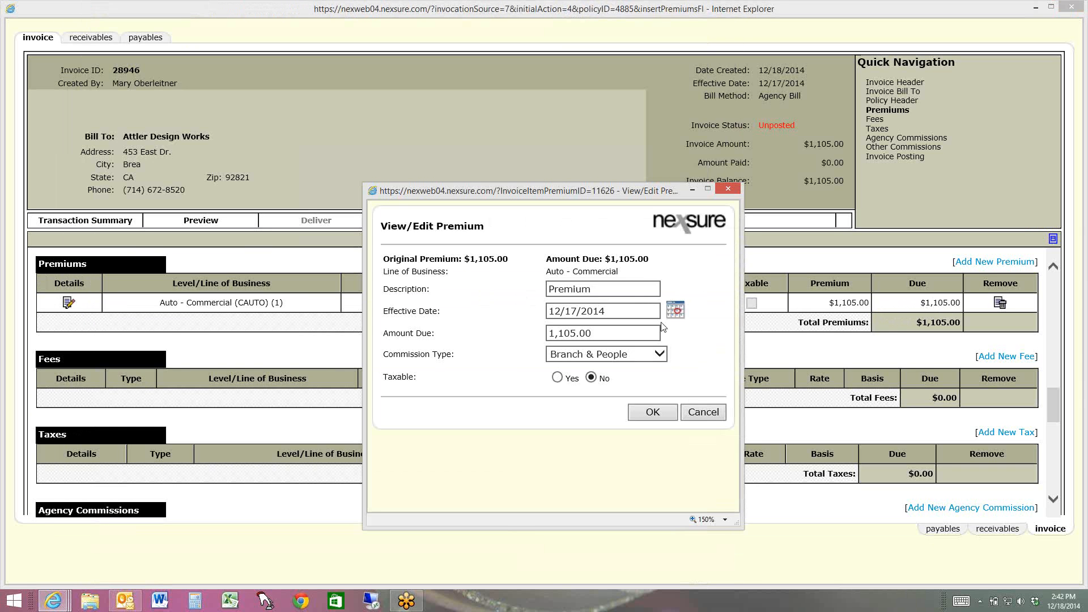
left_click(645, 332)
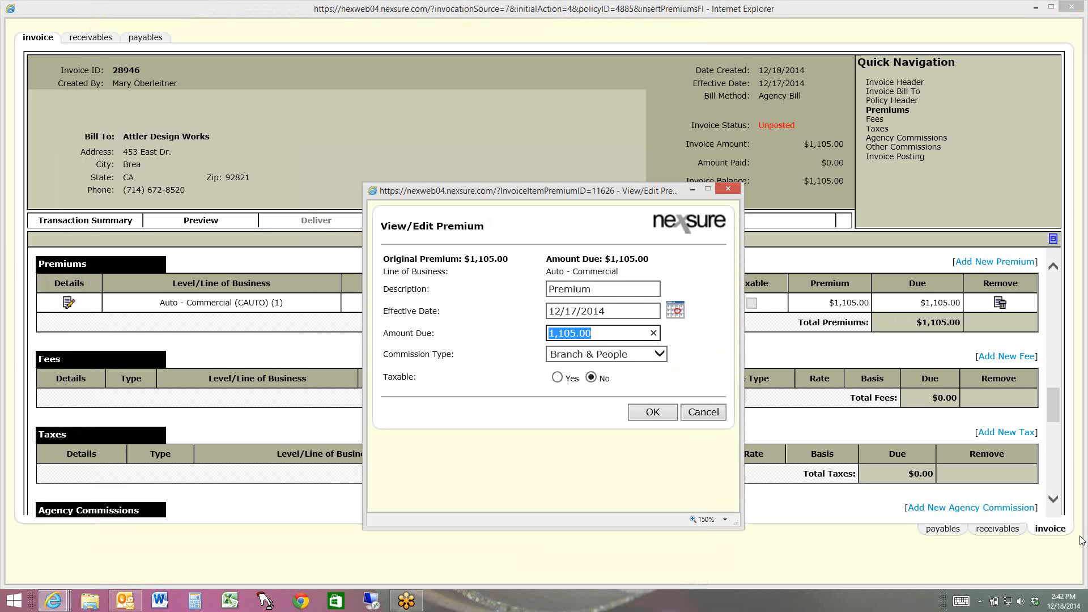
type("1250")
left_click(642, 413)
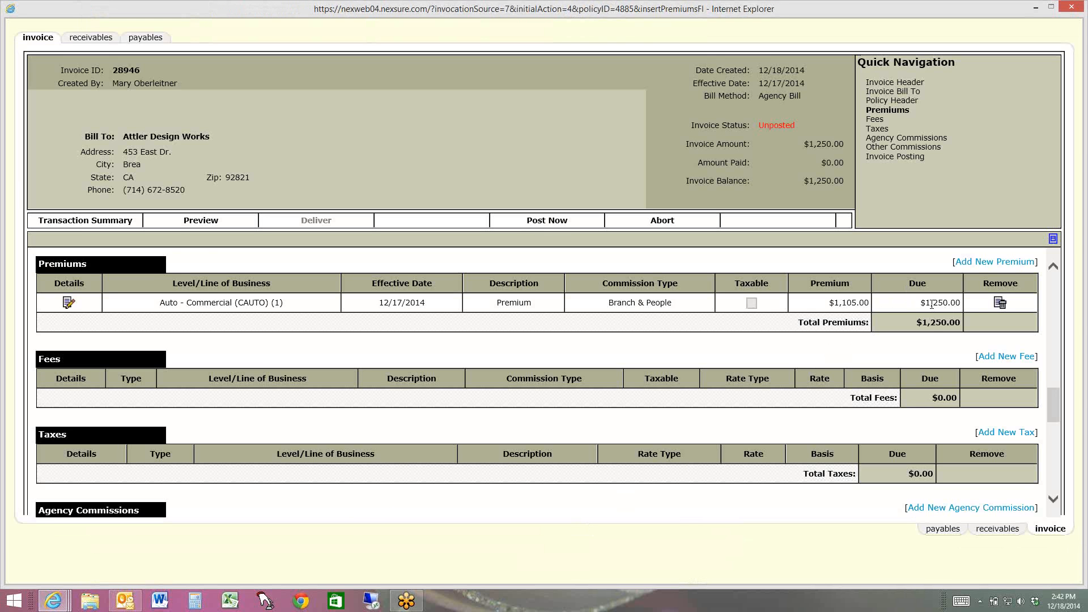
Make the Auto - Commercial premium's amount due negative, at -1,250.00
left_click(68, 303)
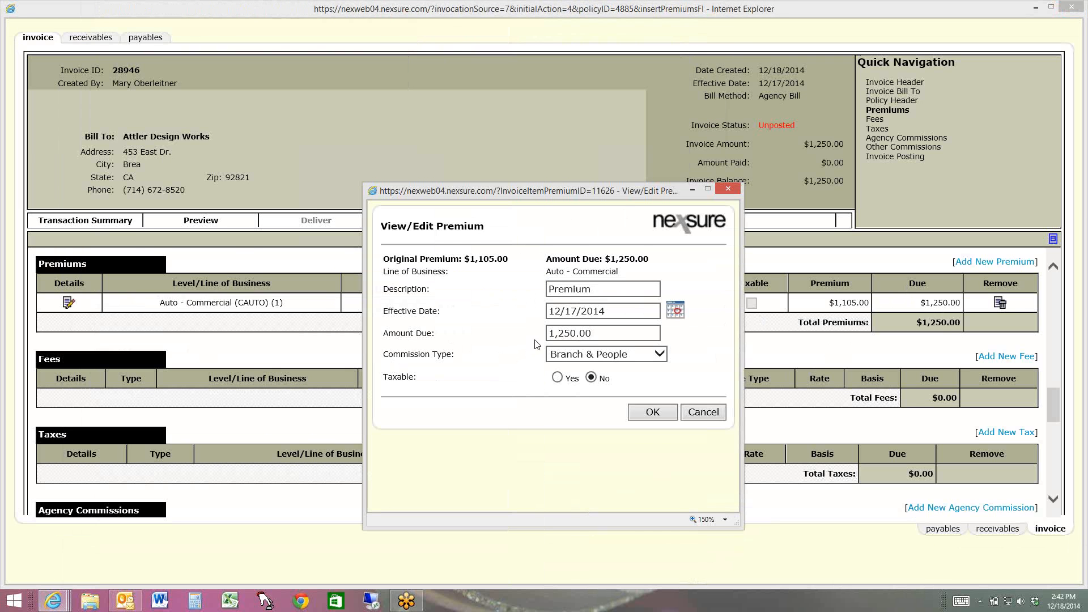
left_click(551, 333)
type("-")
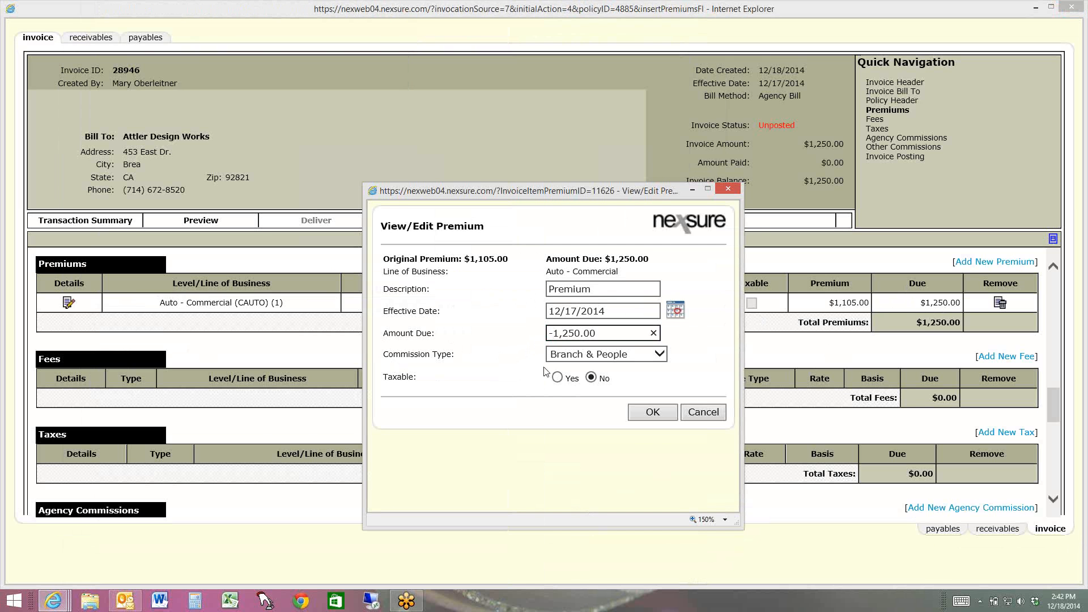
left_click(652, 412)
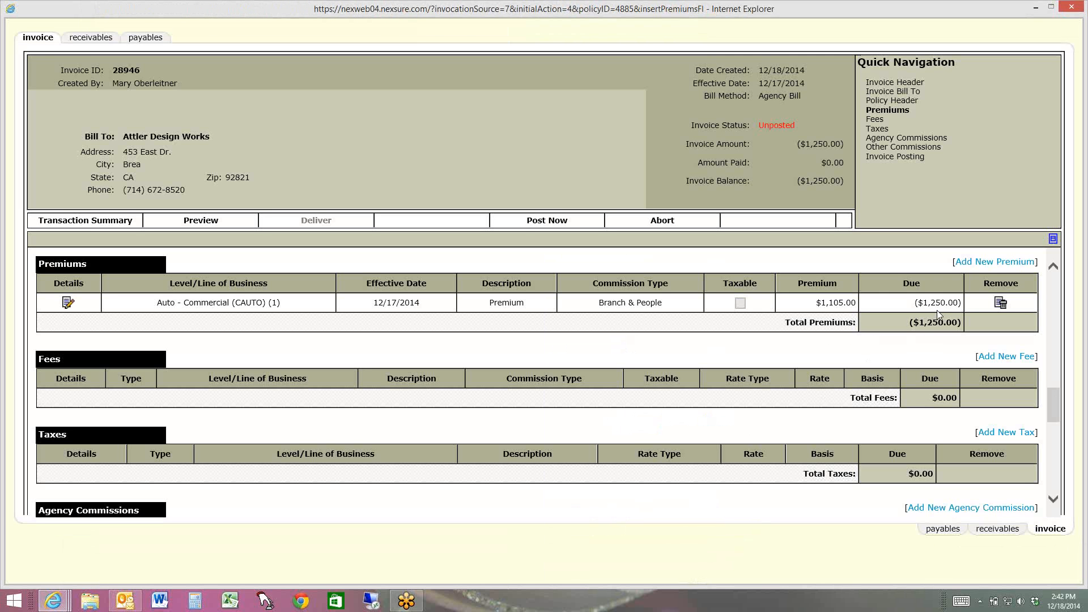
Check the invoice header and post the cancellation invoice, confirming that it is ready to post
left_click_drag(1053, 407, 1055, 292)
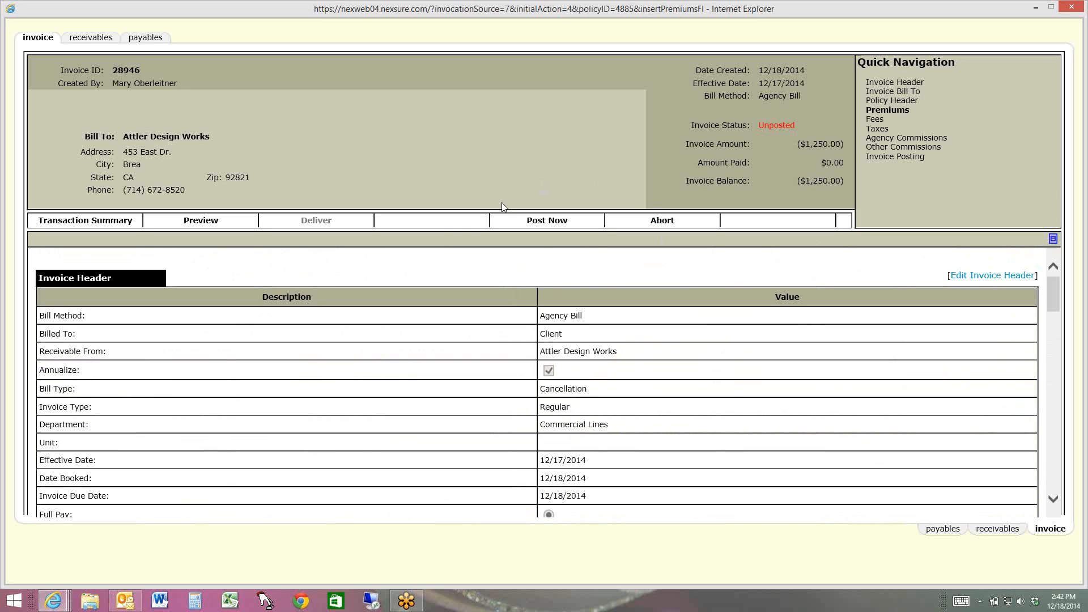
left_click(544, 220)
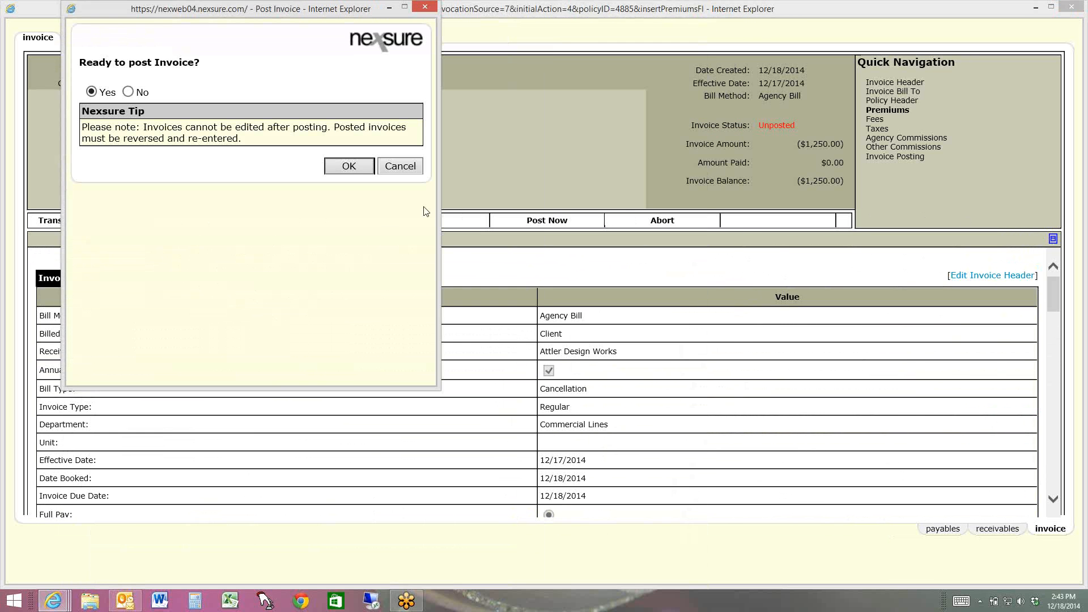
left_click(350, 169)
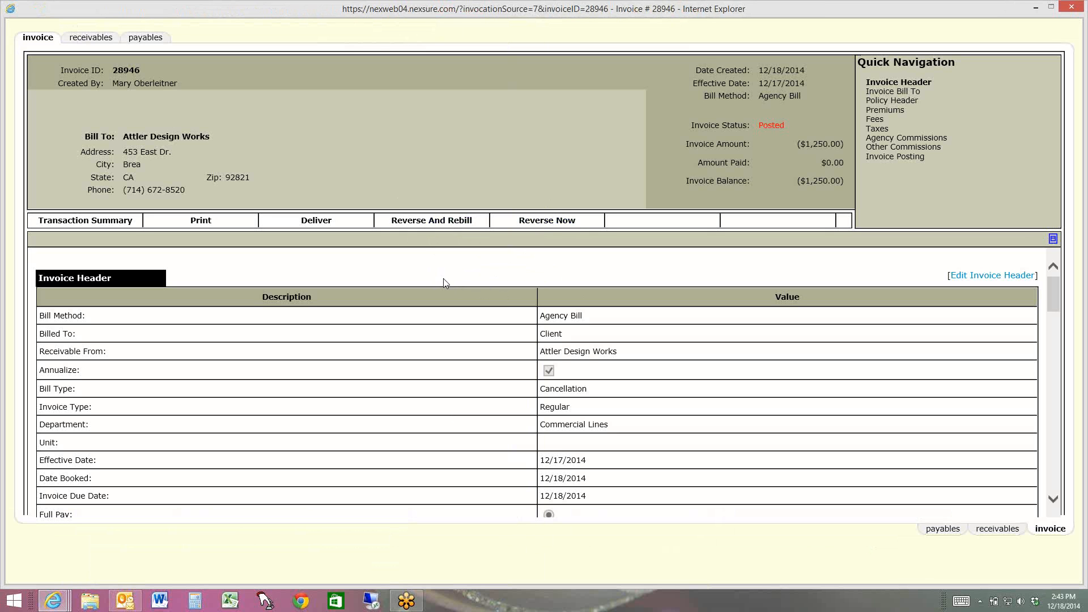
Reverse the posted cancellation invoice without editing its internal note, and return to the policy's transaction summary
left_click(556, 224)
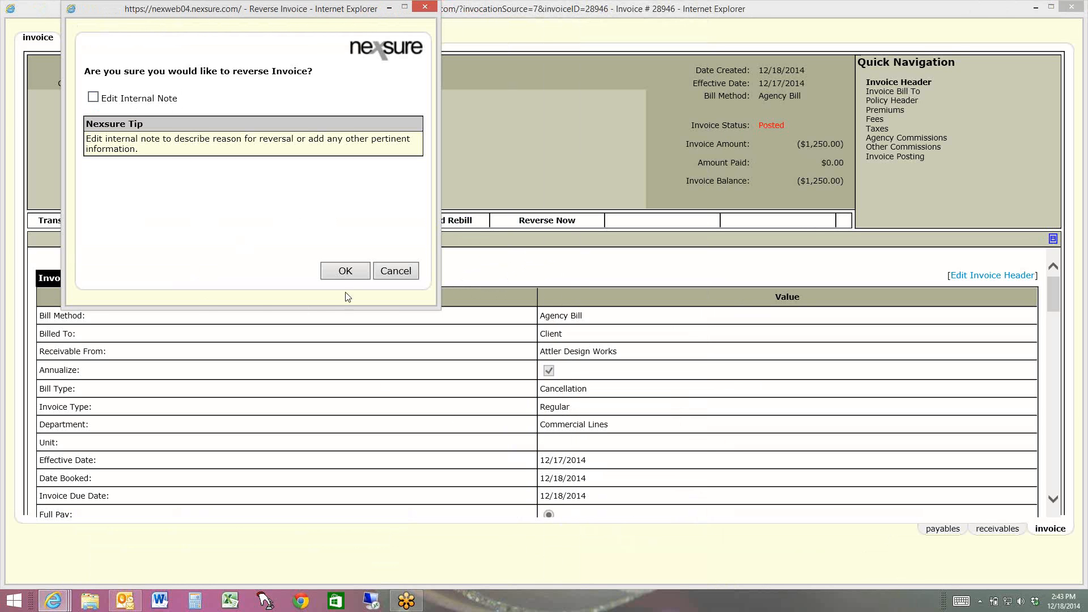
left_click(347, 271)
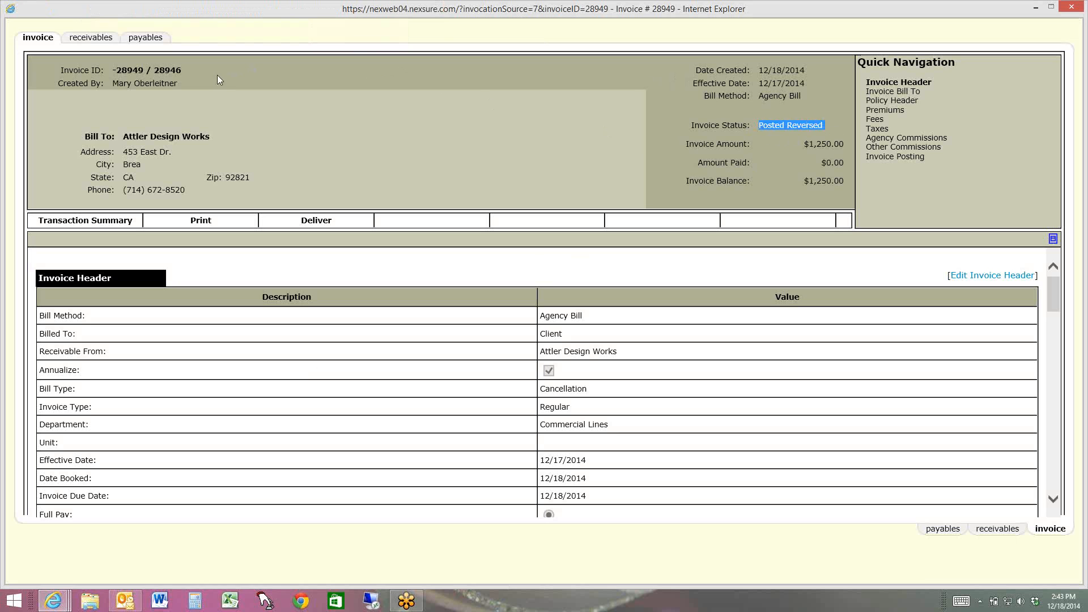
left_click_drag(217, 75, 108, 71)
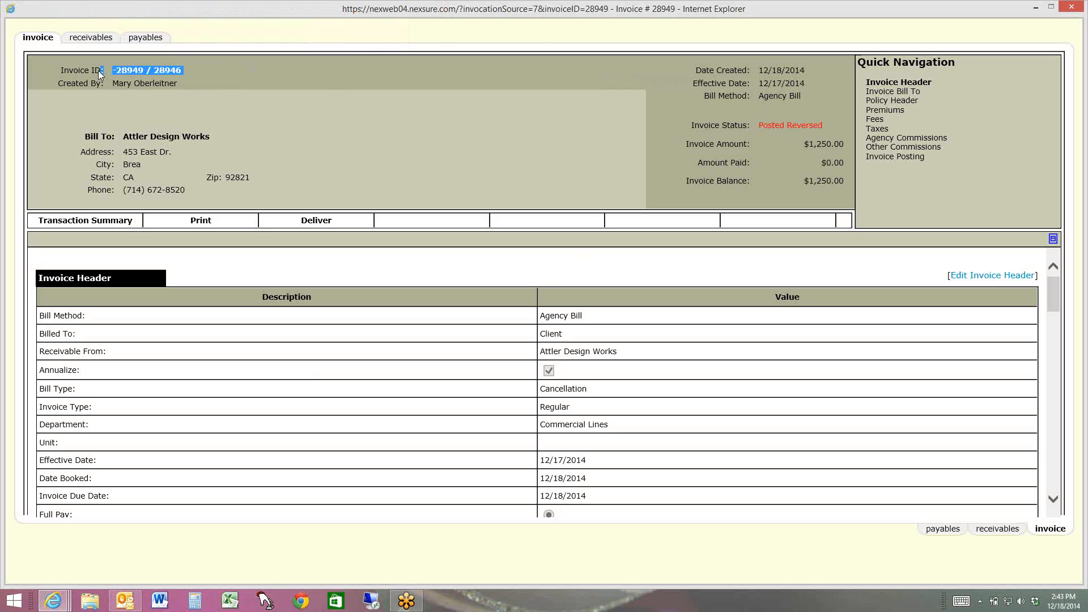
left_click(202, 89)
left_click(116, 222)
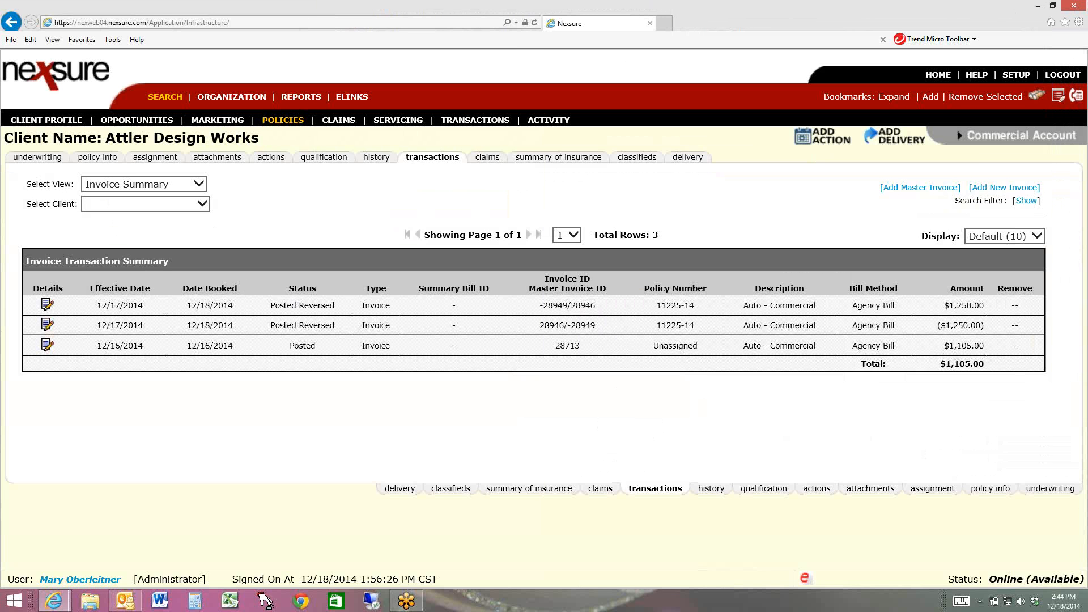
key("alt+Tab")
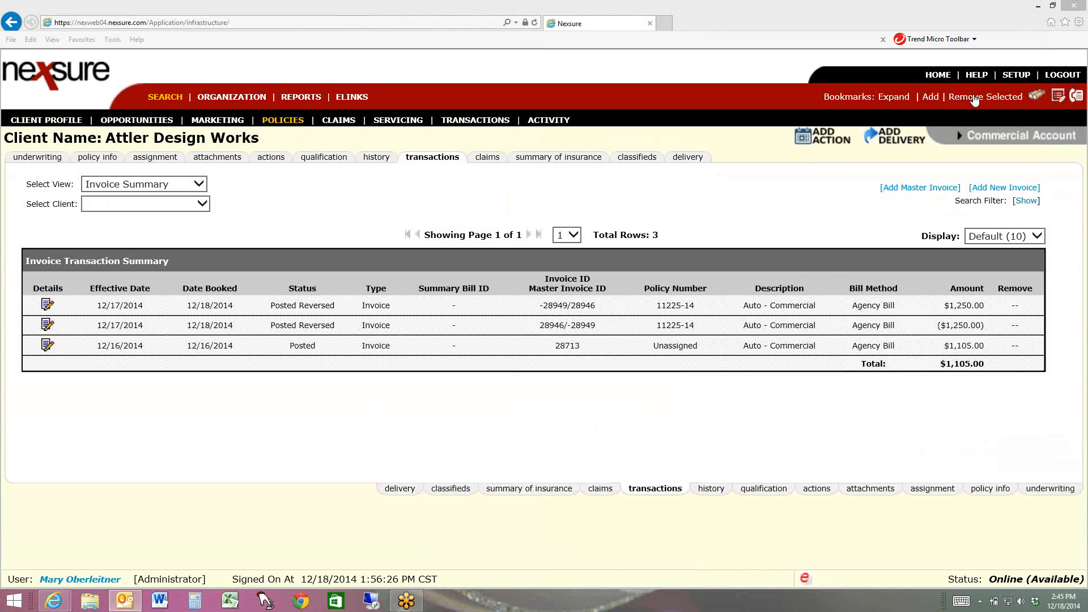
Open the home expirations list and review the upcoming policy terms
left_click(936, 77)
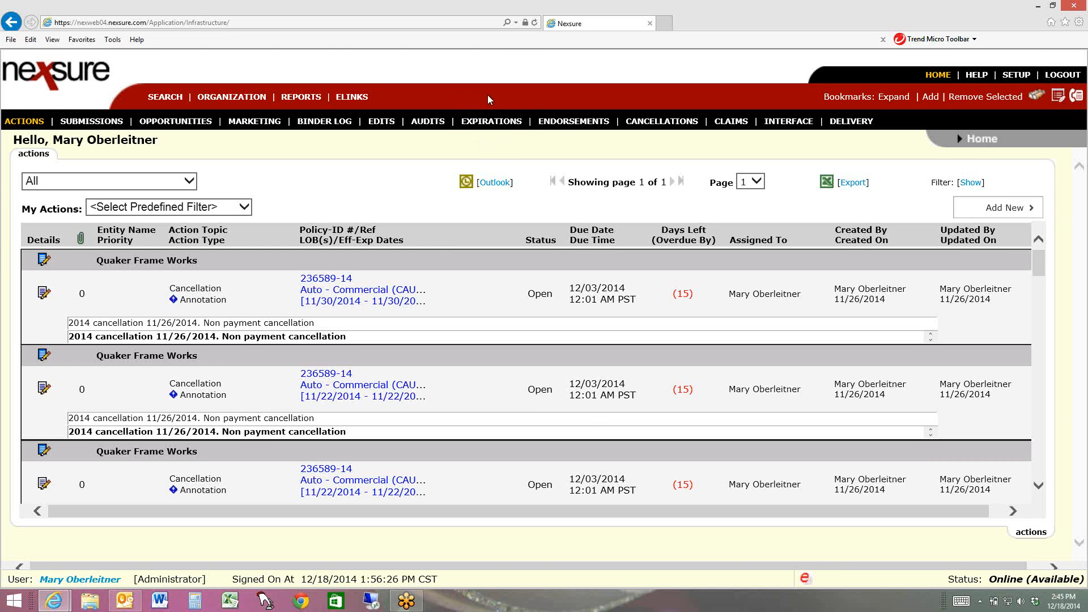
left_click(505, 126)
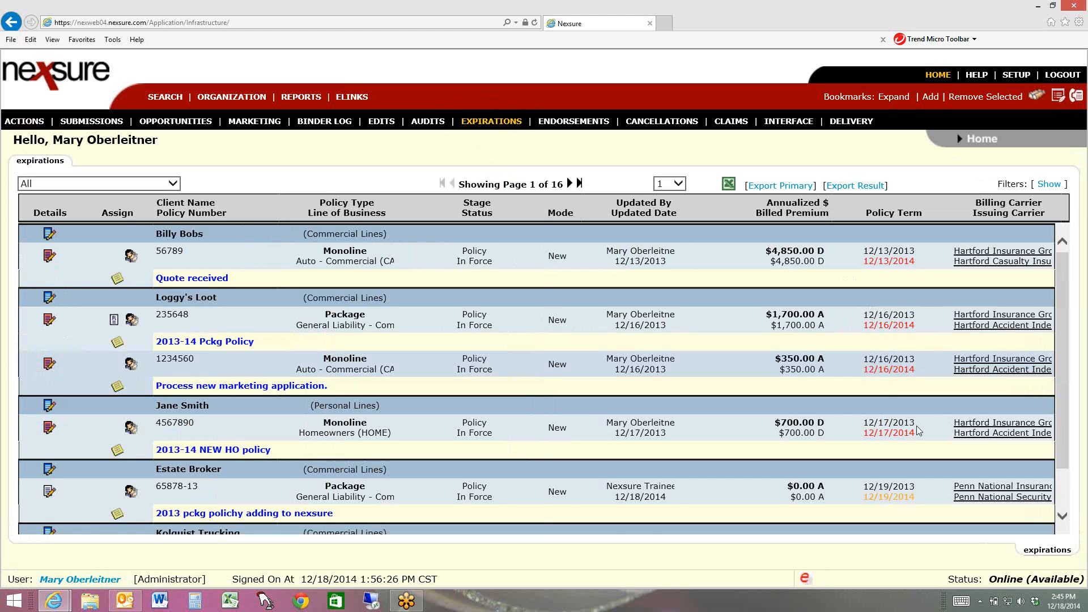
scroll(919, 414, "down", 1)
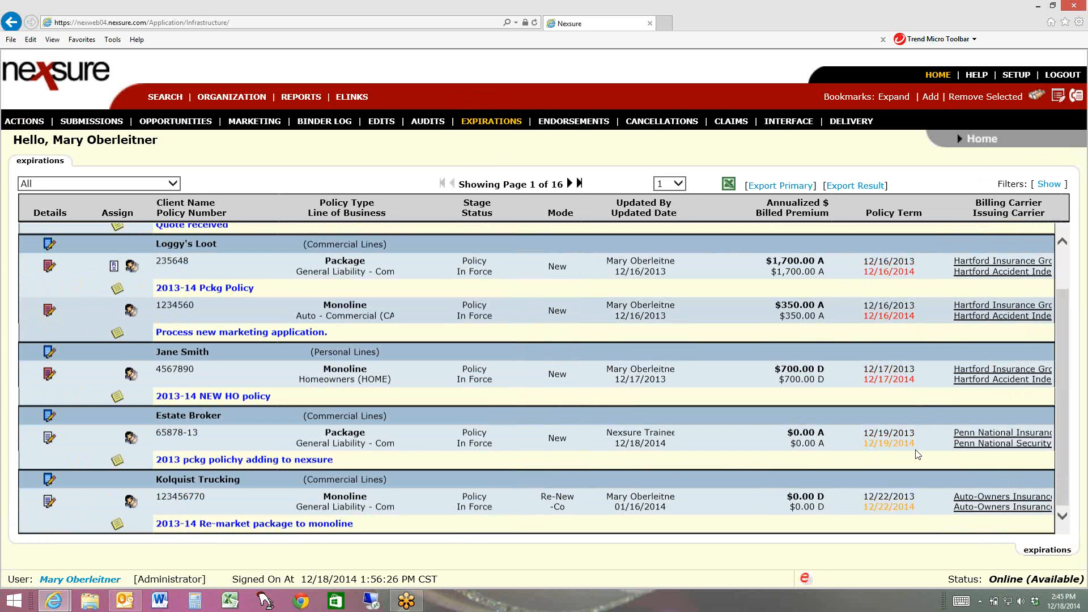
scroll(736, 416, "up", 1)
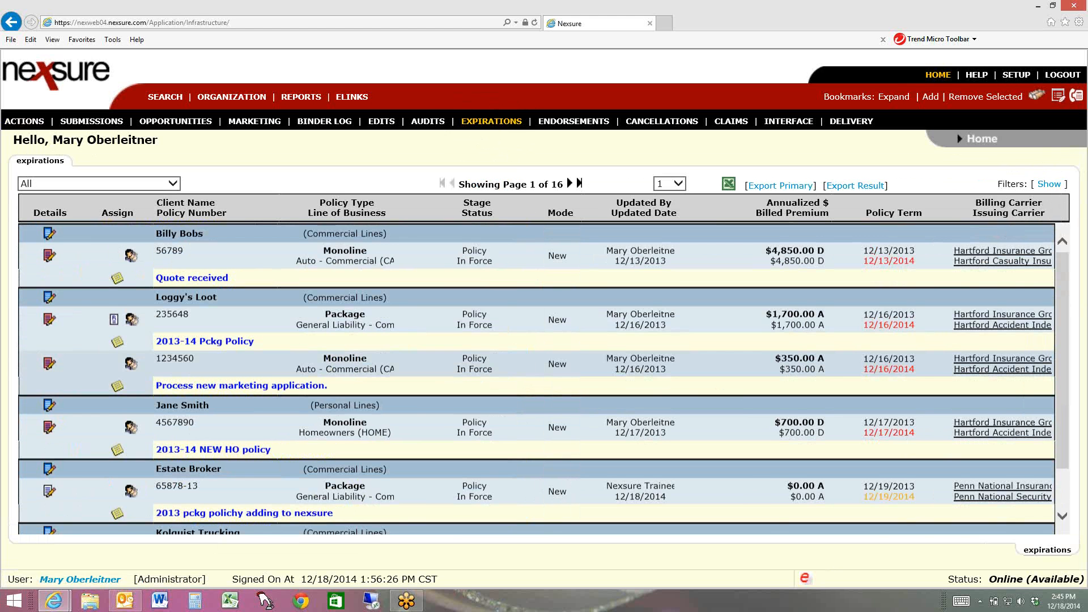
Rerun the expirations search with Save Filter Settings off and reload the list with its default filter
left_click(1050, 185)
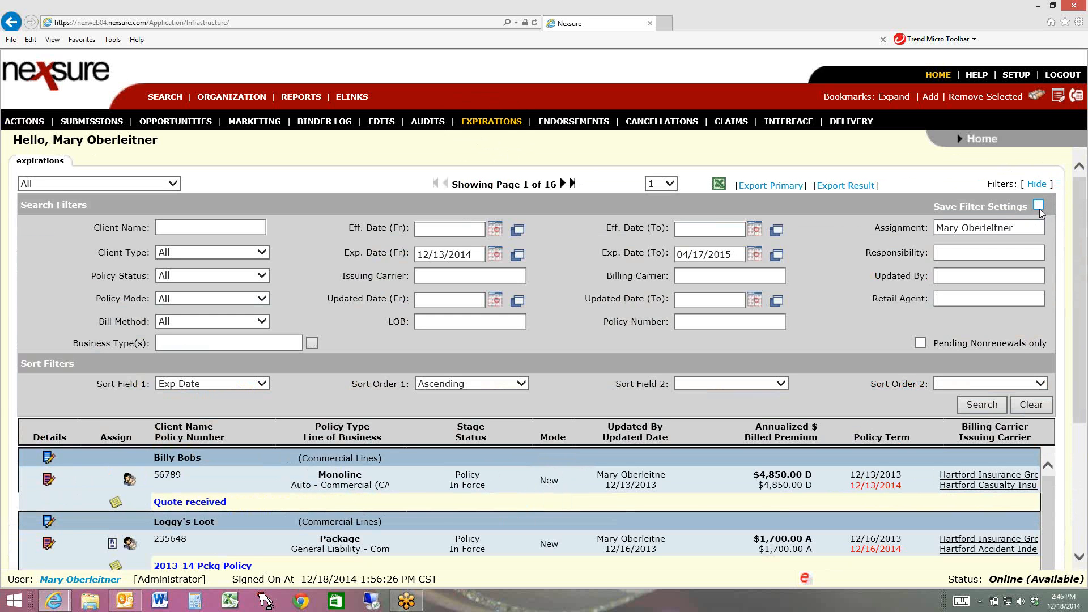
left_click(995, 405)
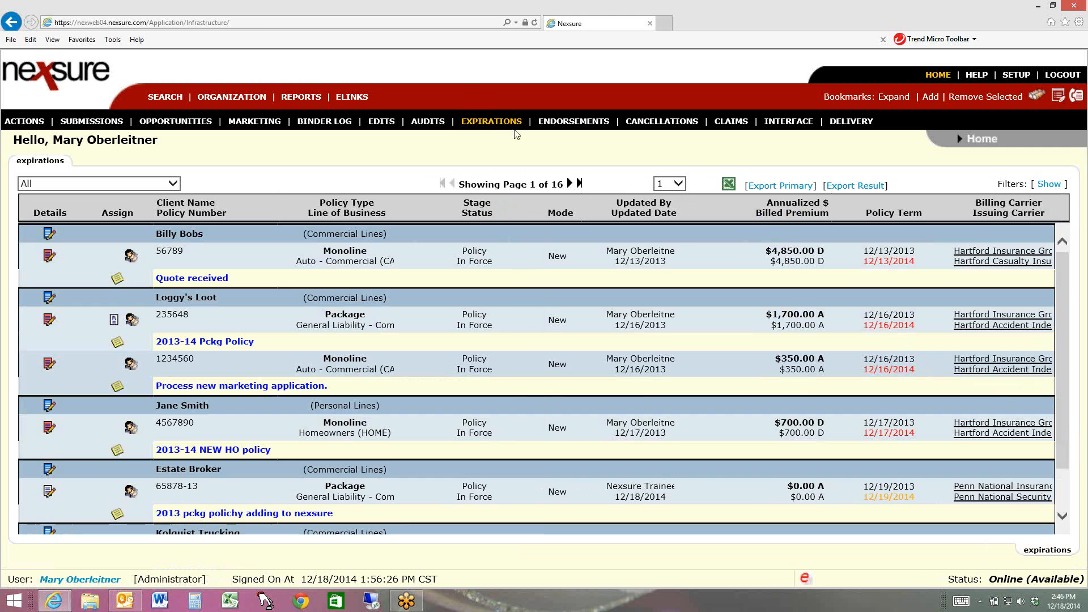
left_click(497, 125)
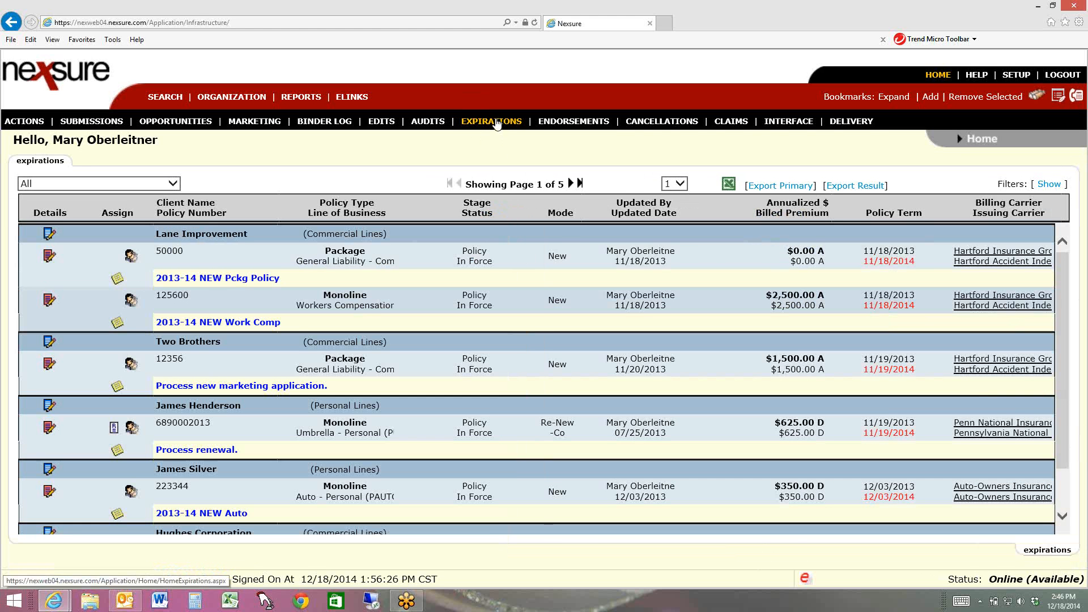
Show the expirations search filters and examine the default expiration date range
left_click(1051, 186)
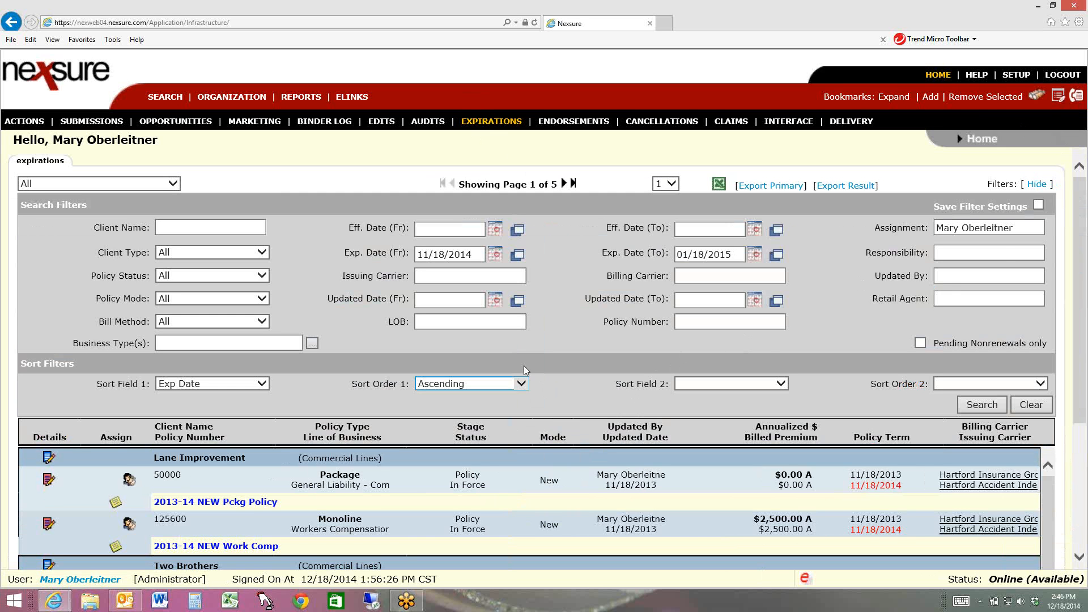
left_click(989, 271)
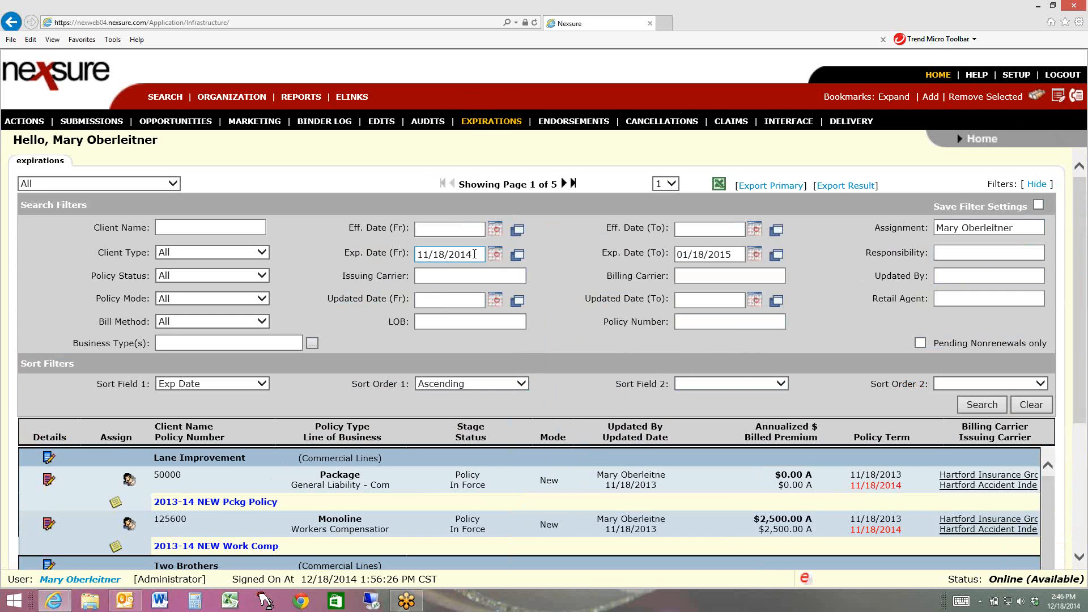
left_click_drag(475, 254, 412, 278)
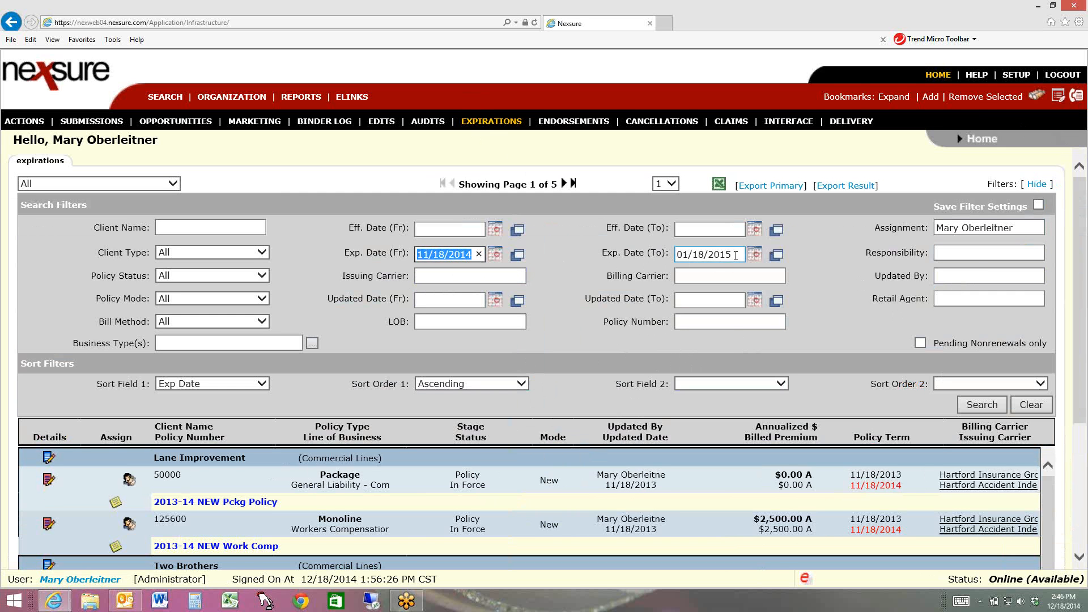
left_click_drag(735, 256, 654, 277)
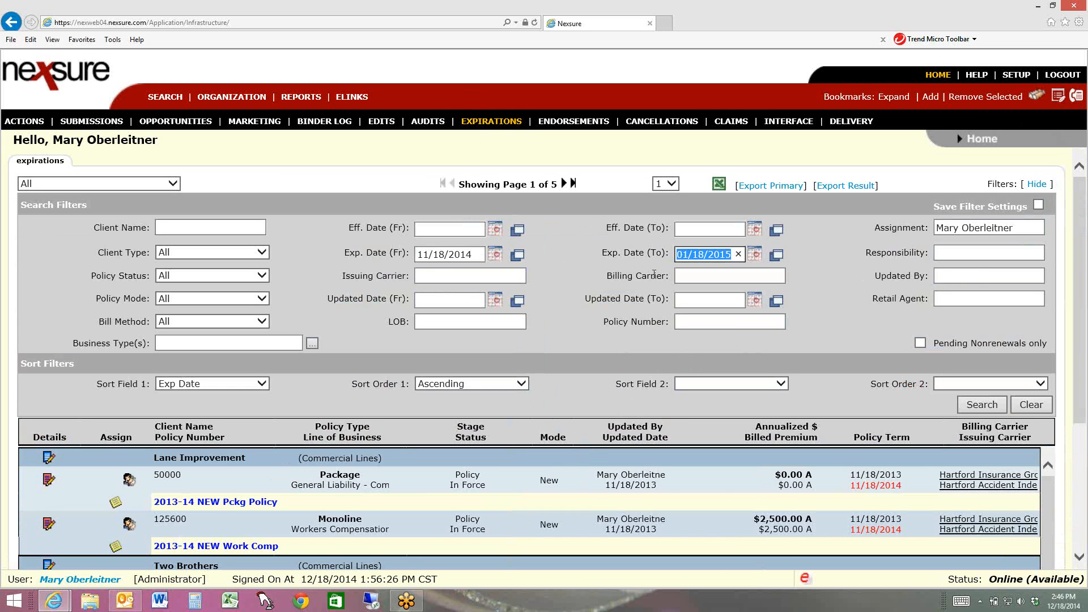
left_click(556, 264)
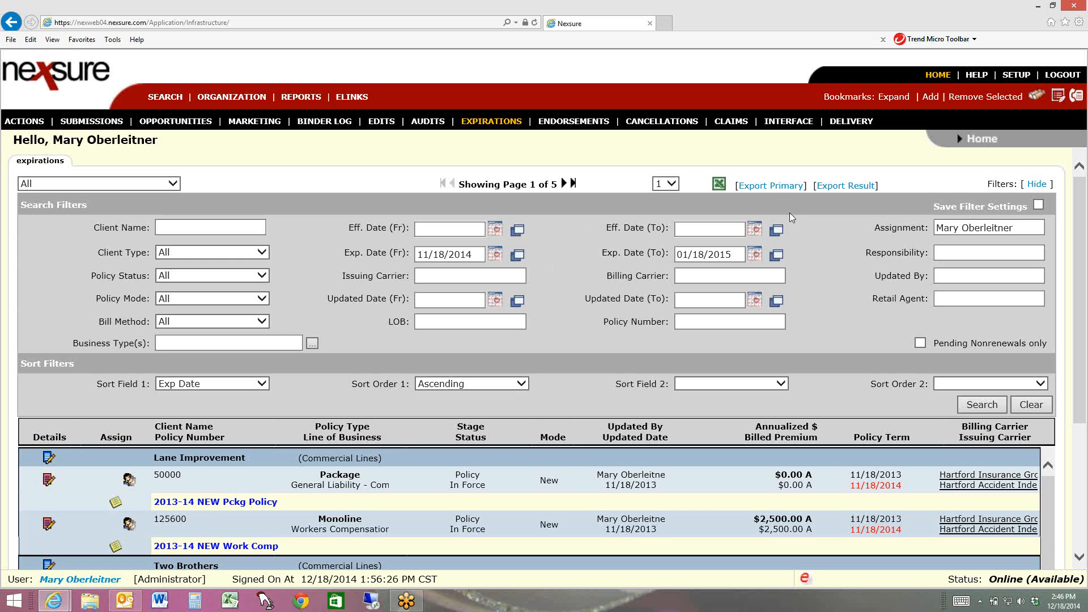
Turn on Save Filter Settings for the expirations list and check the Assignment filter
left_click(1039, 206)
left_click_drag(1029, 229, 891, 239)
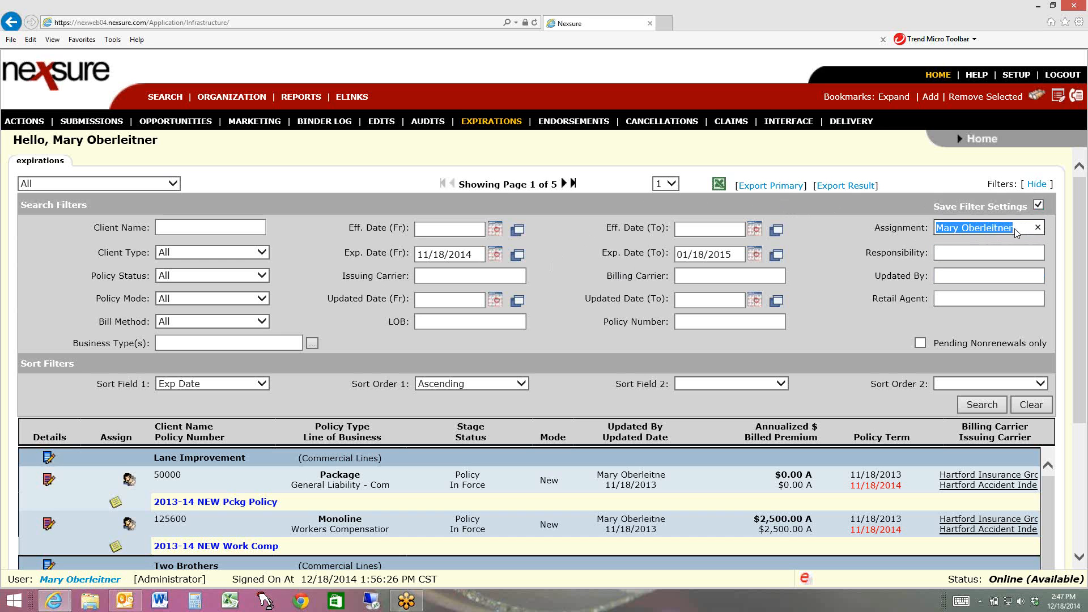
left_click(803, 240)
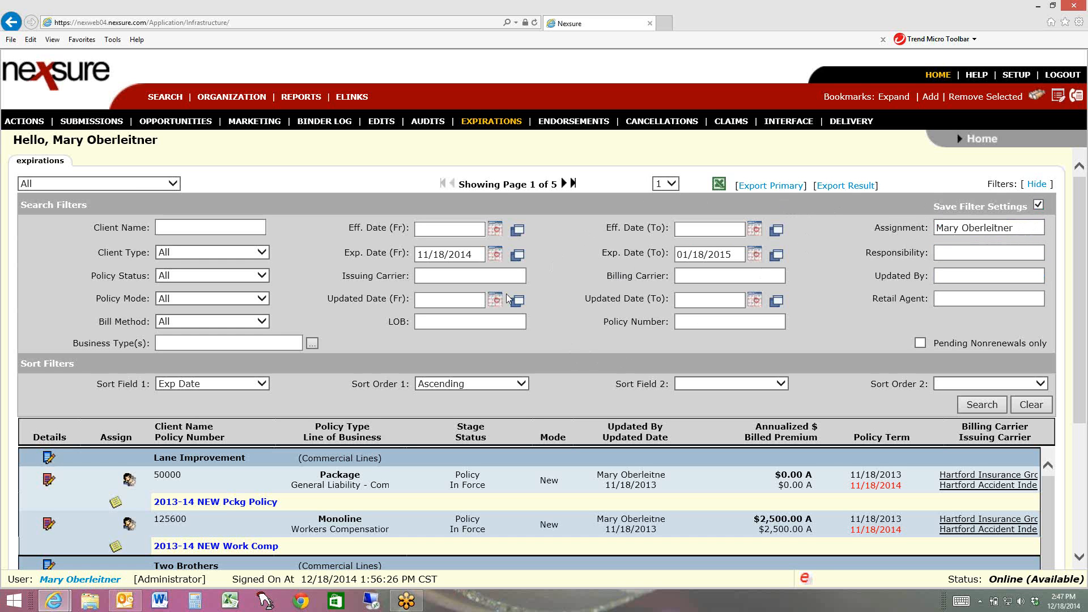
Set the expiration start date of the filter relative to today, using -5 days
left_click(479, 252)
left_click(518, 256)
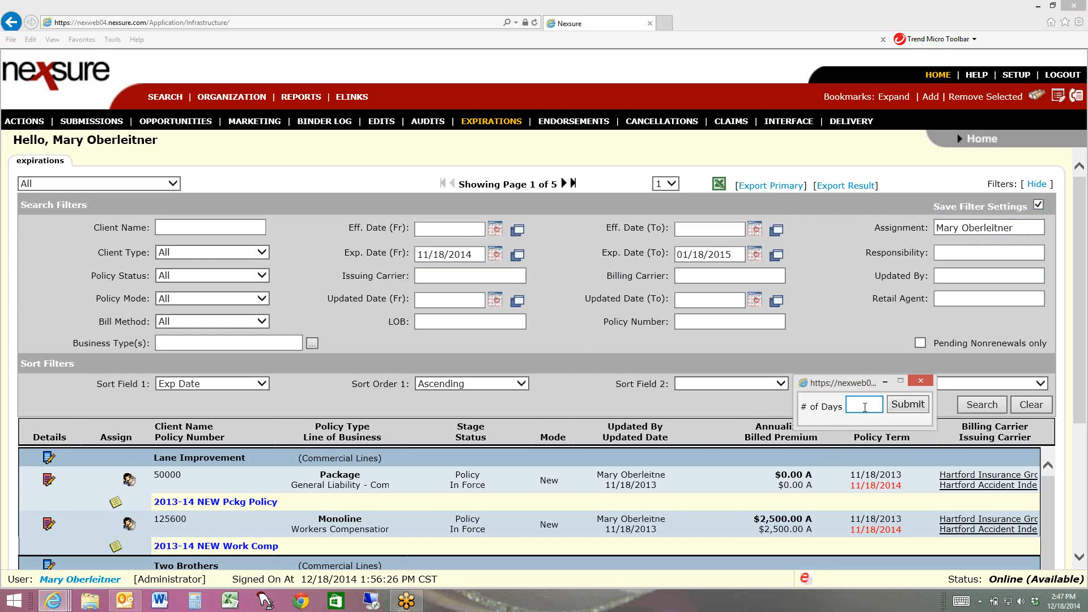
left_click(865, 407)
type("-5")
left_click(912, 406)
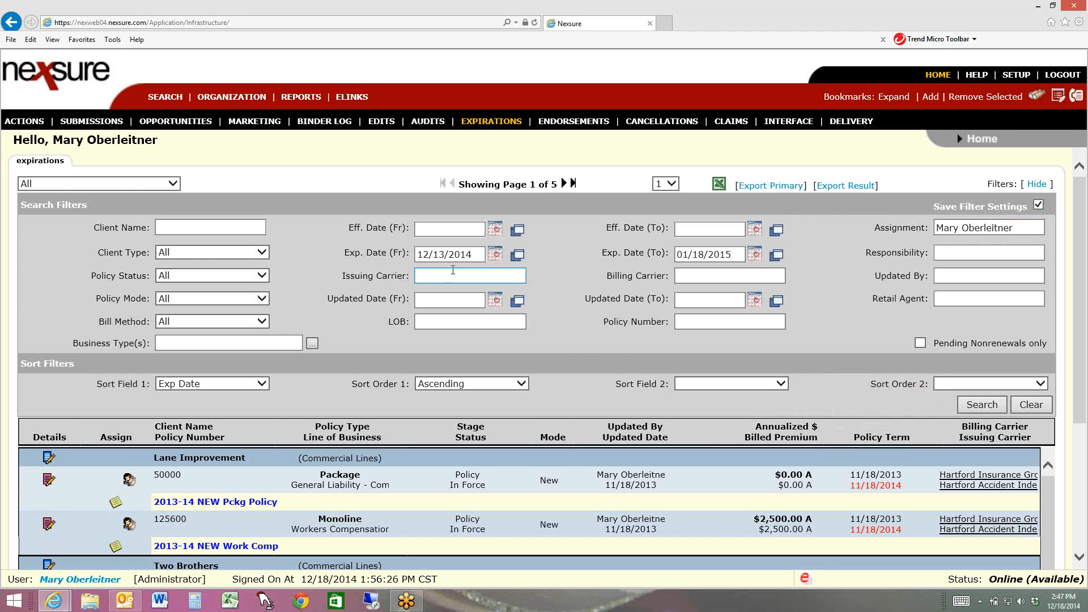
Set the filter's expiration end date to 120 days from today, run the search and review the listed policies
left_click(778, 256)
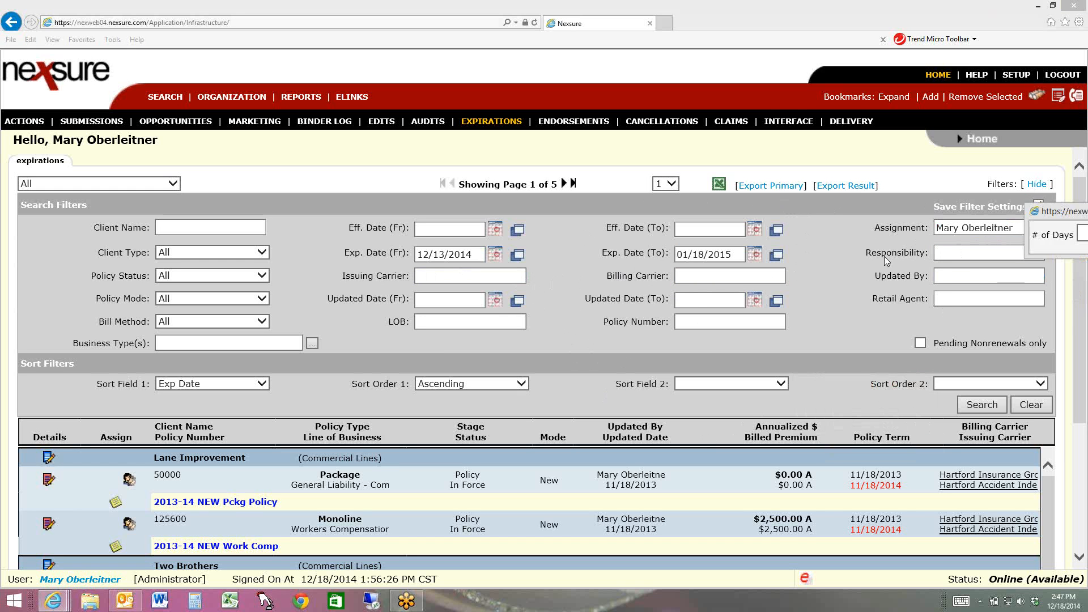
left_click_drag(1084, 211, 839, 239)
left_click(835, 261)
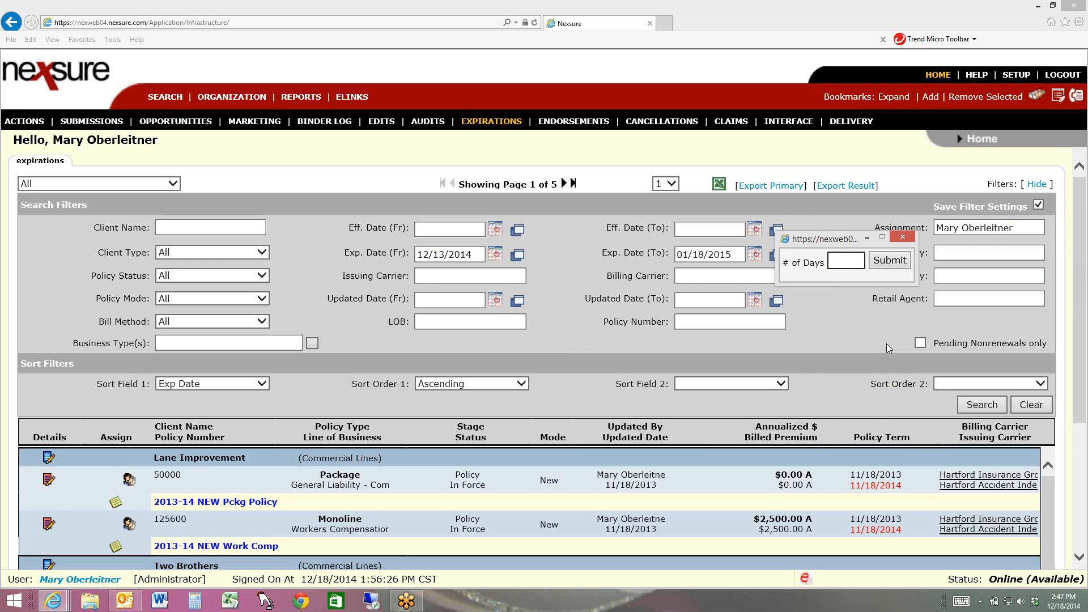
type("120")
left_click(891, 262)
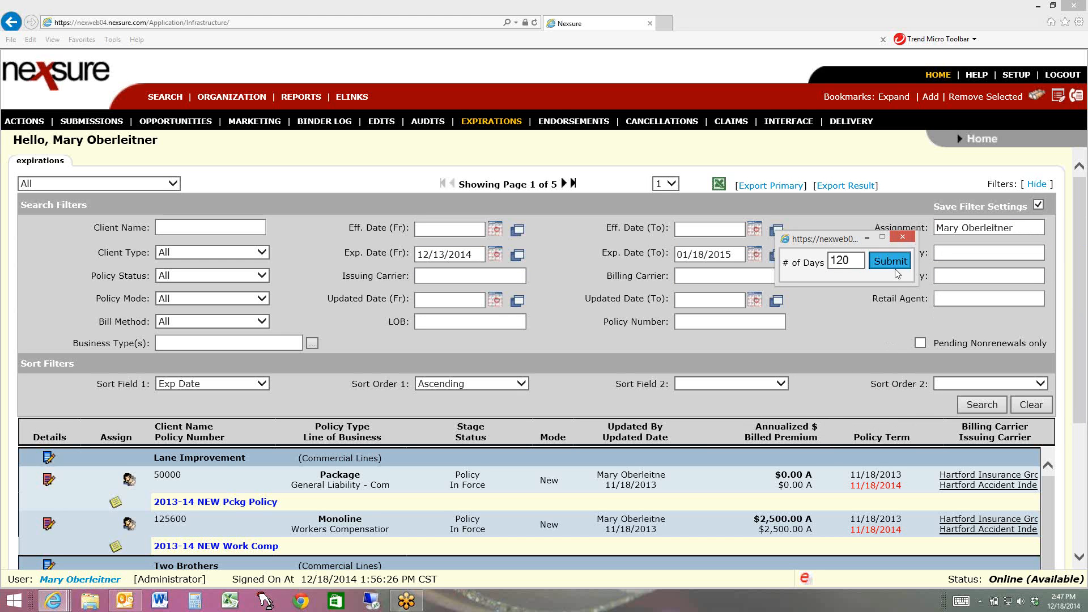
left_click(969, 409)
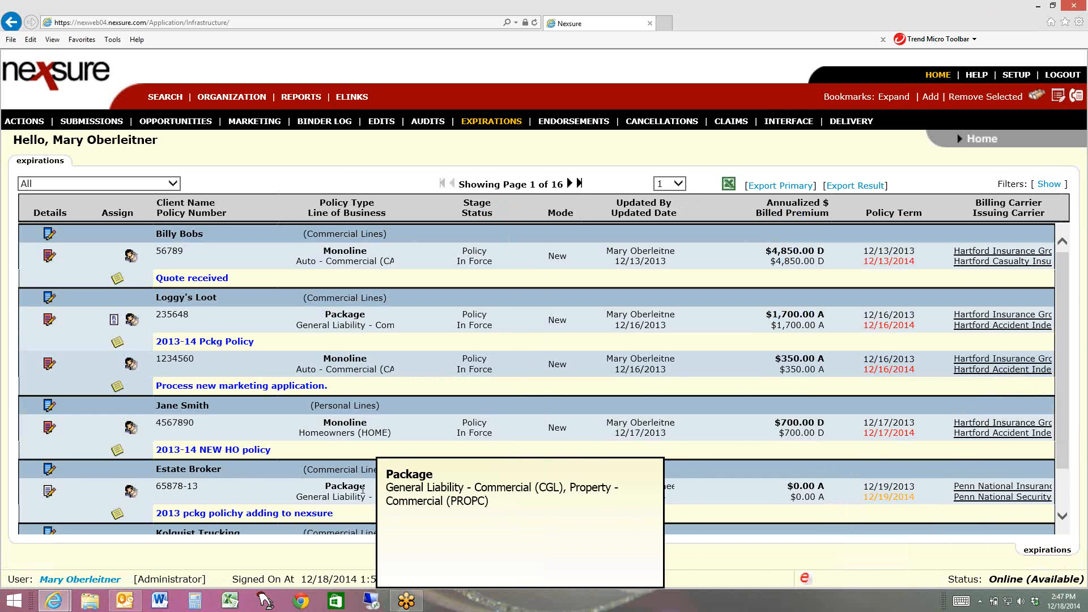
scroll(352, 385, "down", 1)
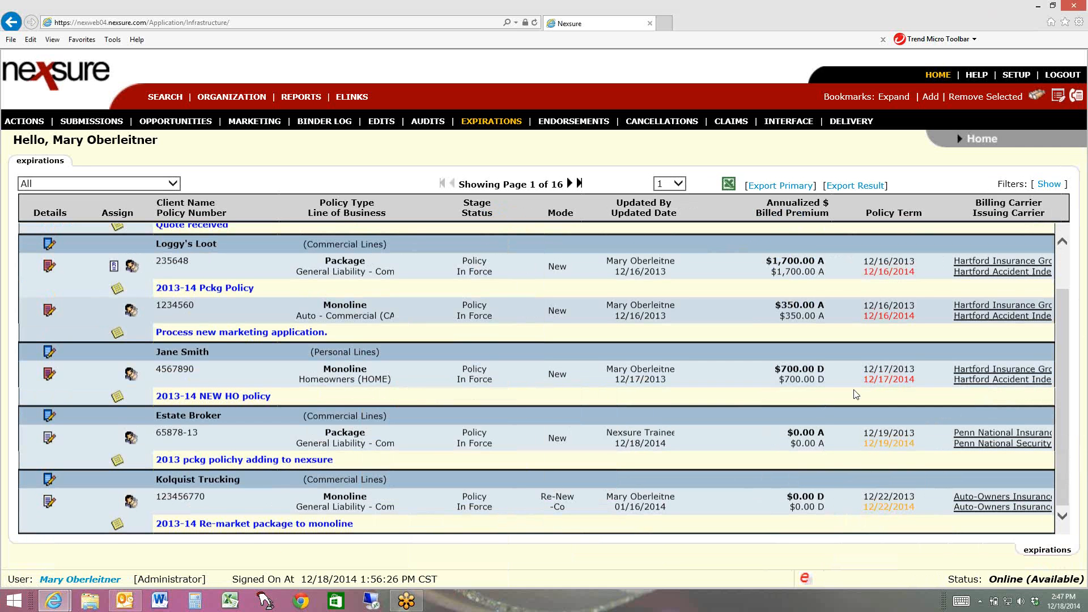
left_click_drag(1064, 452, 1071, 413)
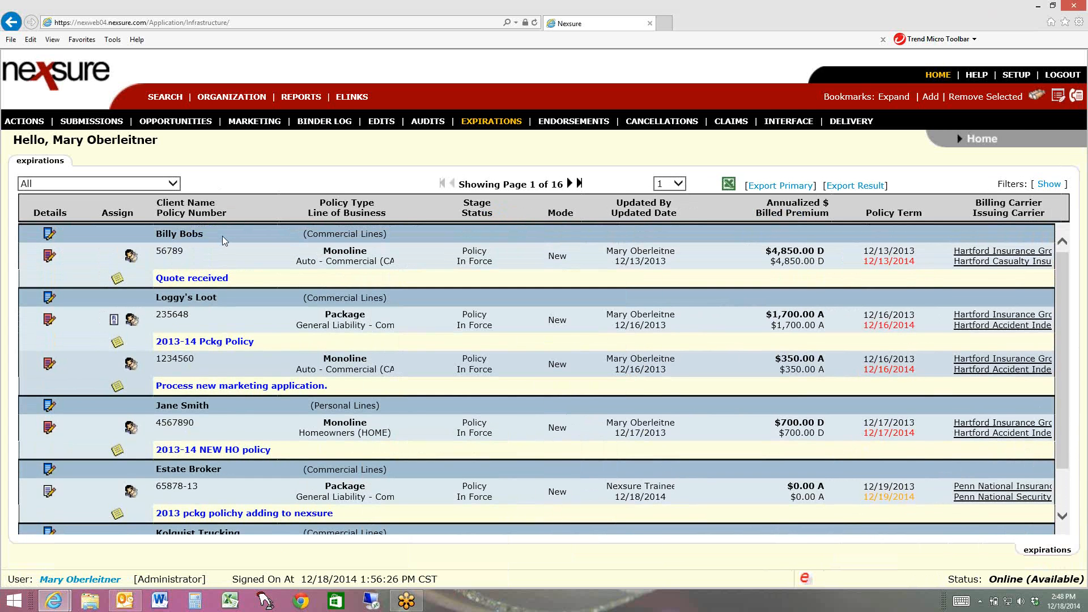
Reopen the Attler Design Works client record and go to its marketing service form
left_click(165, 97)
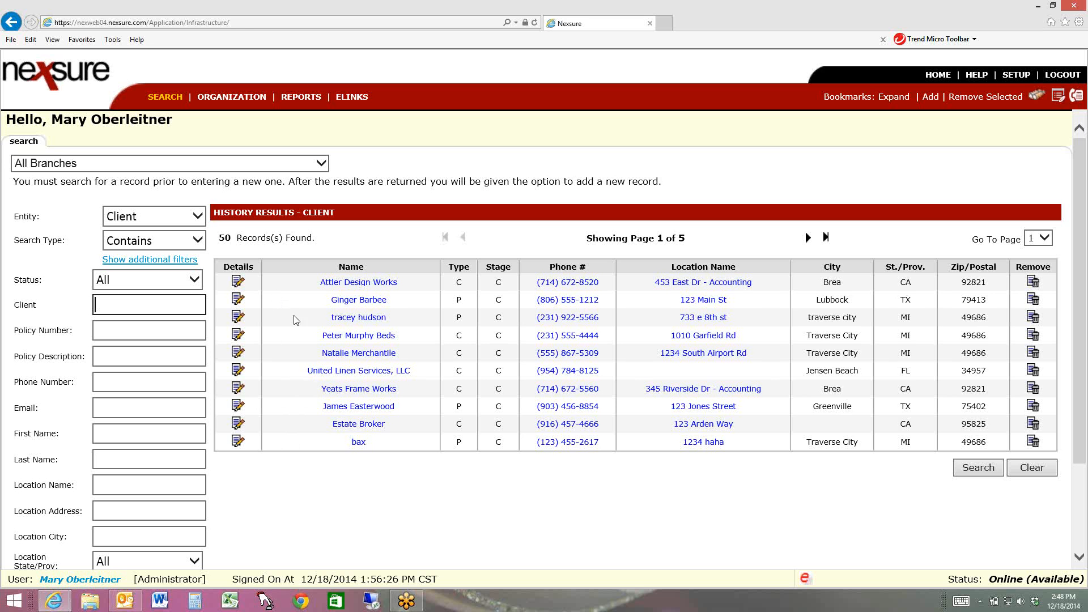
left_click(237, 283)
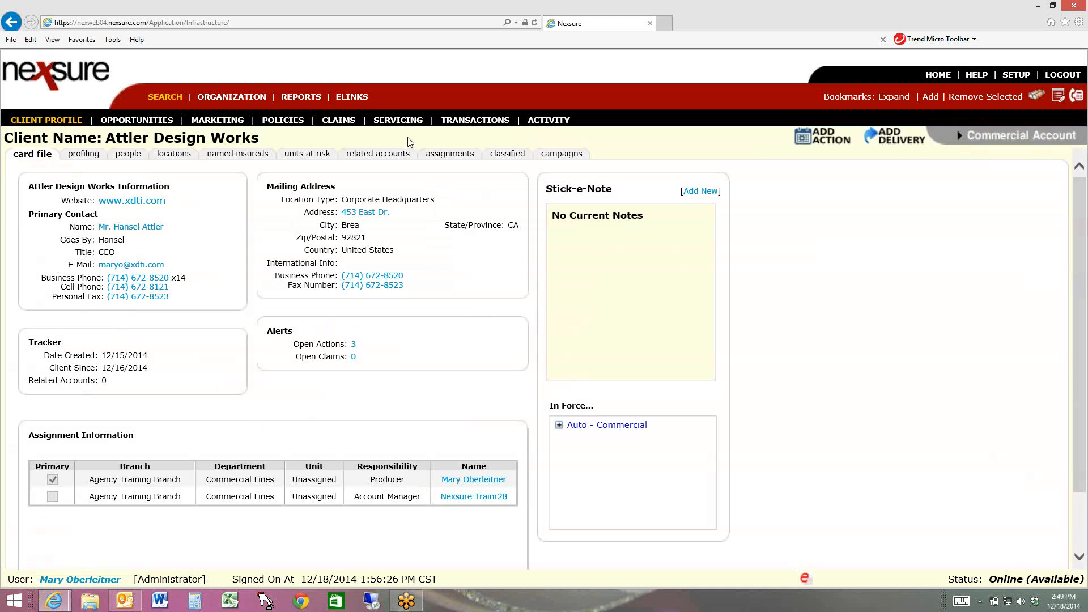
left_click(398, 120)
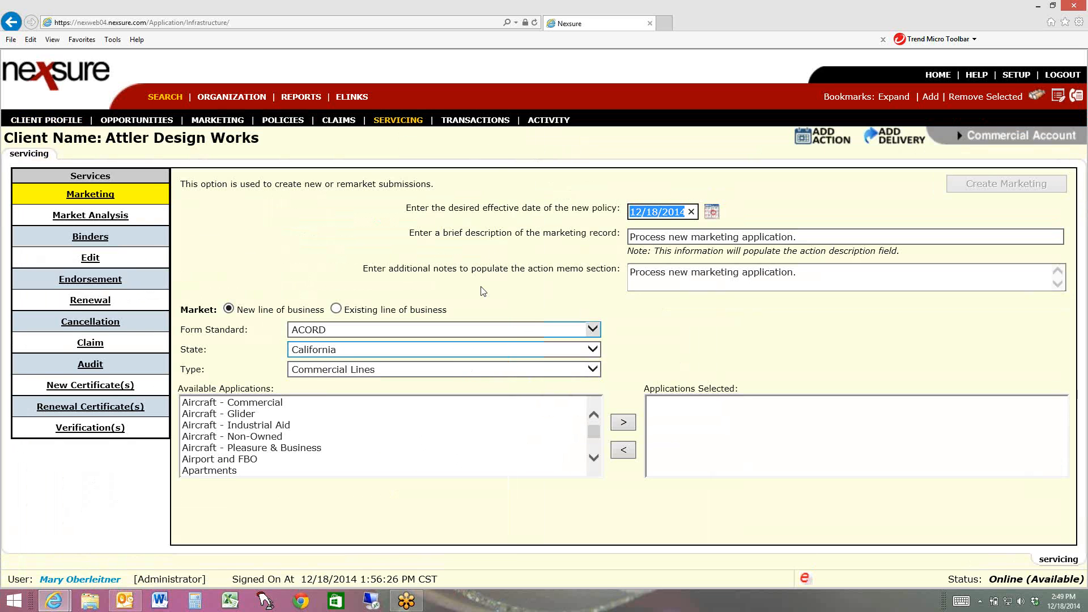
Set the new policy's desired effective date to 12/19/2013
left_click(660, 216)
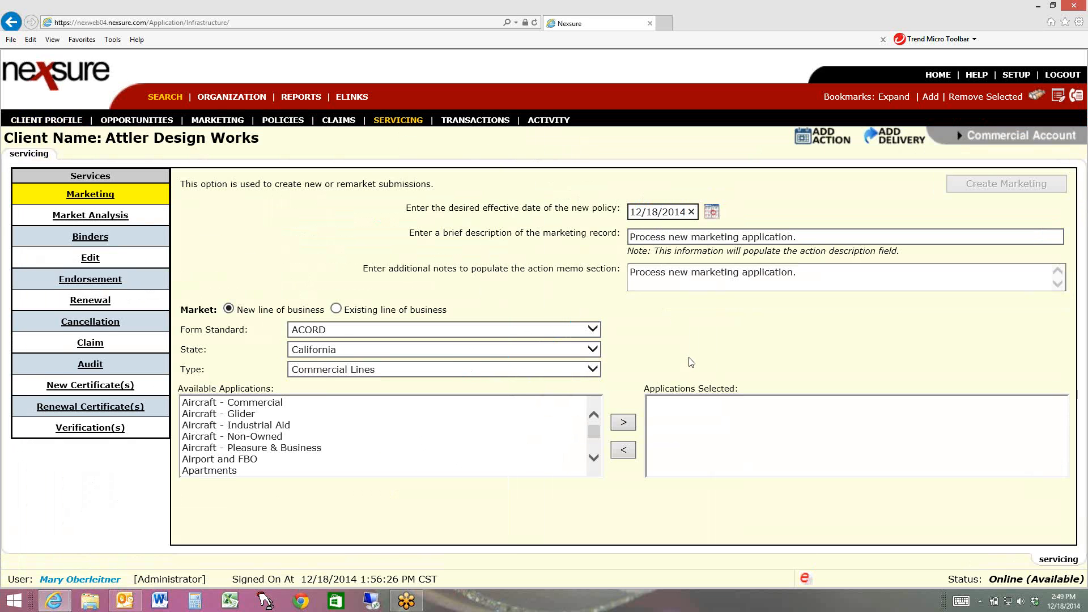
key("BackSpace")
type("9")
left_click(684, 213)
key("BackSpace")
type("3")
Change the marketing record's description to "2013 add to Nexsure." and carry it over to the action memo notes
left_click_drag(667, 237, 594, 242)
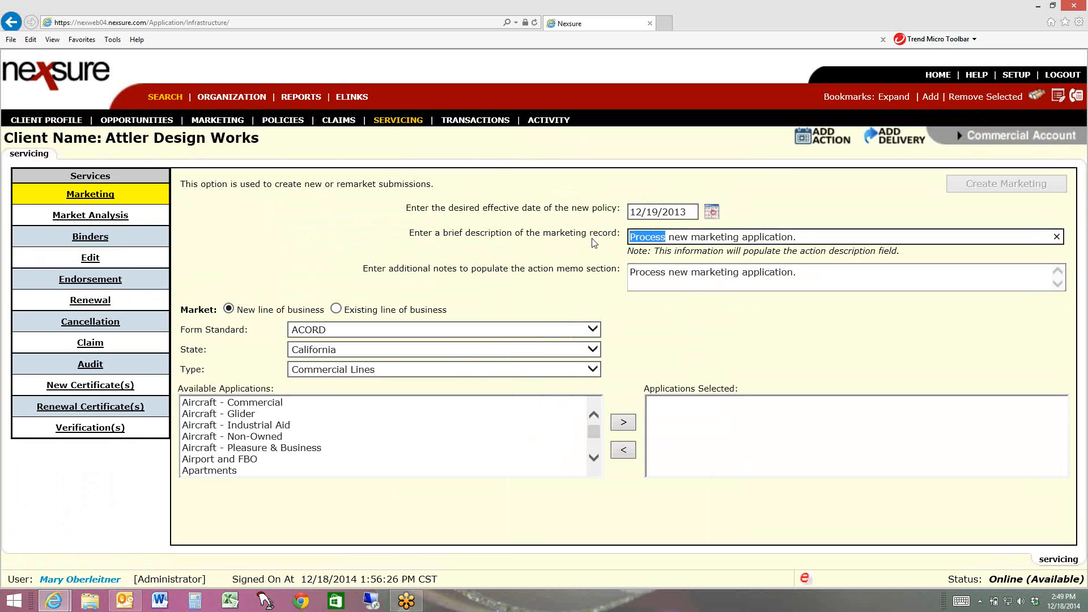
type("201")
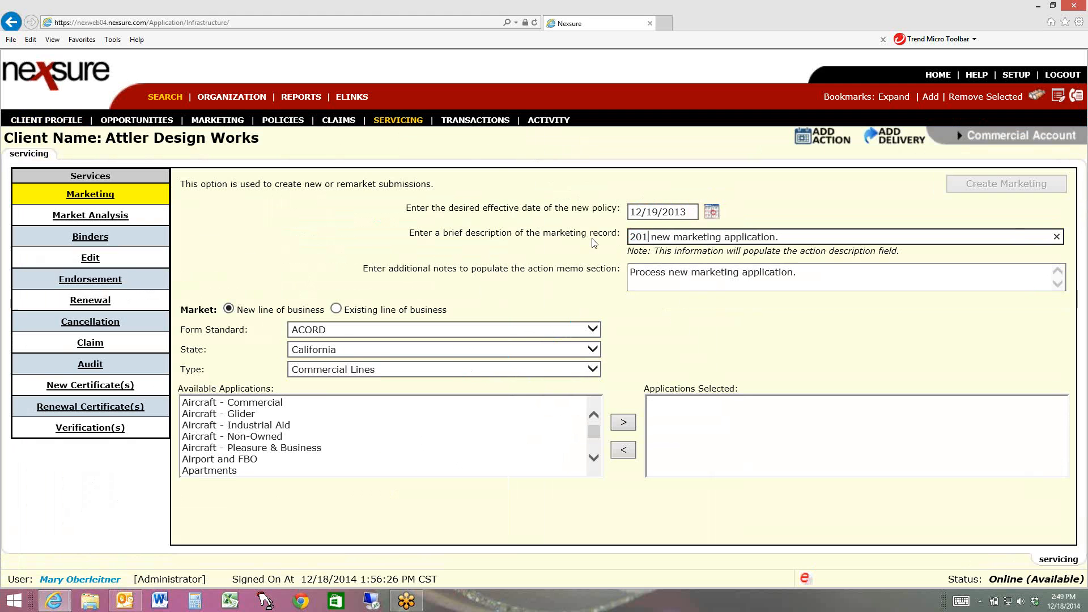
type("3")
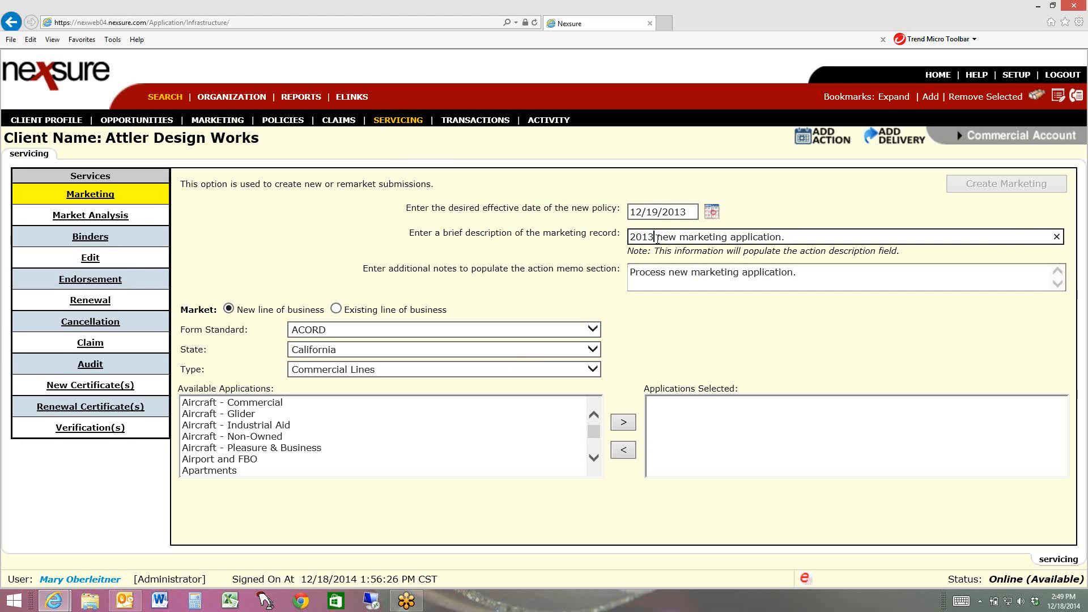
left_click_drag(657, 238, 768, 239)
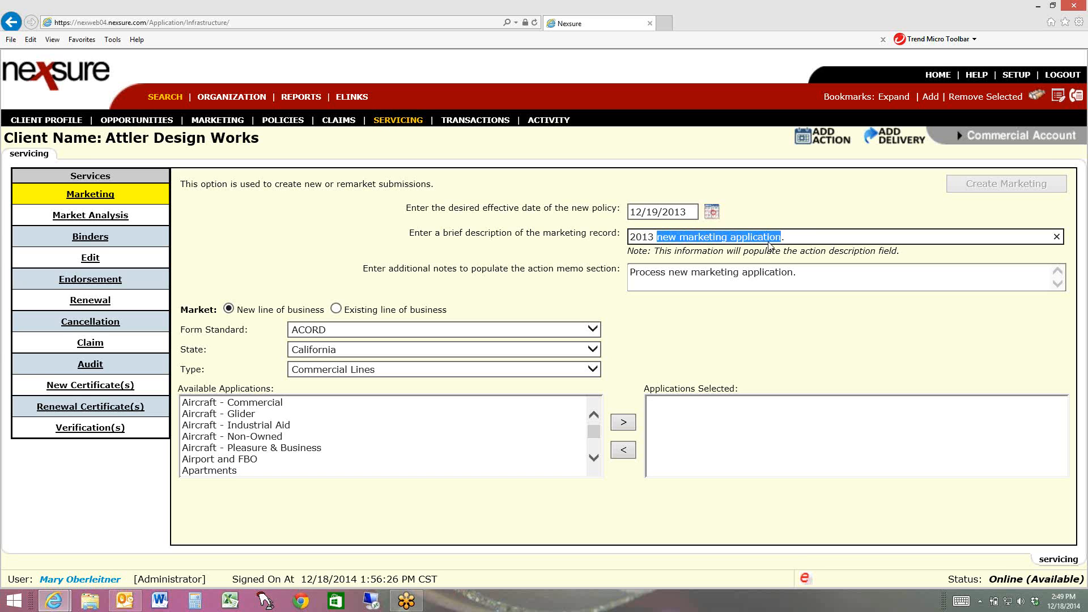
type("add ")
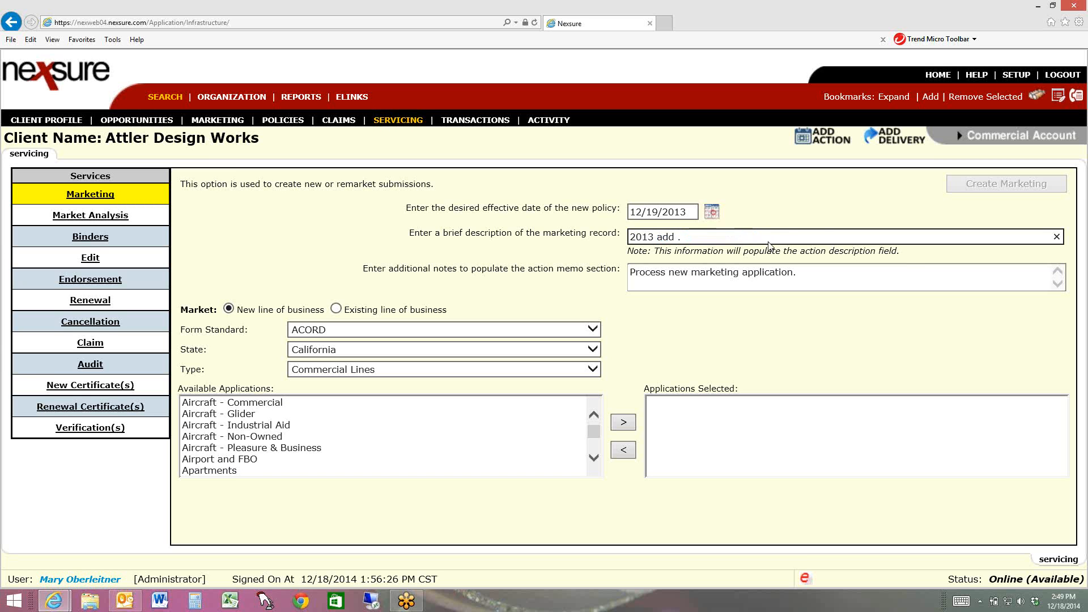
type("to Nexsure")
key("Tab")
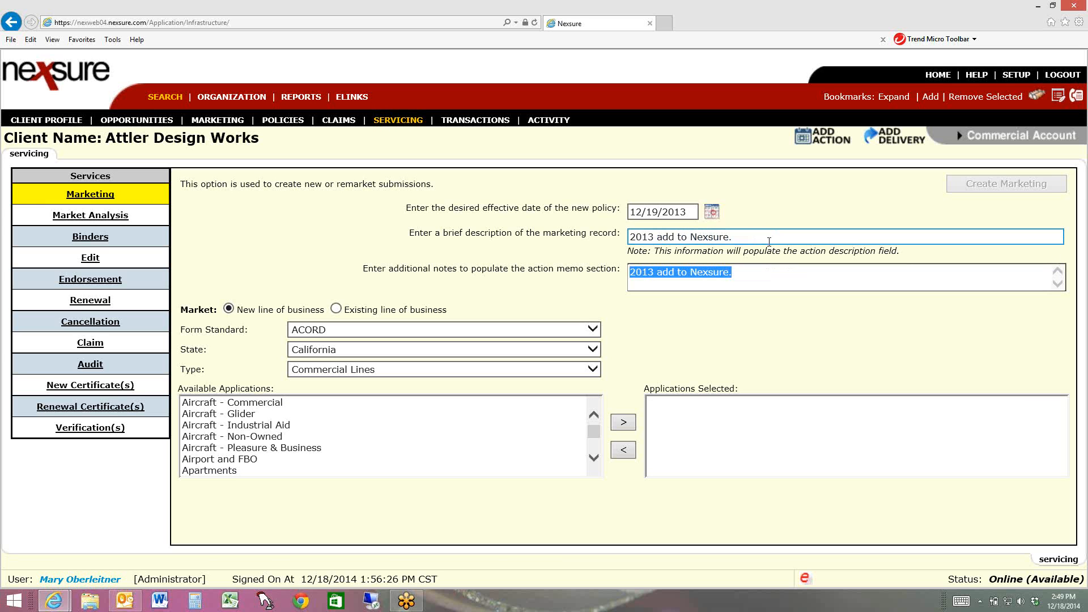
Add General Liability - Commercial to the applications selected for the new marketing record
left_click(594, 459)
left_click(594, 459)
left_click(594, 459)
left_click(594, 459)
left_click(593, 459)
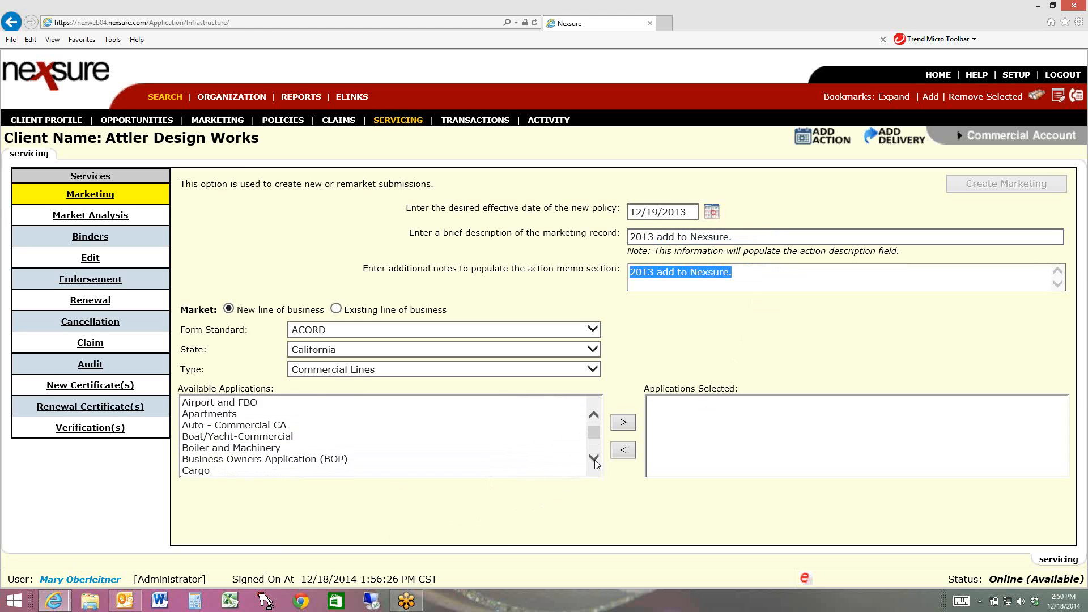
left_click(594, 460)
left_click(594, 460)
left_click(594, 460)
left_click(594, 461)
left_click(594, 460)
left_click(594, 460)
left_click(593, 460)
left_click(594, 461)
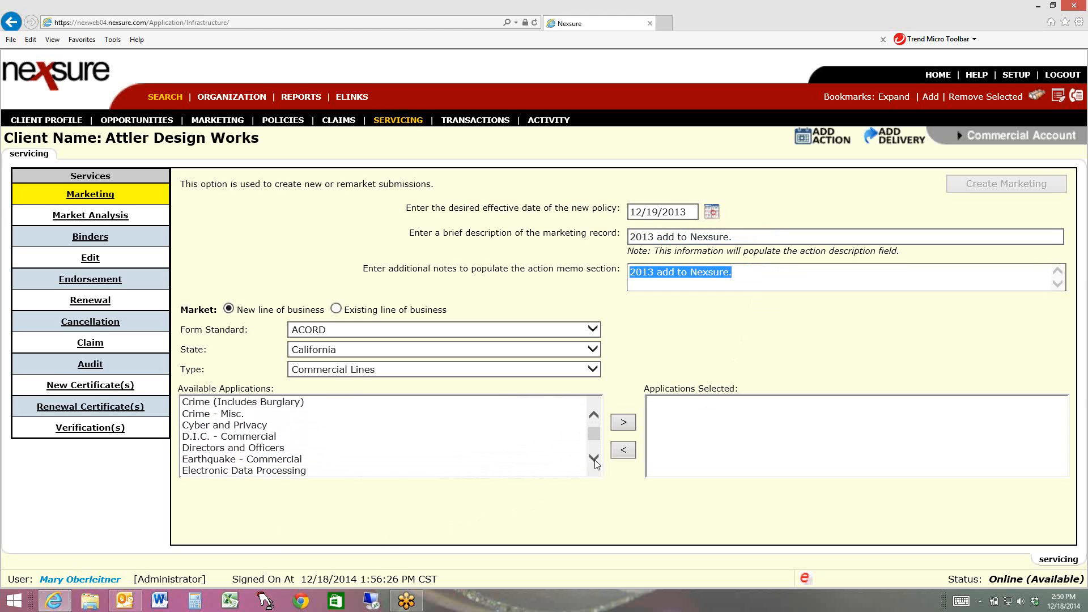
left_click(594, 460)
left_click(594, 460)
left_click(594, 460)
left_click(593, 460)
left_click(594, 460)
left_click(594, 460)
left_click(594, 461)
left_click(593, 460)
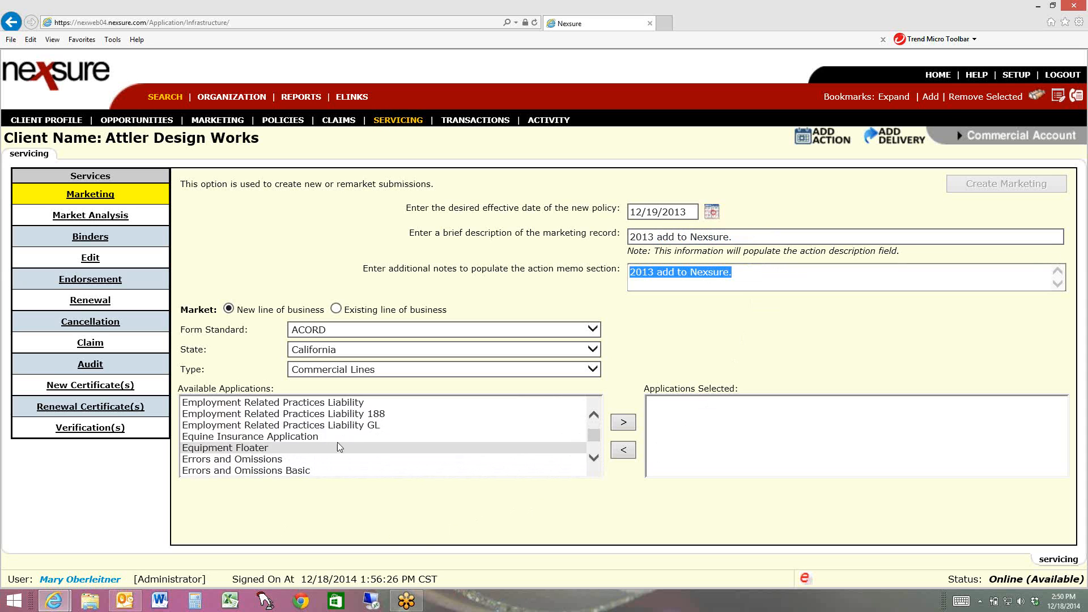
left_click(325, 435)
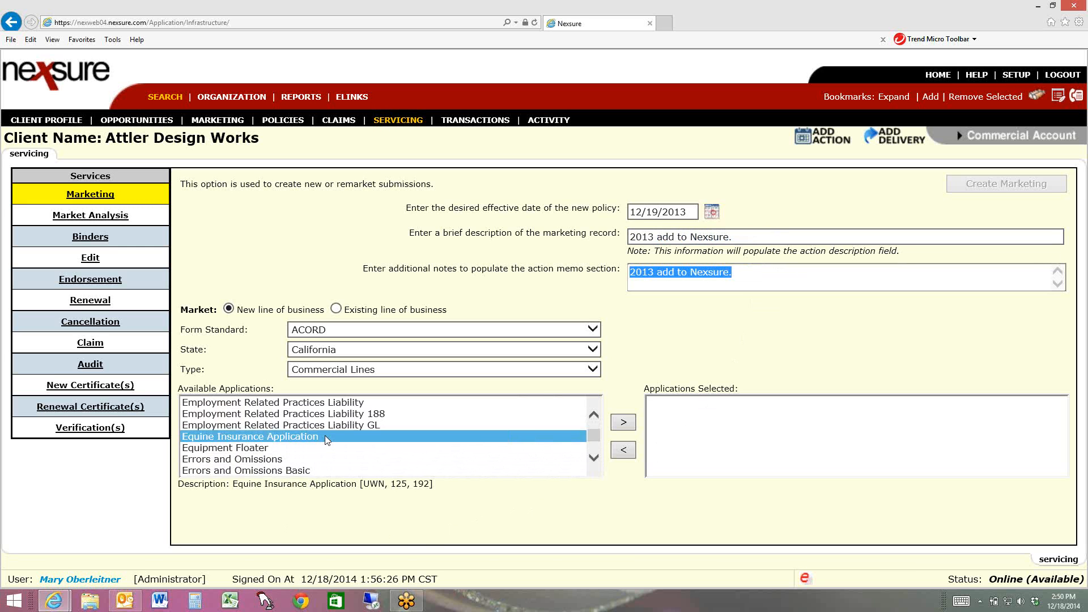
key("g")
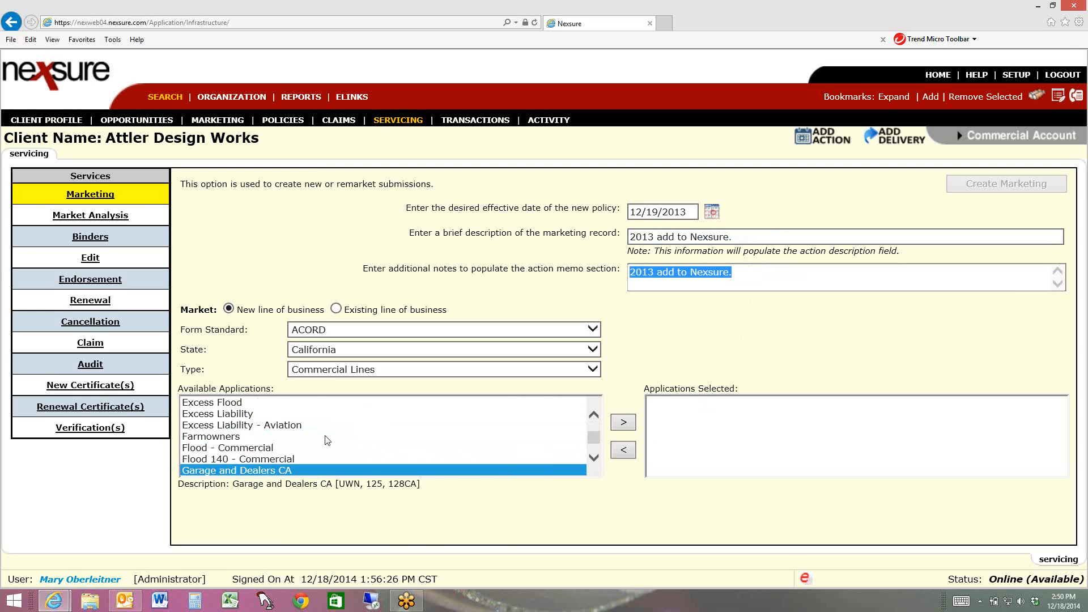
key("Down")
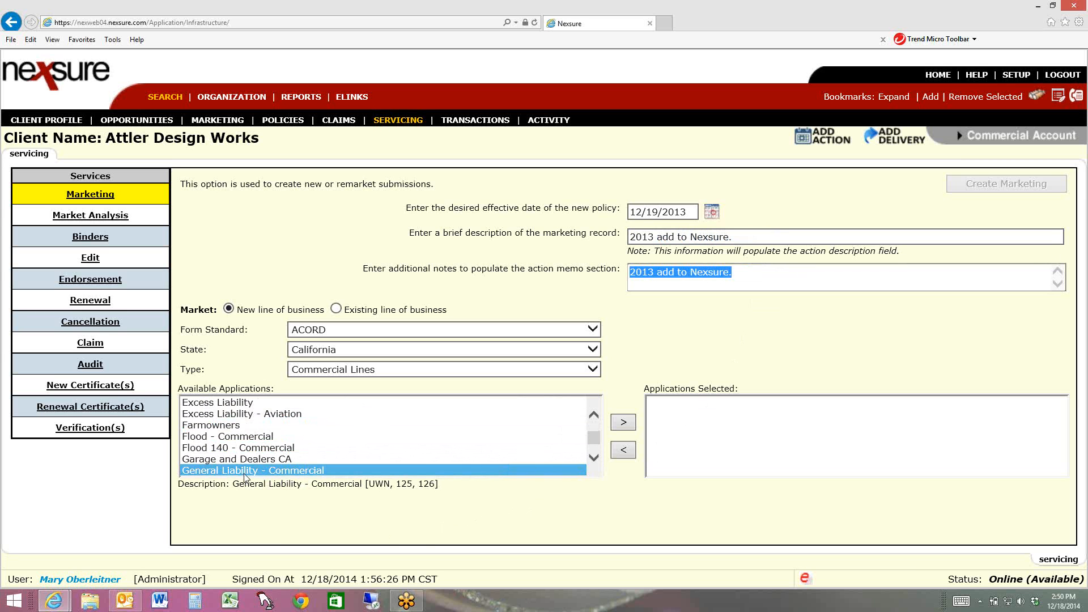
left_click(624, 423)
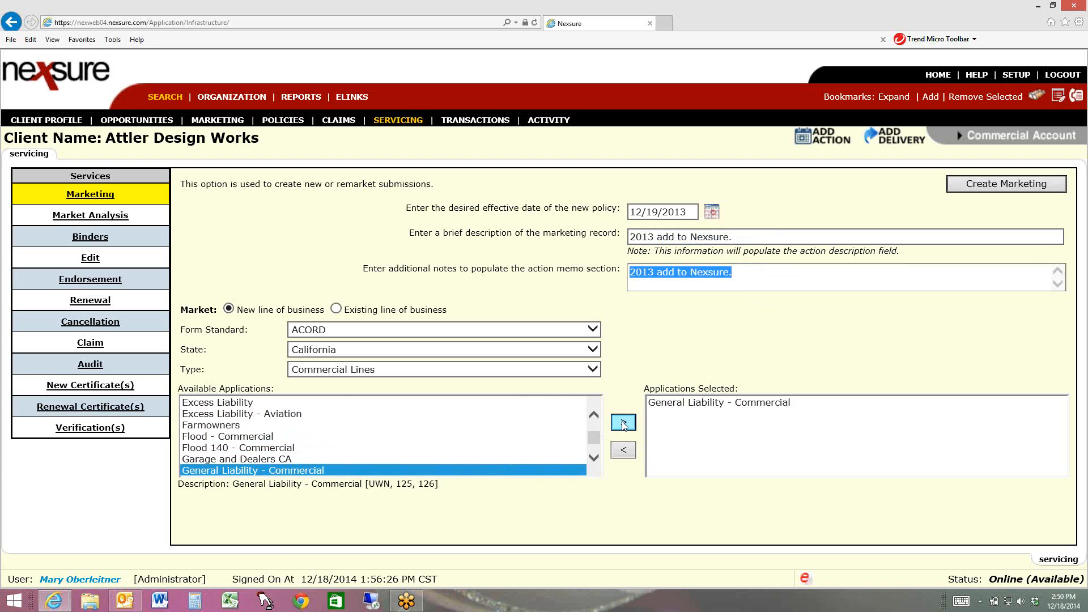
Add Property - Commercial to the selected applications and create the marketing record
left_click(339, 474)
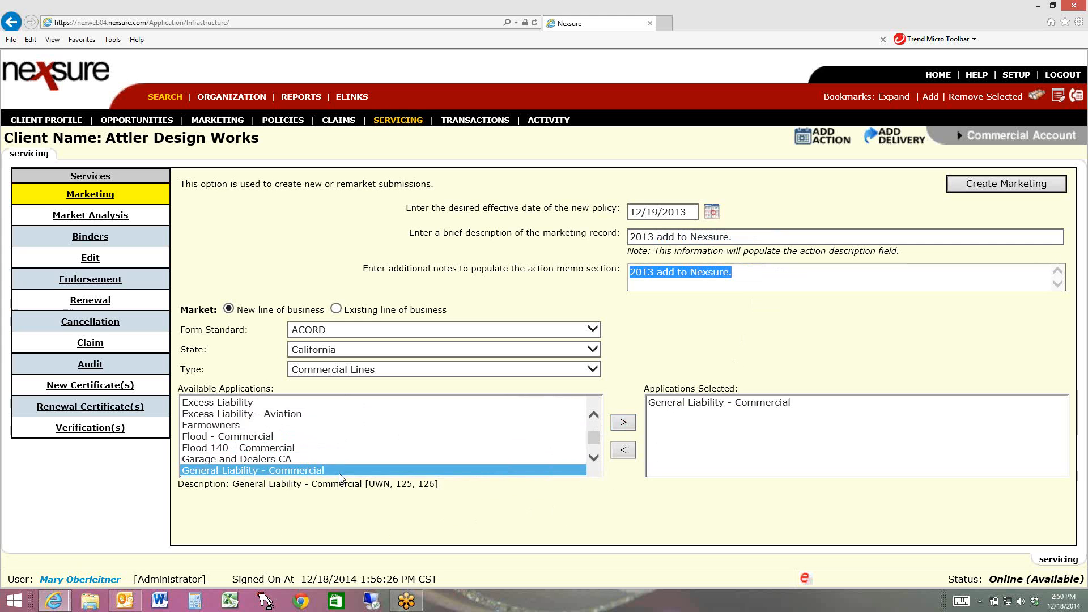
key("p")
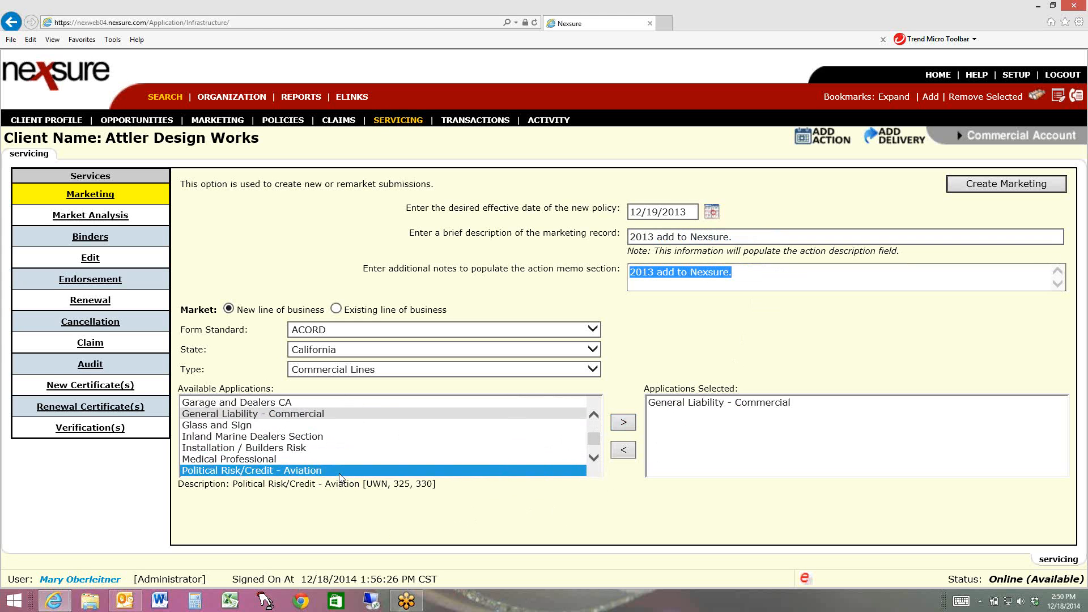
left_click(594, 458)
left_click(594, 456)
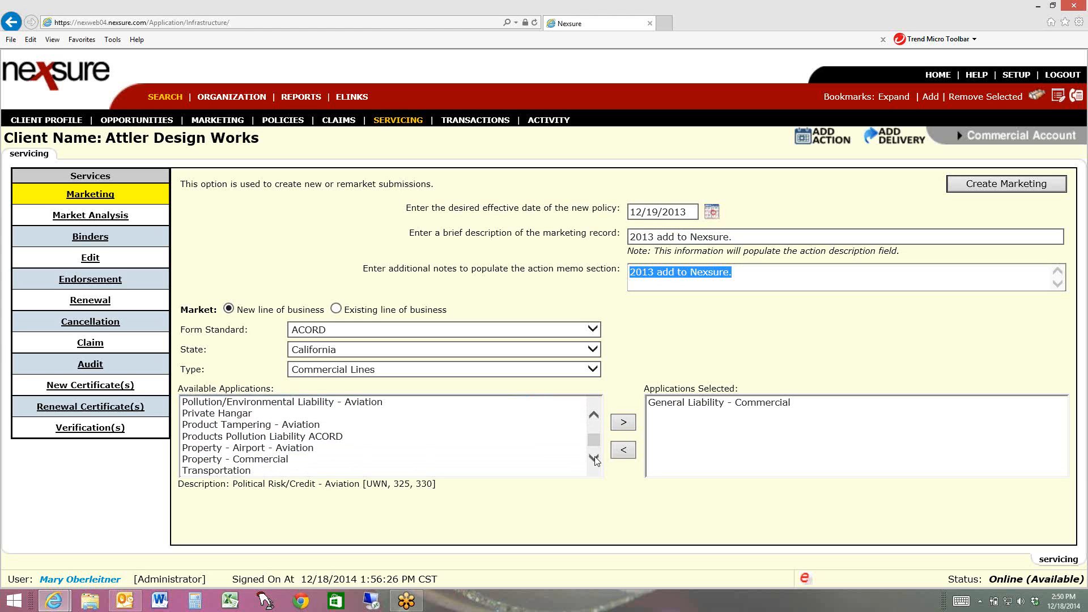
left_click(286, 460)
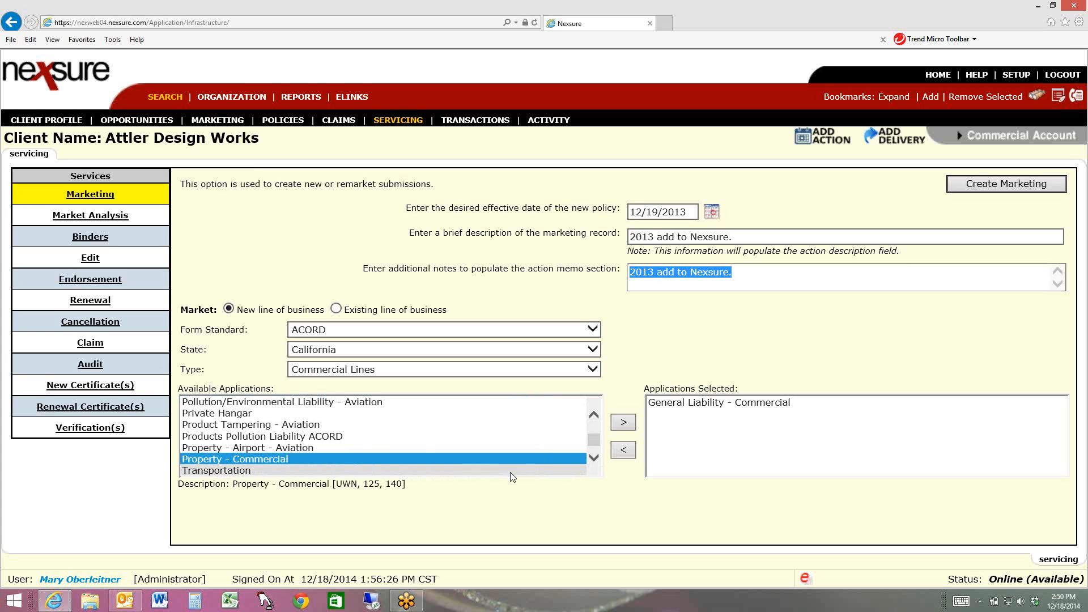
left_click(623, 422)
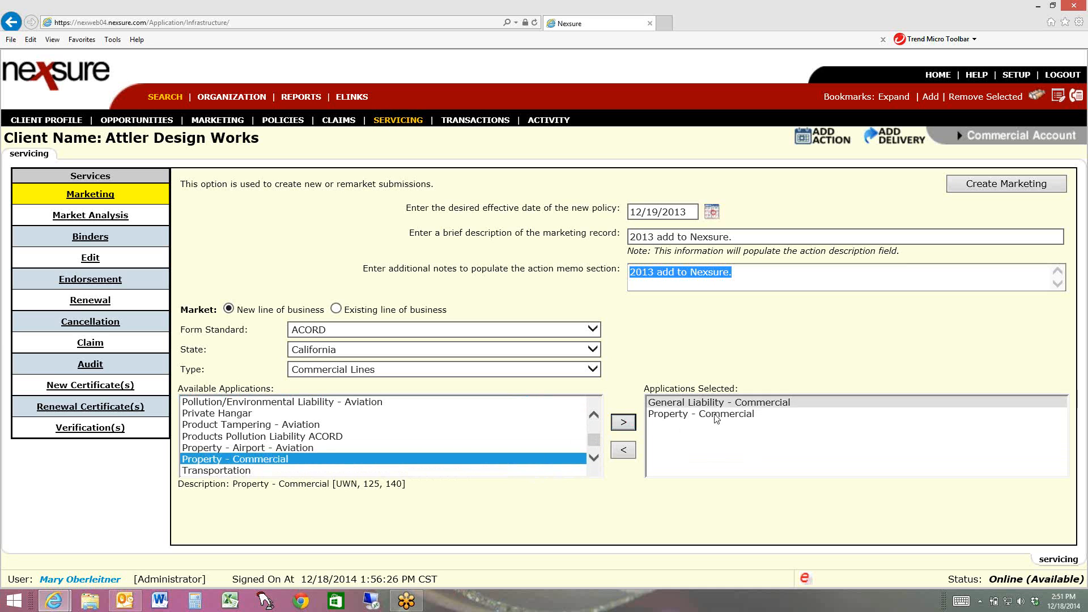
left_click(1019, 186)
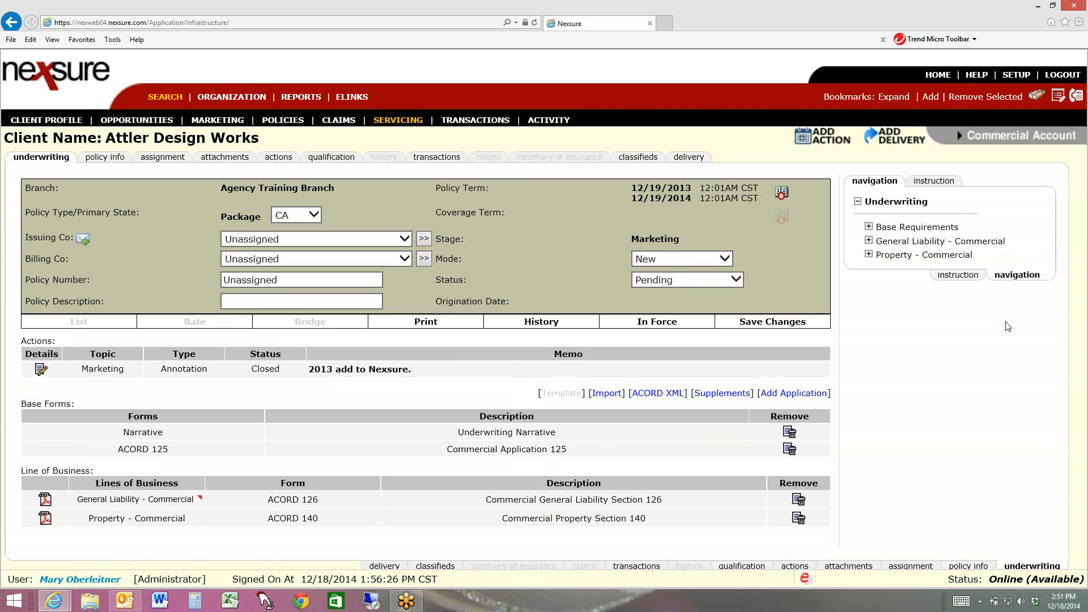
Assign Penn National Security Insurance Company as the issuing company and Penn National Insurance Companies as the billing company
left_click(301, 249)
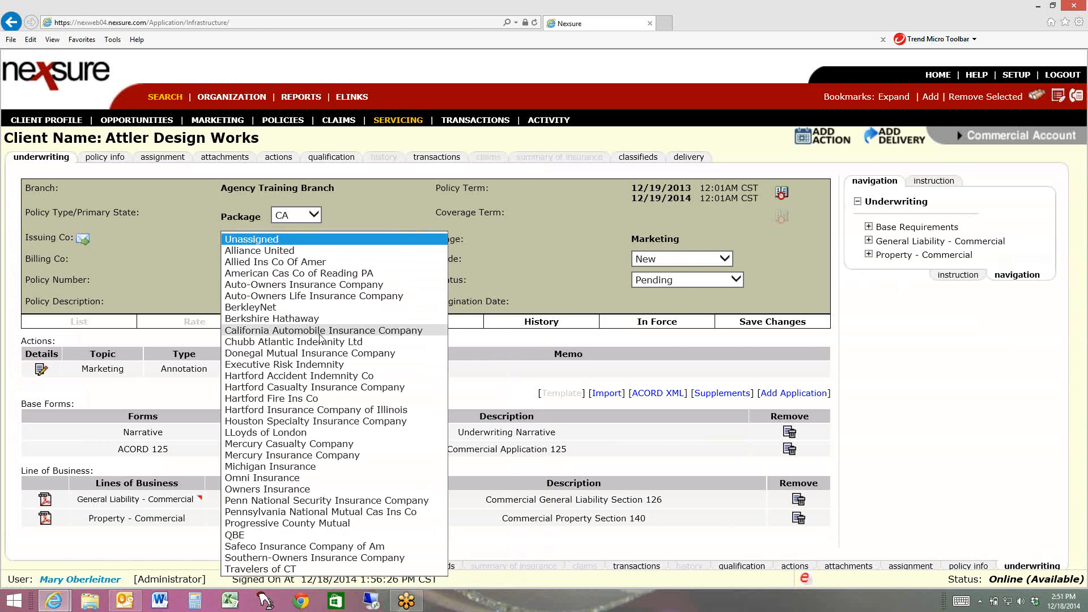
left_click(331, 501)
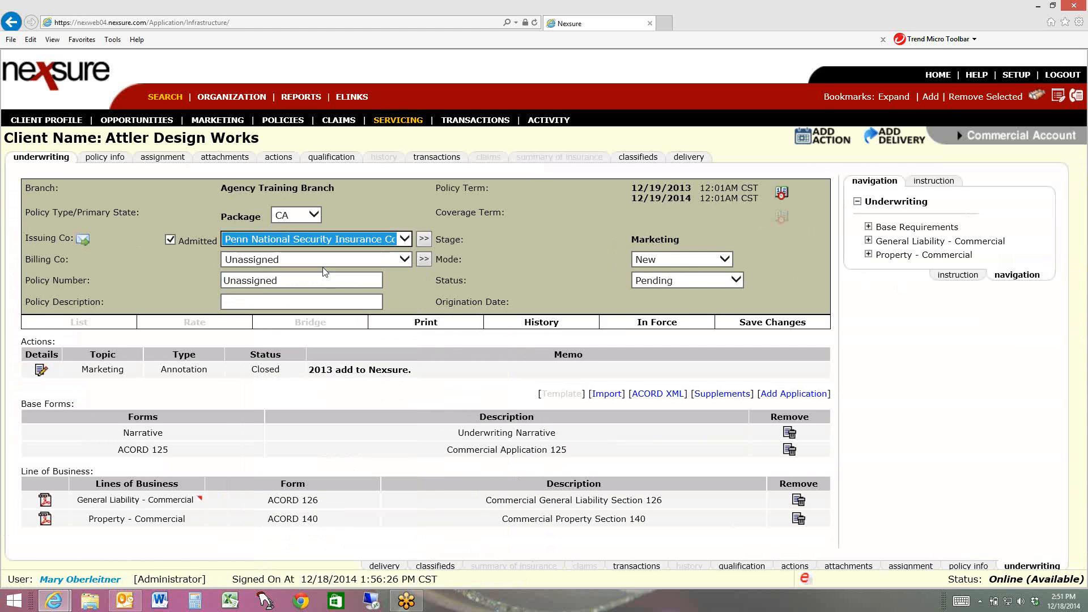
left_click(324, 268)
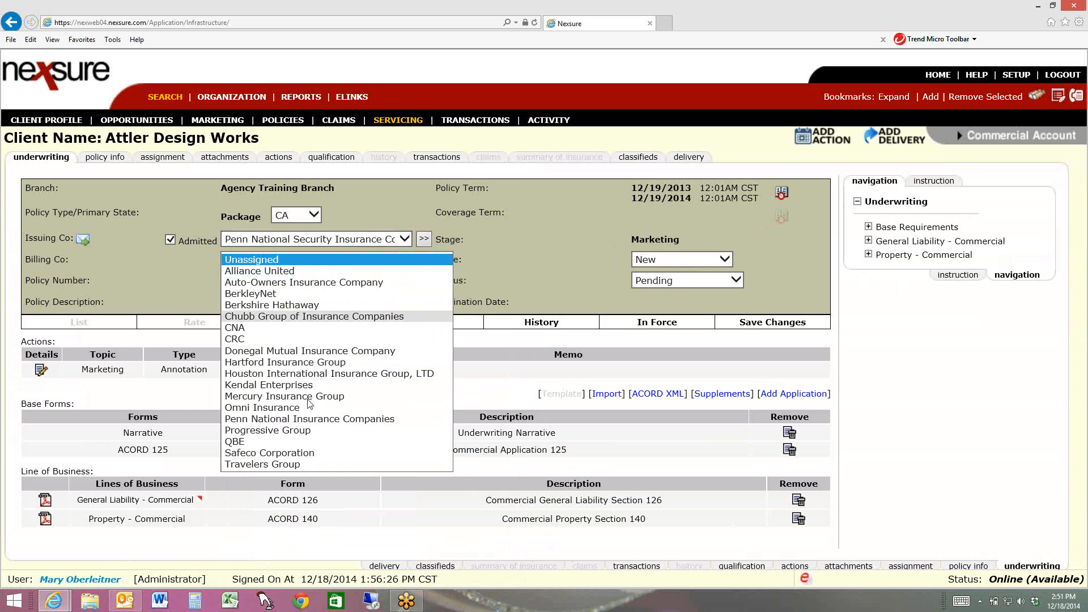
left_click(313, 420)
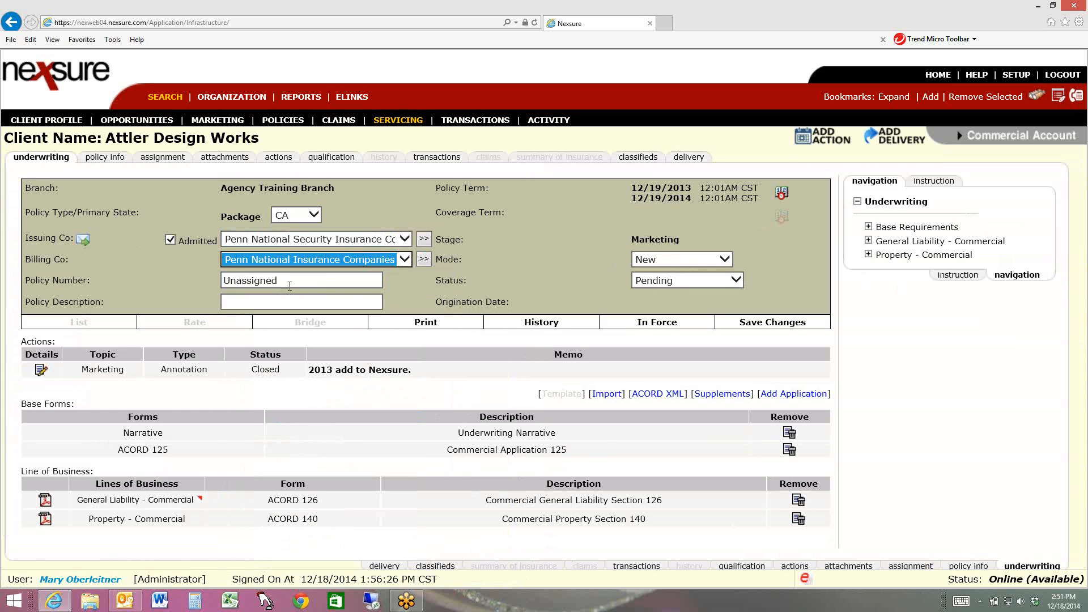
Enter the policy number and the description "Package Policy", and save the changes with the existing Policy Info commissions reset
double_click(249, 280)
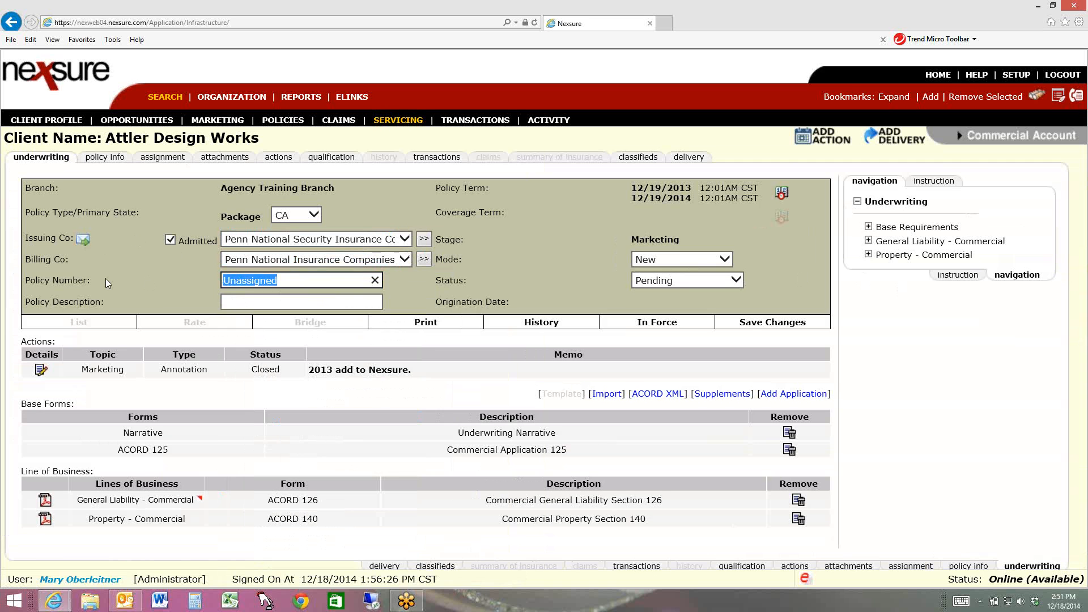
type("896235-13")
key("Tab")
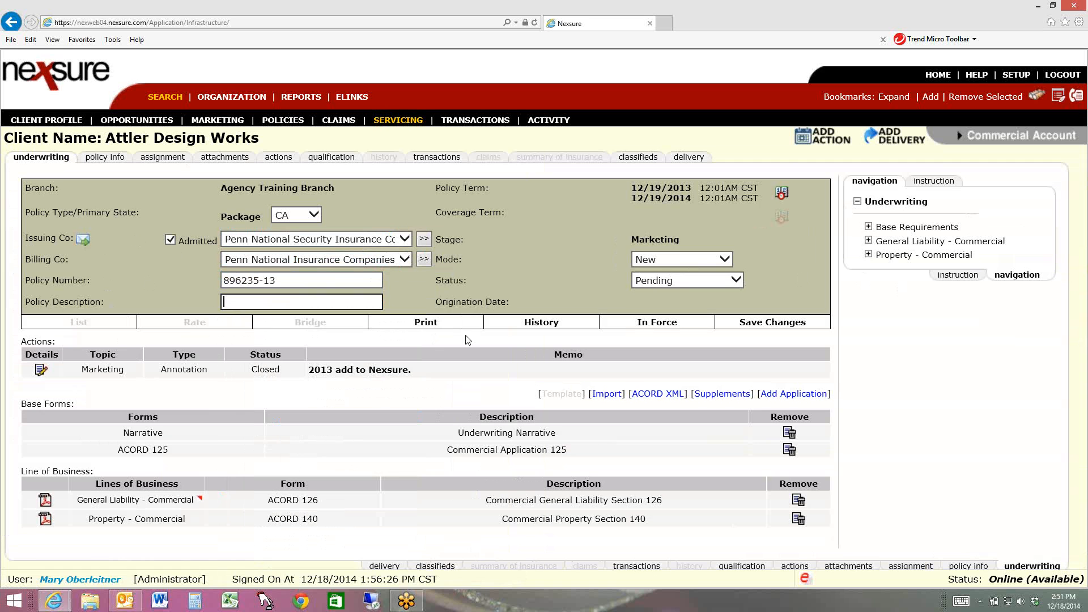
type("Package Policy")
left_click(772, 326)
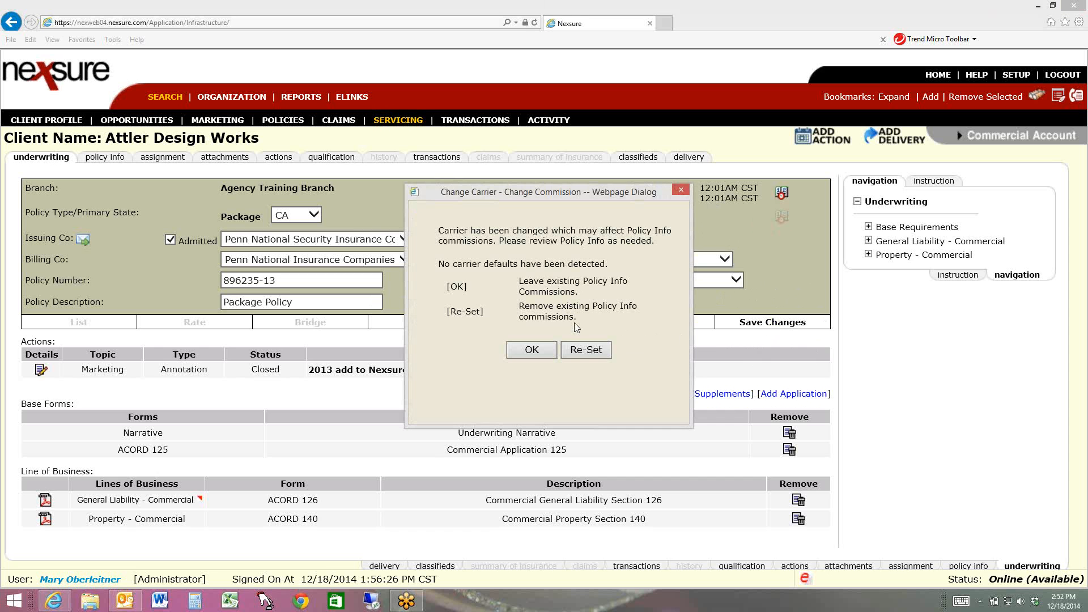
left_click(586, 351)
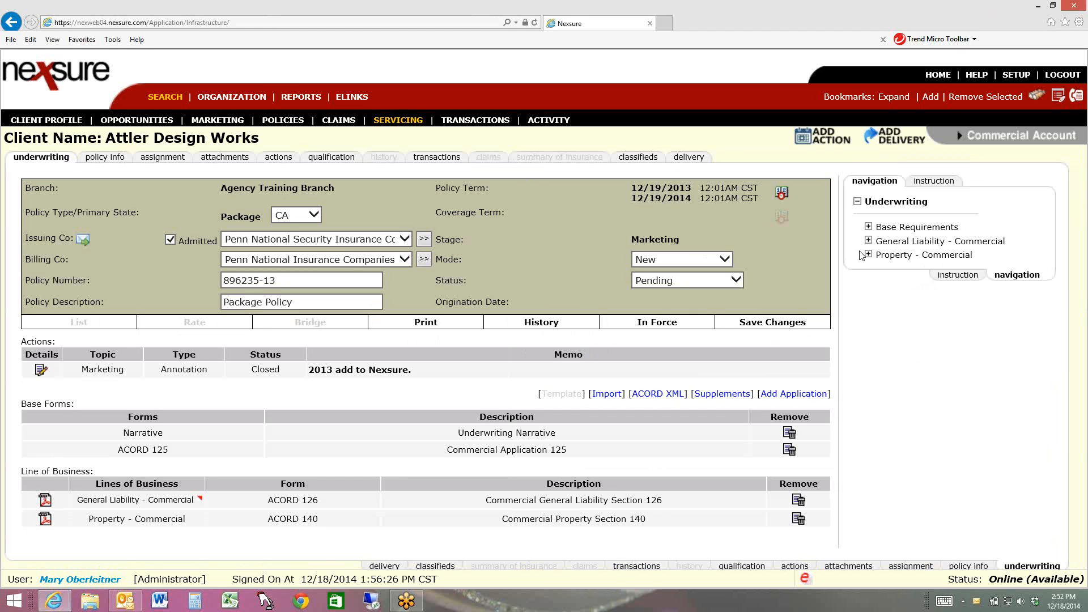
Prefill the ACORD 125 Premises Info with the client's existing location through the lookup
left_click(869, 228)
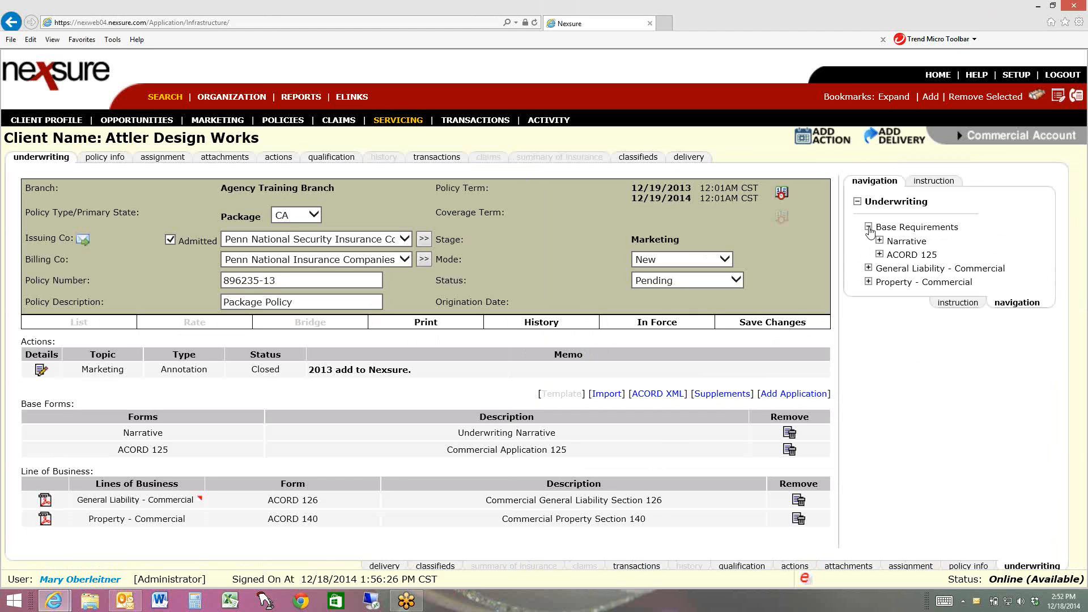
left_click(879, 255)
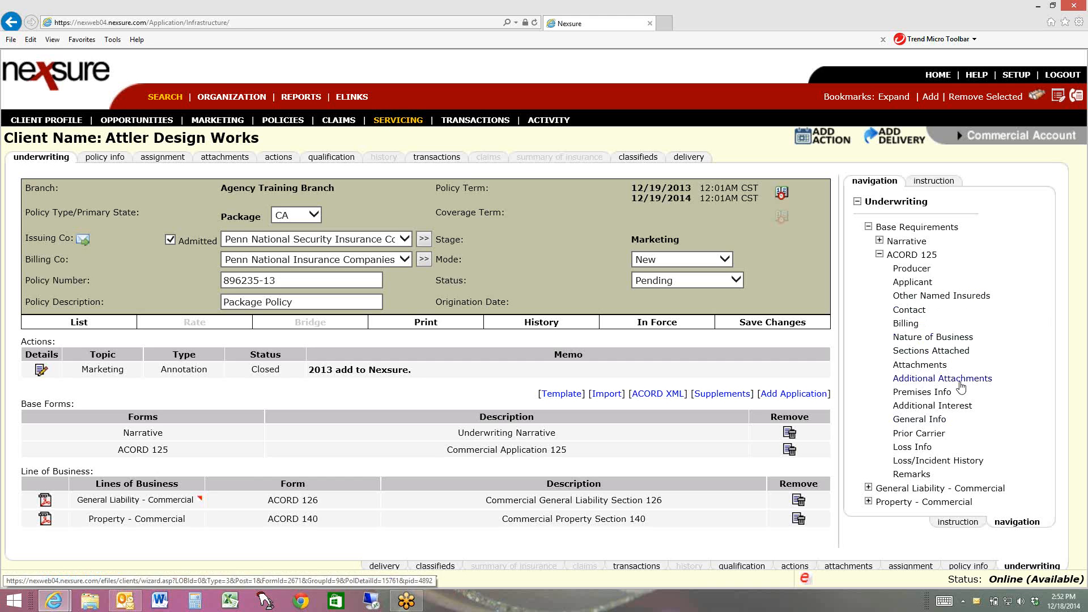
left_click(938, 393)
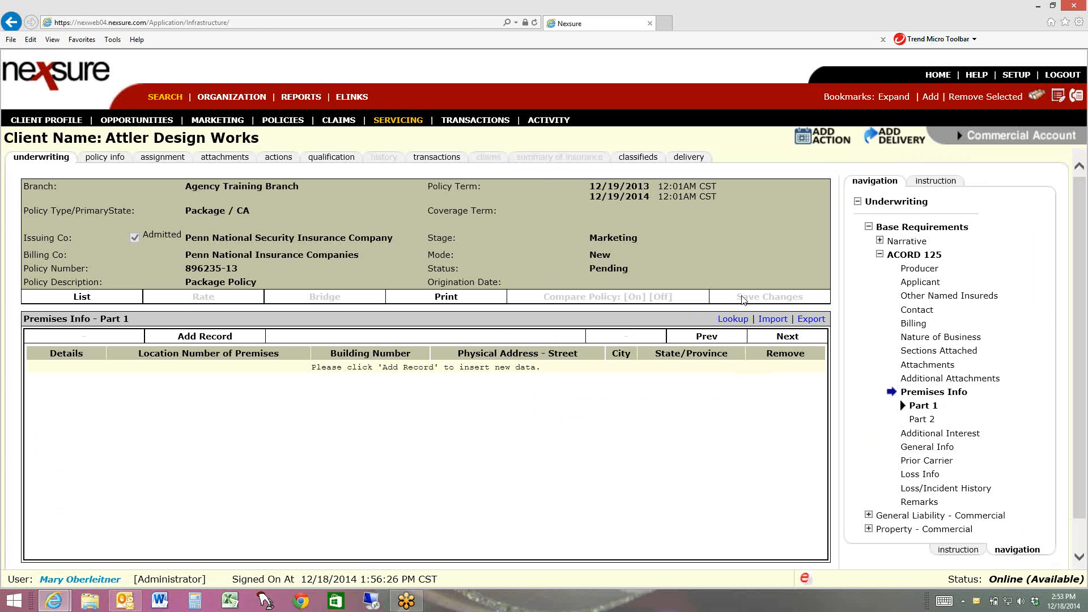
left_click(732, 319)
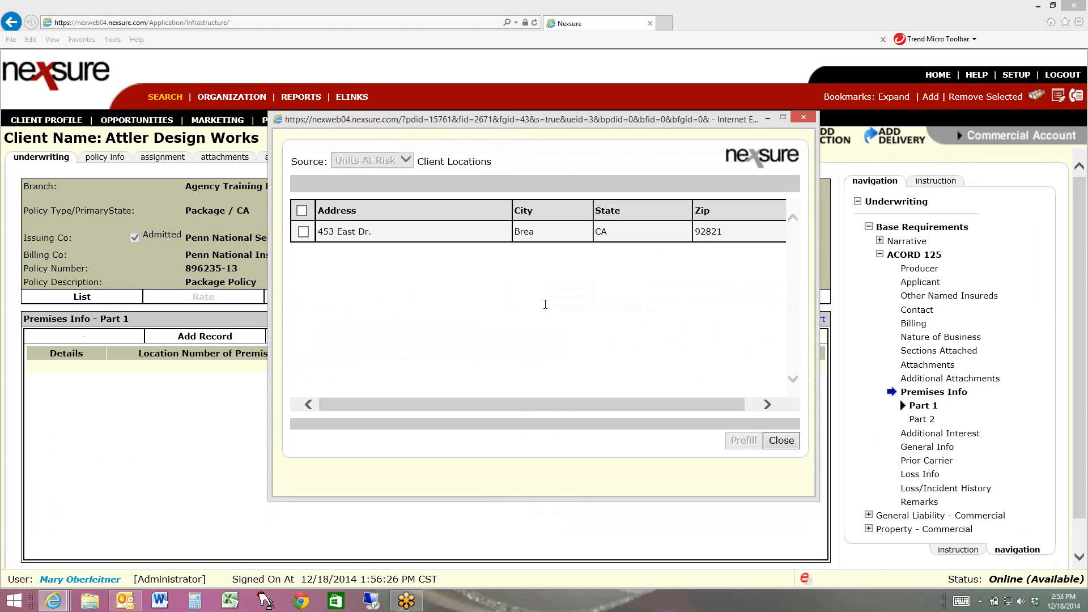
left_click(305, 235)
left_click(743, 441)
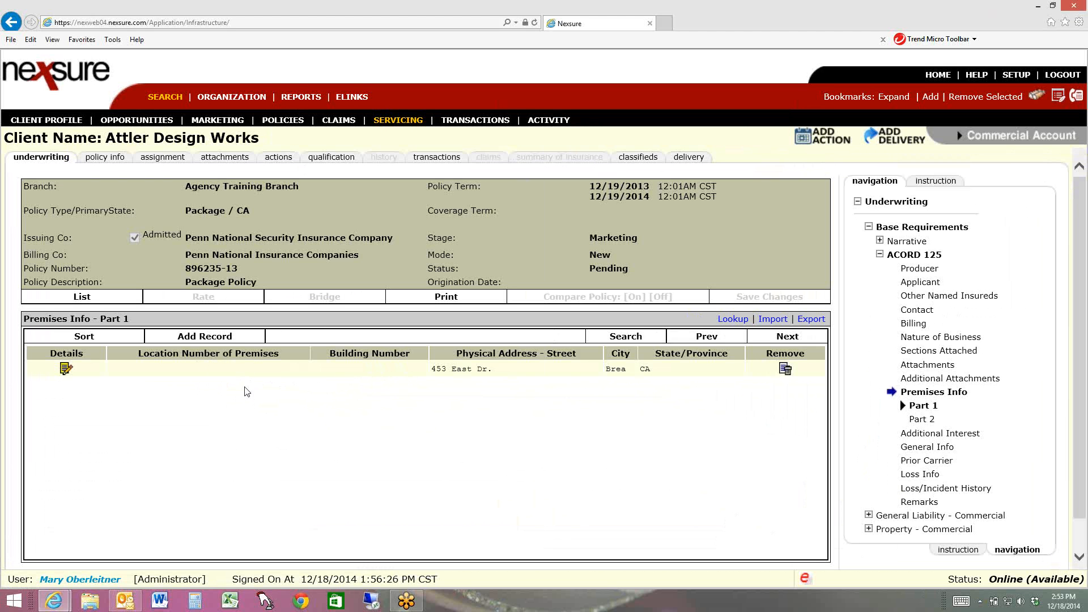
Set the premises record's location number to 1 and building number to 1, and return to its summary
left_click(66, 370)
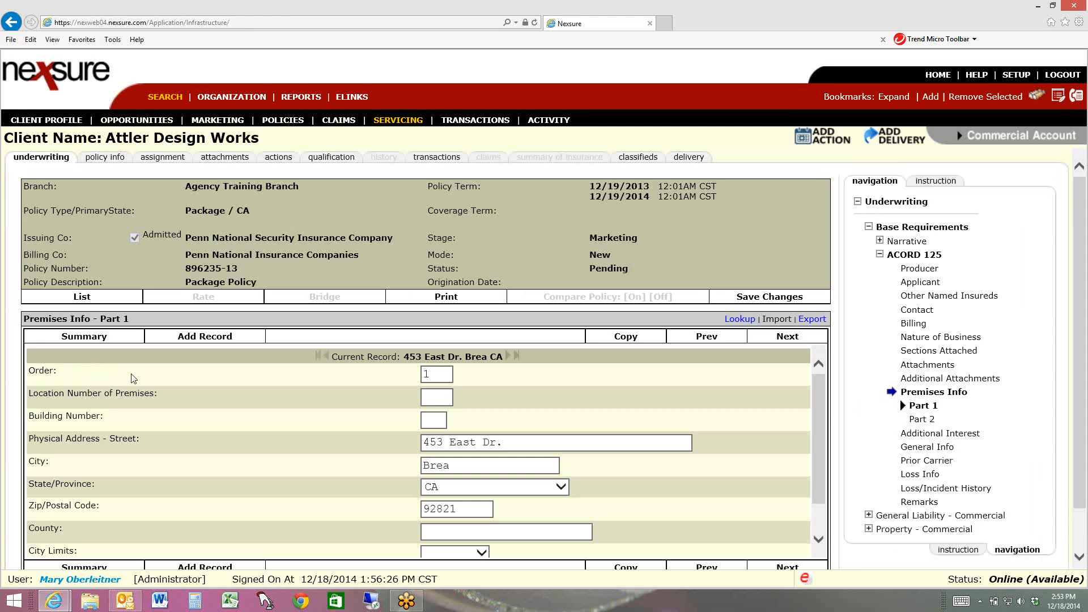
left_click(436, 397)
type("1")
left_click(430, 421)
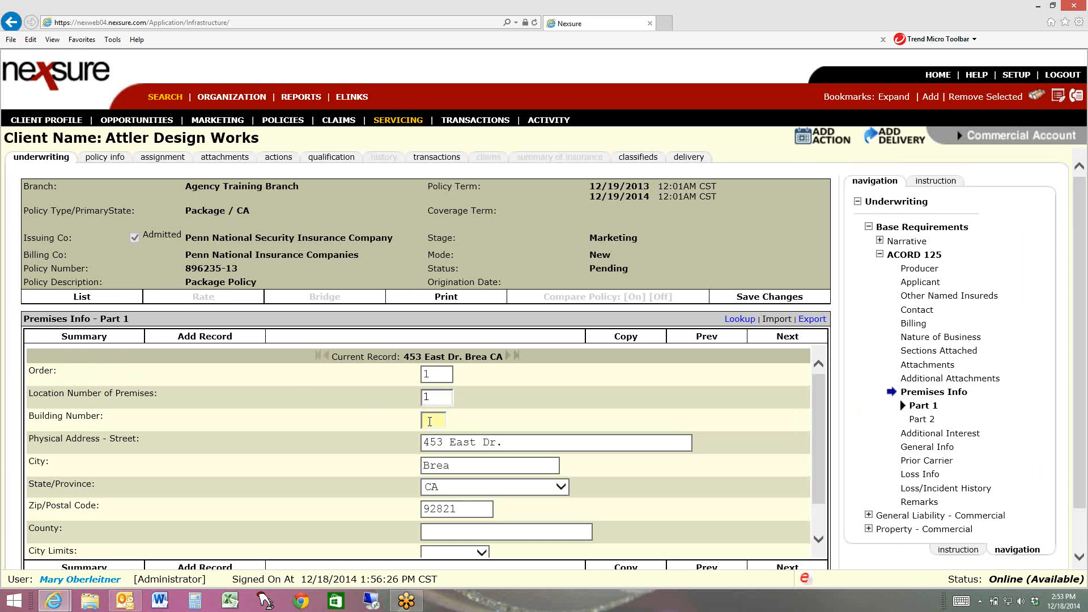
type("1")
left_click(84, 339)
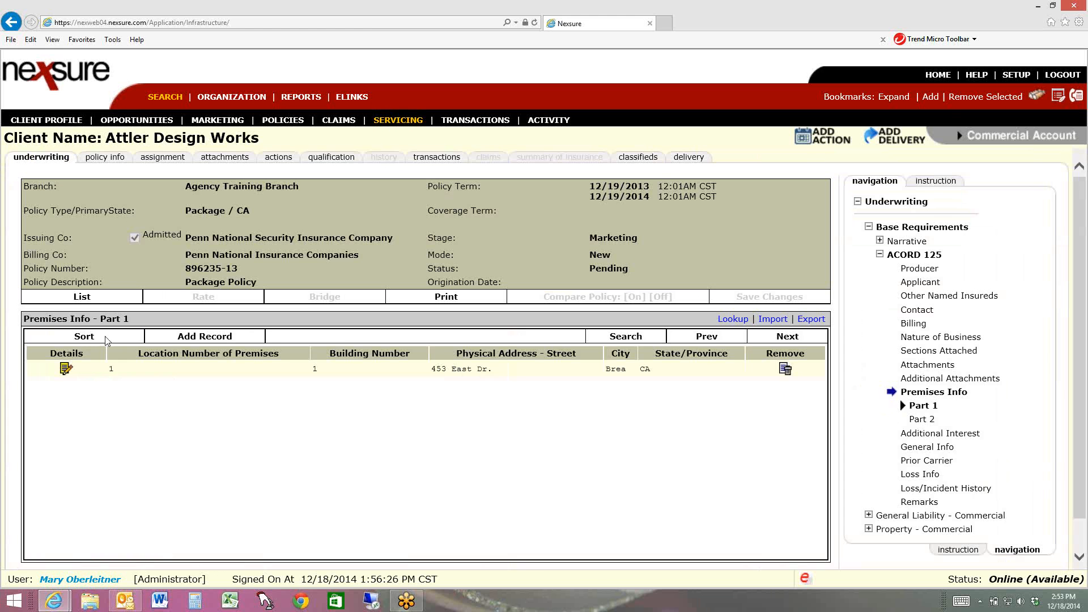
Populate the General Liability ACORD 126 from the saved template "Const-1m/3m" and close the template window
left_click_drag(1081, 336, 1075, 434)
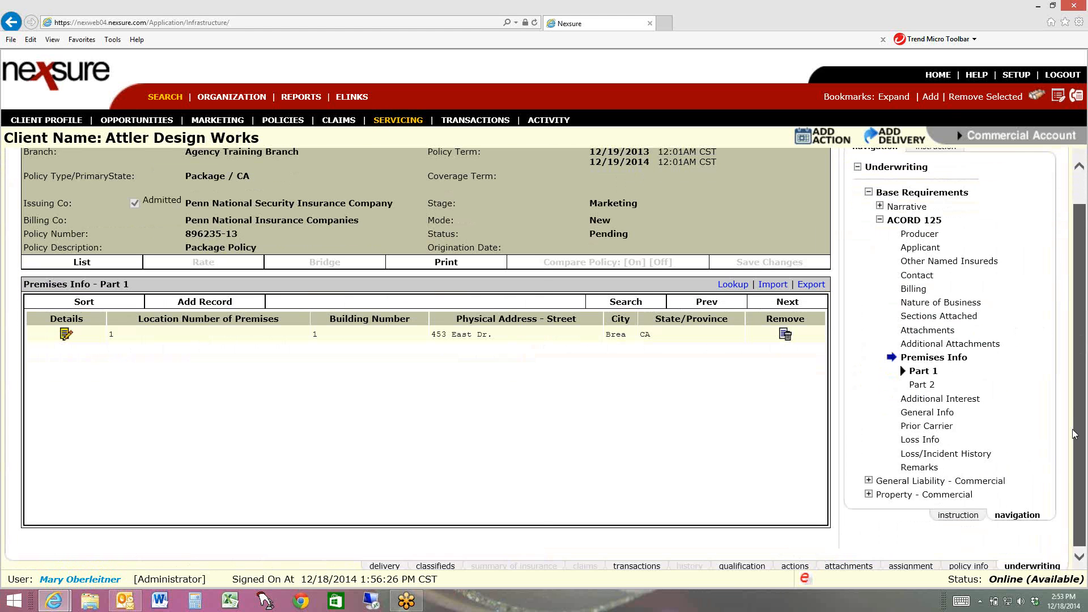
left_click_drag(1075, 434, 1080, 261)
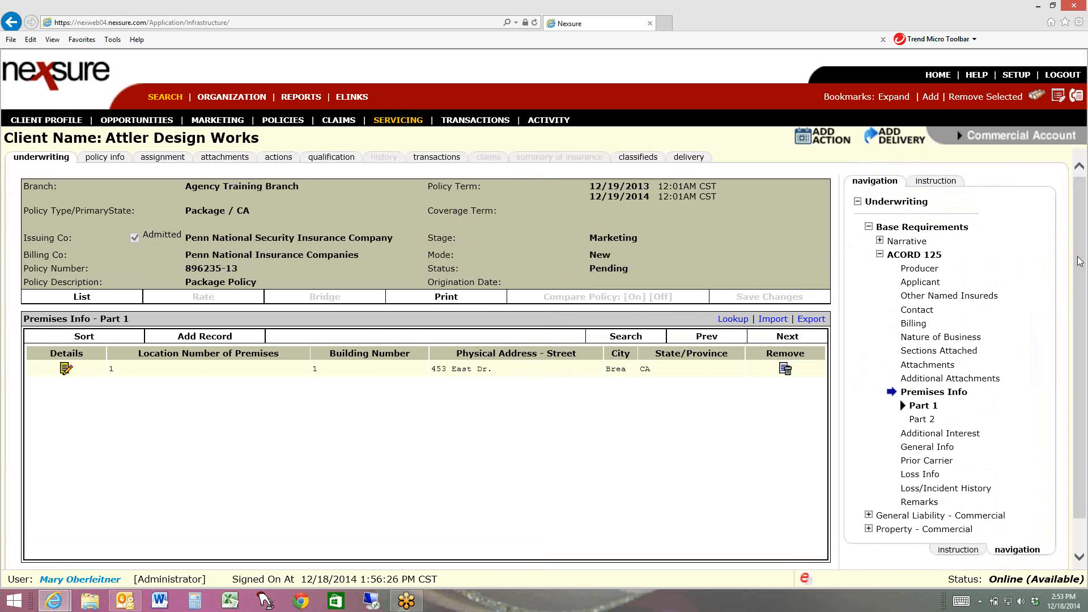
left_click(879, 206)
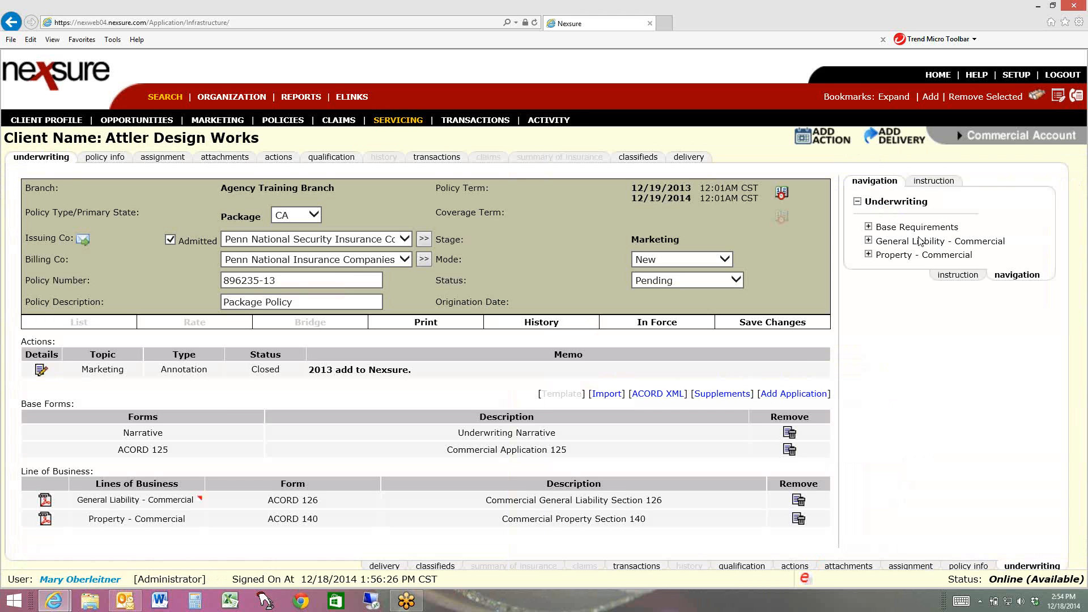
left_click(869, 241)
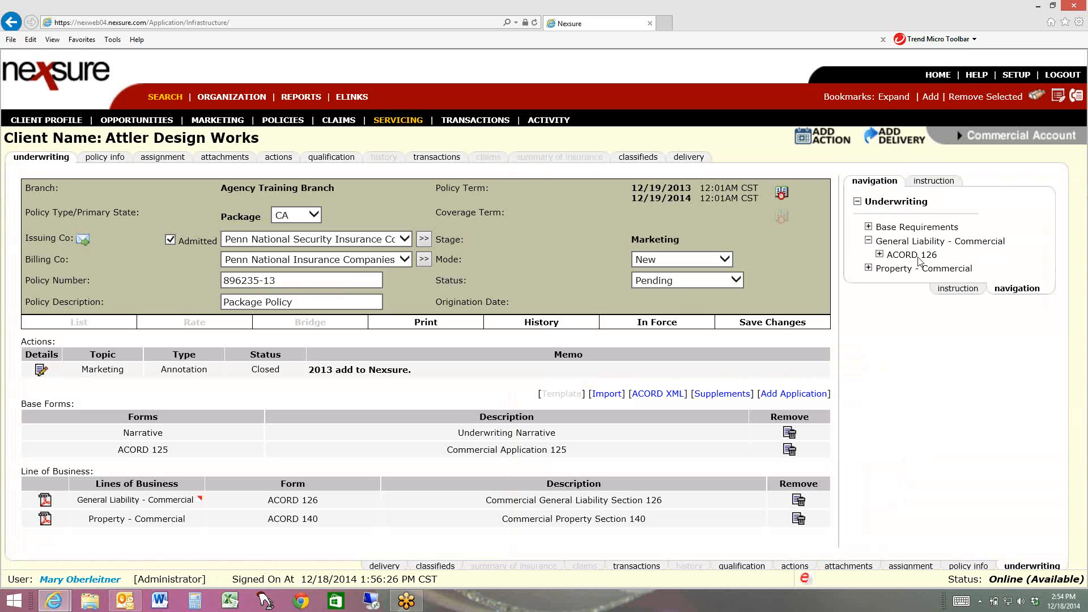
left_click(879, 255)
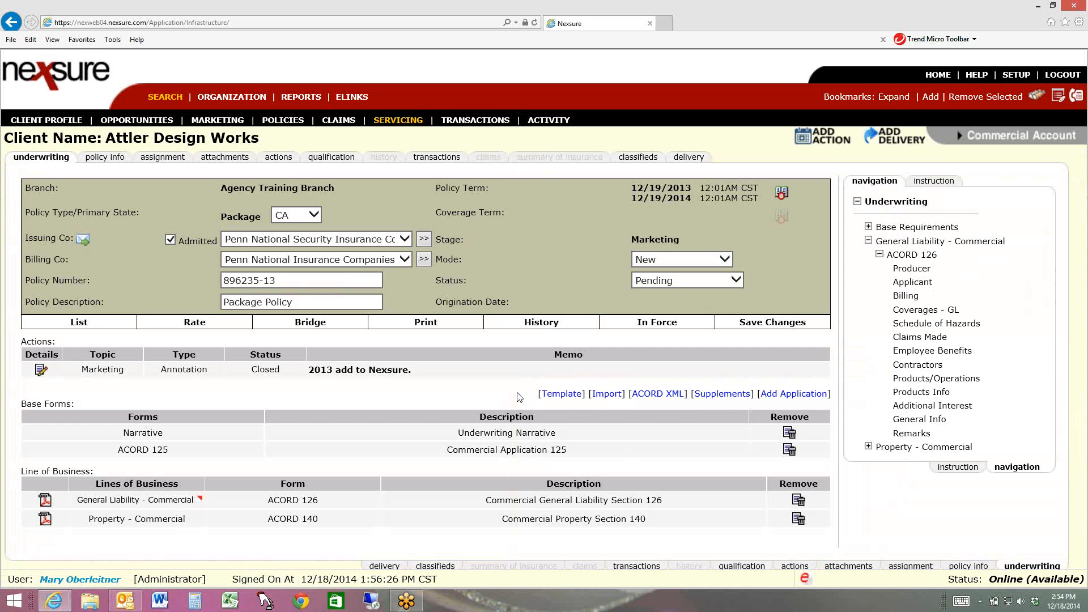
left_click(561, 394)
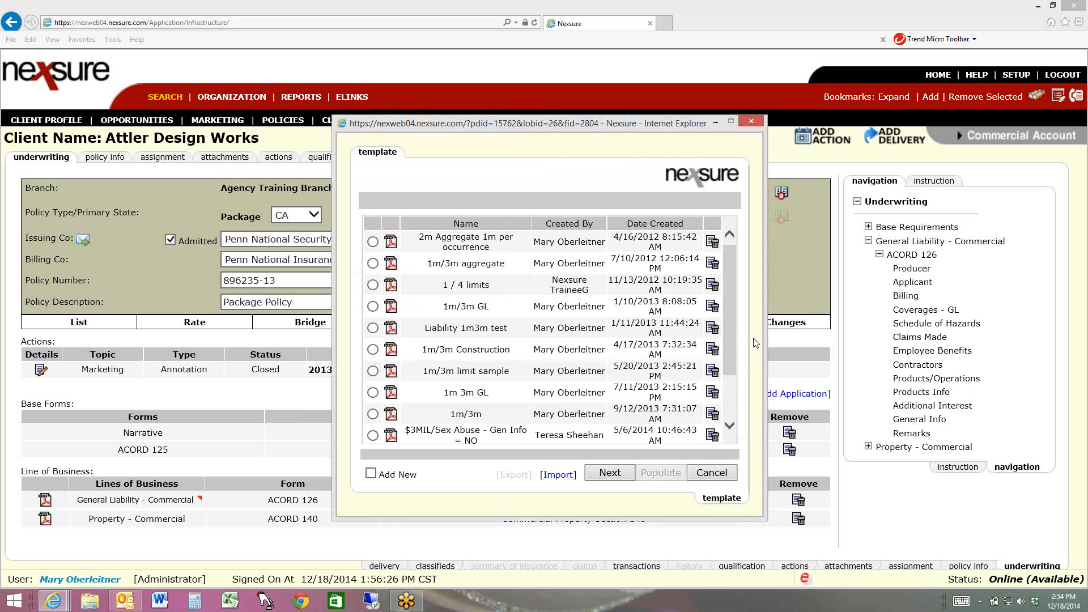
left_click_drag(727, 341, 738, 416)
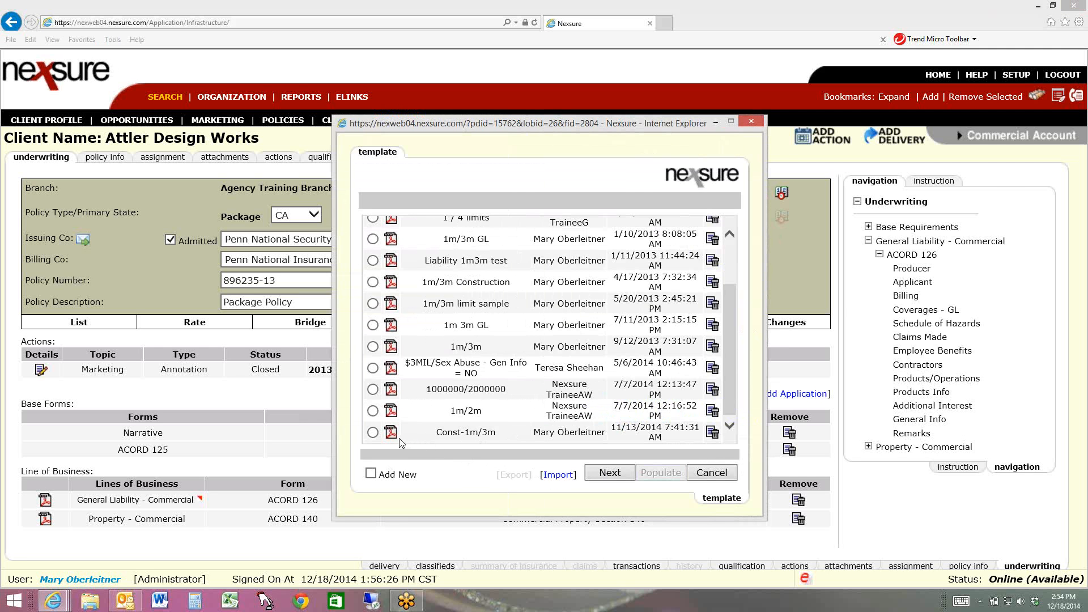
left_click(372, 410)
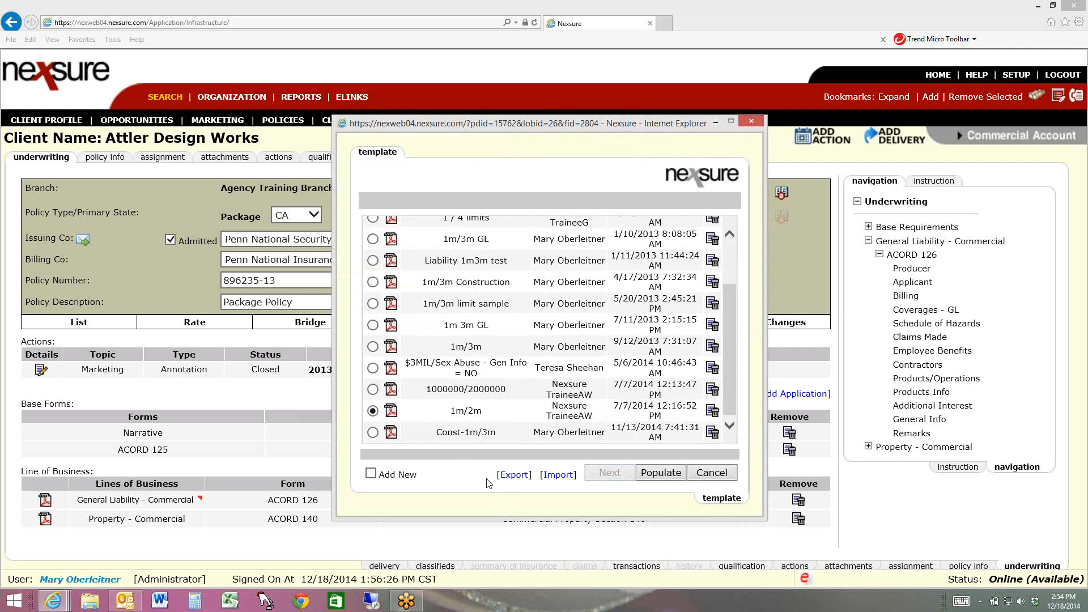
left_click(372, 432)
left_click(654, 478)
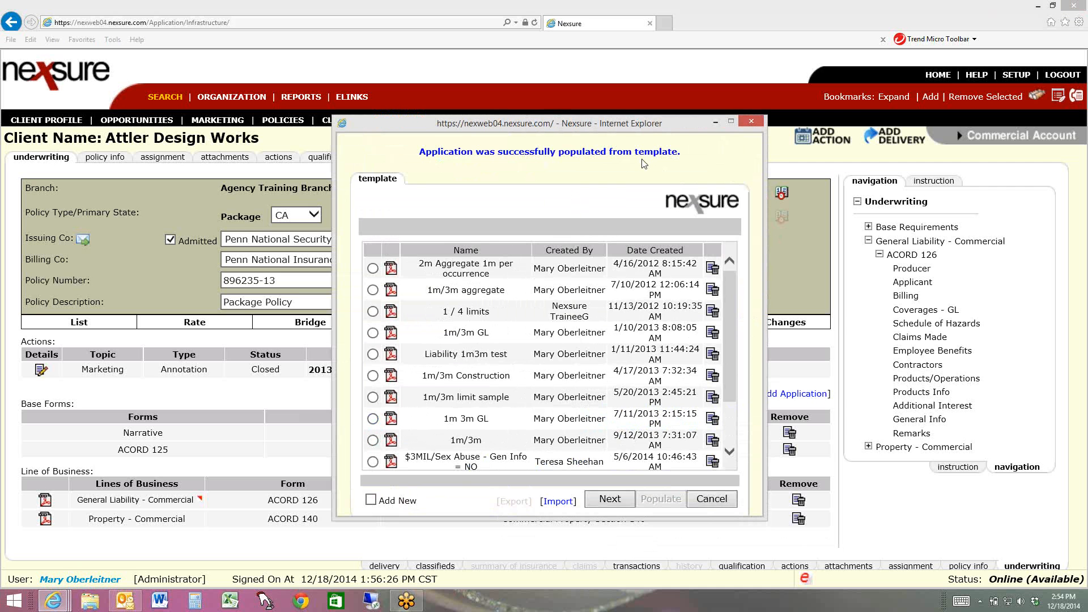
left_click(751, 123)
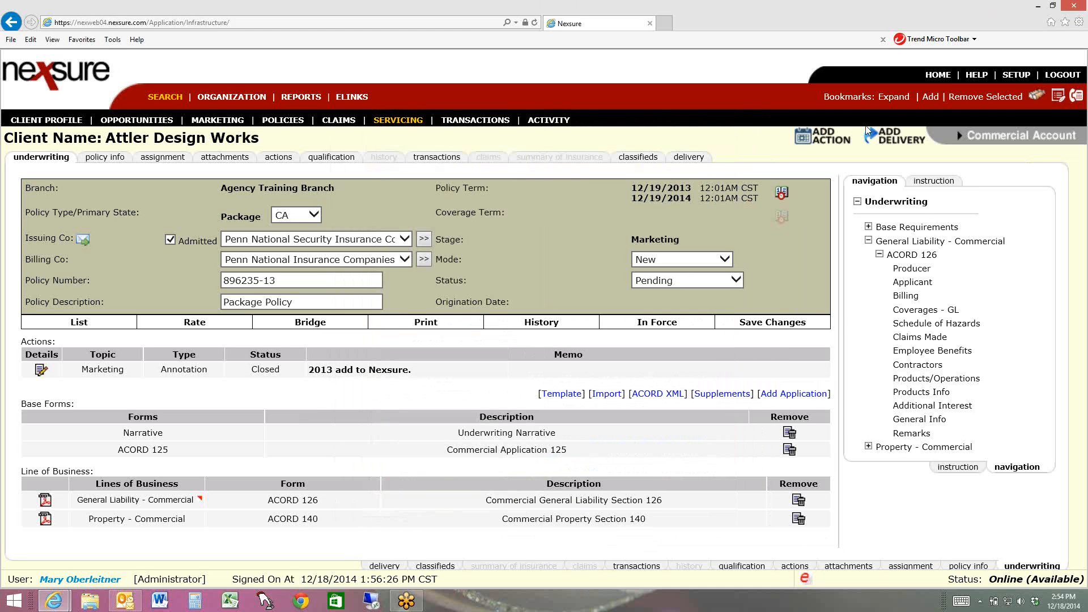
Populate the Commercial Property ACORD 140 from the saved template "Property 1 Location" and close the template window
left_click(868, 447)
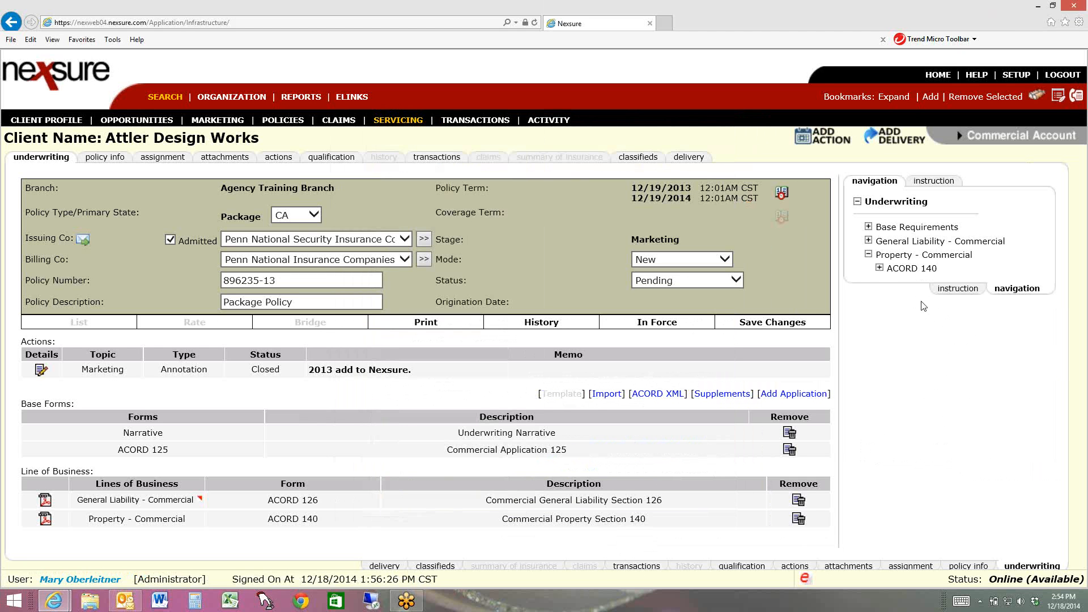
left_click(879, 269)
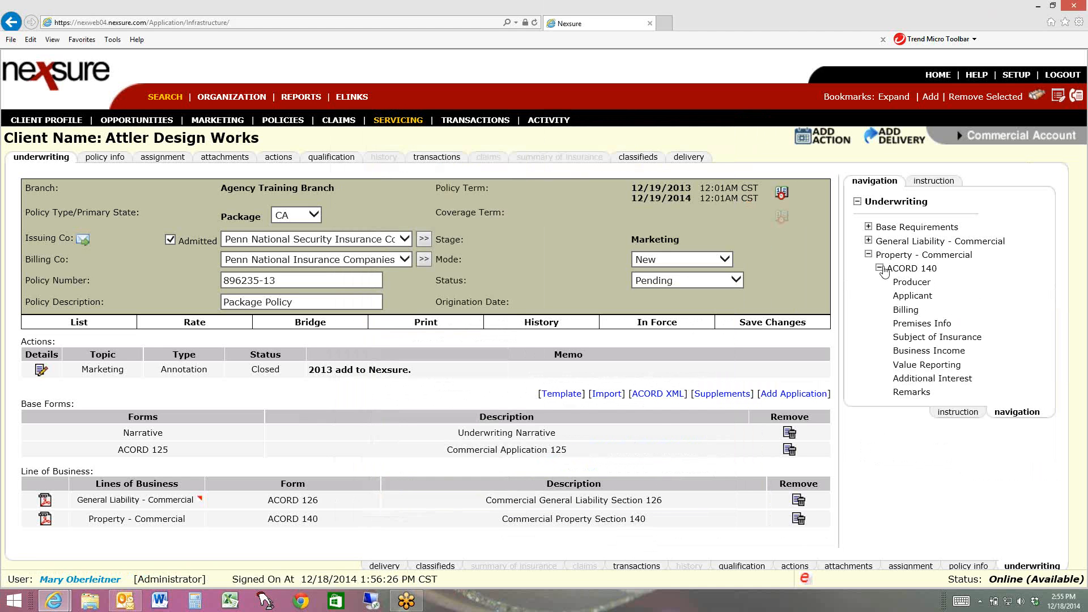
left_click(574, 397)
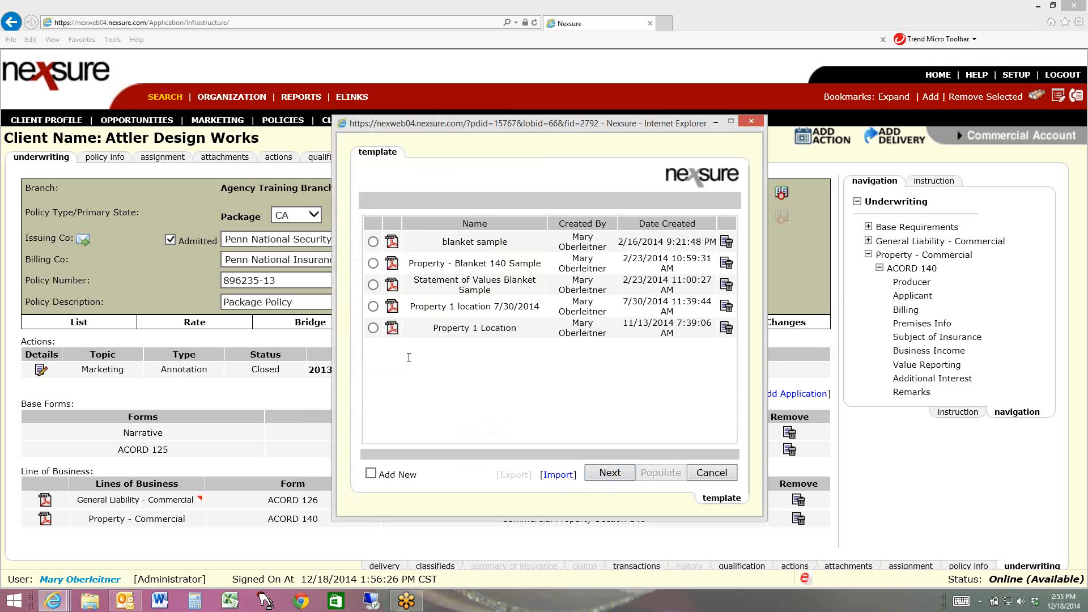
left_click(373, 327)
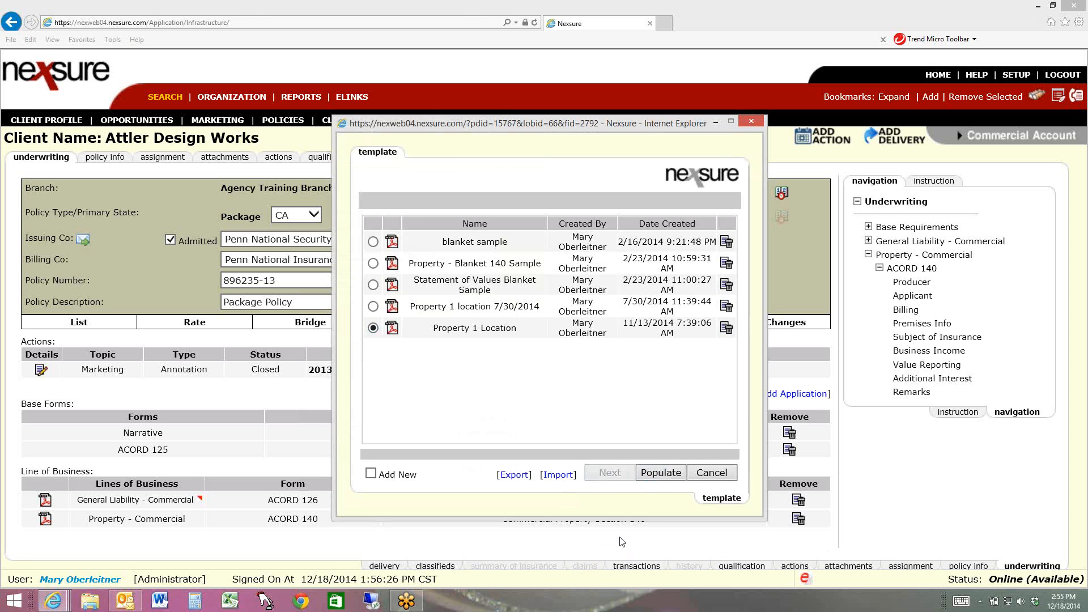
left_click(660, 473)
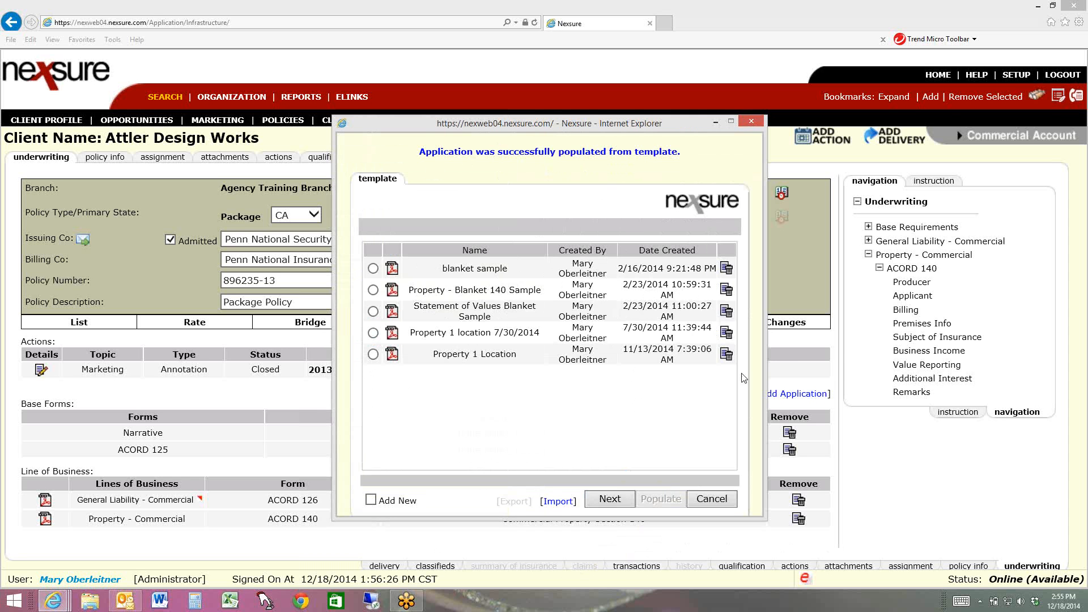
left_click(711, 499)
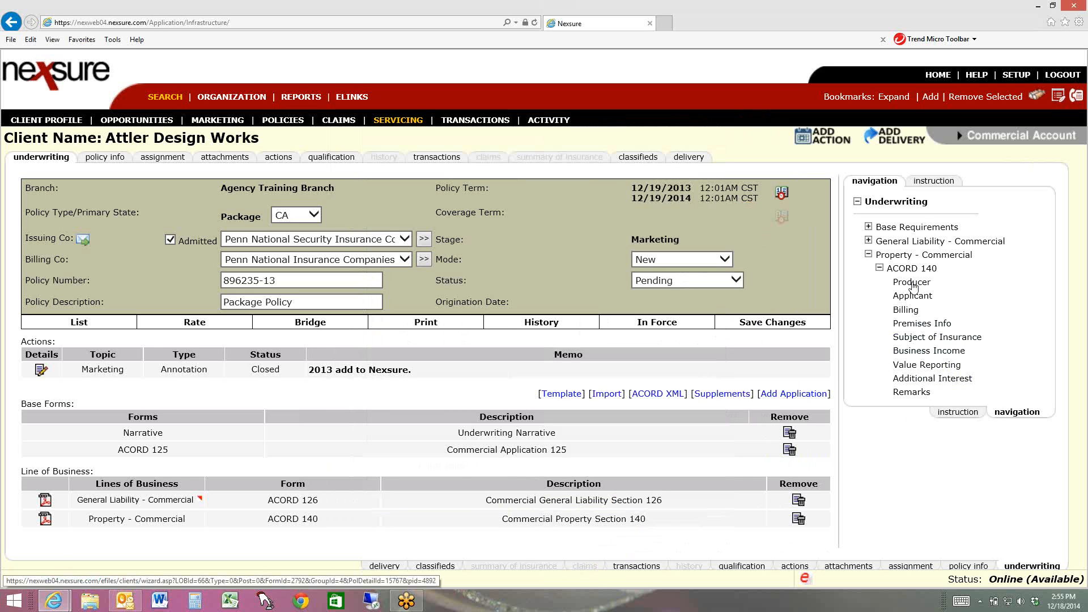
Prefill the ACORD 140 premises location from the base form's location 1, building 1, and open the Subject of Insurance summary
left_click(922, 323)
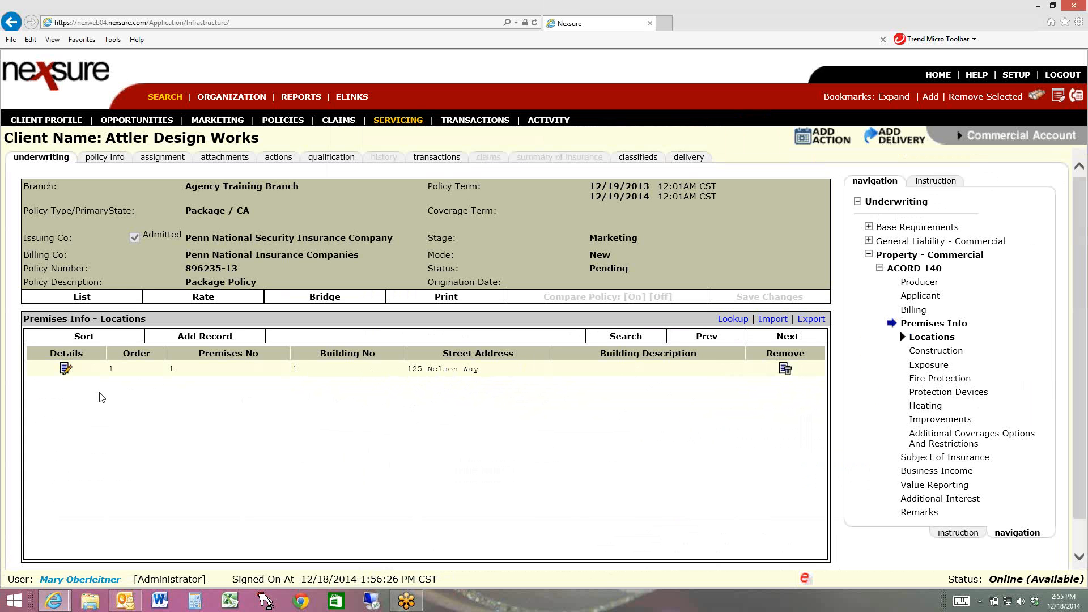
left_click(65, 369)
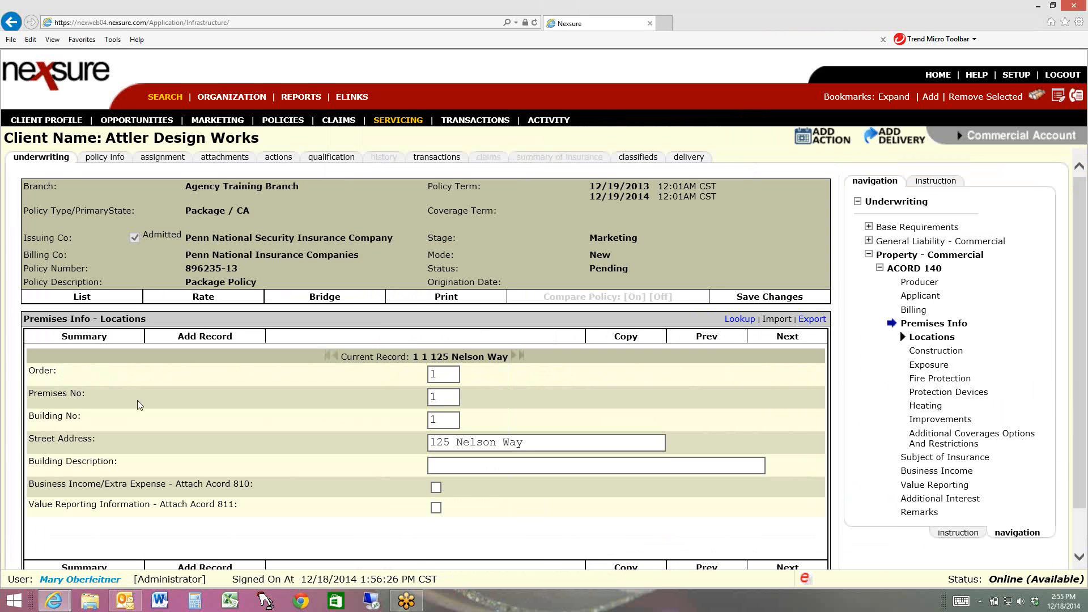
left_click(739, 319)
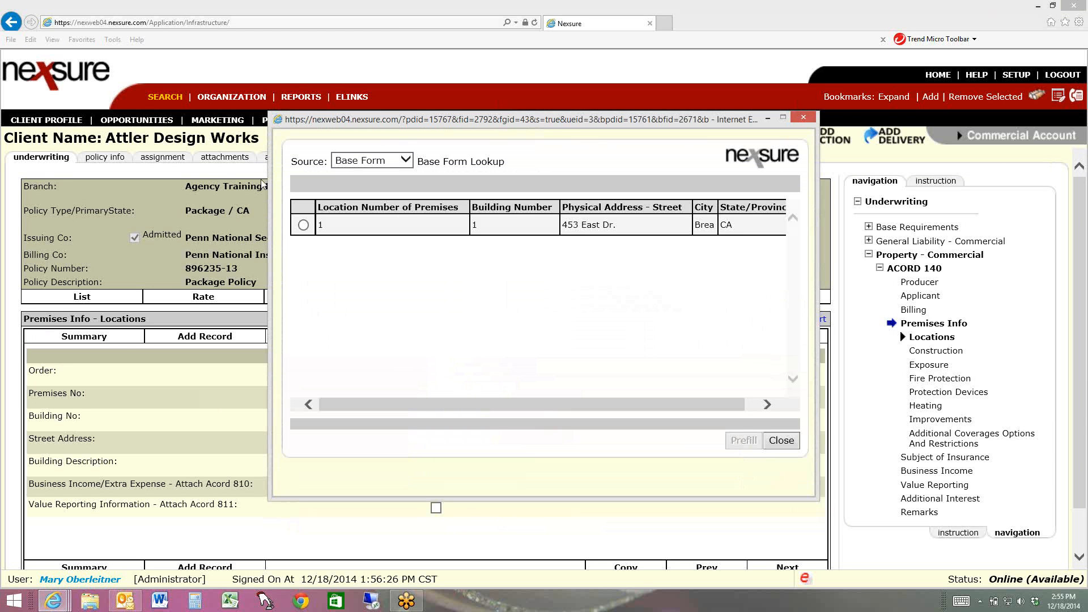
left_click(303, 225)
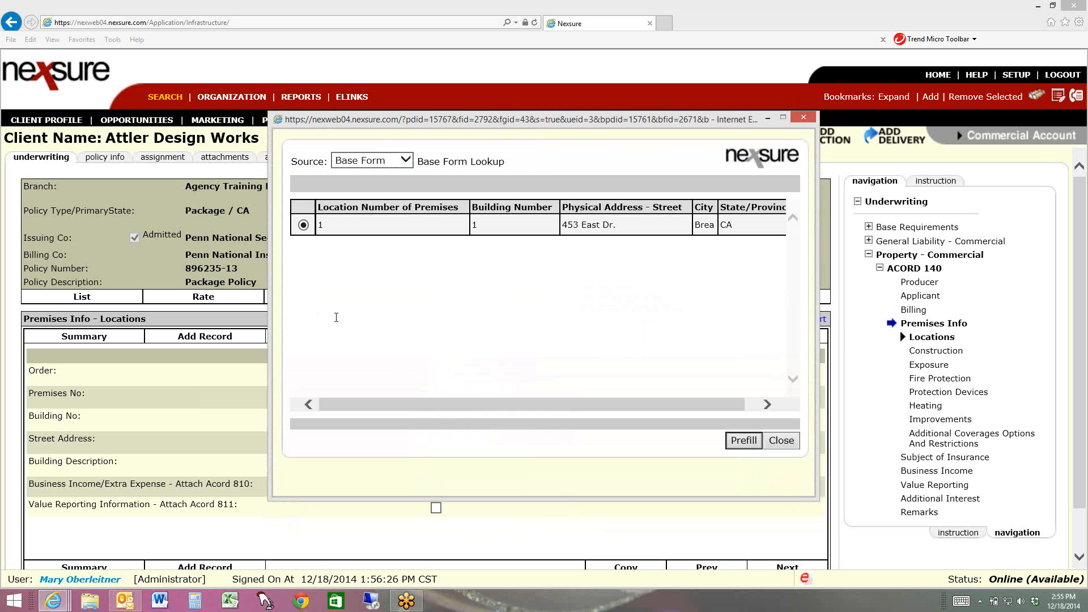
left_click(757, 441)
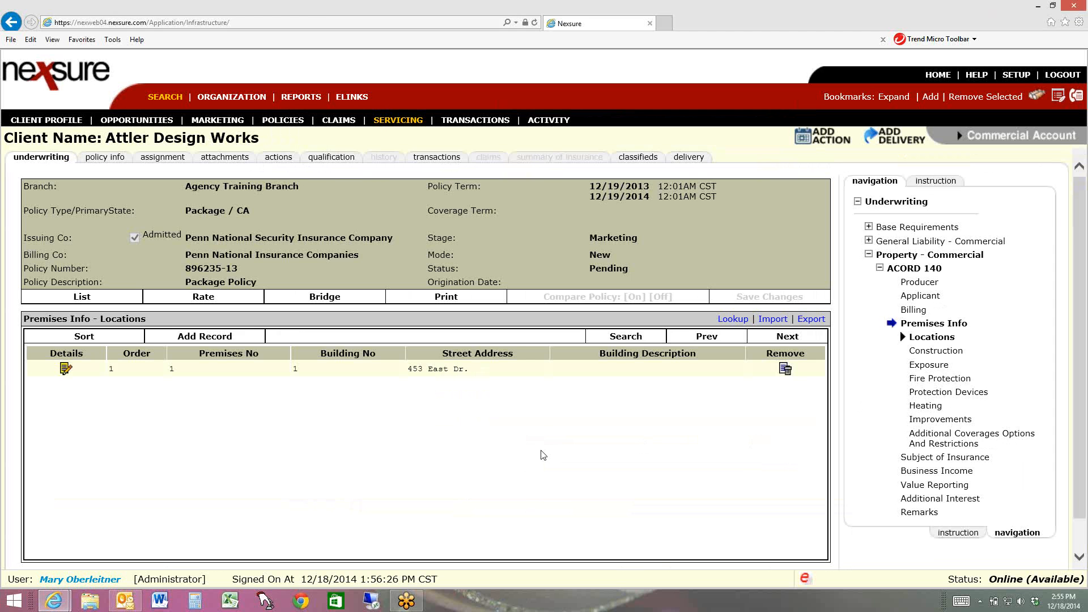
left_click(924, 459)
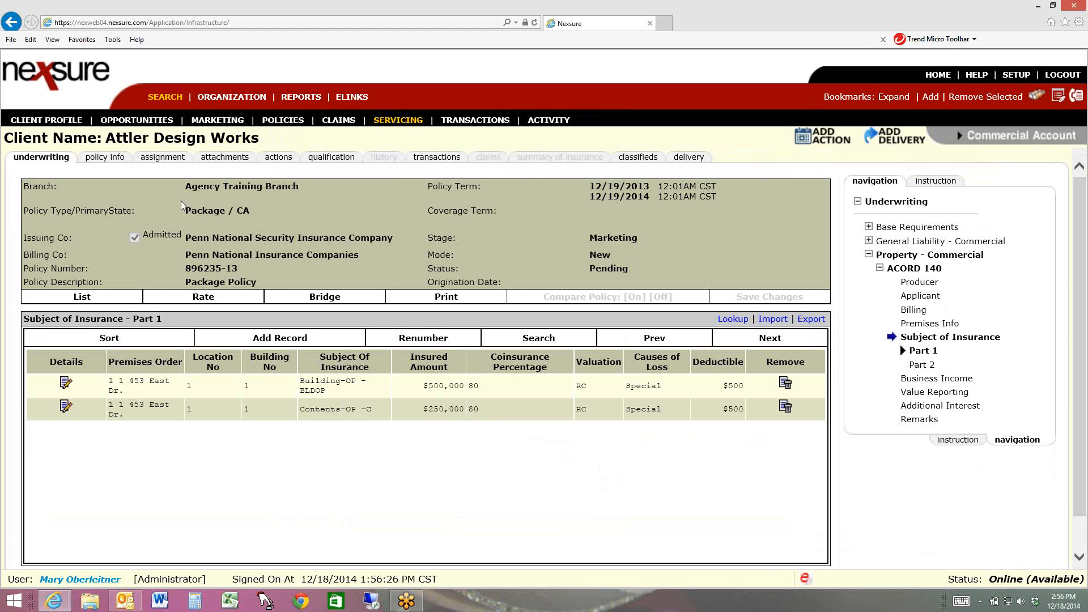
Change the bill method in the policy info's Miscellaneous section to Agency Bill
left_click(121, 175)
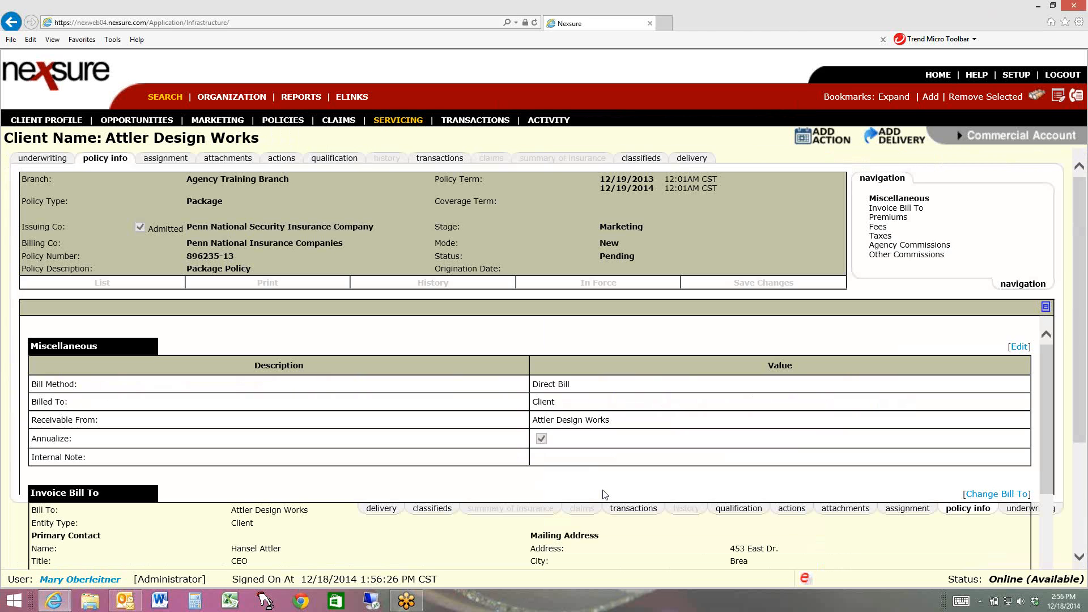
left_click(1018, 347)
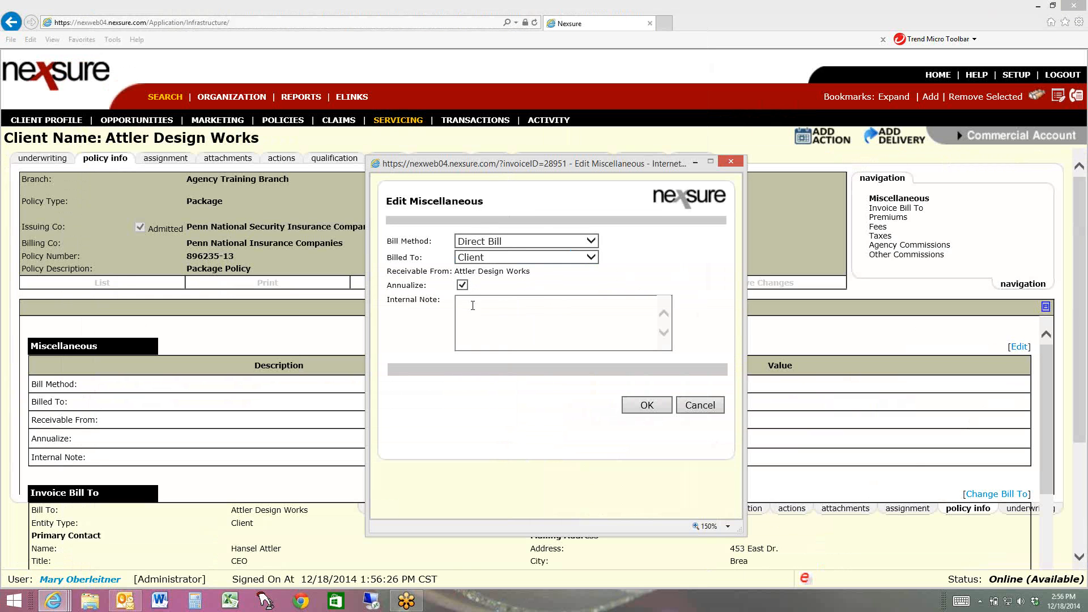
left_click(483, 243)
left_click(482, 230)
left_click(652, 406)
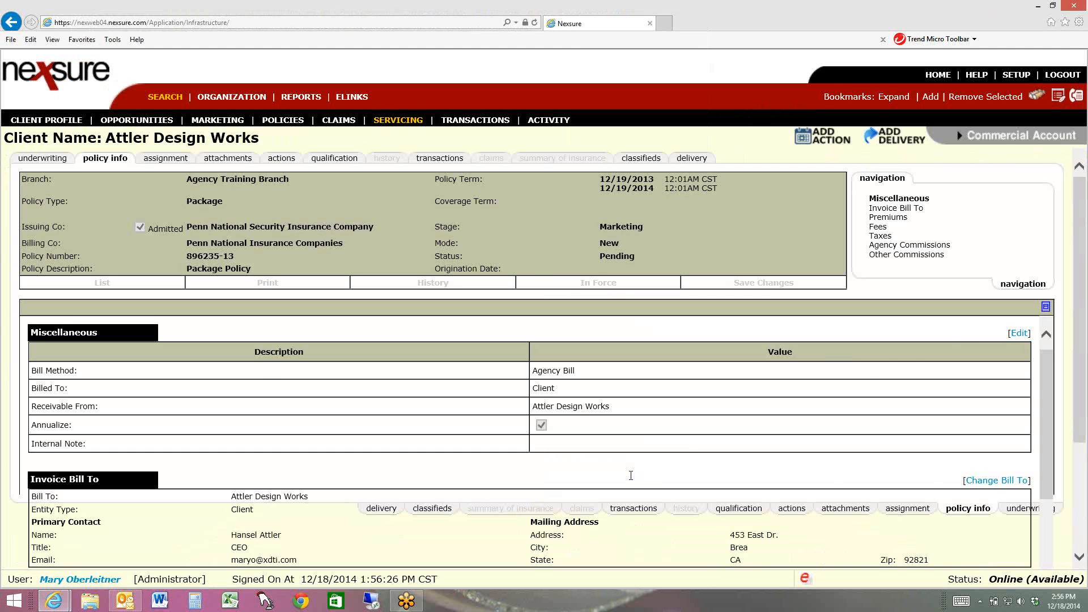
Set the estimated premium for General Liability - Commercial to 1300
left_click(893, 219)
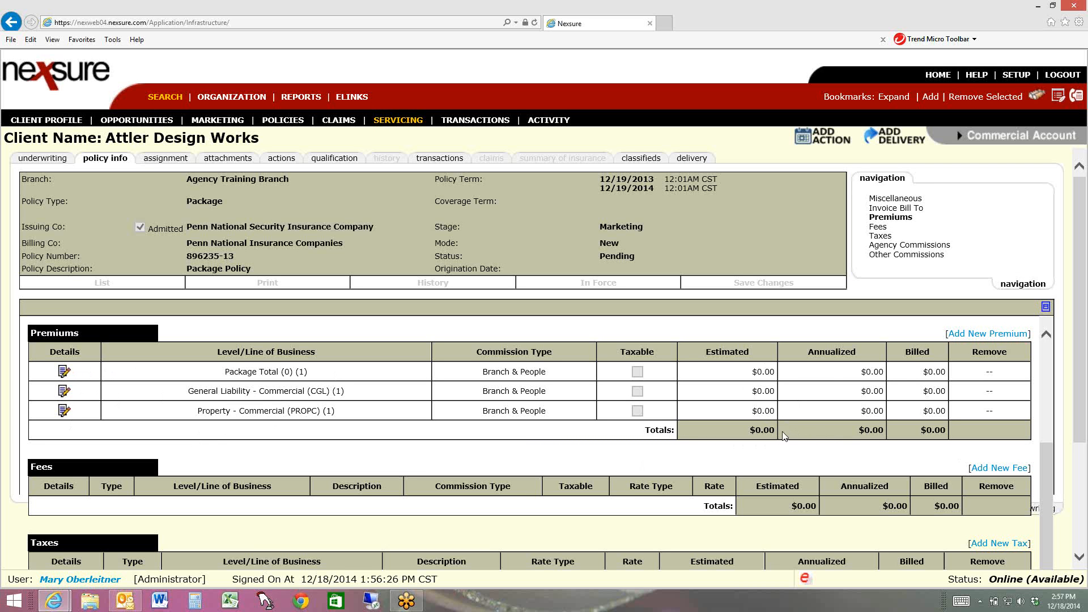
left_click(65, 392)
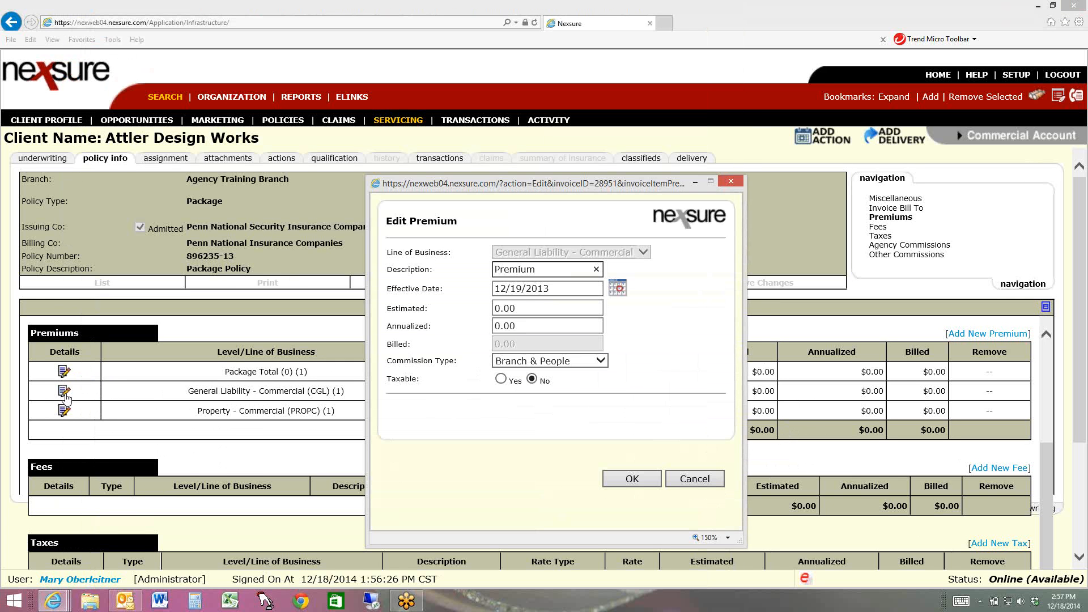
left_click_drag(541, 307, 418, 304)
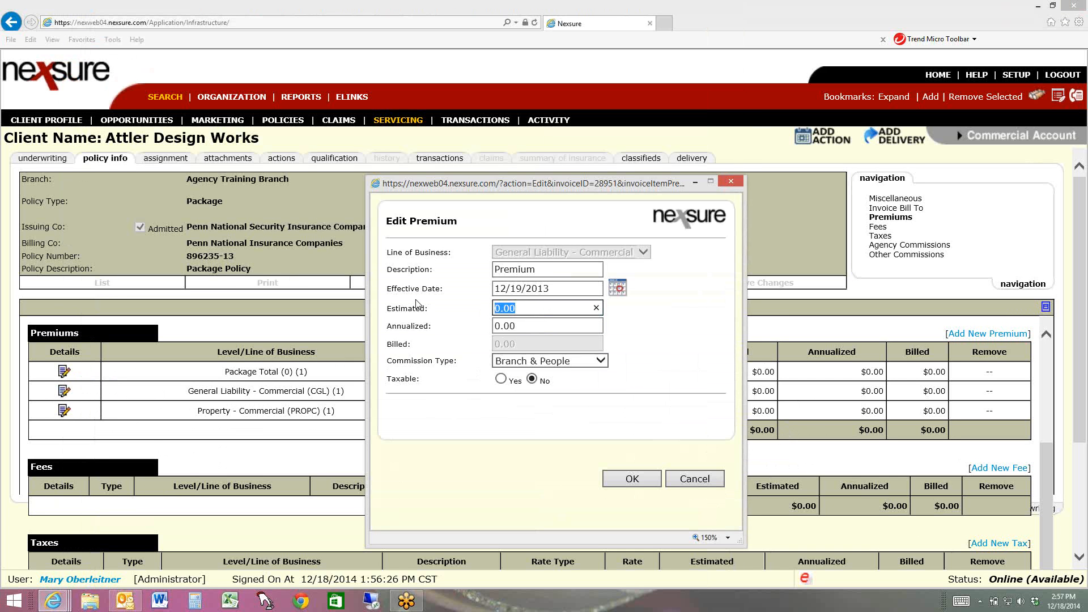
type("1300")
left_click(632, 480)
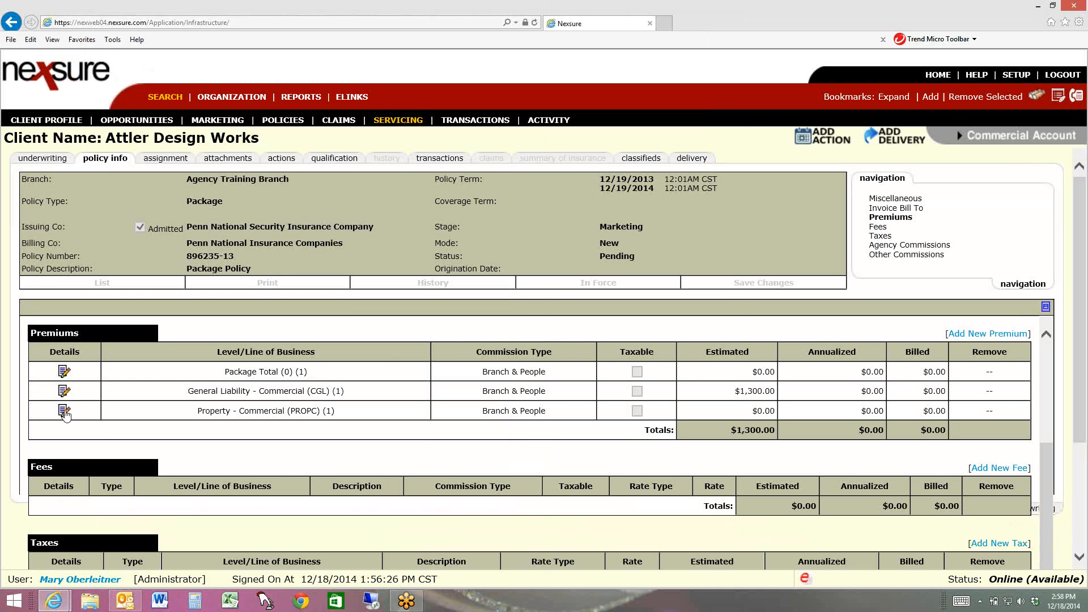
Set the estimated premium for Property - Commercial to 698
left_click(64, 411)
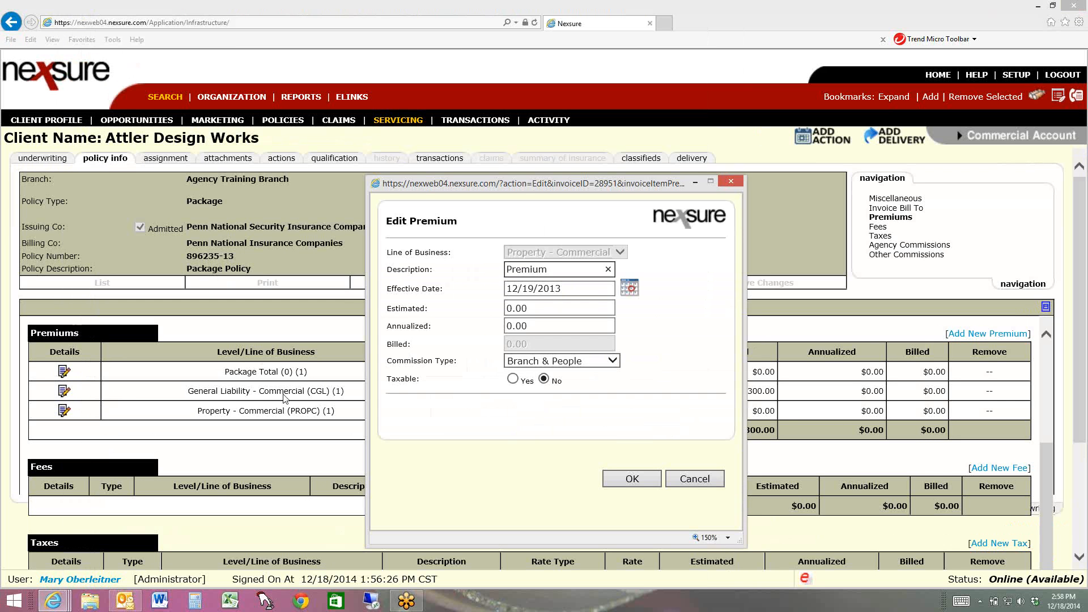
left_click(508, 307)
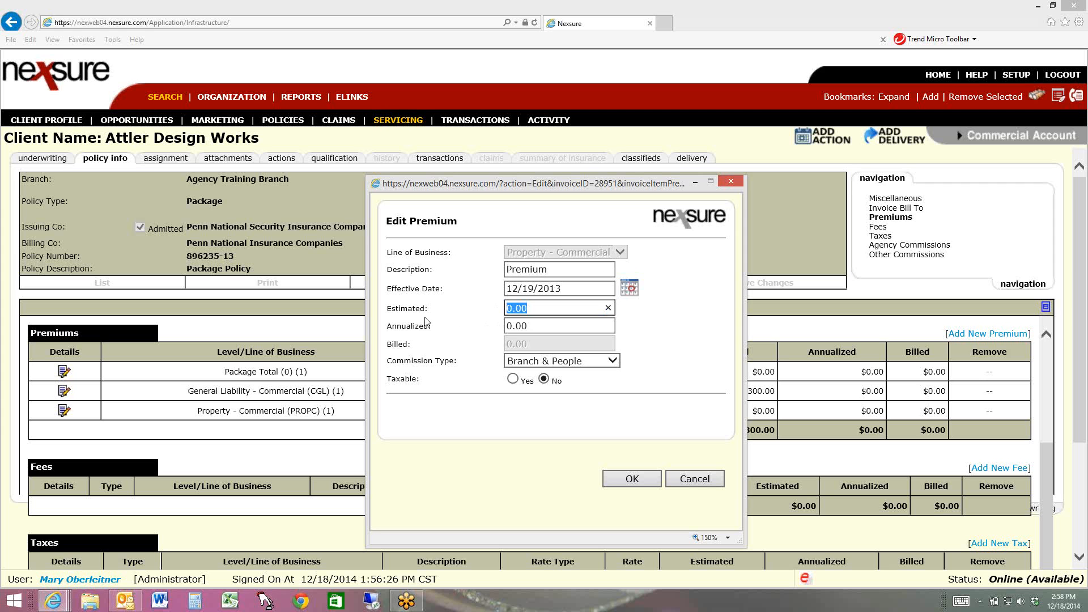
type("698")
left_click(631, 478)
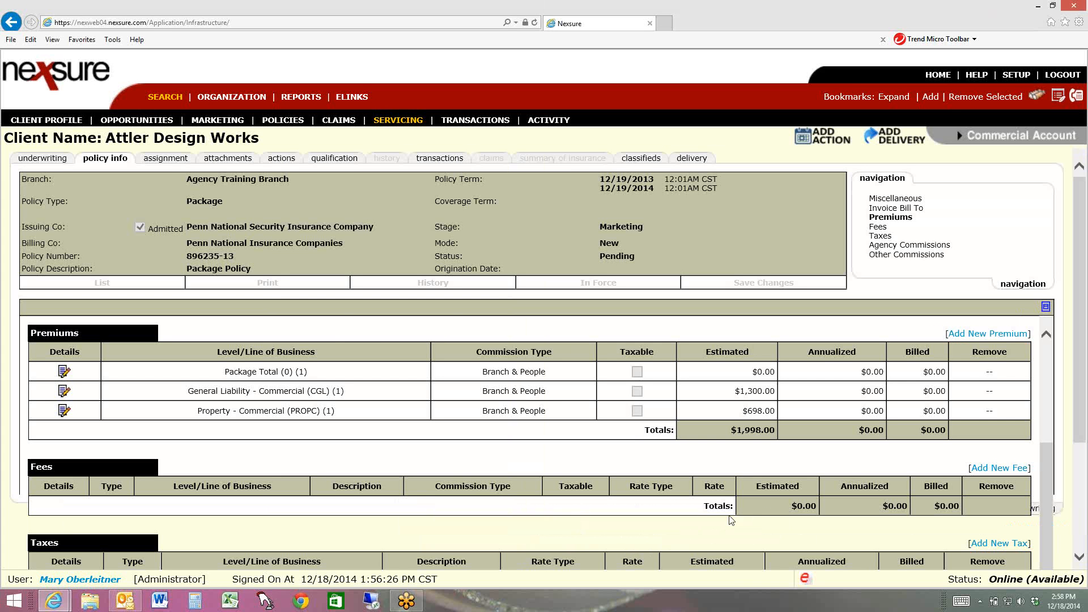
Start a new non-premium fee at Invoice level with fee code Broker Fee and Broker as service provider
left_click(1000, 468)
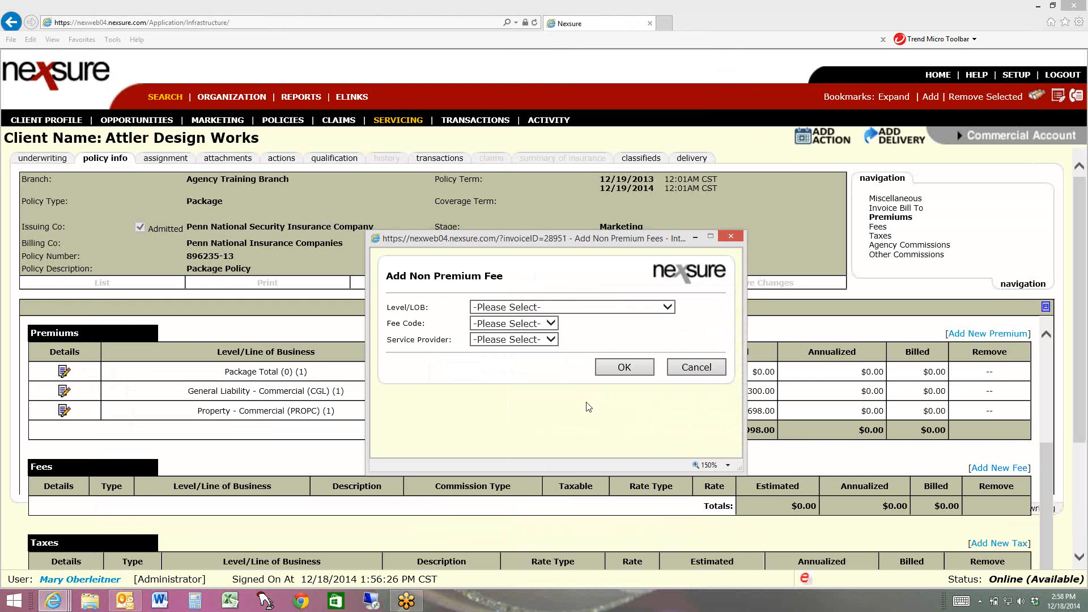
left_click(521, 305)
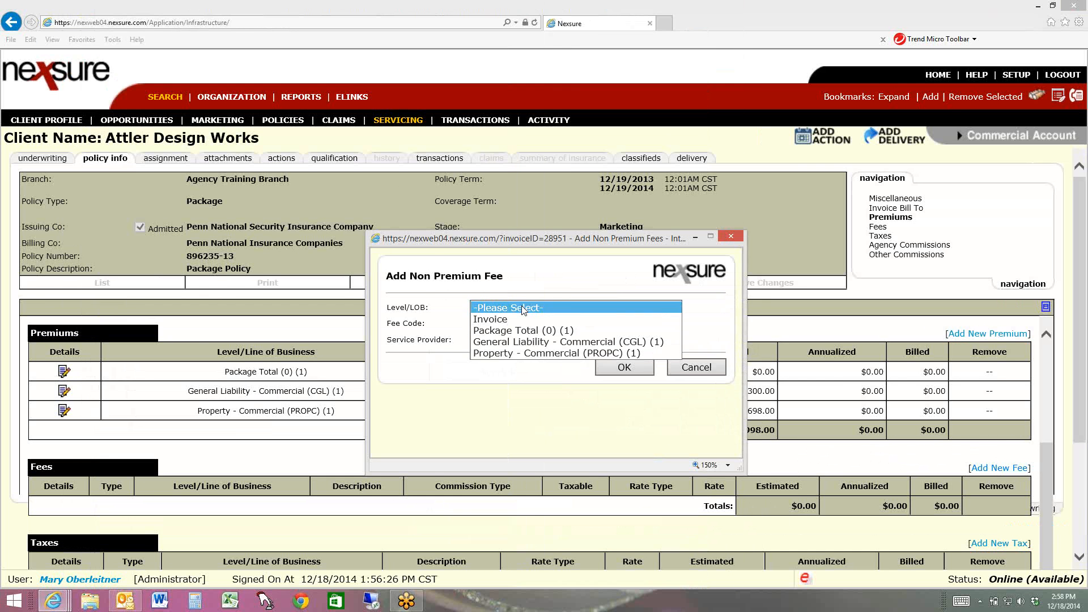
left_click(519, 319)
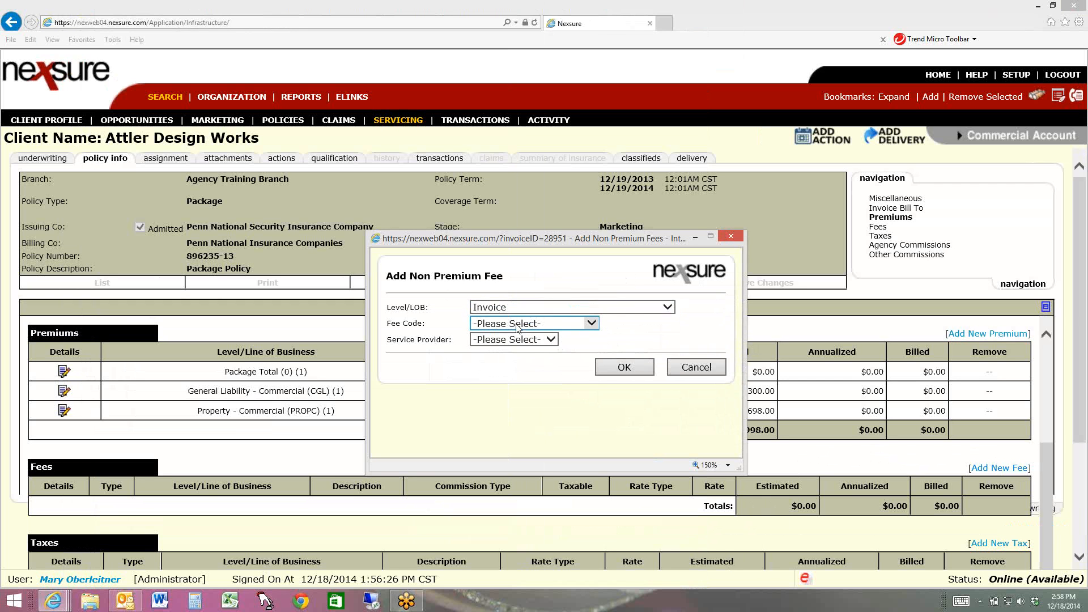
left_click(515, 324)
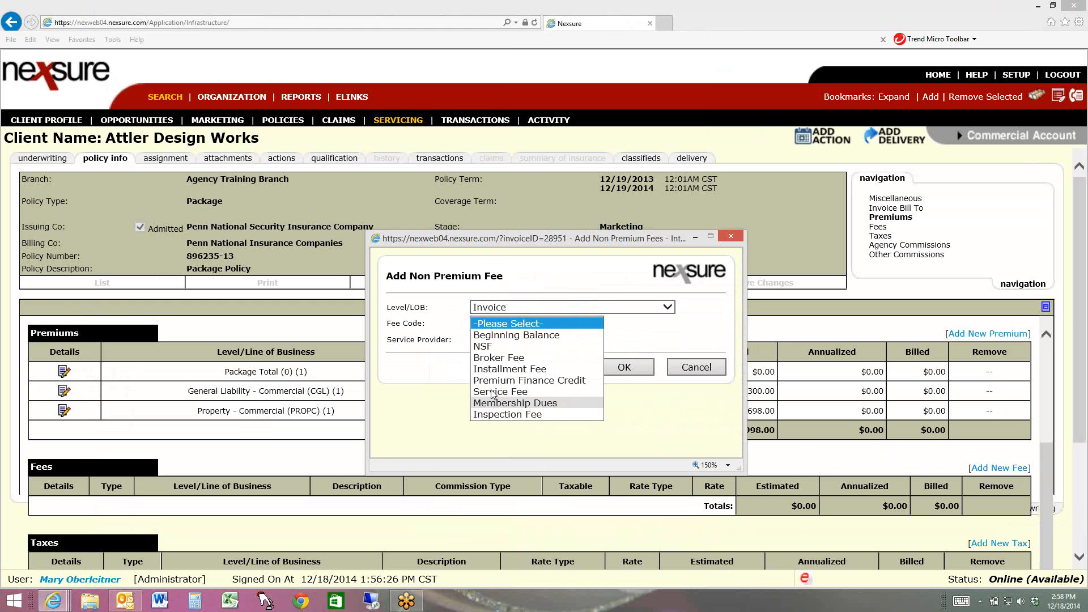
left_click(507, 358)
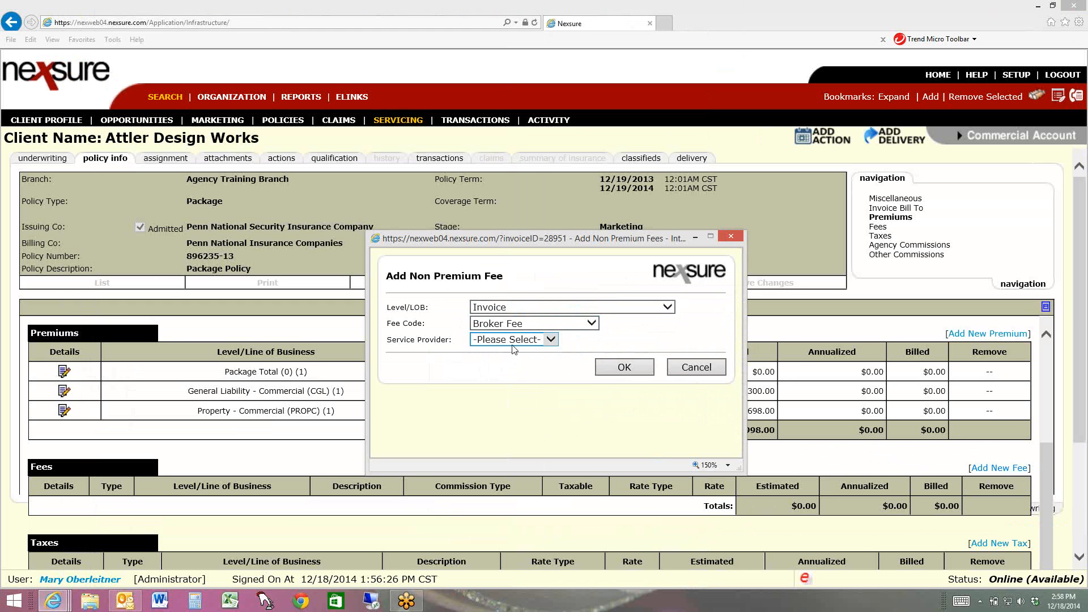
left_click(516, 345)
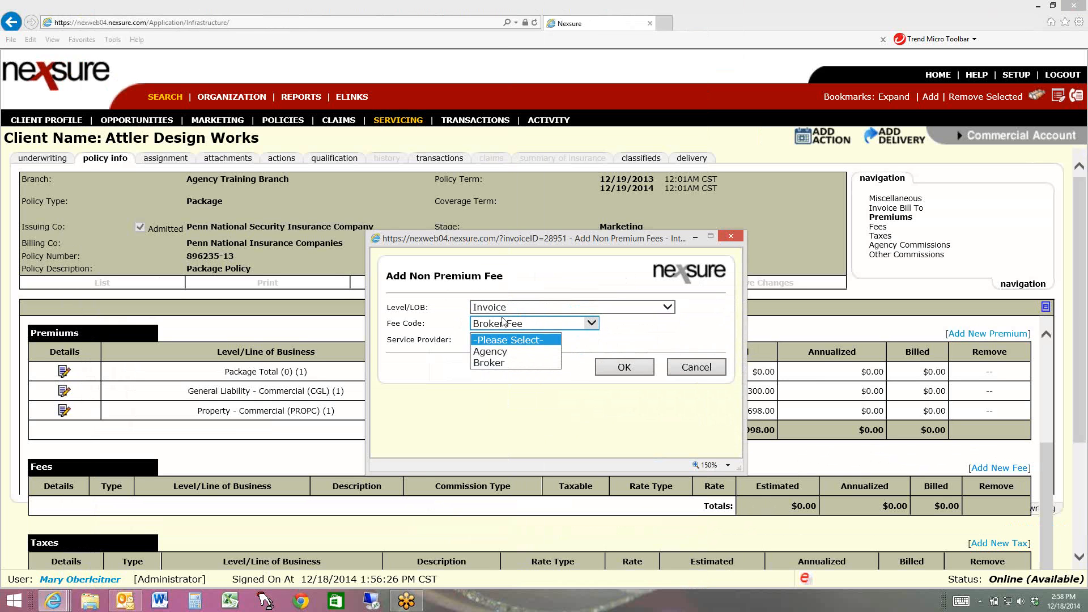
left_click(504, 366)
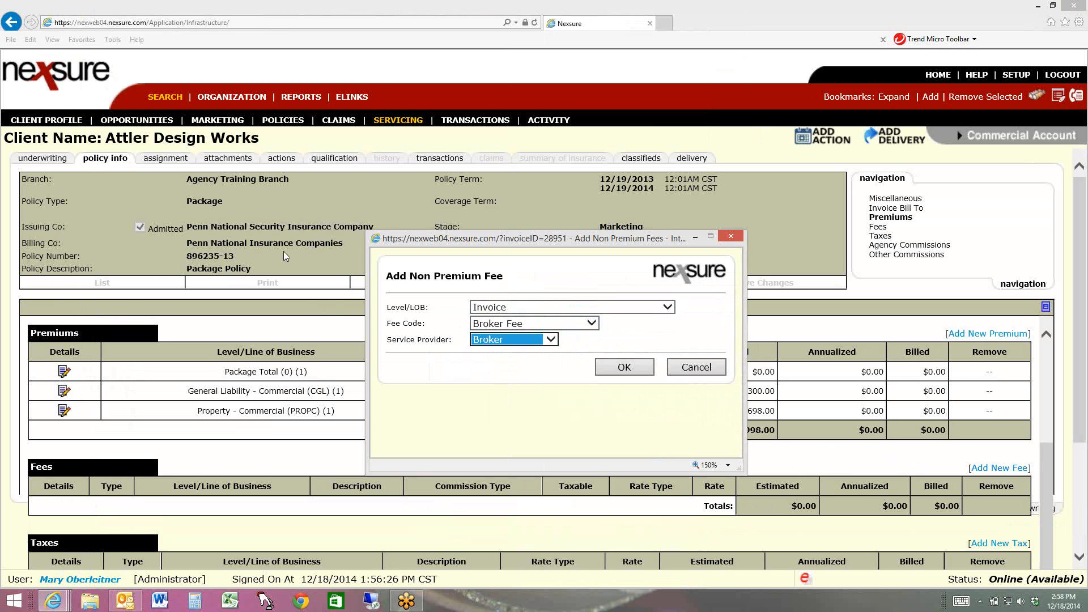
left_click(624, 368)
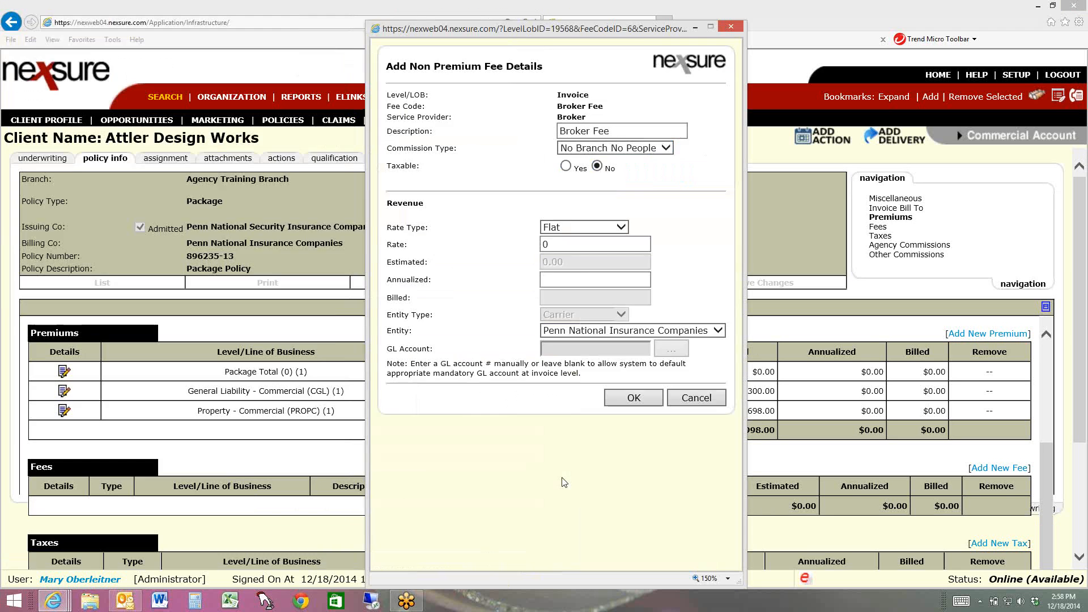
Describe the fee as Policy Fee, set its flat rate to 120 and save it
left_click(591, 131)
double_click(591, 132)
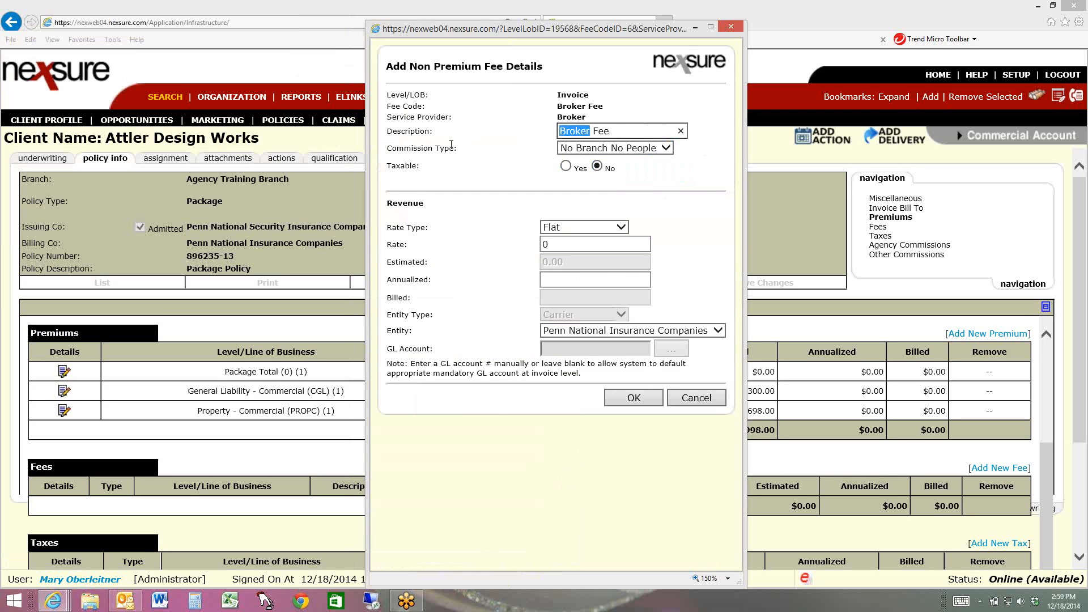
type("Policy")
left_click(565, 244)
type("120")
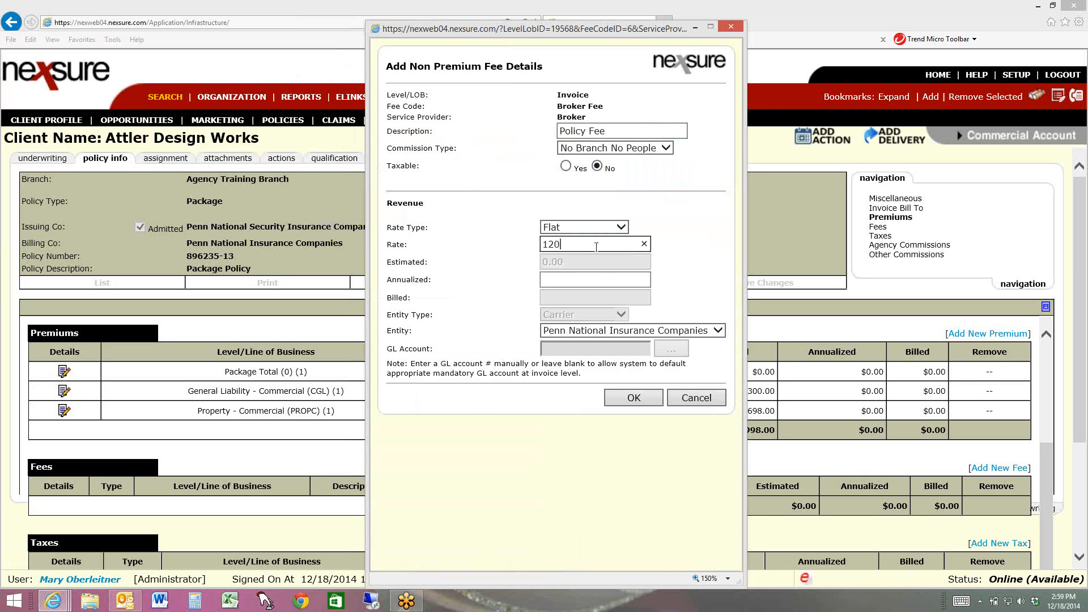
key("Tab")
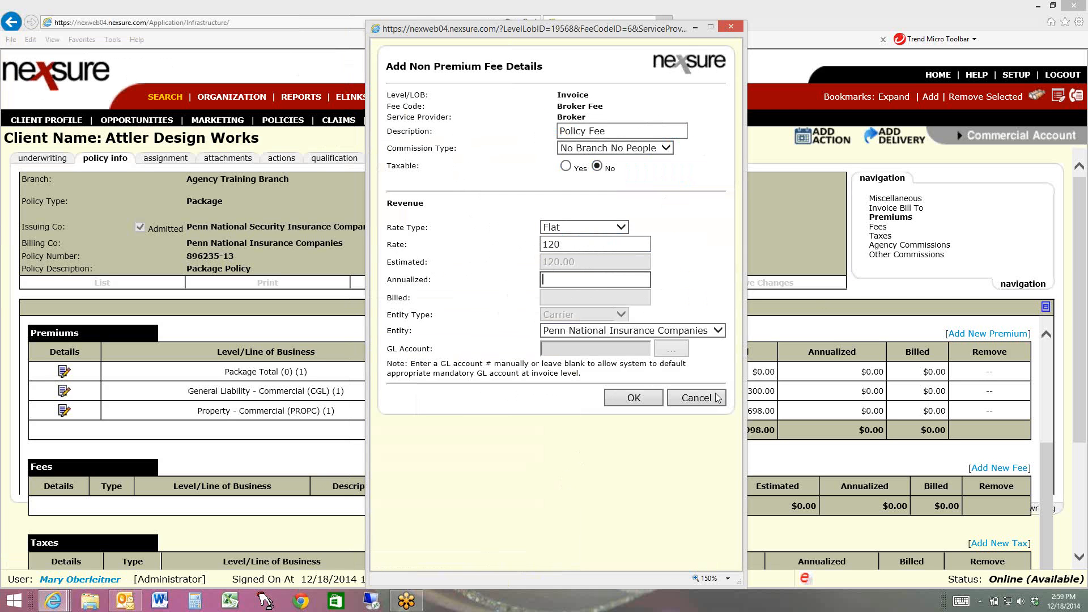
left_click(607, 398)
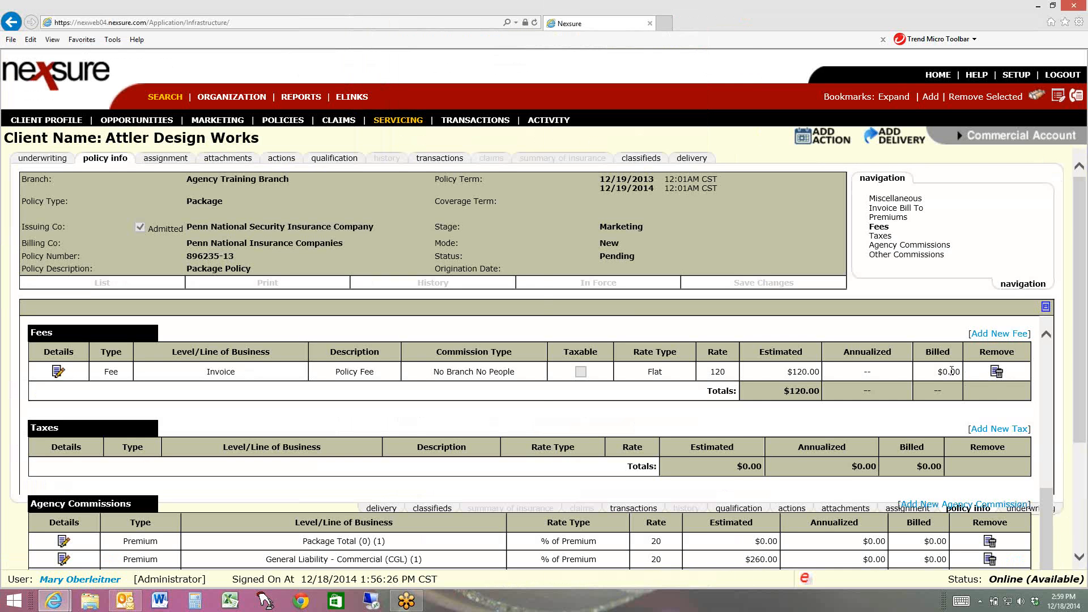
Review the agency commissions, the producer's production percentages under other commissions, and the policy info totals
scroll(1076, 460, "down", 3)
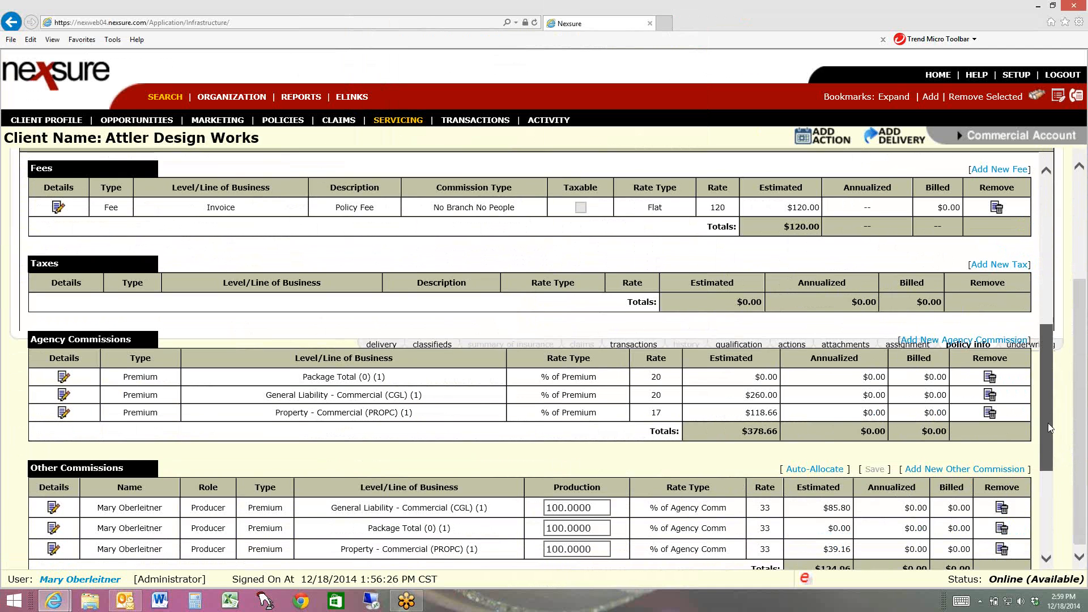
scroll(1048, 422, "down", 1)
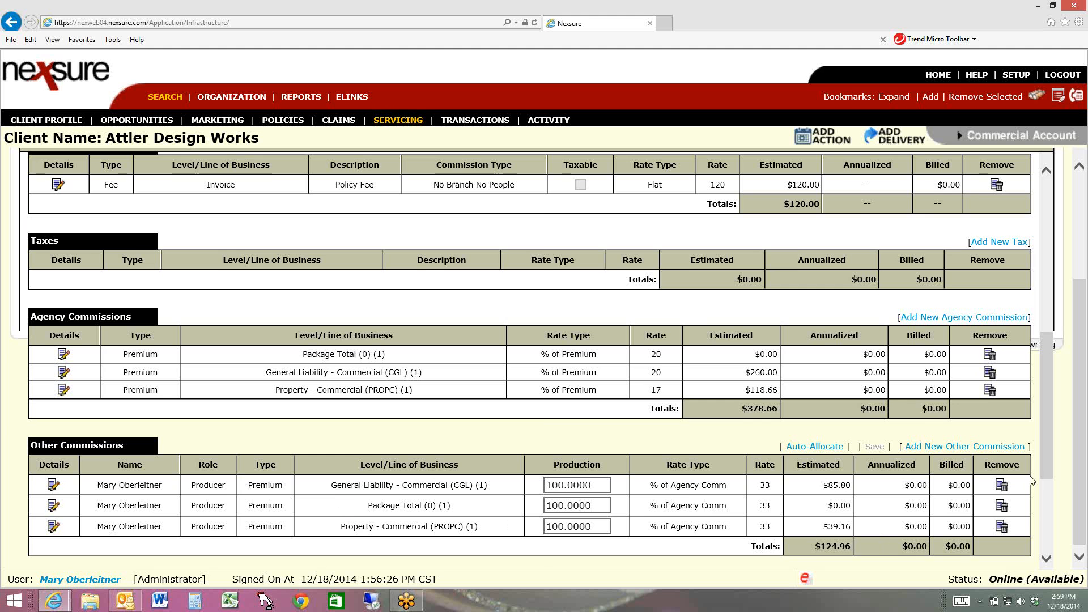
left_click_drag(1045, 461, 1038, 511)
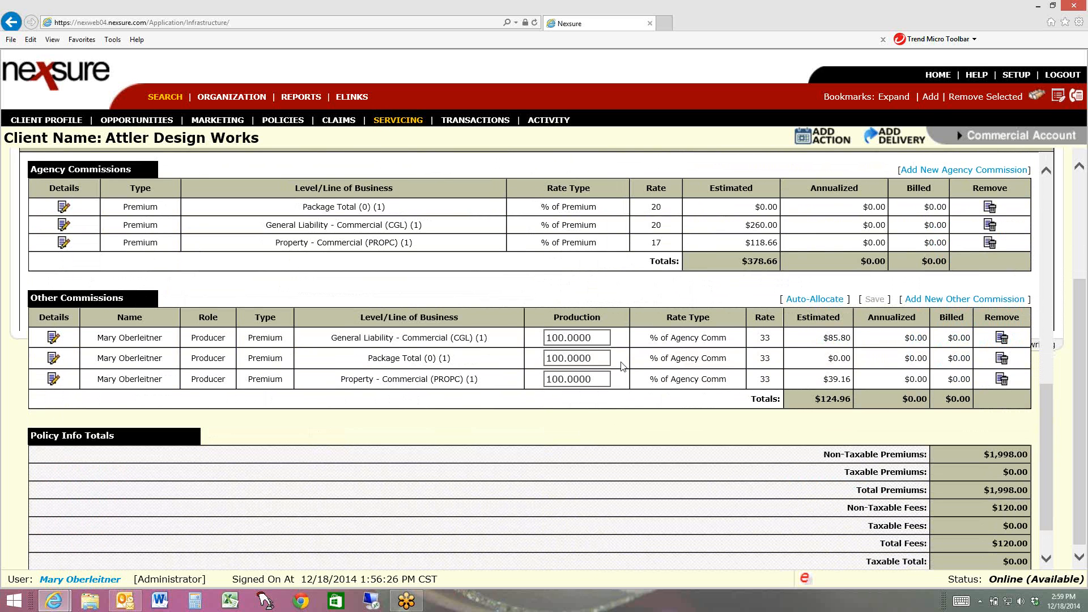
left_click(599, 383)
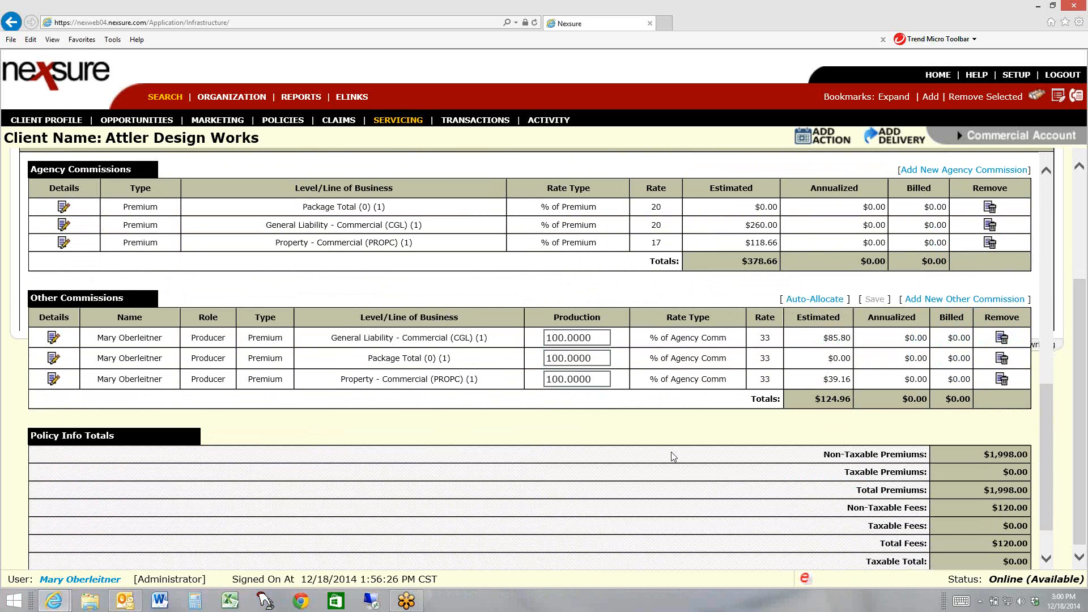
left_click_drag(594, 357, 541, 357)
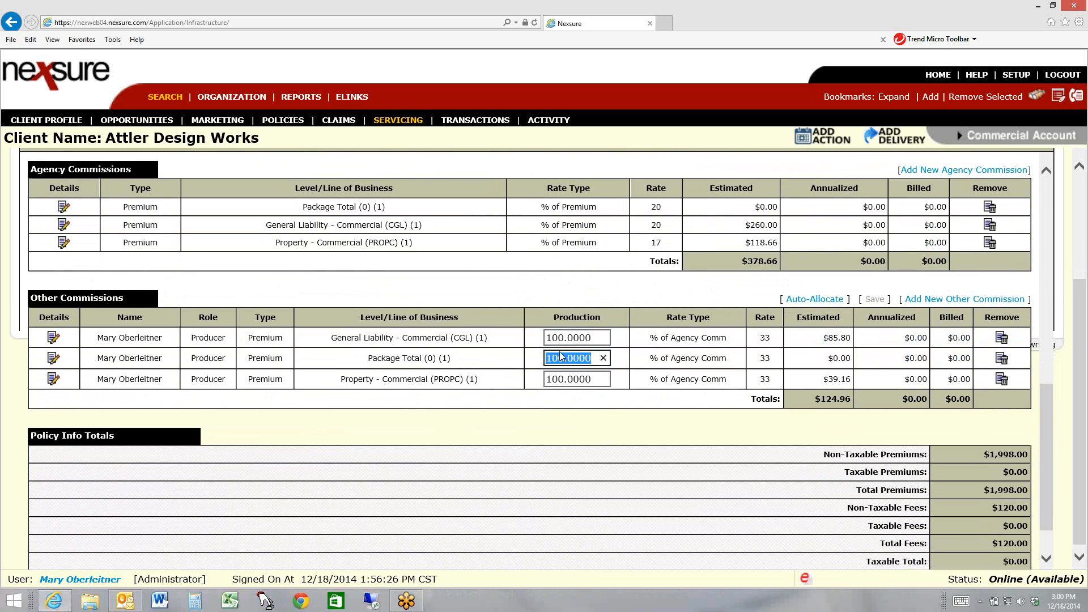
left_click(605, 335)
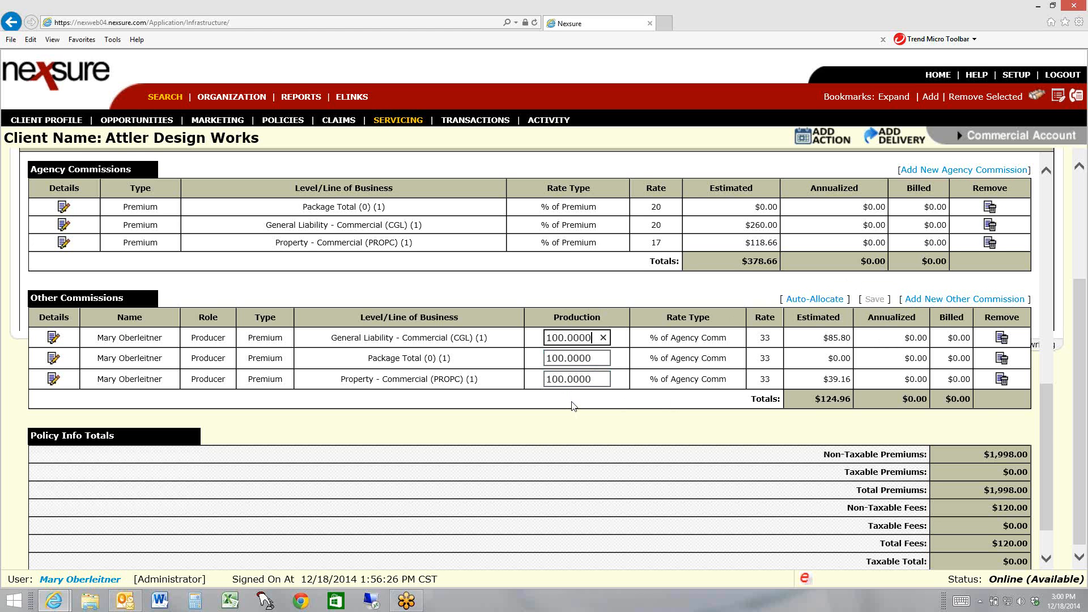
scroll(1070, 366, "up", 3)
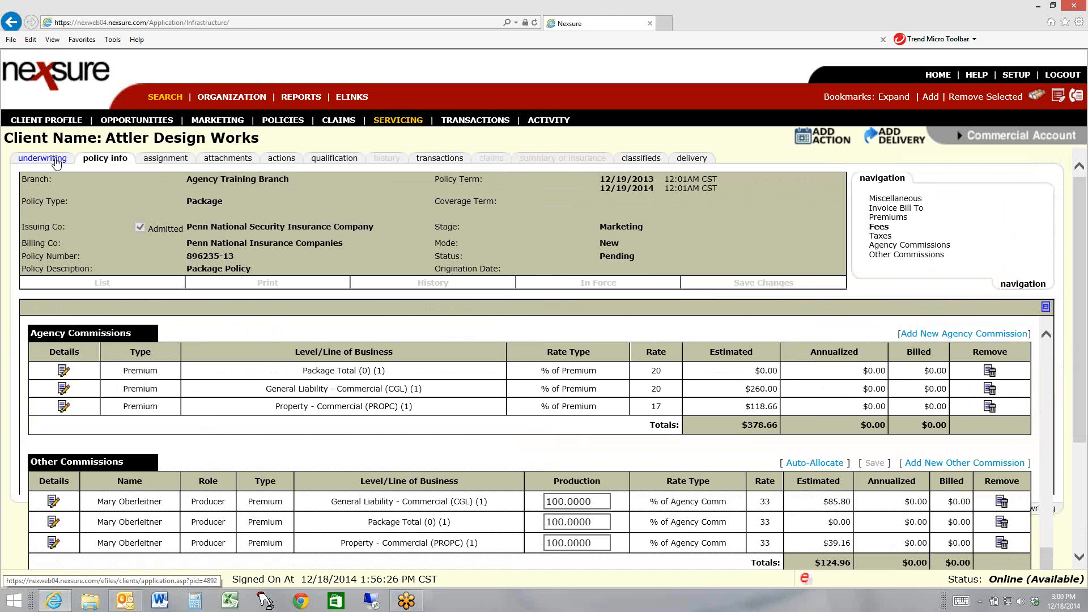
Put the package policy in force from its underwriting page without creating a binder, and close the action update window
left_click(56, 163)
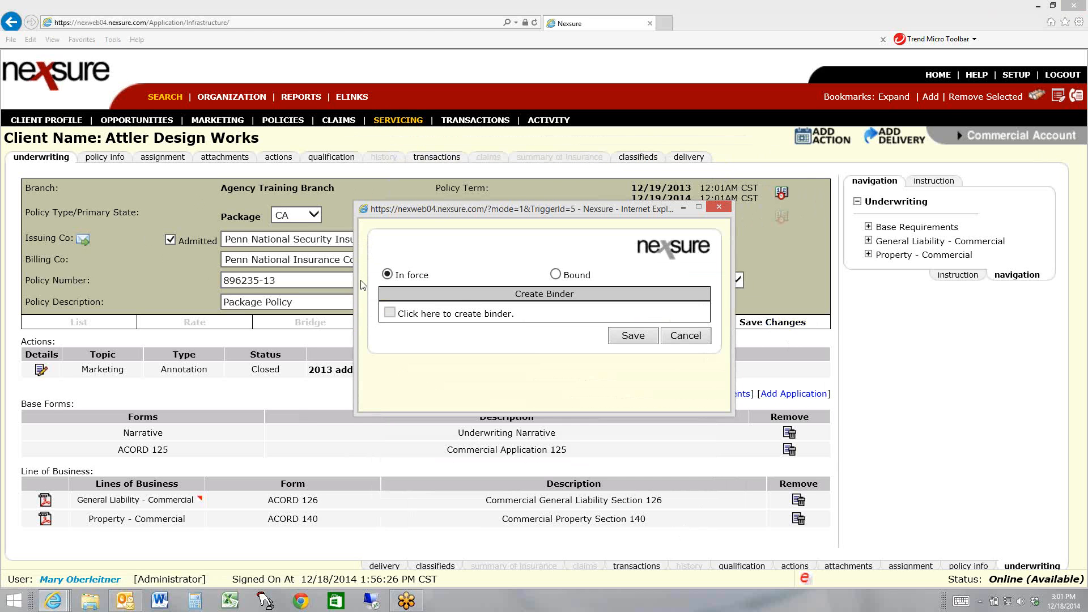
left_click(678, 339)
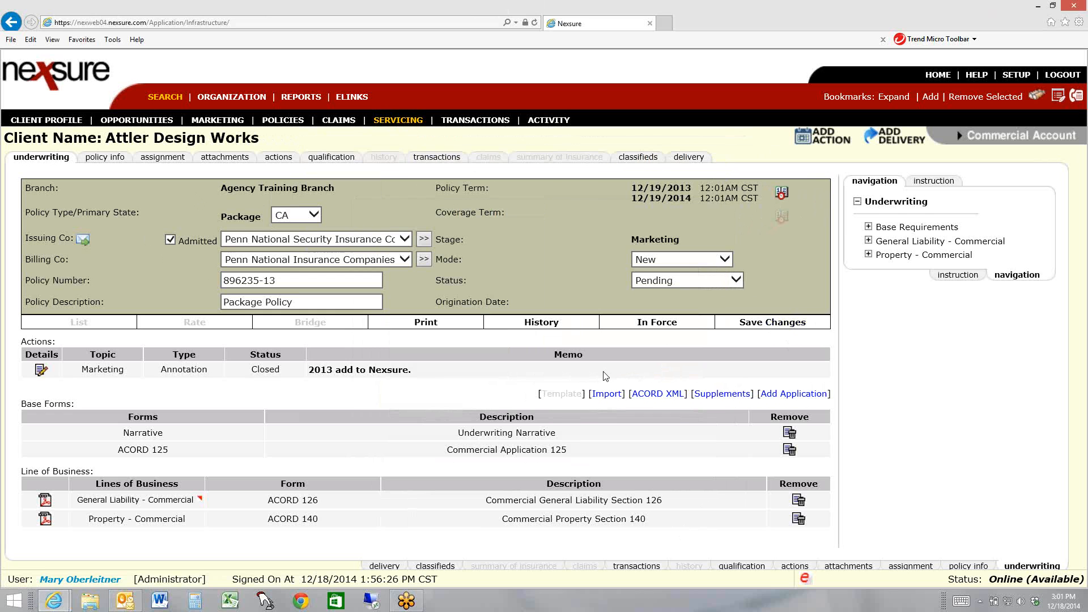
left_click(164, 159)
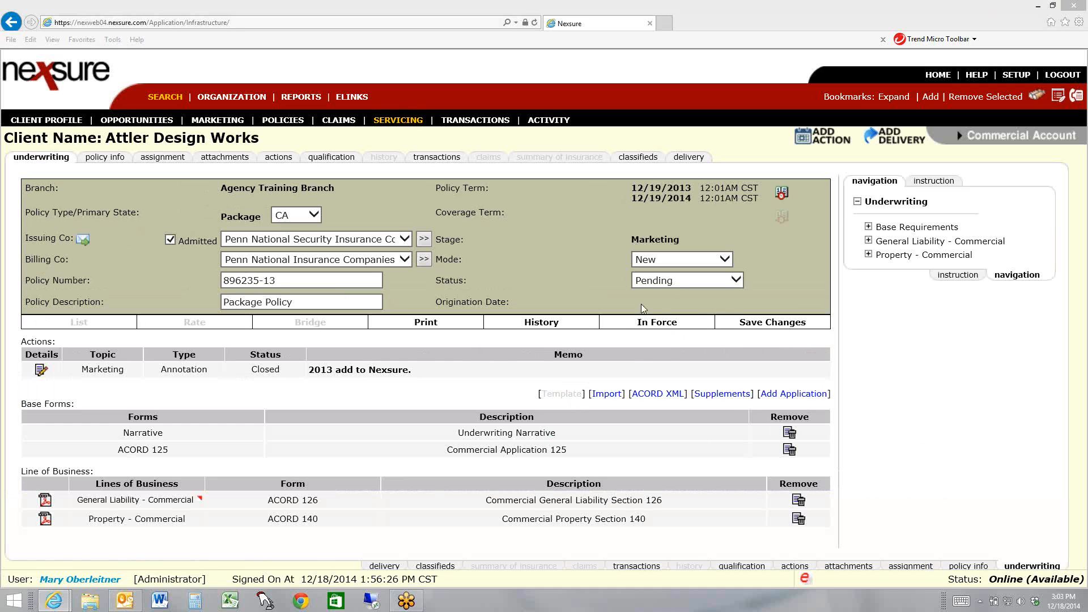
left_click(661, 325)
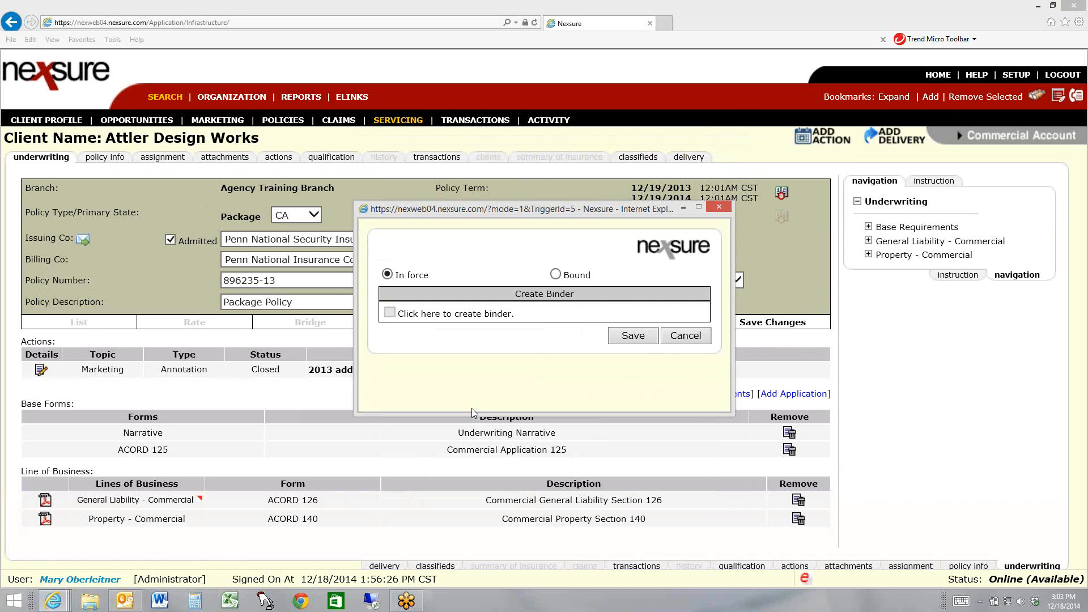
left_click(630, 342)
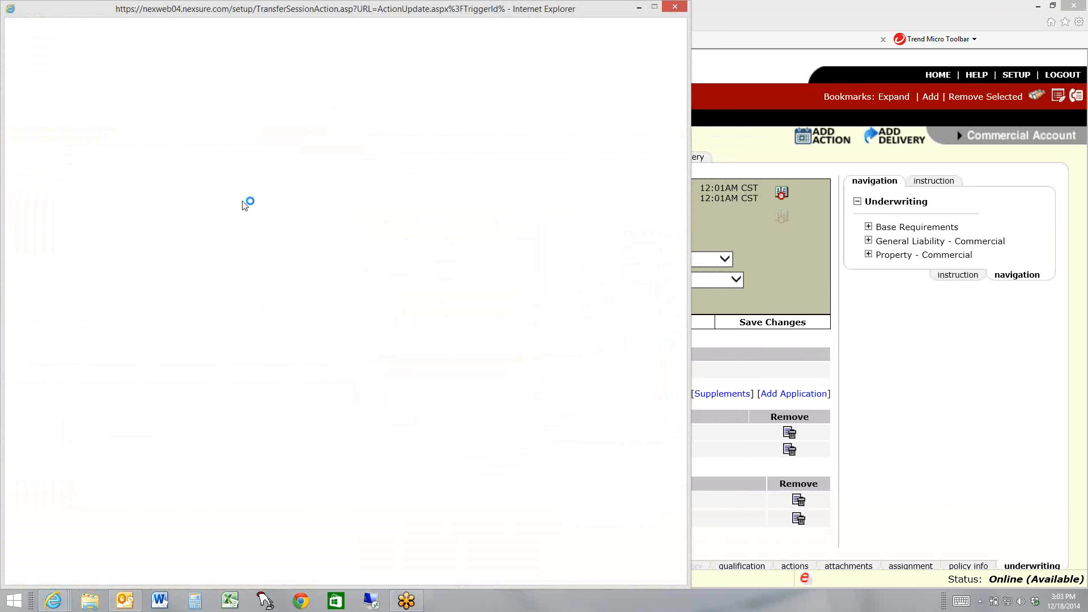
left_click(673, 6)
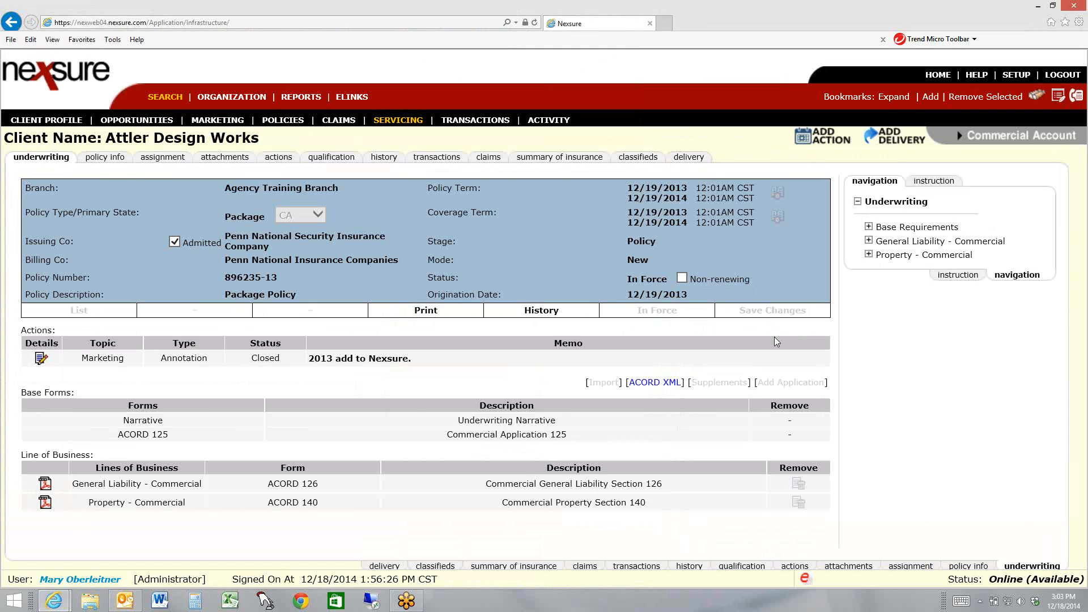
Open the home expirations list and look through its first three pages for the newly added policy and other expiring policies
left_click(935, 76)
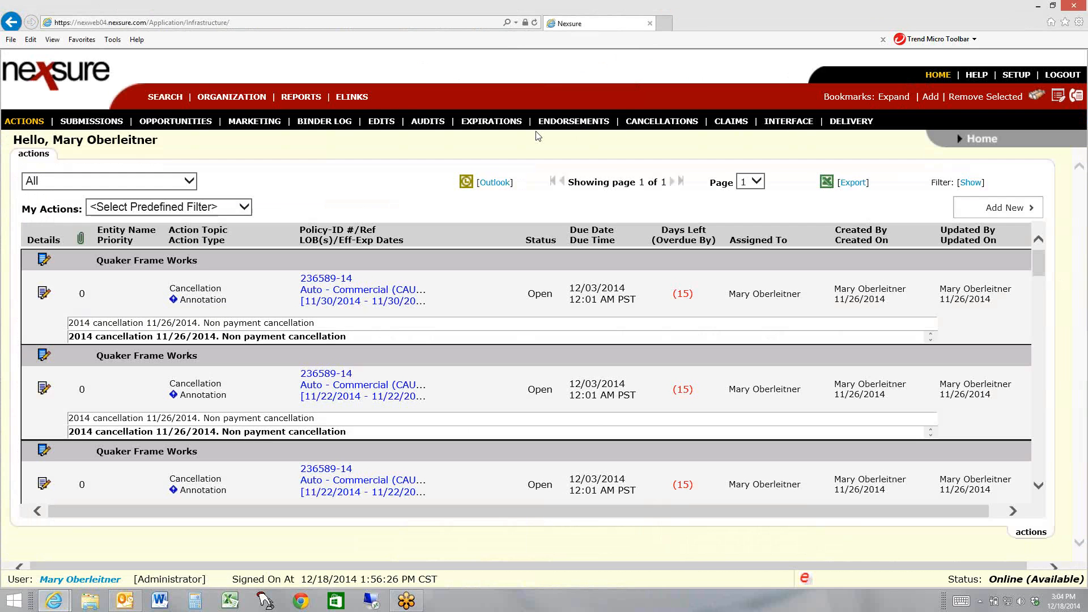
left_click(506, 123)
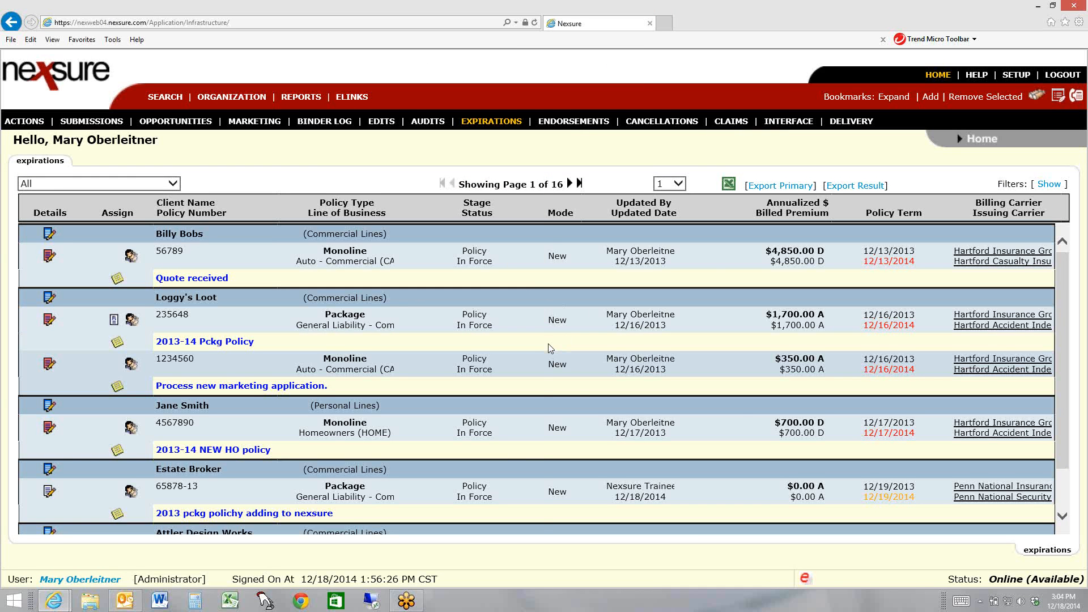
scroll(550, 348, "down", 1)
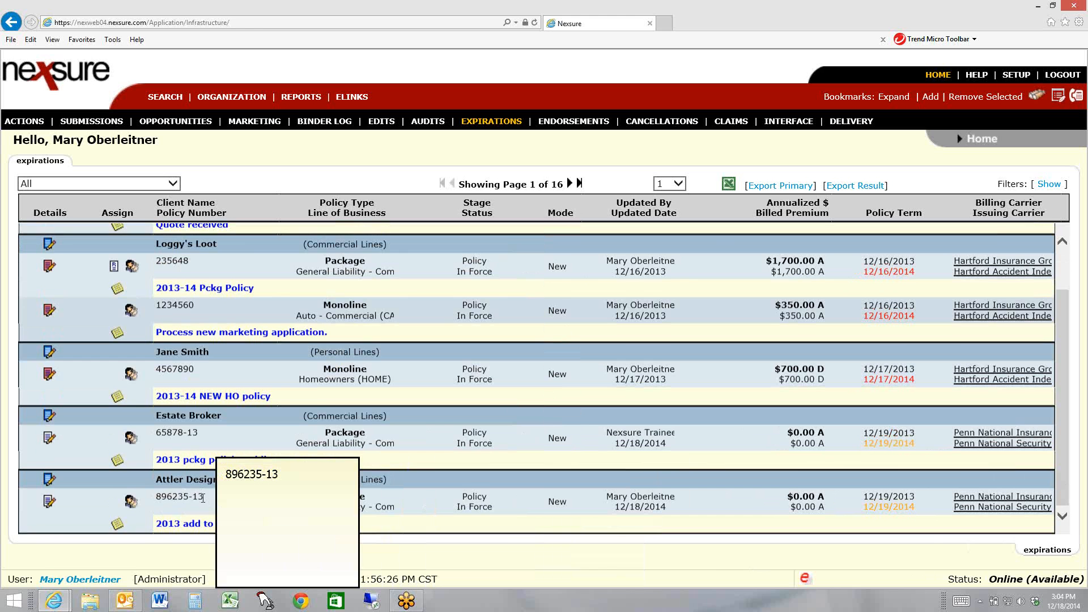
scroll(508, 433, "up", 1)
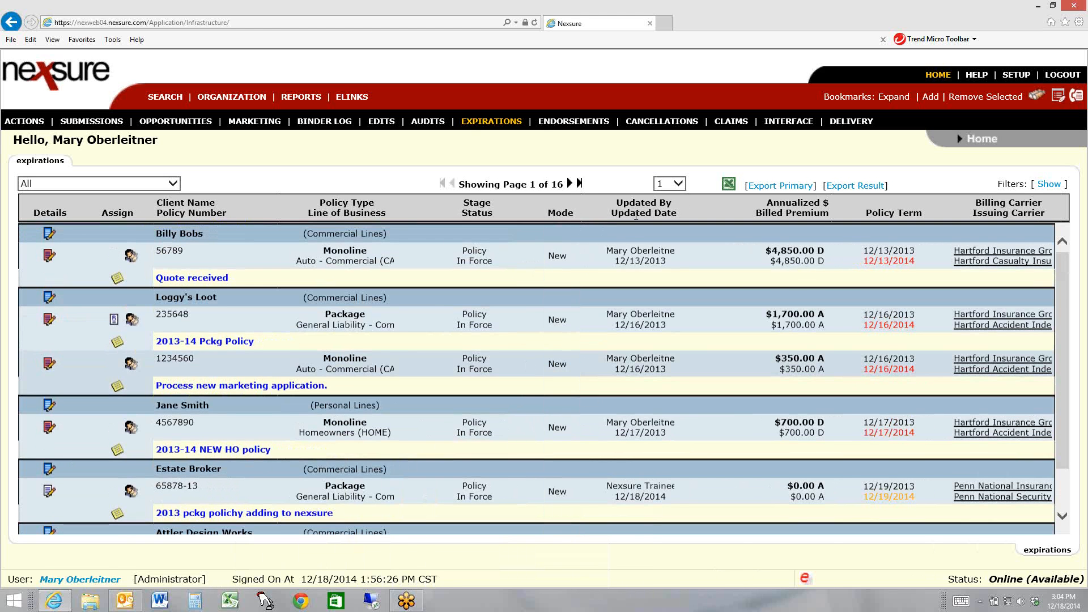
left_click(569, 183)
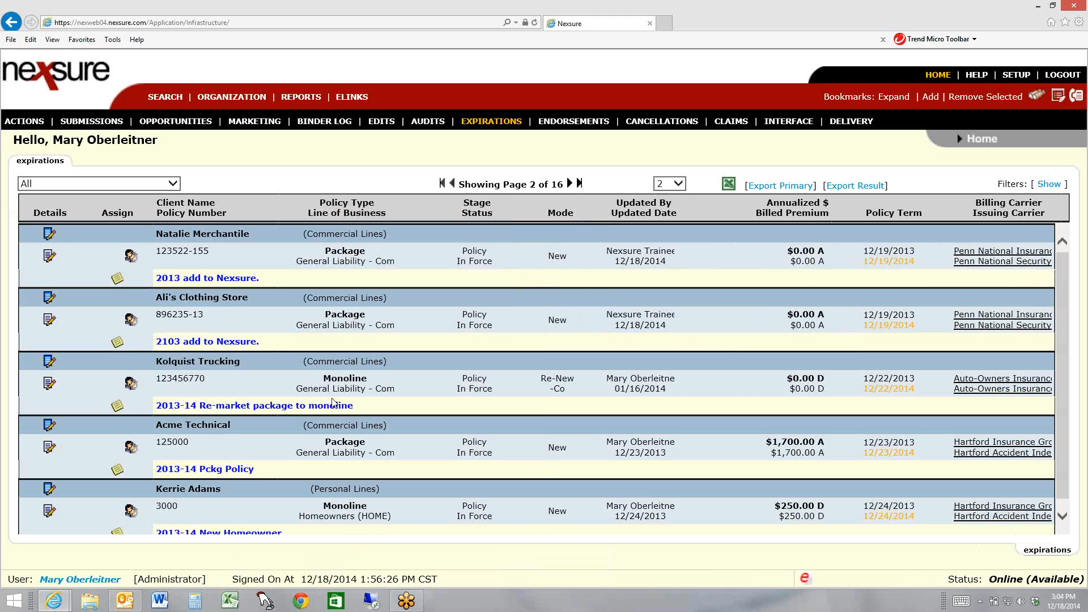
scroll(329, 405, "down", 1)
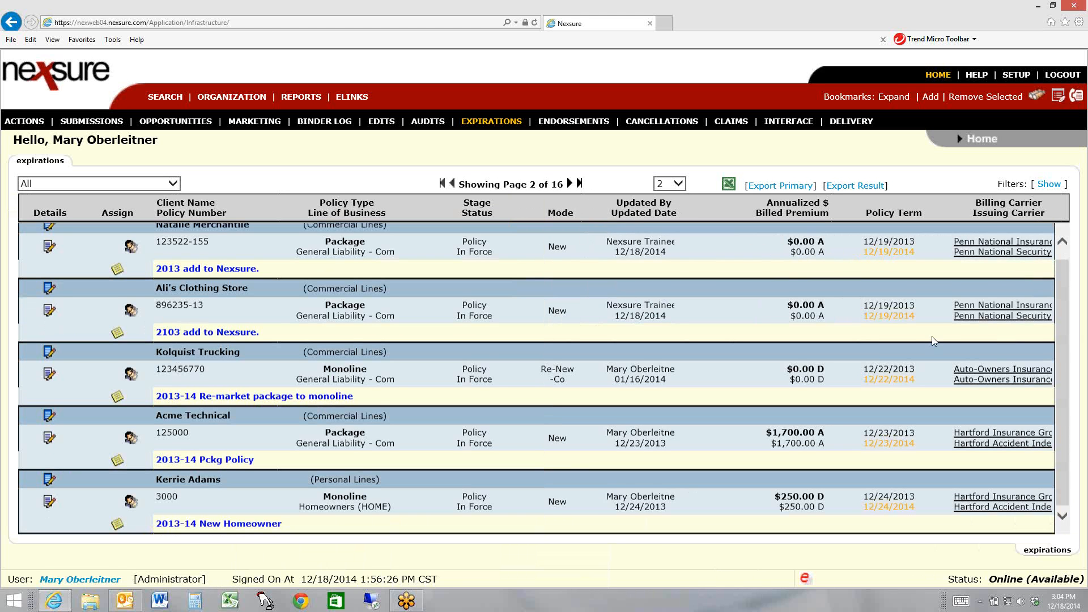
left_click_drag(1064, 356, 1064, 317)
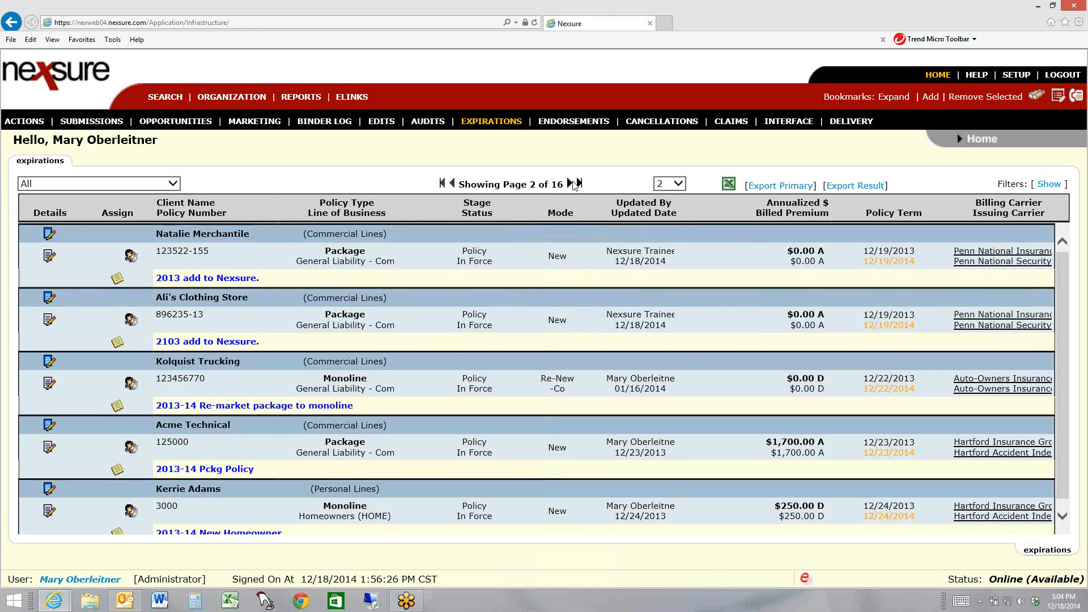
left_click(570, 185)
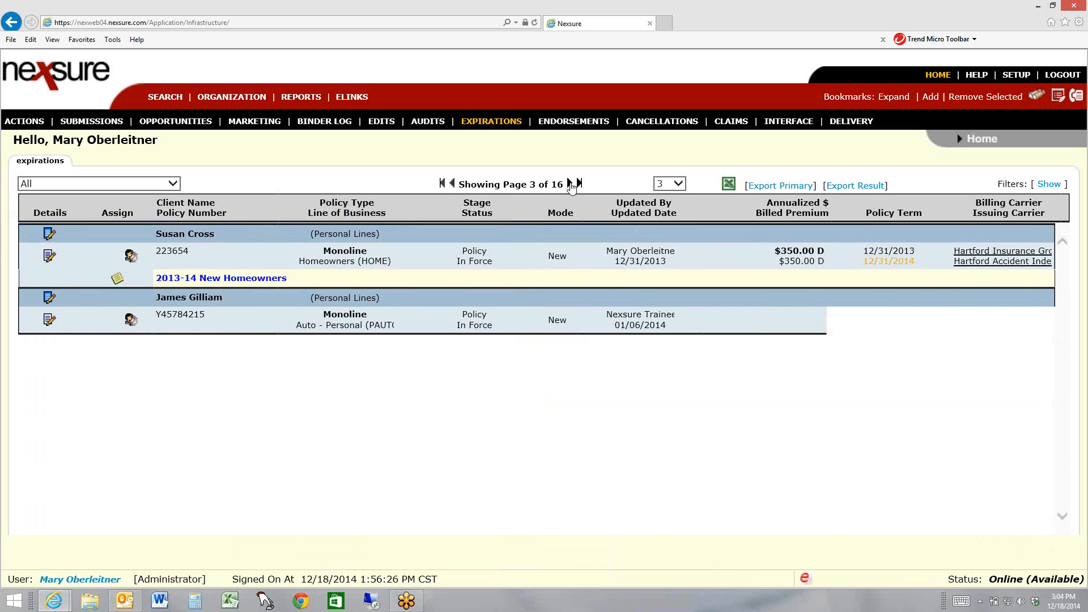
left_click(452, 185)
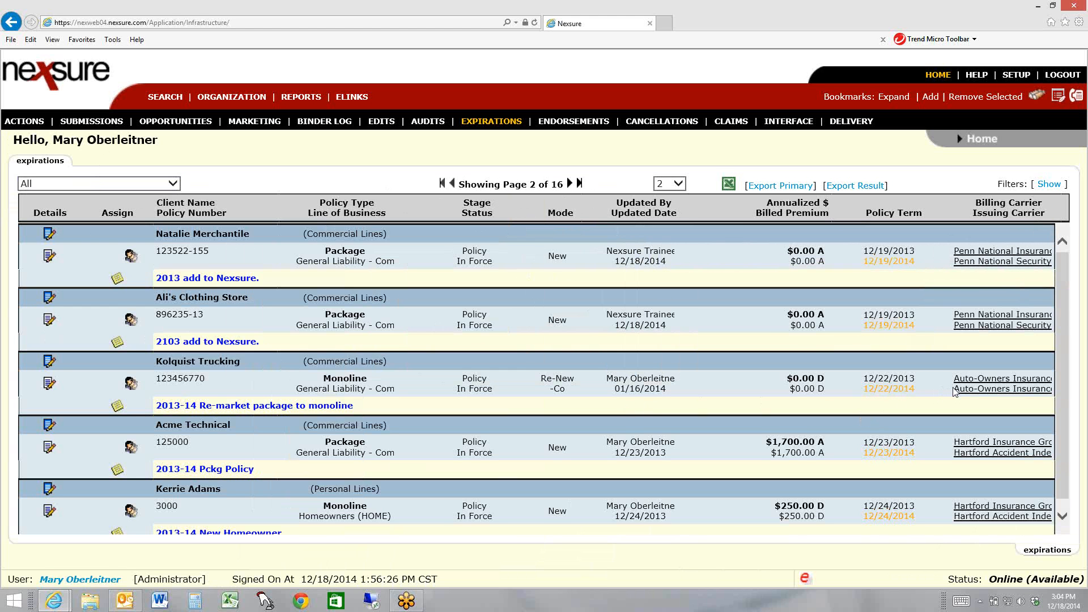
Examine the expirations search filters and policy status options, and the view choices of the binder log
left_click(1049, 184)
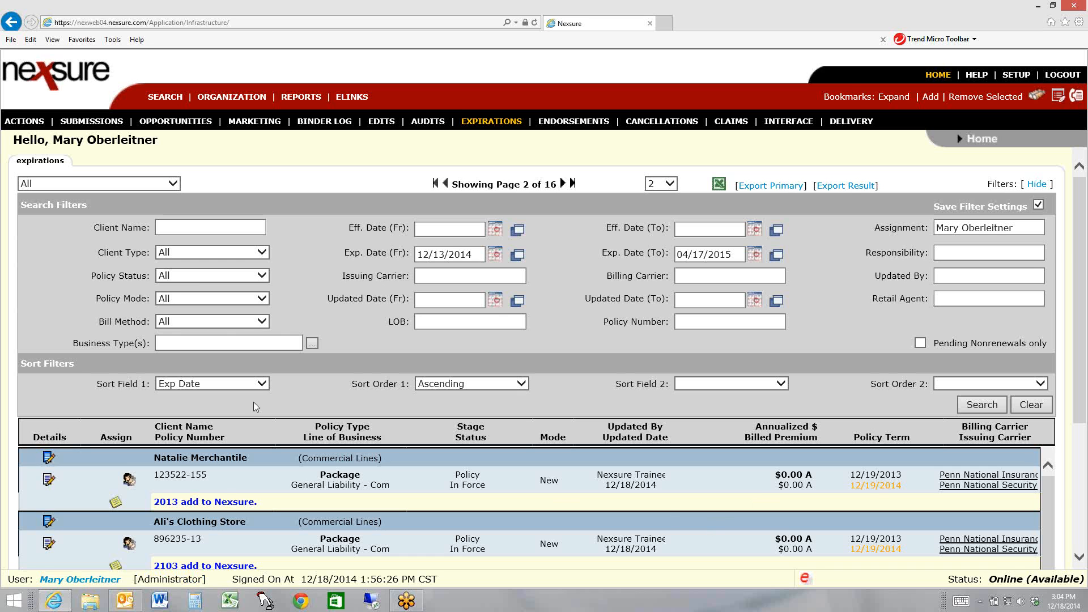
left_click(189, 276)
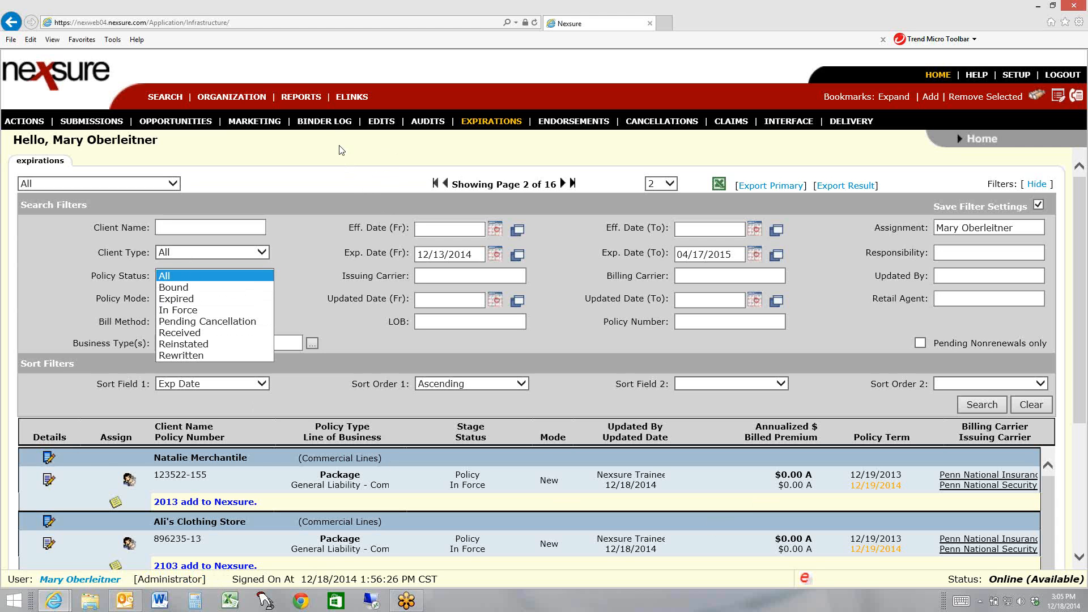
left_click(327, 129)
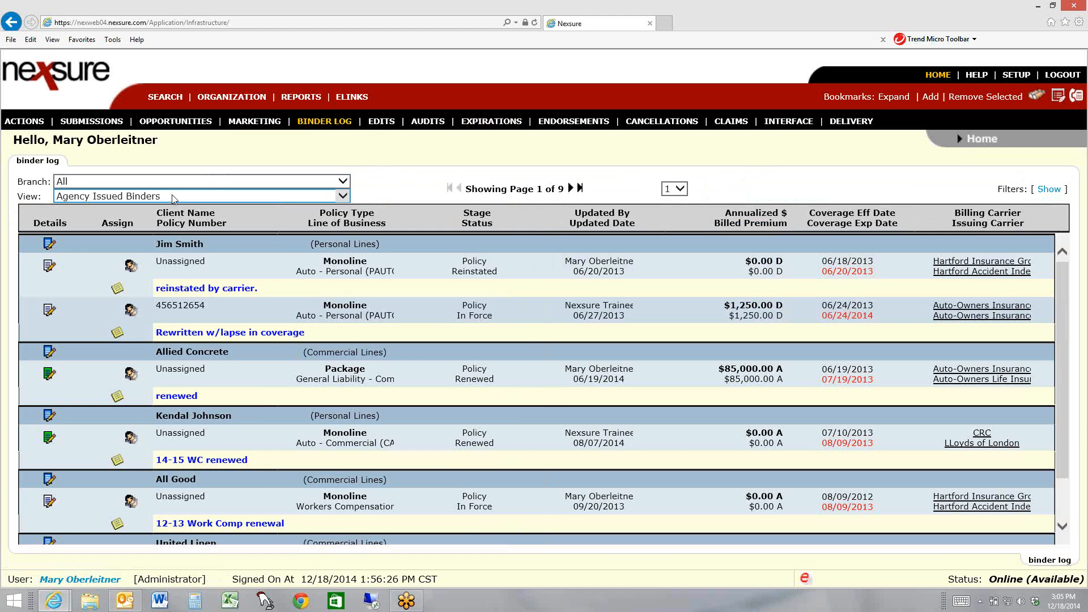
left_click(173, 198)
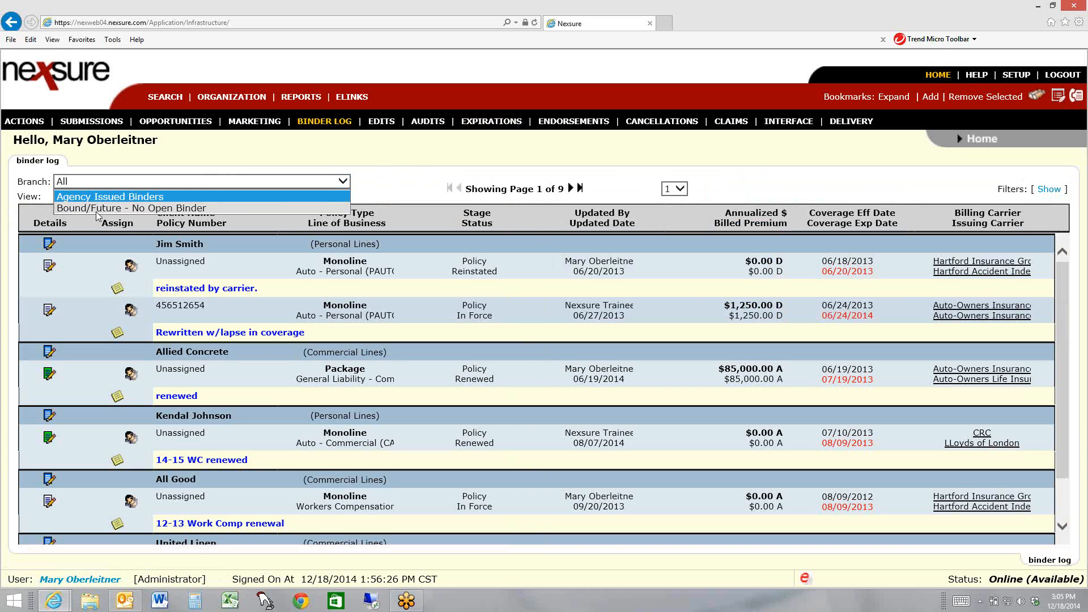
left_click(173, 199)
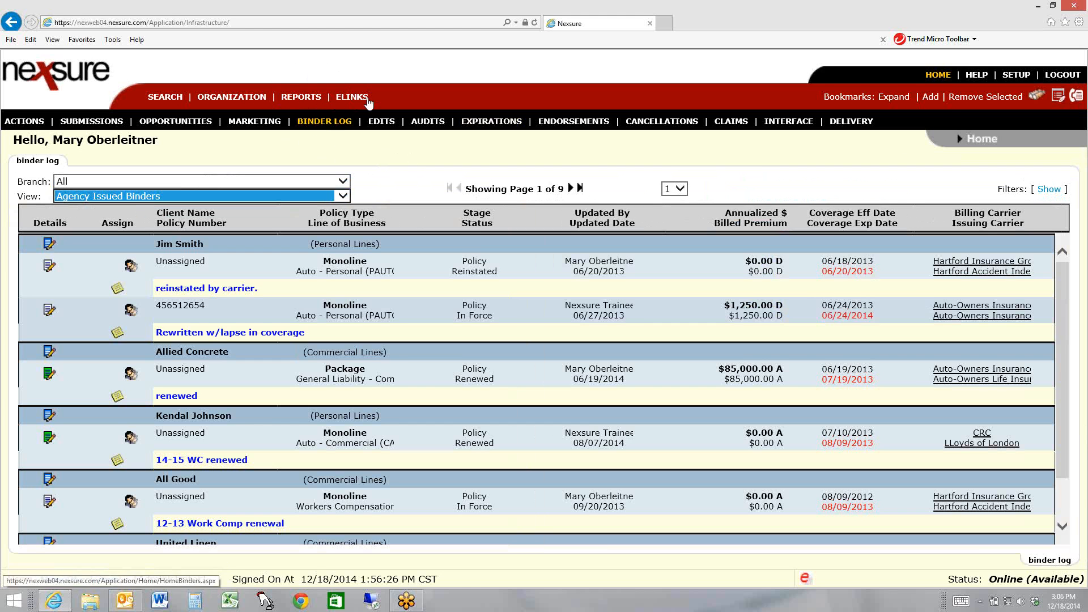
Open the Expiration Excel Export report from the Policies report type and category
left_click(293, 98)
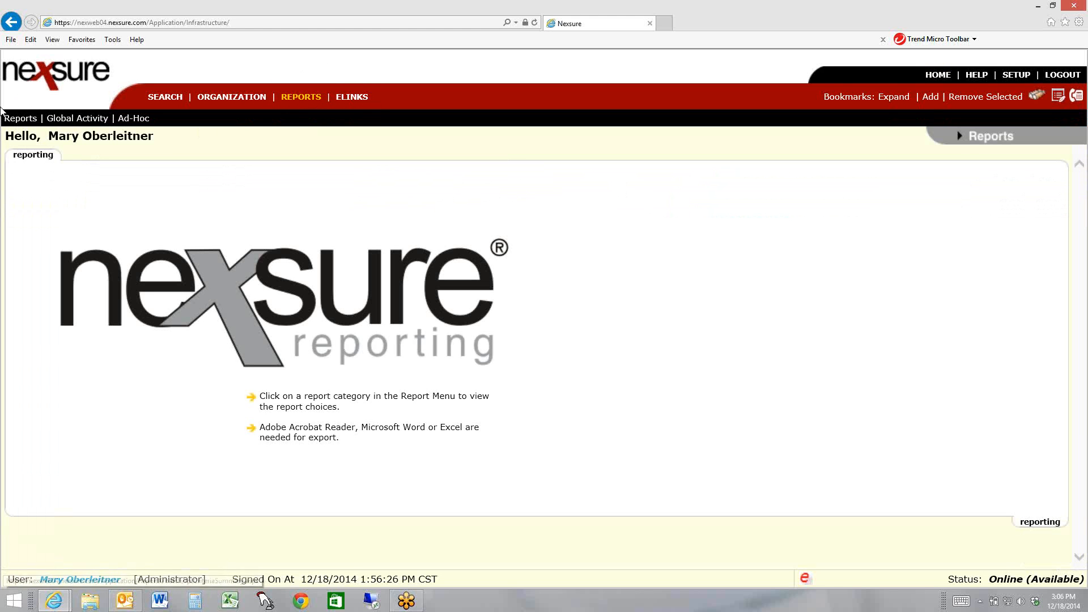
left_click(28, 122)
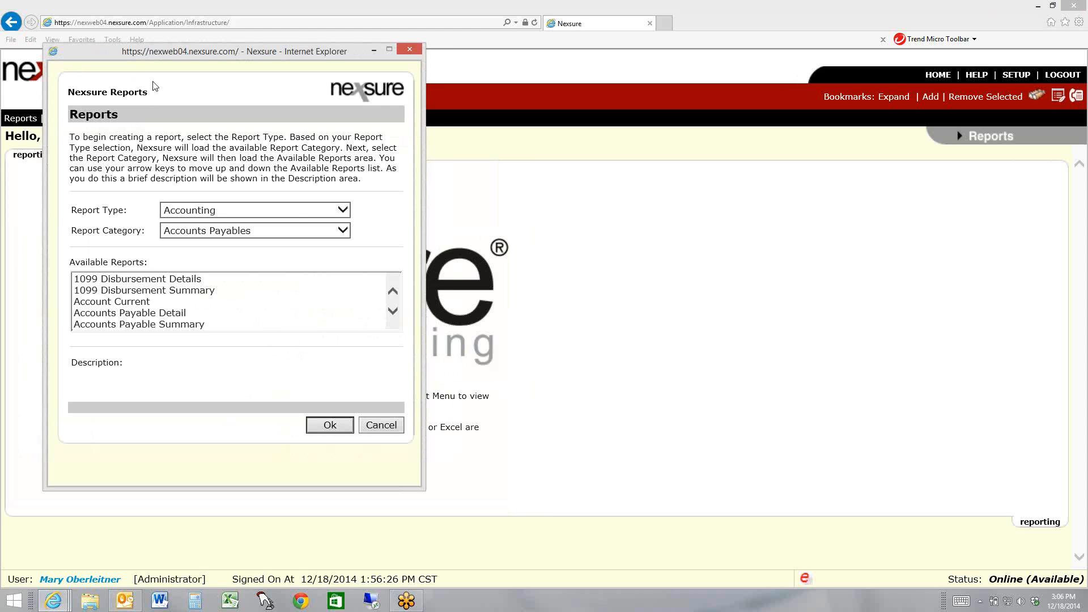
left_click(296, 214)
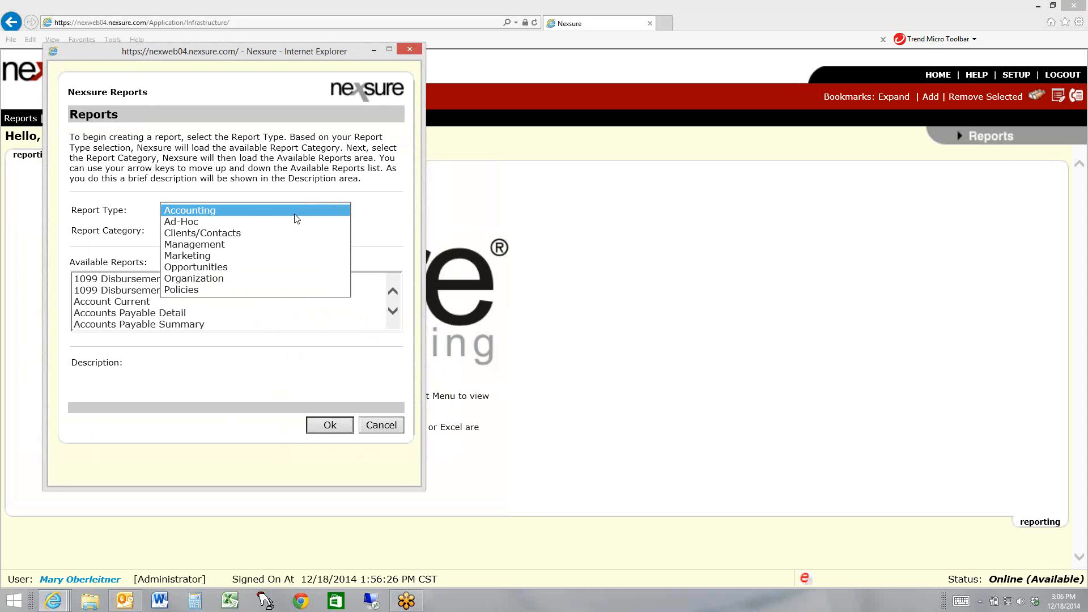
left_click(181, 290)
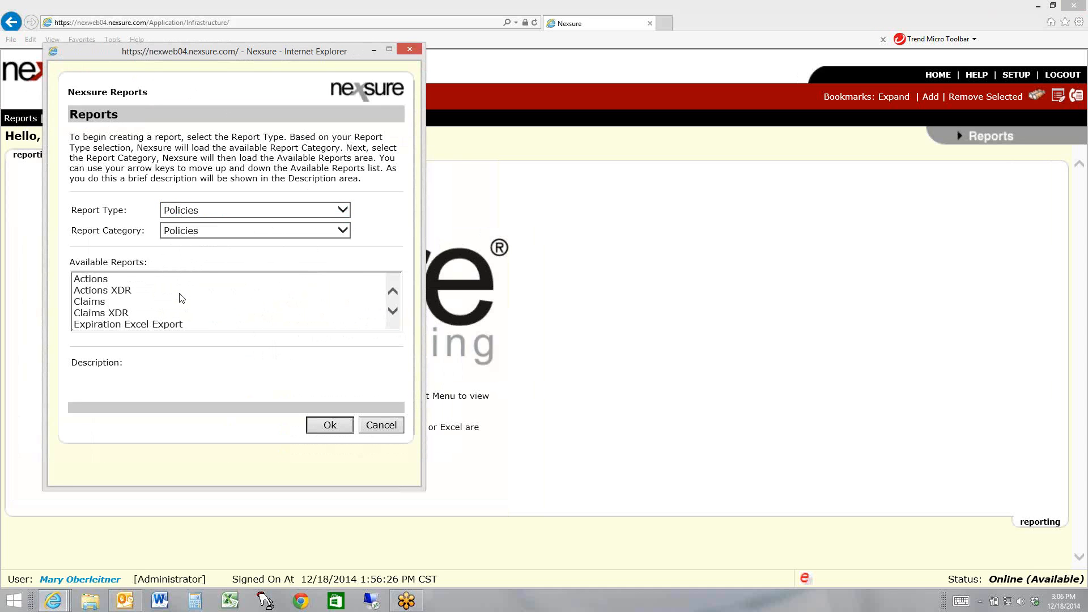
left_click(394, 312)
left_click(392, 312)
left_click(393, 311)
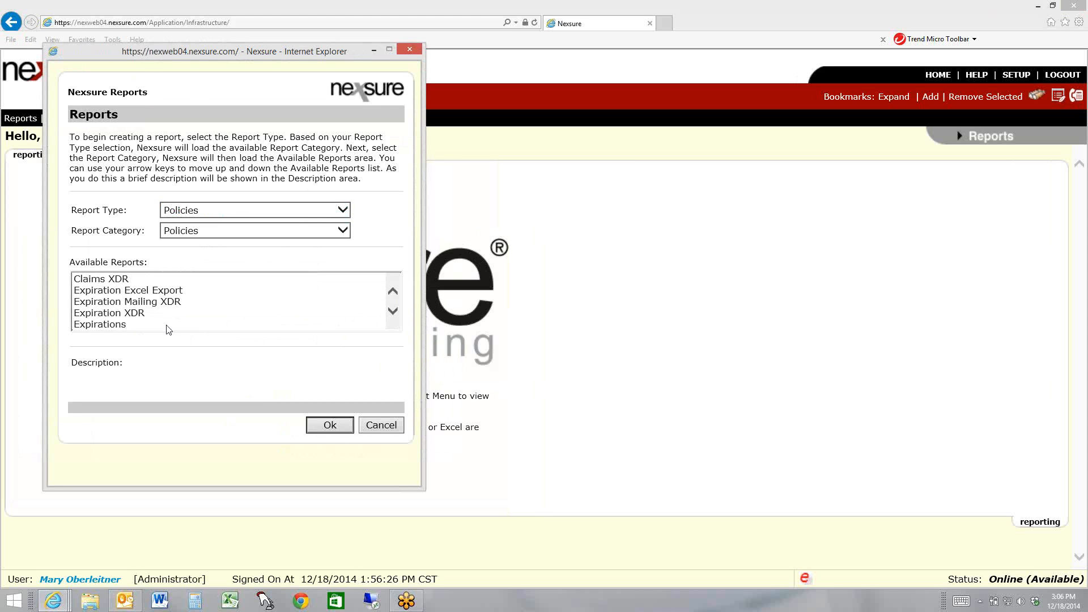
key("Up")
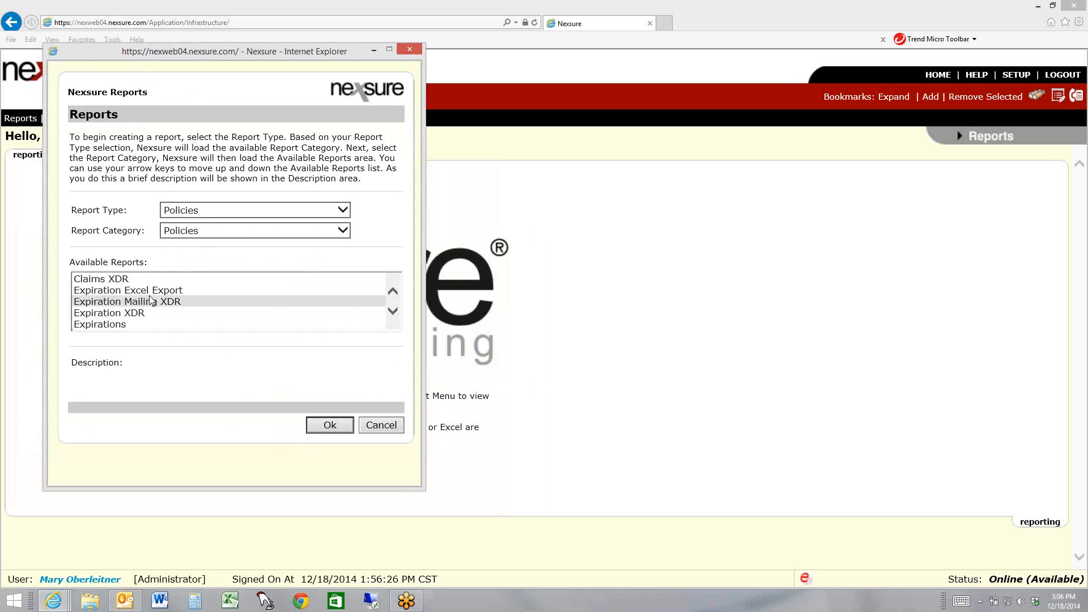
left_click(137, 292)
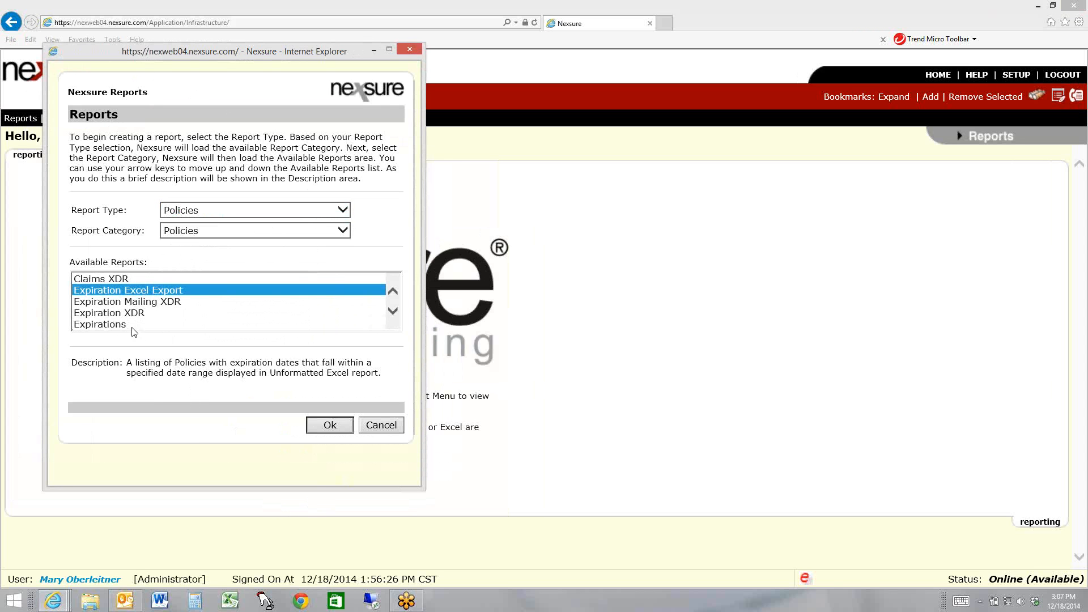
left_click(341, 430)
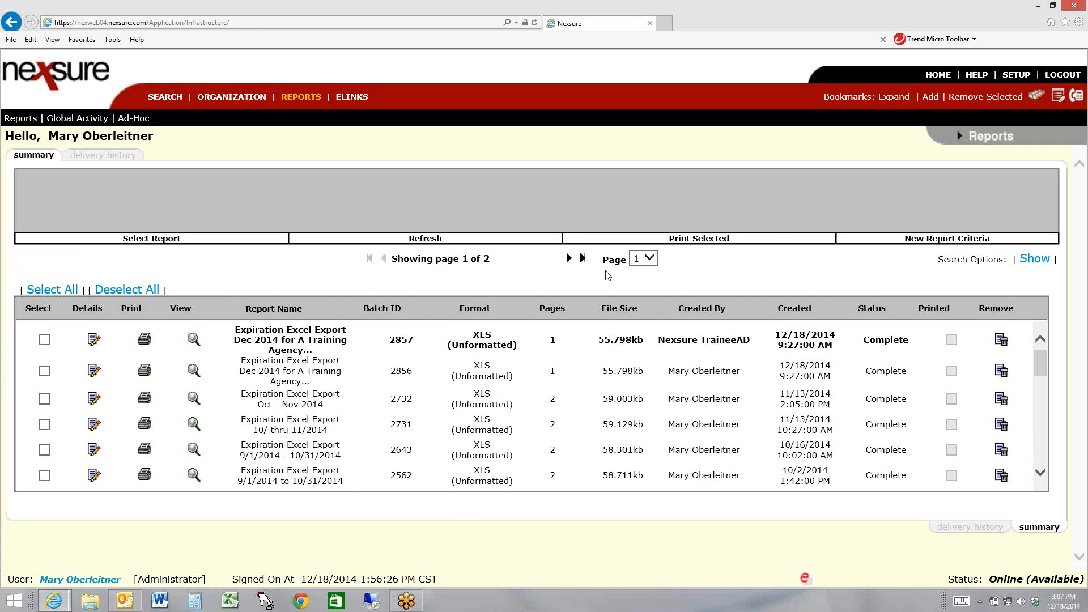
Start new report criteria for the expiration export with the description Dec 2014
left_click(945, 241)
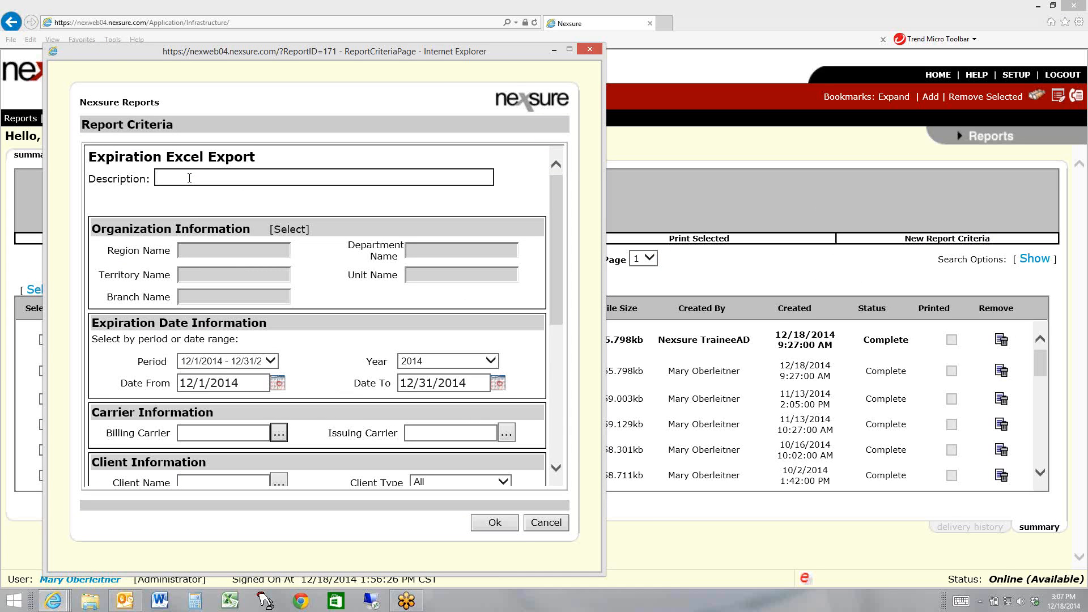
type("Dec 2014")
Limit the report's organization information to the territory A Training Agency Territory
left_click(291, 229)
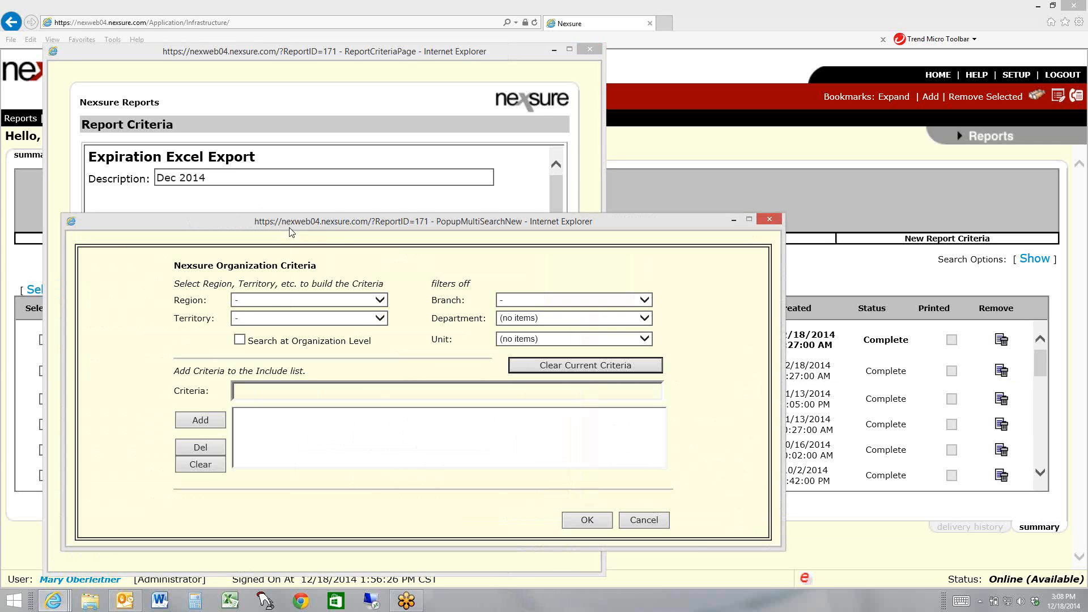
left_click(368, 300)
left_click(379, 319)
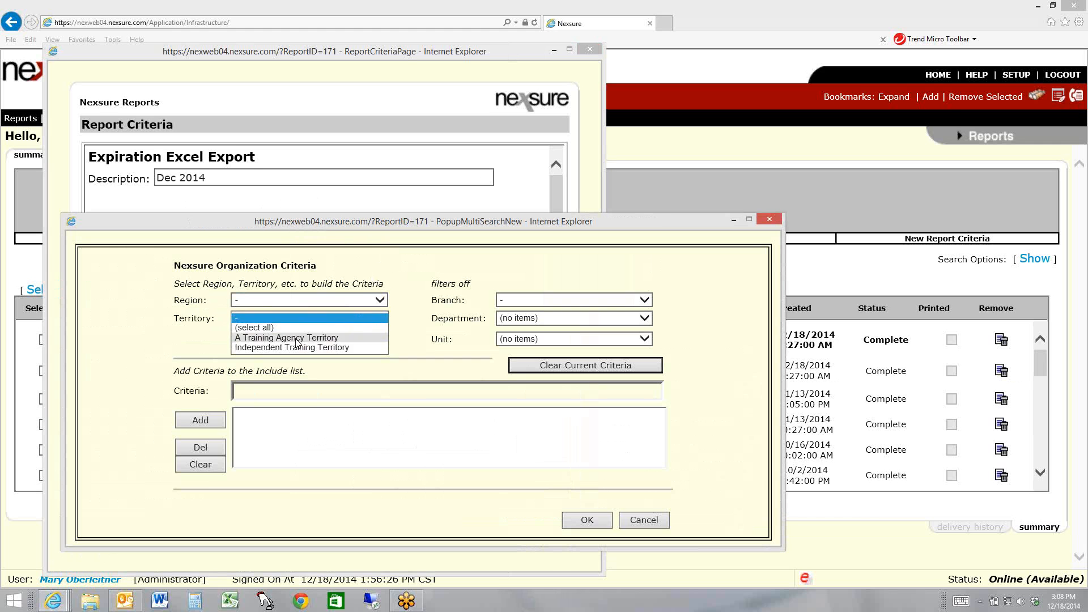
left_click(298, 338)
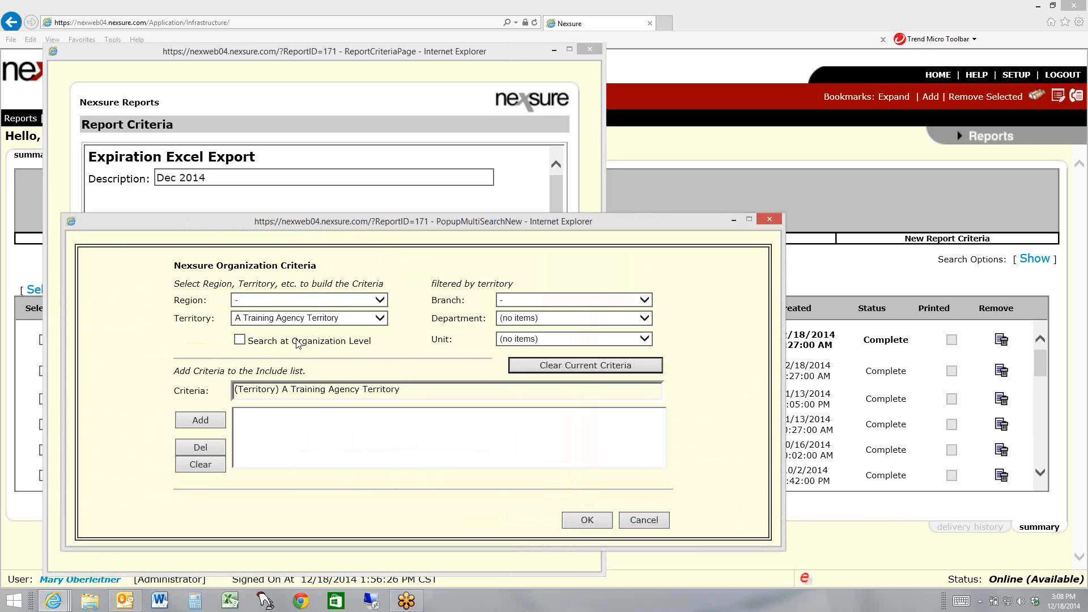
left_click(209, 424)
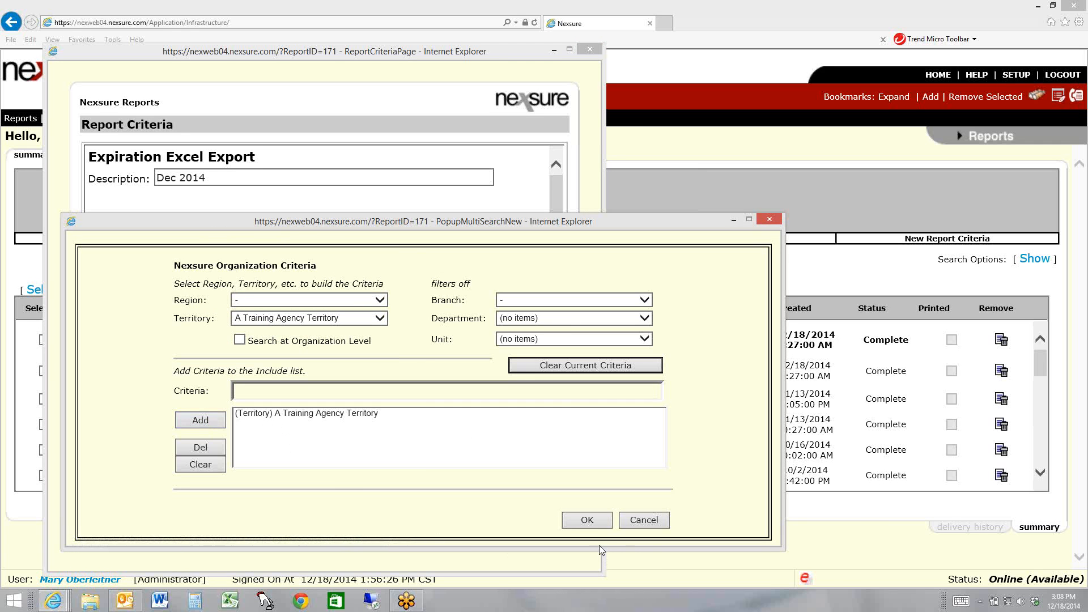
left_click(587, 521)
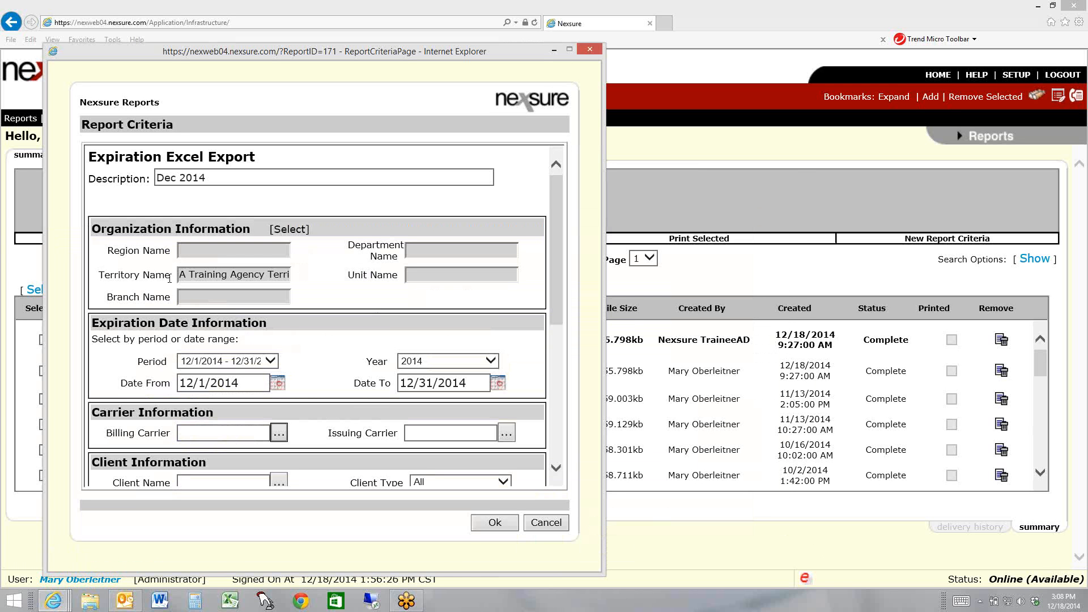
Extend the report description to read Dec 2014 A Training Agency Territory
left_click_drag(182, 274, 246, 186)
left_click(361, 181)
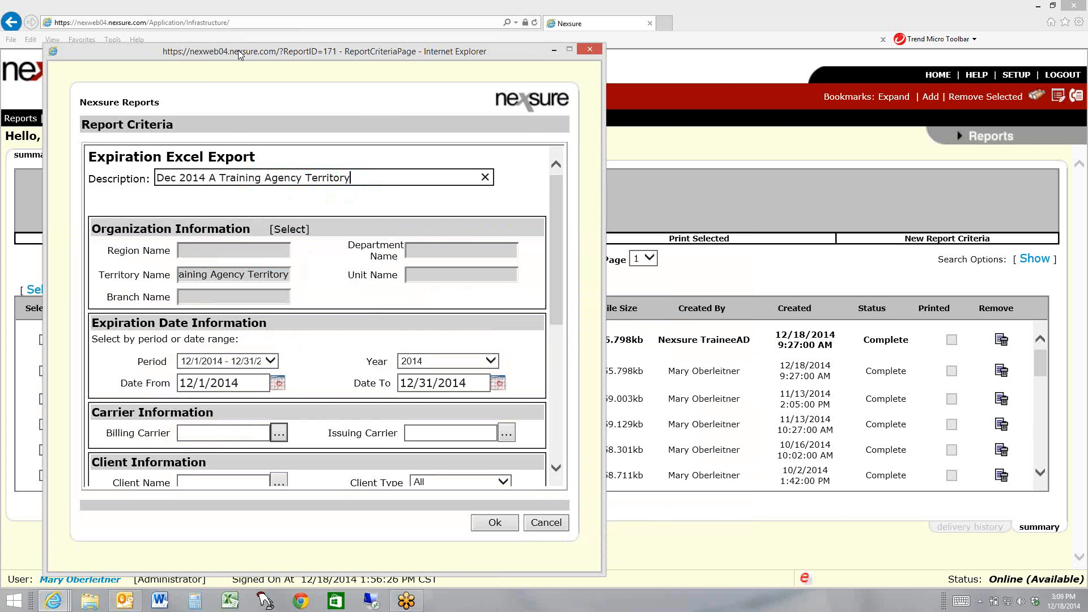
left_click_drag(247, 55, 614, 60)
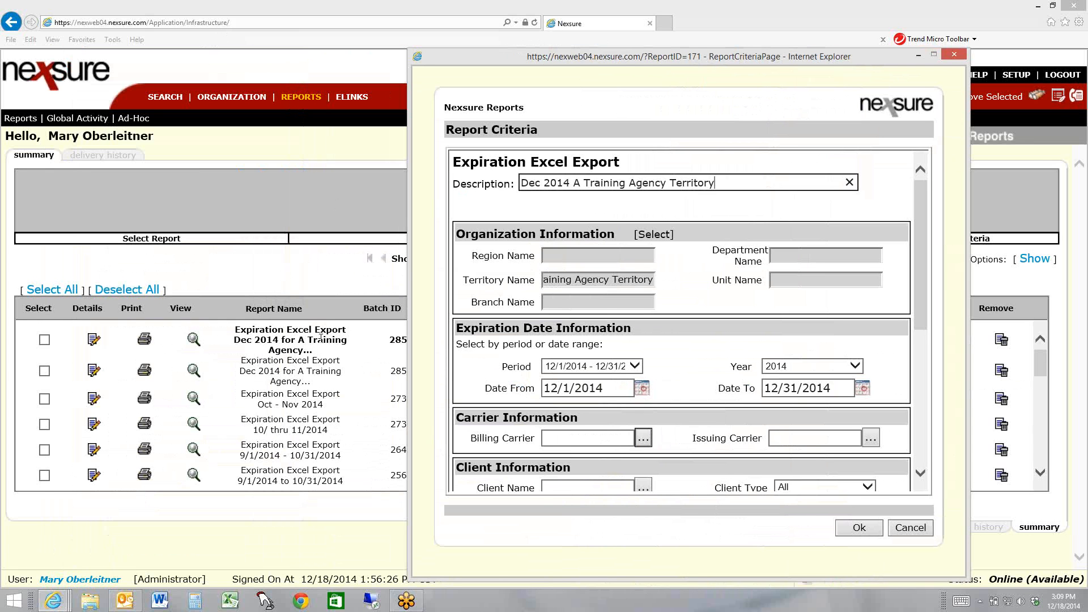
left_click_drag(618, 59, 206, 51)
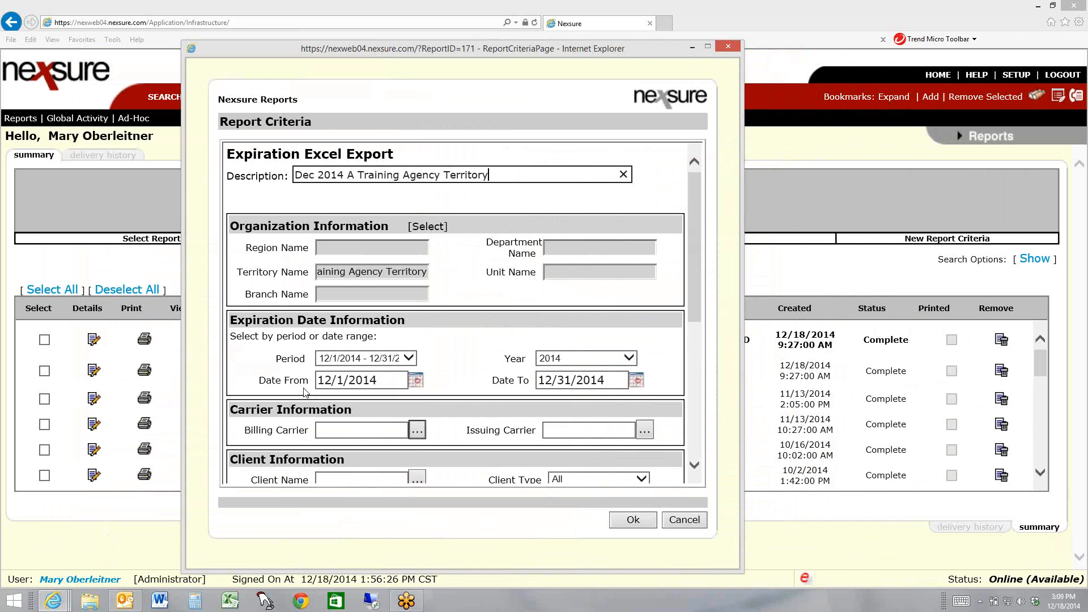
Try the 11/1/2014 - 11/30/2014 expiration period and switch back to 12/1/2014 - 12/31/2014
left_click_drag(377, 380, 252, 388)
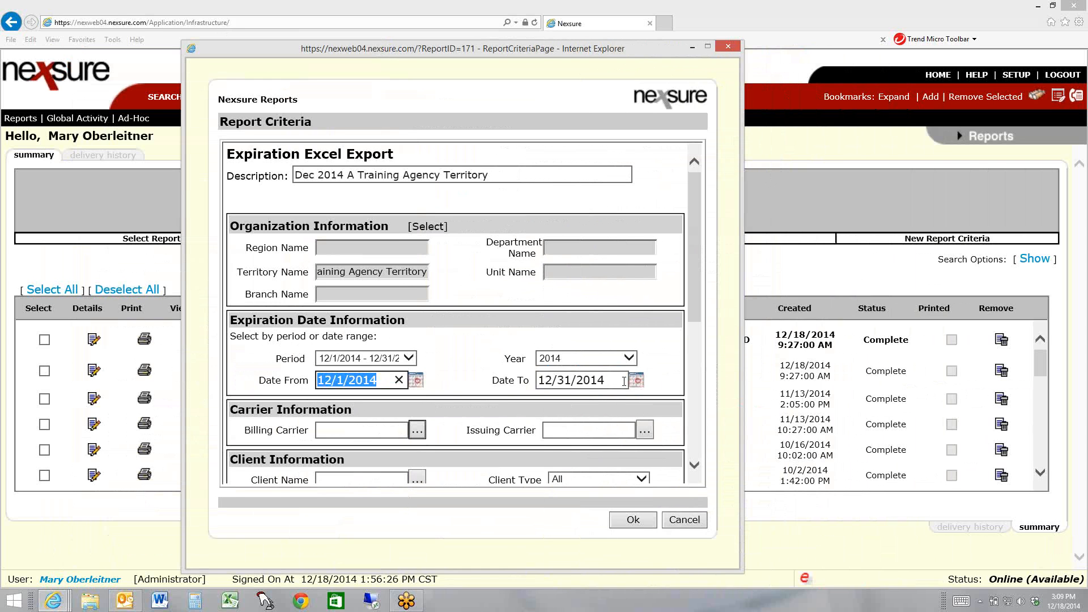
left_click_drag(624, 380, 443, 389)
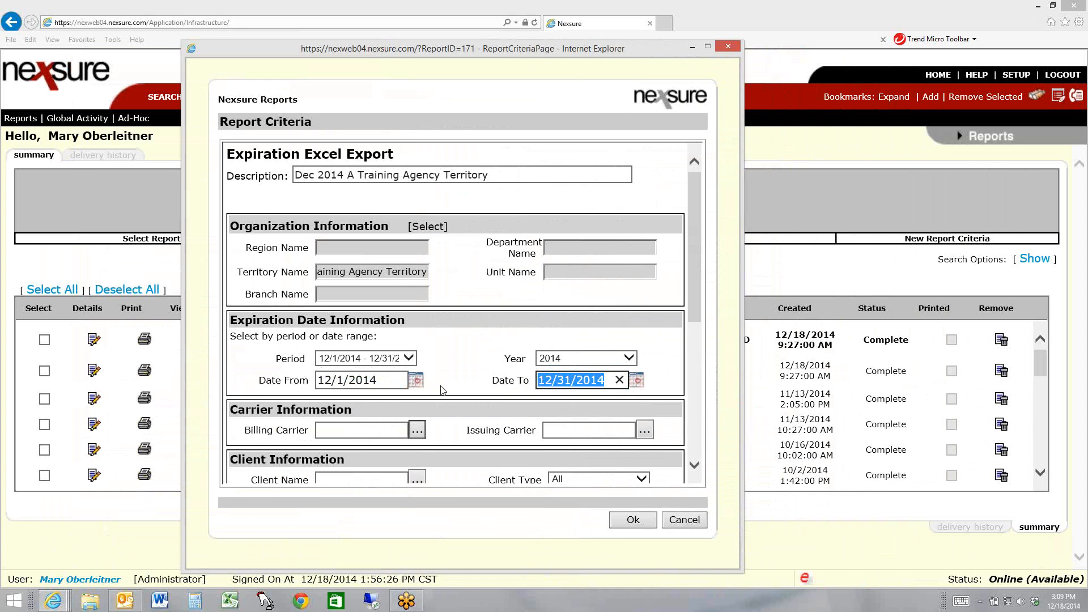
left_click(381, 358)
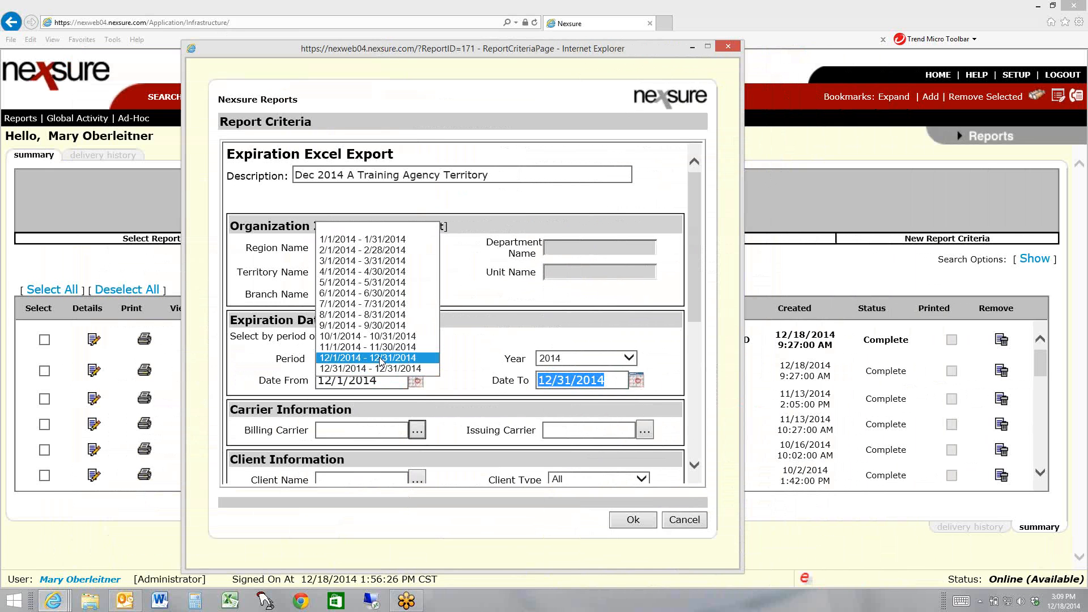
left_click(380, 347)
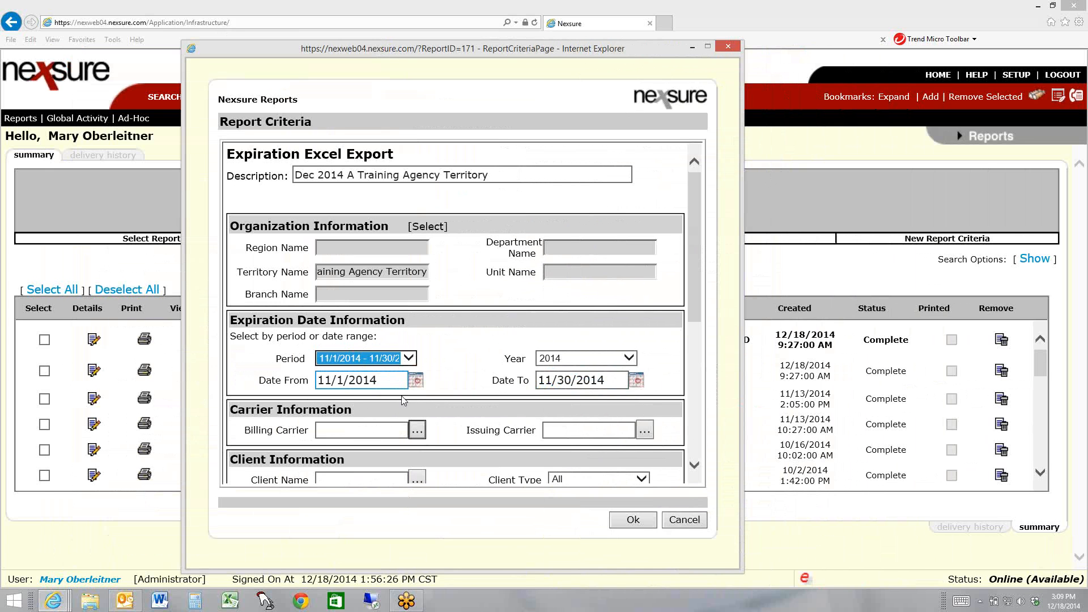
left_click(407, 358)
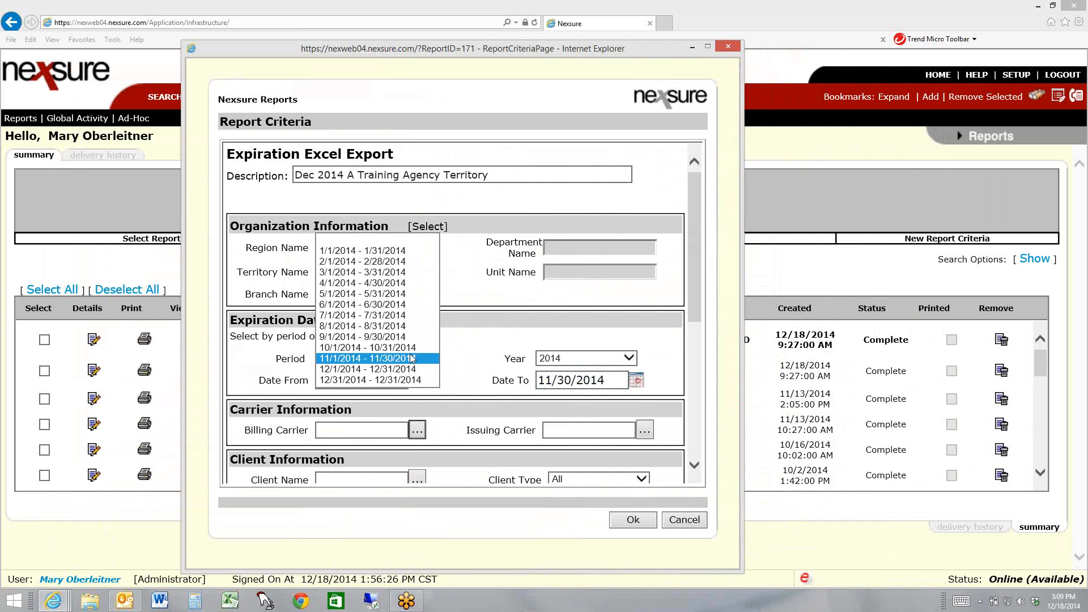
left_click(373, 369)
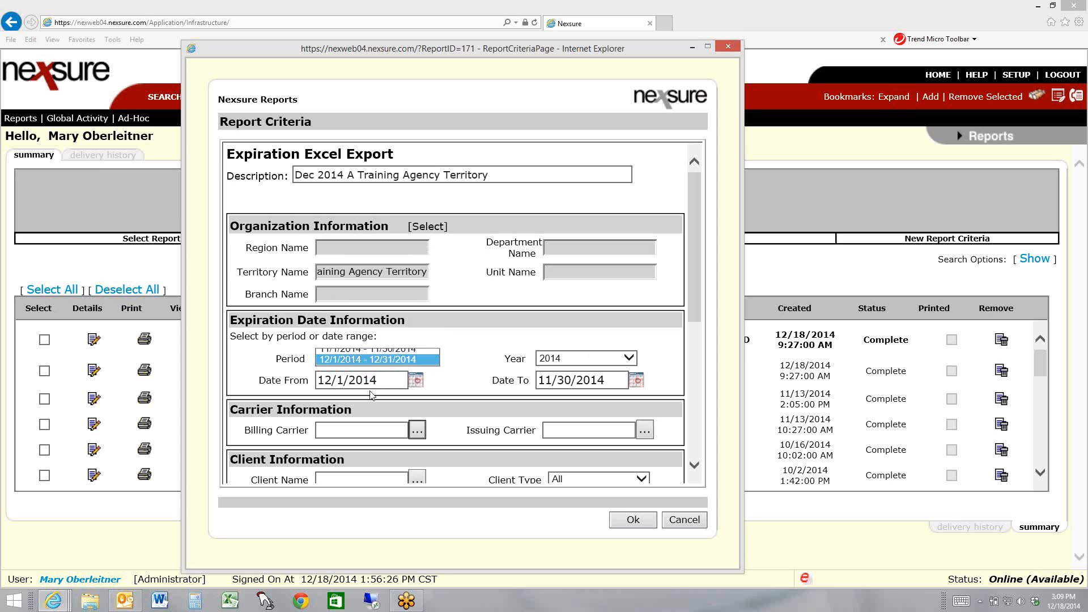
Try editing the month in the expiration date range by hand to 11 and restore it to 12
left_click(330, 380)
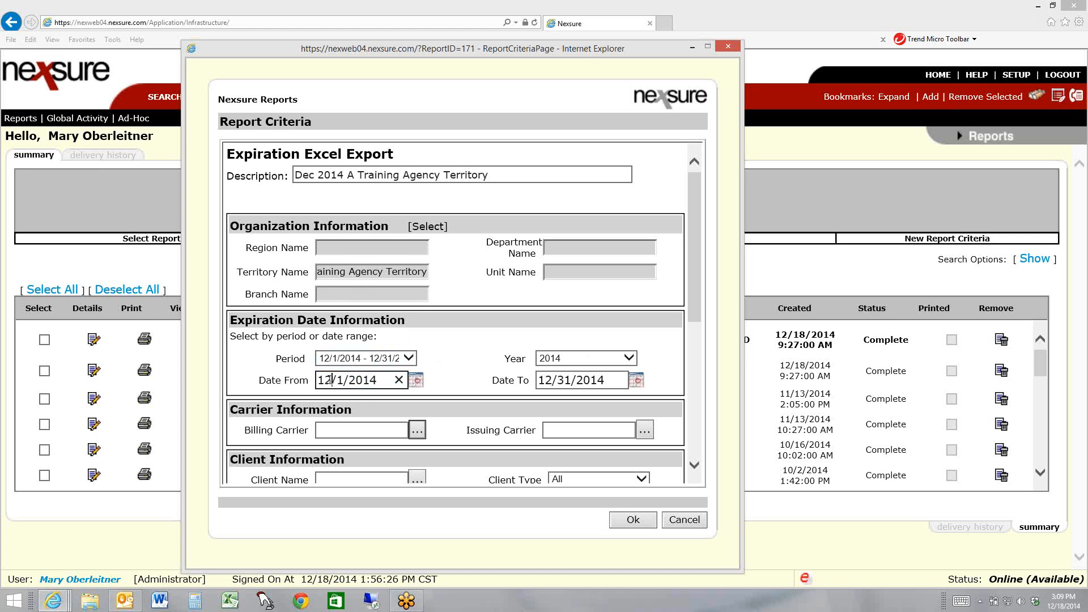
left_click(560, 380)
key("BackSpace")
key("BackSpace")
type("11")
key("BackSpace")
type("2")
Look through the remaining report criteria, submit the report and refresh the report summary list
left_click_drag(694, 253, 688, 336)
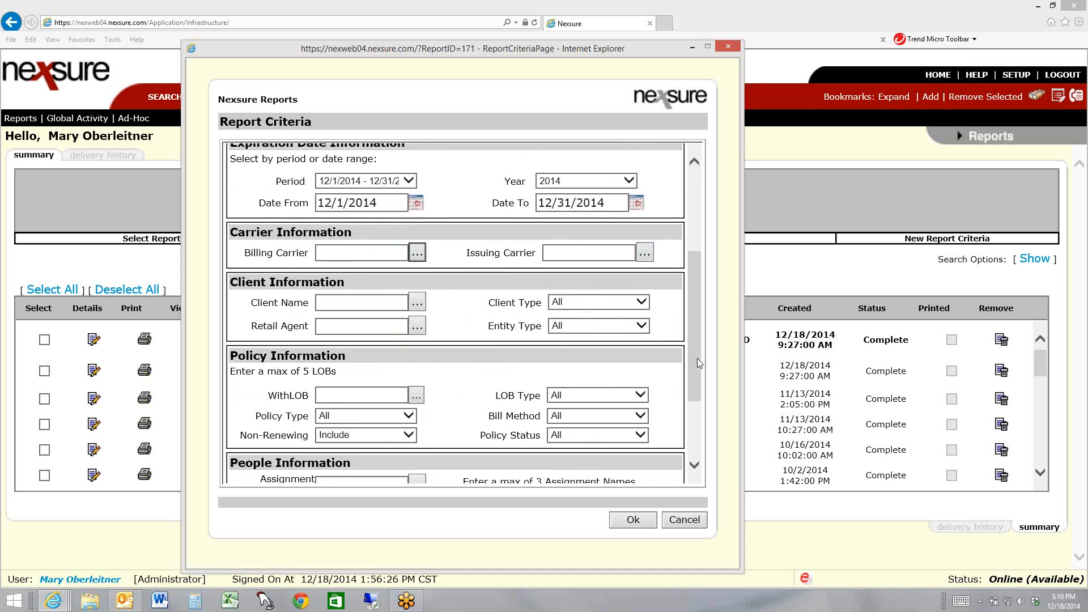
left_click_drag(695, 310, 696, 363)
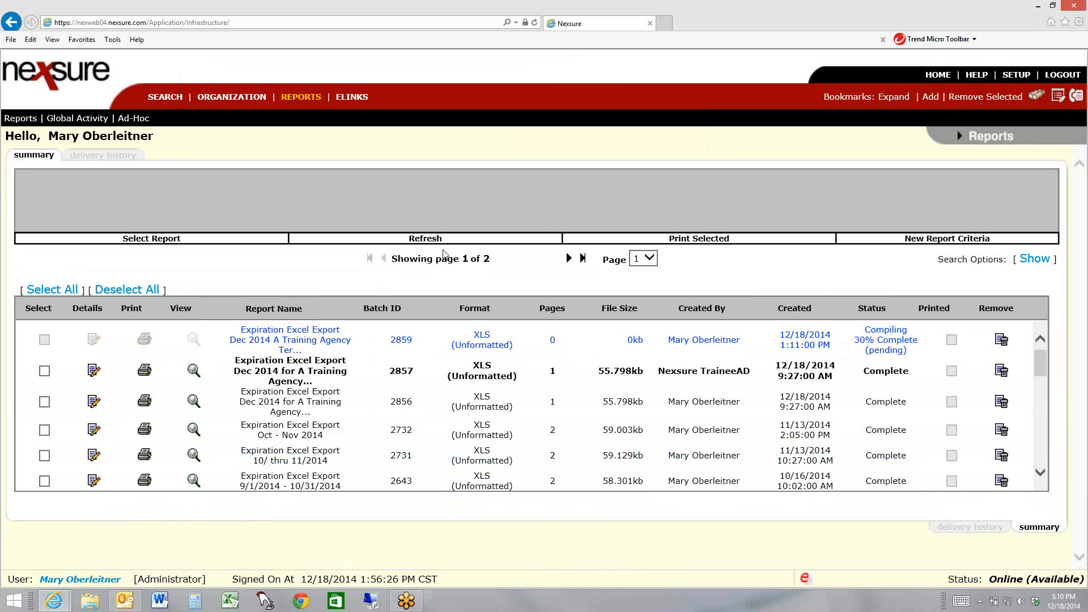
left_click(425, 238)
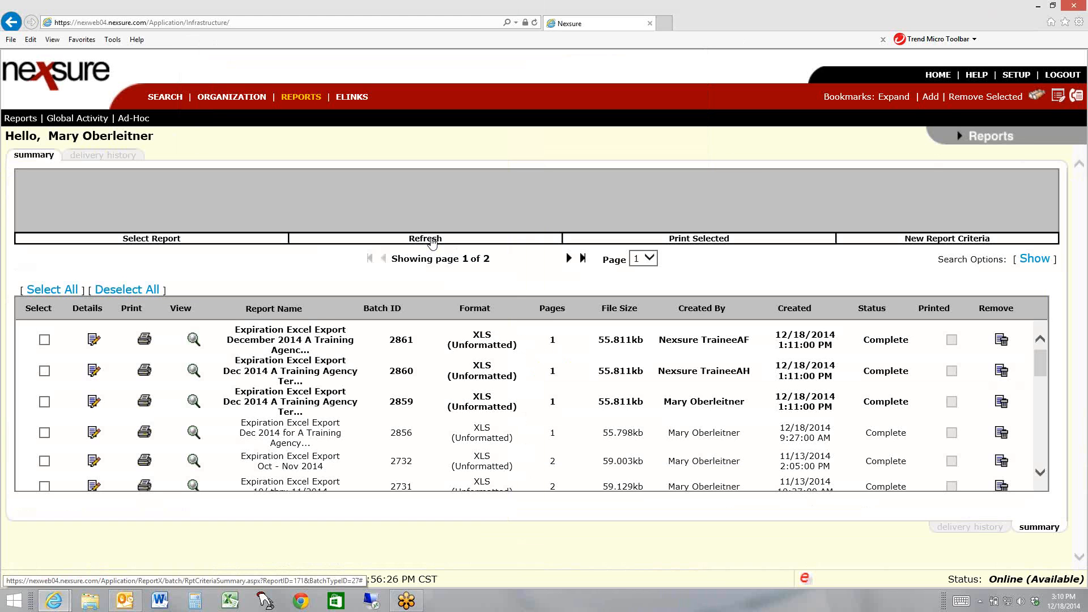
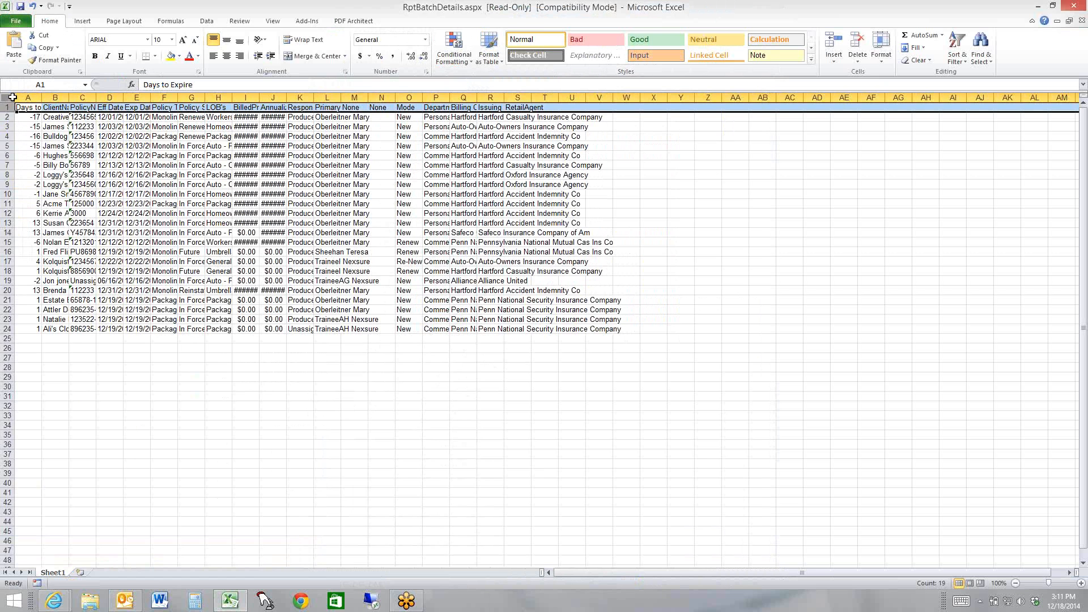
Fit all columns of the expiration report sheet to the width of their contents
left_click(5, 98)
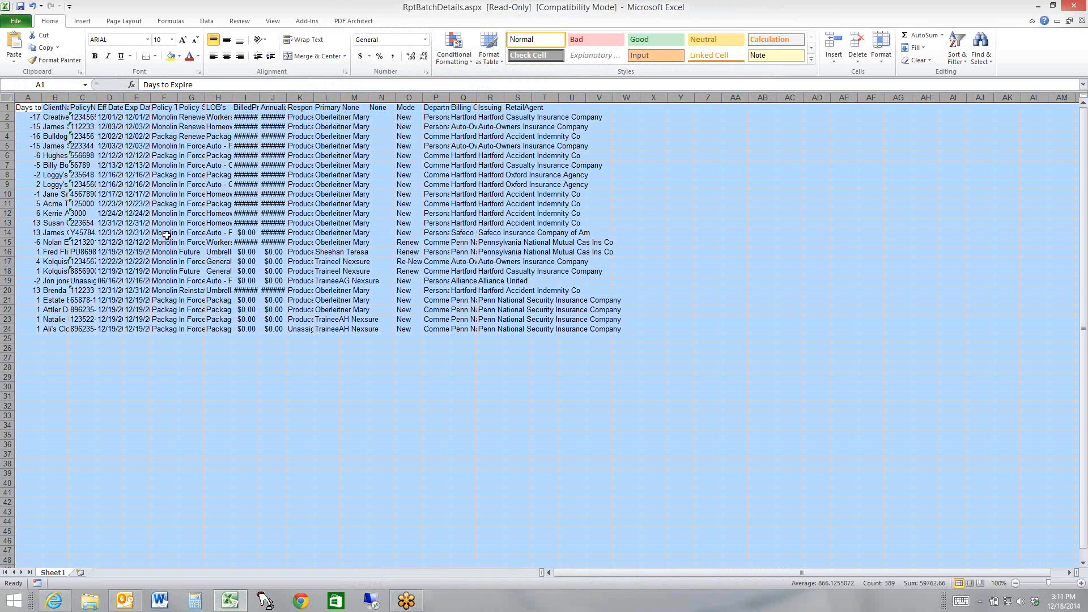
double_click(148, 97)
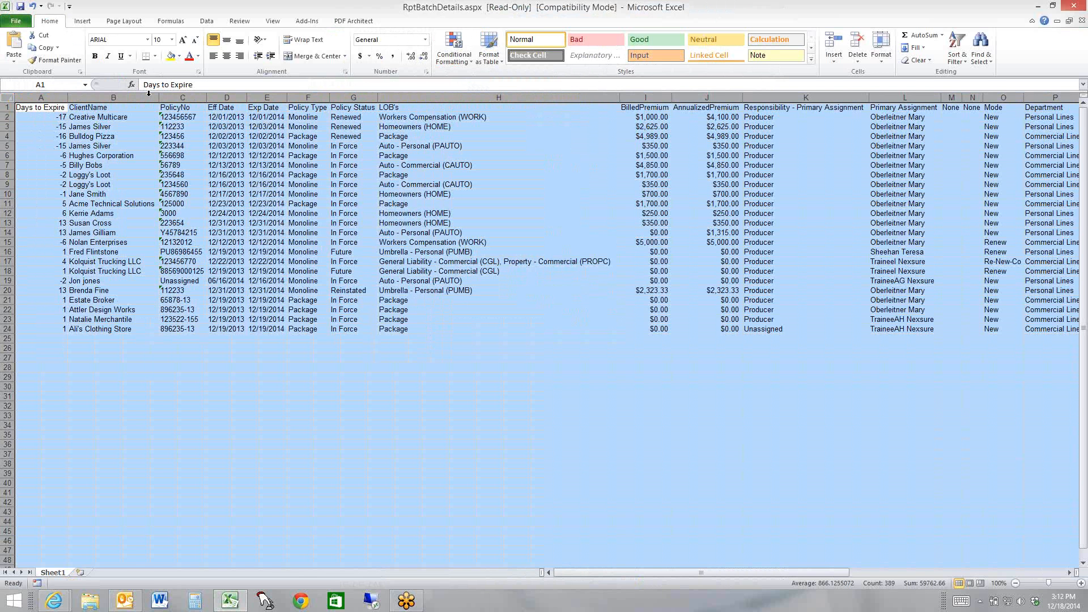
left_click(117, 128)
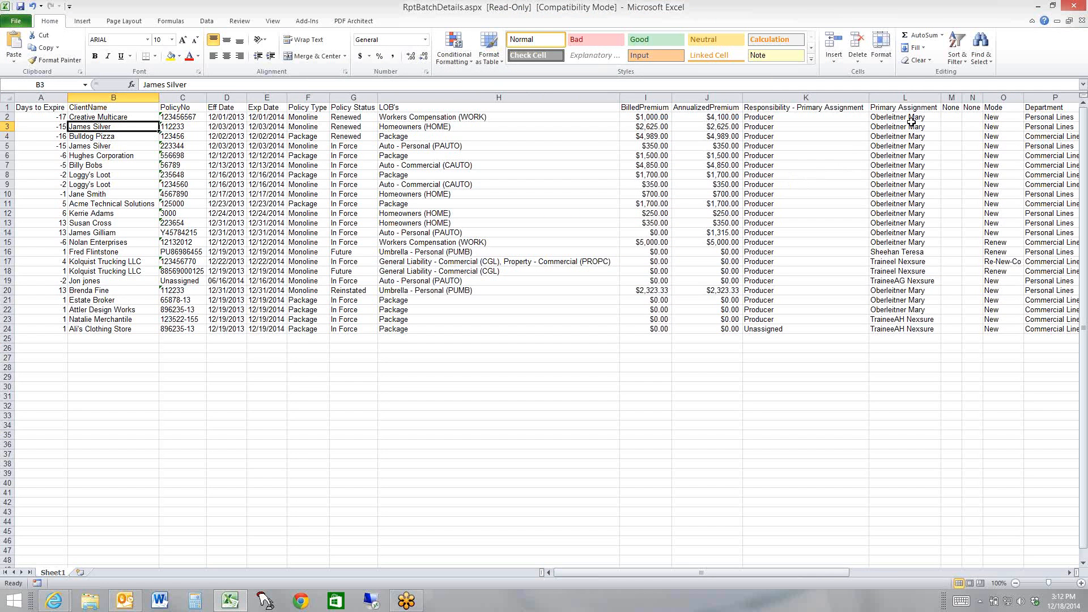
Custom-sort the report rows by Days to Expire, values from smallest to largest
left_click(954, 61)
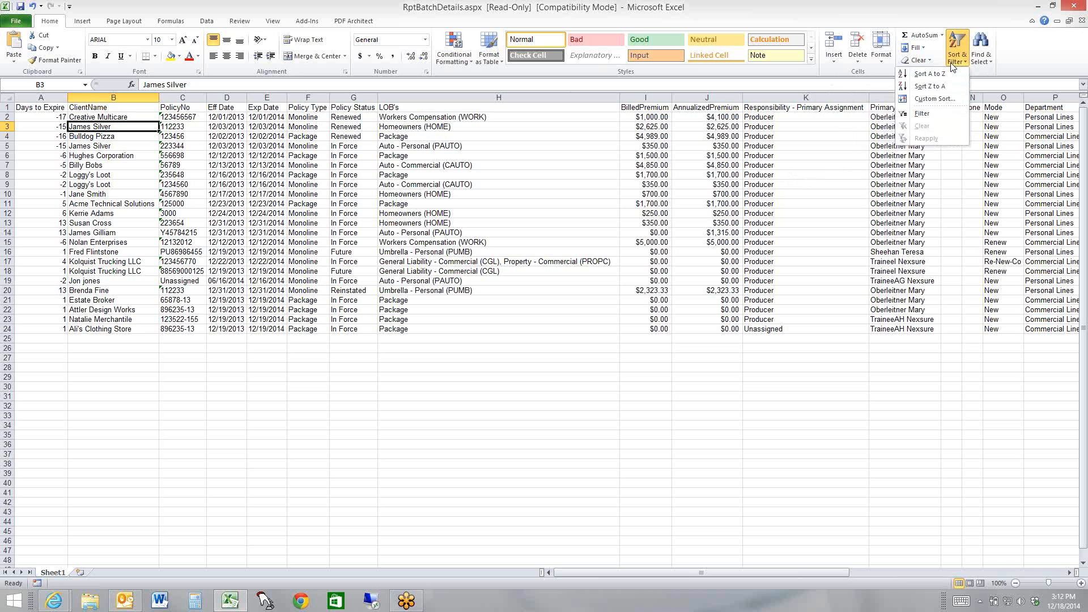
left_click(944, 100)
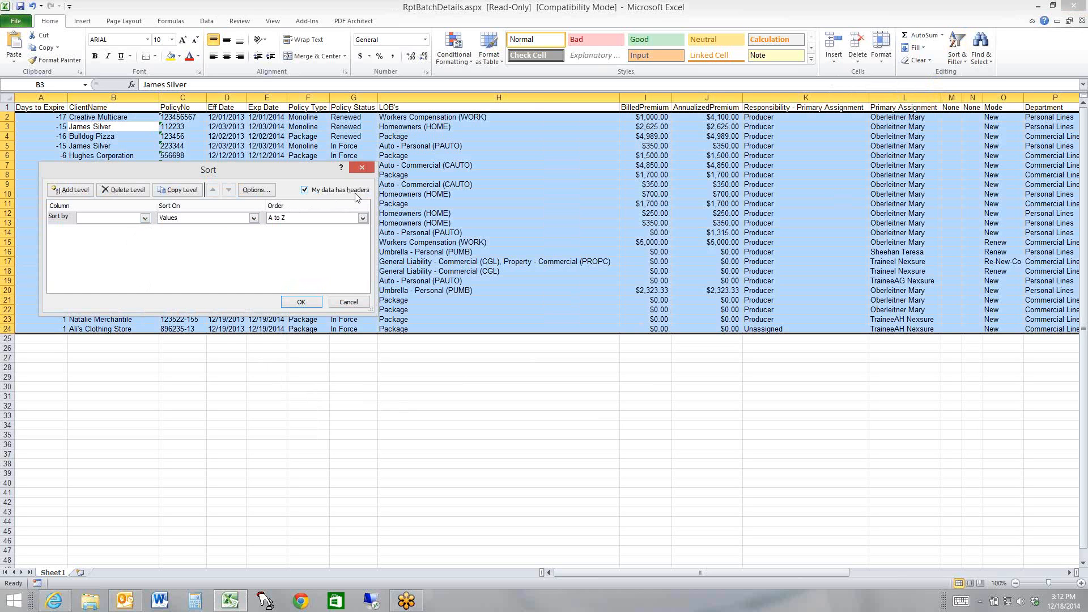
left_click(145, 218)
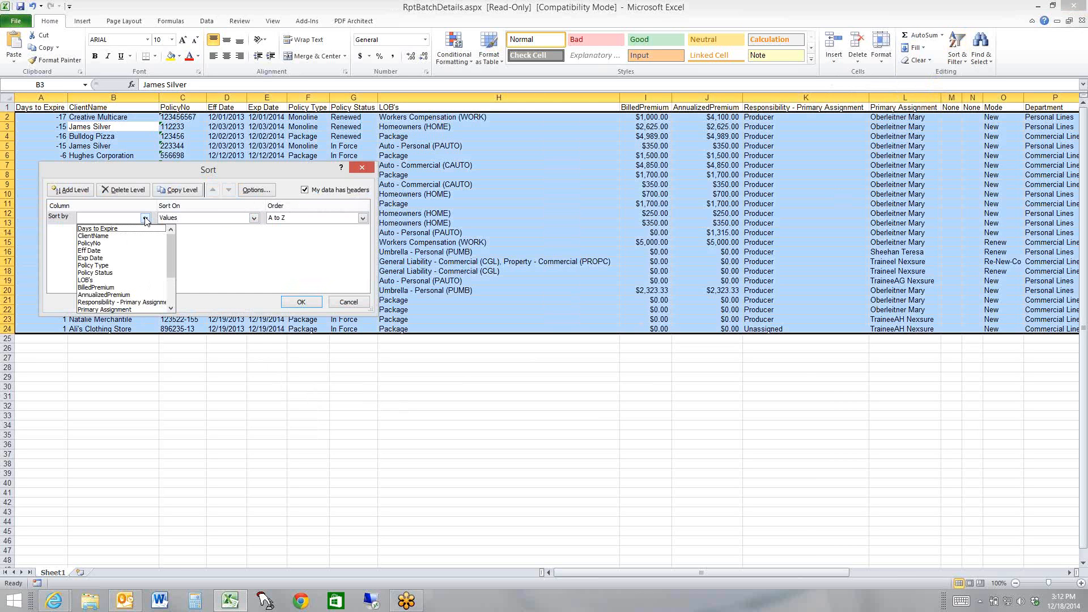
left_click(109, 230)
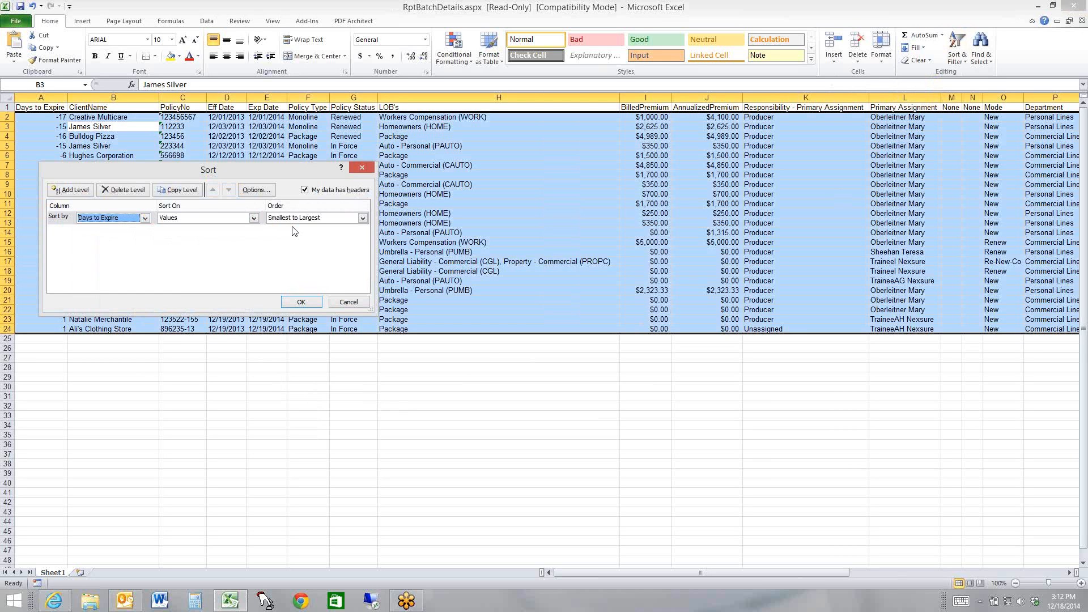
left_click(296, 303)
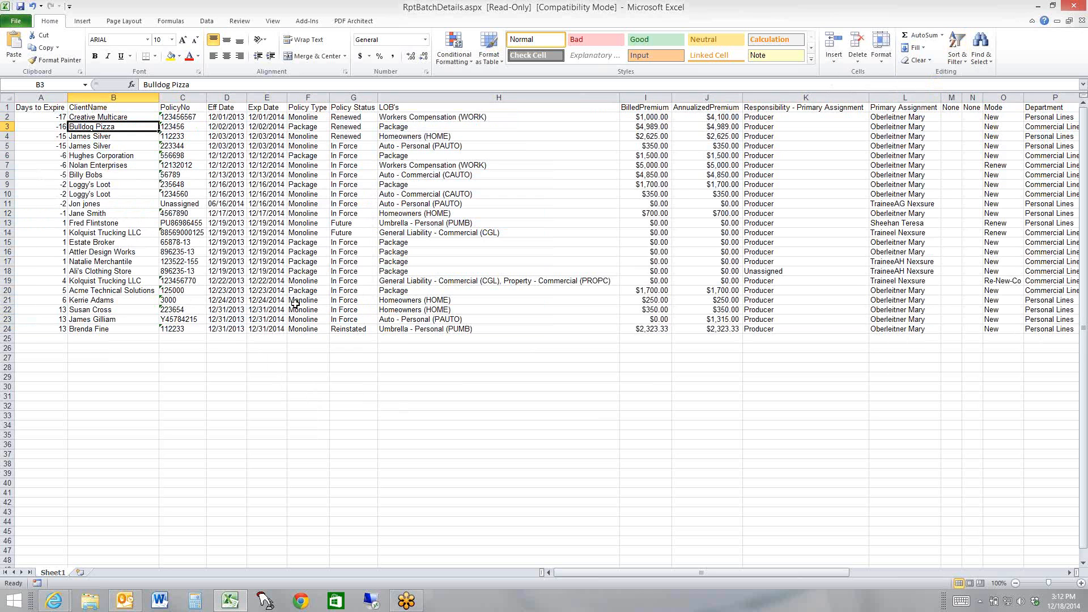
Examine the sorted rows' days to expire, policy details and Policy Status entries, including the Future policies
left_click(140, 118)
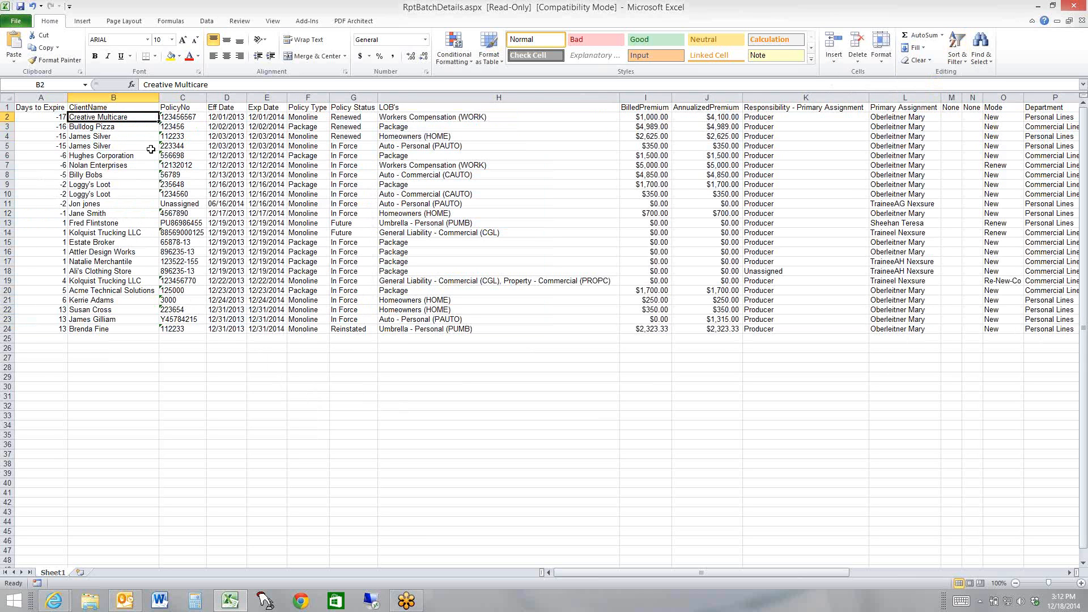
key("Right")
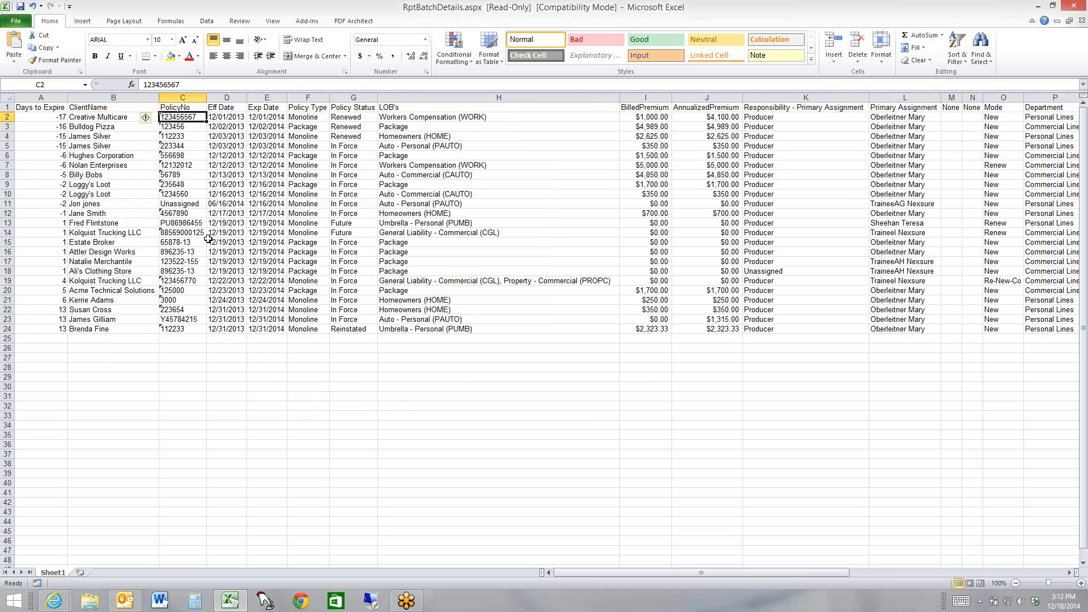
key("Left")
key("Left")
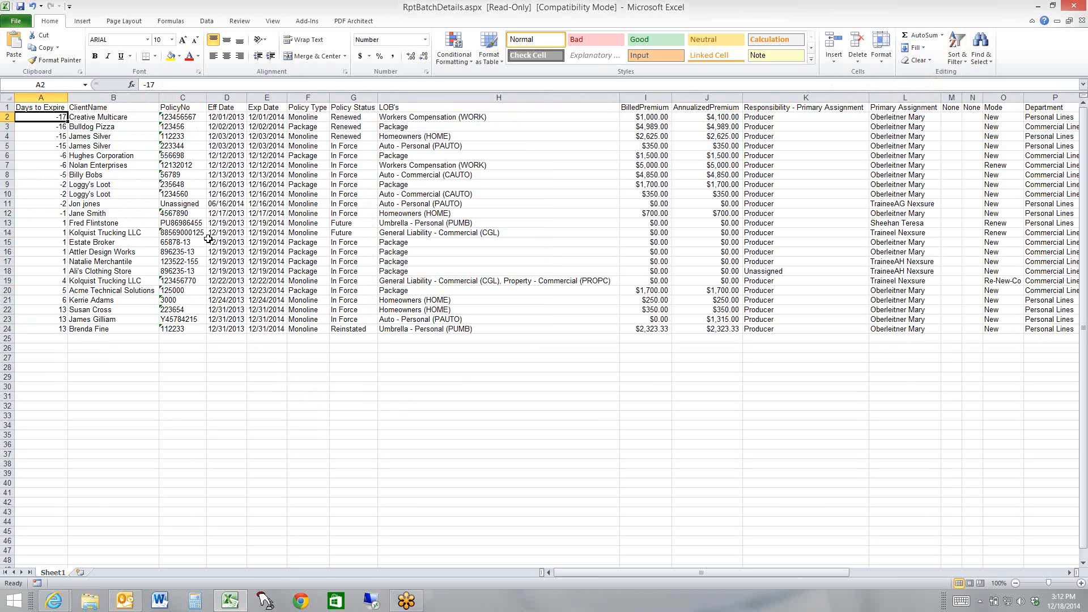
key("Right")
key("Right")
key("Right")
key("Right")
key("Right")
key("Right")
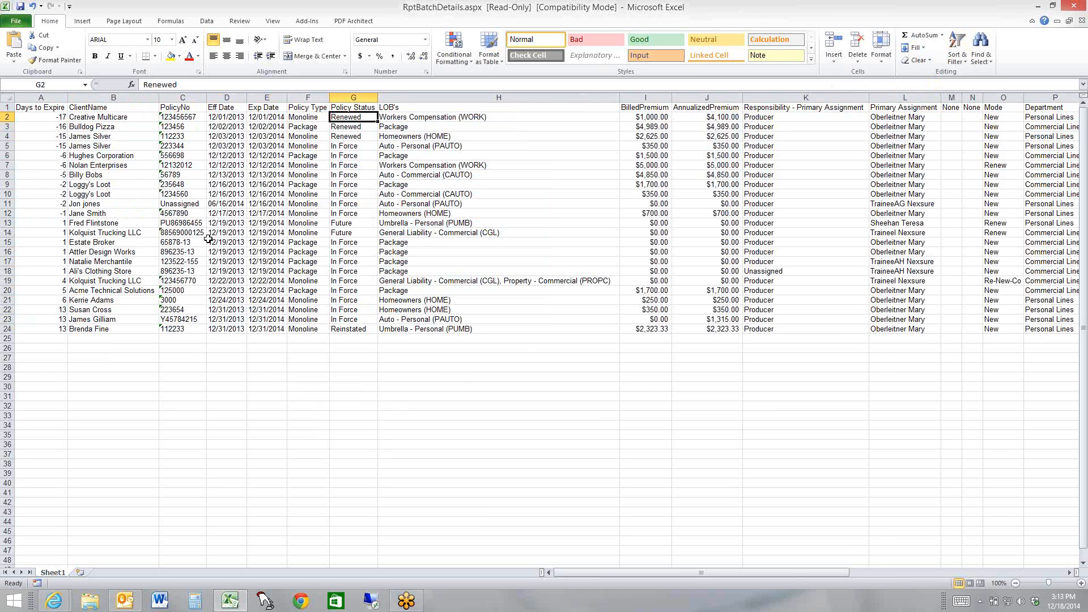
left_click(345, 226)
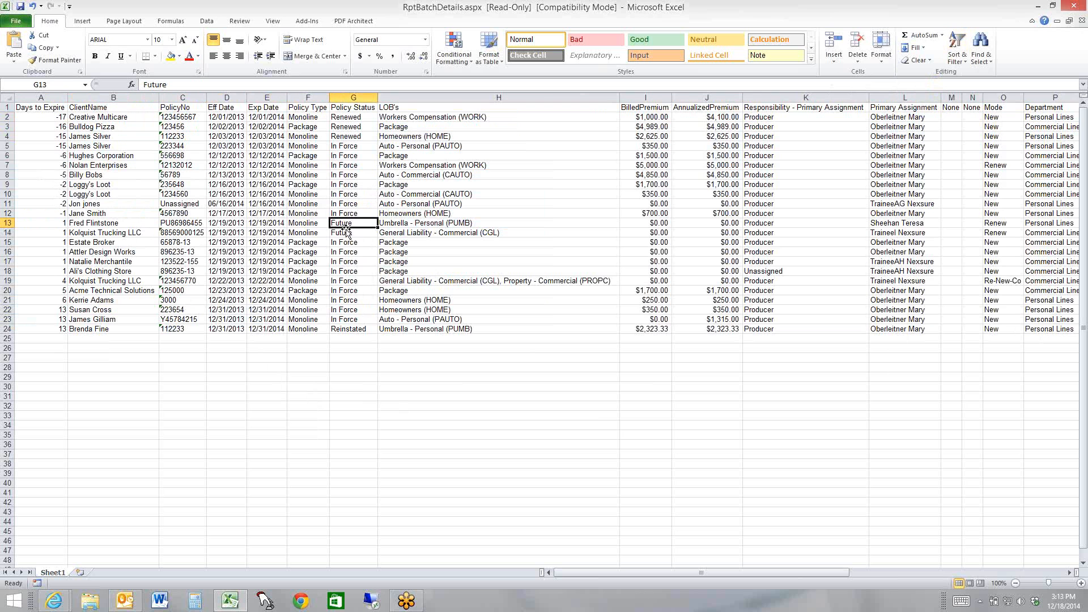
left_click(345, 231)
left_click(347, 223)
Close the export workbook without saving and the blank workbook, returning to the client search in Nexsure
left_click(1073, 8)
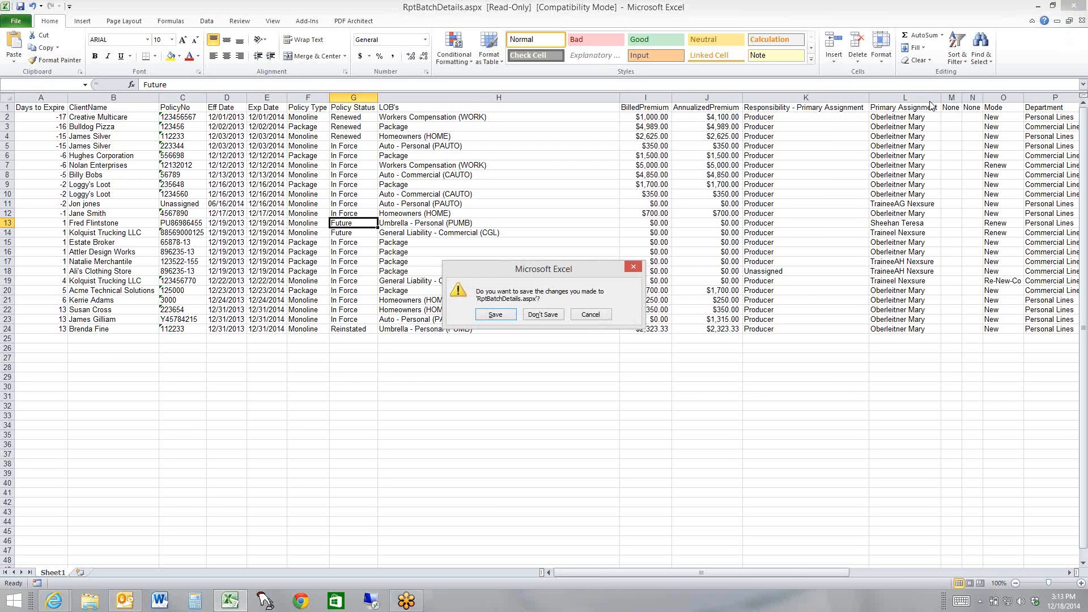
left_click(530, 318)
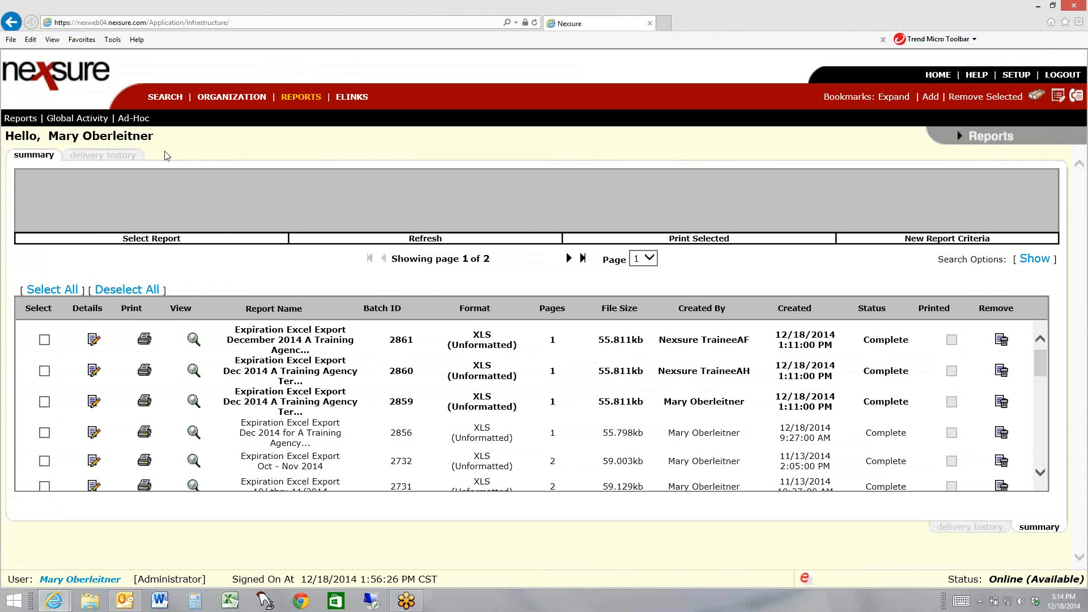
left_click(152, 100)
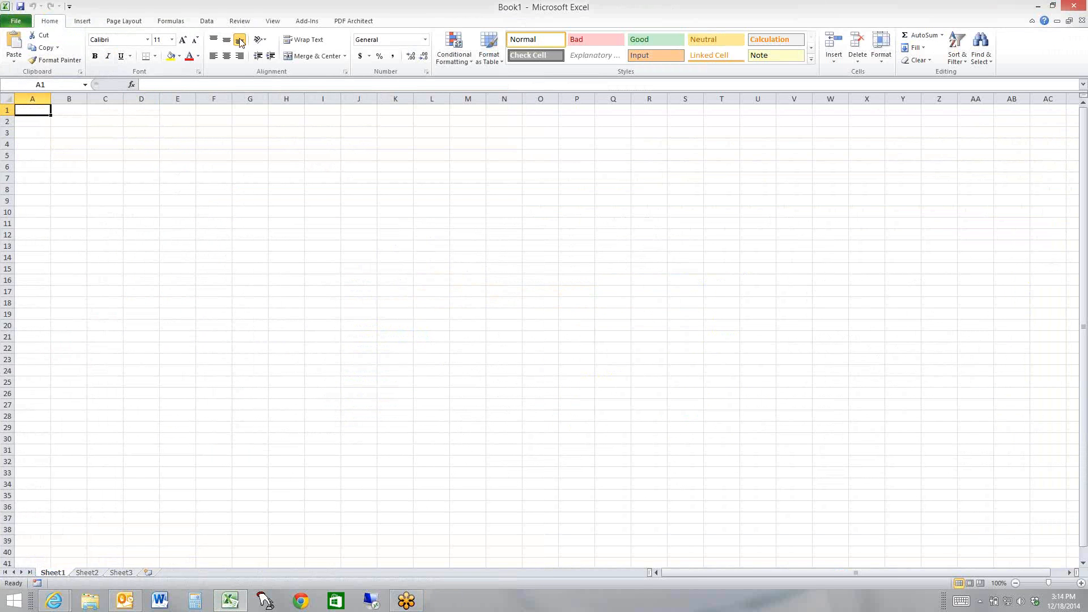
left_click(1072, 6)
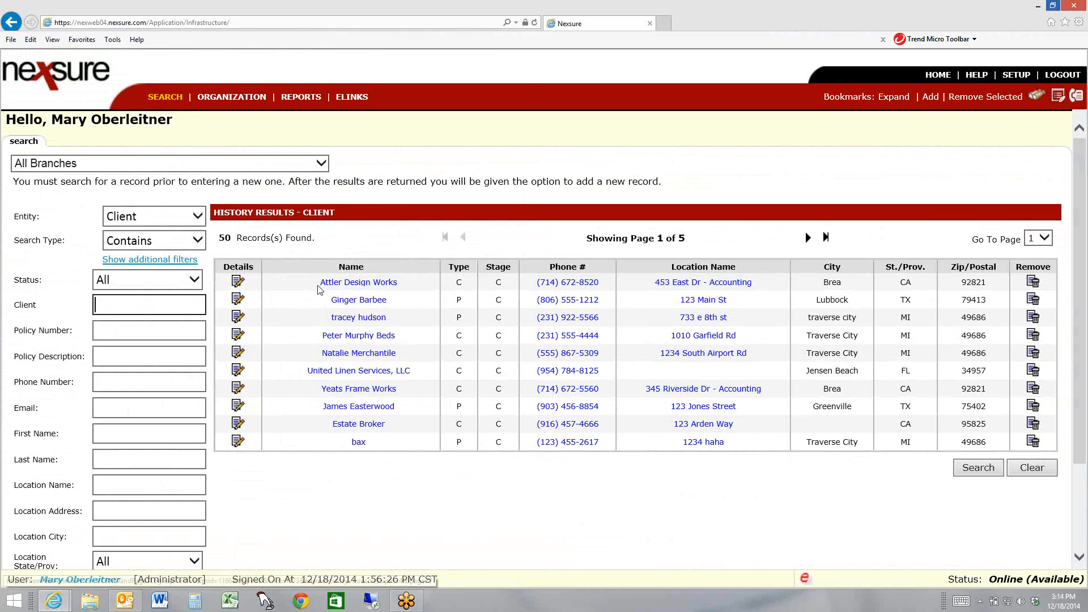
Open the policies of client Attler Design Works and look through the client's overall summary of insurance
left_click(238, 282)
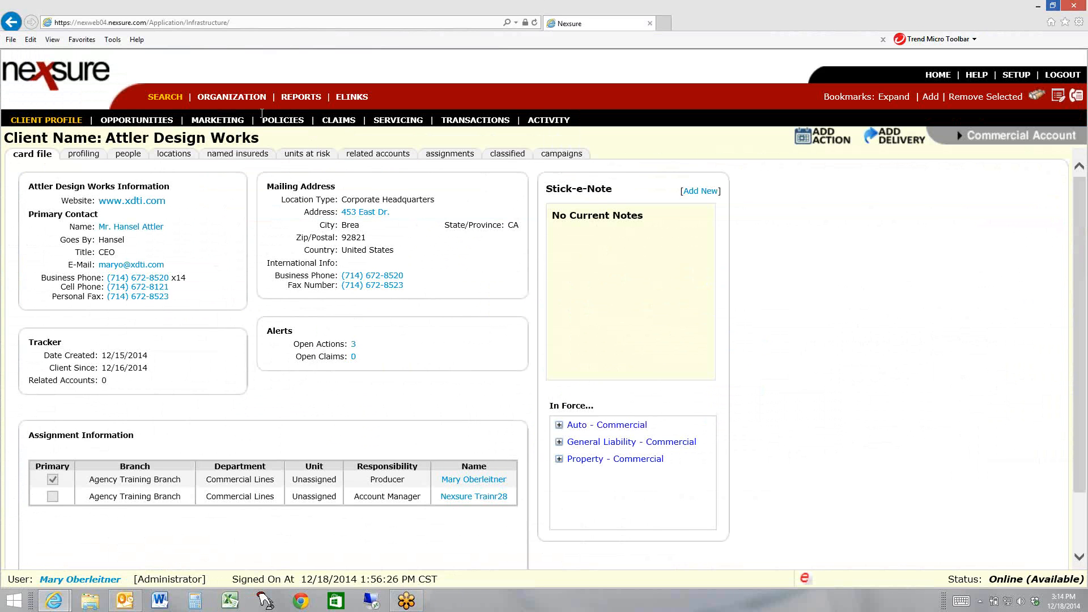
left_click(291, 123)
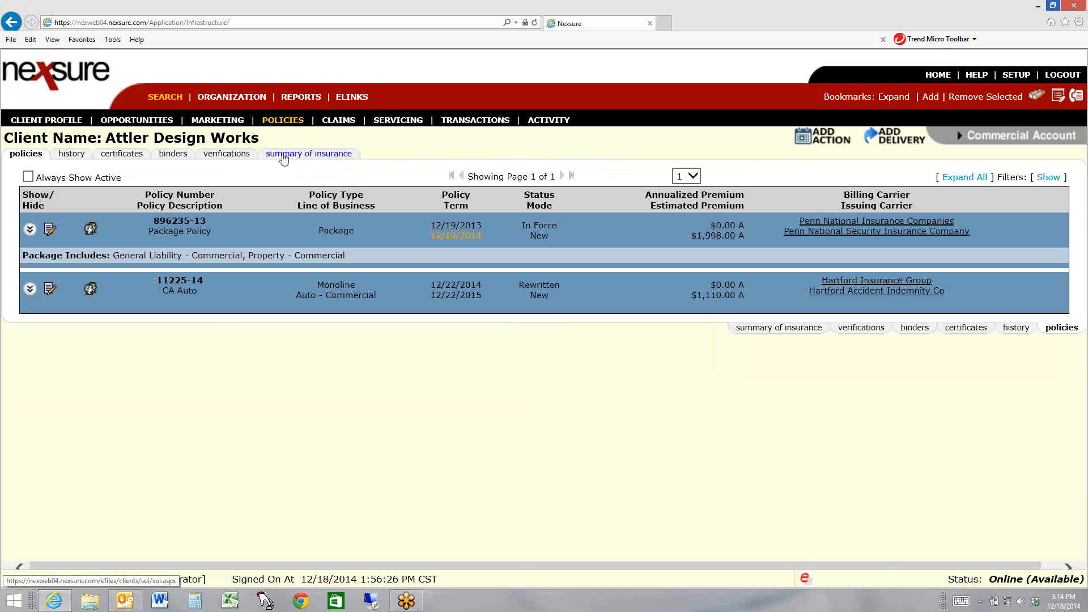
left_click(321, 158)
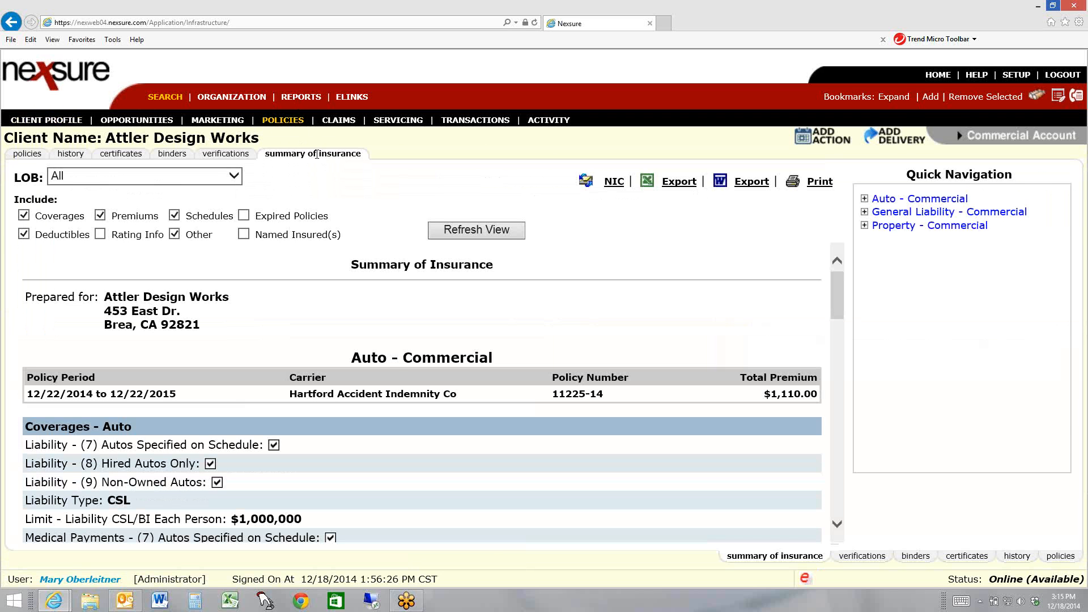
left_click_drag(837, 301, 837, 390)
left_click_drag(836, 406, 859, 269)
Return to the policies list, open the summary of insurance for only the package policy and read through it
left_click(285, 122)
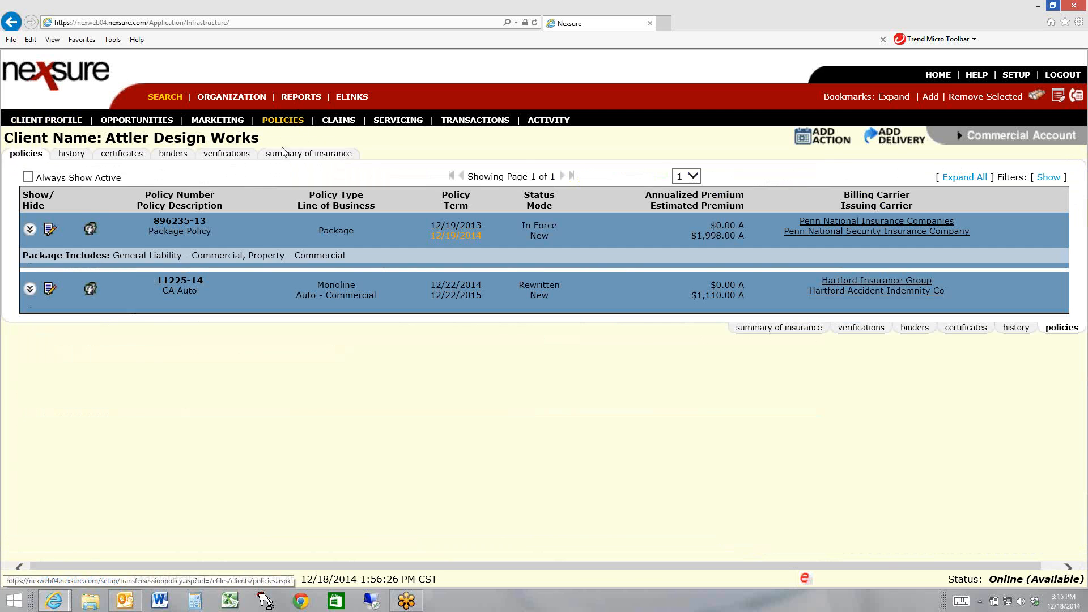
left_click(49, 232)
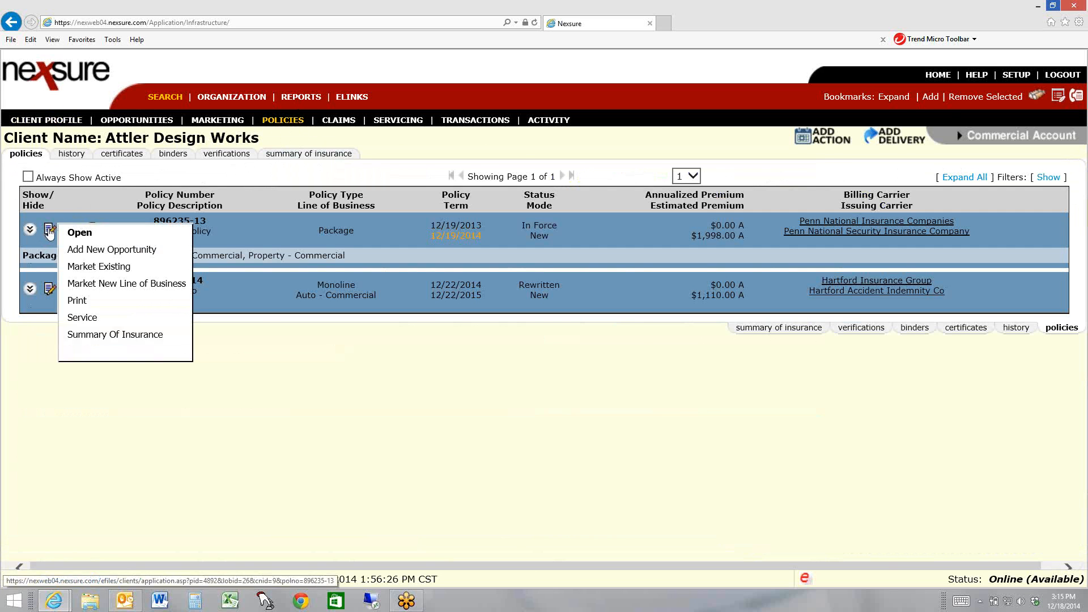
left_click(148, 335)
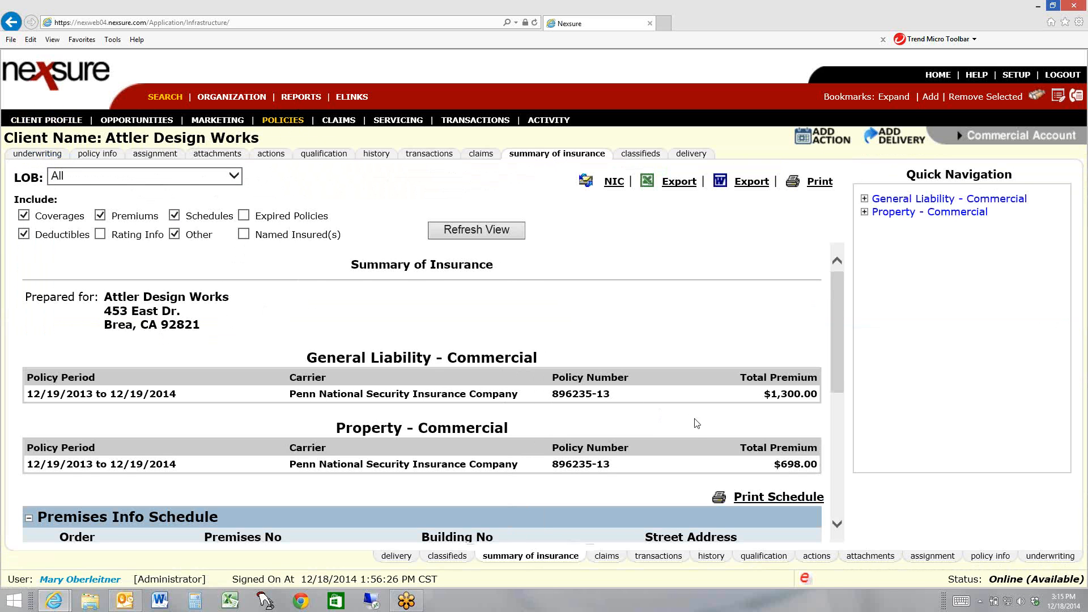
scroll(655, 400, "down", 5)
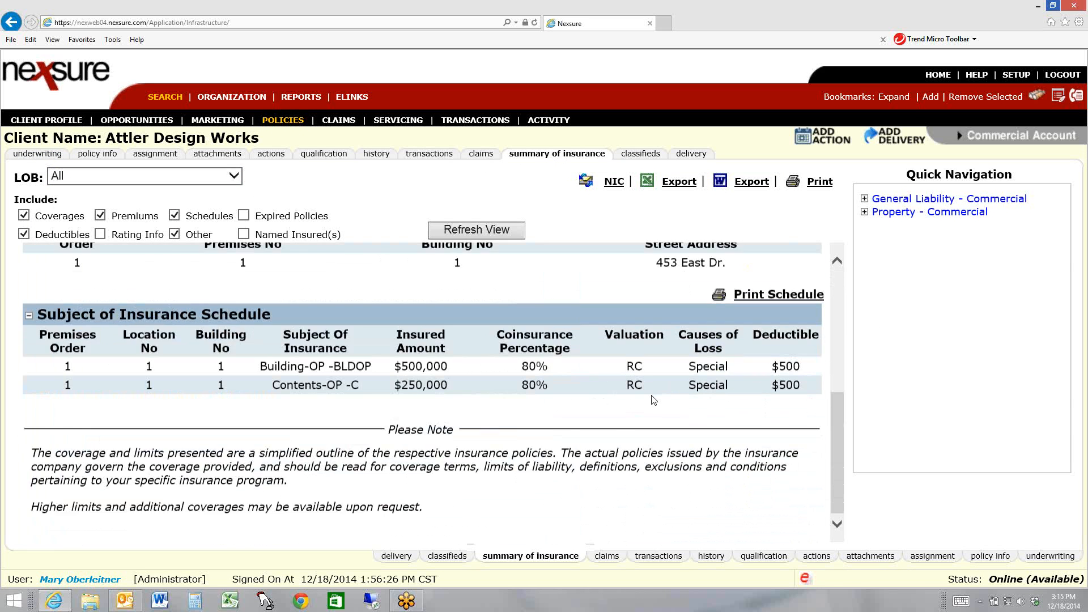
scroll(654, 400, "up", 4)
scroll(655, 401, "up", 1)
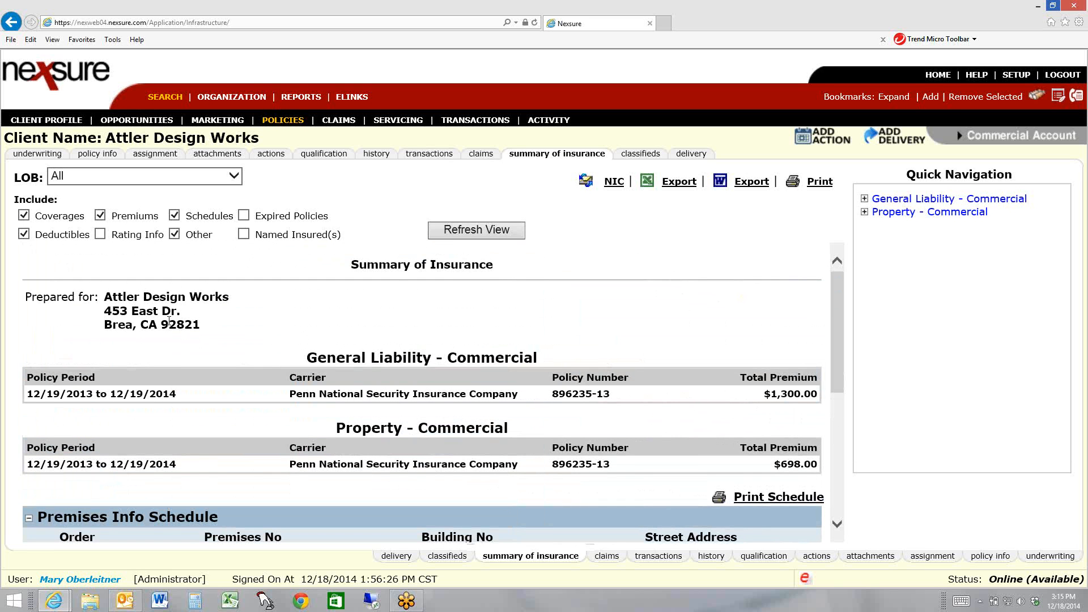
Include rating info and expired policies in the package policy's summary of insurance and refresh the view
left_click(100, 234)
left_click(243, 216)
left_click(490, 228)
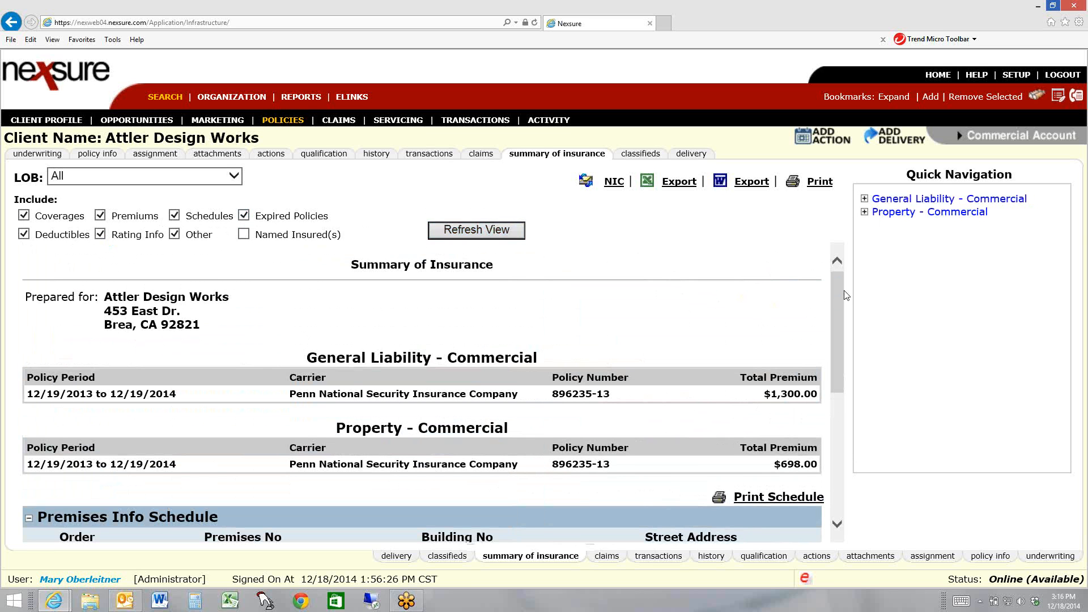
left_click_drag(839, 297, 838, 247)
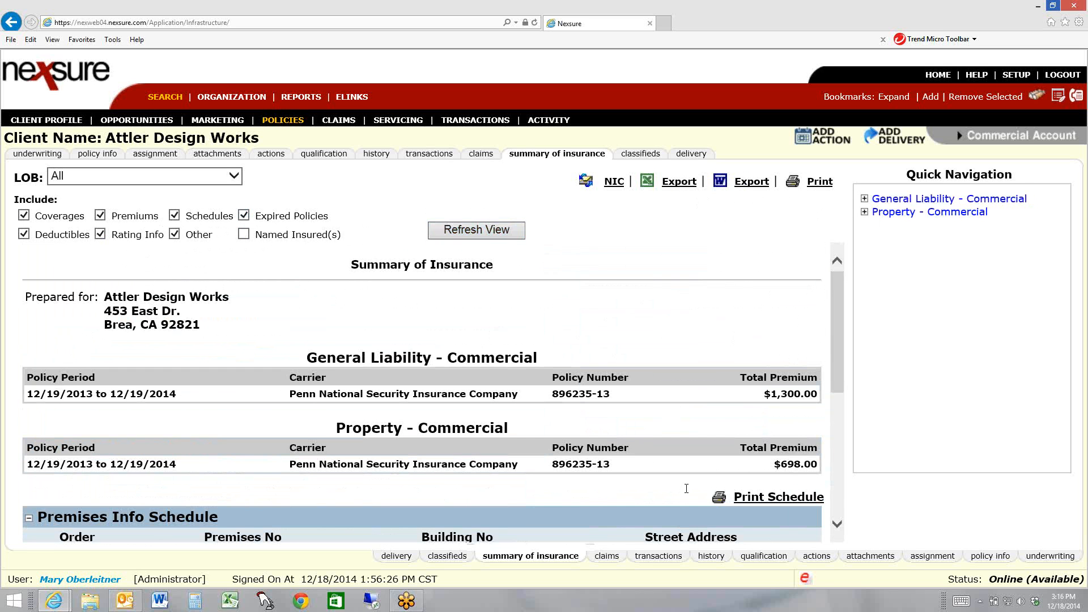
Open the NIC temporary user form for the summary of insurance and examine its message, login expiry options and contact choices
left_click(615, 182)
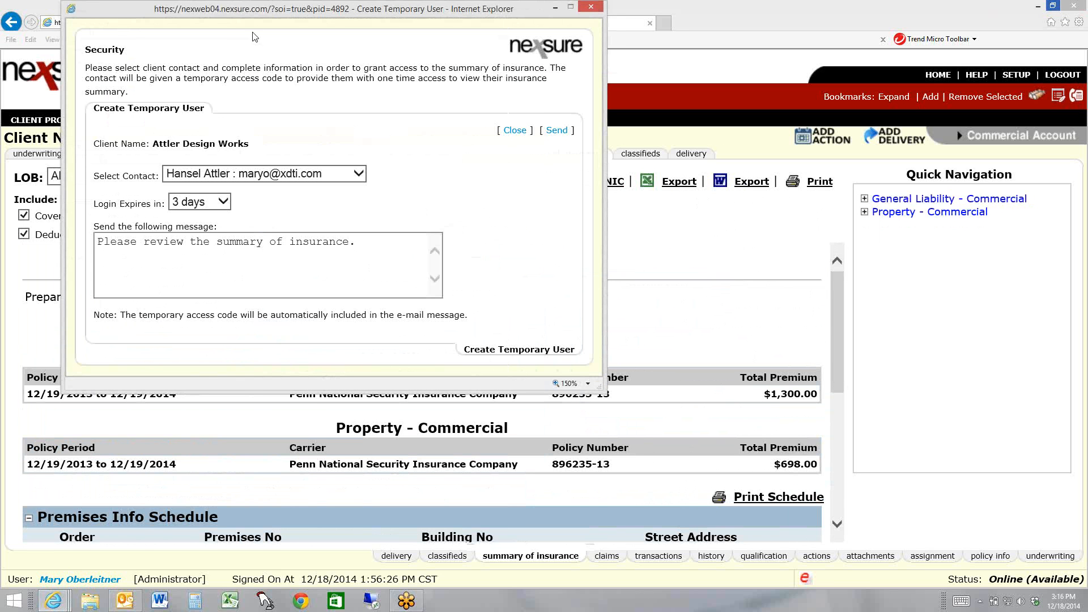
left_click_drag(254, 11, 405, 79)
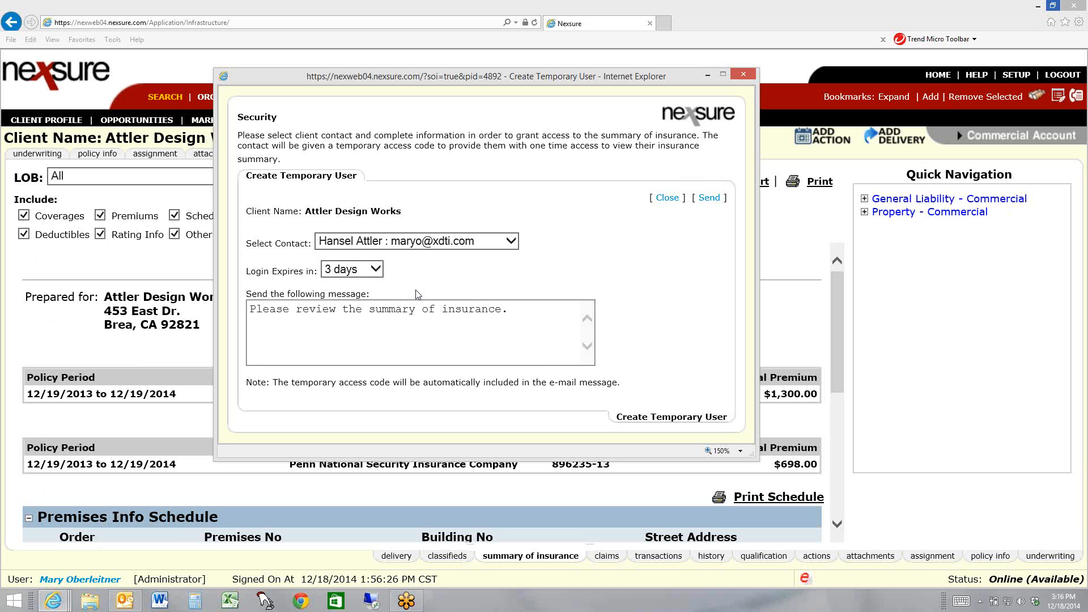
left_click_drag(250, 312, 542, 314)
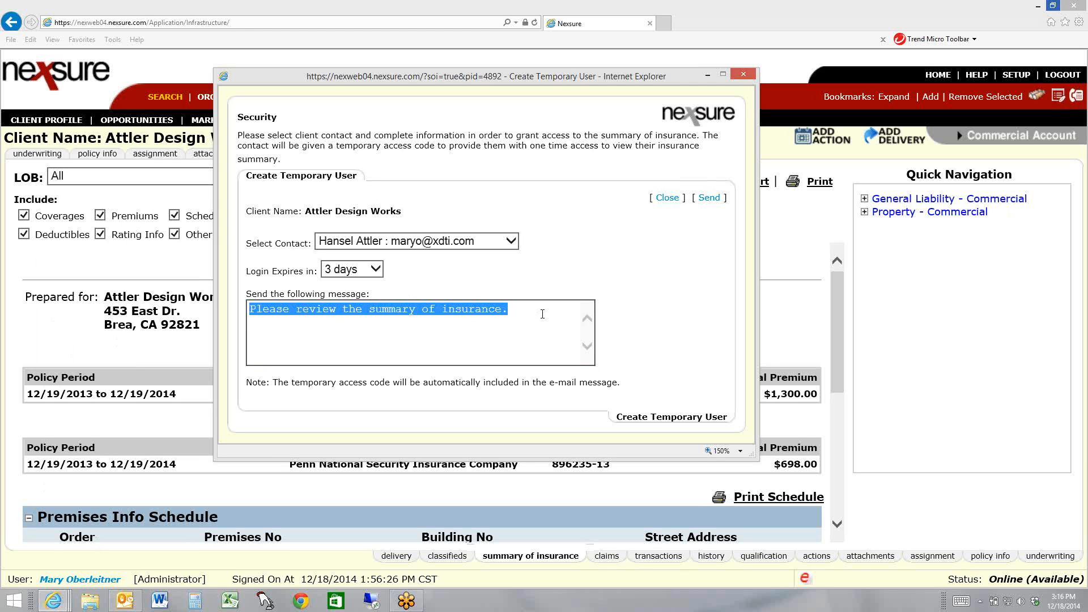
left_click(543, 313)
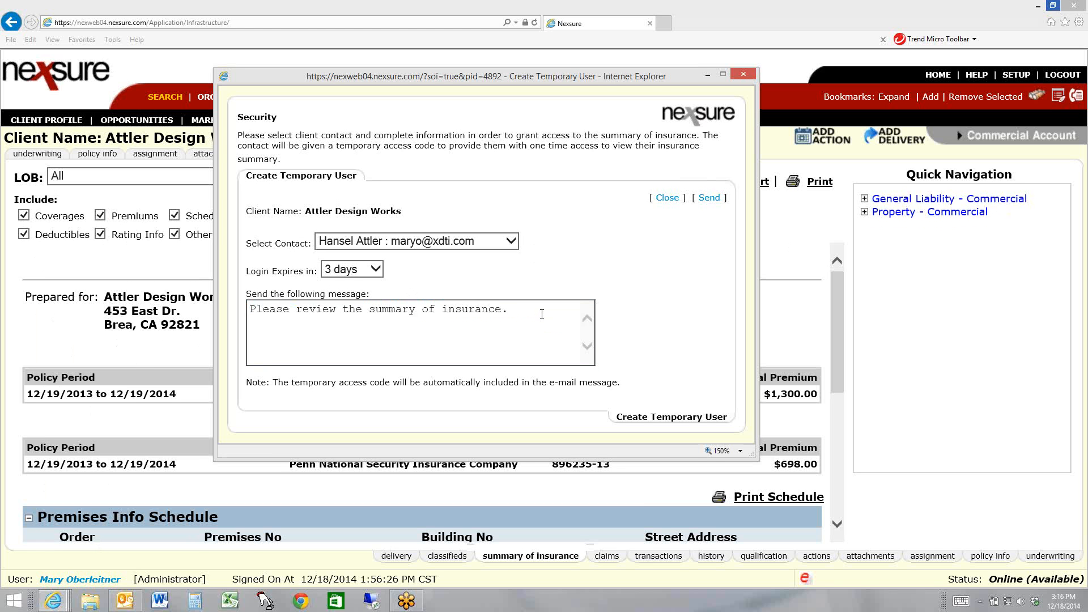
left_click(382, 268)
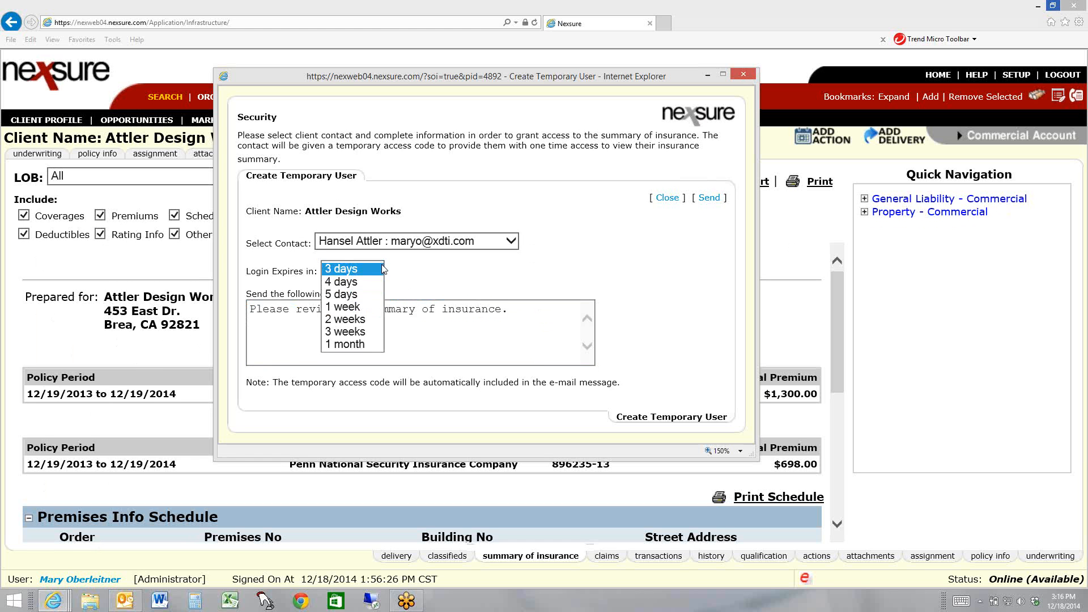
left_click(349, 271)
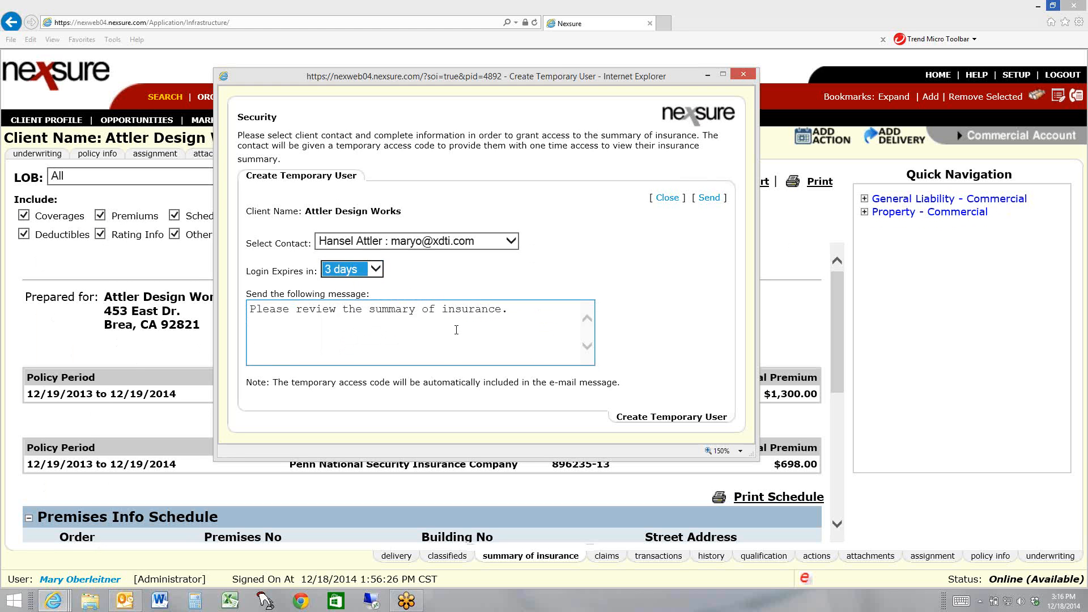
left_click(360, 250)
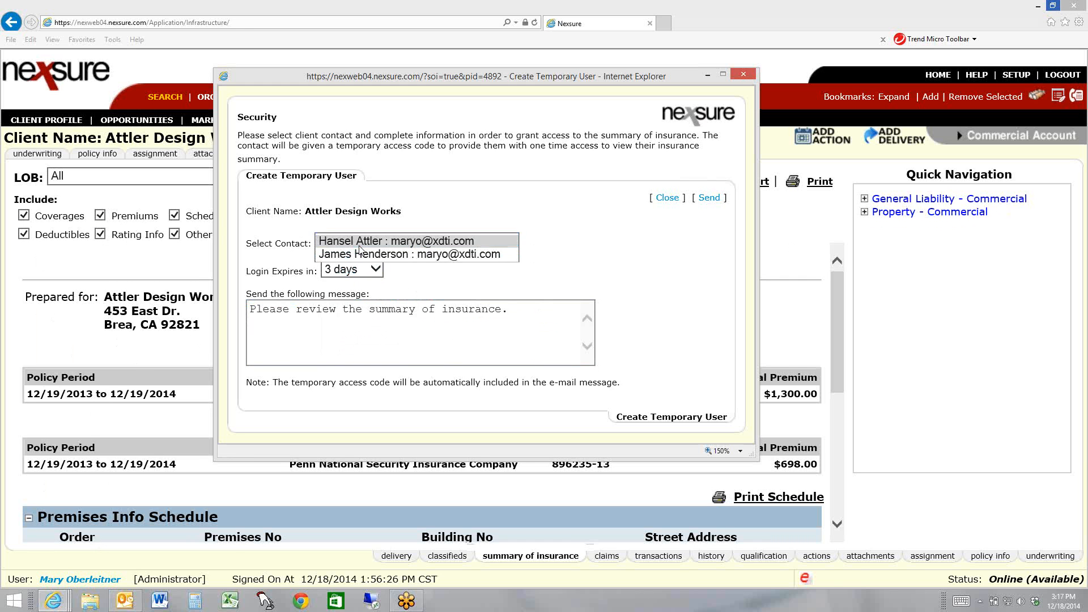
left_click(380, 249)
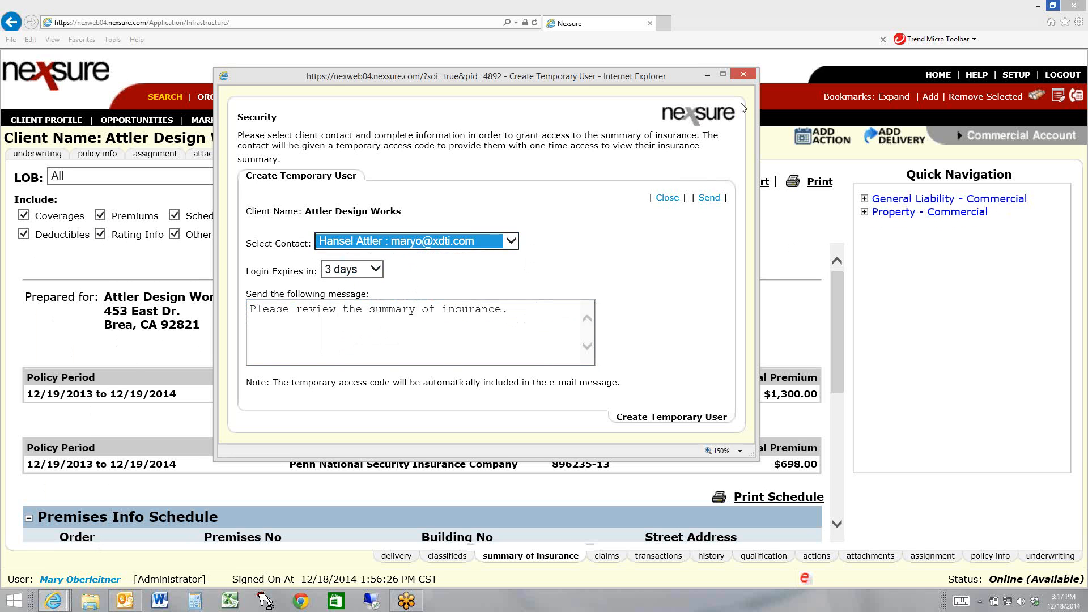
Close the temporary user form, return to the policies list and open the attachments of the in-force package policy
left_click(744, 74)
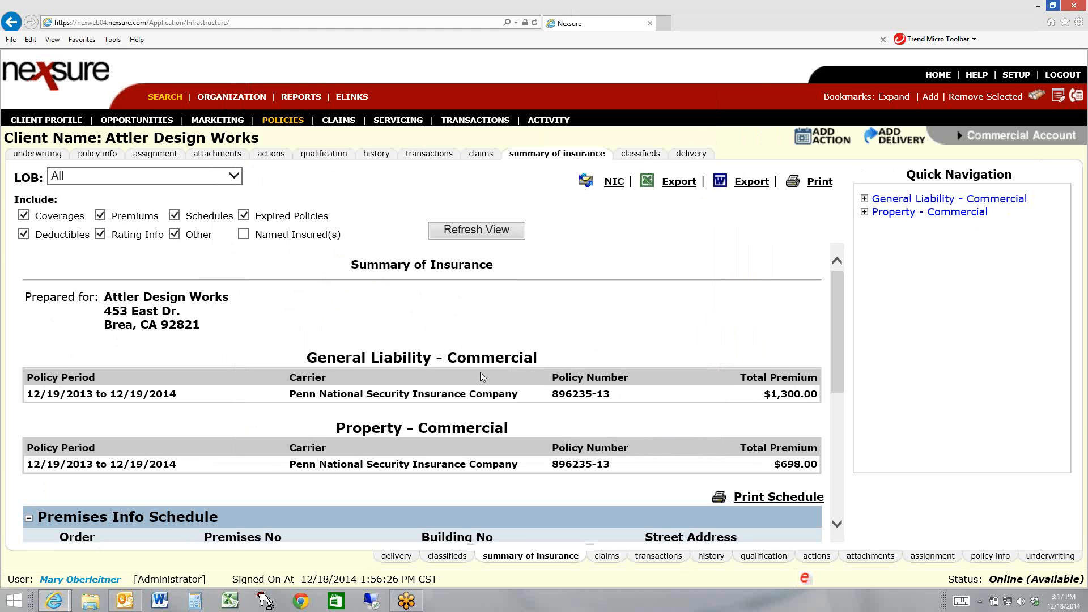
left_click(200, 157)
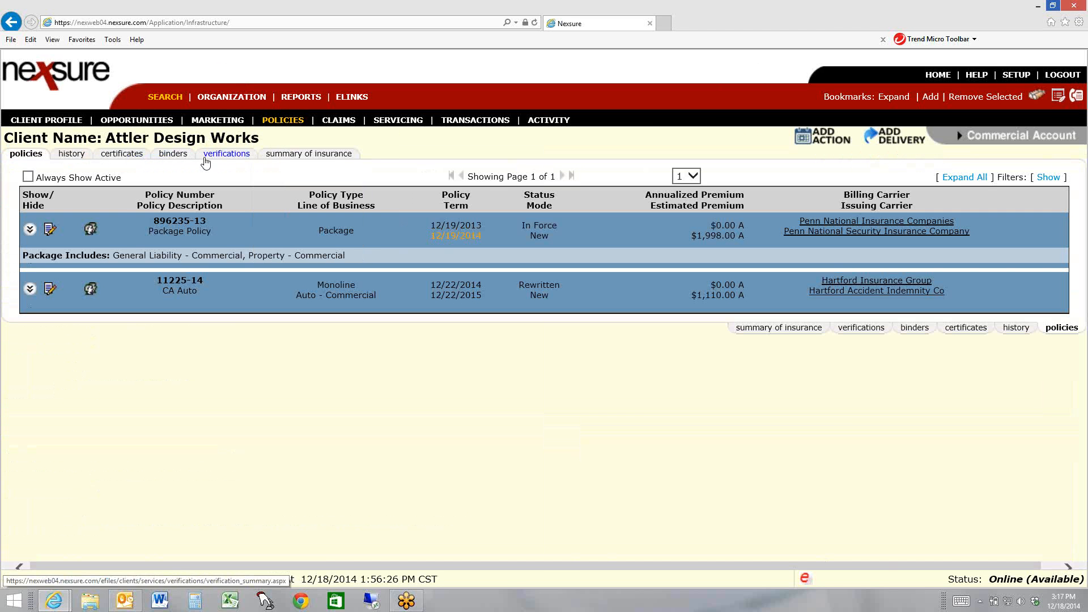
left_click(50, 231)
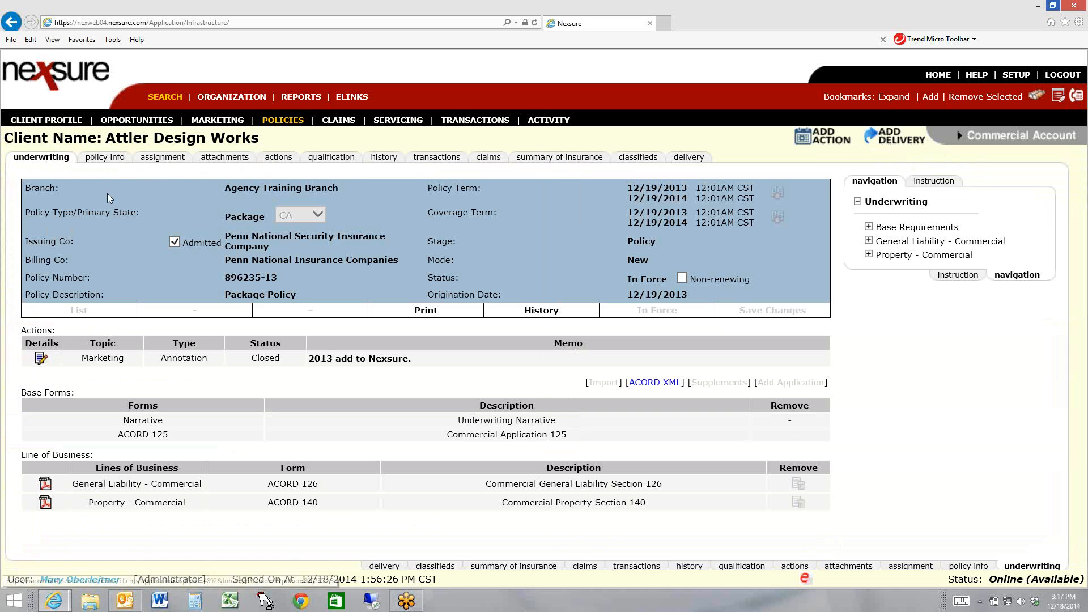
left_click(219, 165)
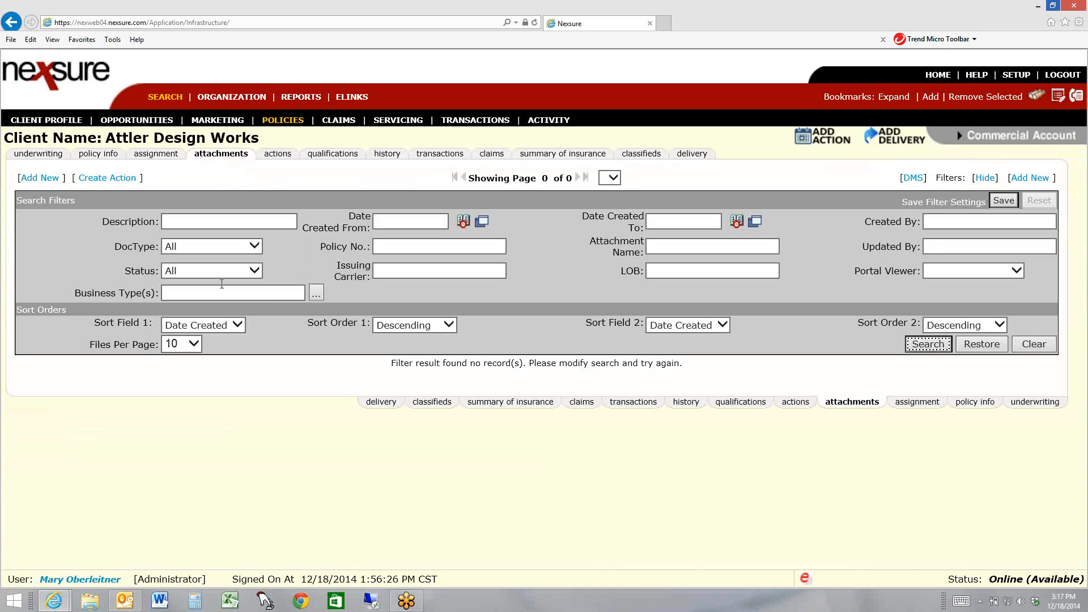
Open the new attachment form, examine the fields for creating a document with a template, and close it without adding anything
left_click(39, 177)
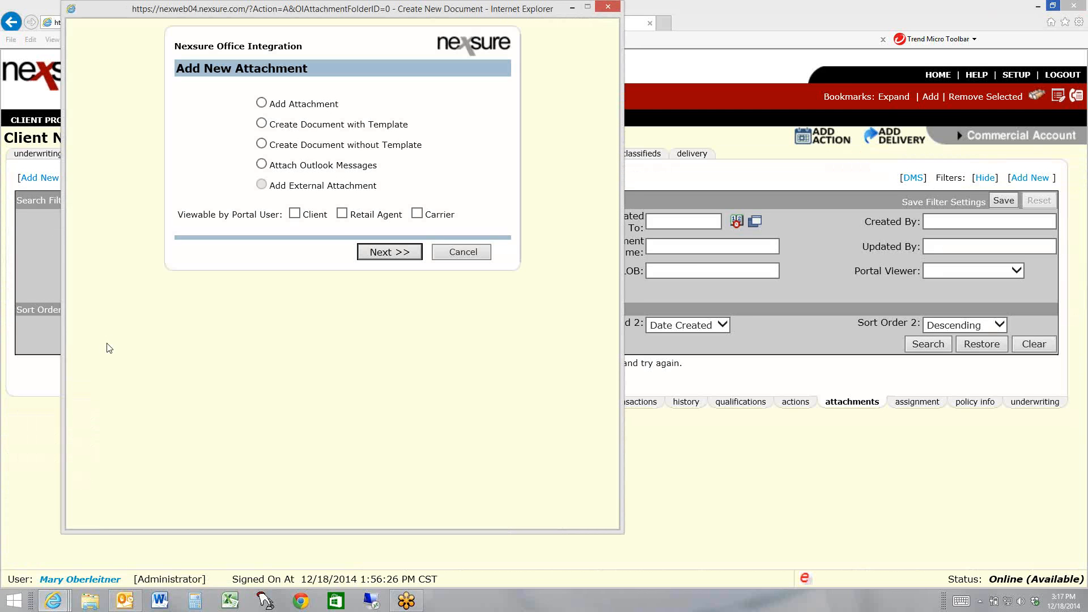
left_click(327, 125)
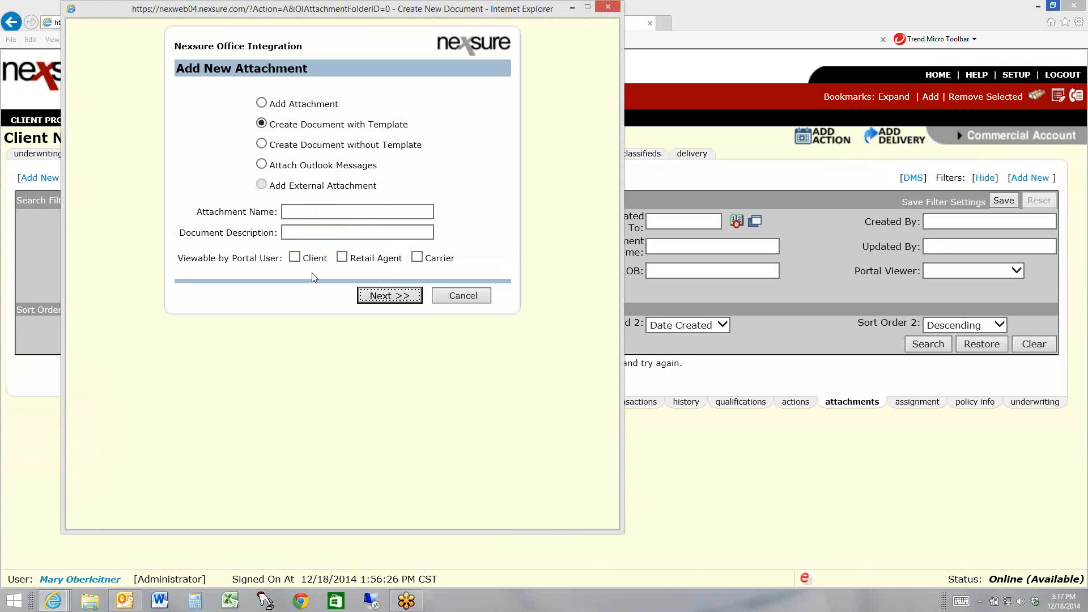
left_click(607, 7)
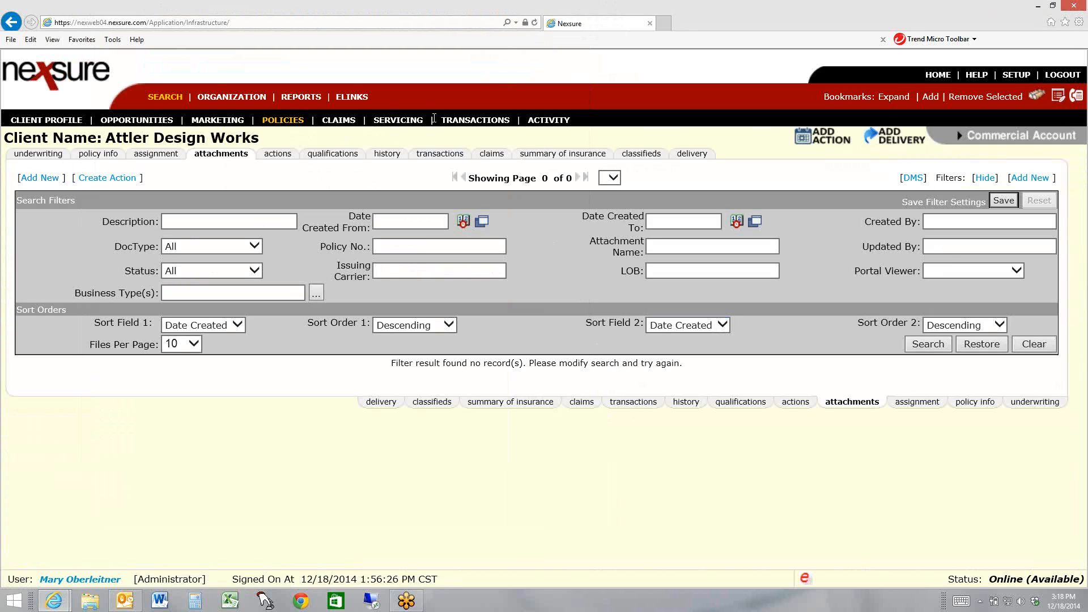
Start a marketing submission from existing lines of business, selecting only the package policy's General Liability and Property lines
left_click(380, 121)
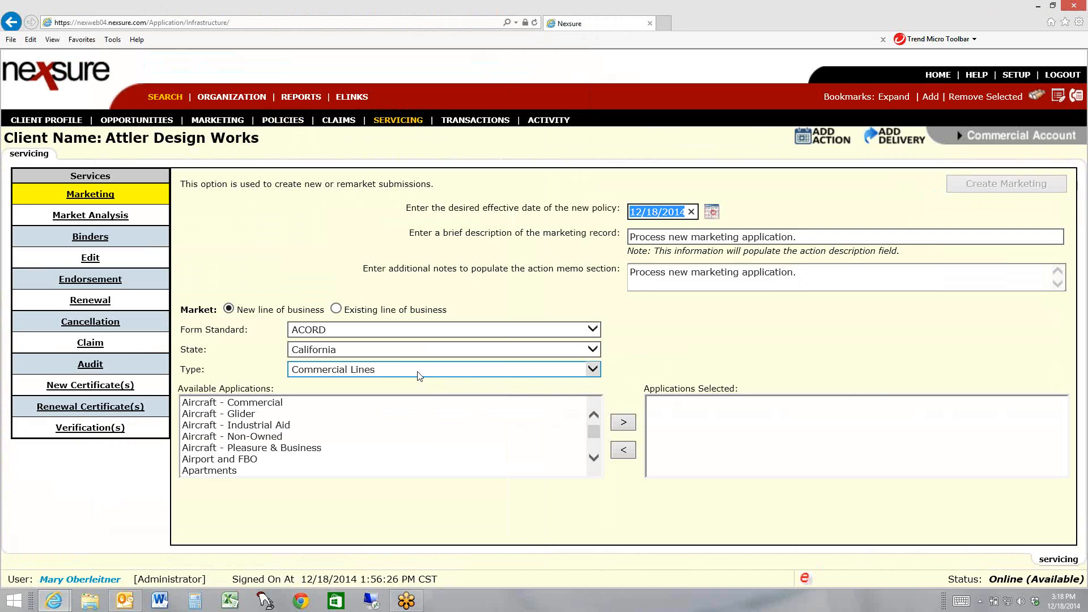
left_click(336, 309)
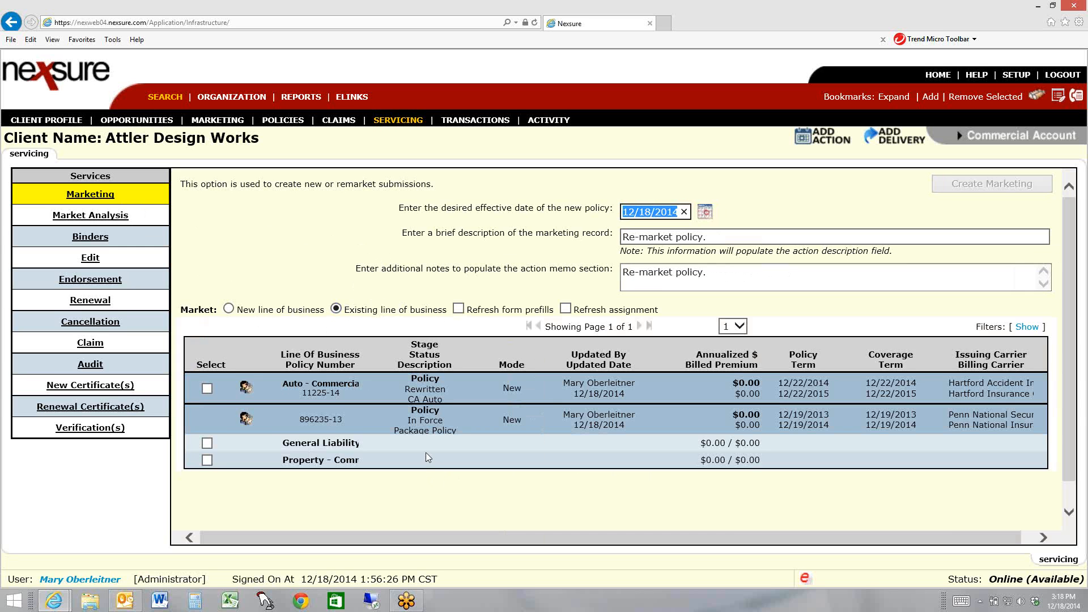
left_click(206, 388)
left_click(207, 443)
left_click(207, 460)
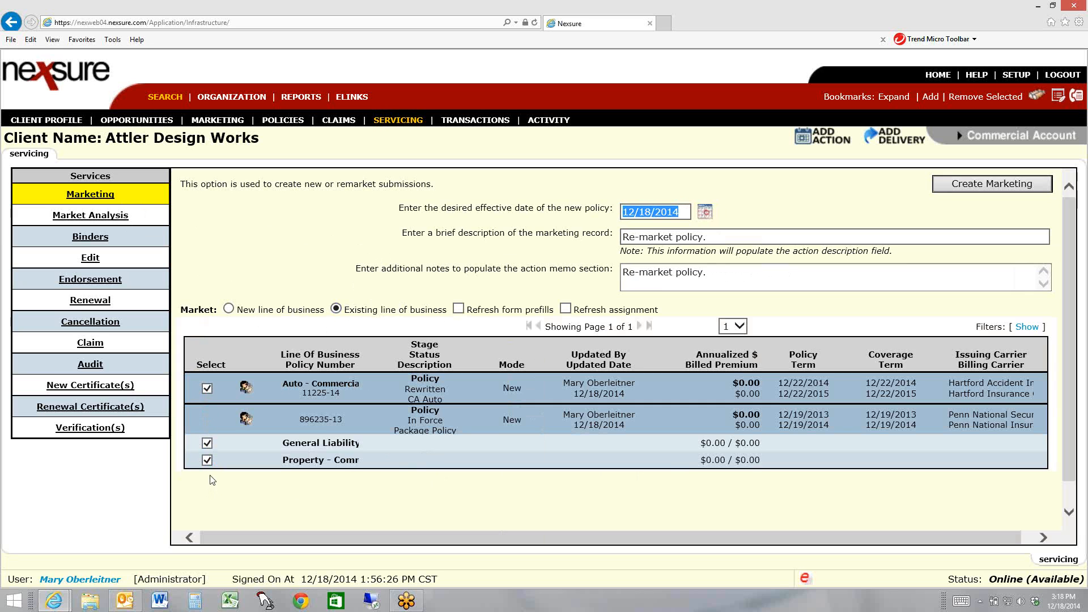
left_click(207, 389)
Describe the marketing record as "2014 Re-market policy package policy Penn Natl." and create the marketing submission
left_click(626, 236)
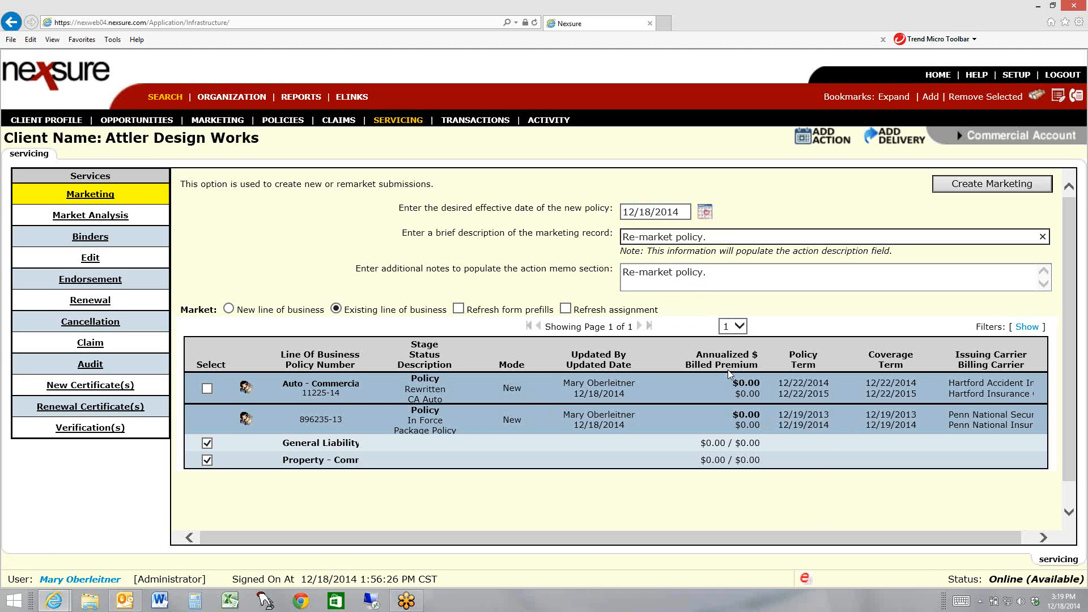
type("2014")
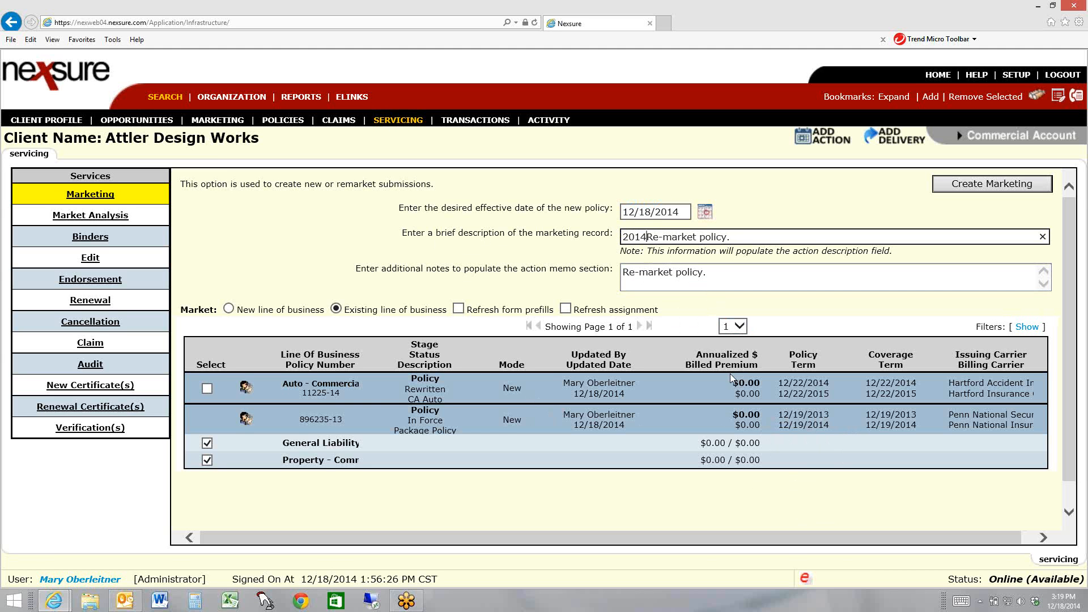
left_click(729, 238)
type("package")
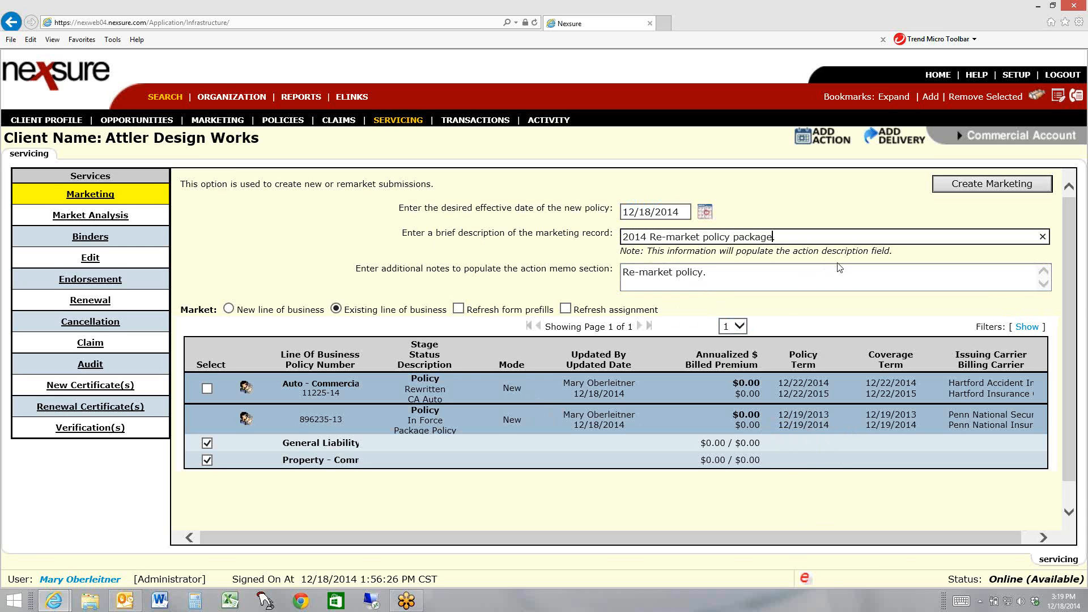
type(" policy")
type("Penn Natl.")
key("Tab")
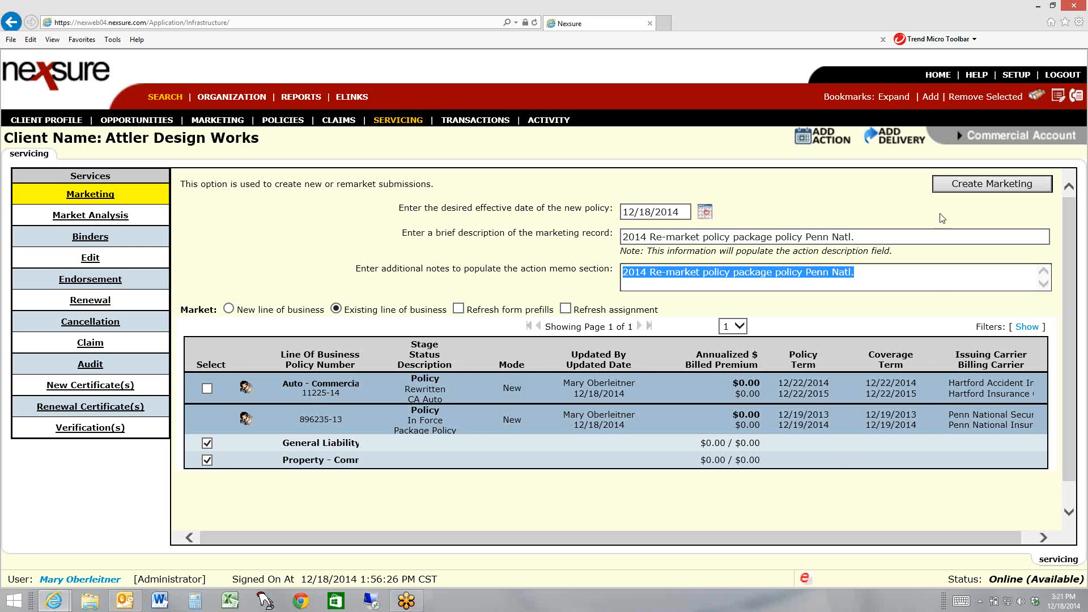
left_click(956, 189)
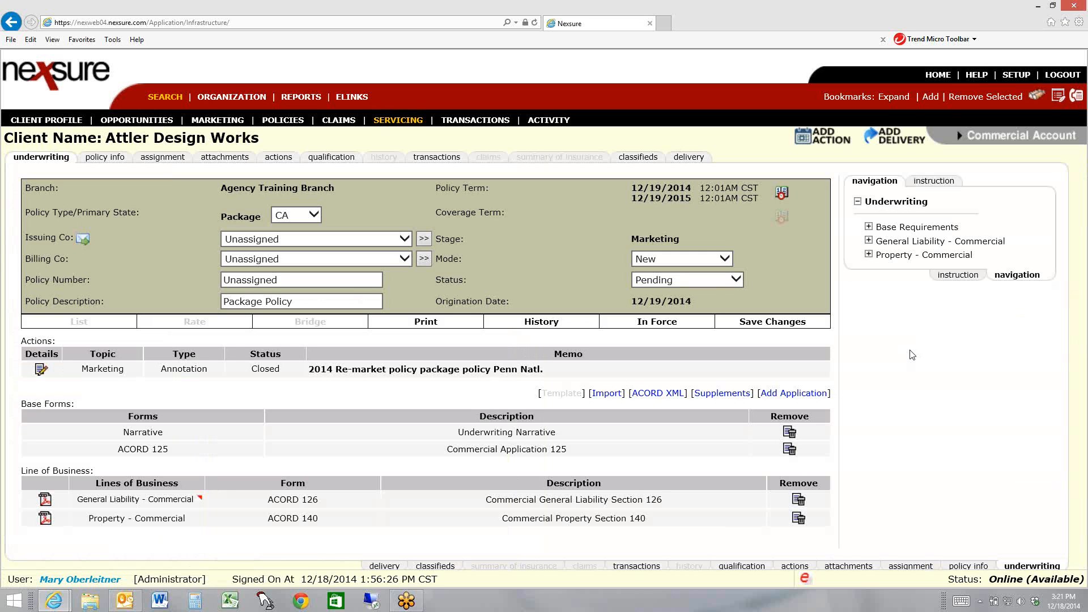
Assign Penn National Security Insurance Company as issuing and Penn National Insurance Companies as billing carrier, then save and reset the existing commissions
left_click(281, 239)
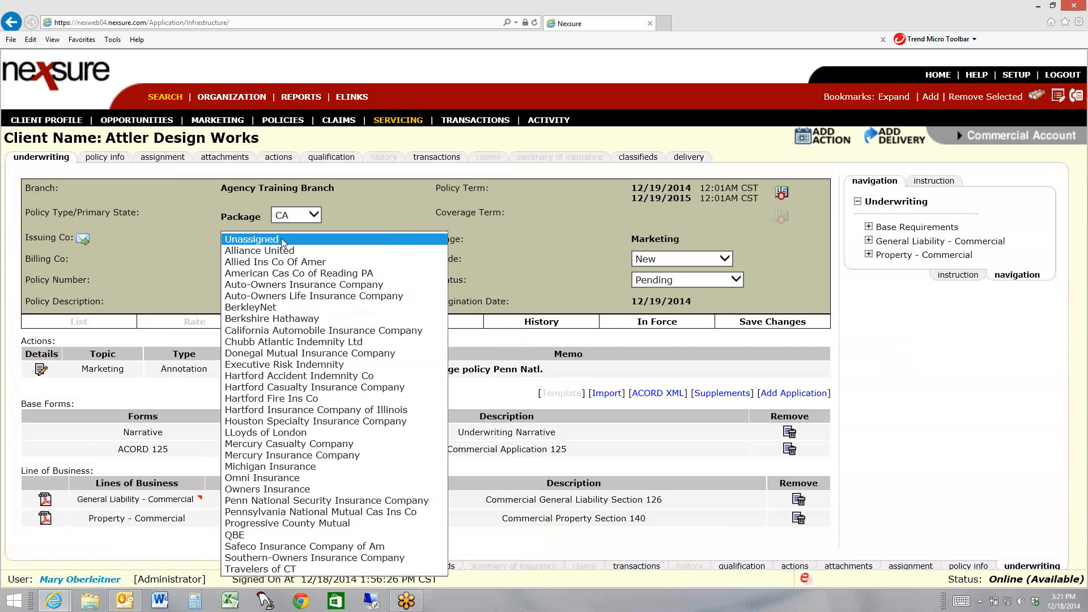
left_click(306, 502)
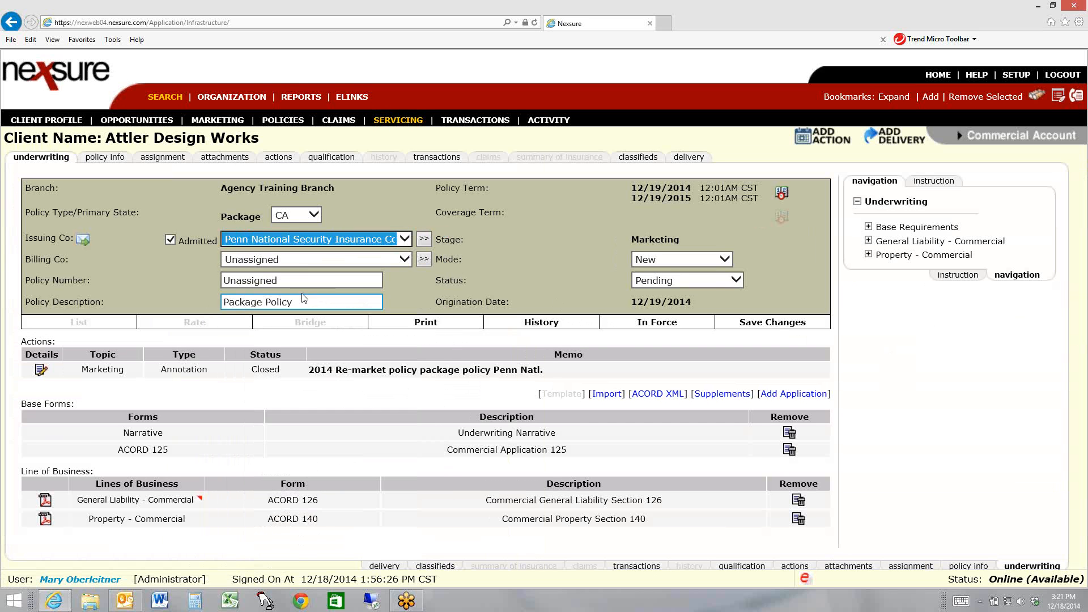
left_click(308, 260)
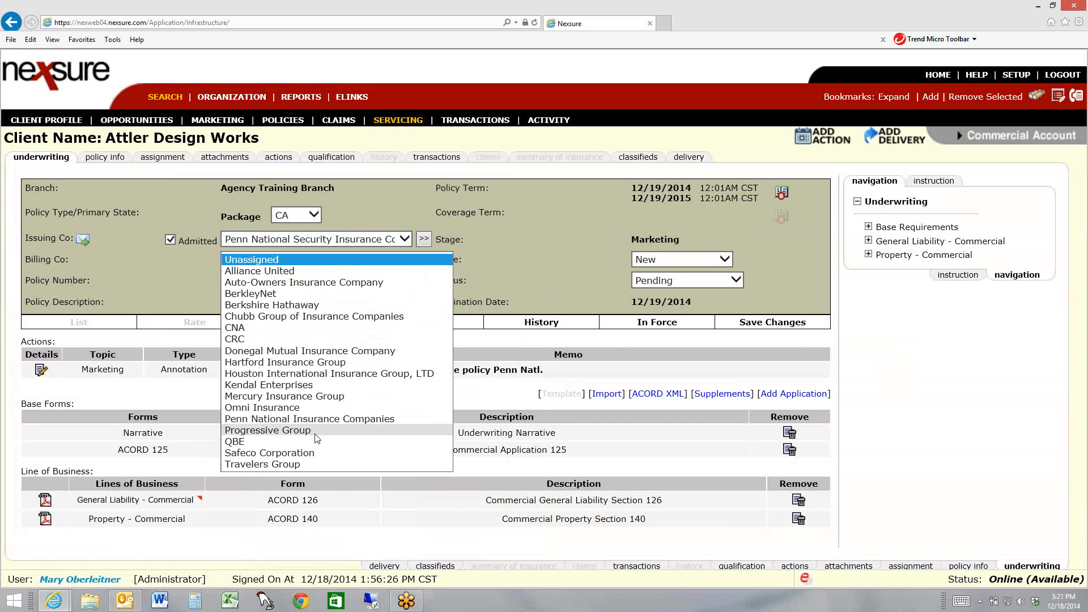
left_click(315, 419)
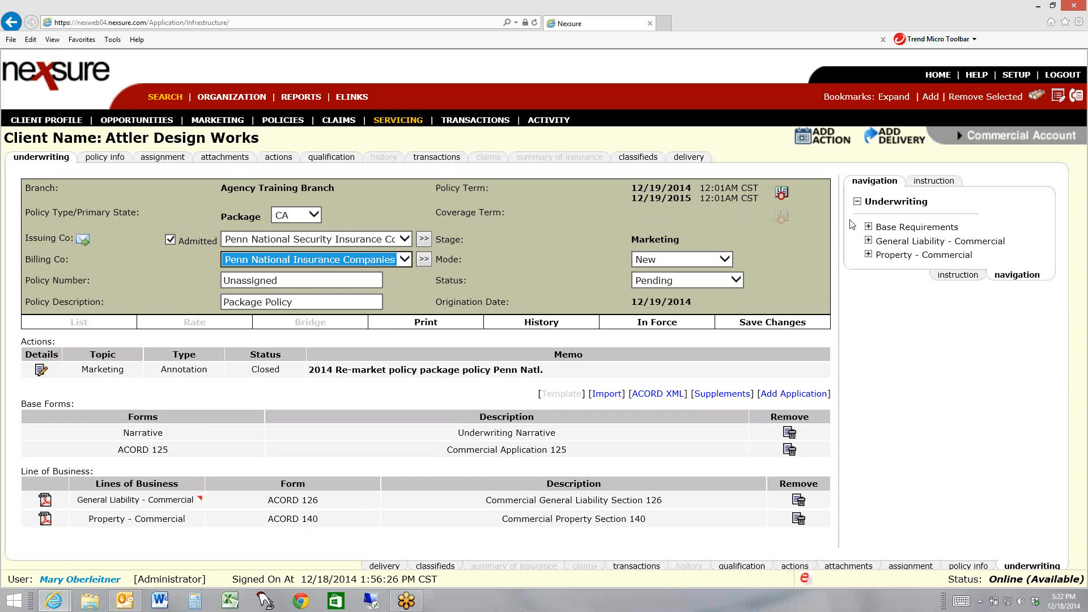
left_click(745, 328)
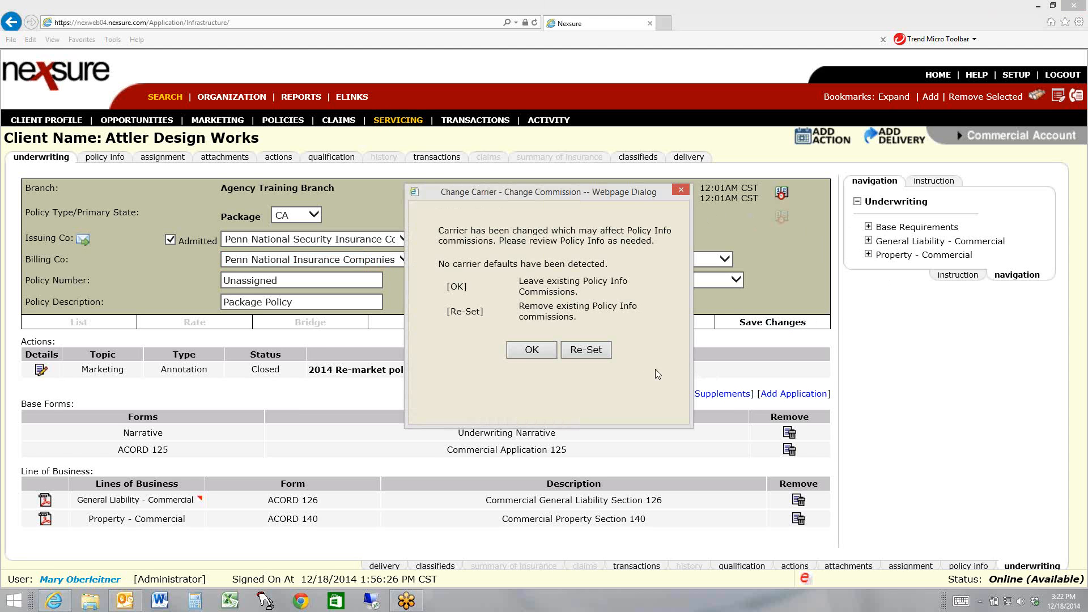
left_click(594, 354)
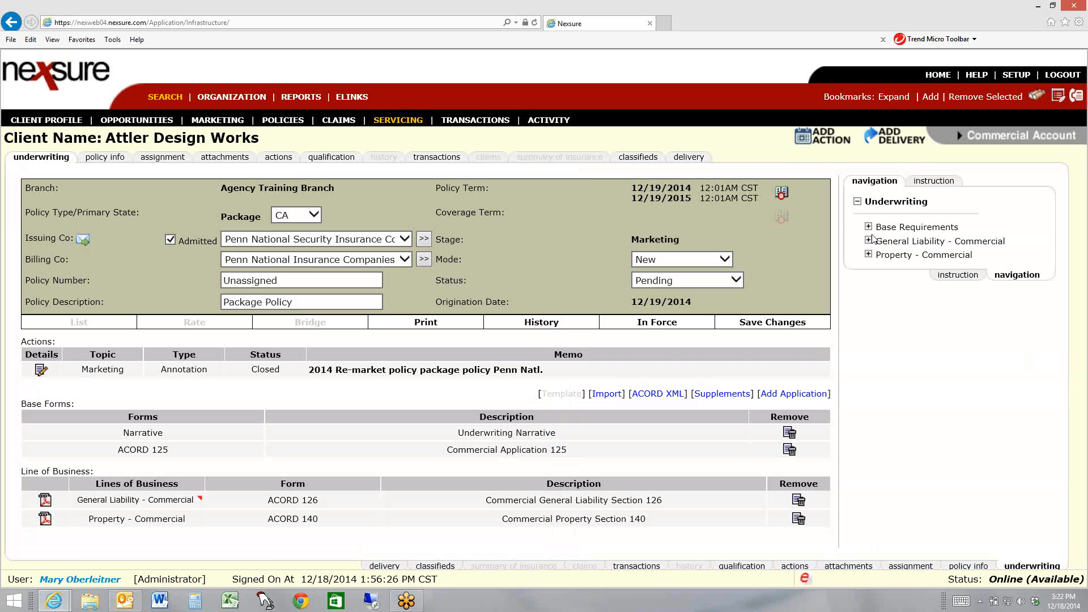
Examine the ACORD 125 billing details and the ACORD 126 general liability sections, and return to the underwriting overview
left_click(868, 226)
left_click(879, 254)
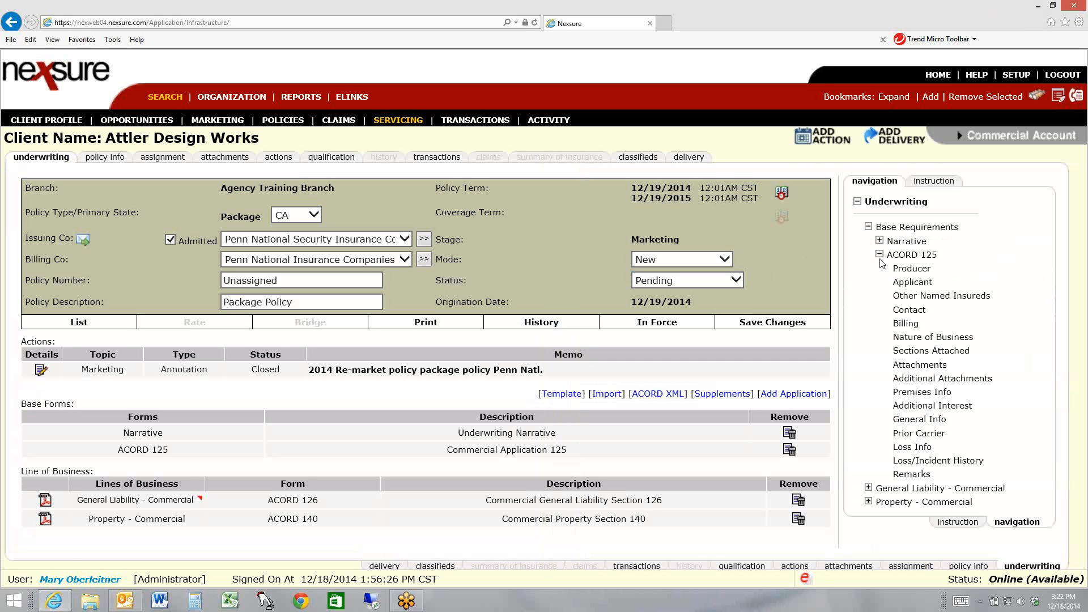
left_click(906, 324)
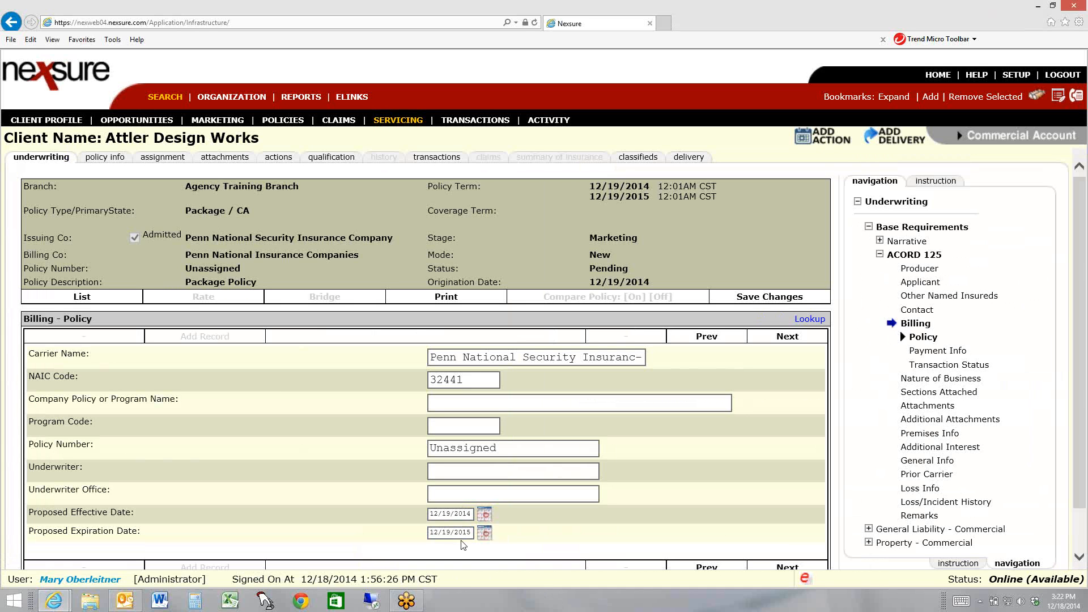
left_click(869, 530)
left_click(880, 255)
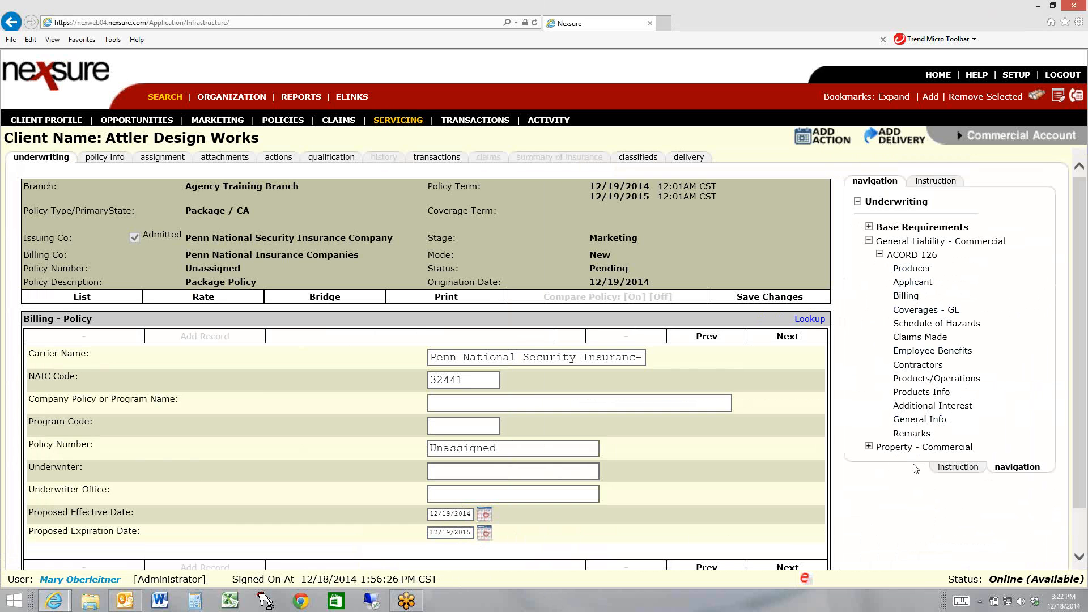
left_click(888, 204)
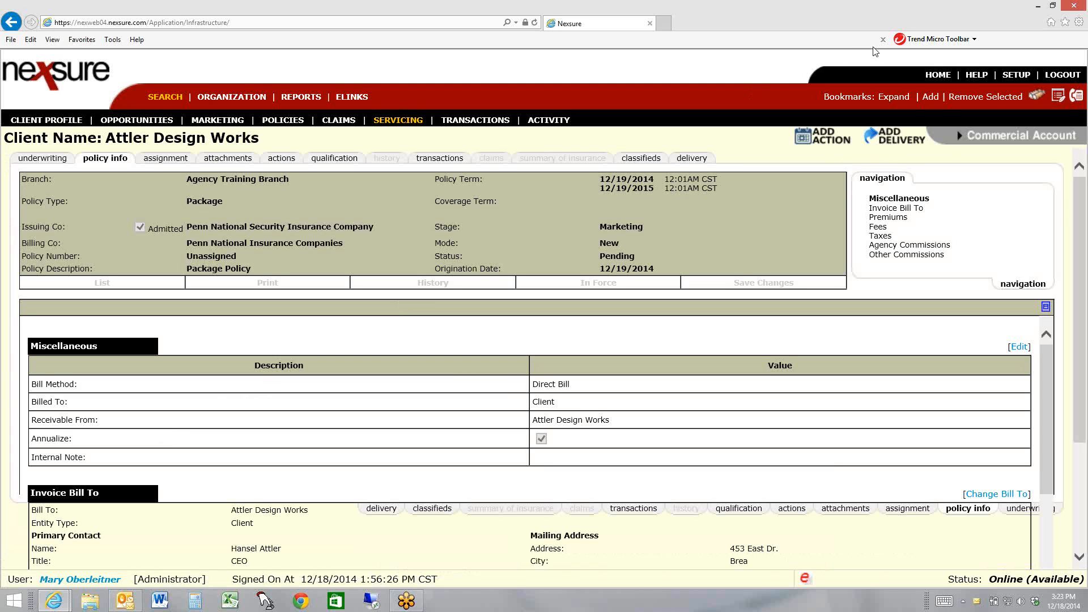
Set the estimated General Liability - Commercial premium to 2000 in the marketing submission's policy info
left_click(896, 208)
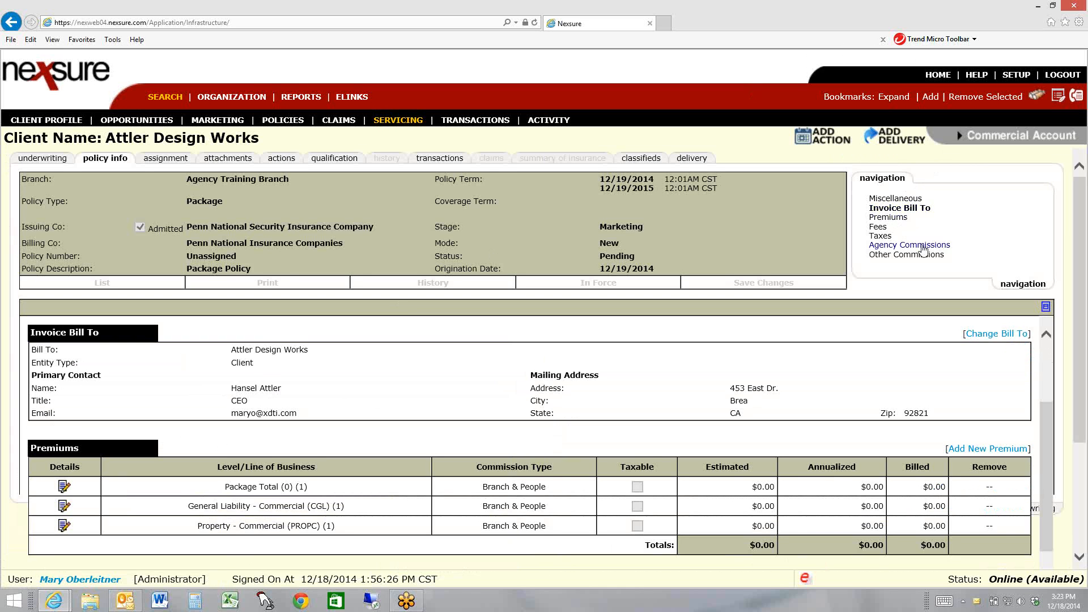
left_click(896, 219)
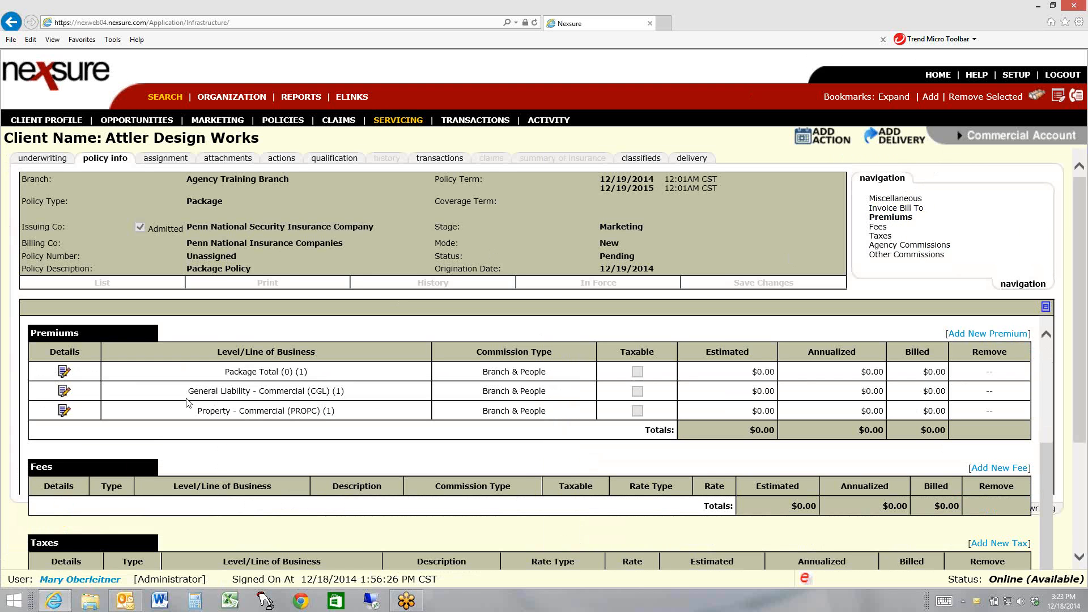
left_click(65, 392)
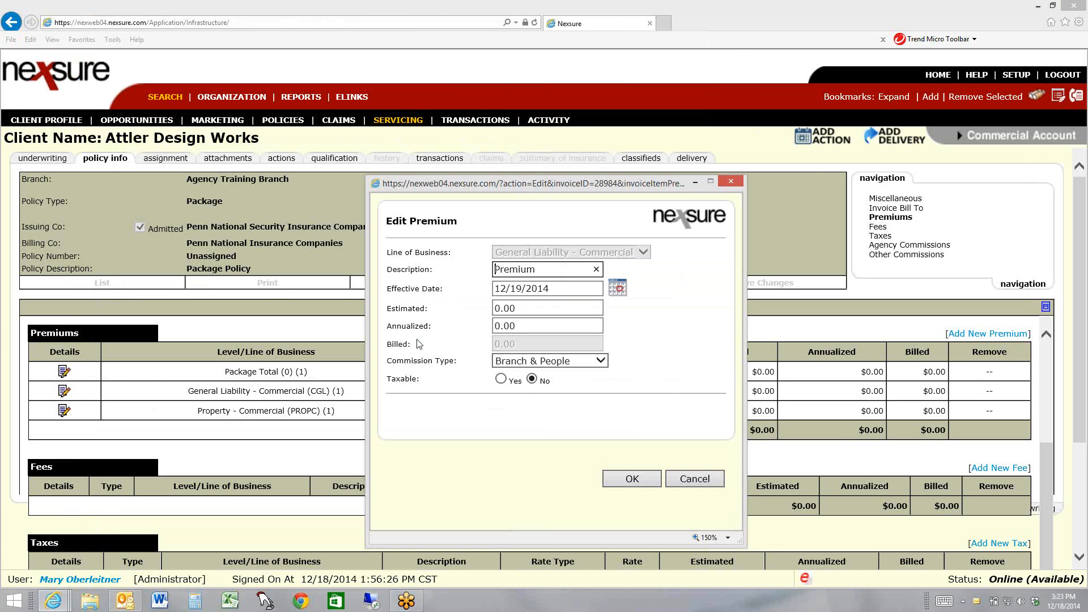
left_click(530, 307)
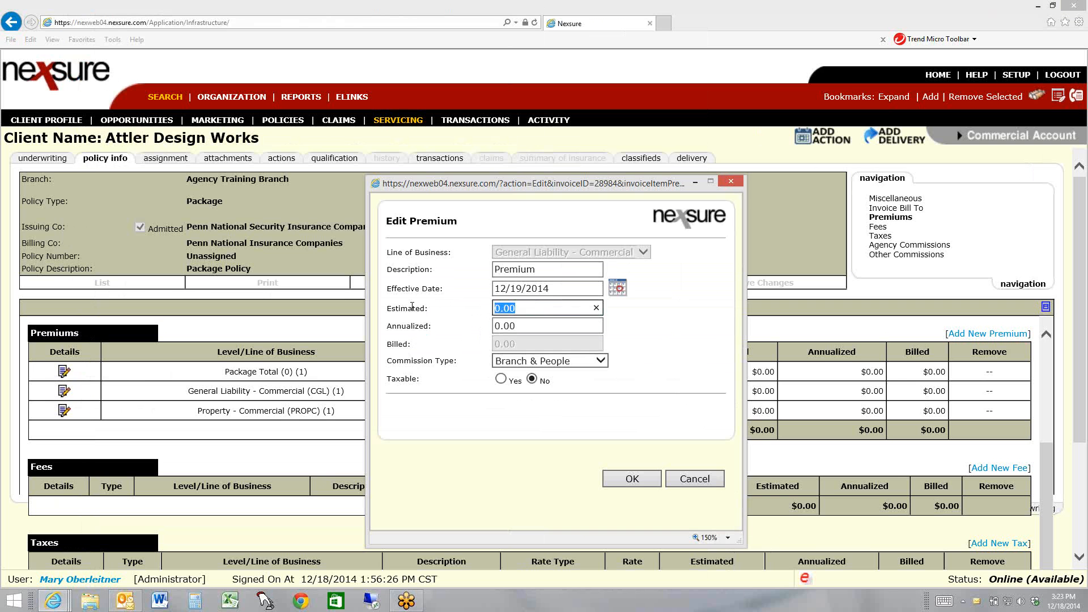
type("2000")
left_click(623, 482)
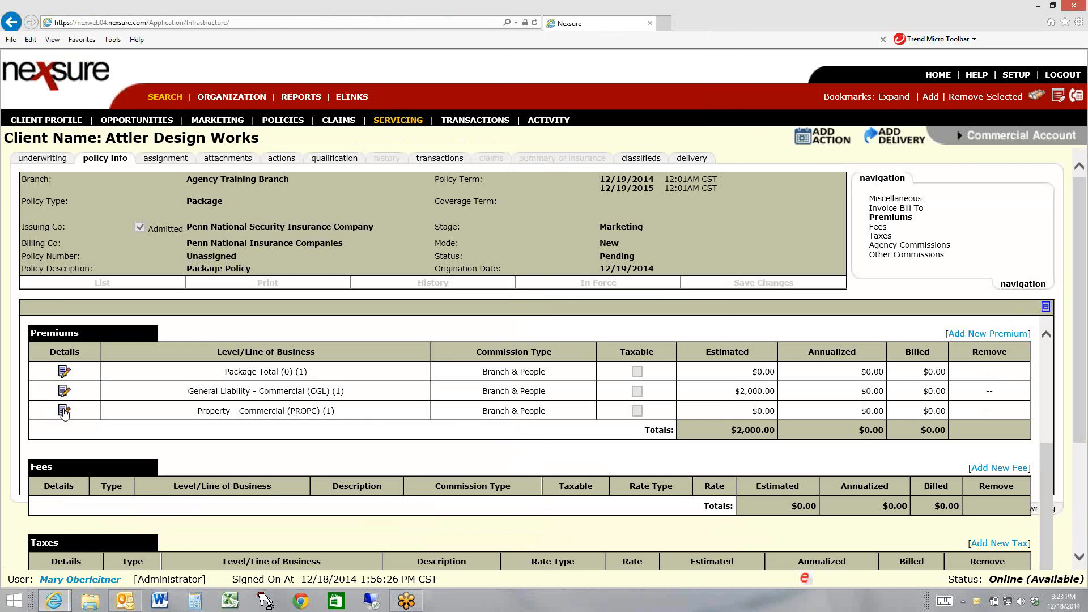
Set the estimated Property - Commercial premium to 360 and review the agency commissions and other commissions
left_click(64, 411)
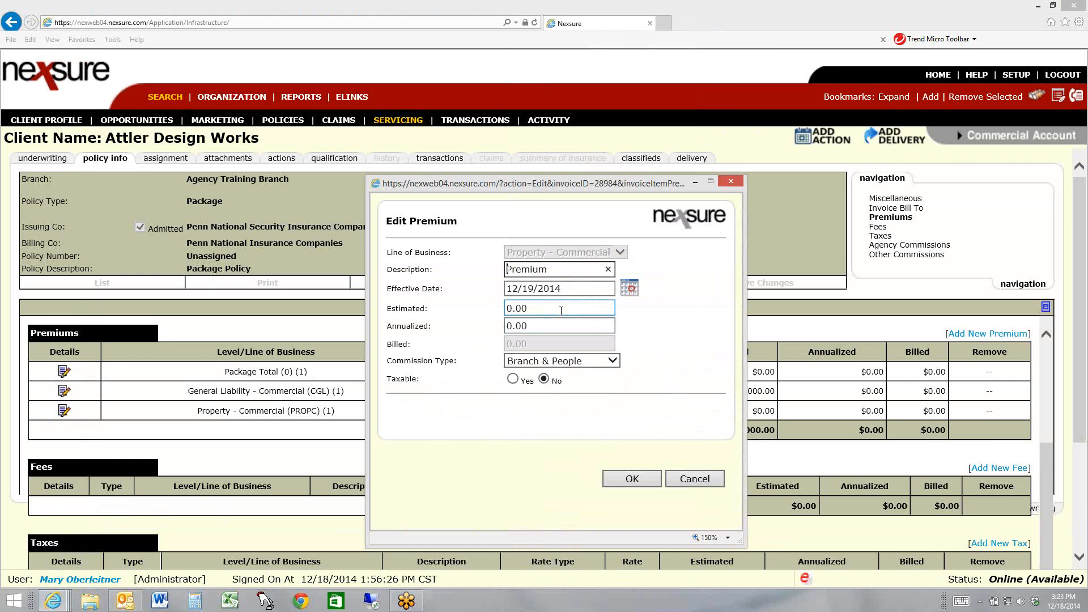
left_click(561, 309)
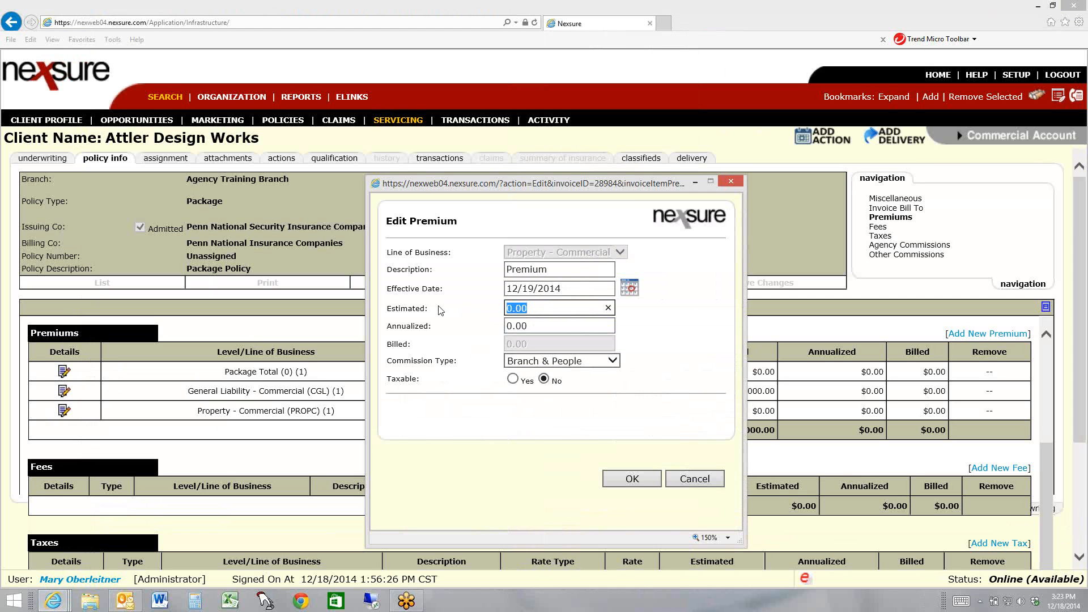
type("360")
left_click(643, 481)
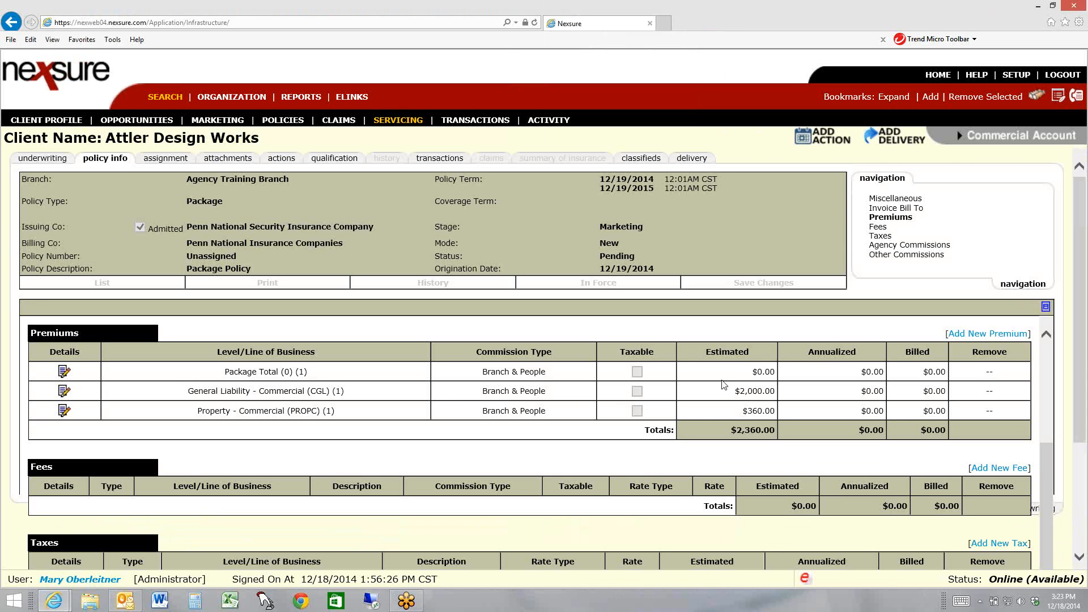
left_click(890, 246)
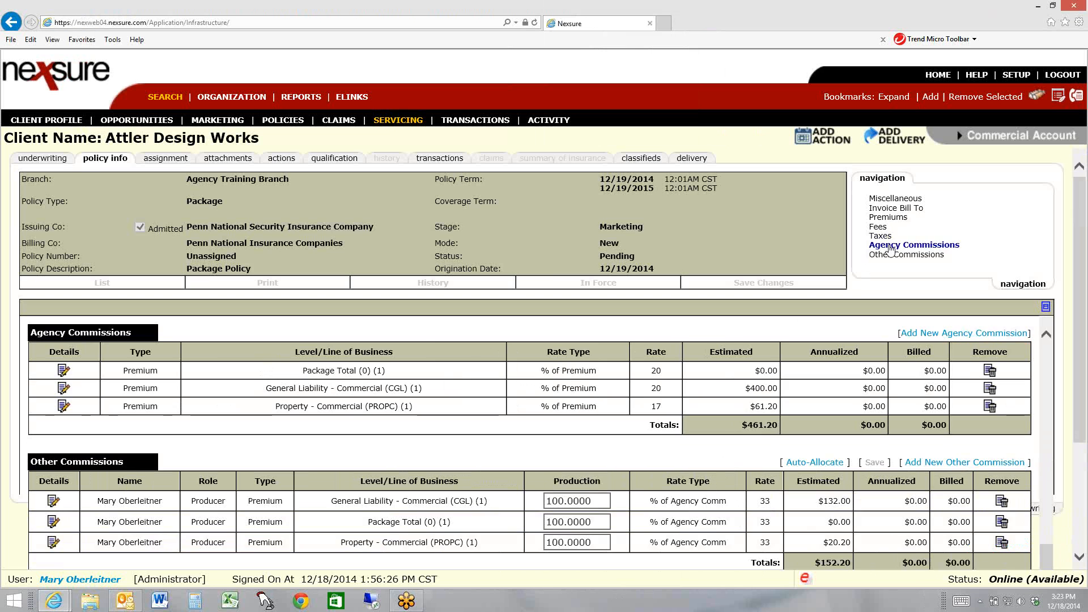
left_click(917, 256)
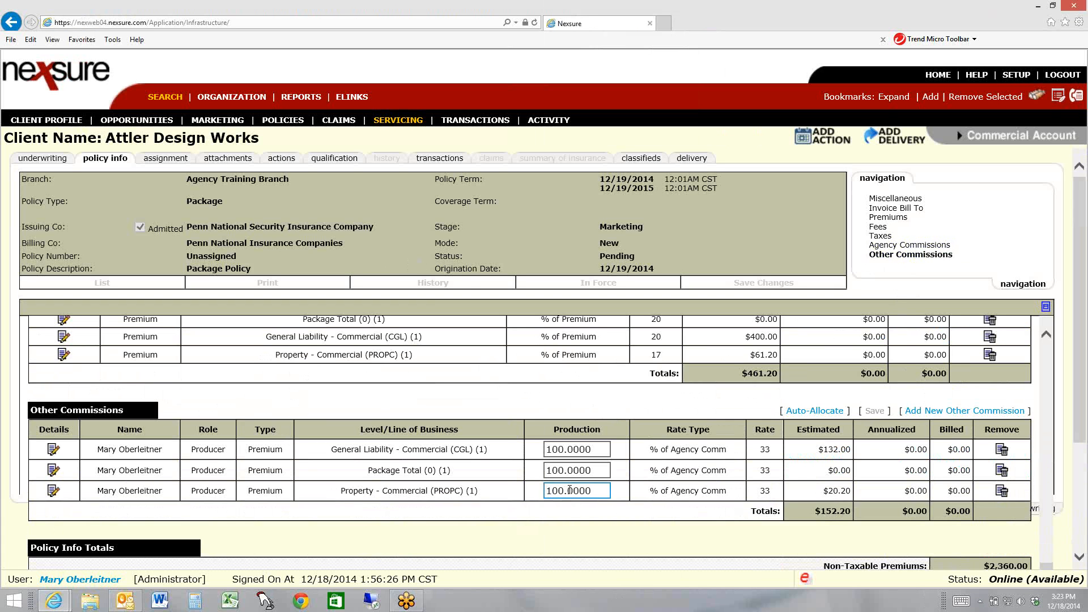
Create another marketing submission from the existing Penn National package submission using Market Existing
left_click(156, 161)
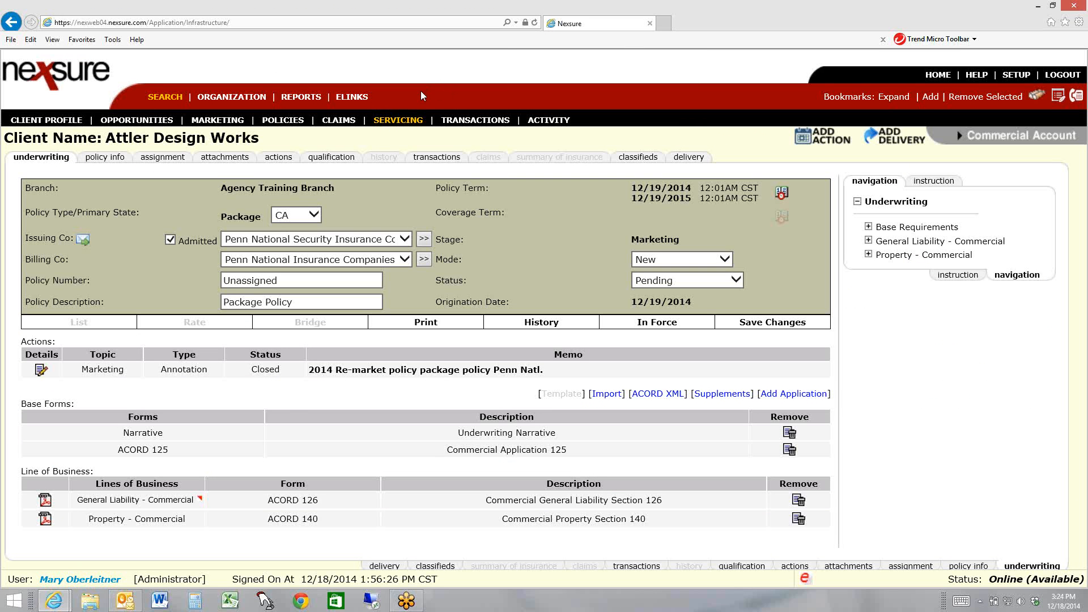
left_click(224, 121)
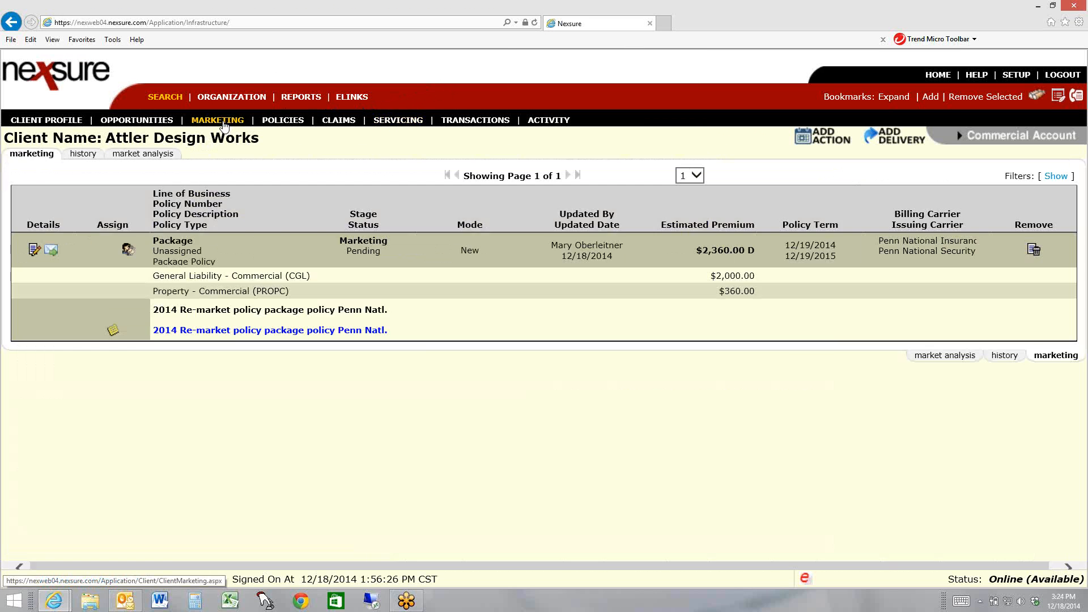
mouse_move(157, 254)
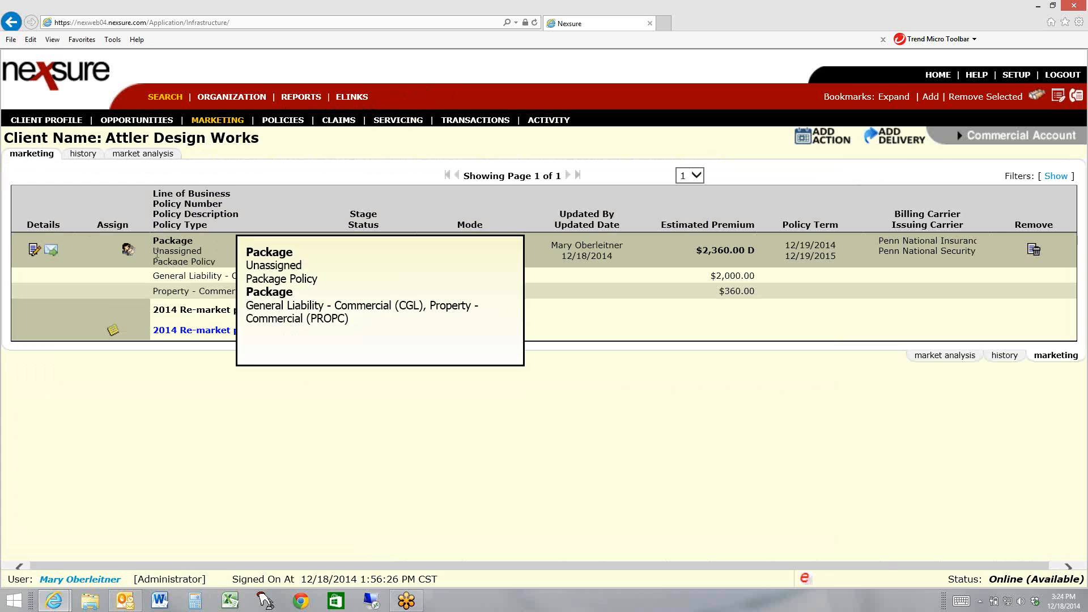
left_click(32, 250)
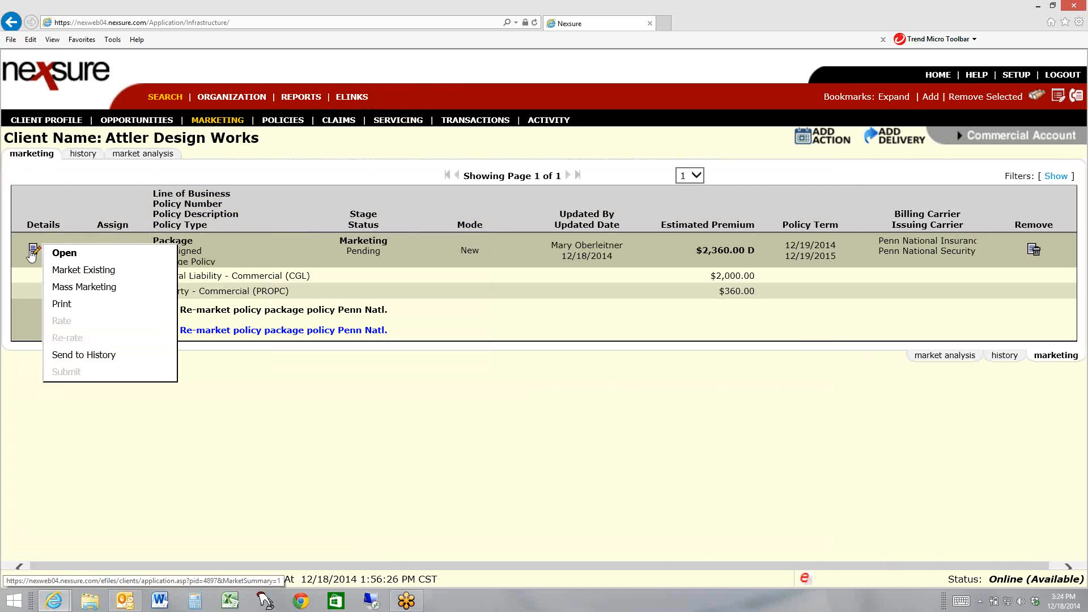
left_click(124, 270)
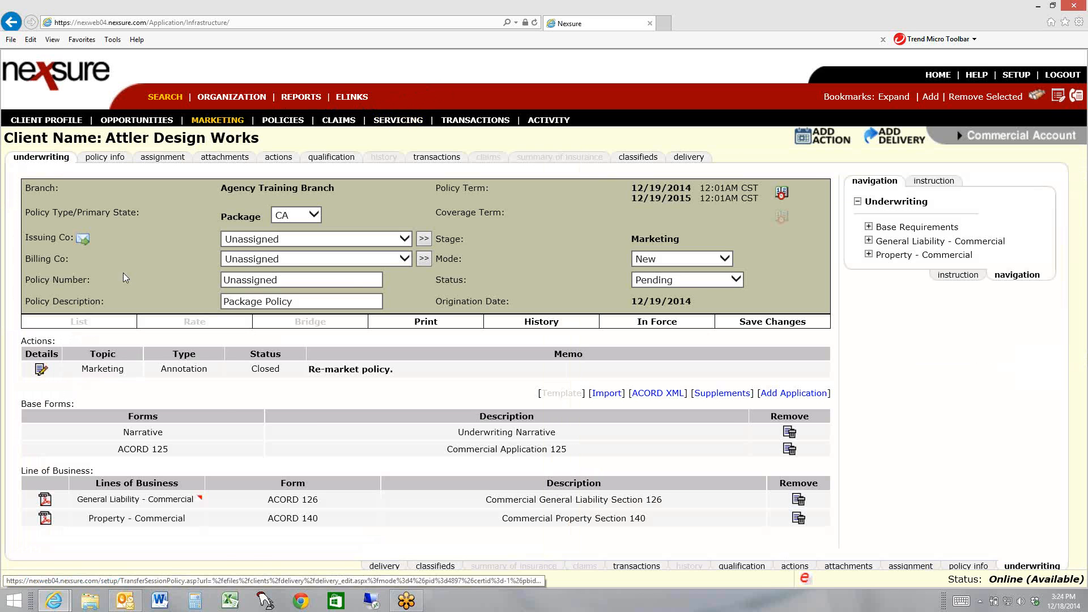
Assign Auto-Owners Insurance Company as issuing and billing carrier, save the changes and reset the existing policy info commissions
left_click(366, 240)
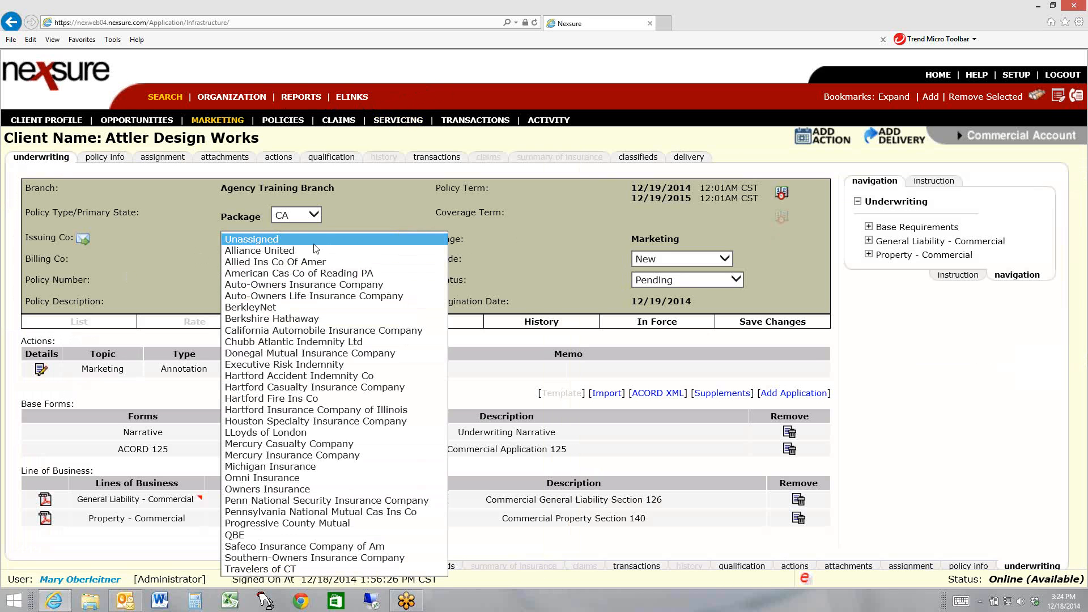
left_click(285, 283)
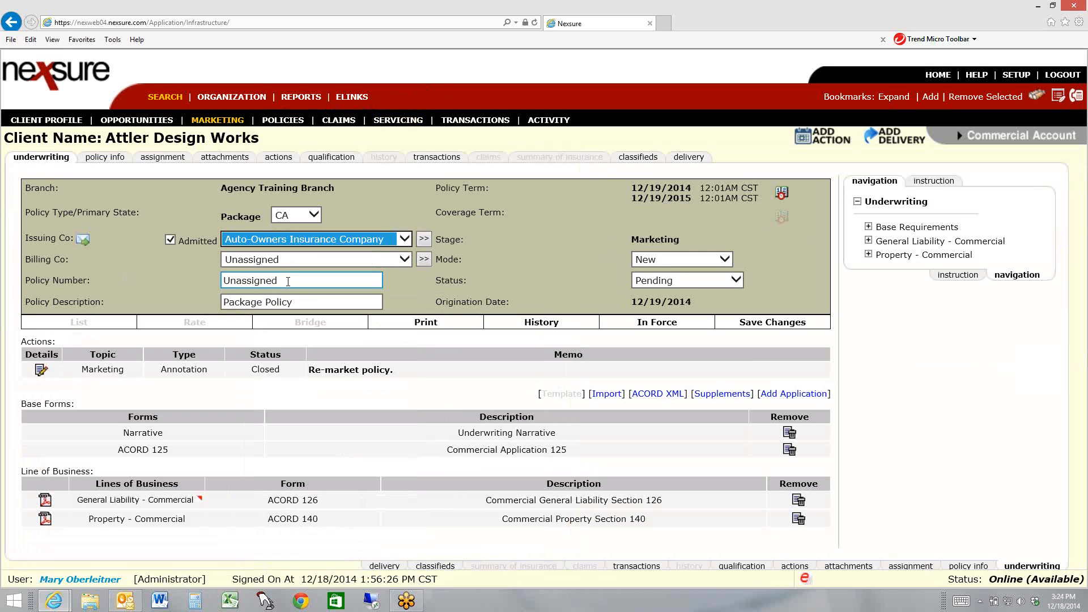
left_click(295, 261)
left_click(295, 284)
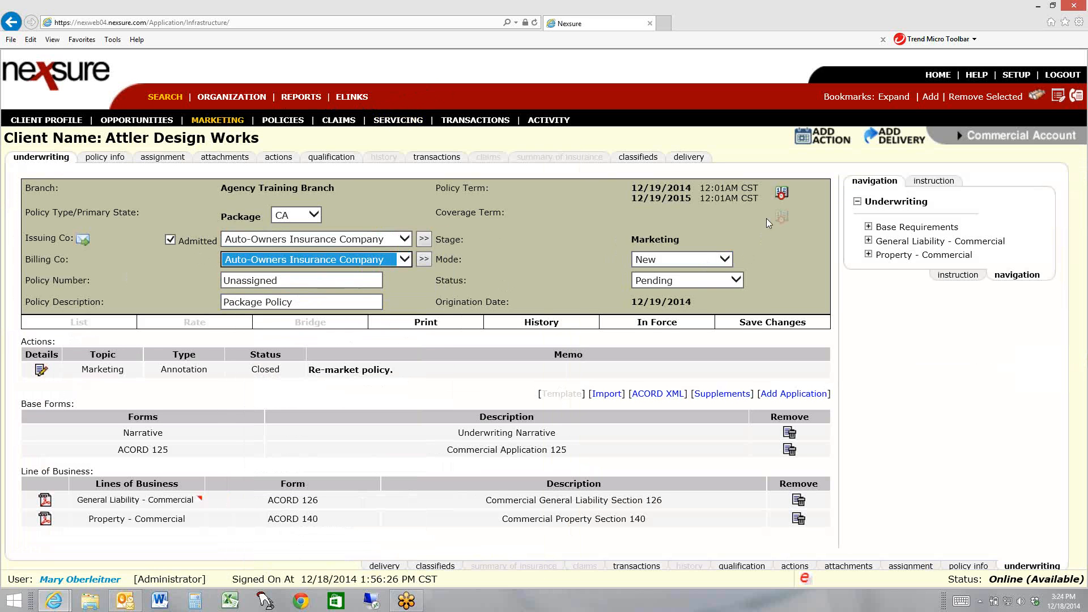
left_click(792, 325)
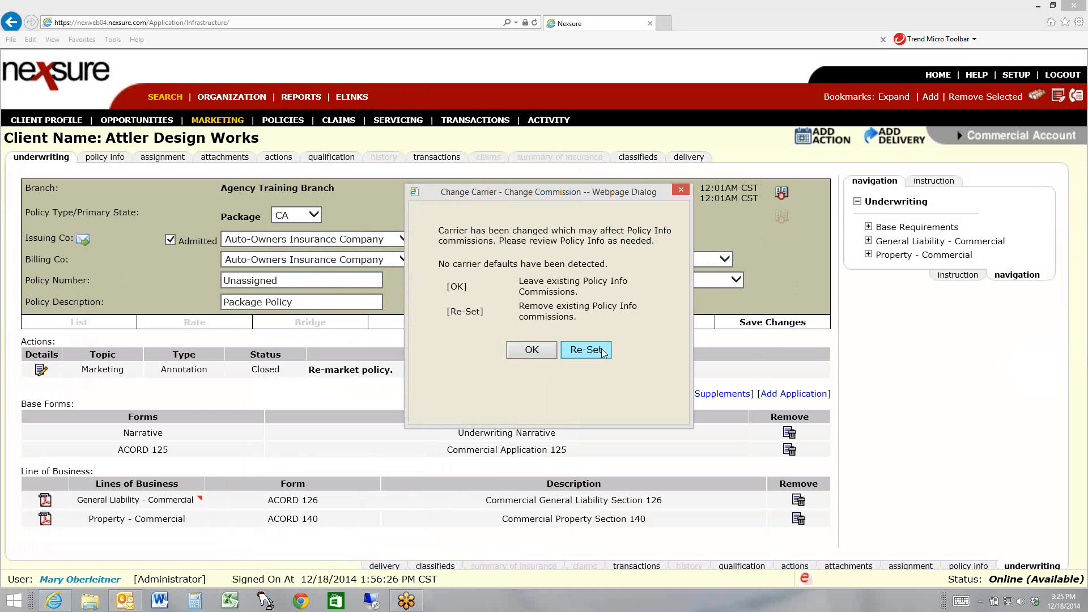
left_click(602, 351)
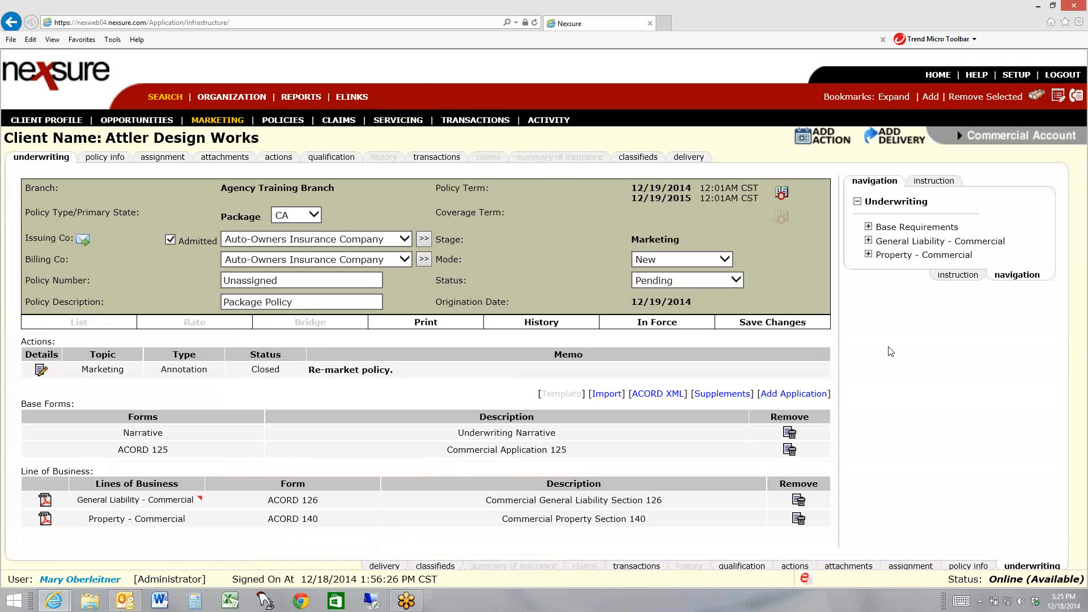
Check the carrier details in the ACORD 125 billing policy section, and return to the underwriting overview
left_click(868, 227)
left_click(880, 256)
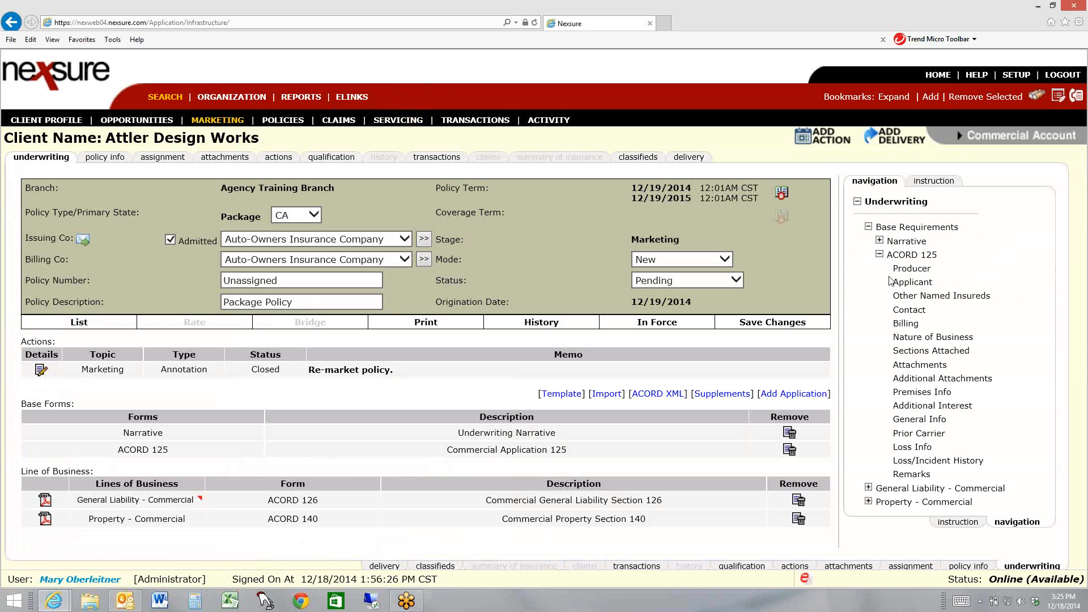
left_click(905, 324)
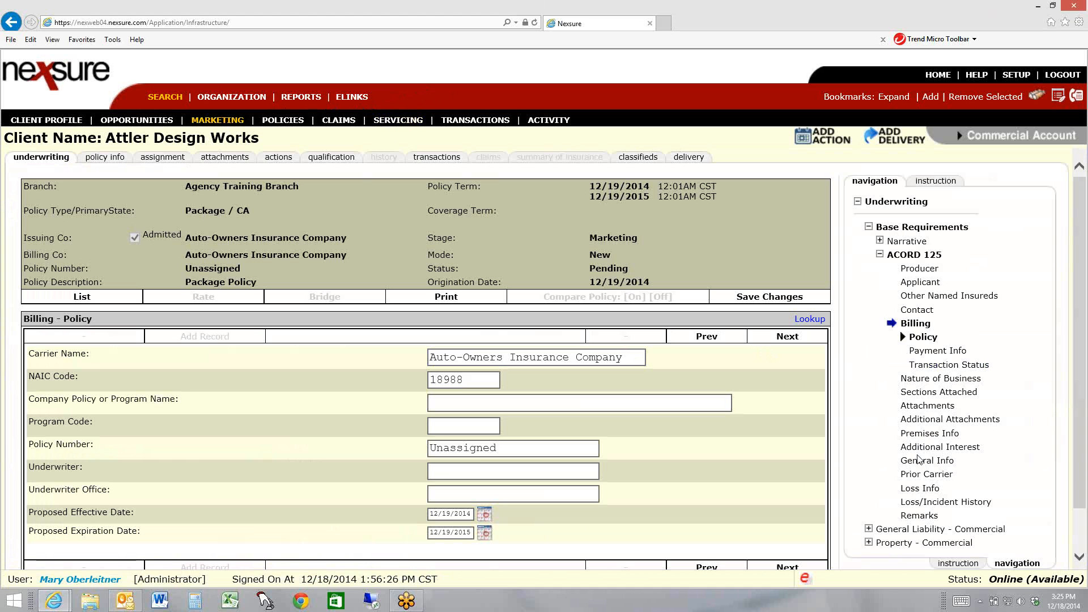
left_click(894, 203)
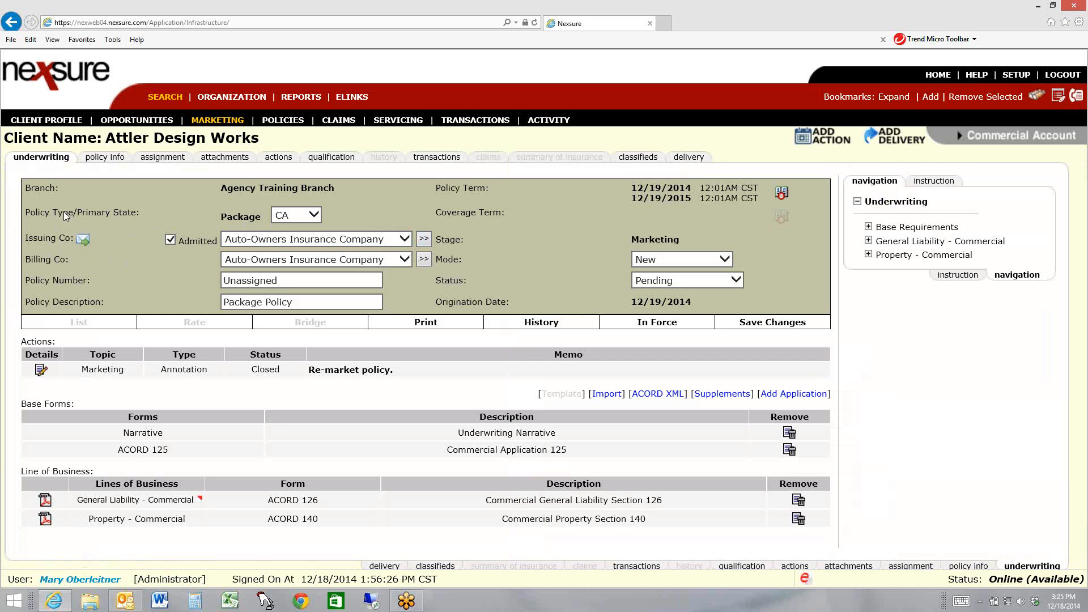
Set the bill method to Agency Bill in the Auto-Owners submission's policy info
left_click(97, 162)
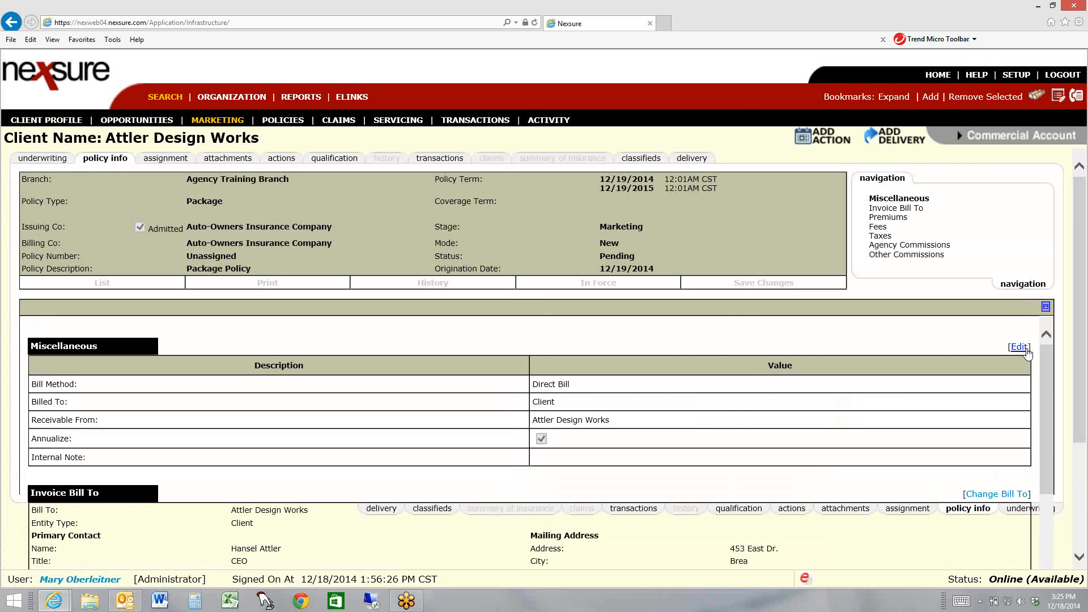
left_click(1019, 347)
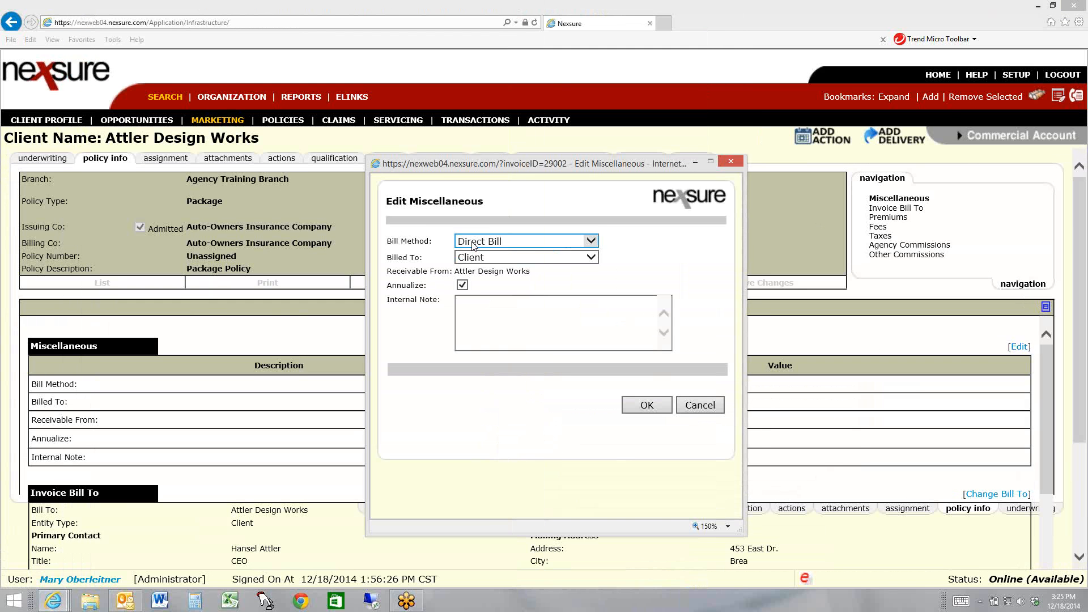
left_click(480, 241)
left_click(479, 235)
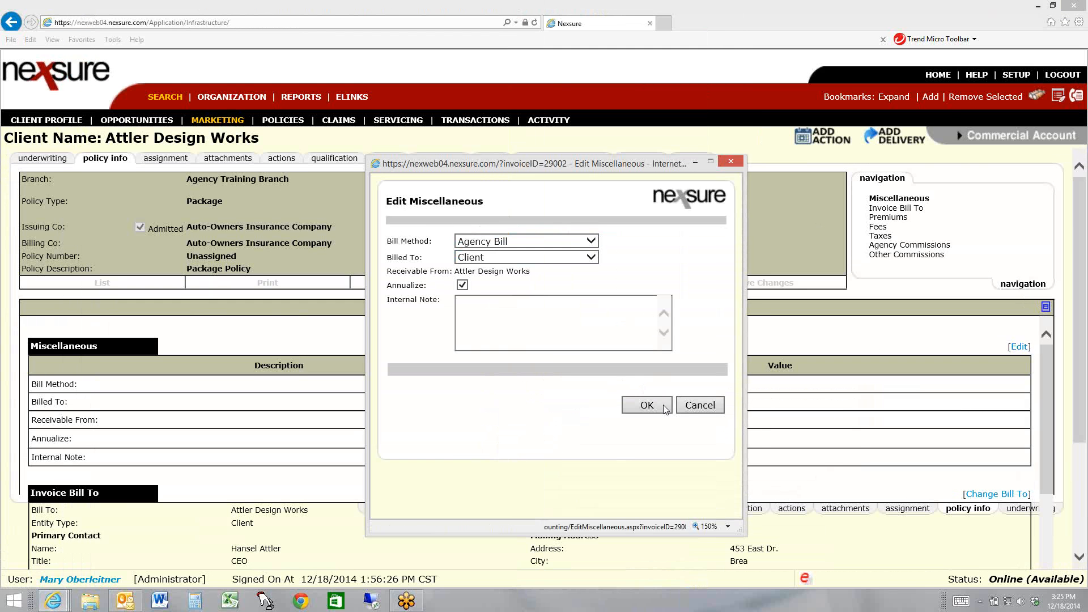
left_click(663, 406)
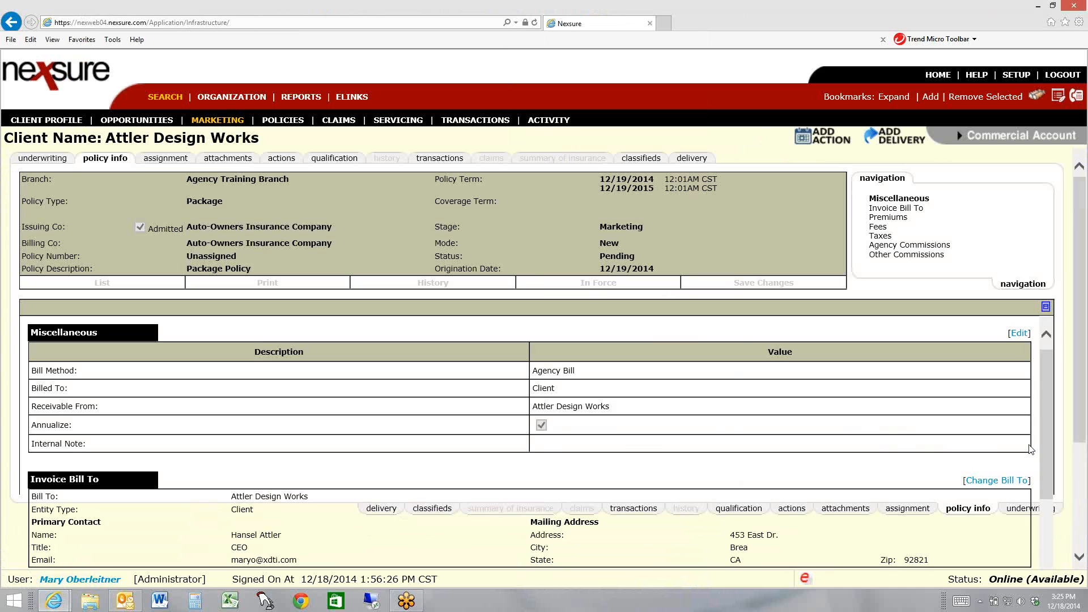
Set the estimated General Liability - Commercial premium to 1500 for the Auto-Owners submission
left_click(888, 218)
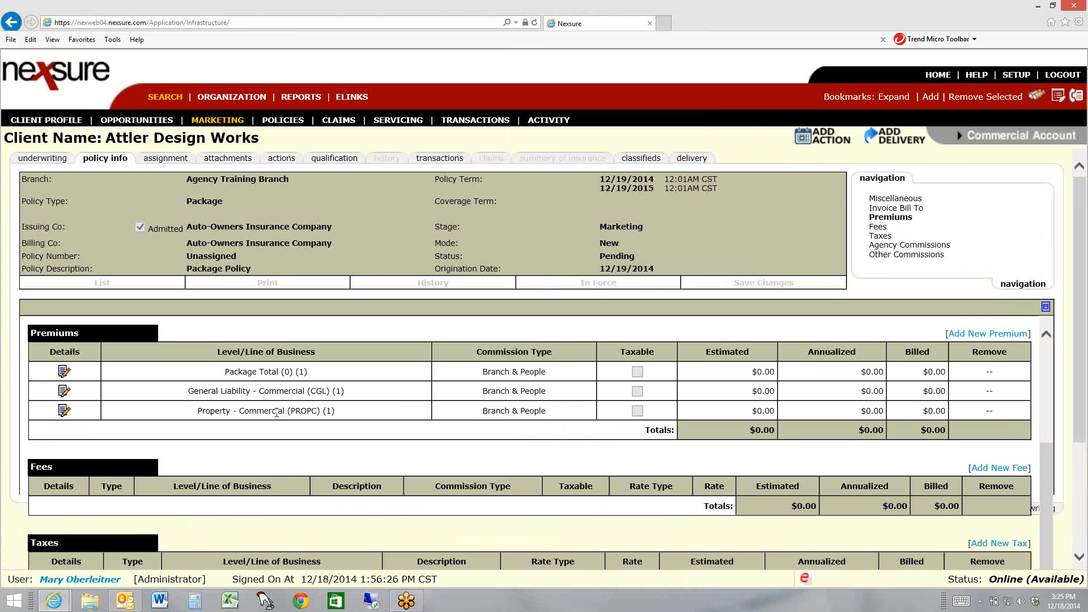
left_click(64, 391)
left_click(543, 309)
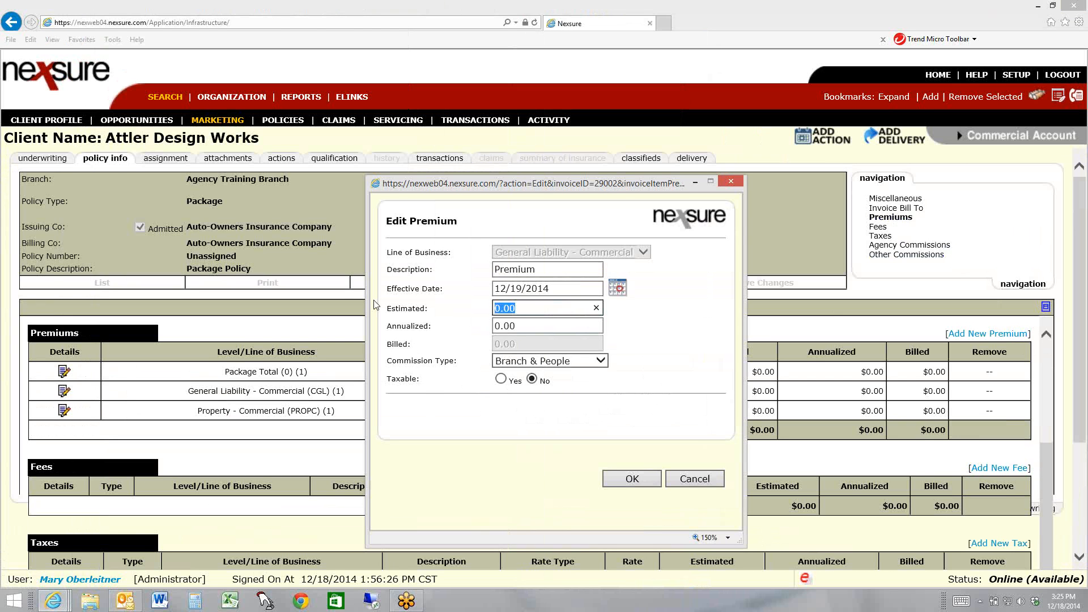
type("1500")
left_click(628, 485)
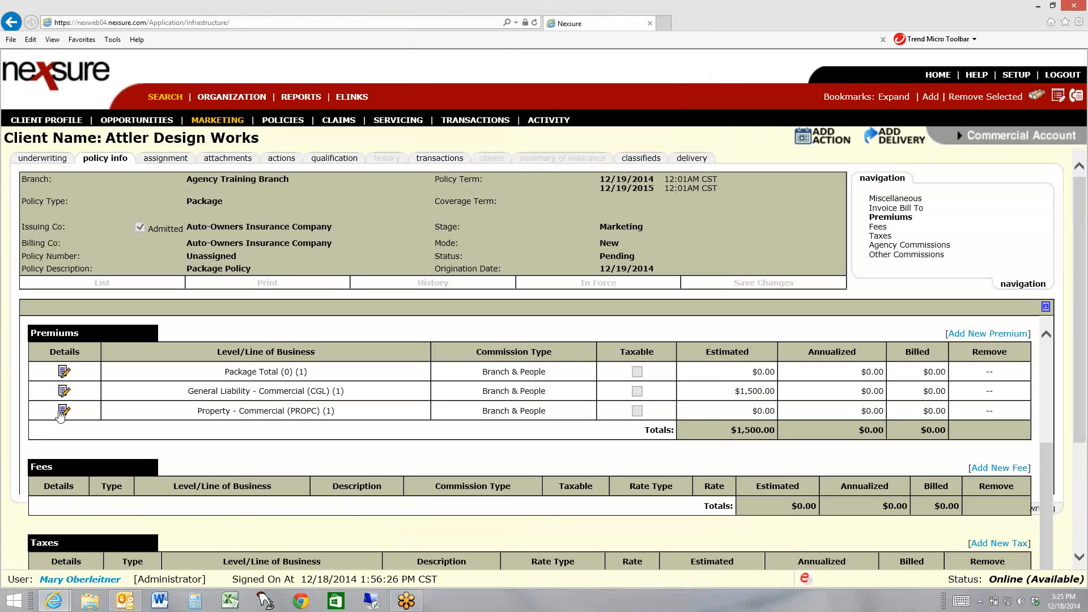
Set the estimated Property - Commercial premium to 300 for the Auto-Owners submission
left_click(63, 411)
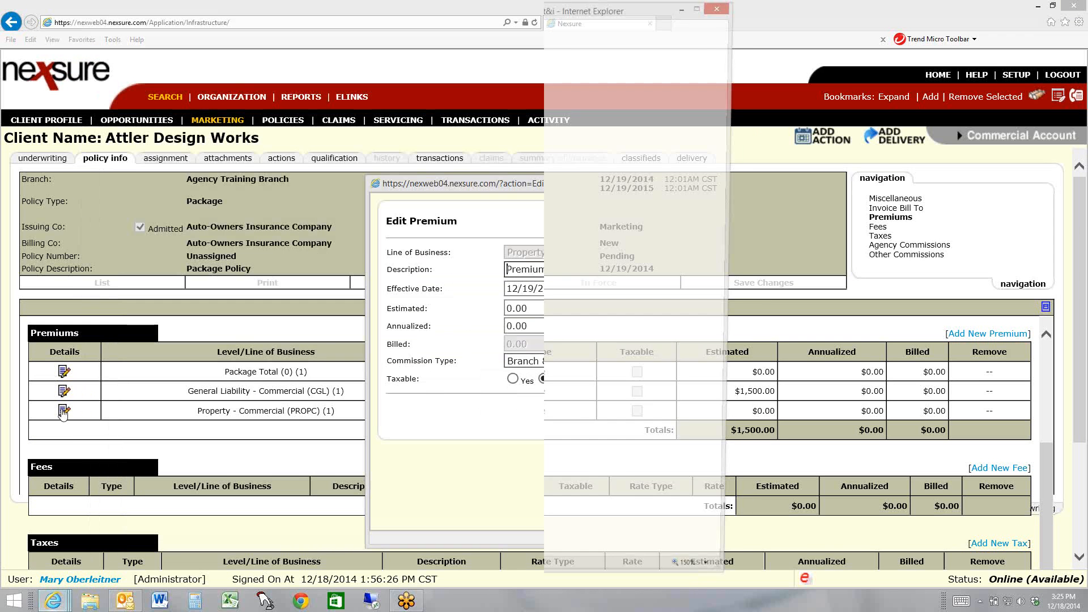
left_click(504, 308)
double_click(504, 303)
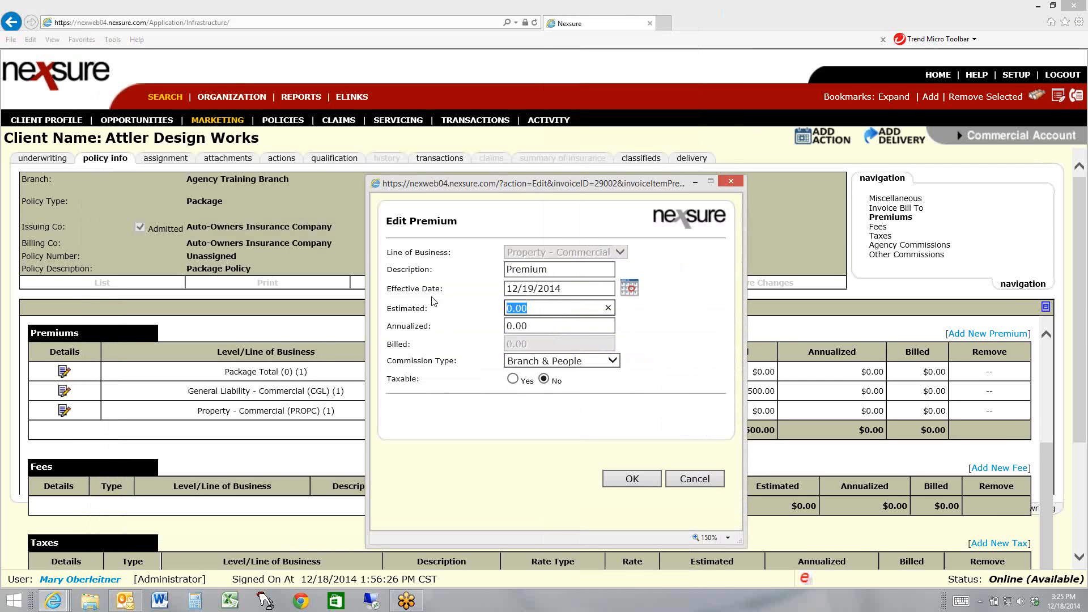
type("300")
left_click(634, 486)
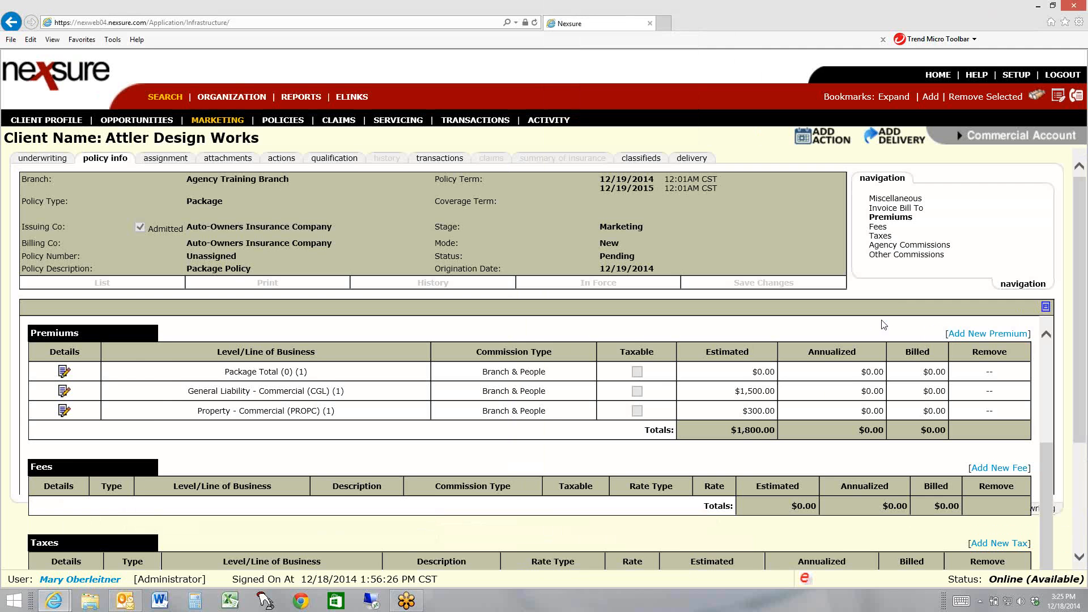
Review the Auto-Owners submission's agency and other commissions, and return to the client's list of marketing submissions
left_click(909, 246)
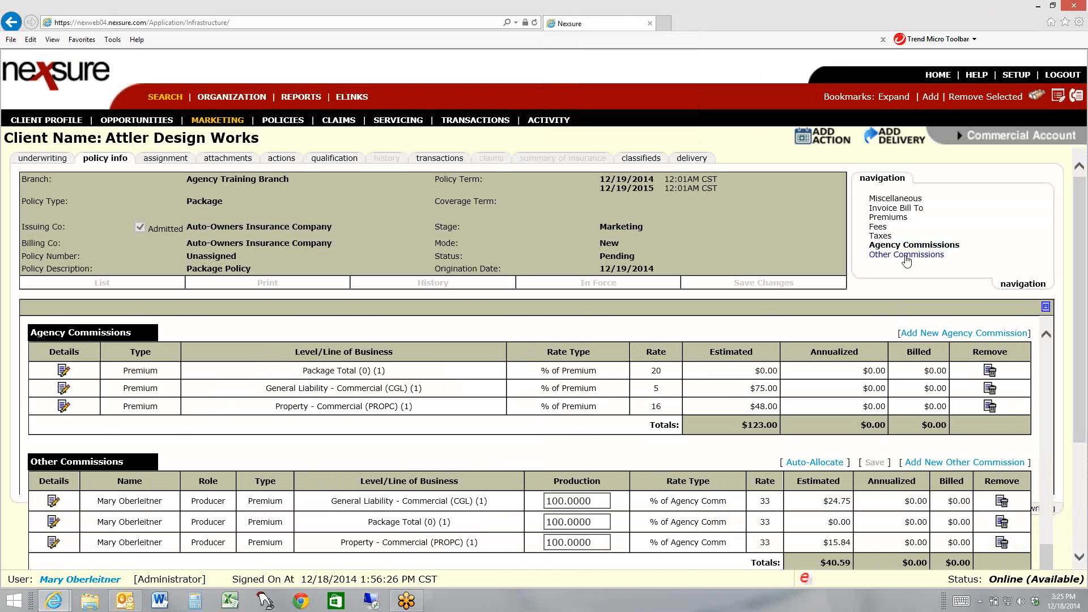
left_click(906, 256)
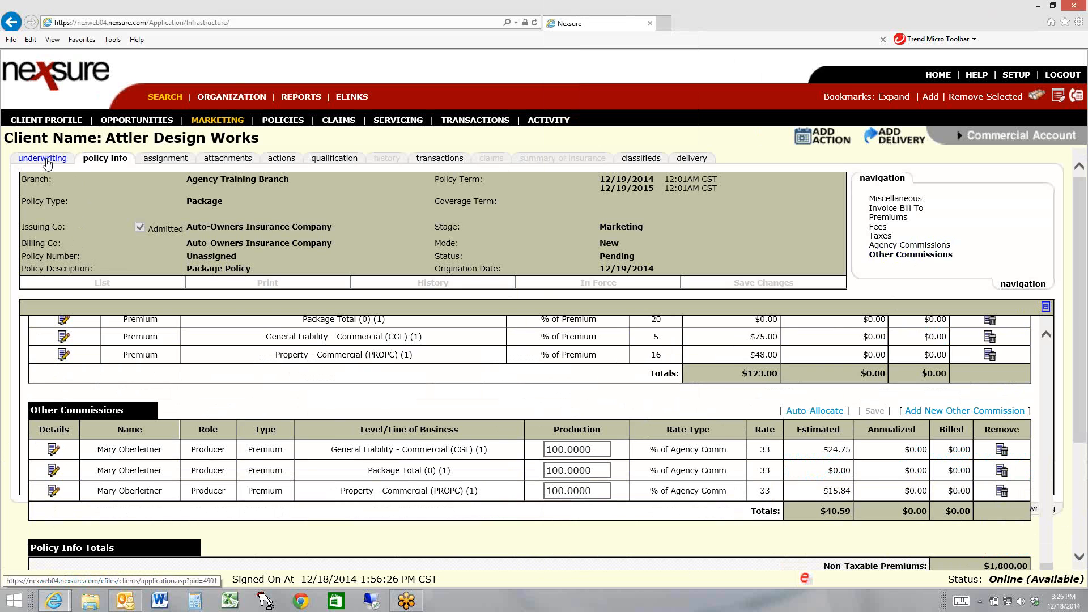
left_click(224, 121)
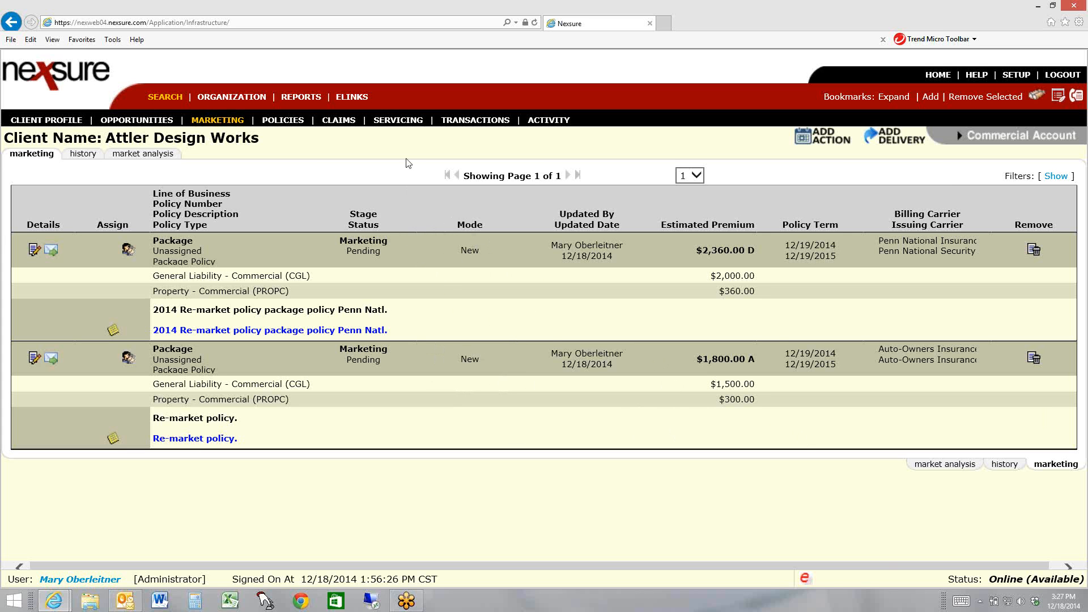
Start a renewal in the client's servicing options with "2014 renewal package policy." as the description and action memo
left_click(400, 121)
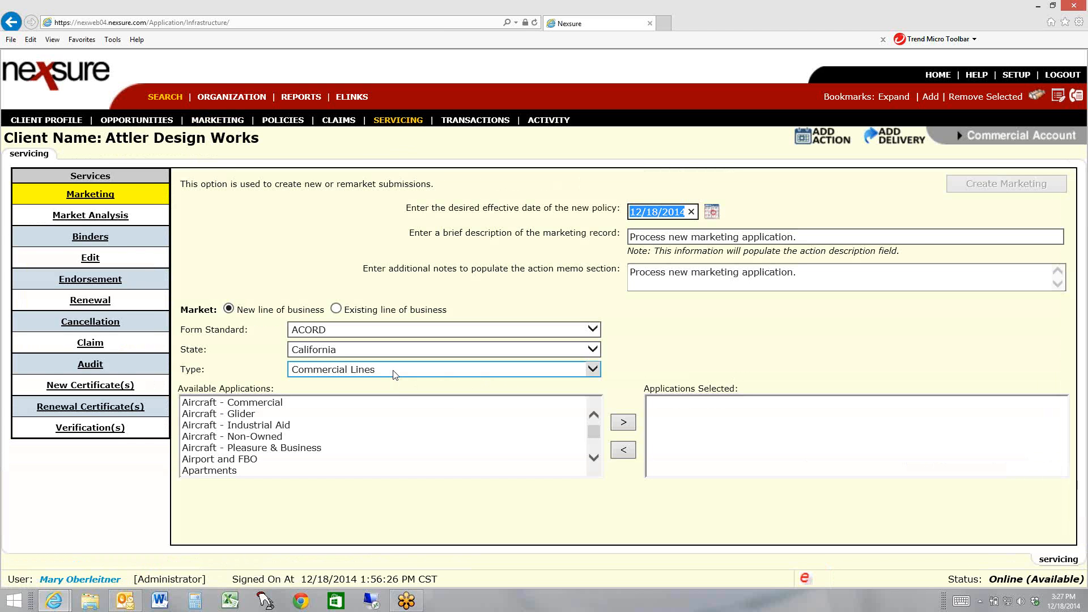
left_click(94, 306)
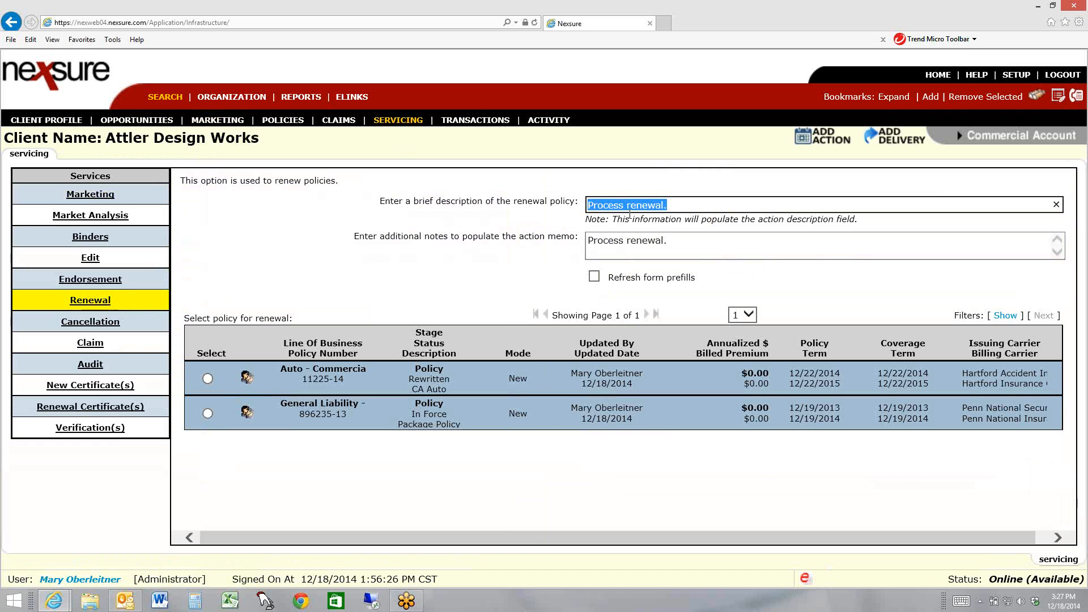
left_click_drag(623, 208, 587, 206)
type("2014")
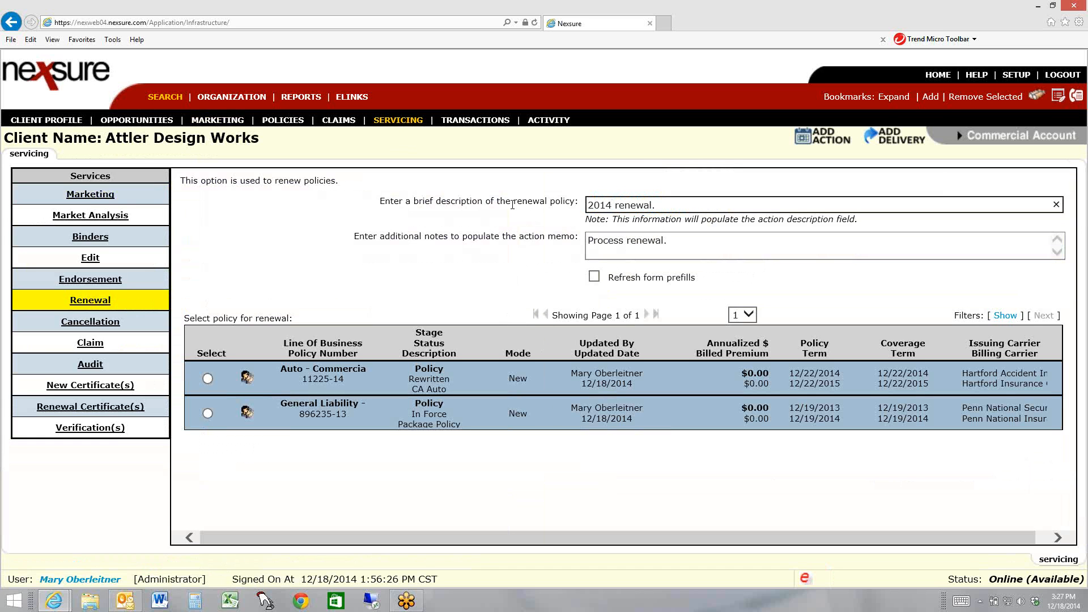
left_click(652, 206)
type("package policy")
key("Tab")
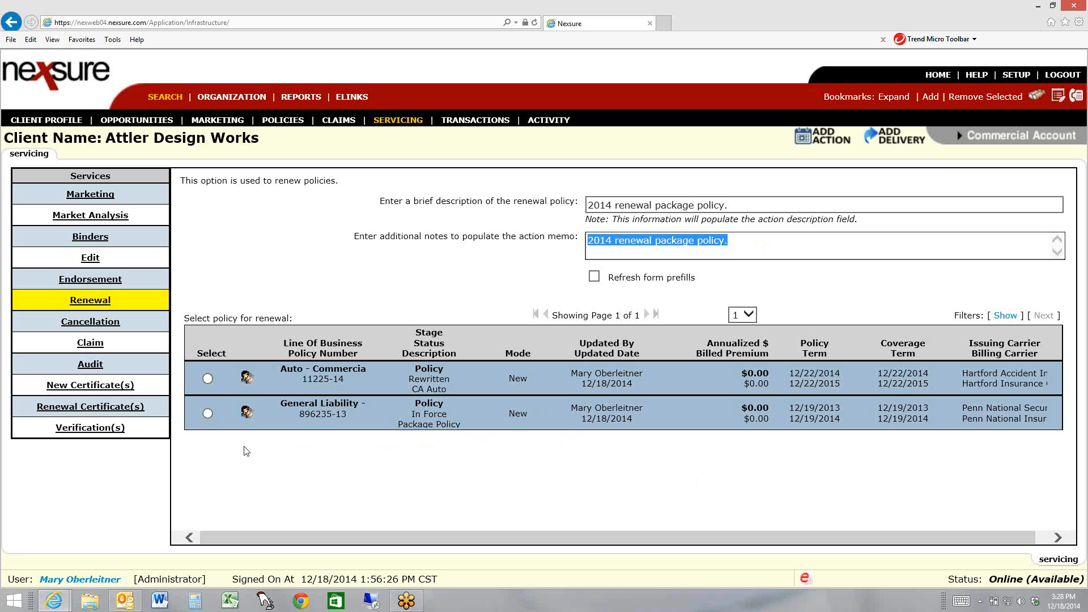
Choose the in-force Penn National package policy for renewal, continue to its lines of business and exclude the General Liability line
left_click(207, 414)
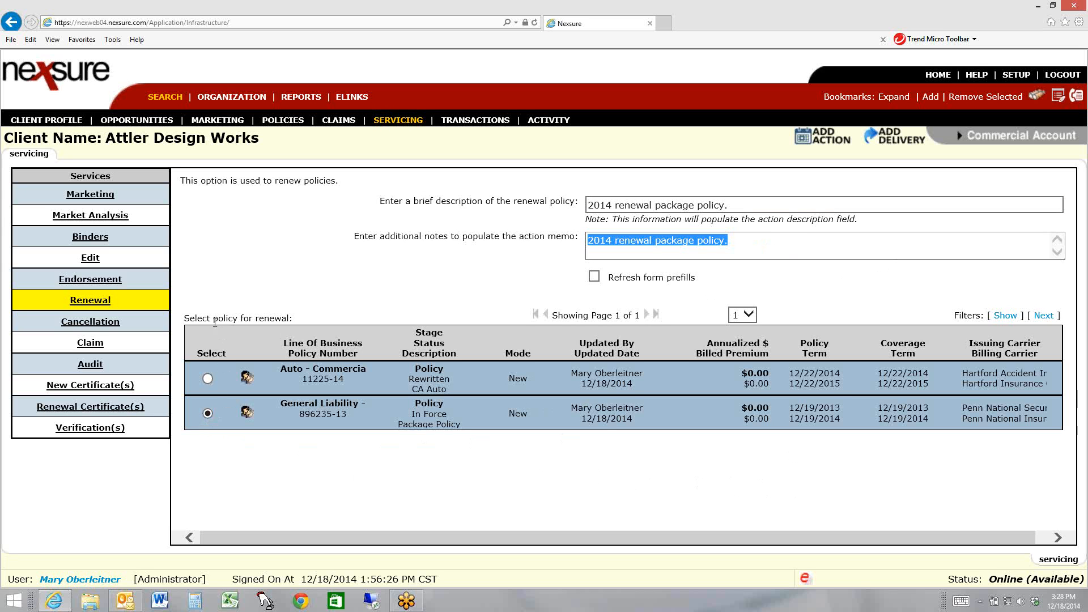
left_click_drag(185, 317, 298, 319)
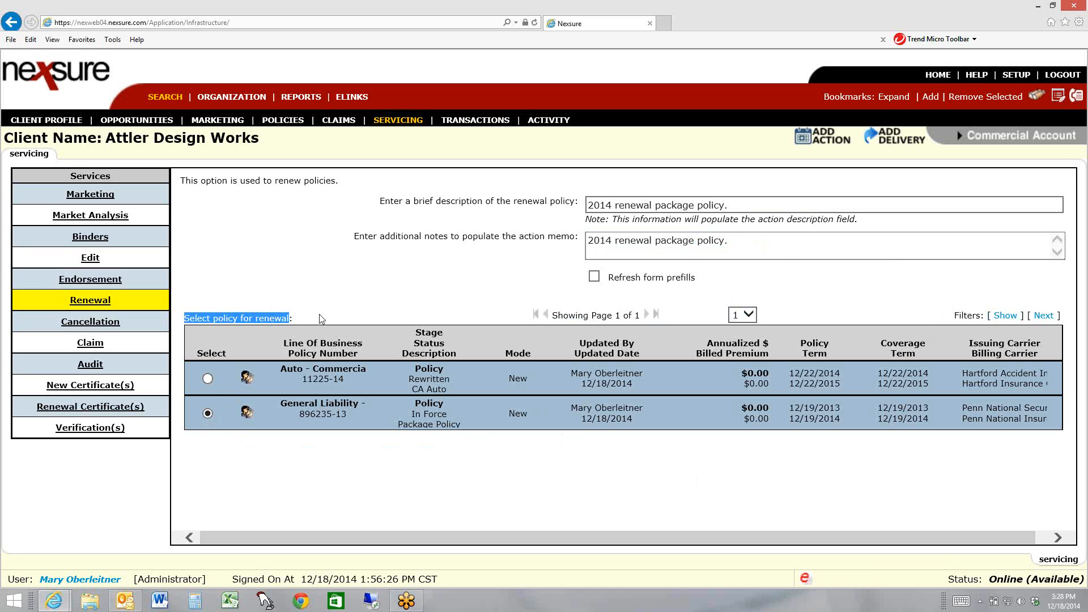
left_click(320, 318)
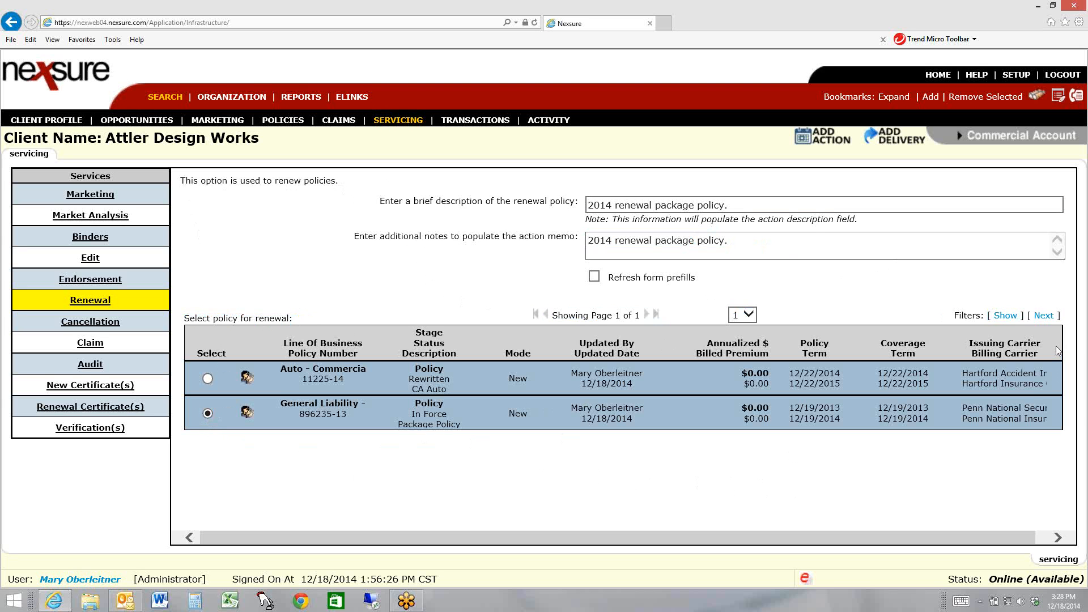
left_click(1045, 316)
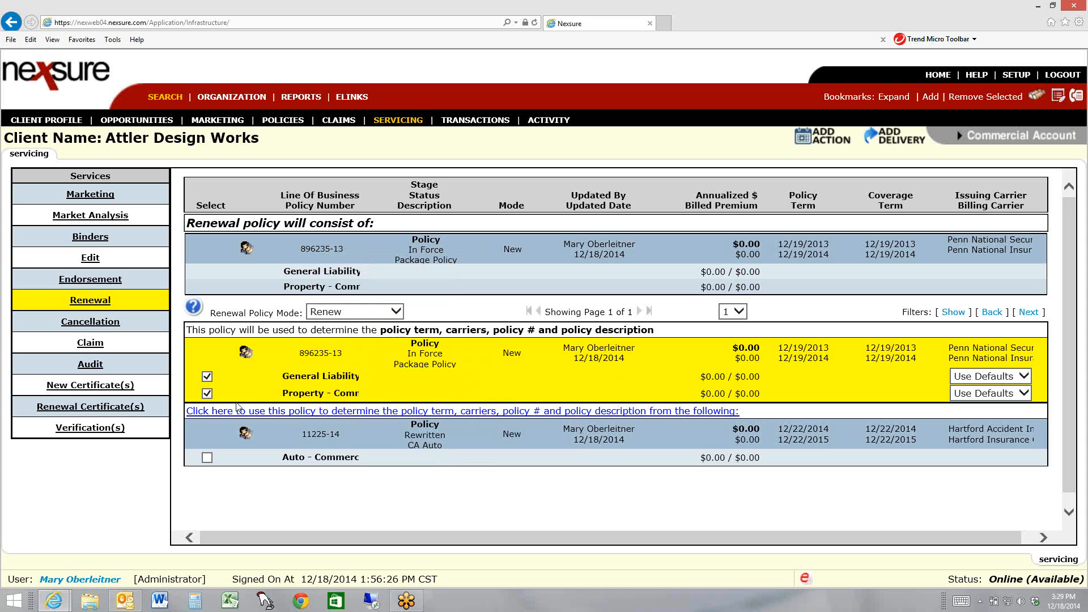
left_click(207, 377)
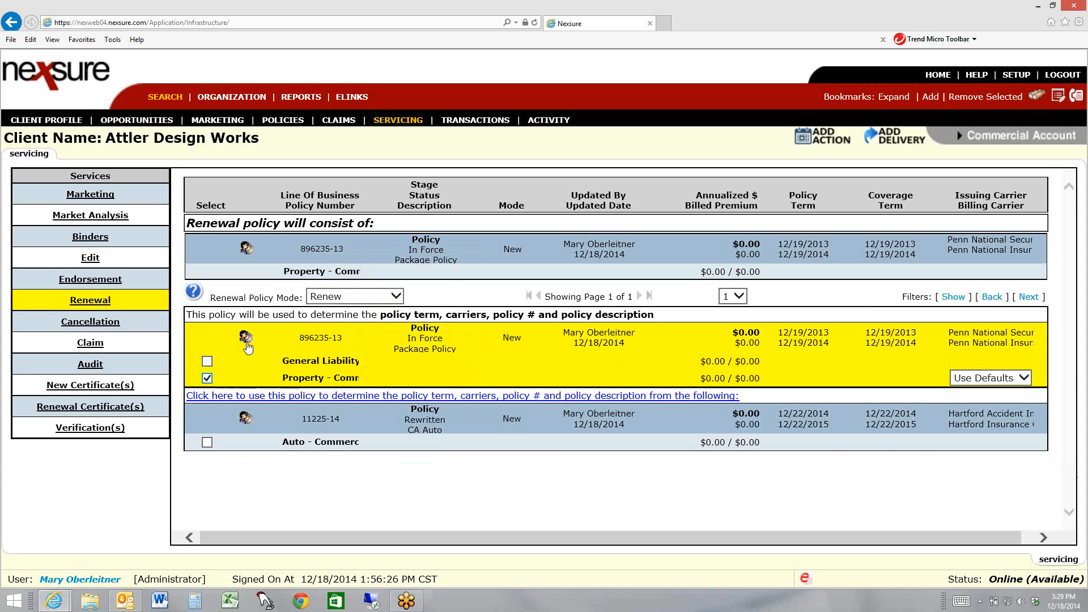
Exclude the Property - Commercial line of the in-force policy and filter the available policies to the Marketing Only stage without history
left_click(207, 378)
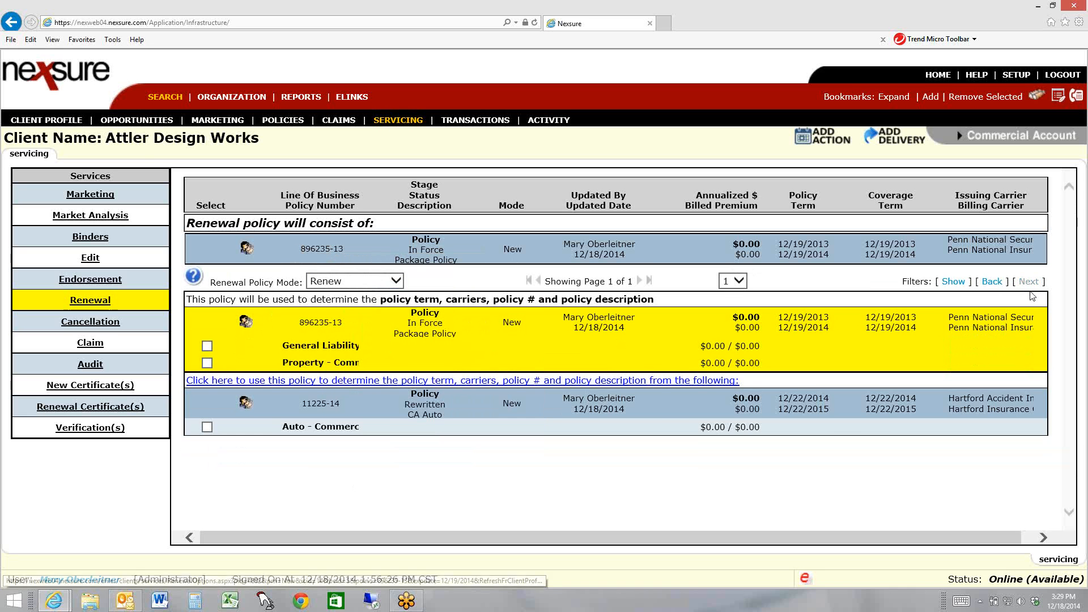
left_click(955, 282)
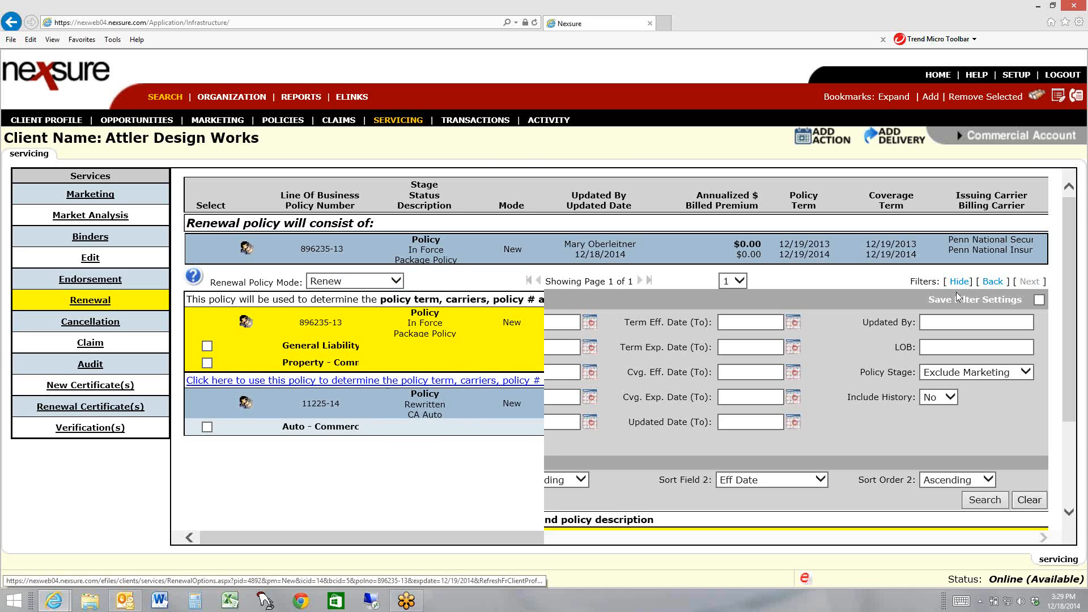
left_click(962, 372)
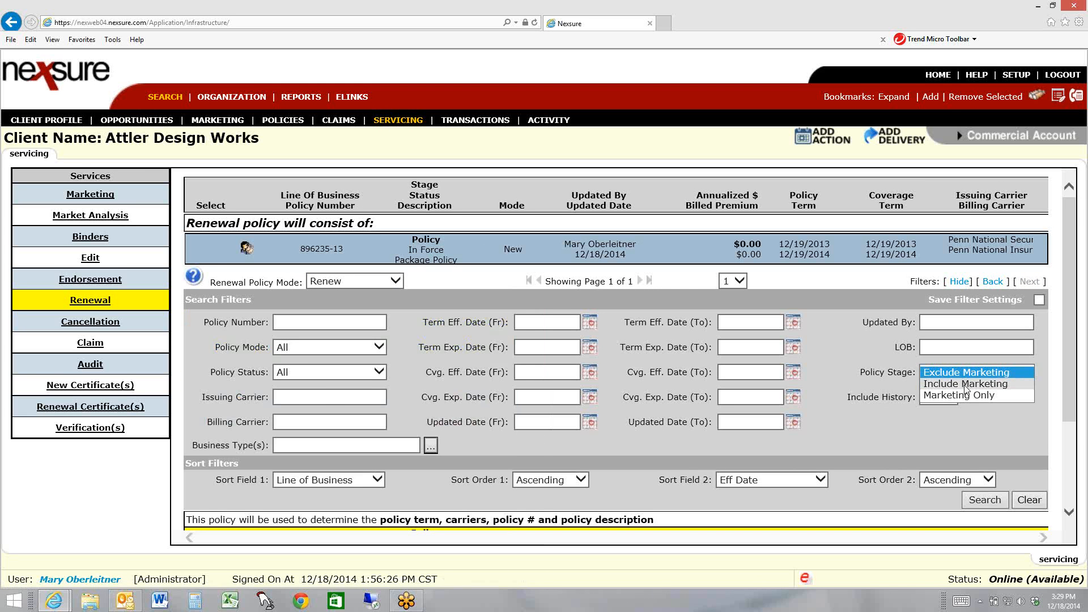
left_click(965, 386)
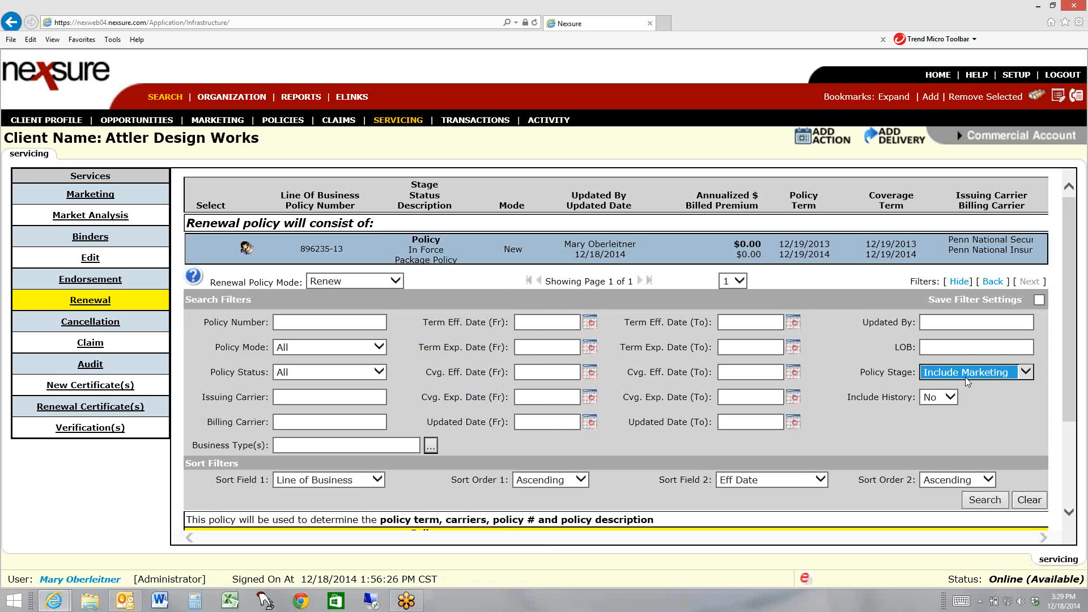
left_click(965, 376)
left_click(967, 385)
left_click(954, 400)
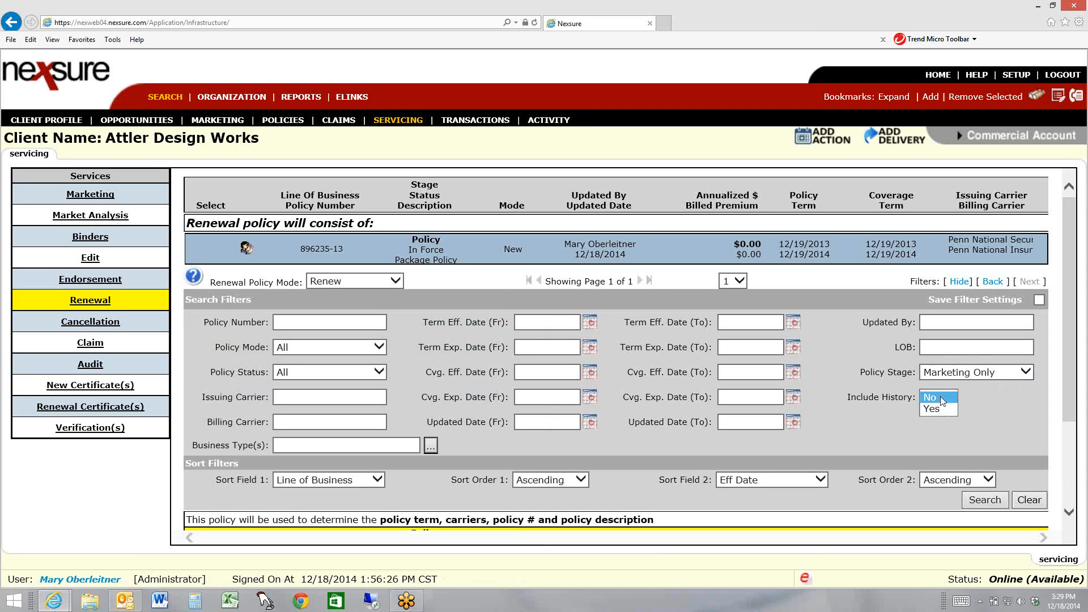
left_click(942, 398)
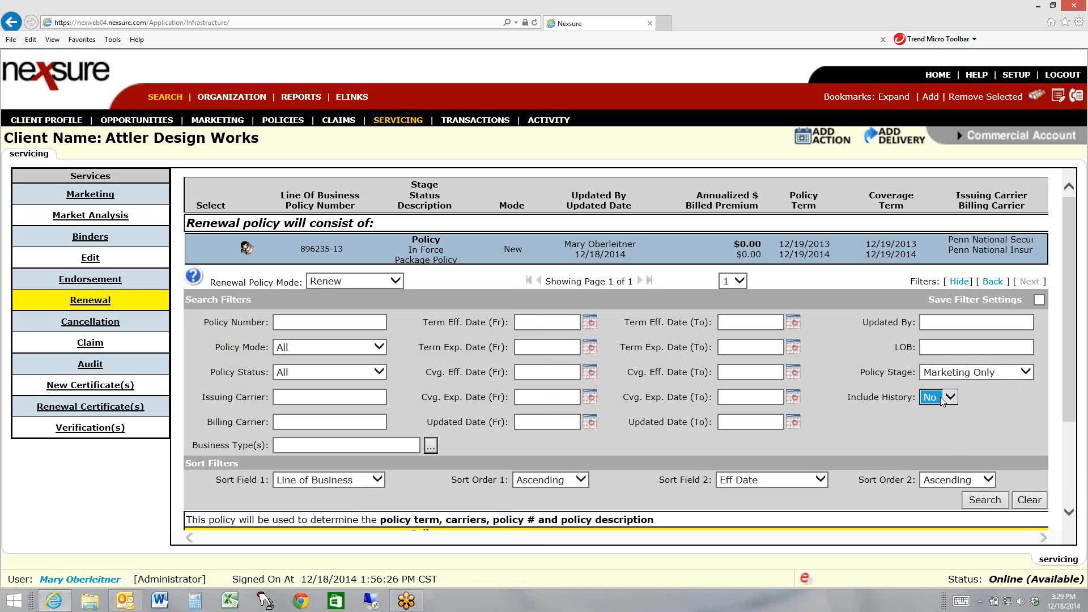
left_click(985, 502)
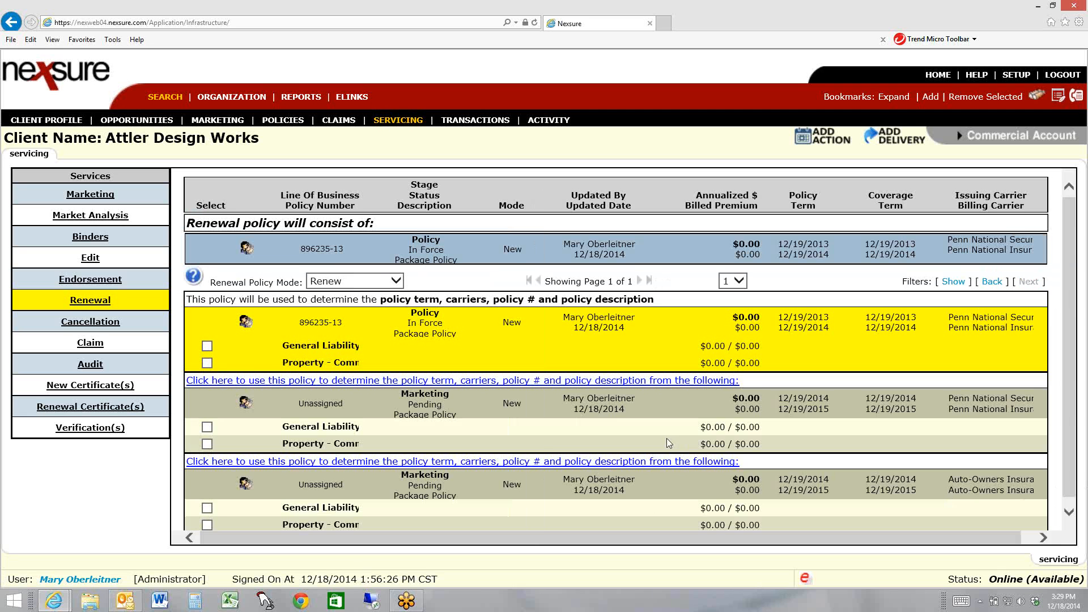
Include the General Liability and Property - Commercial lines of the Auto-Owners marketing submission in the renewal policy
scroll(666, 439, "down", 1)
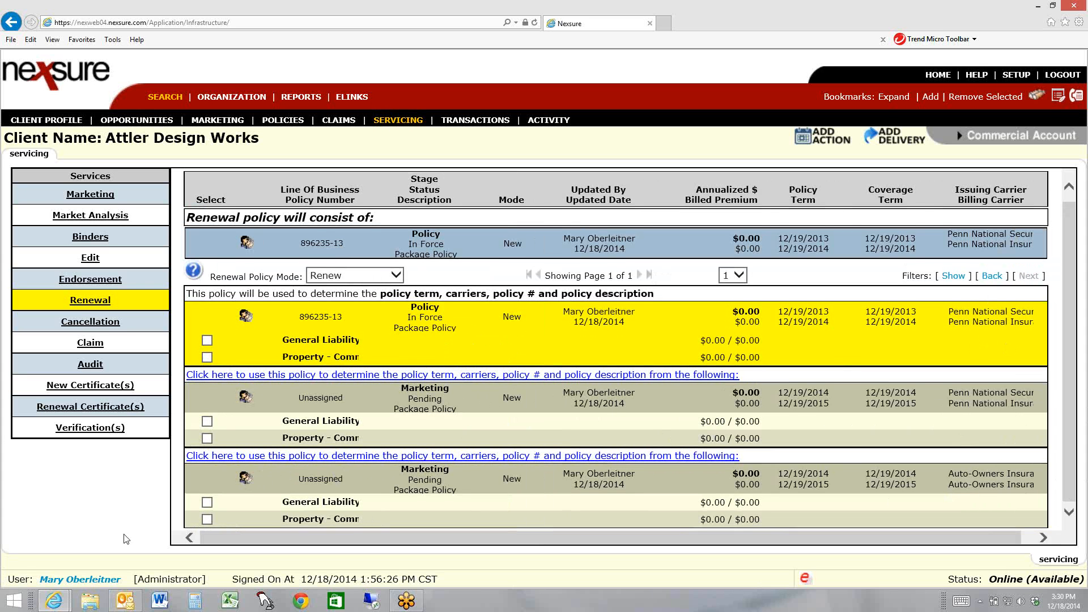
left_click(207, 504)
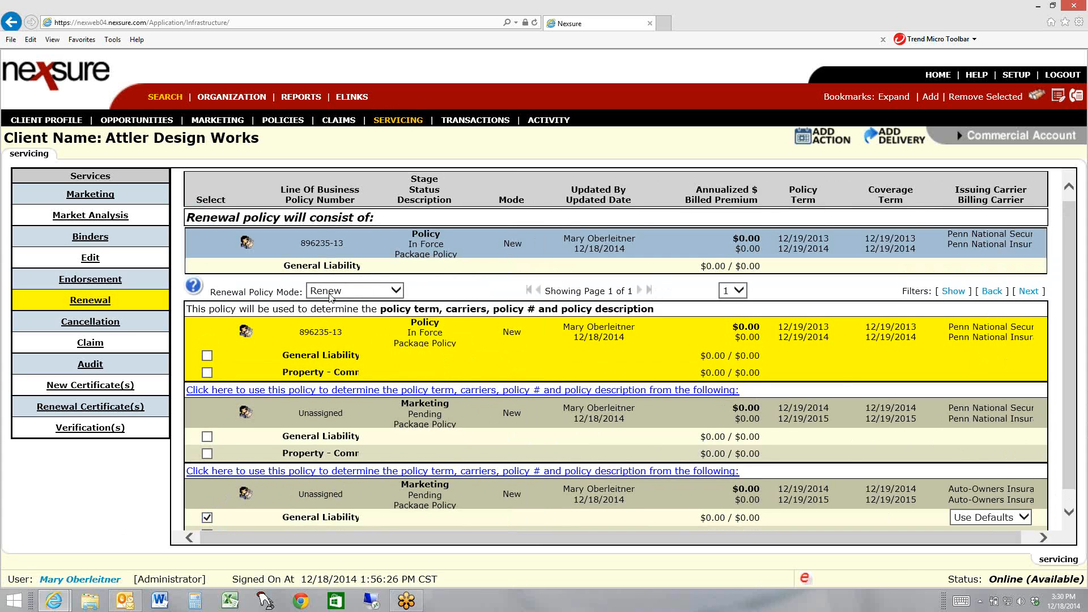
scroll(485, 362, "down", 1)
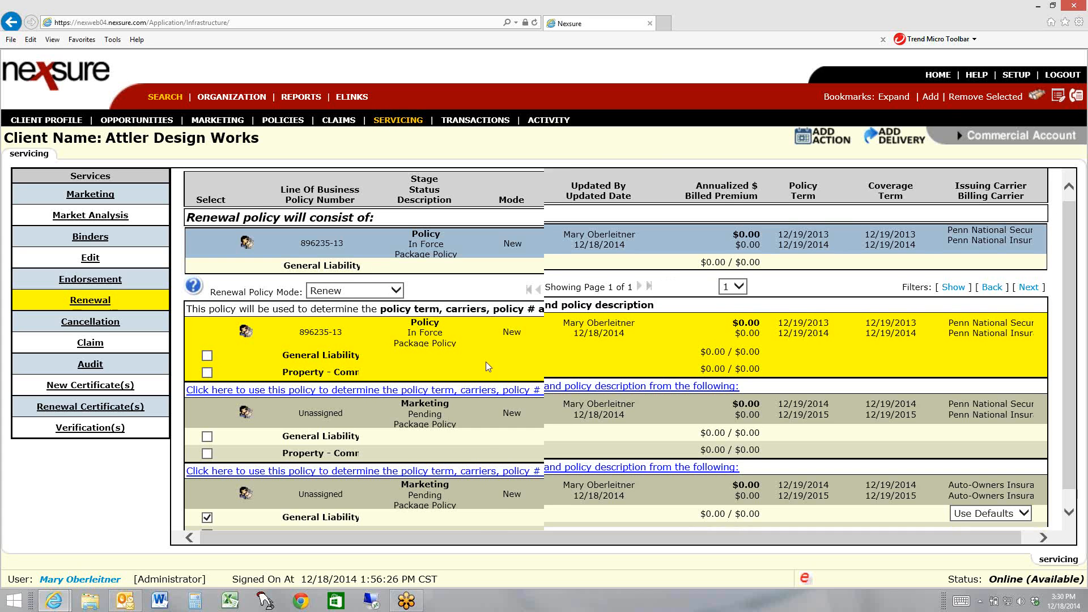
left_click(206, 520)
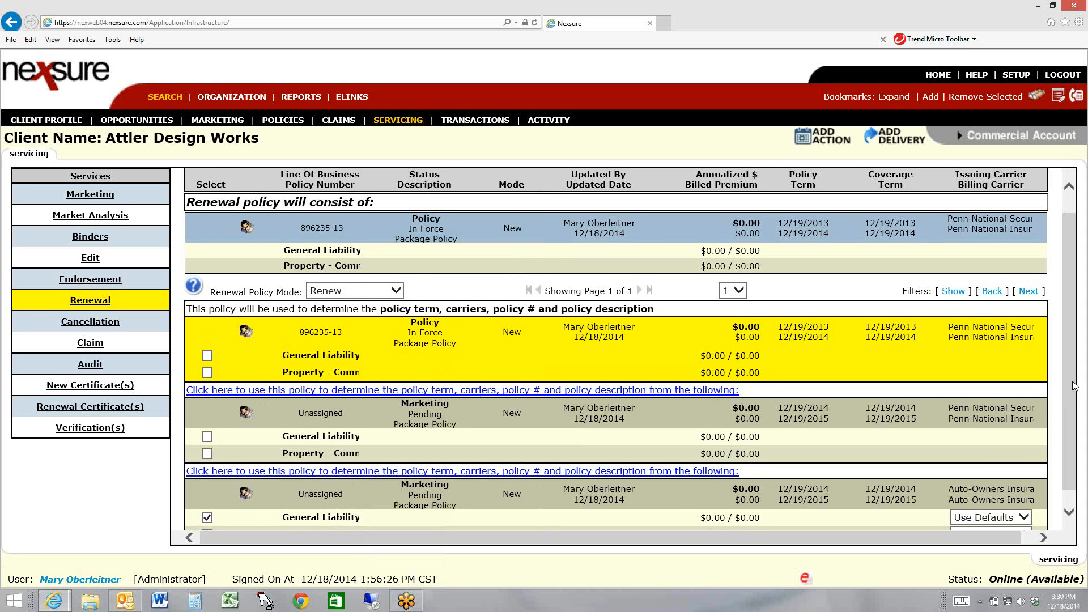
left_click_drag(1074, 385, 1075, 436)
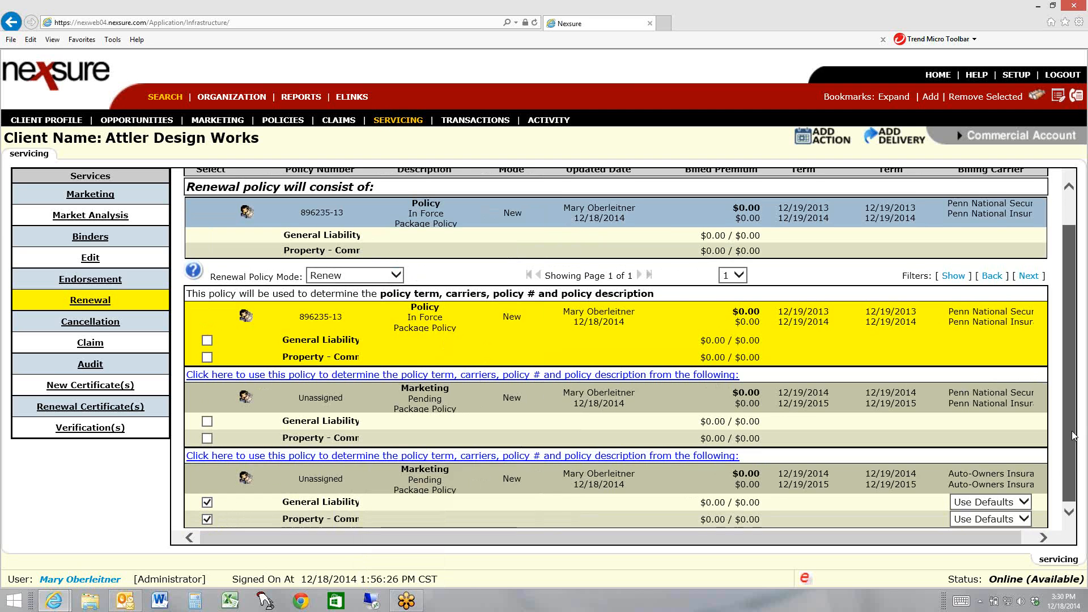
left_click_drag(1072, 436, 1067, 360)
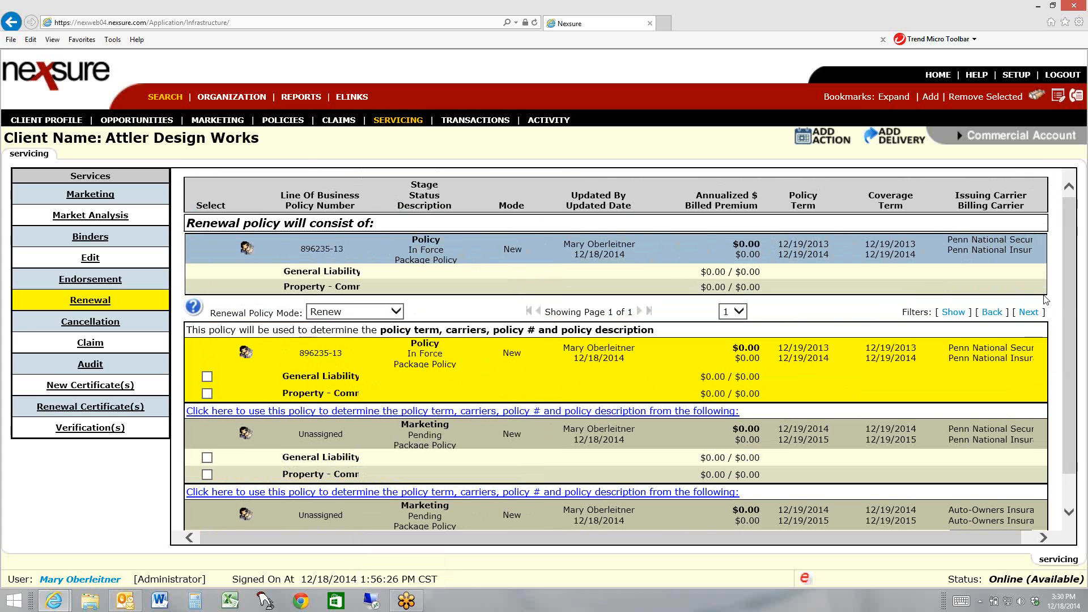
left_click_drag(1070, 309, 1076, 373)
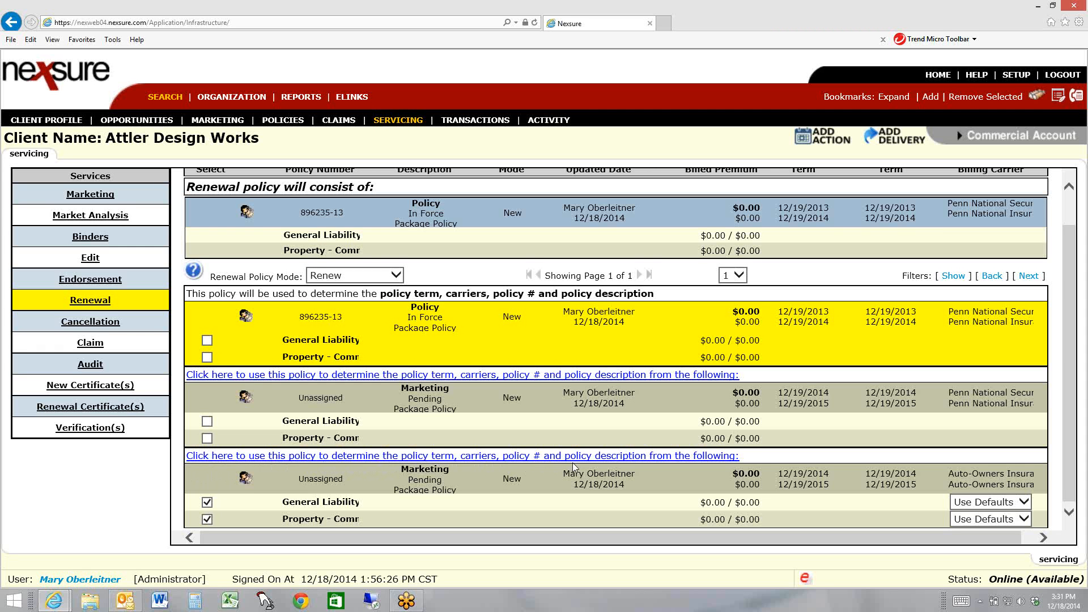
Base the renewal's term, carriers, number and description on the Auto-Owners submission, keep Use Defaults for its lines, and create the renewal
left_click(703, 456)
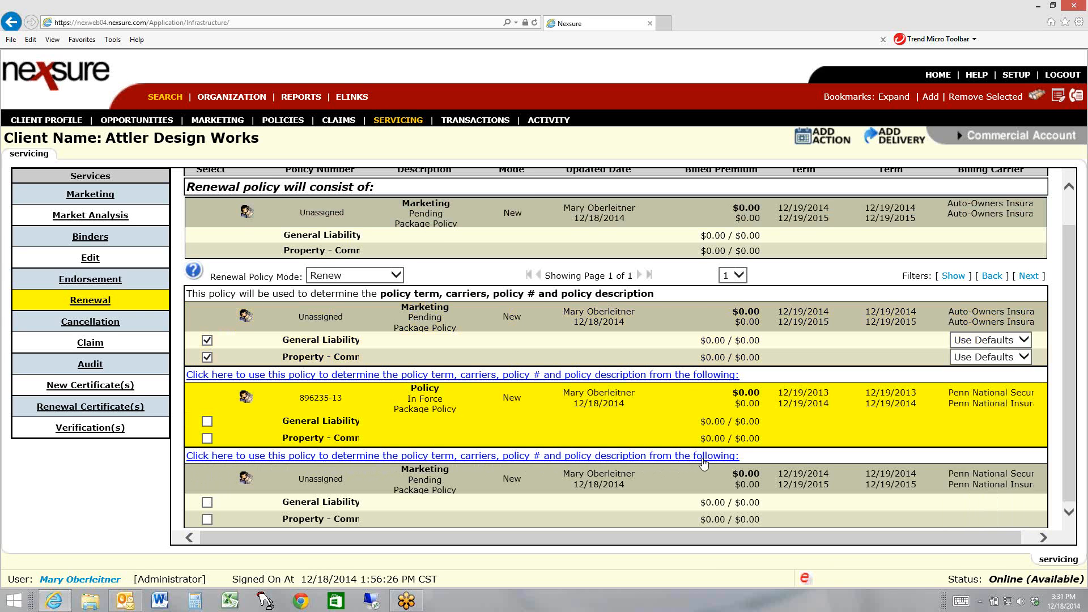
scroll(703, 463, "up", 1)
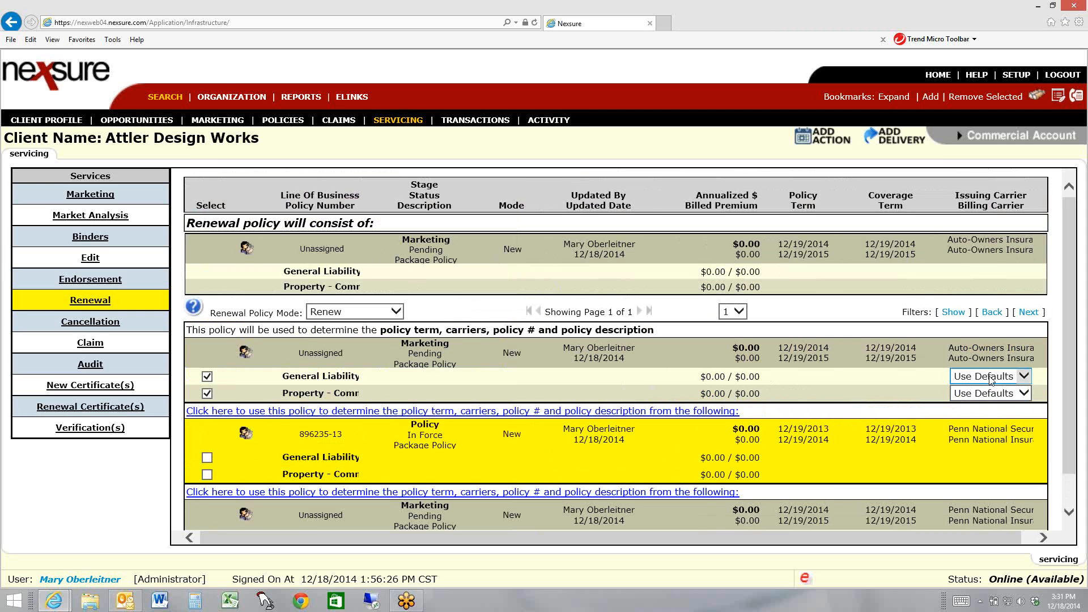
left_click(1026, 377)
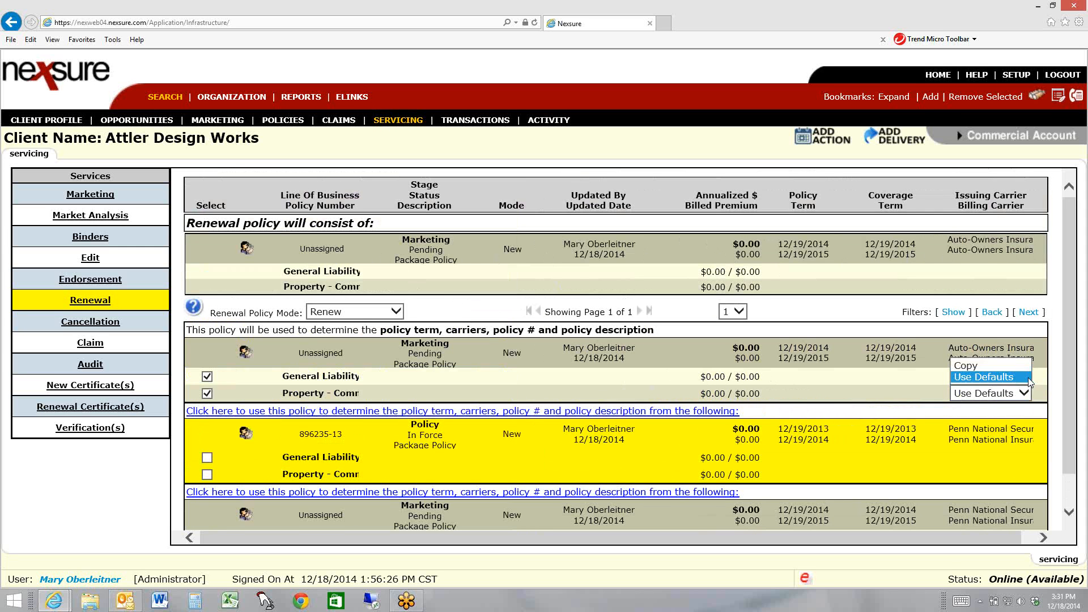
left_click(984, 378)
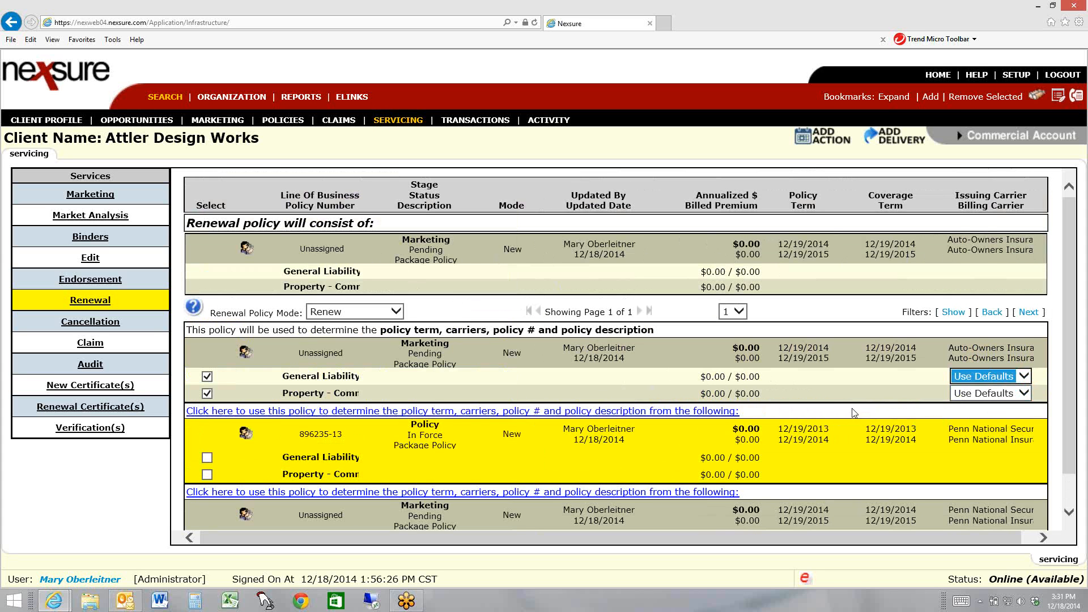
left_click(955, 375)
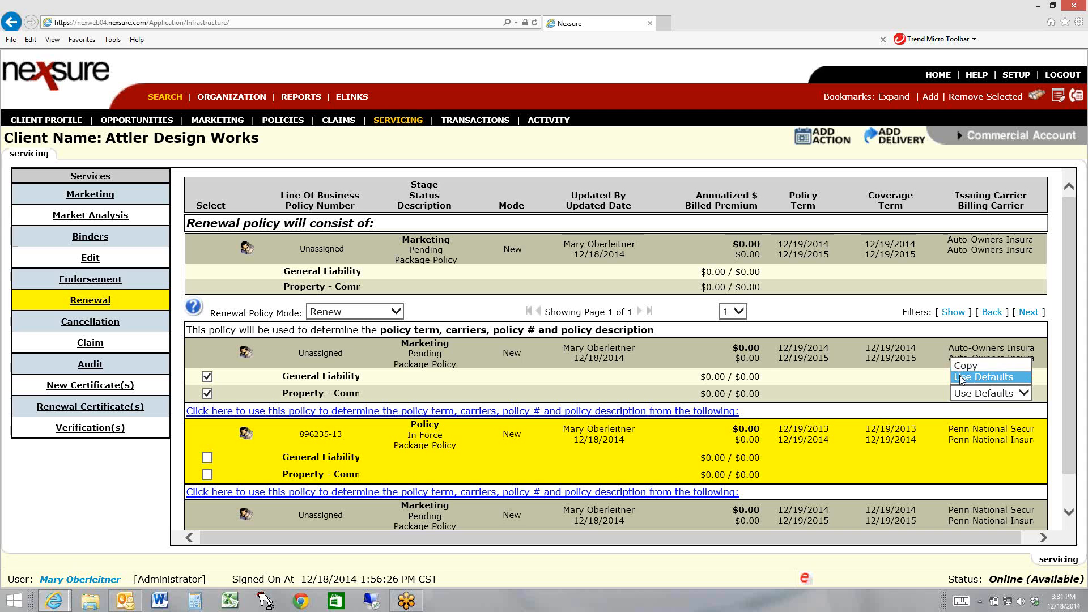
left_click(959, 376)
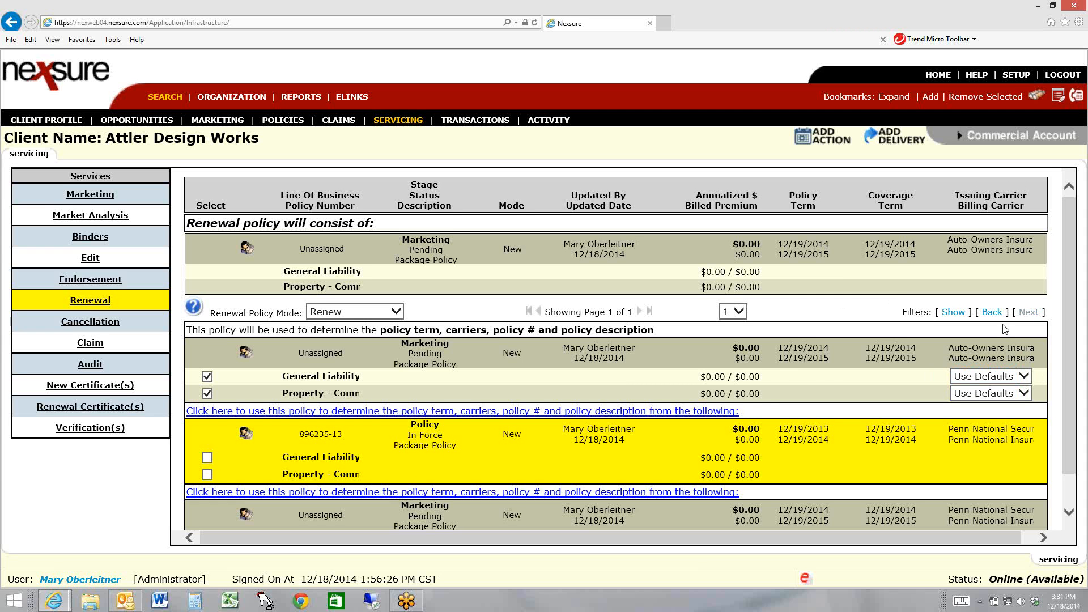
left_click(728, 404)
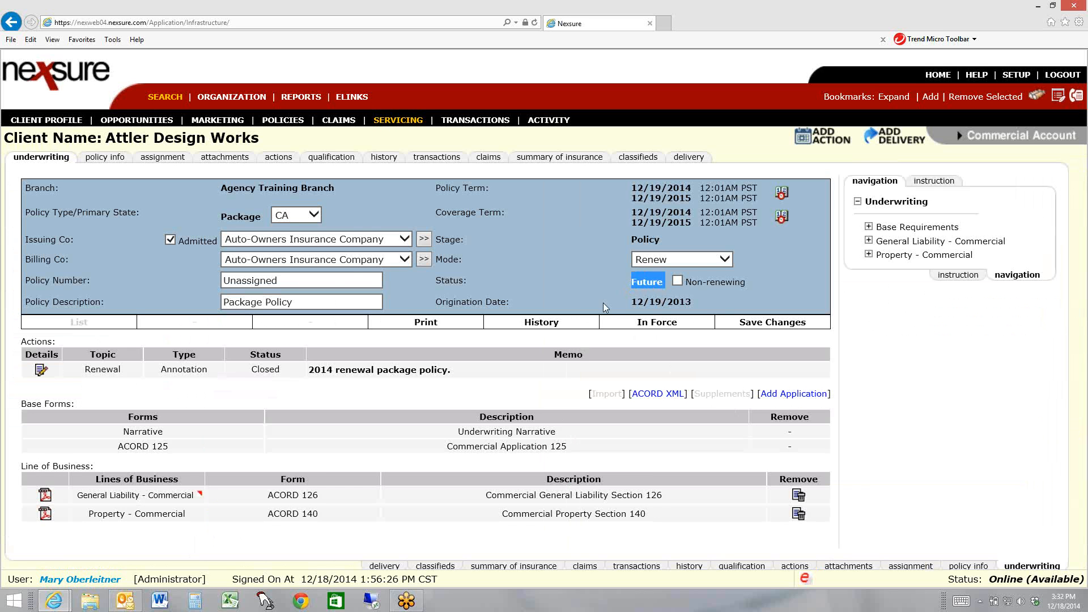
Replace the Unassigned policy number of the Auto-Owners renewal with the new policy number and save the changes
left_click(555, 281)
left_click_drag(301, 281, 124, 280)
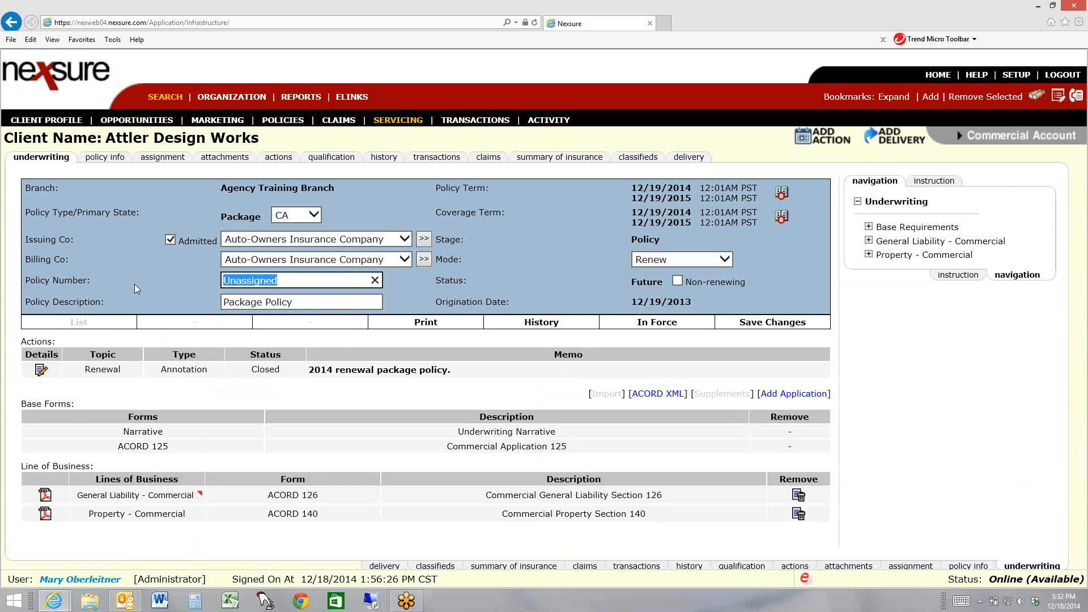
type("256394-14")
left_click(773, 323)
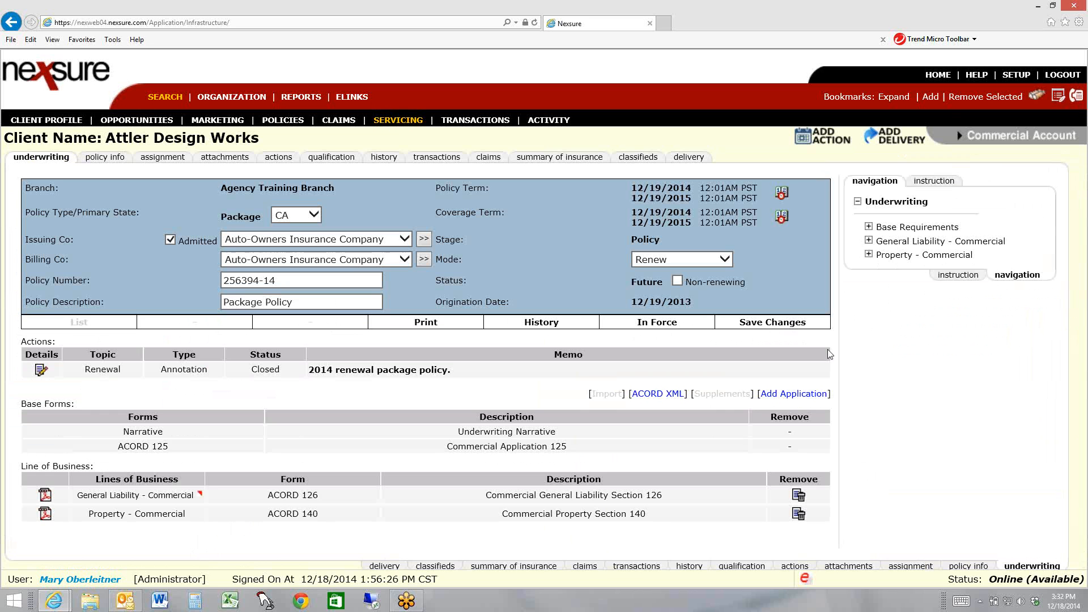
Review the policy billing details in the renewal's ACORD 125 and return to the underwriting overview
left_click(868, 227)
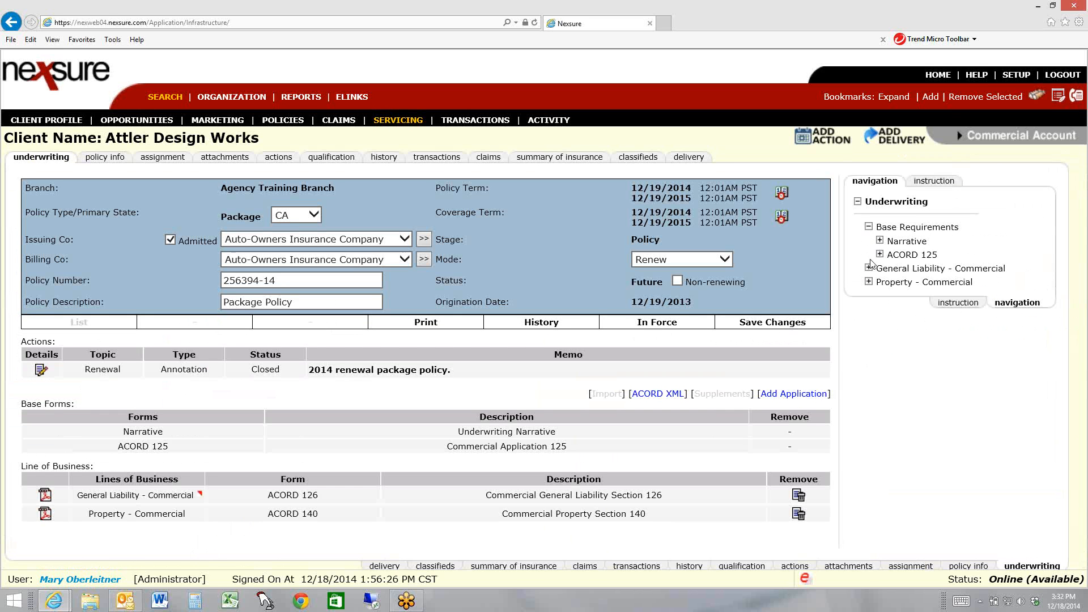
left_click(880, 255)
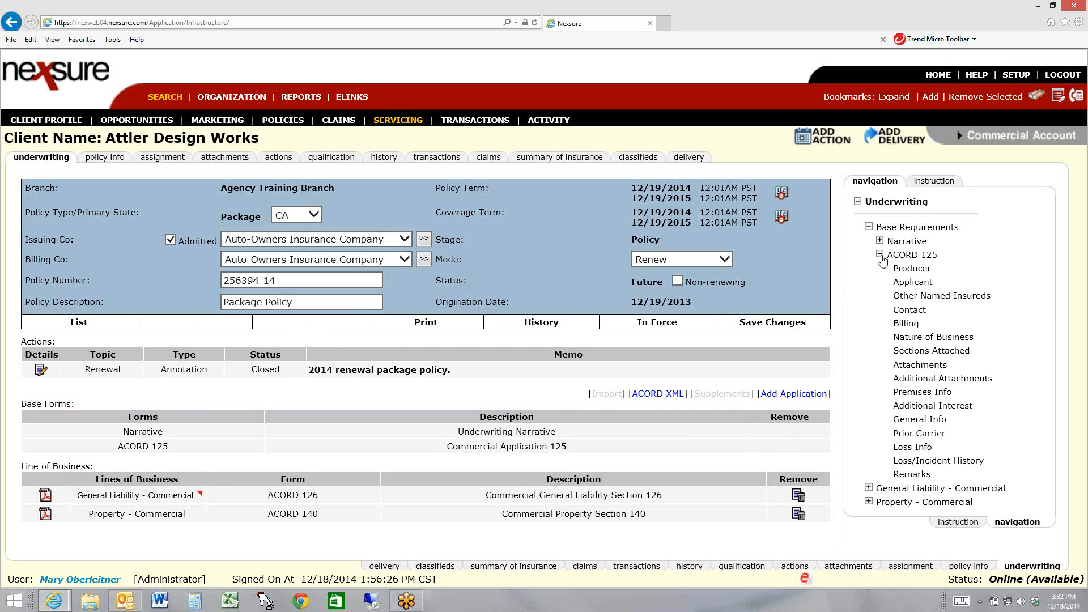
left_click(907, 324)
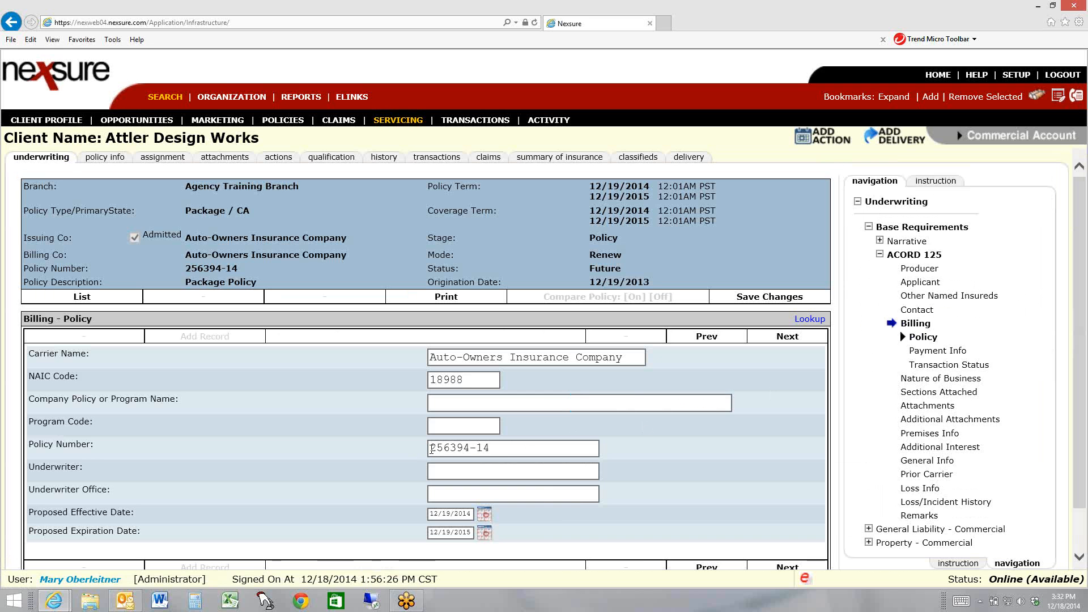
left_click(879, 255)
left_click(877, 203)
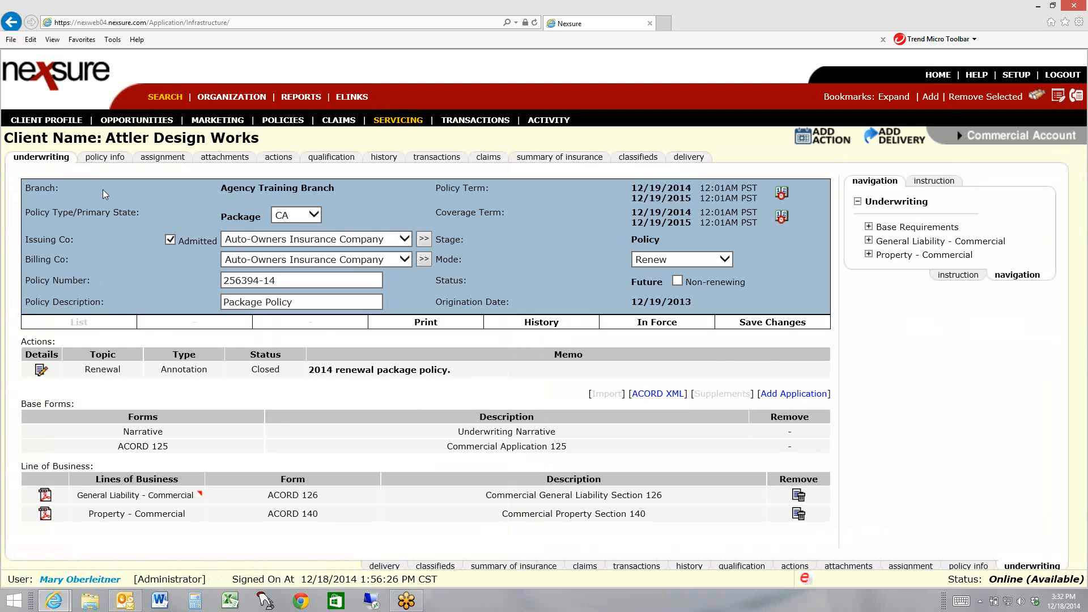
Review the estimated premiums and the fees in the renewal's policy info
left_click(104, 157)
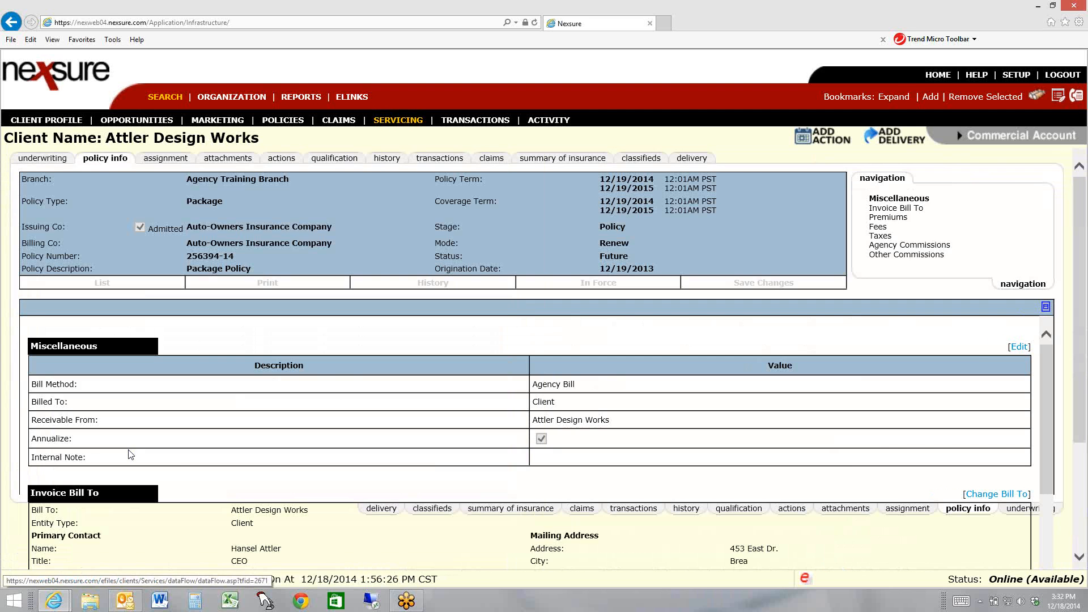
left_click(900, 224)
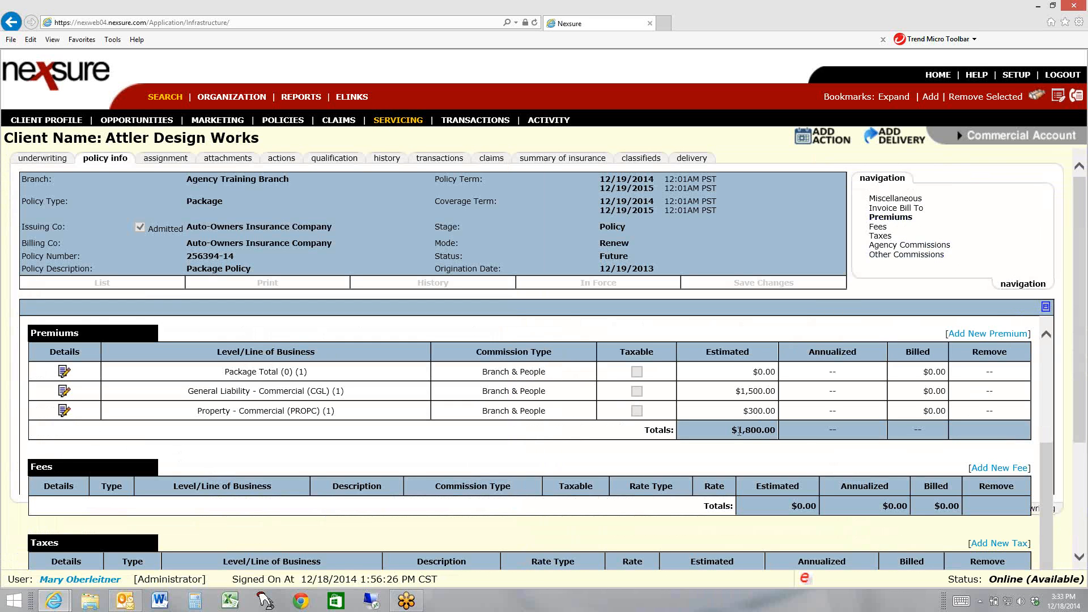
left_click(879, 227)
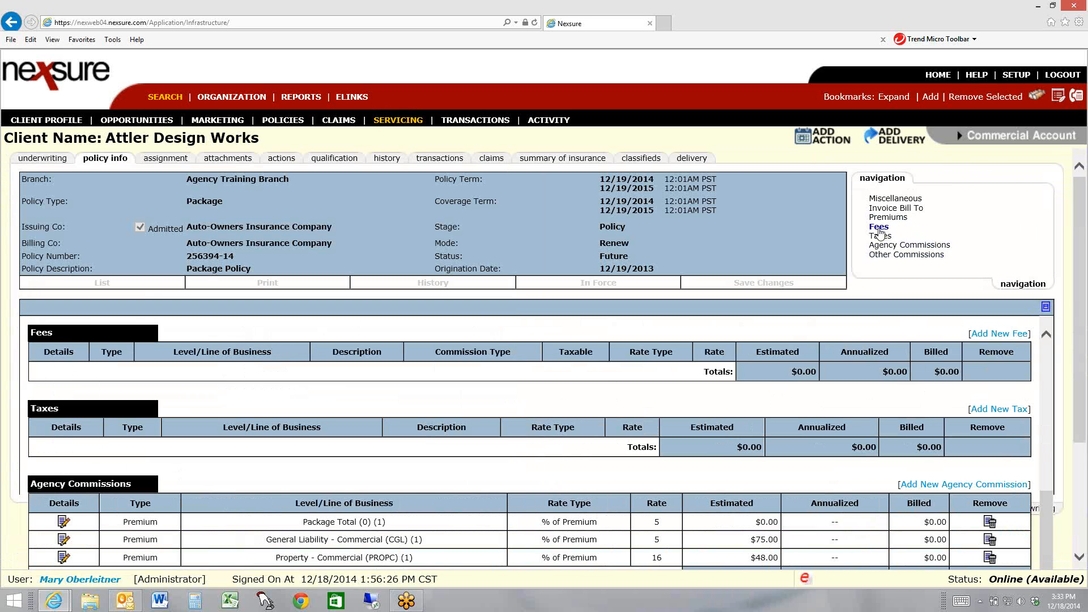
Start a new non-premium fee at the Invoice level with fee code Broker Fee and service provider Broker
left_click(988, 334)
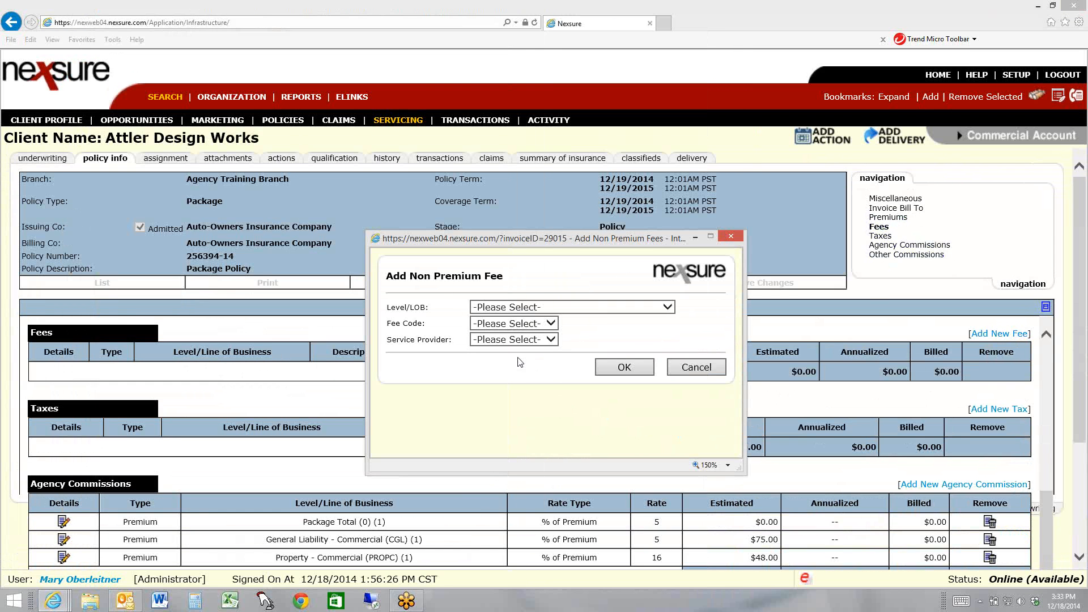
left_click(517, 310)
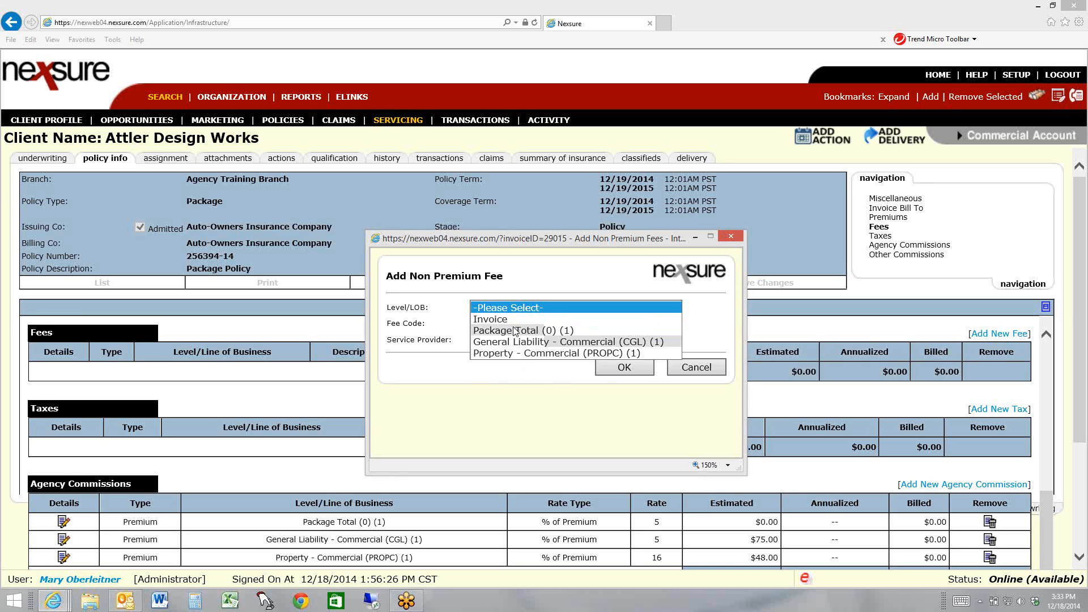
left_click(512, 320)
left_click(511, 323)
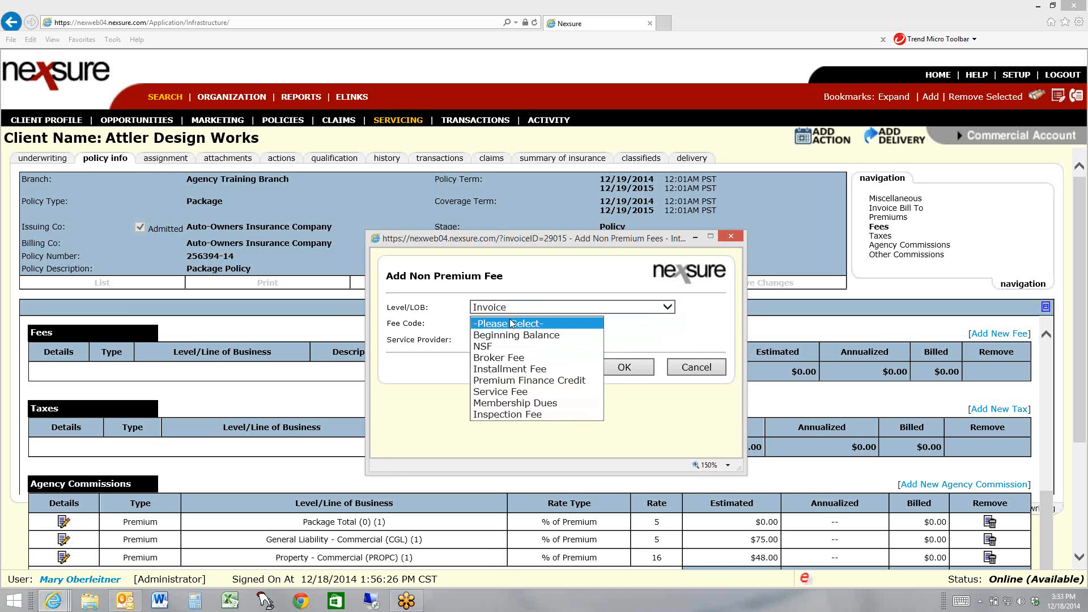
left_click(511, 371)
left_click(512, 339)
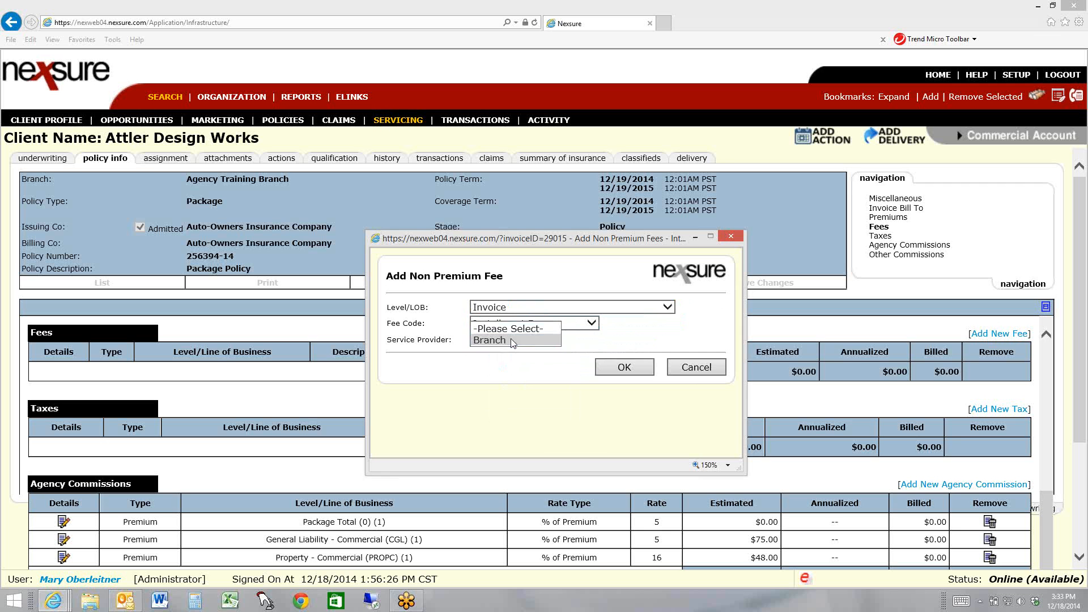
left_click(512, 339)
left_click(591, 323)
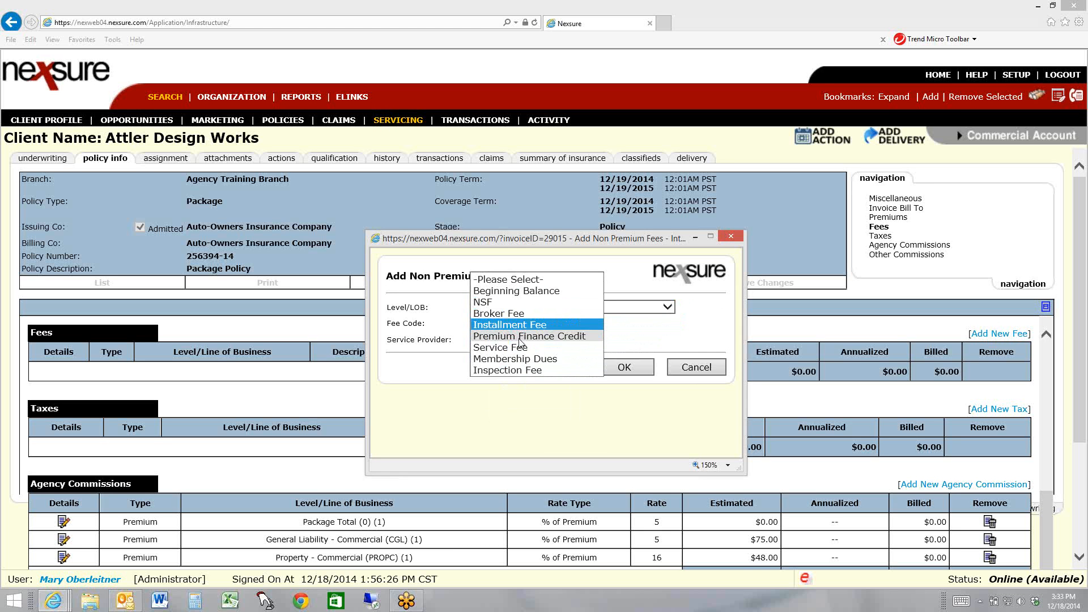
left_click(513, 313)
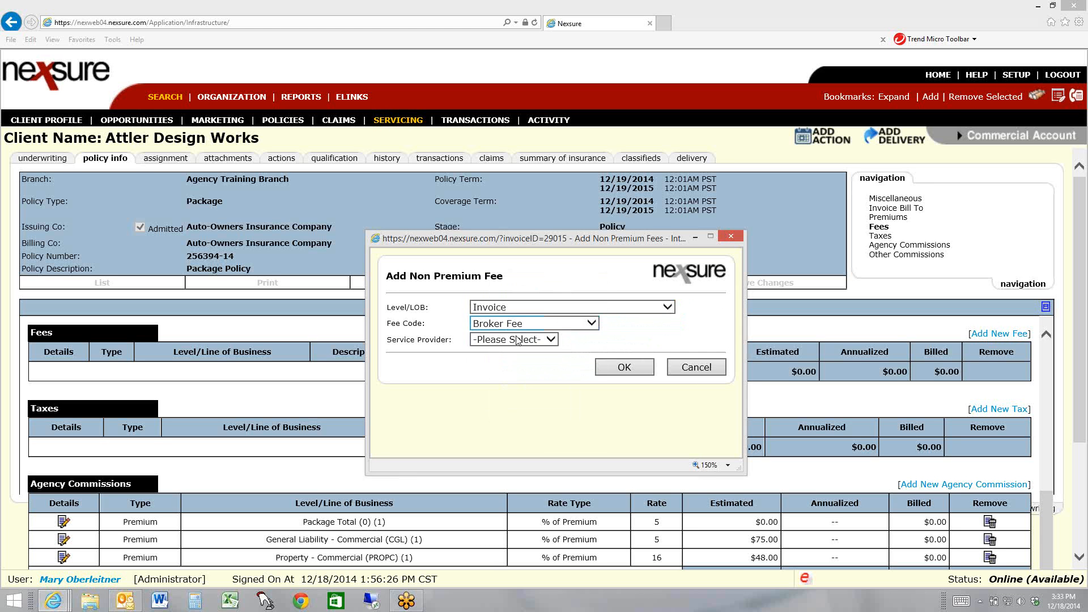
left_click(516, 341)
left_click(532, 372)
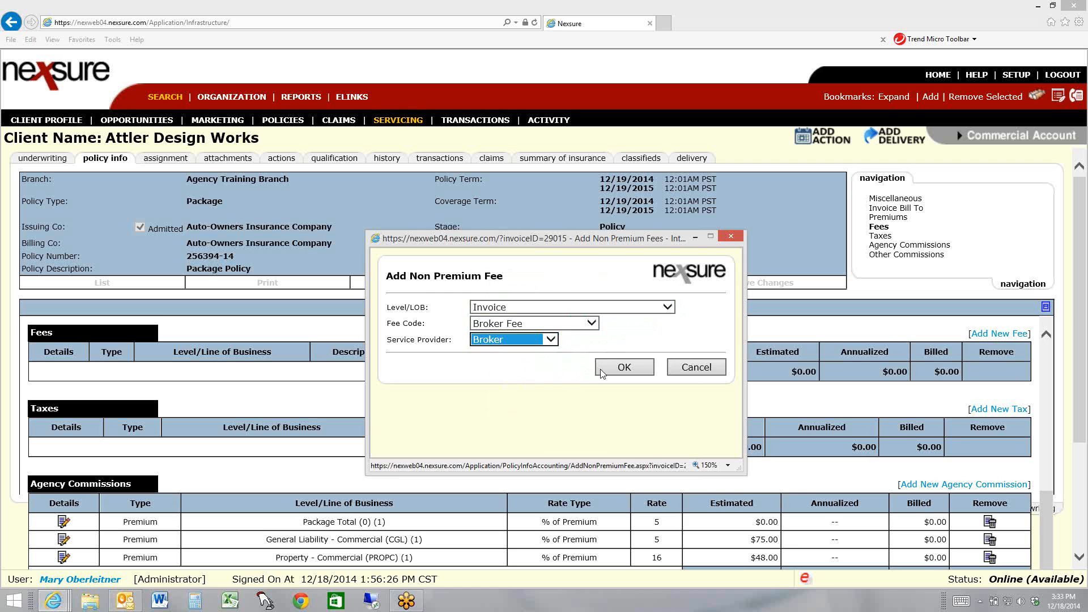
left_click(602, 371)
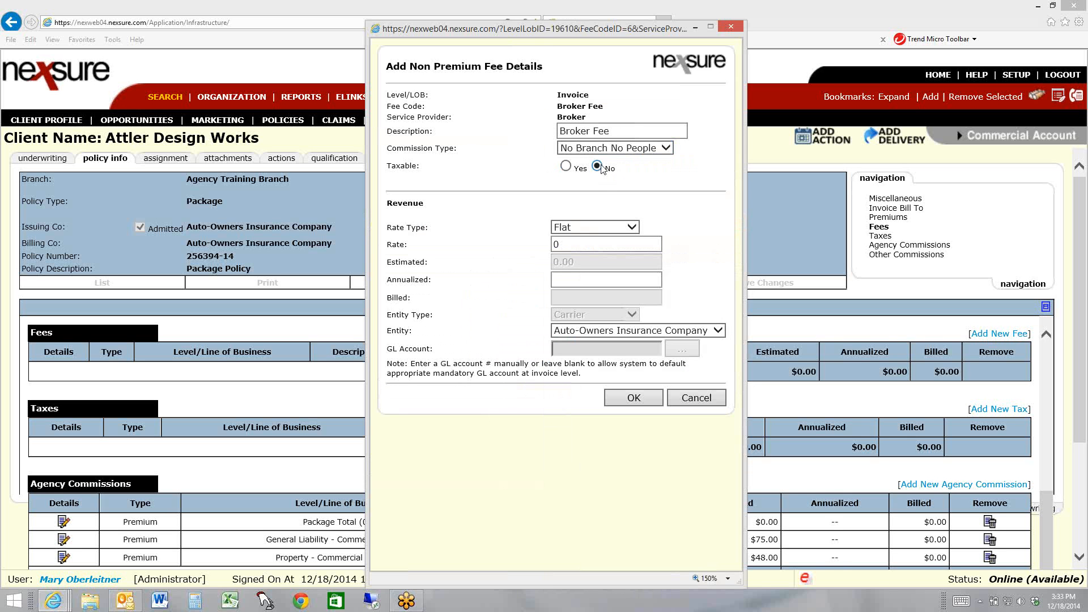
Set the broker fee's flat rate to 130 and add the fee to the renewal
left_click(561, 244)
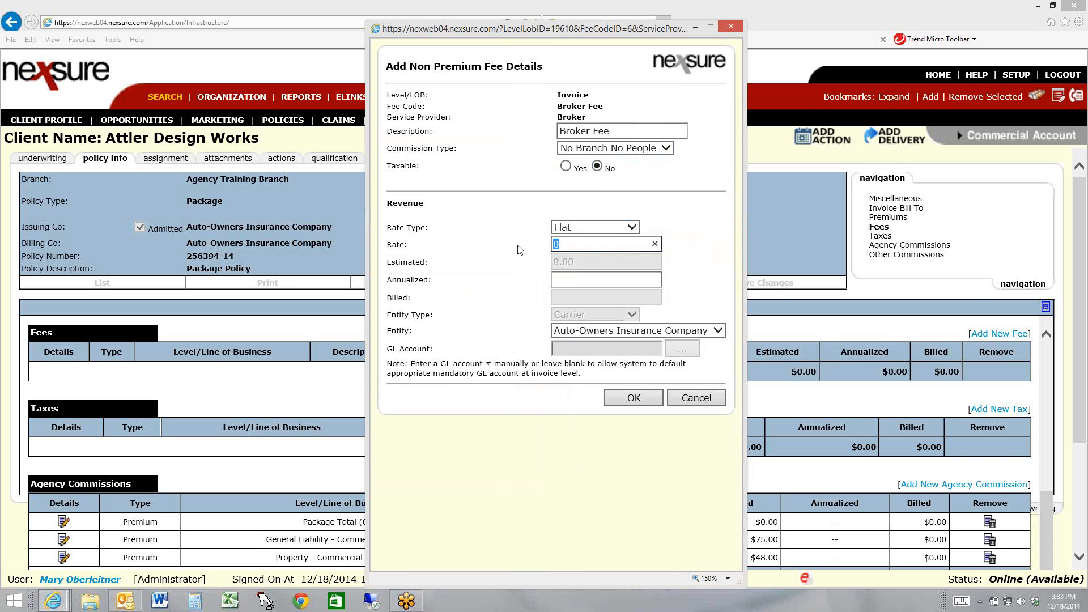
type("130")
left_click(641, 403)
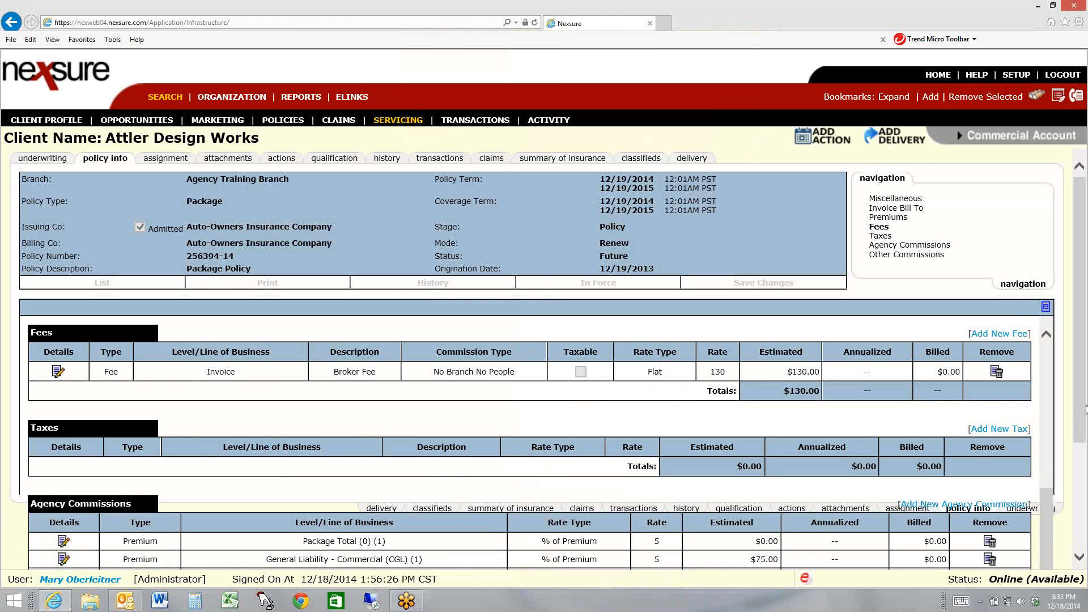
Review the renewal's fees, commissions, premiums and billing details, and its assigned staff
left_click_drag(1084, 409, 1084, 506)
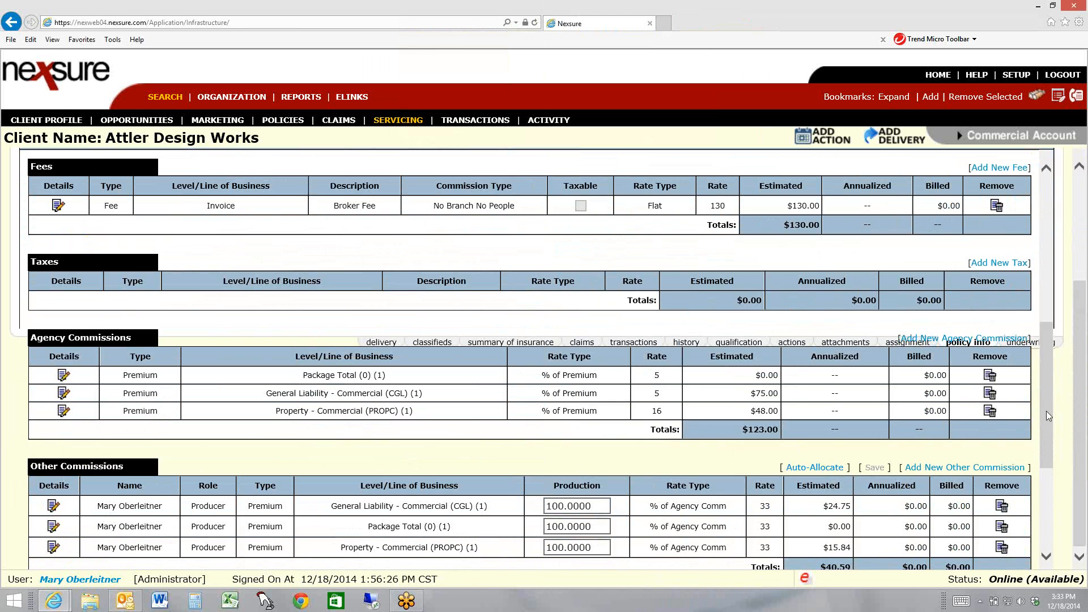
left_click_drag(1044, 411, 1042, 266)
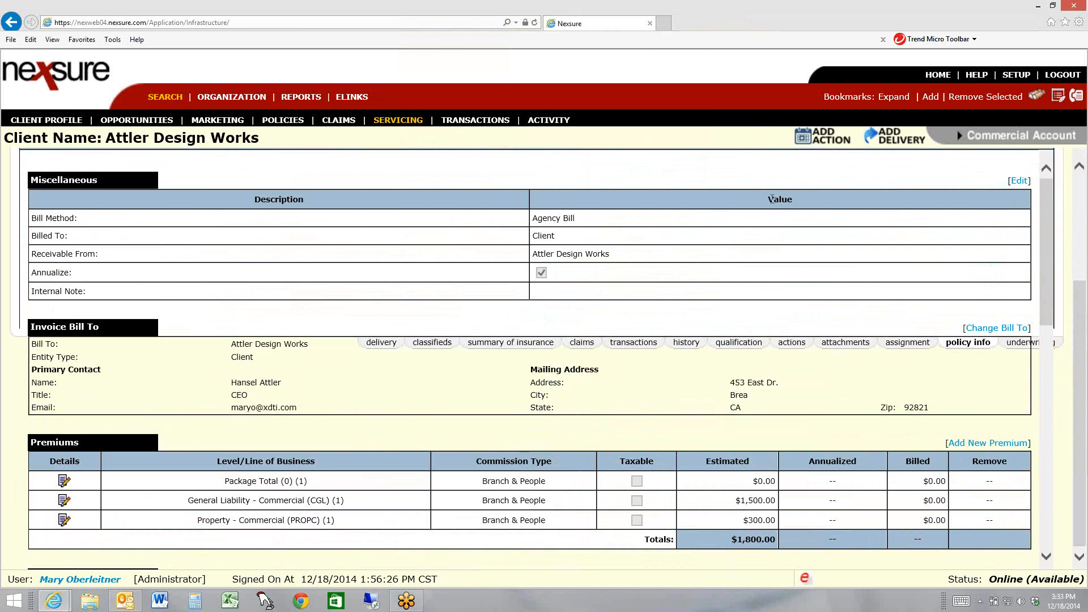
left_click_drag(1076, 300, 1077, 170)
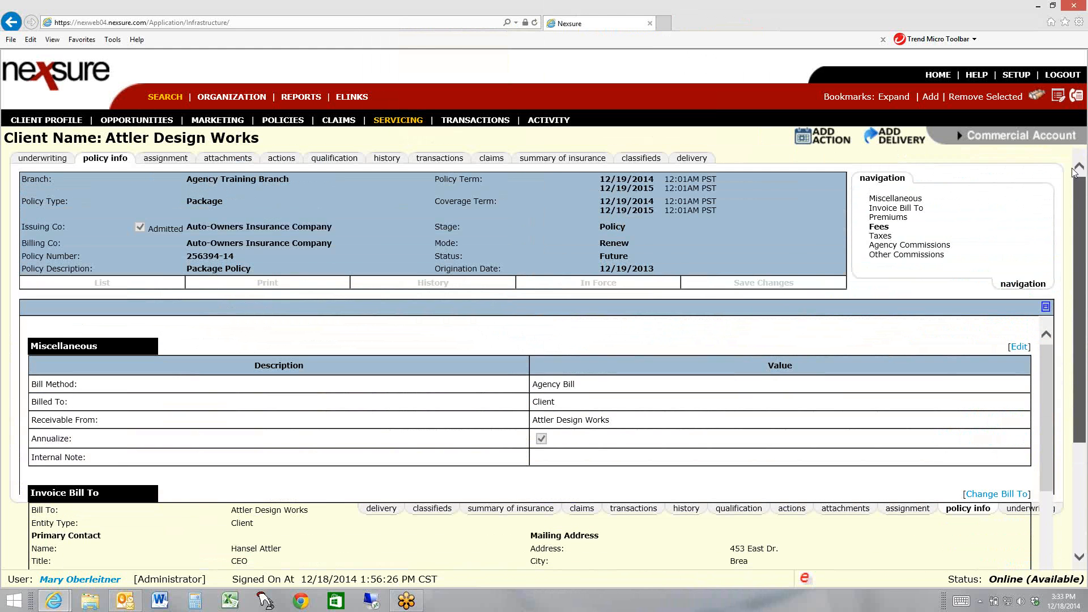
left_click(44, 164)
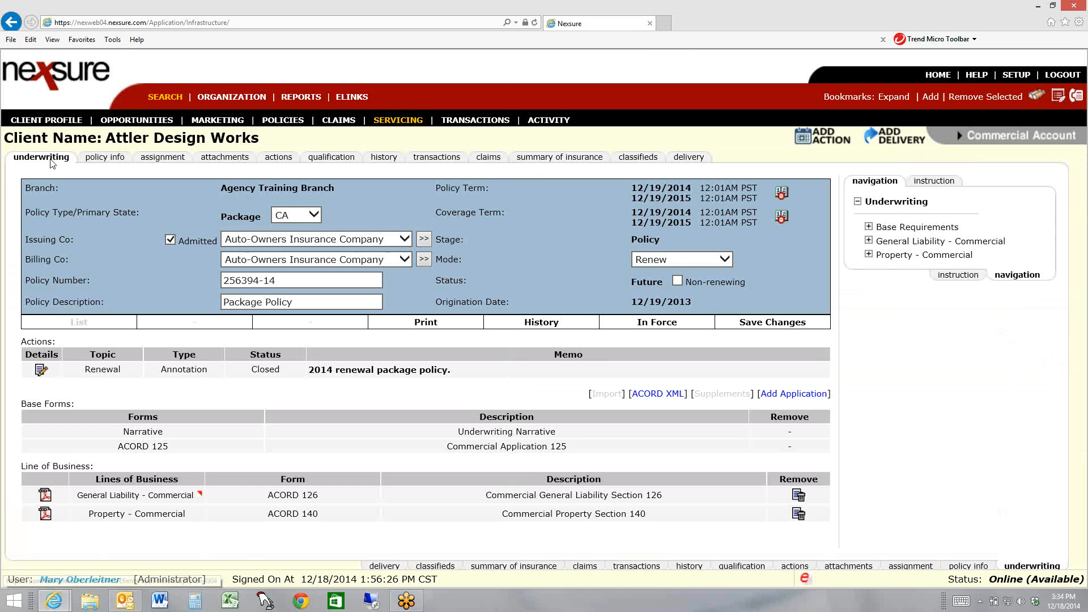
left_click(160, 163)
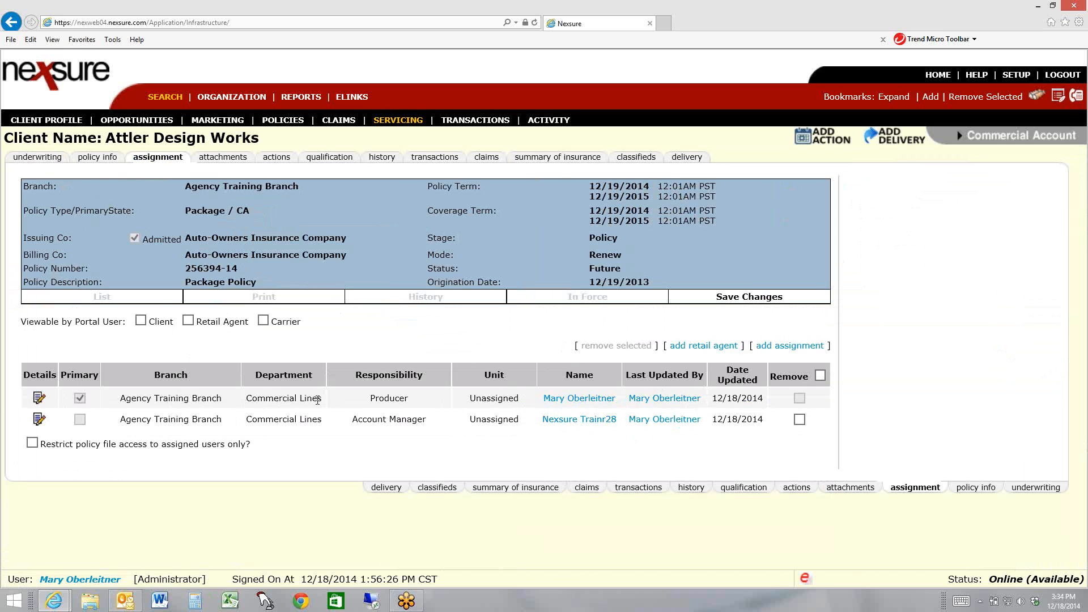
Put the Auto-Owners renewal in force from its underwriting overview without creating a binder
left_click(48, 159)
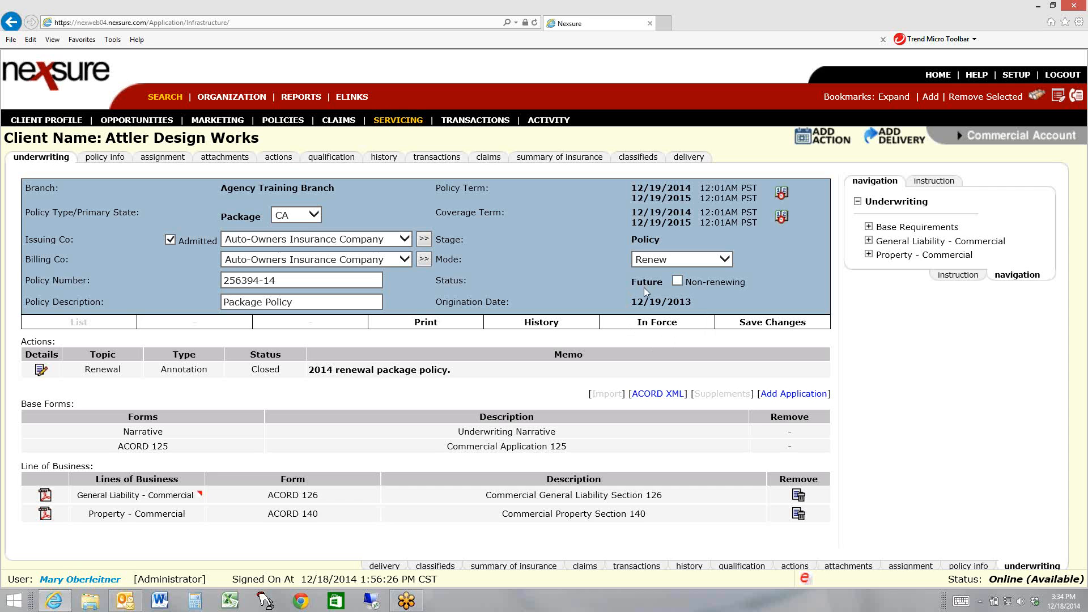
left_click(644, 327)
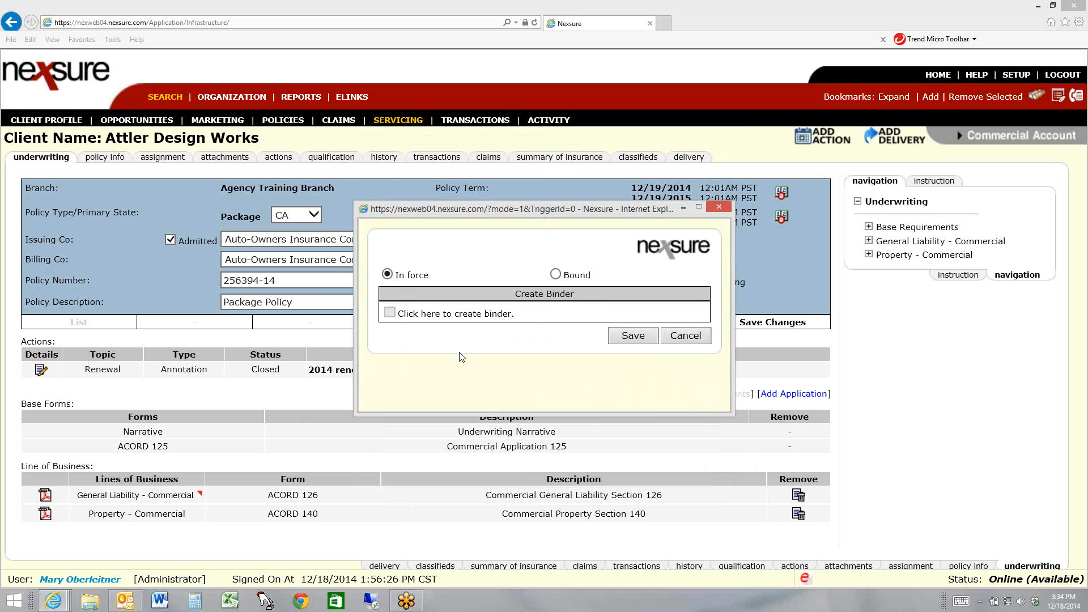
left_click(633, 336)
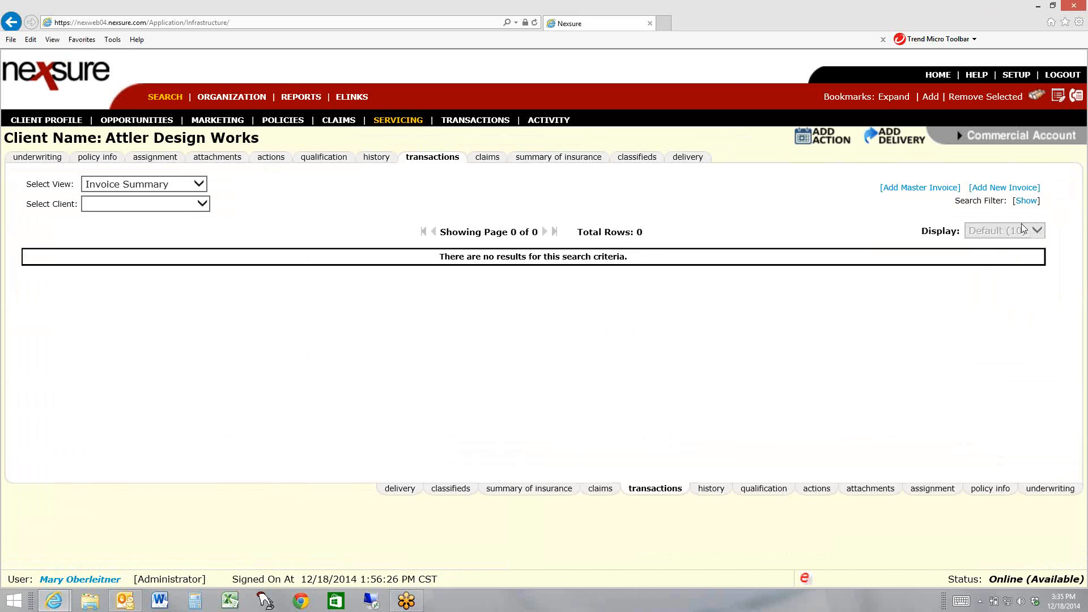
Create a new invoice for the renewal, post it, and return to the transaction summary
left_click(1006, 188)
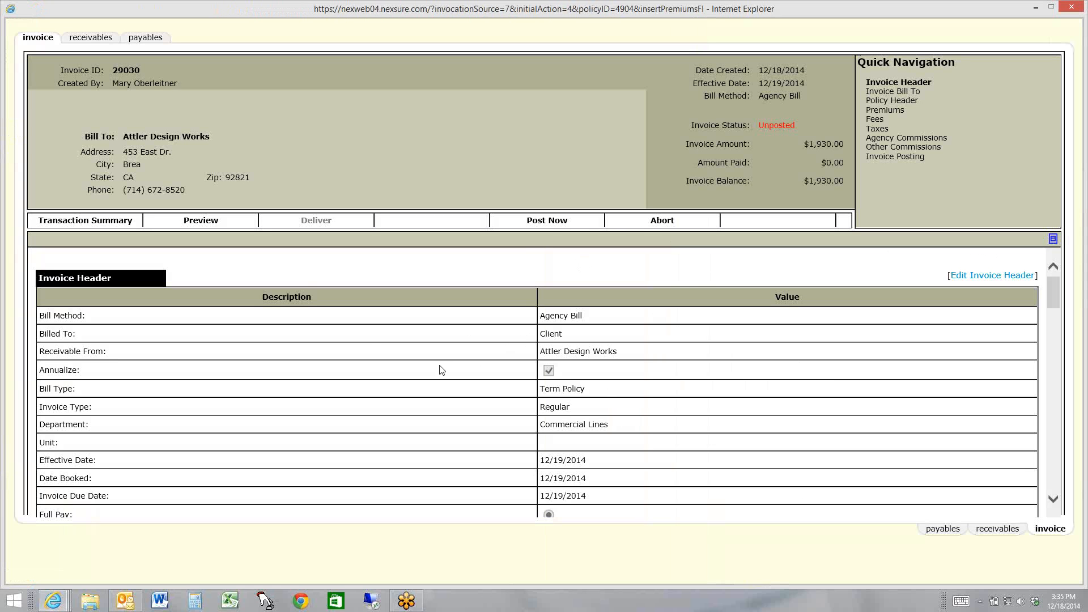
left_click(547, 221)
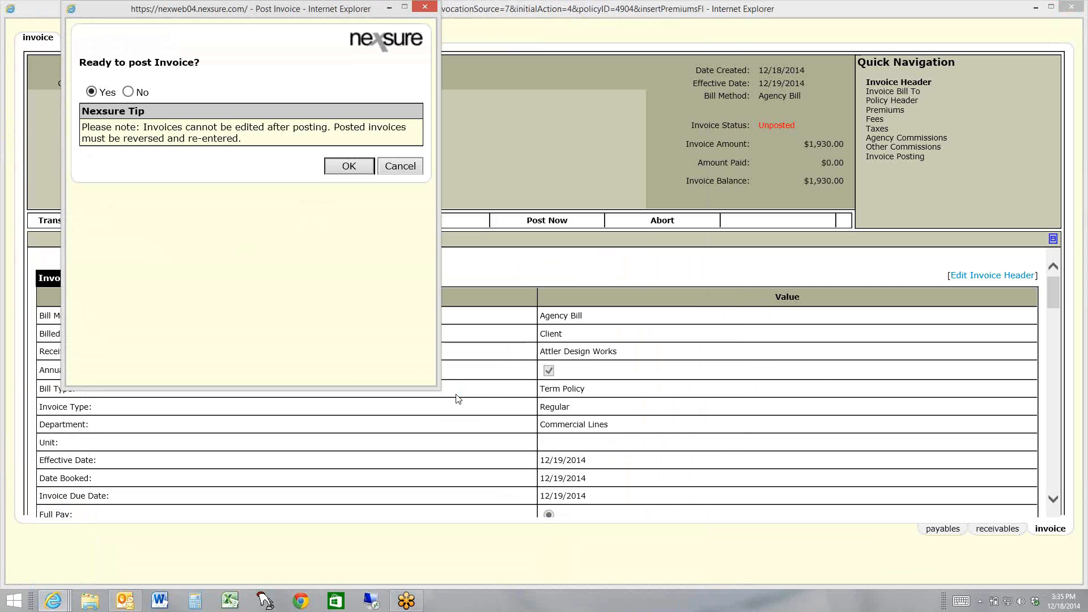
left_click(347, 165)
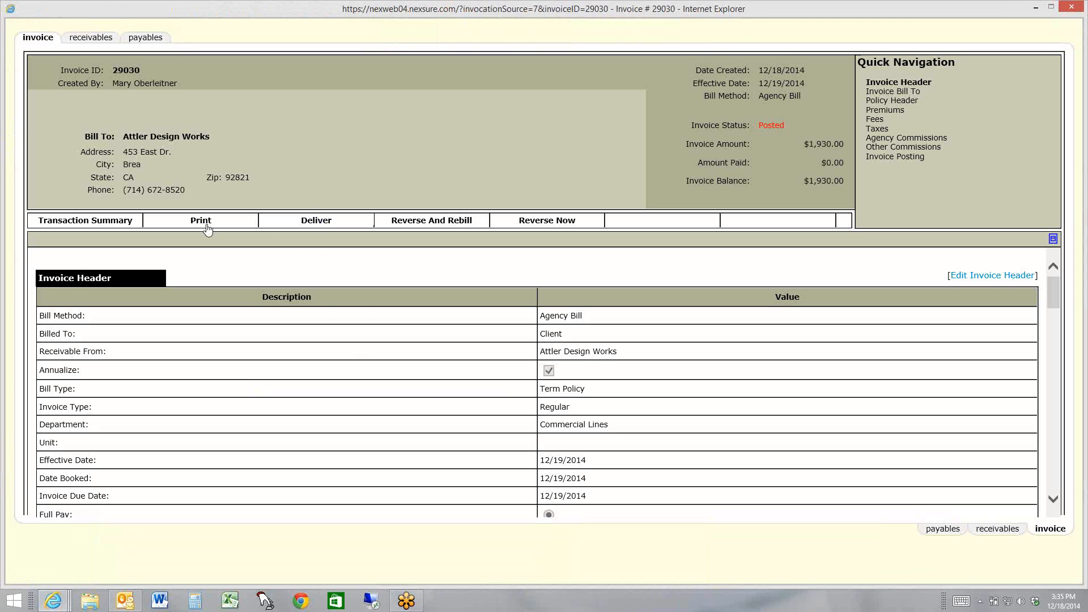
left_click(102, 224)
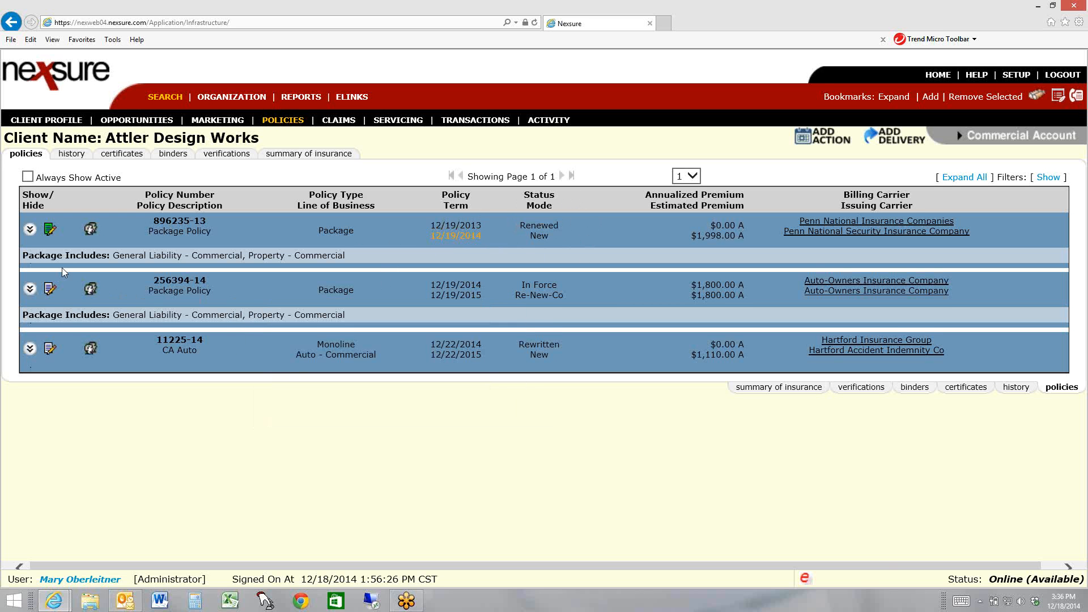
Open the 2013 Penn National package policy and start sending it to history with the status Renewed
left_click(49, 231)
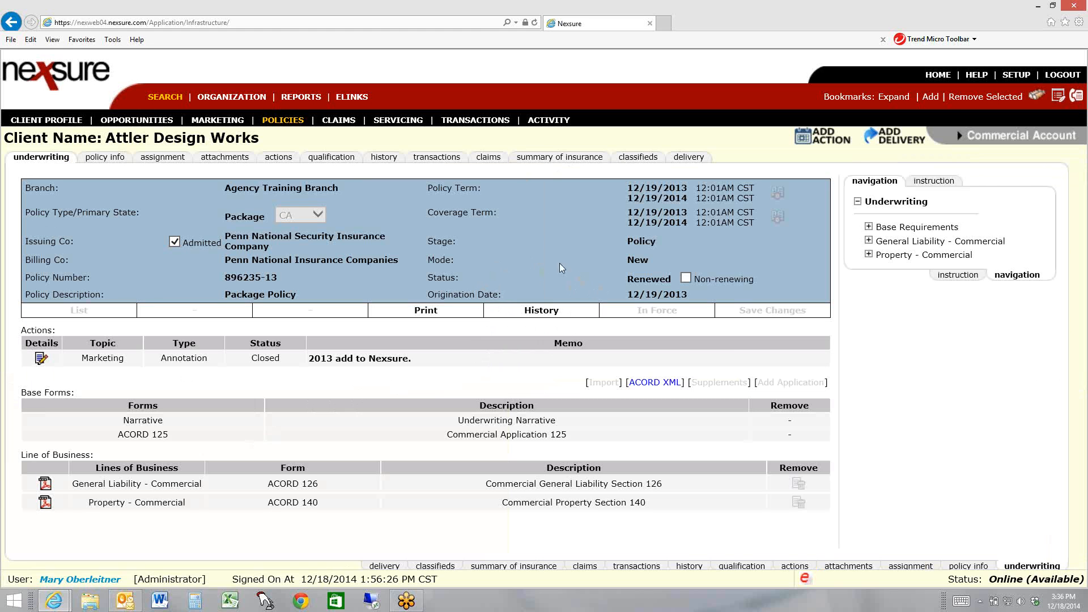
left_click(543, 311)
left_click(527, 302)
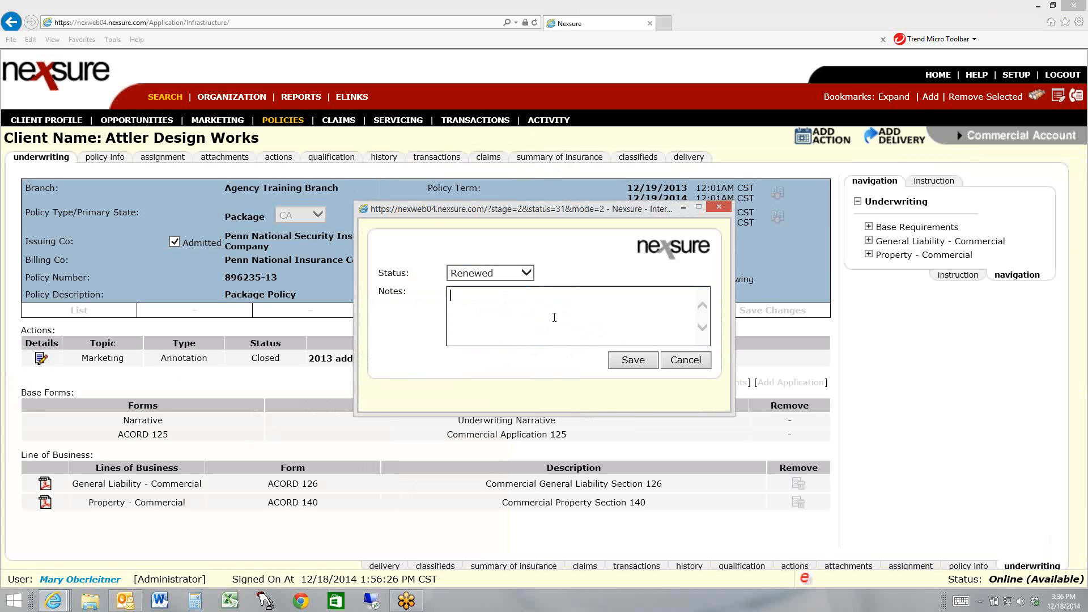
left_click(527, 273)
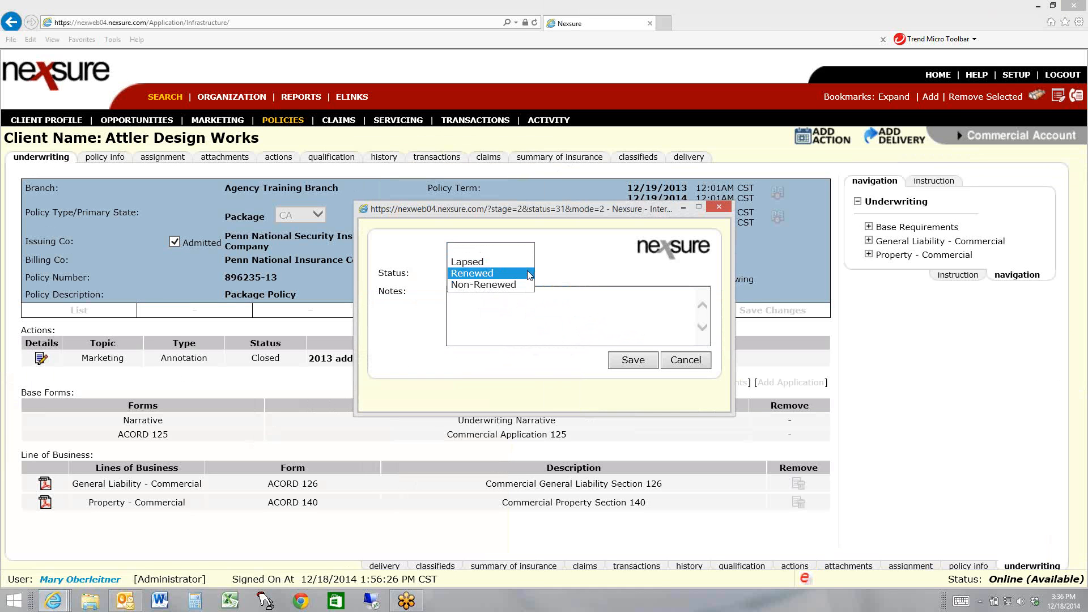
left_click(527, 271)
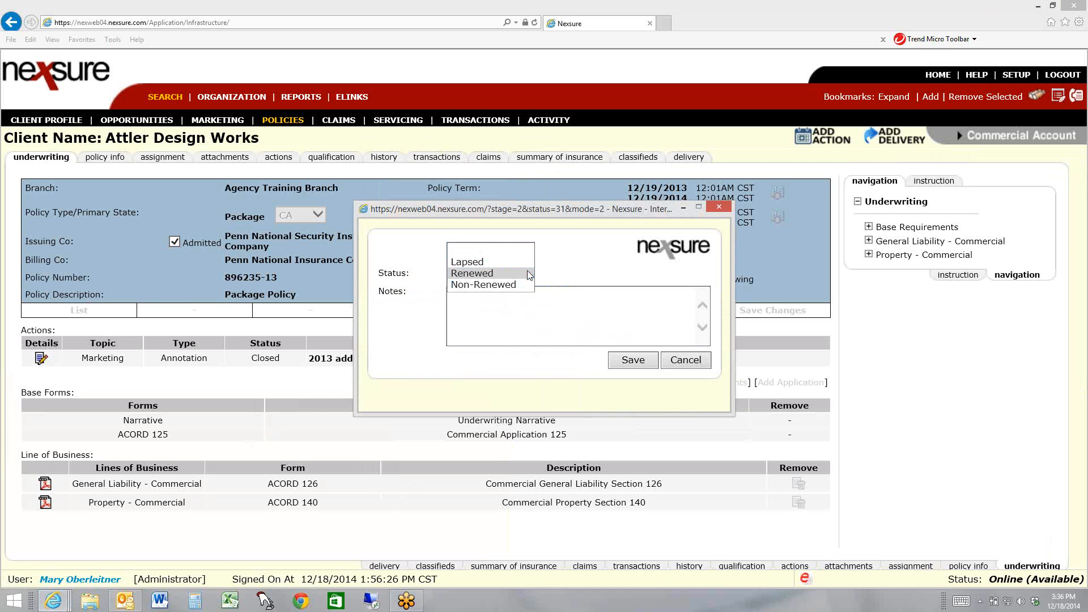
left_click(526, 302)
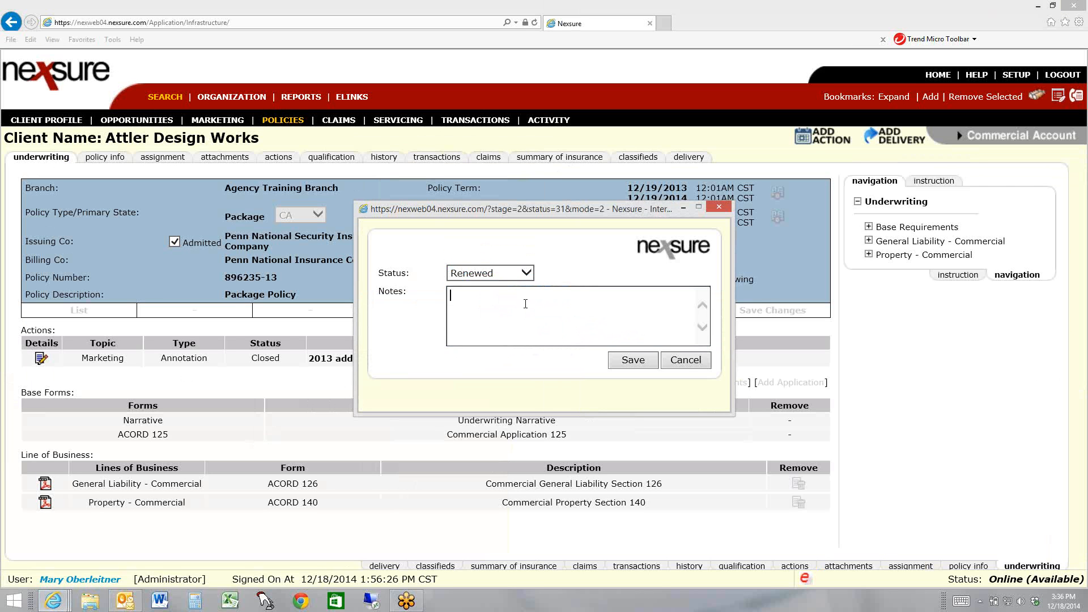
Save the move to history with the note "Renewed with Auto Owners for 2014 term." and check the client's policy history
type("Renewed w")
type("ith Atuo")
key("BackSpace")
key("BackSpace")
key("BackSpace")
type("uto Owners for 2014 ")
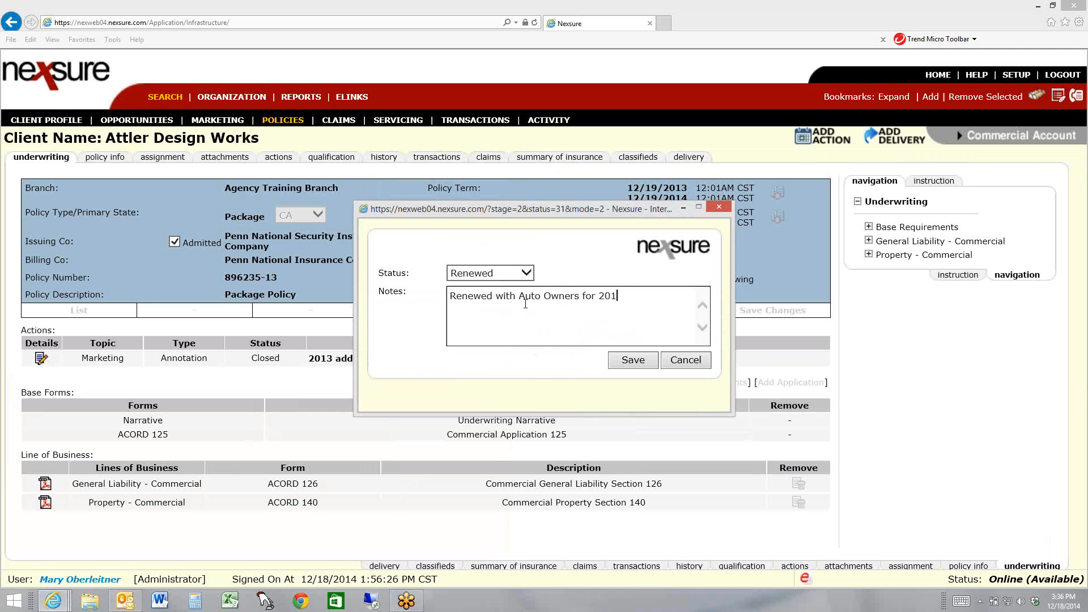
type("term.")
left_click(634, 365)
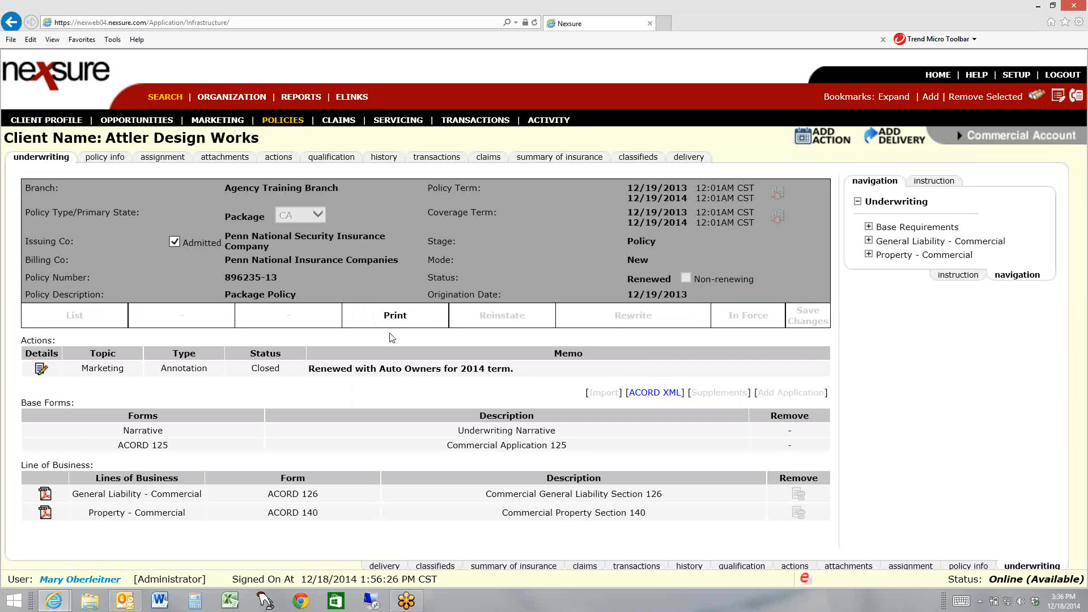
left_click(289, 121)
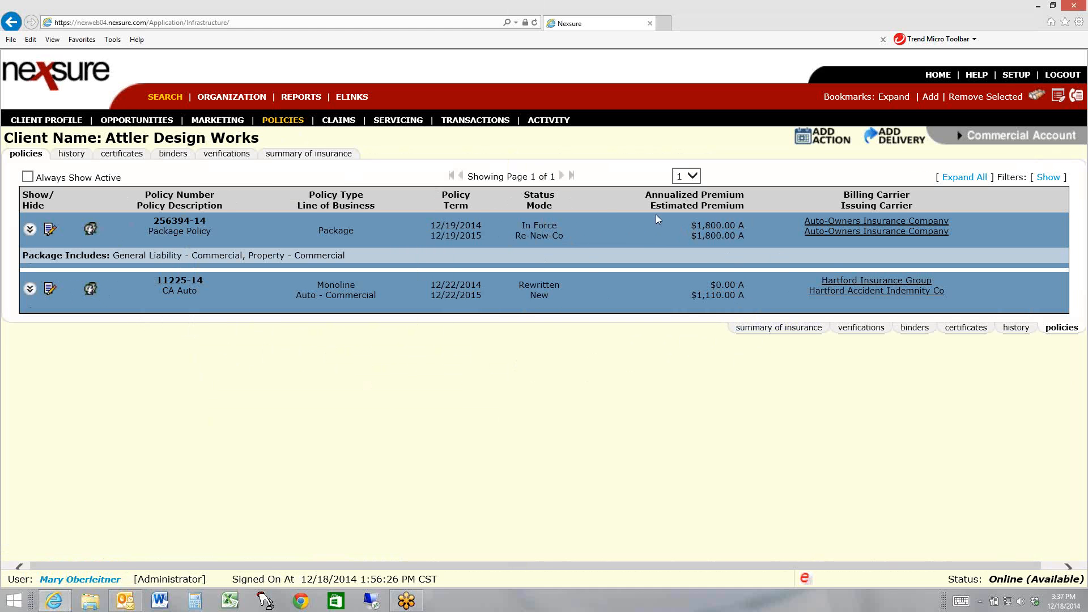
left_click(71, 154)
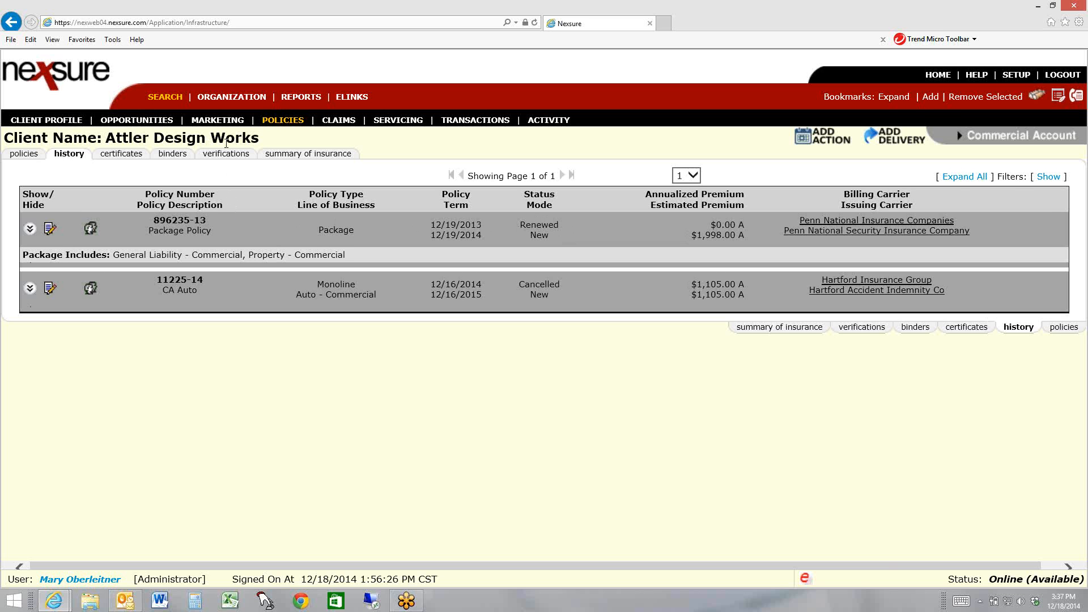
Send the pending 2014 Penn National package submission in marketing to history
left_click(209, 120)
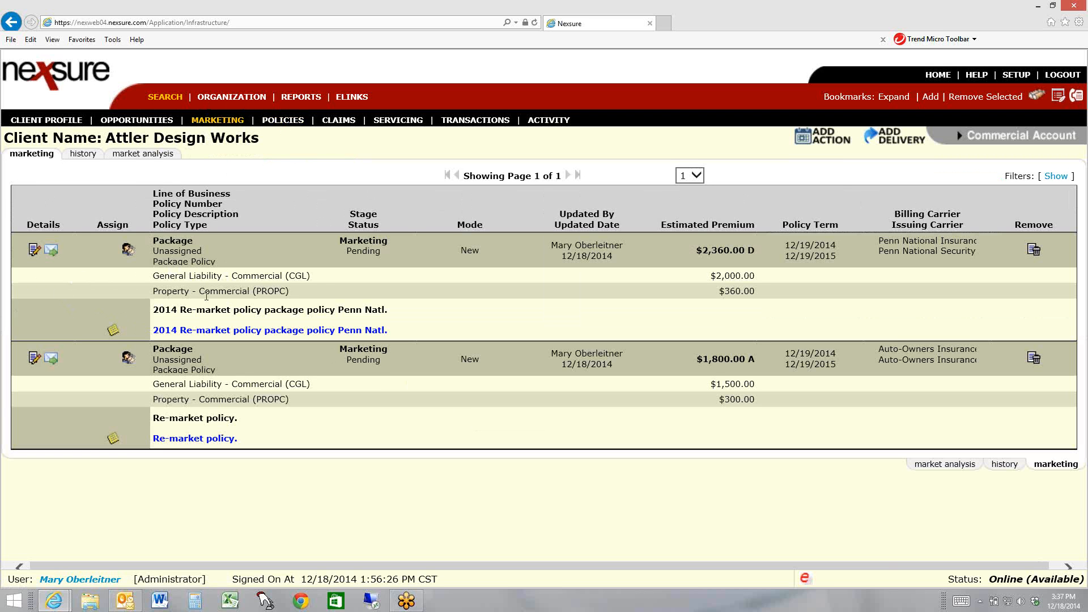
left_click(33, 251)
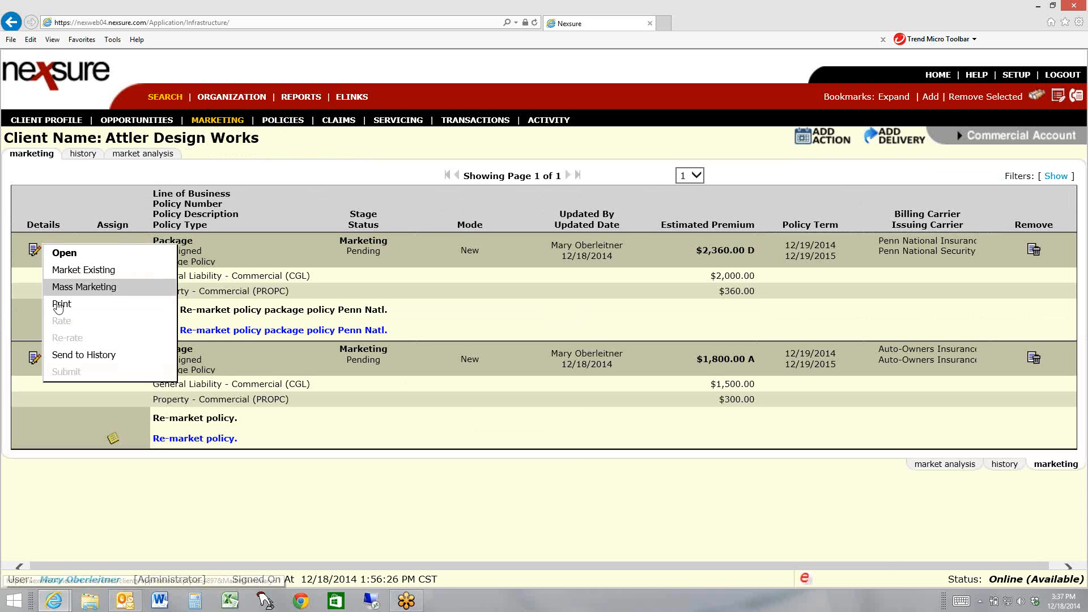
left_click(82, 356)
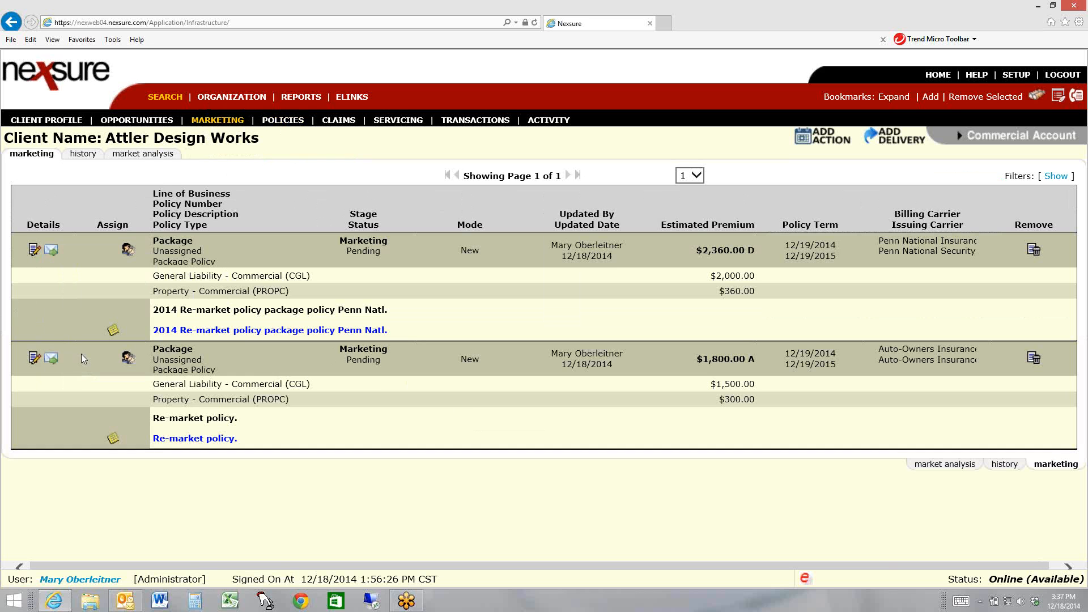
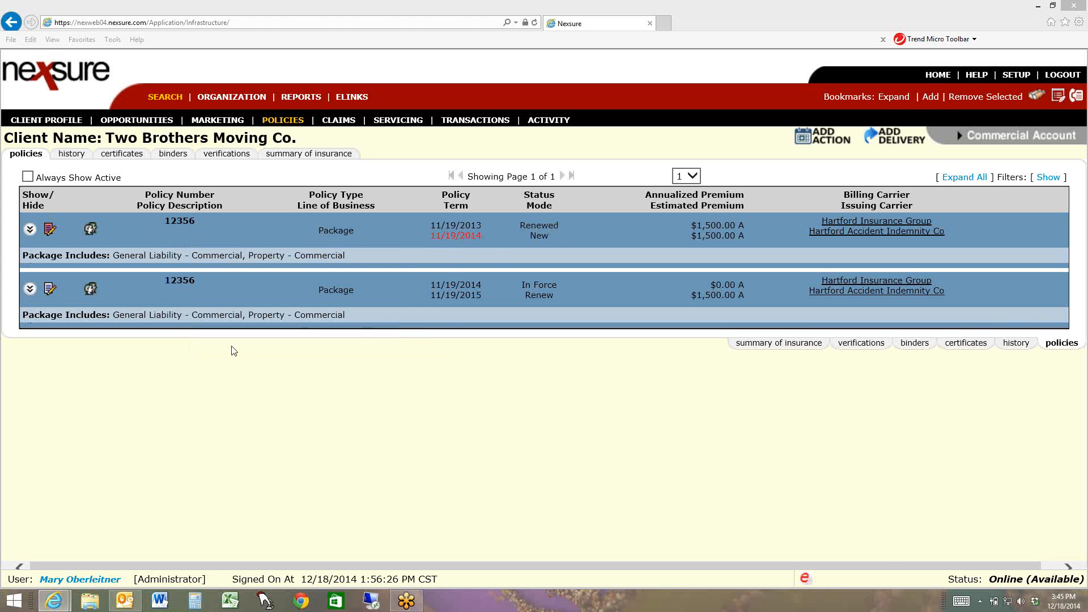
Open Two Brothers Moving Co.'s 2013 Hartford package policy without changing its status to Expired, and return to the policy list
left_click(49, 233)
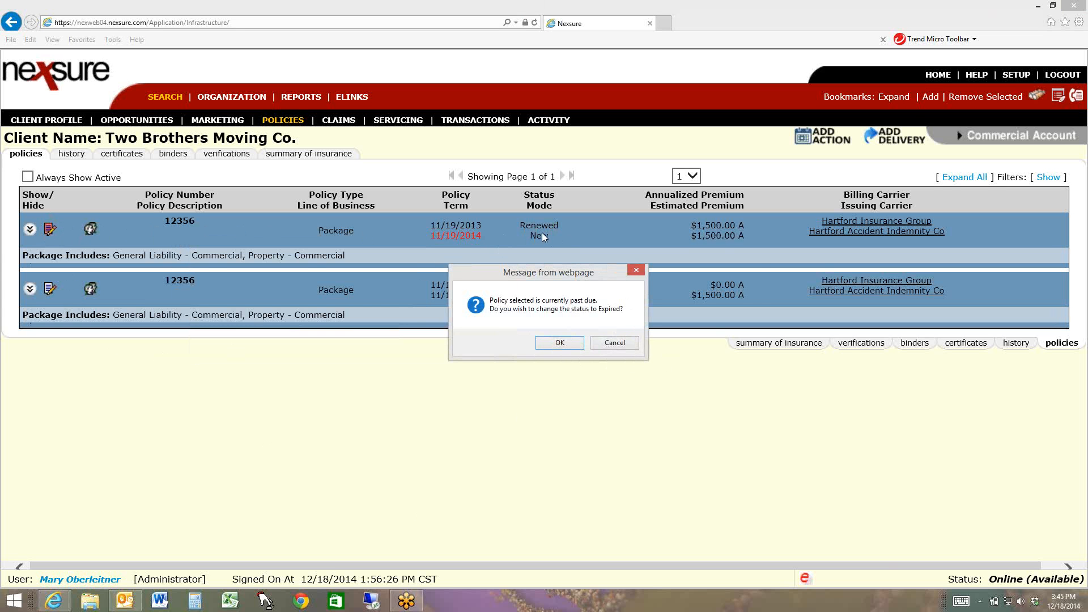
left_click(616, 344)
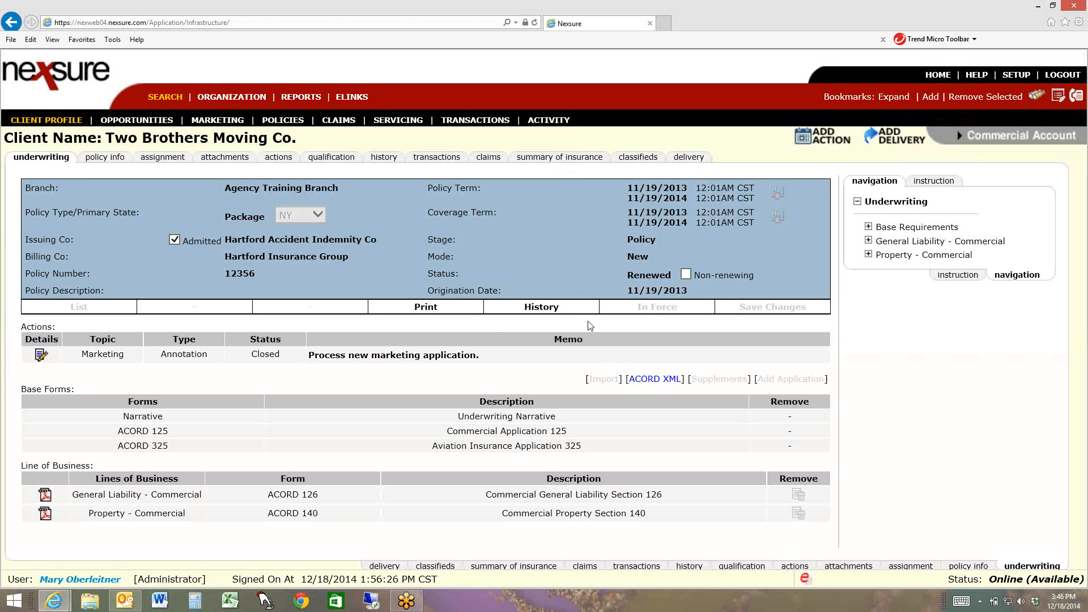
left_click(277, 121)
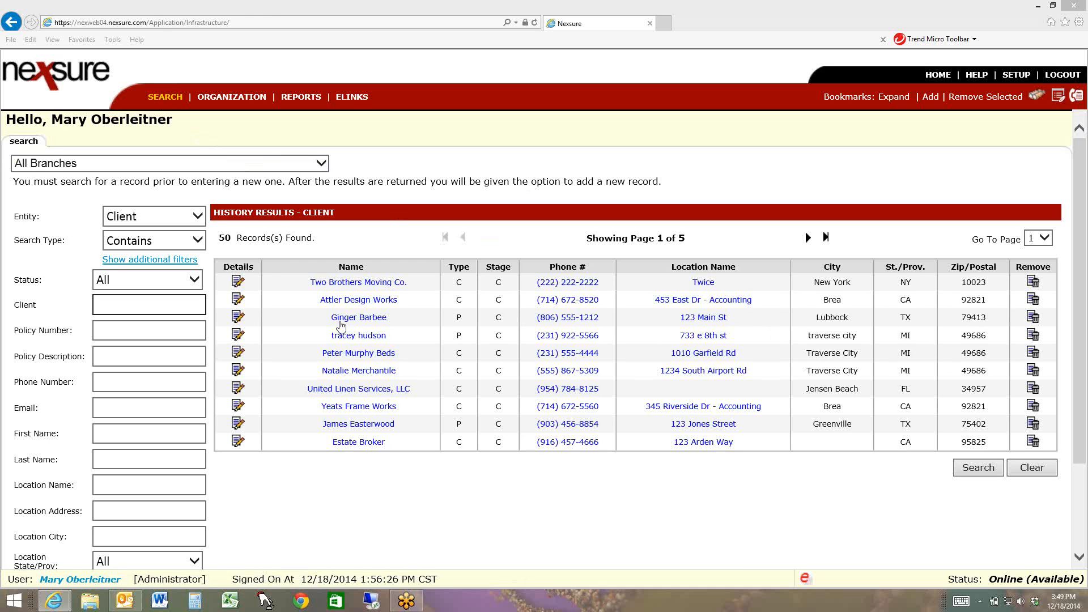
Open Attler Design Works' policy history and start an audit service on the 2013 Penn National package policy
left_click(237, 302)
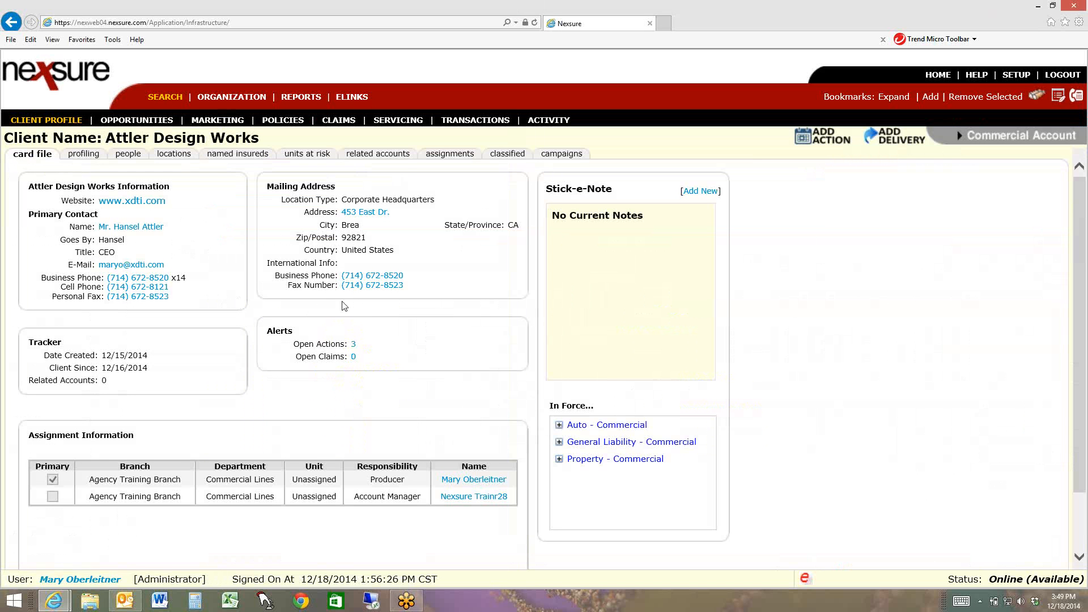
left_click(281, 123)
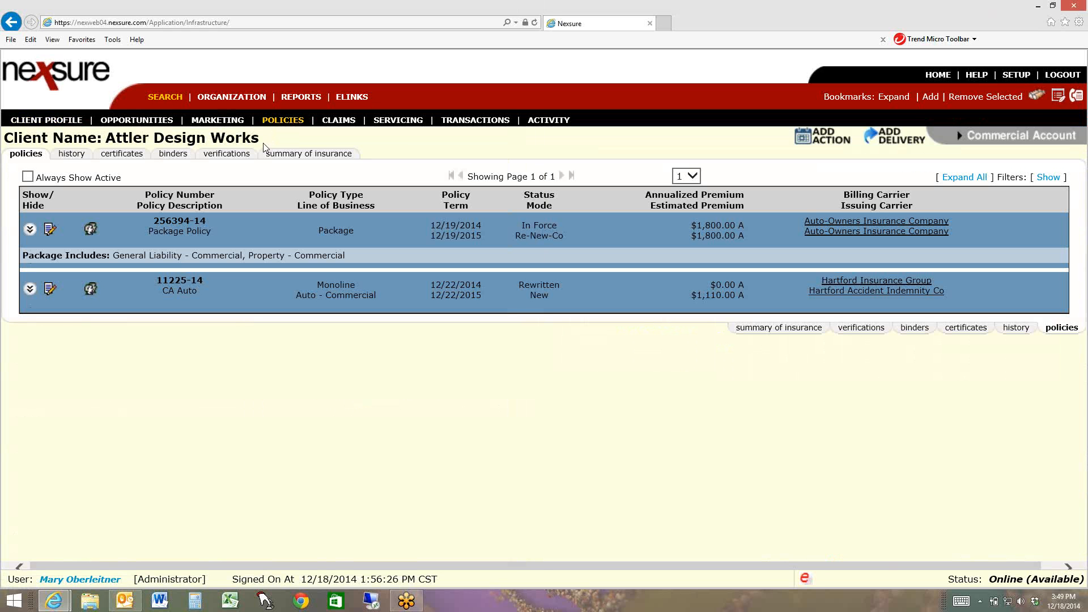
left_click(67, 152)
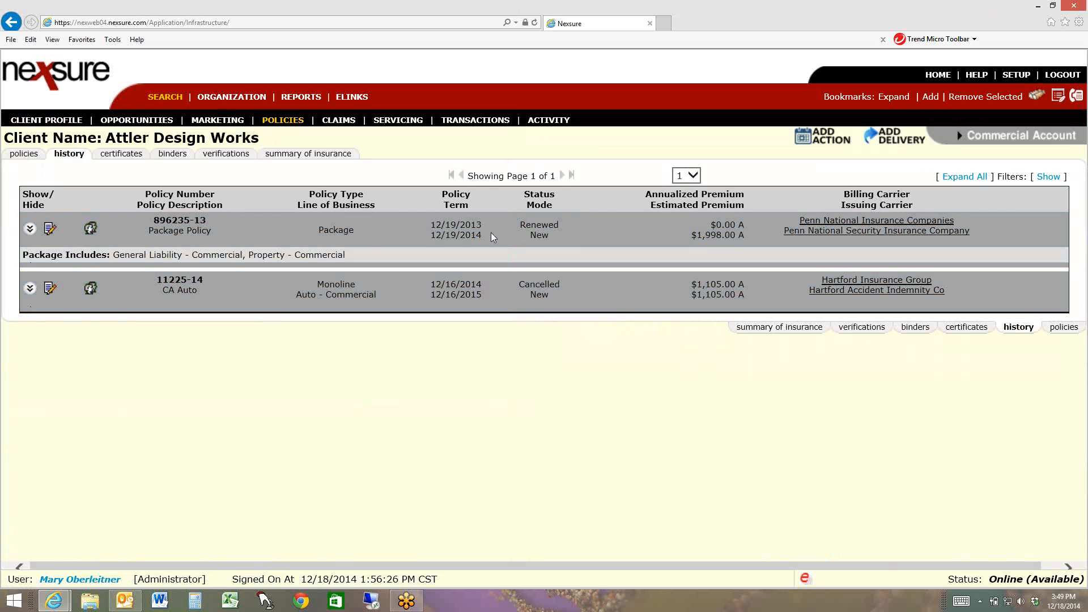
left_click(50, 230)
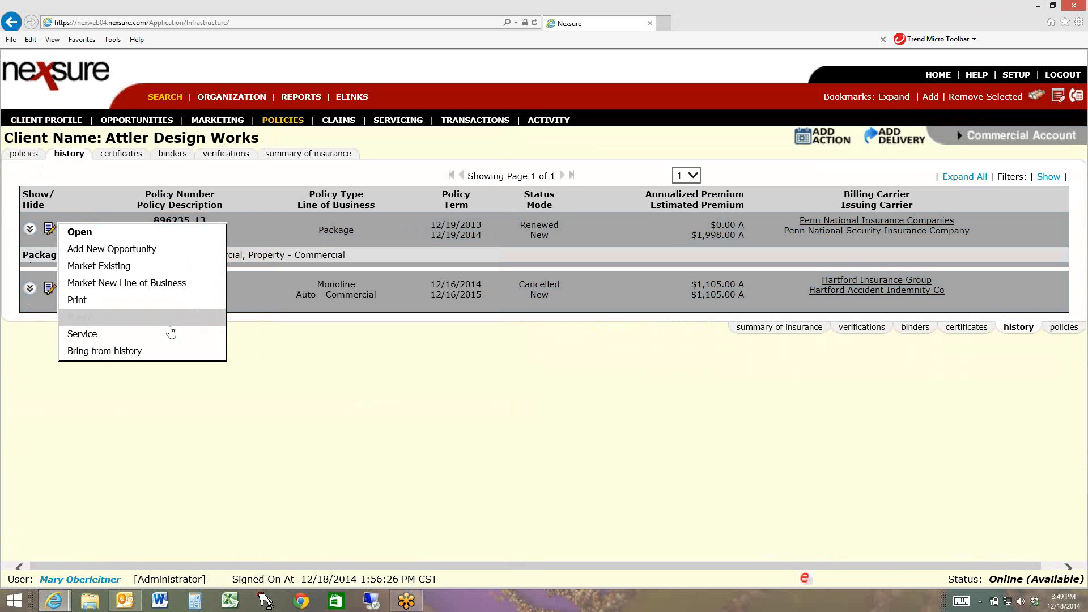
left_click(108, 335)
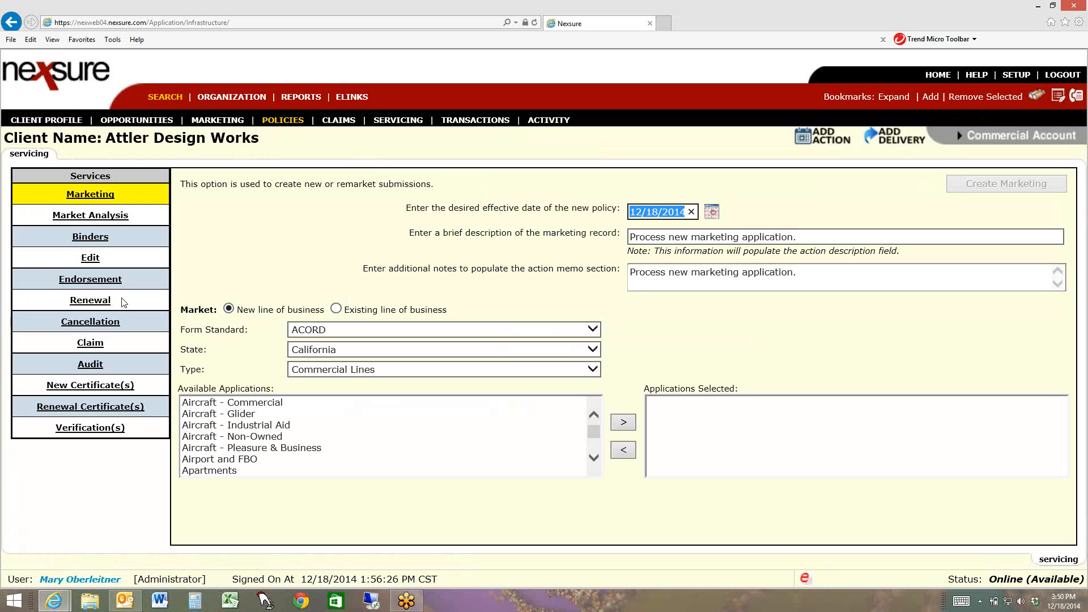
left_click(93, 370)
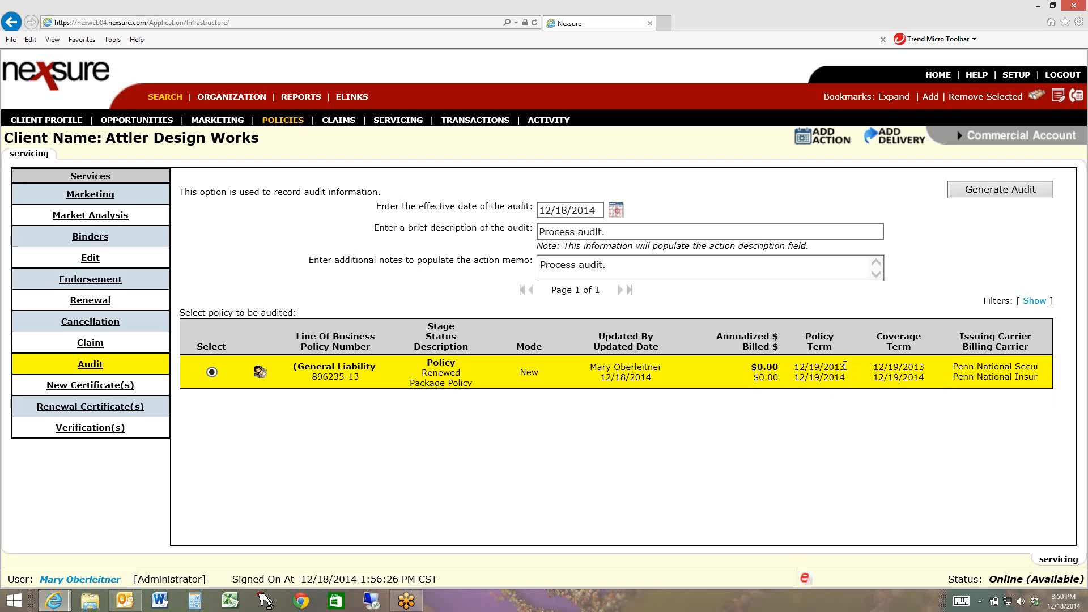
Set the effective date of the audit to 12/19/2013
left_click_drag(846, 366, 794, 366)
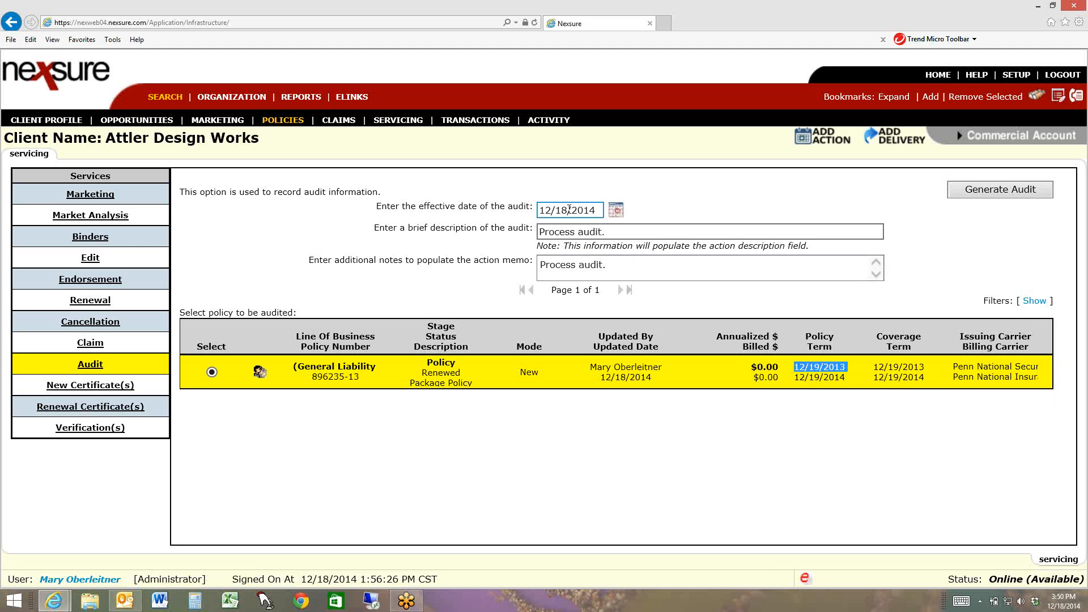
left_click_drag(563, 210, 595, 212)
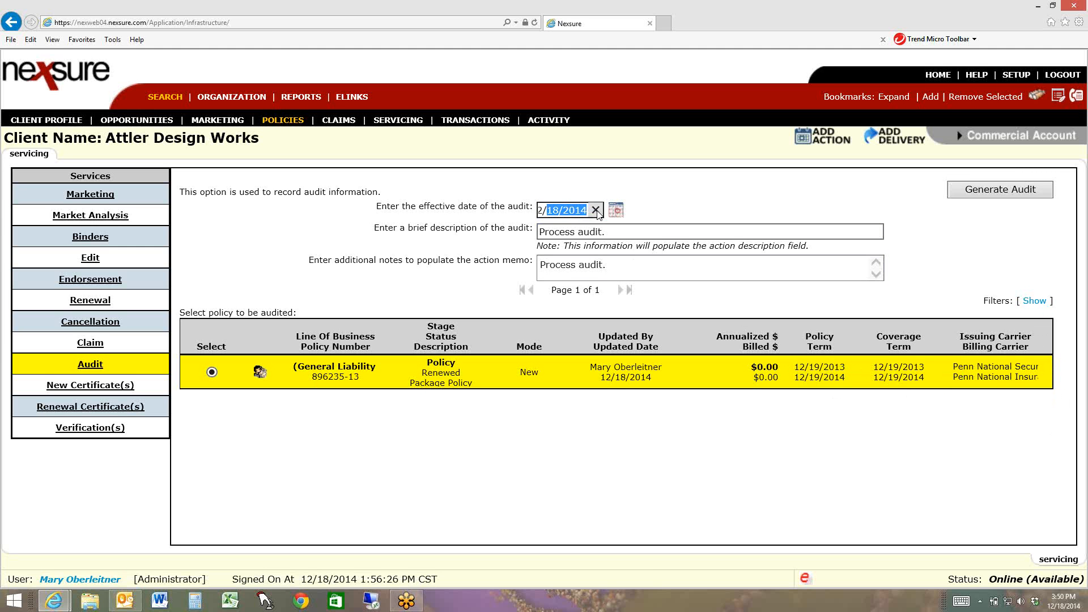
type("19/2014")
key("BackSpace")
type("3")
Describe the audit as "2013 audit annual GL policy." for both the description and the action memo, and generate it
left_click(586, 236)
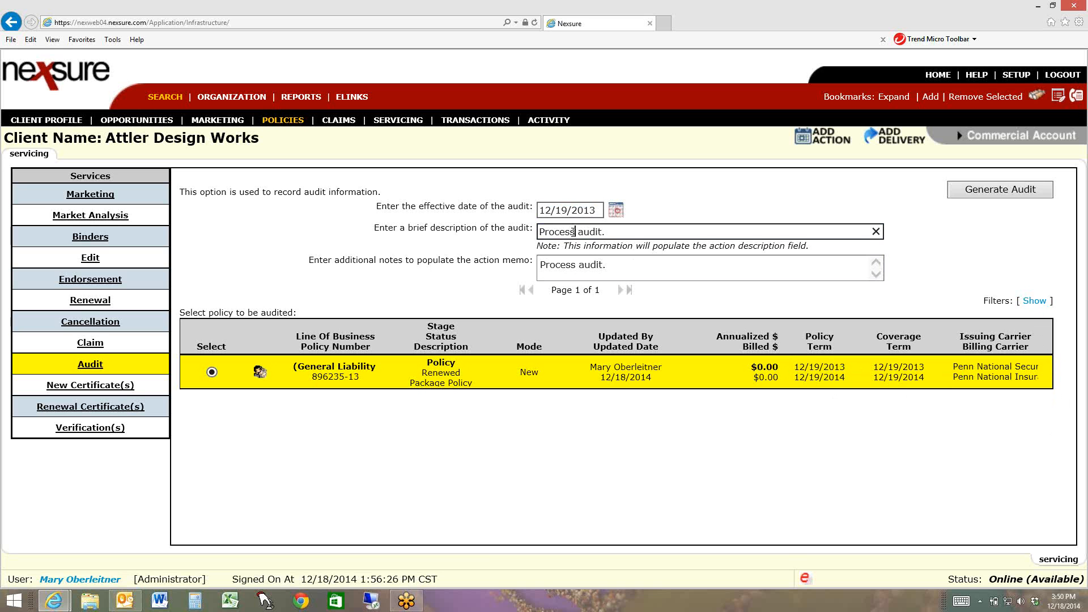
double_click(575, 232)
type("2013 audit")
type("annual GL policy")
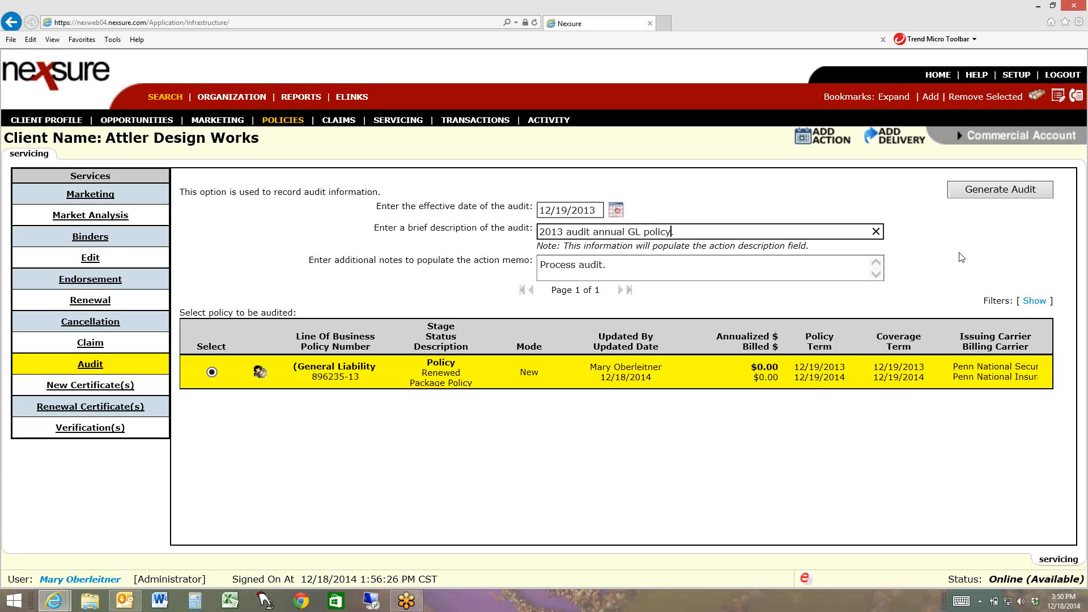
key("Tab")
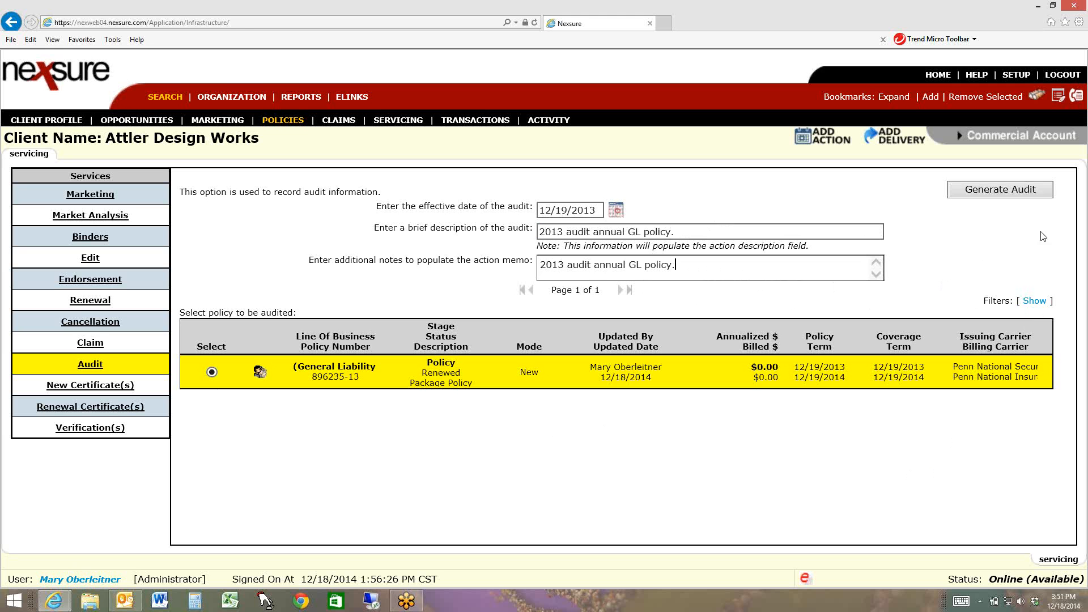
left_click(1004, 192)
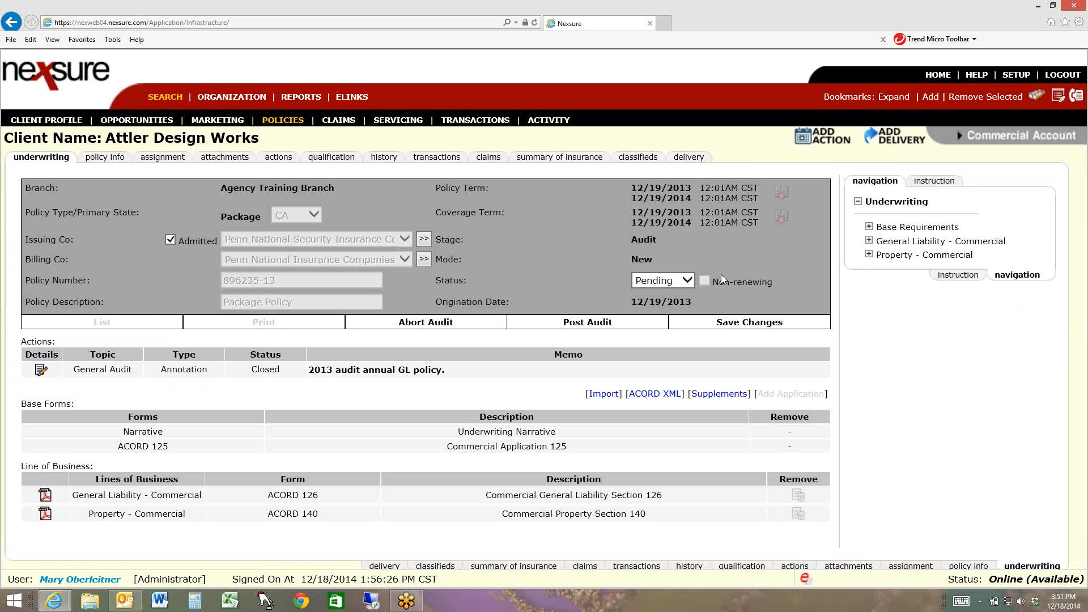
Set the audit's status to Final and save the changes
left_click(686, 281)
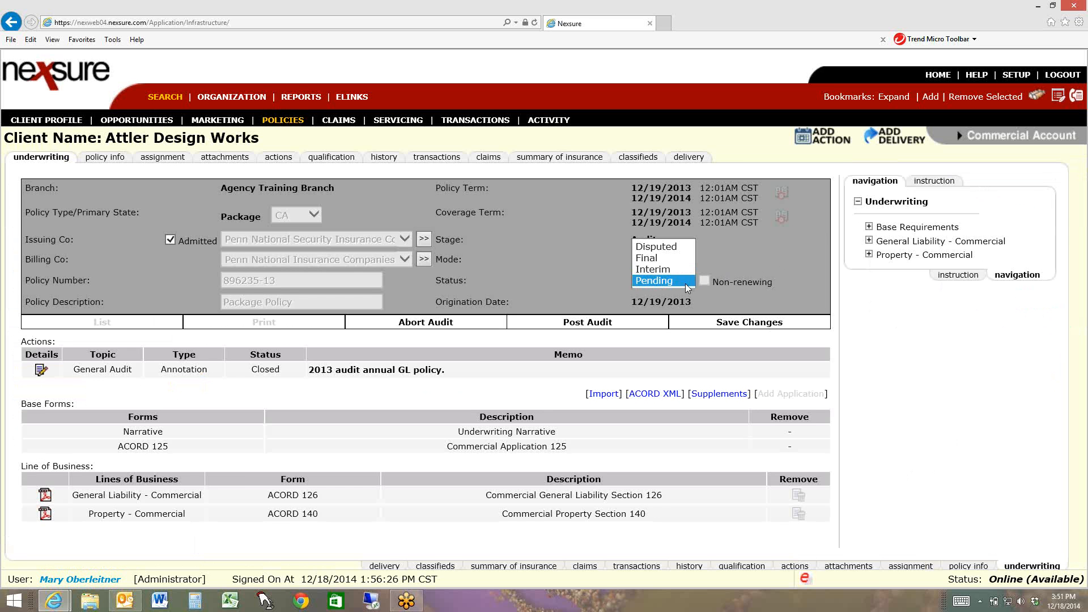
left_click(651, 258)
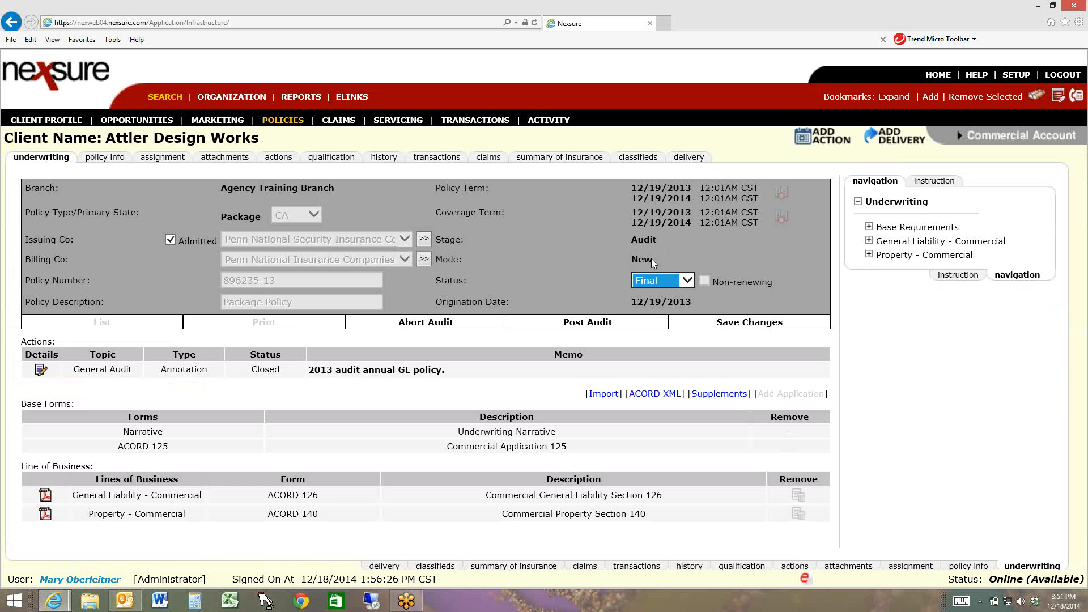
left_click(730, 329)
Open the Schedule of Hazards in the General Liability ACORD 126 and add a new record
left_click(869, 242)
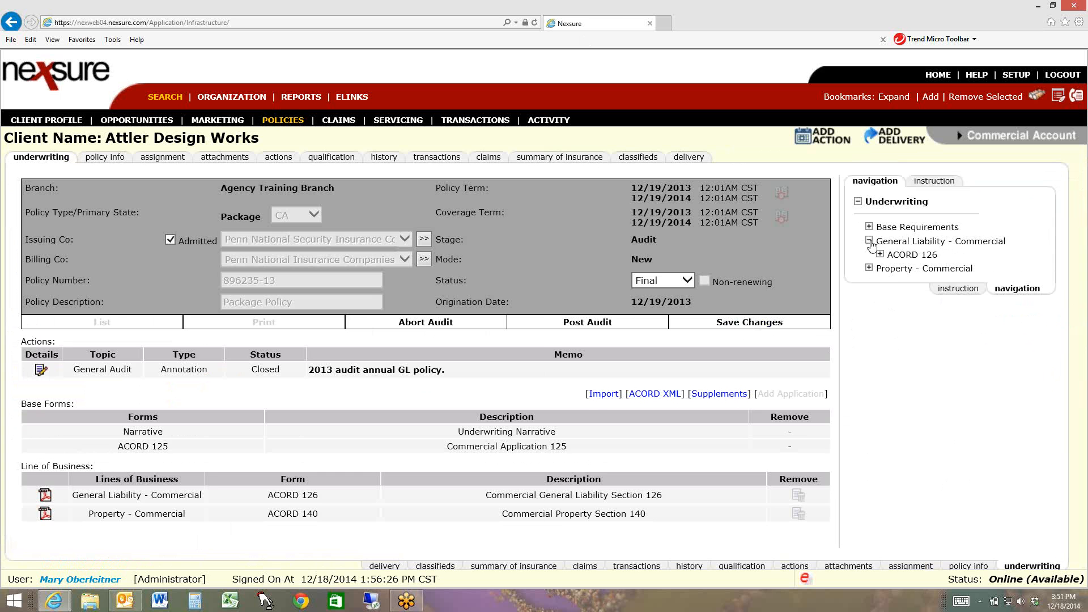
left_click(880, 255)
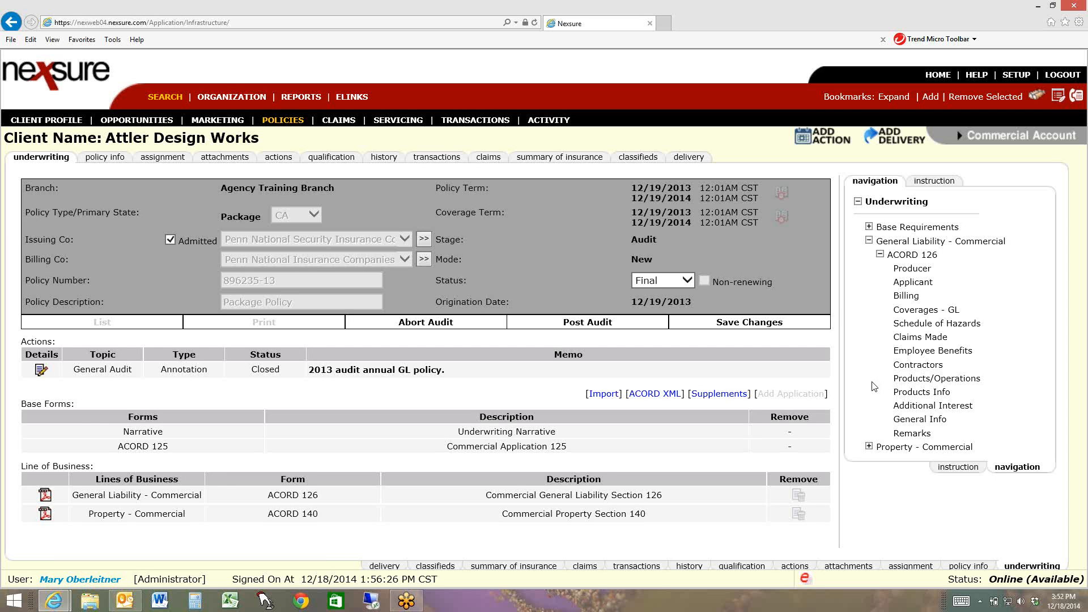
left_click(910, 325)
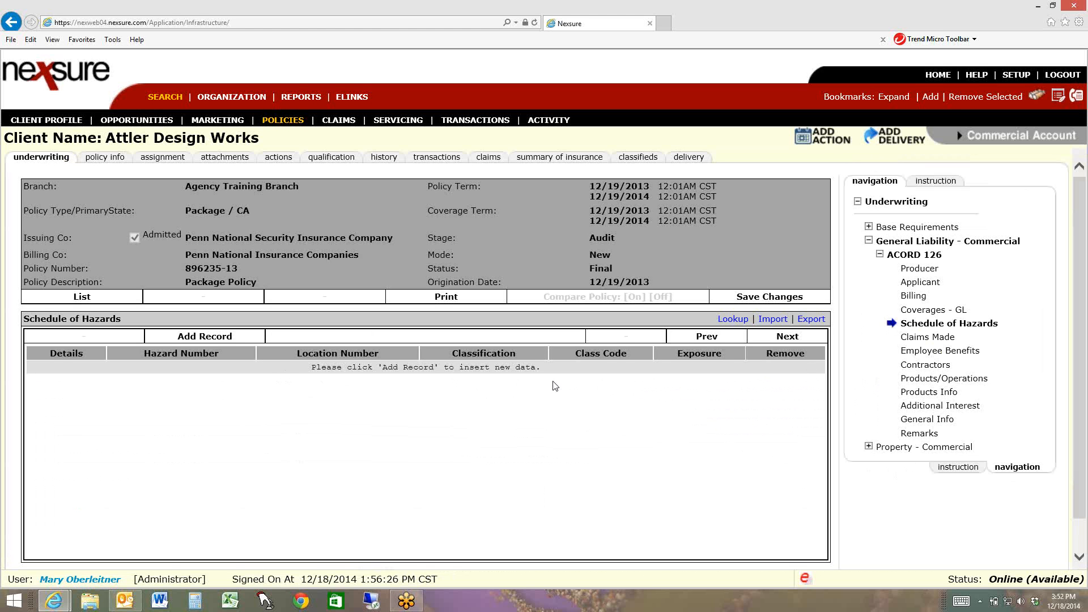
left_click(205, 340)
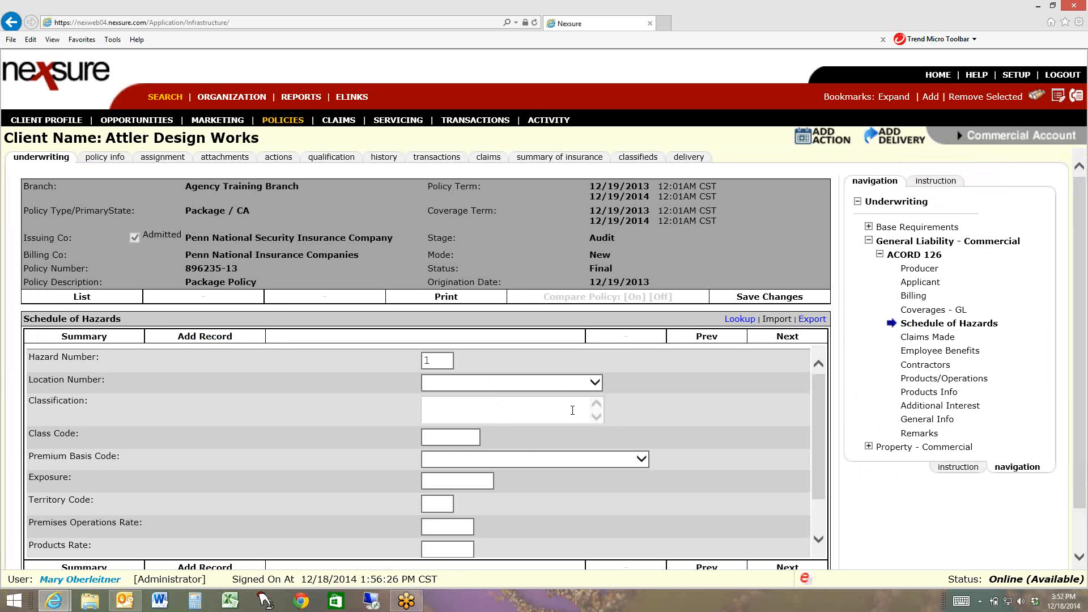
Assign the hazard to the client's location 1 with classification Clerical and class code 8866
left_click(556, 380)
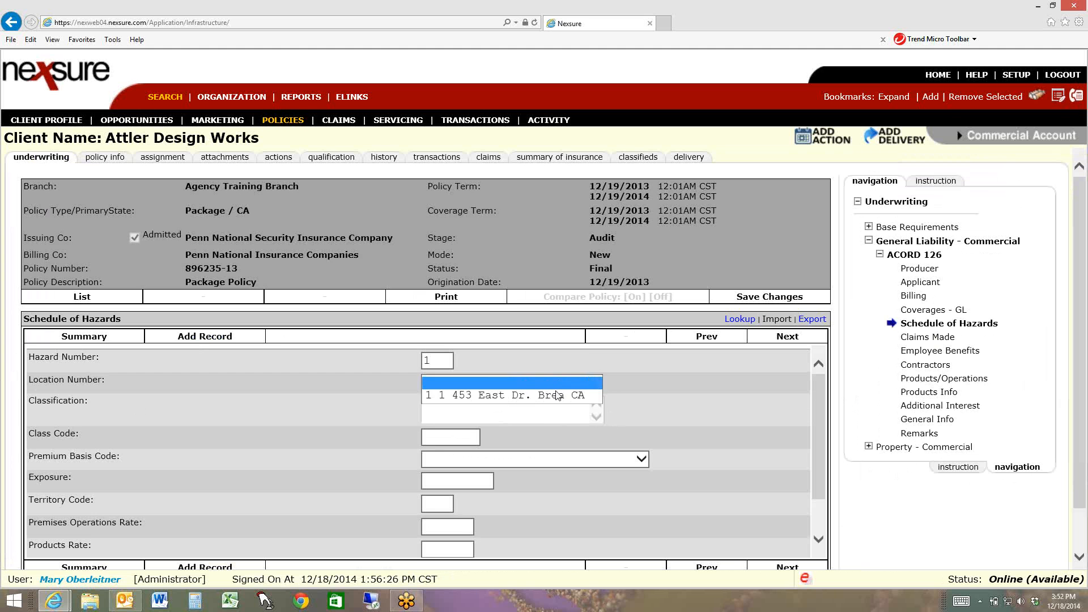
left_click(555, 399)
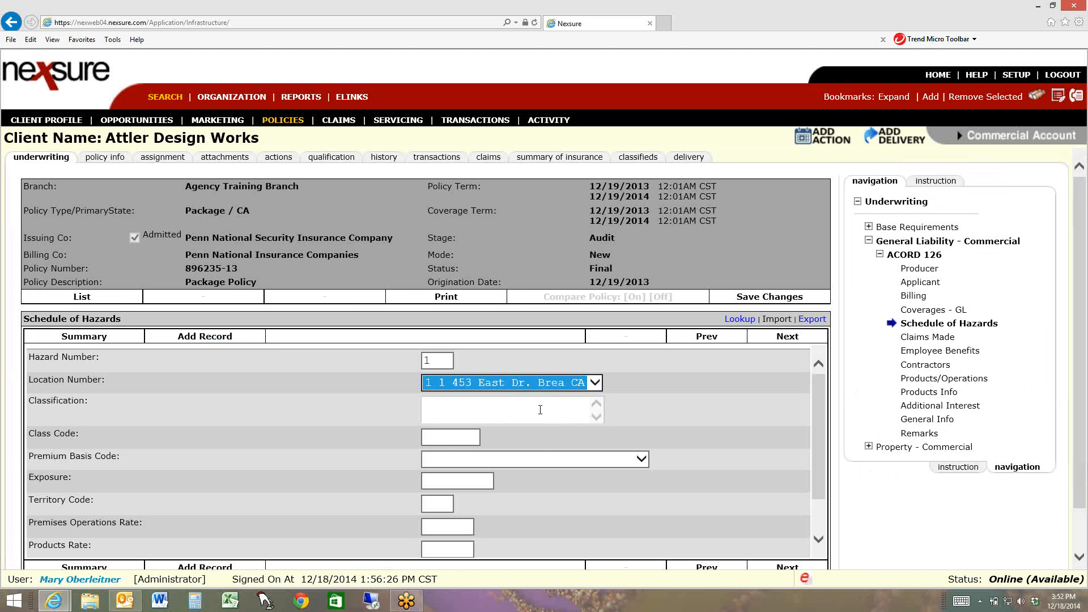
left_click(540, 409)
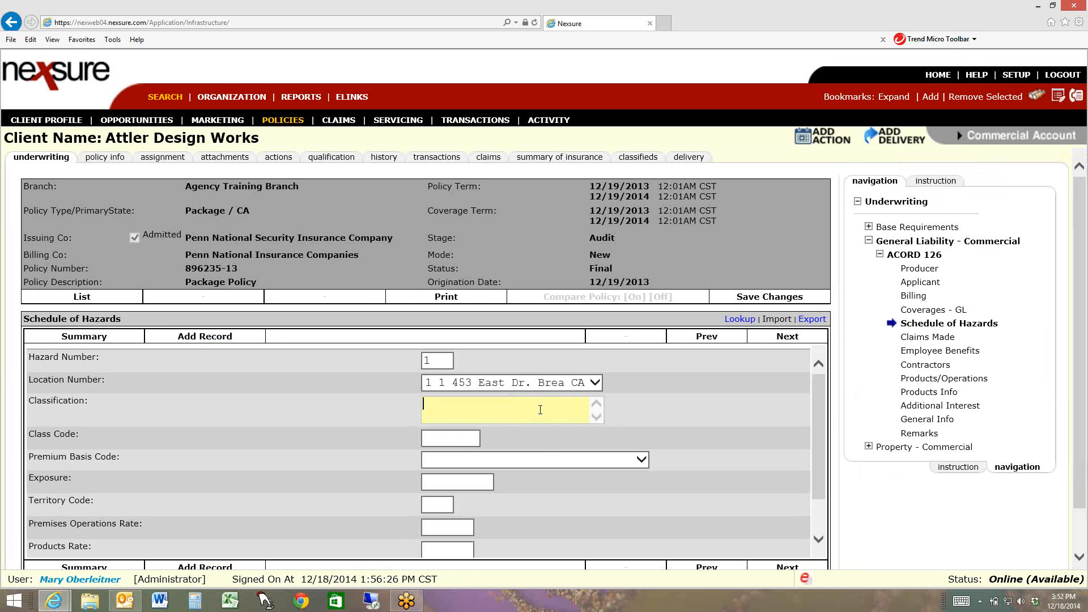
type("Clerical")
key("Tab")
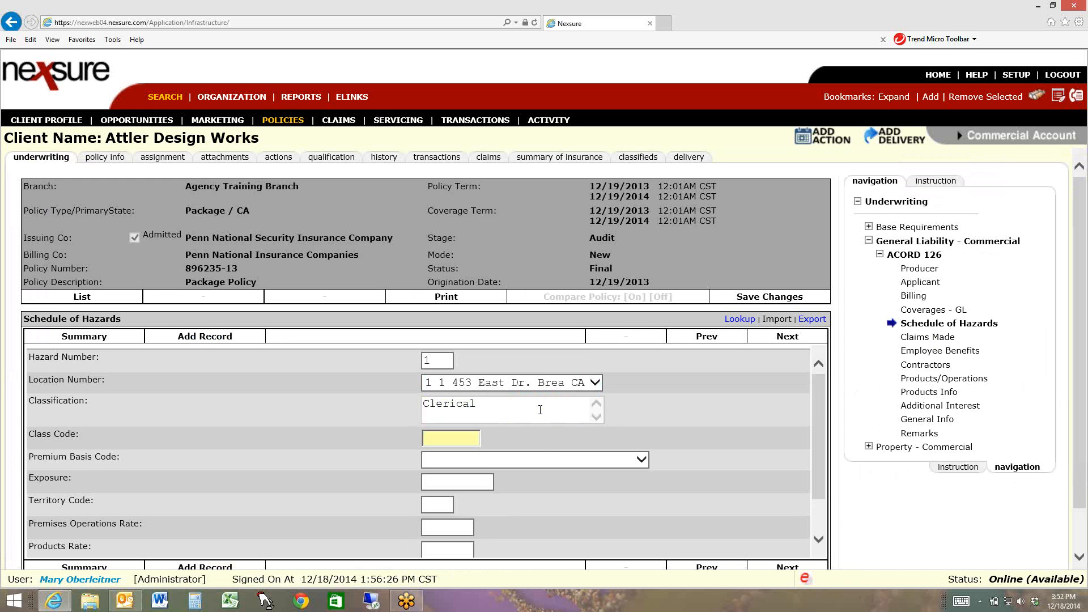
type("88665")
key("BackSpace")
key("Tab")
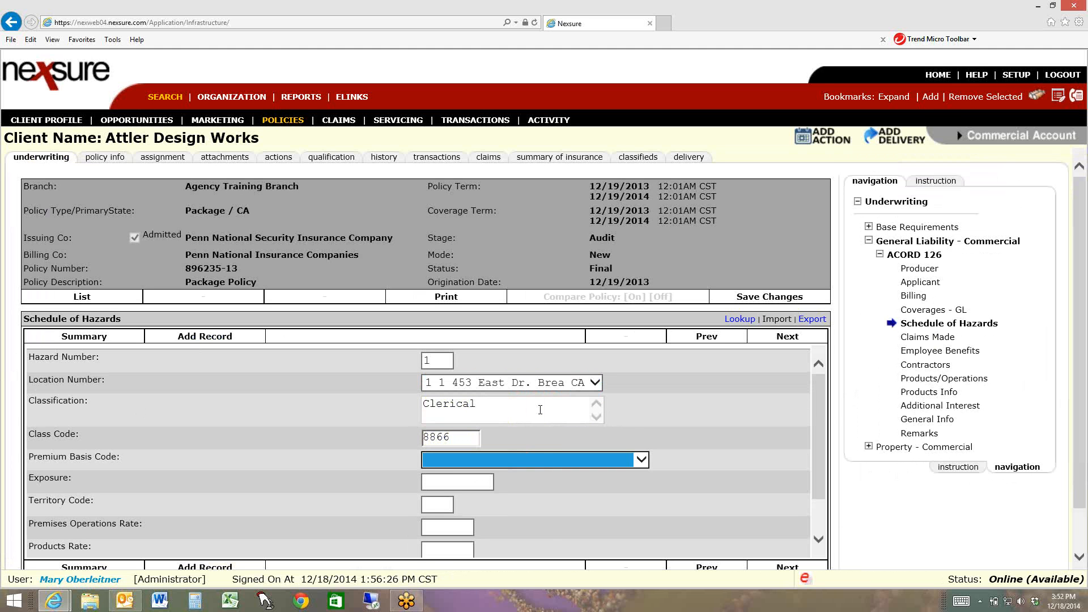
Set the hazard's premium basis to Payroll per $1000 and its exposure to 130,000
left_click(643, 458)
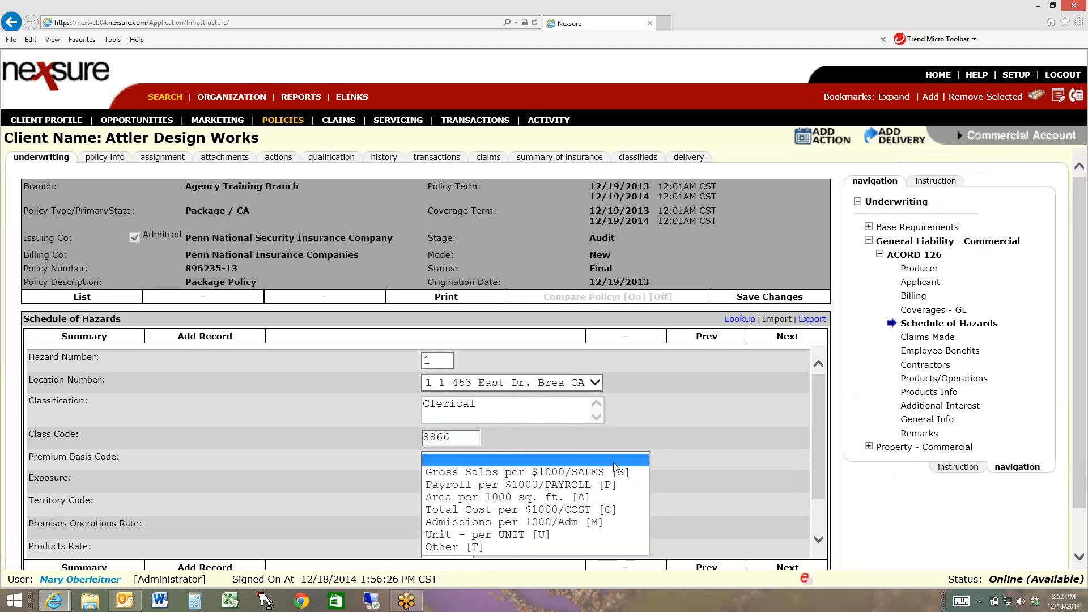
left_click(560, 485)
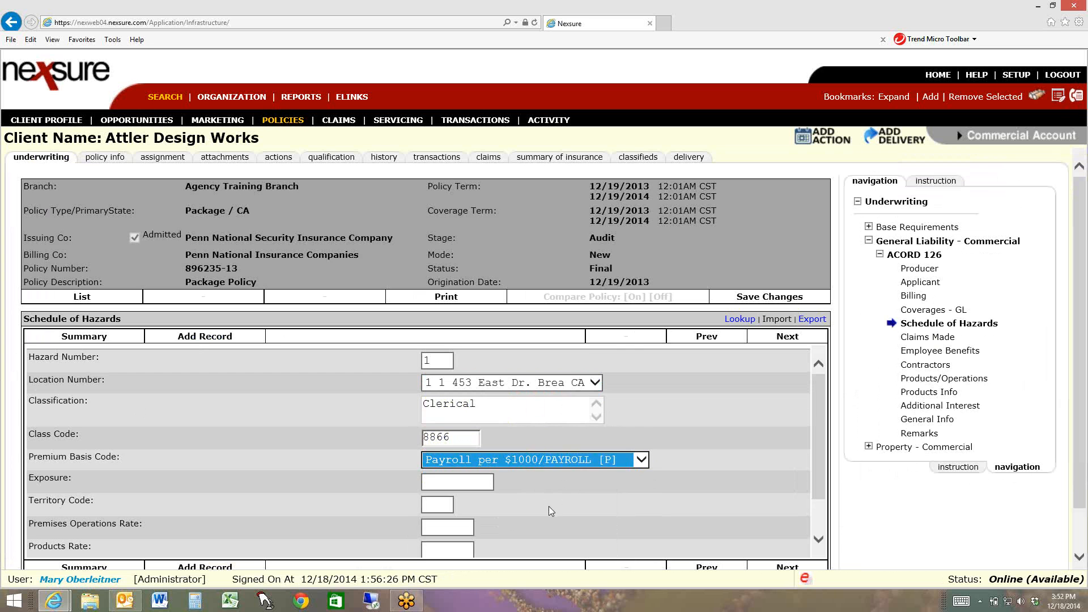
key("Tab")
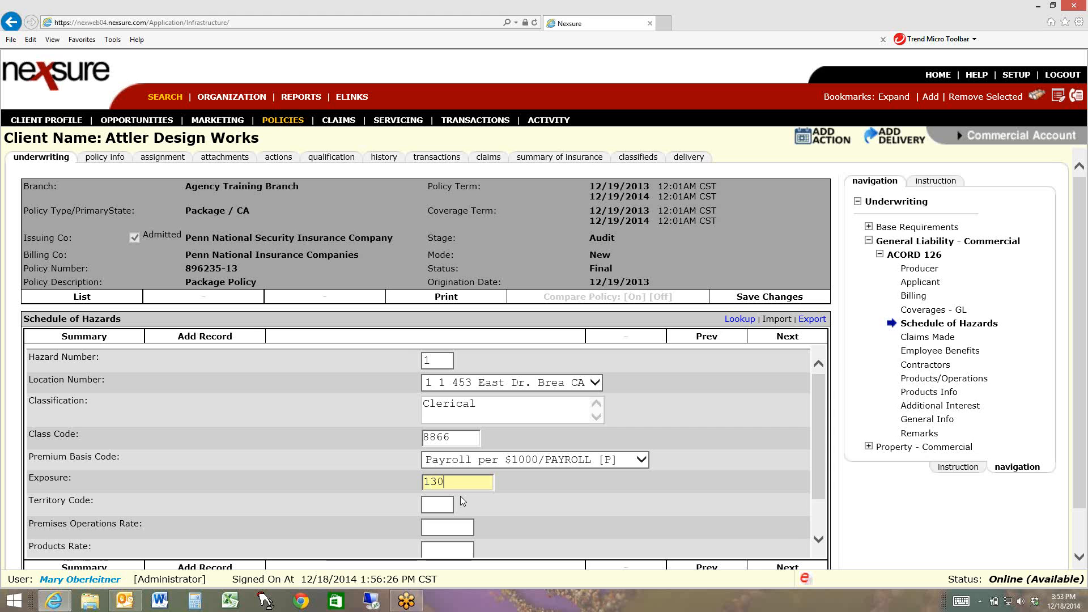
type(",000")
left_click(527, 461)
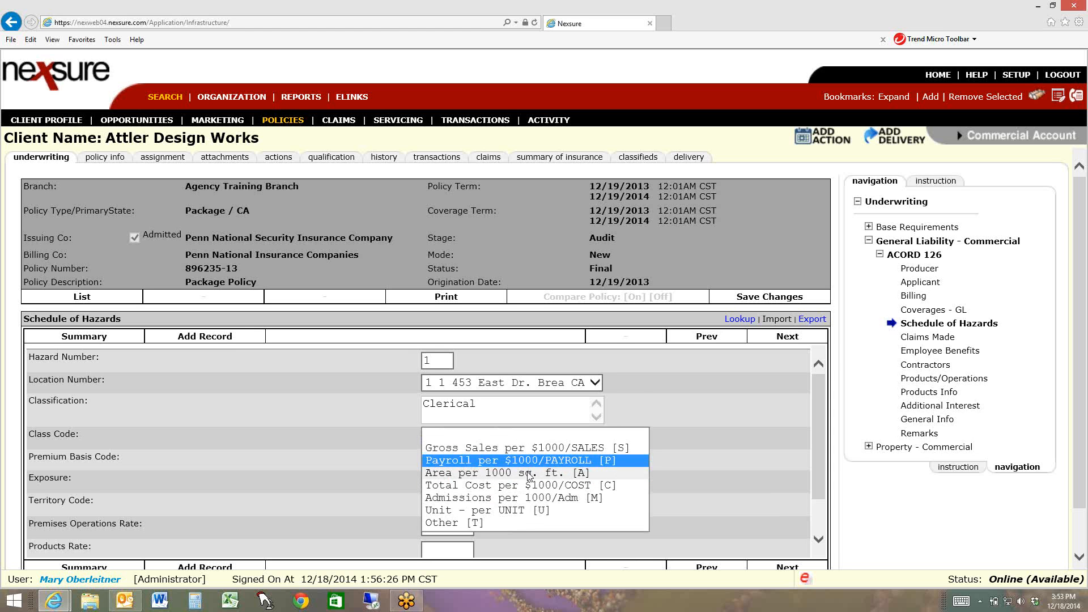
left_click(527, 460)
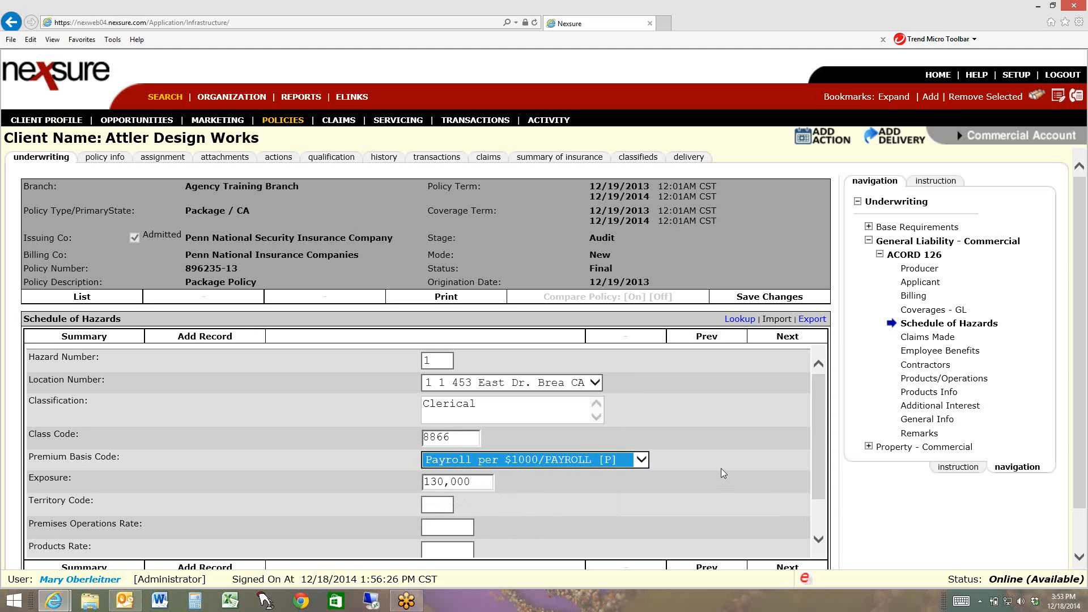
Leave the premium amounts blank, return to the hazard summary, and open the audit's transactions
left_click_drag(817, 457, 805, 511)
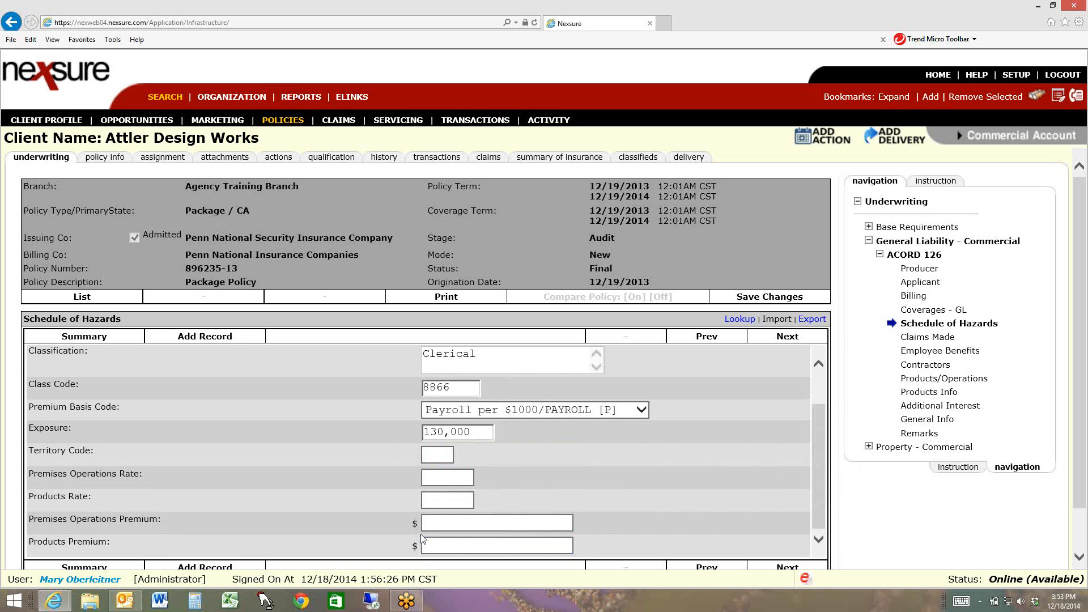
left_click(436, 523)
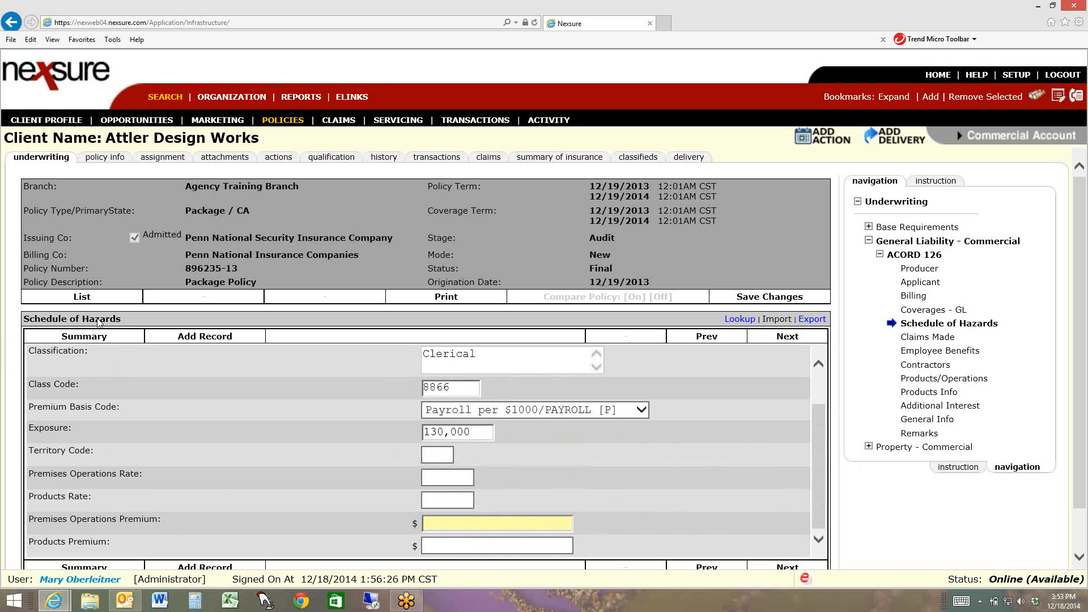
left_click(74, 339)
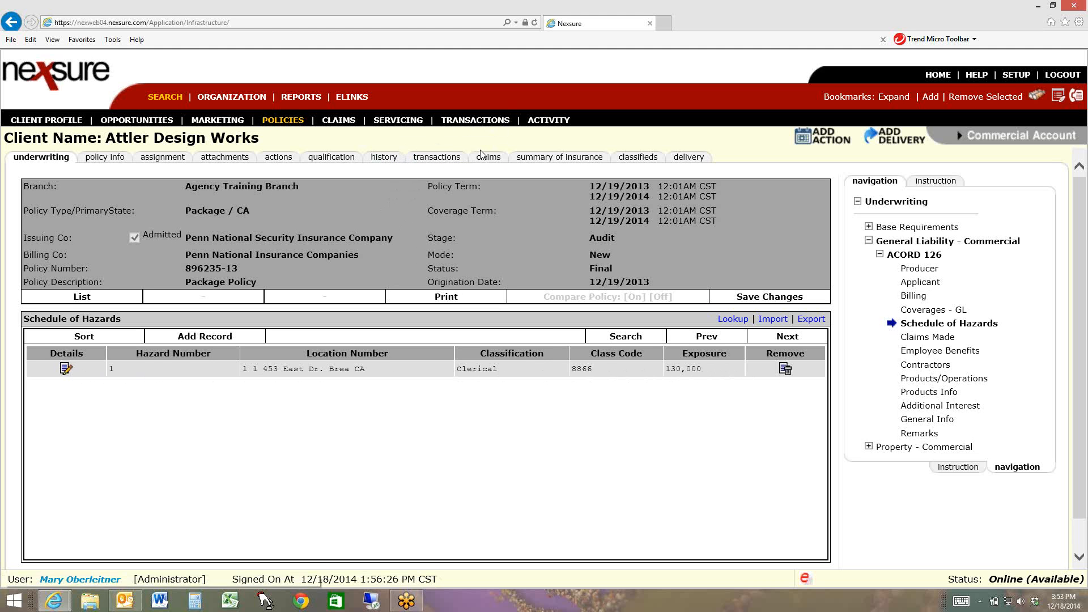
left_click(436, 161)
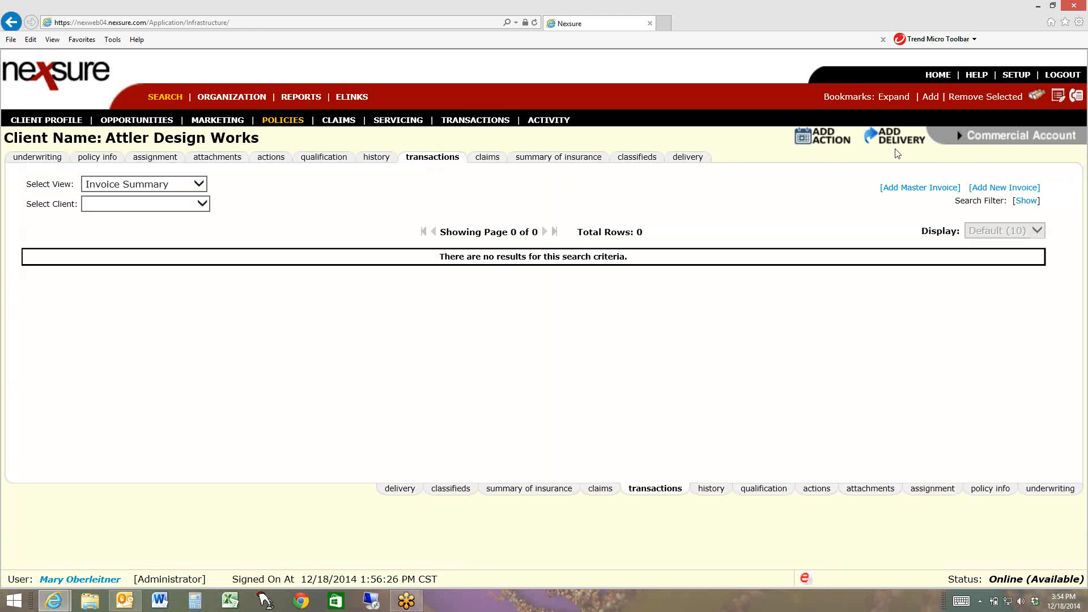
Add a new invoice to the audit and check the bill type in its header
left_click(992, 189)
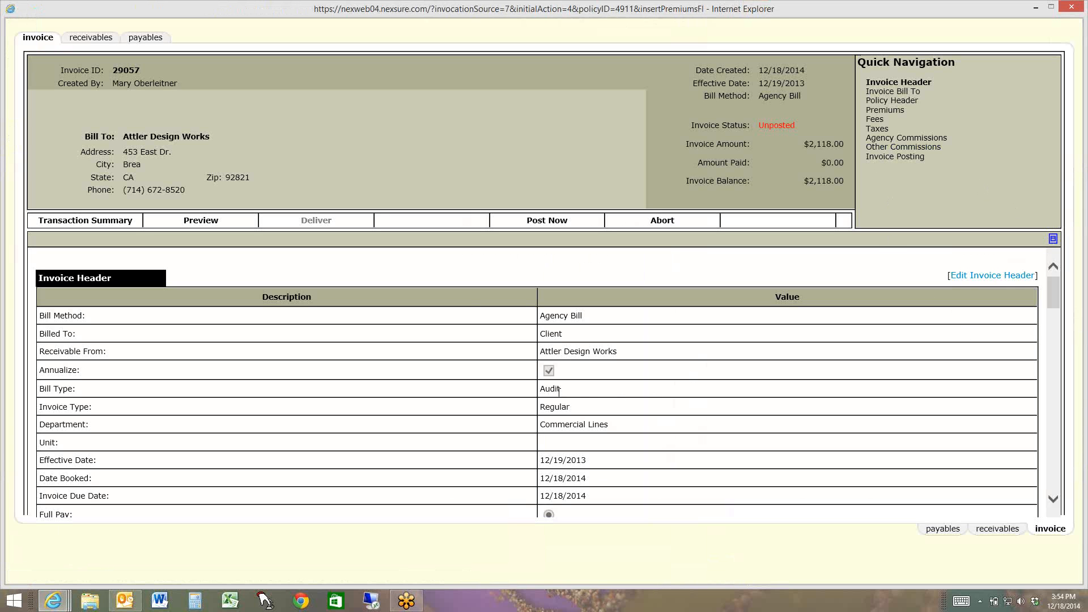
left_click_drag(561, 390, 538, 391)
left_click_drag(110, 397, 42, 395)
Edit the invoice header to add the unique invoice message "Annual Audit.", keeping the bill type as Audit, and save it
left_click(992, 276)
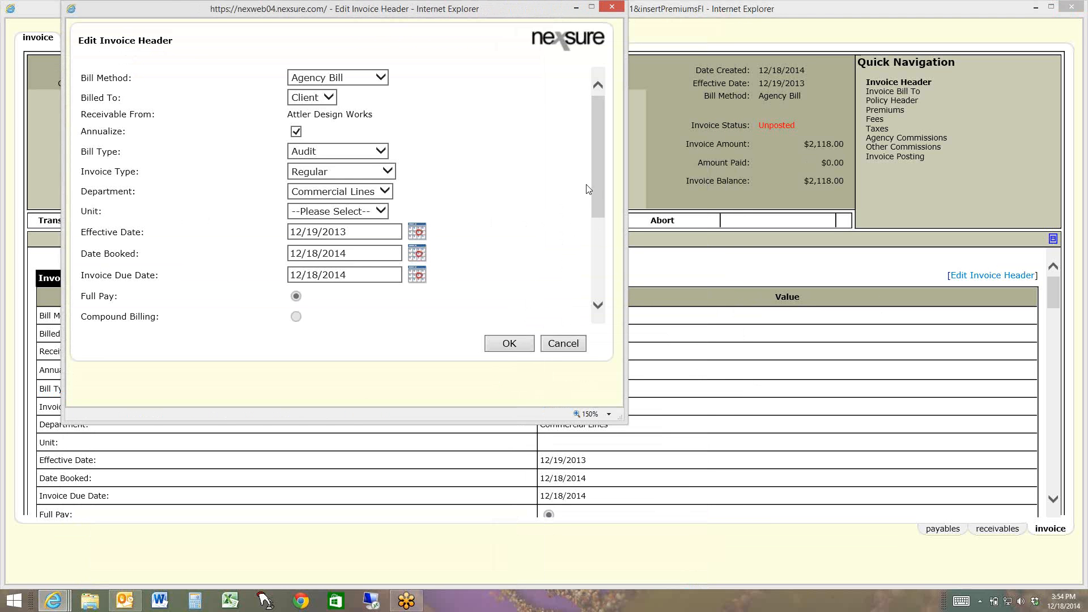
left_click_drag(592, 199, 594, 310)
left_click(389, 228)
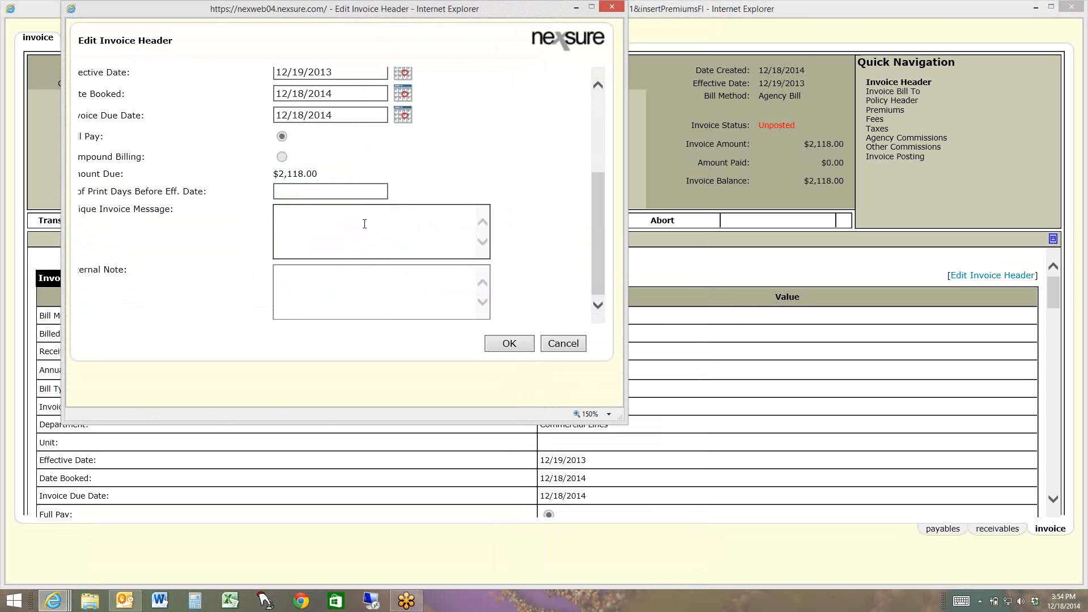
type("Annual Audit.")
left_click_drag(600, 237, 595, 137)
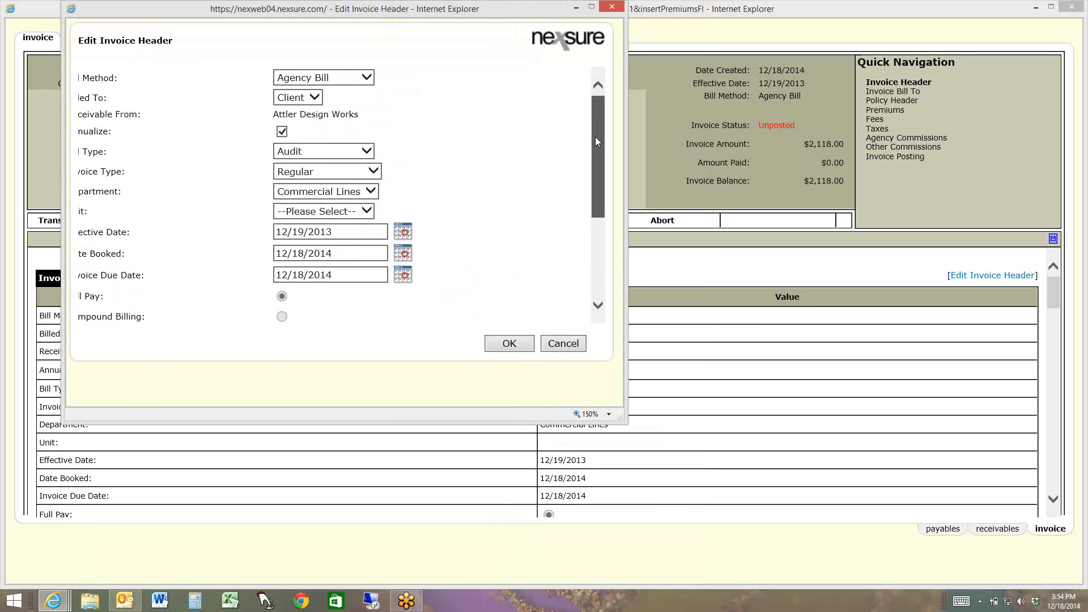
left_click(292, 155)
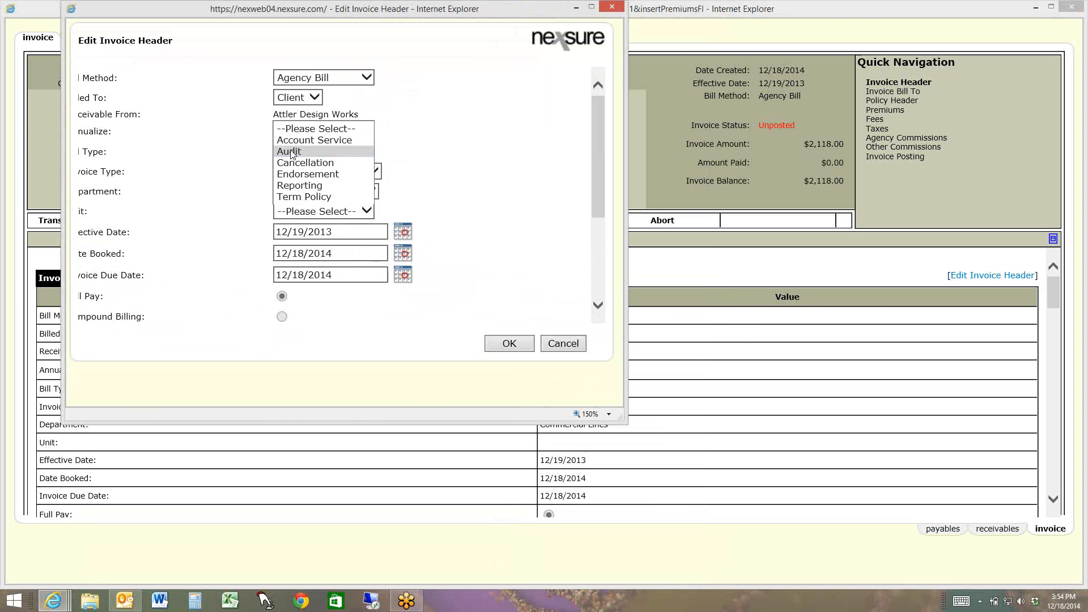
left_click(292, 153)
left_click(509, 344)
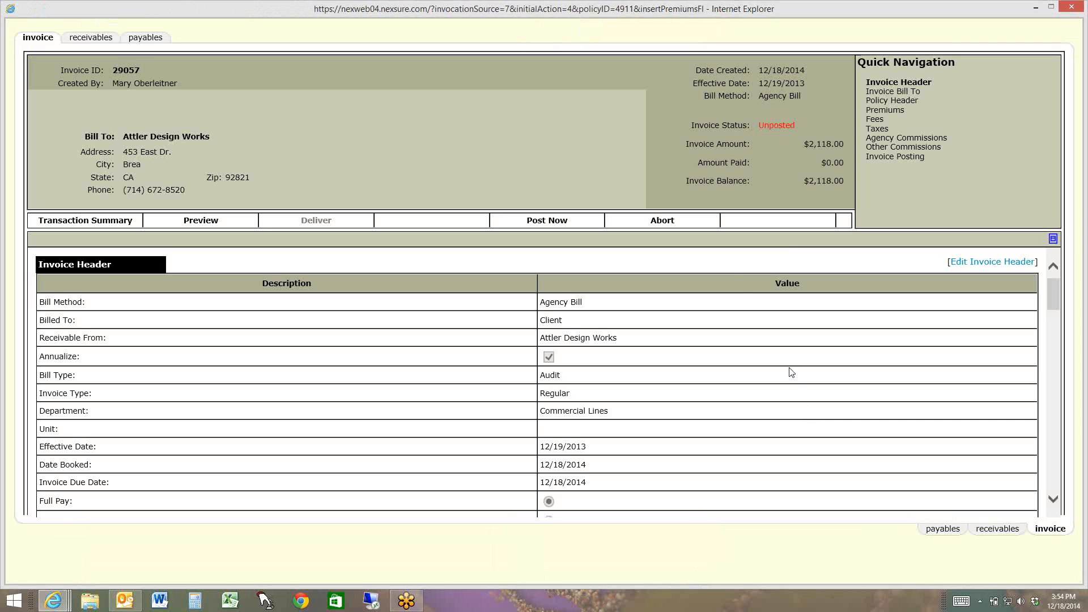
Set the amount due of the invoice's General Liability - Commercial premium to 253.00
left_click(886, 111)
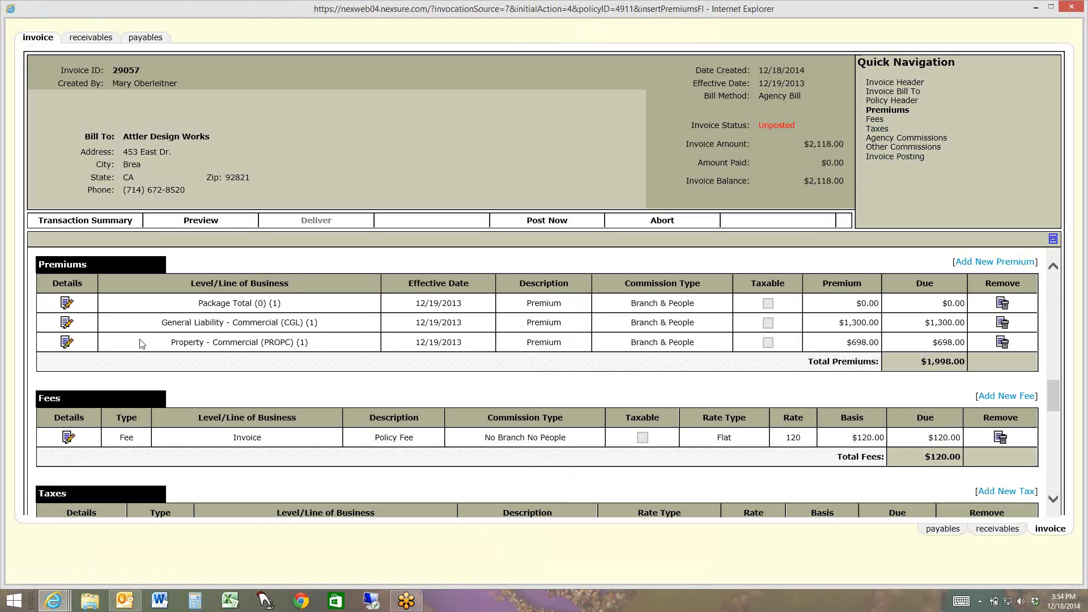
left_click(67, 323)
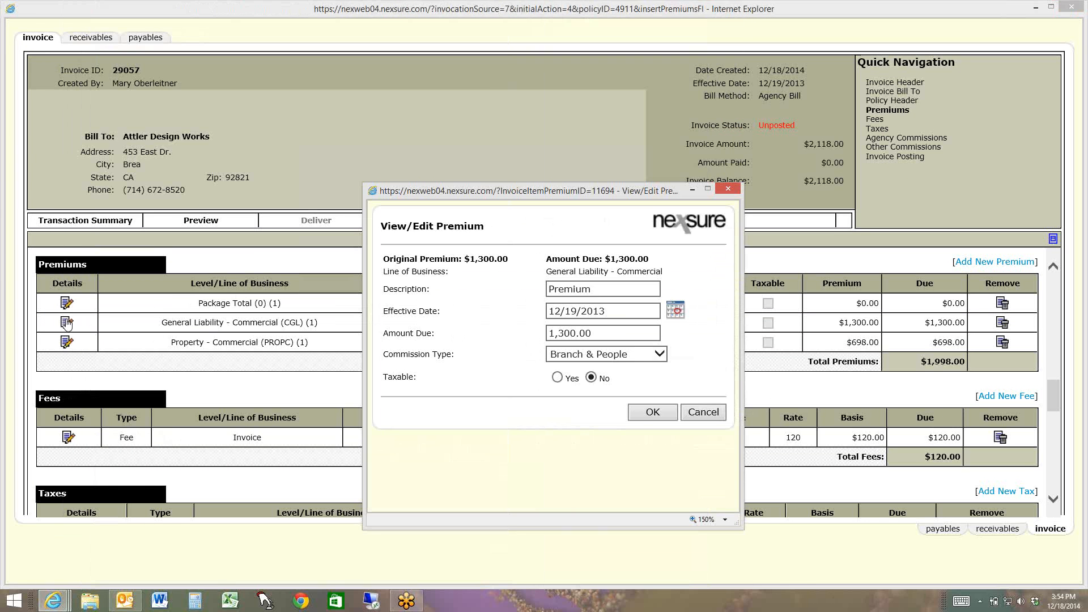
left_click_drag(650, 333, 414, 345)
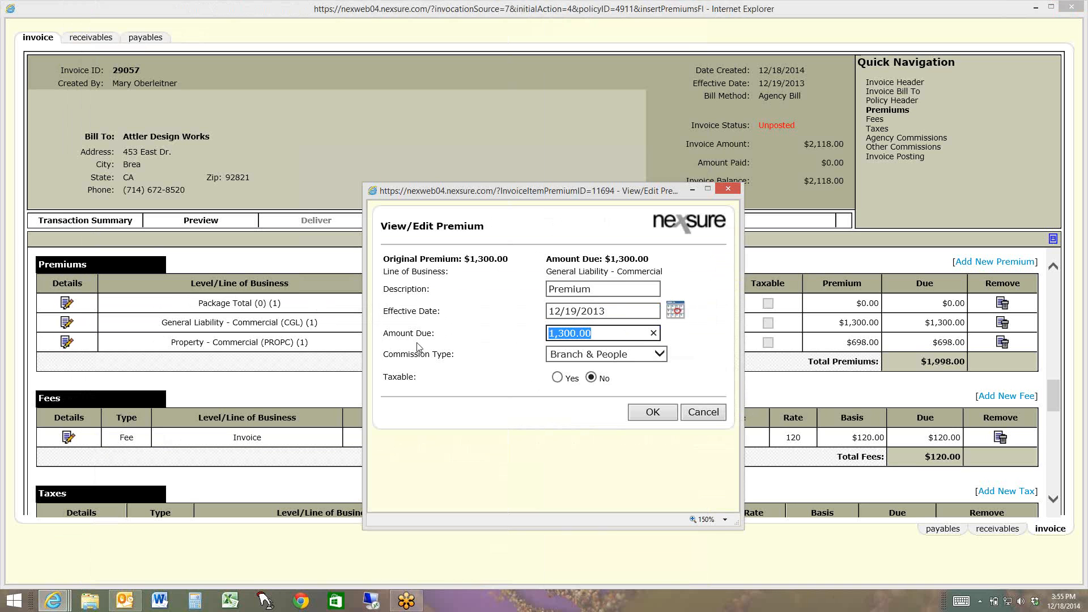
type("-")
key("BackSpace")
type("253")
left_click(634, 413)
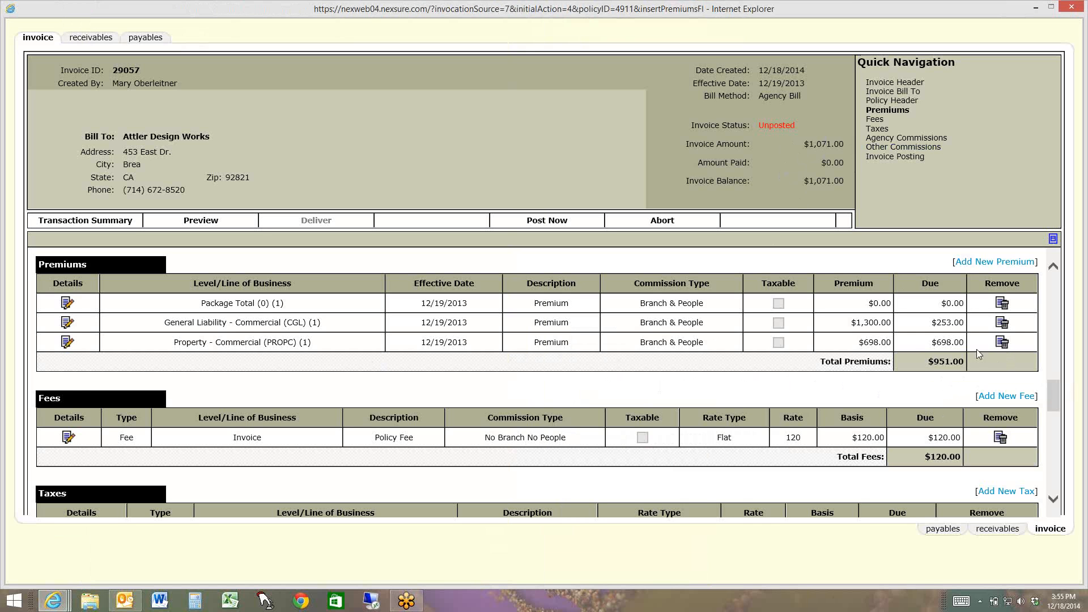
Set the Property - Commercial premium's amount due to 0 and remove the policy fee from the invoice
left_click(66, 341)
double_click(558, 333)
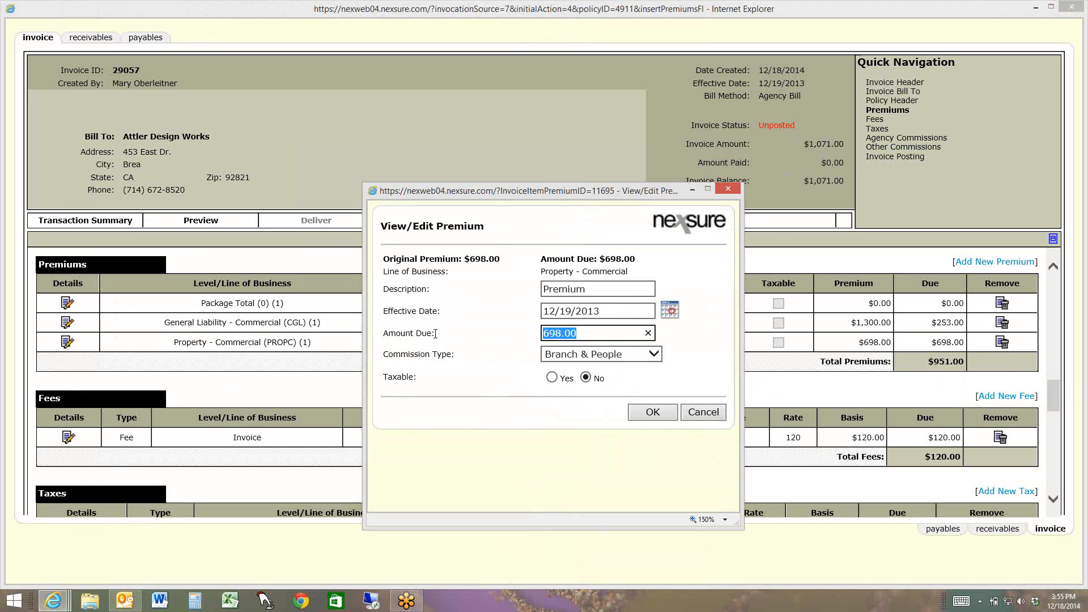
type("0")
left_click(652, 413)
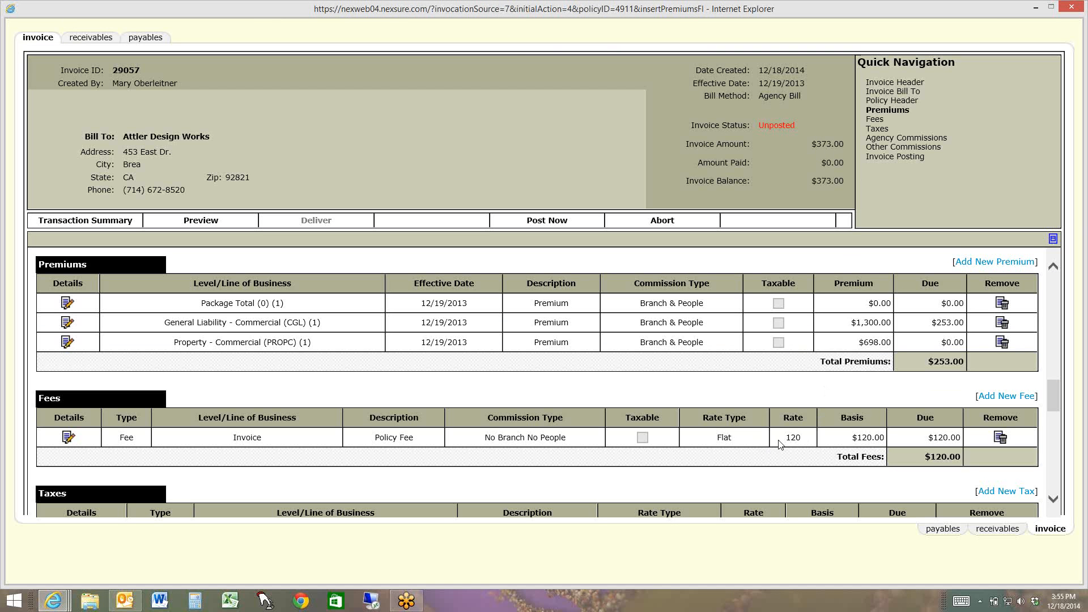
left_click(996, 444)
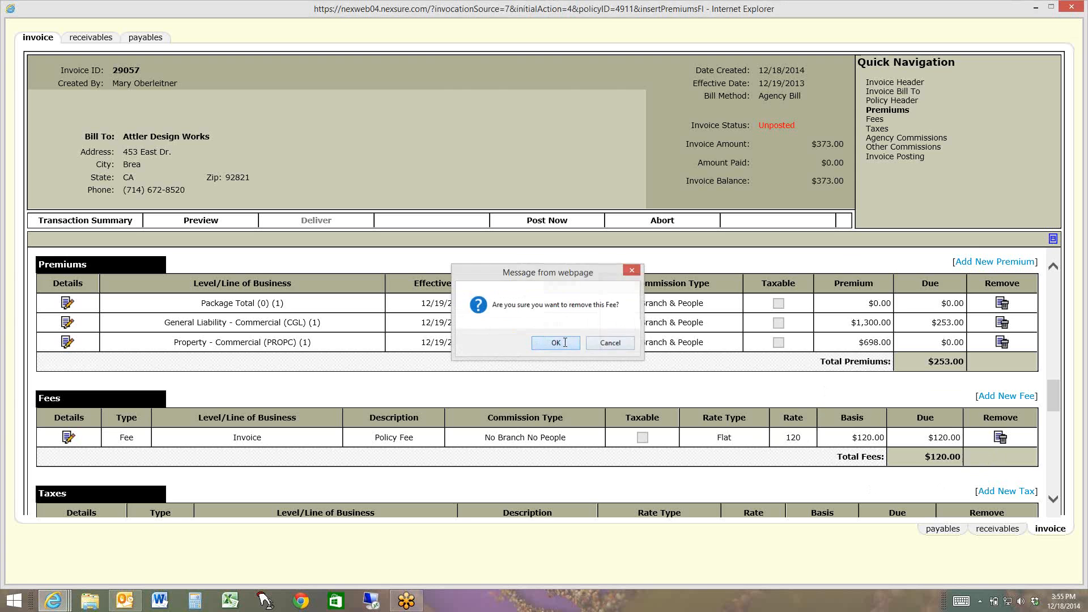
left_click(567, 345)
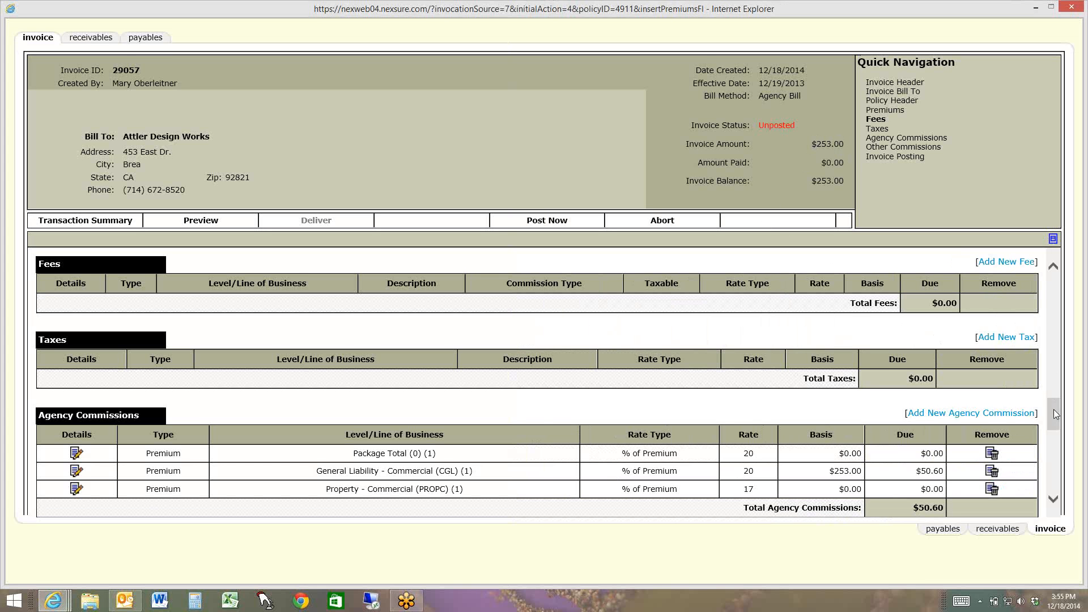
Preview the full-pay invoice in the Installment - Top Perforation format and review its amount due and message
left_click_drag(1052, 409, 1071, 334)
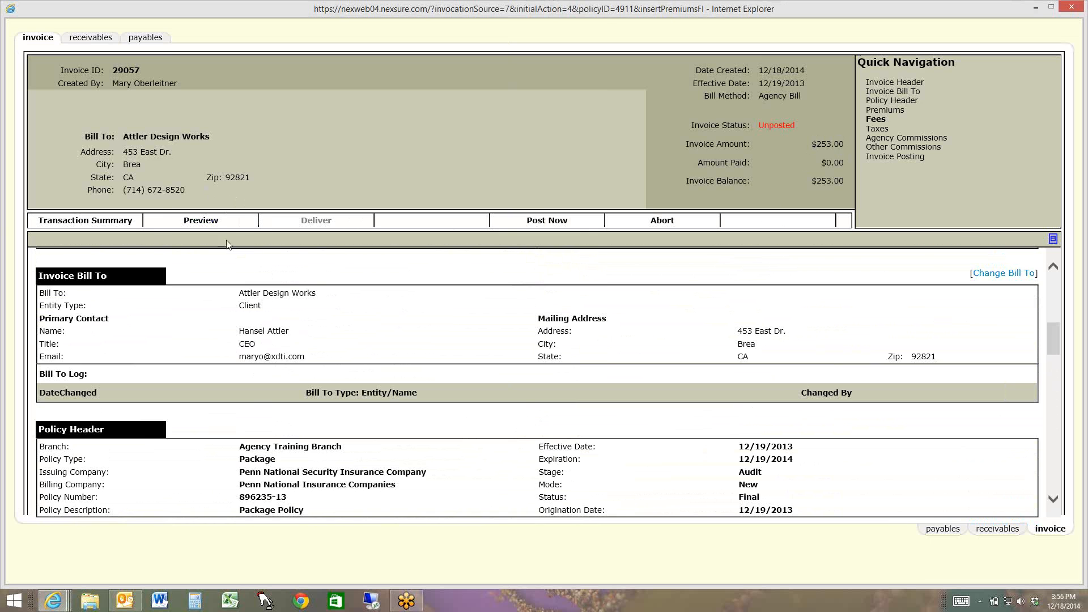
left_click(205, 222)
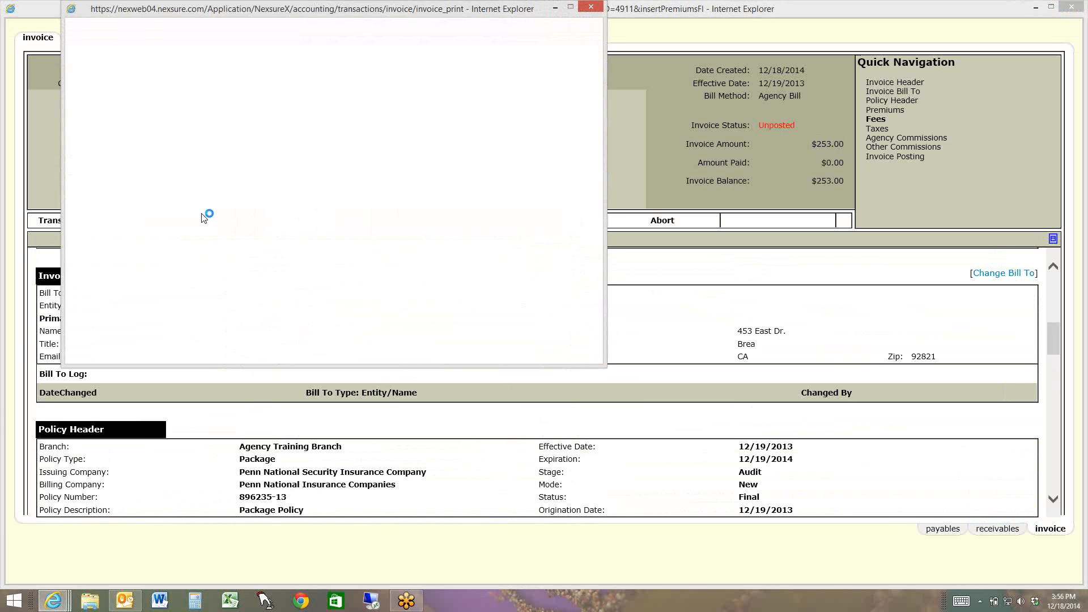
left_click(139, 68)
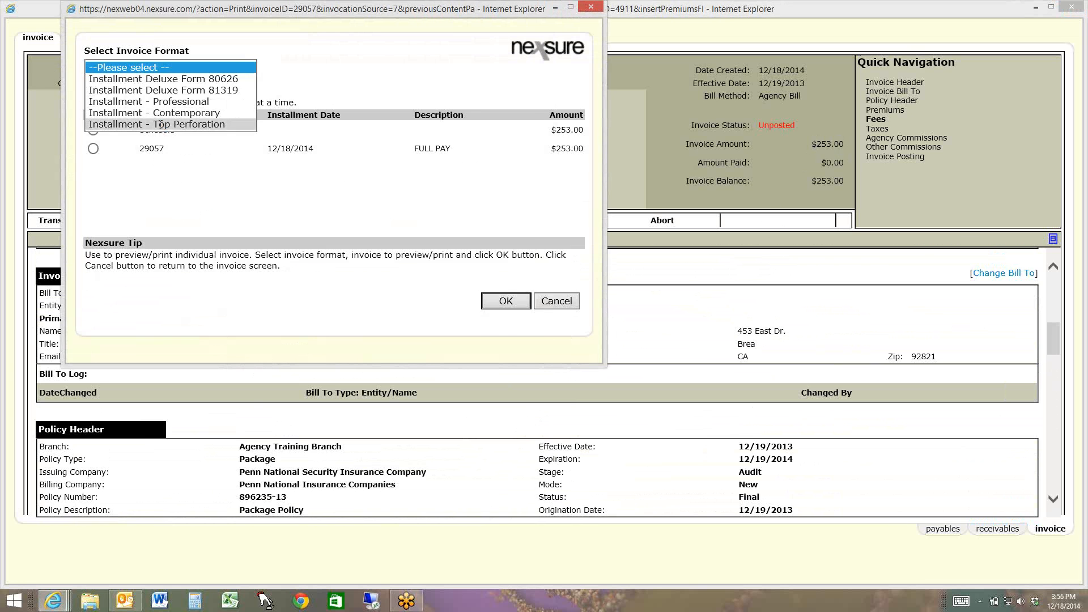
left_click(163, 124)
left_click(93, 167)
left_click(508, 320)
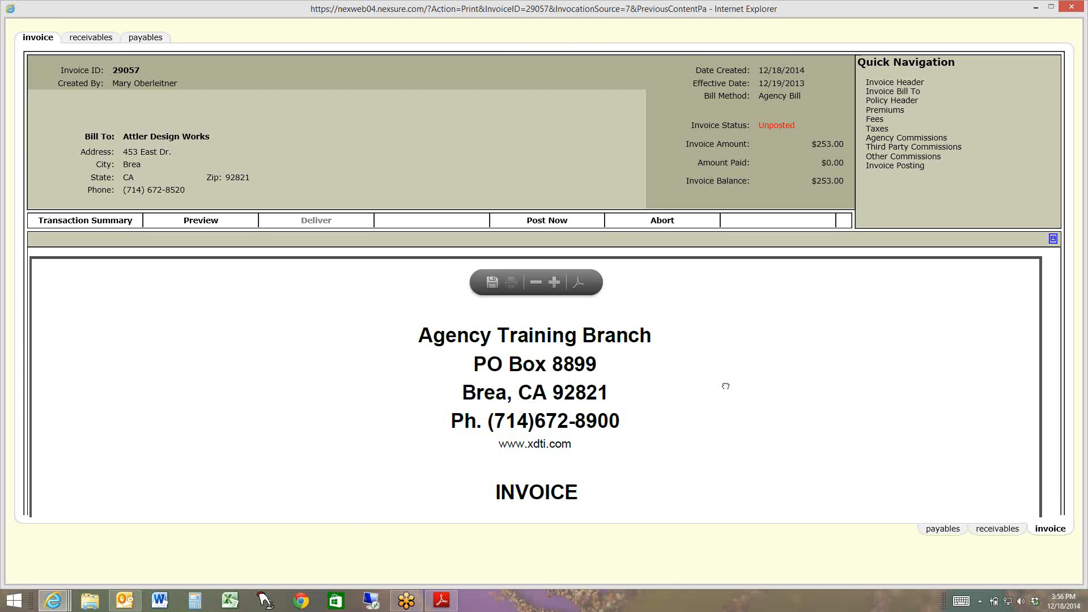
scroll(726, 385, "down", 10)
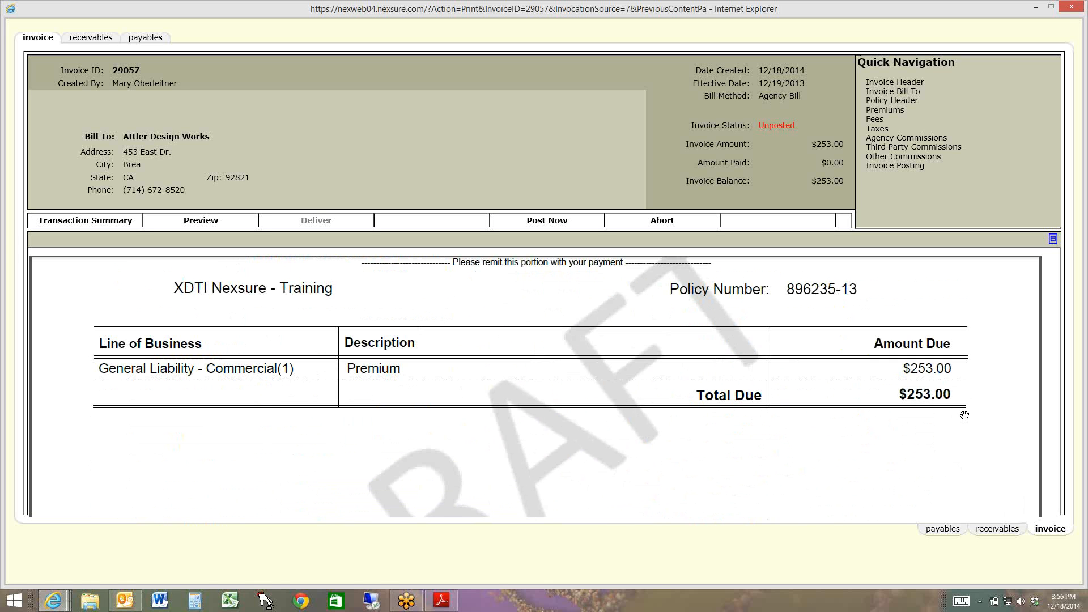
scroll(955, 415, "down", 5)
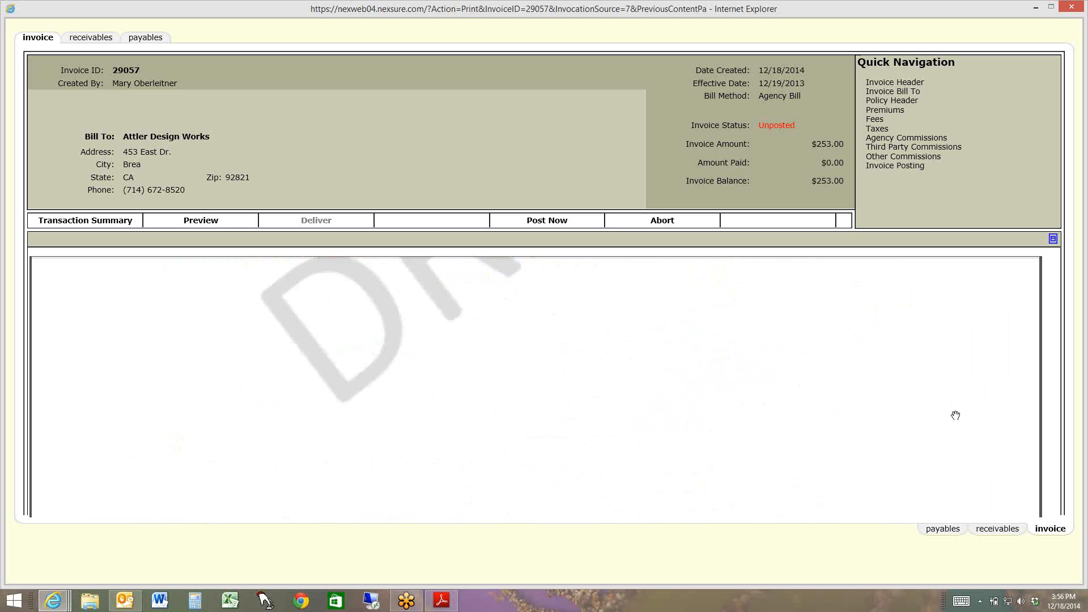
scroll(955, 415, "down", 3)
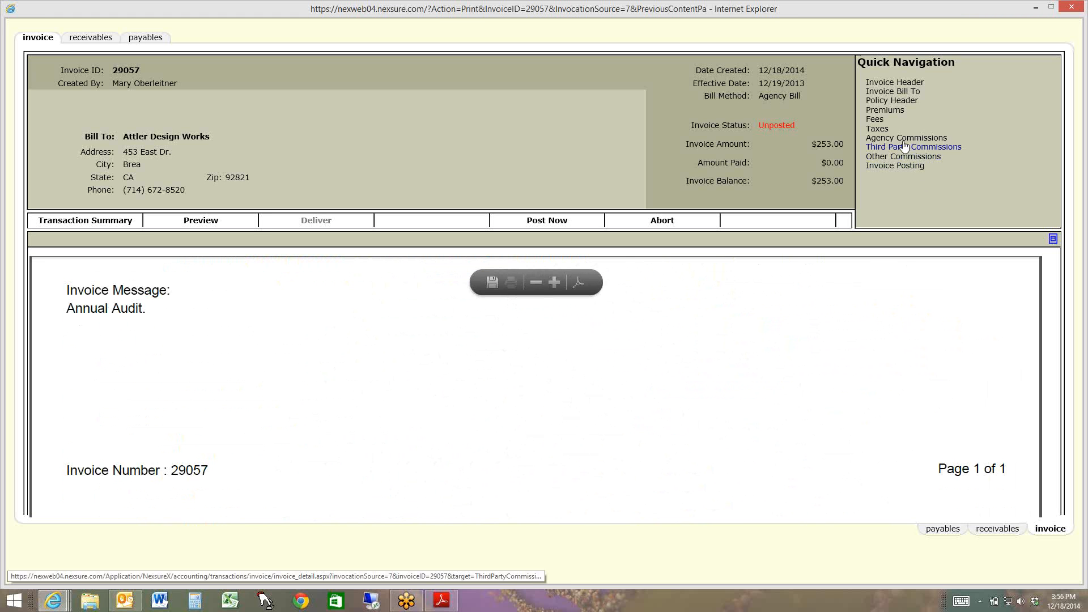
Return from the preview to the invoice's premiums and post the invoice
left_click(873, 113)
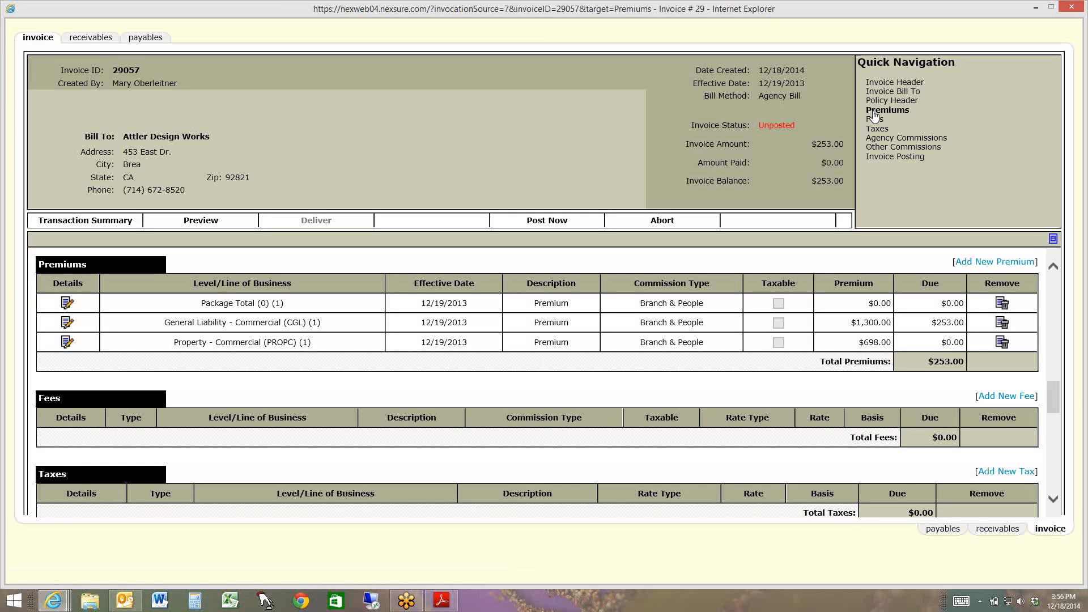
left_click(563, 221)
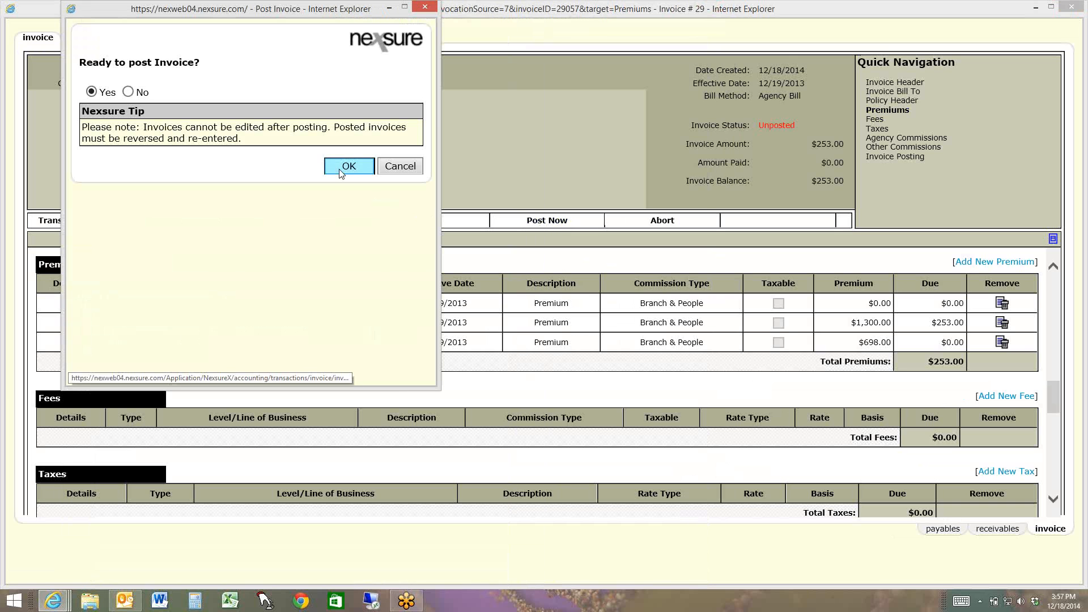
left_click(346, 165)
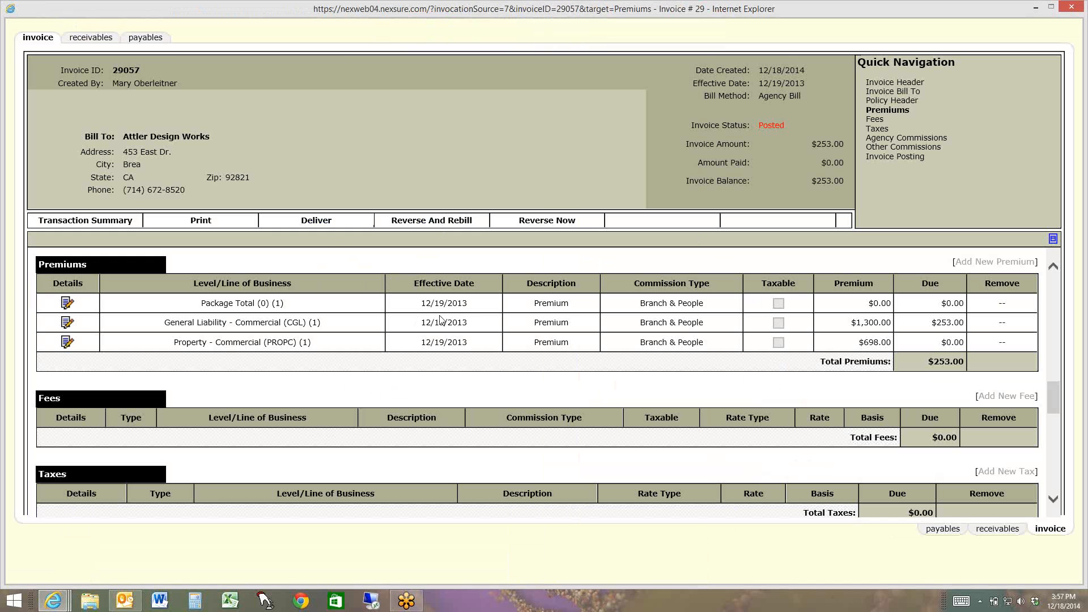
Return to the transaction summary, clear the search filter criteria, and search for the audit's invoices
left_click(71, 222)
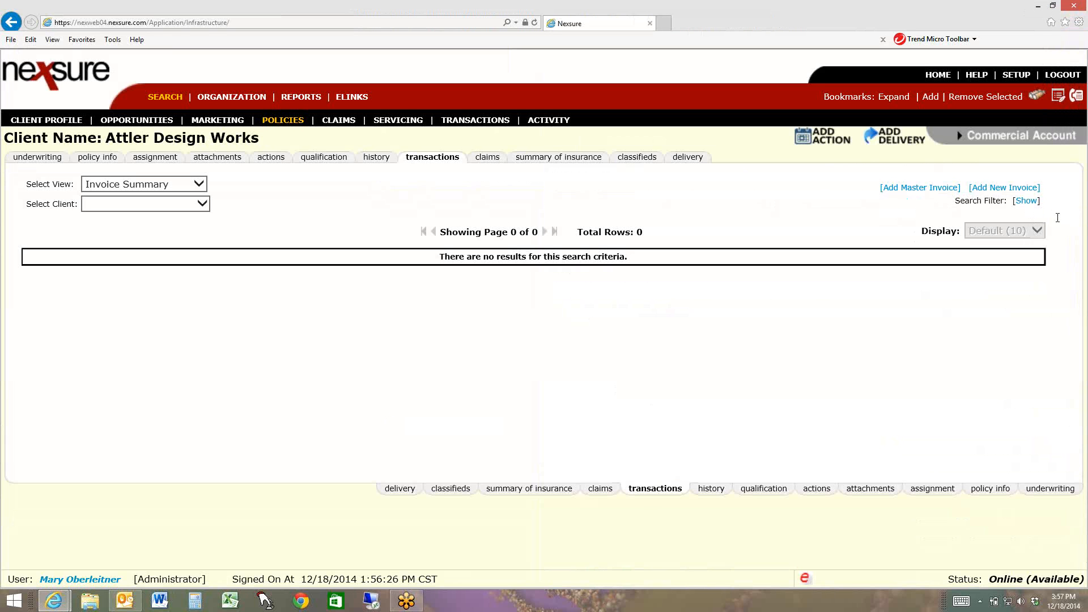
left_click(1026, 201)
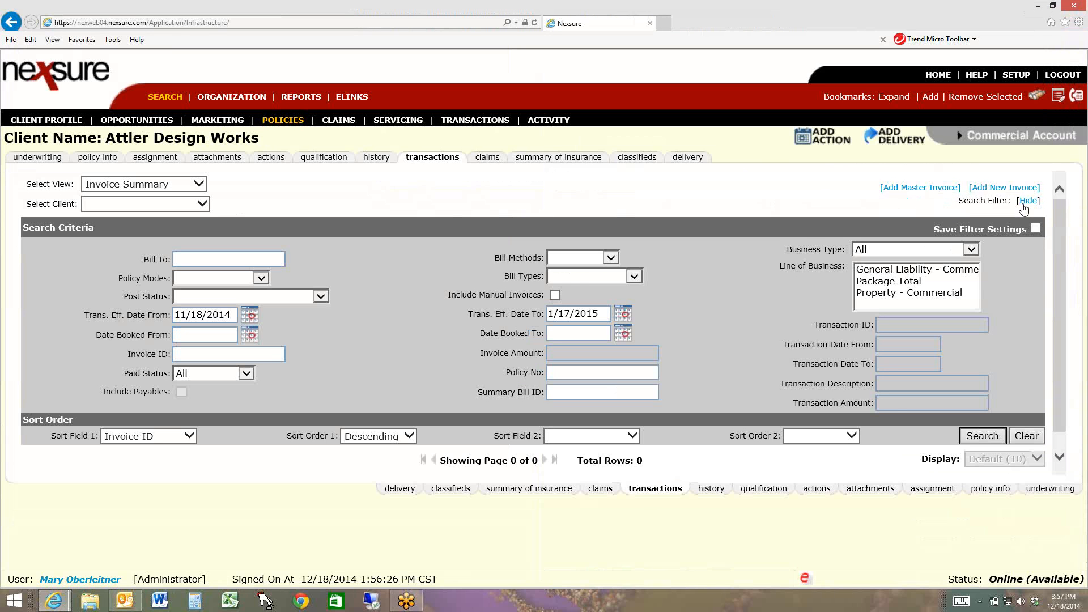
left_click(1027, 436)
left_click(983, 437)
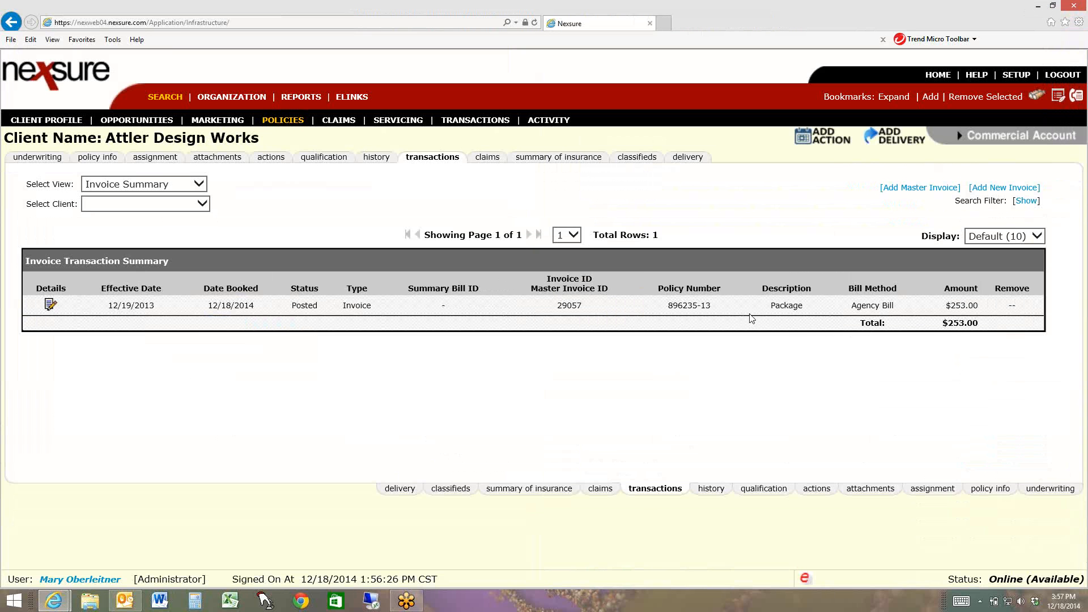
Open the General Audit action from underwriting, set its status to Open, and enter the memo "2013 audit annual GL policy."
left_click(29, 161)
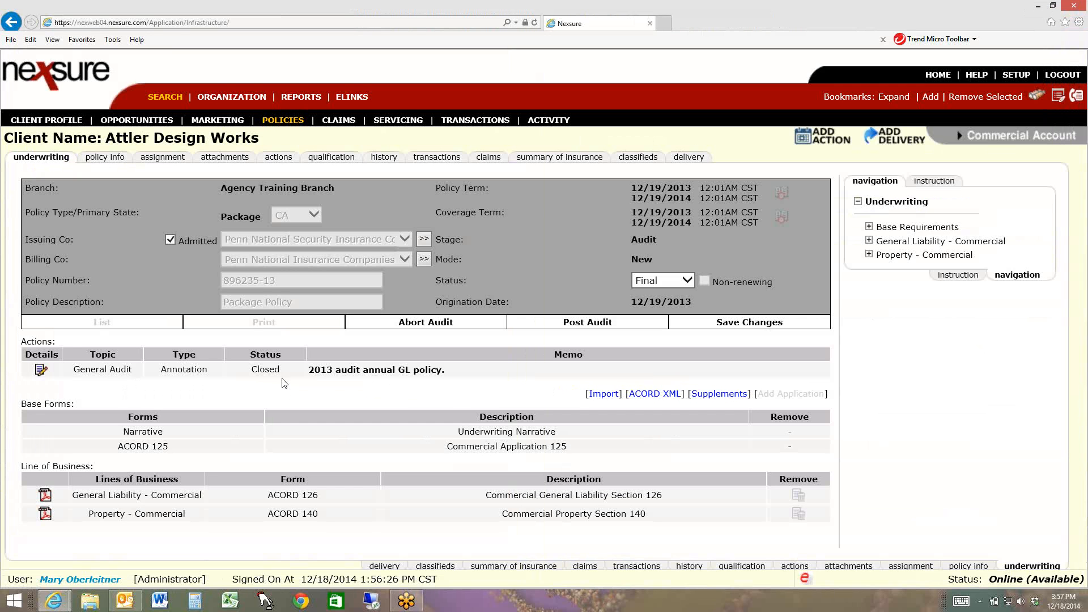
left_click(41, 373)
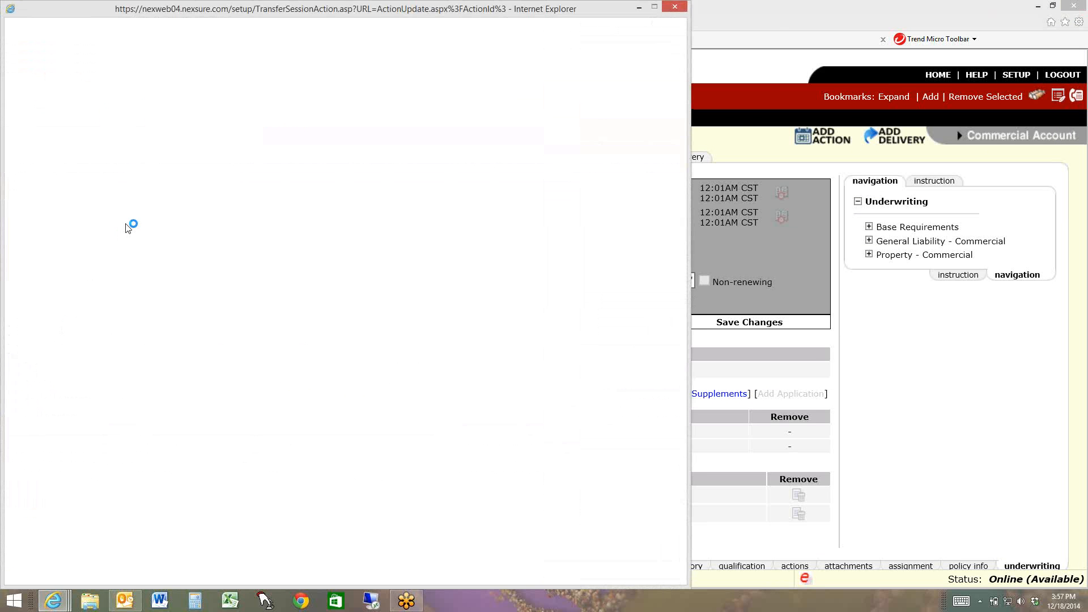
left_click(250, 141)
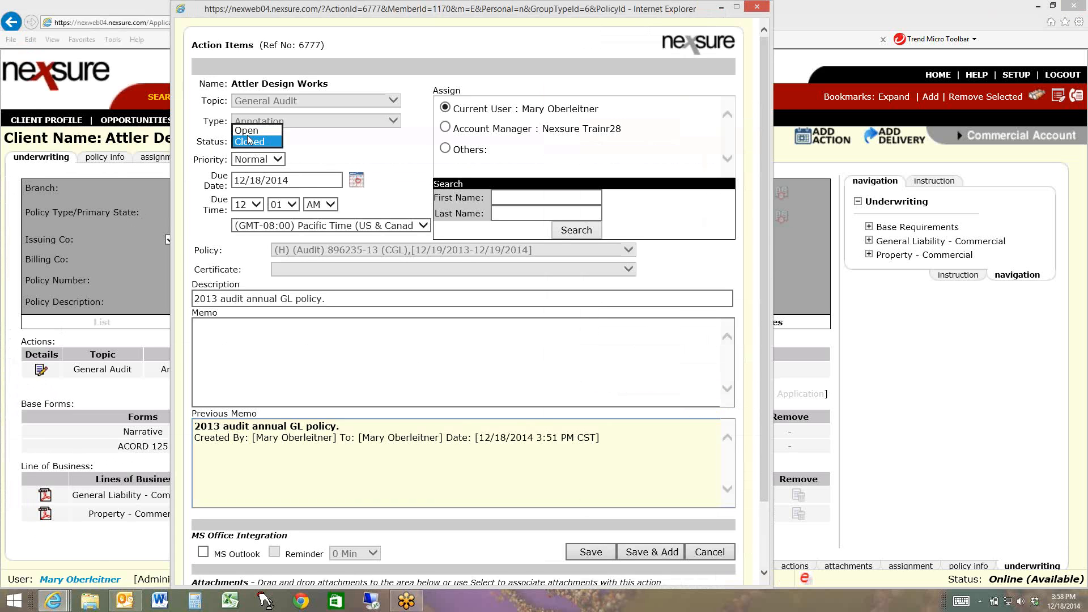
left_click(248, 130)
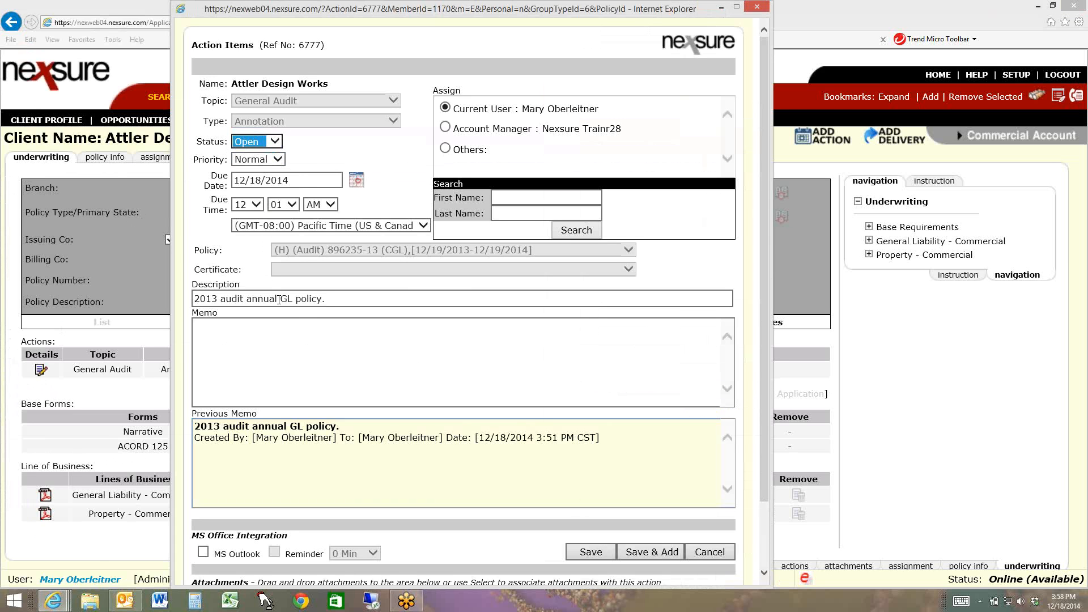
left_click(312, 331)
left_click_drag(348, 429, 275, 334)
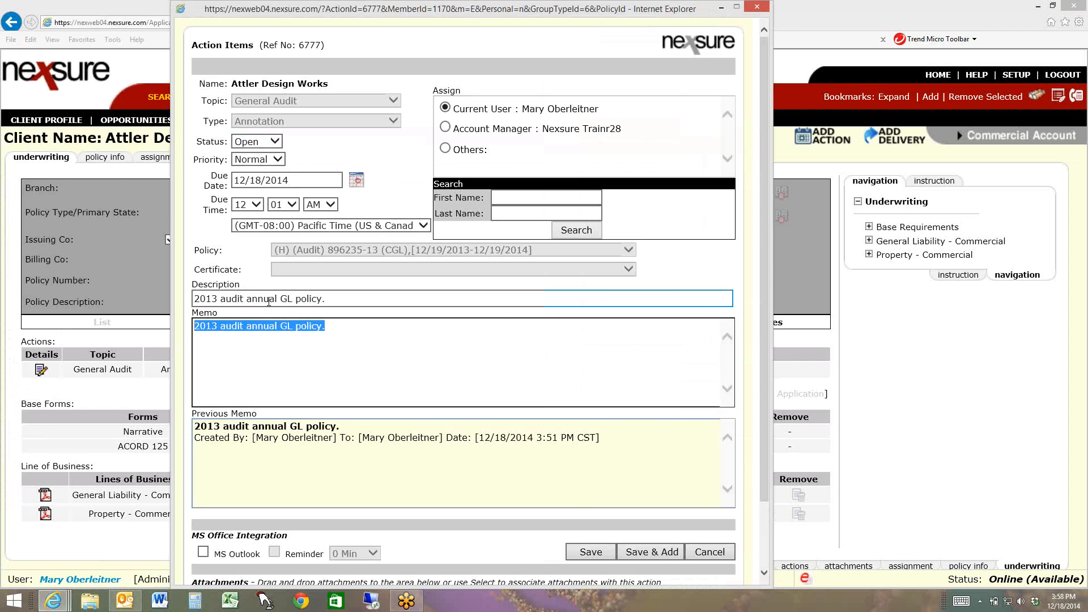
Set the General Audit action's due date to 12/28/2014 and save the action
double_click(251, 180)
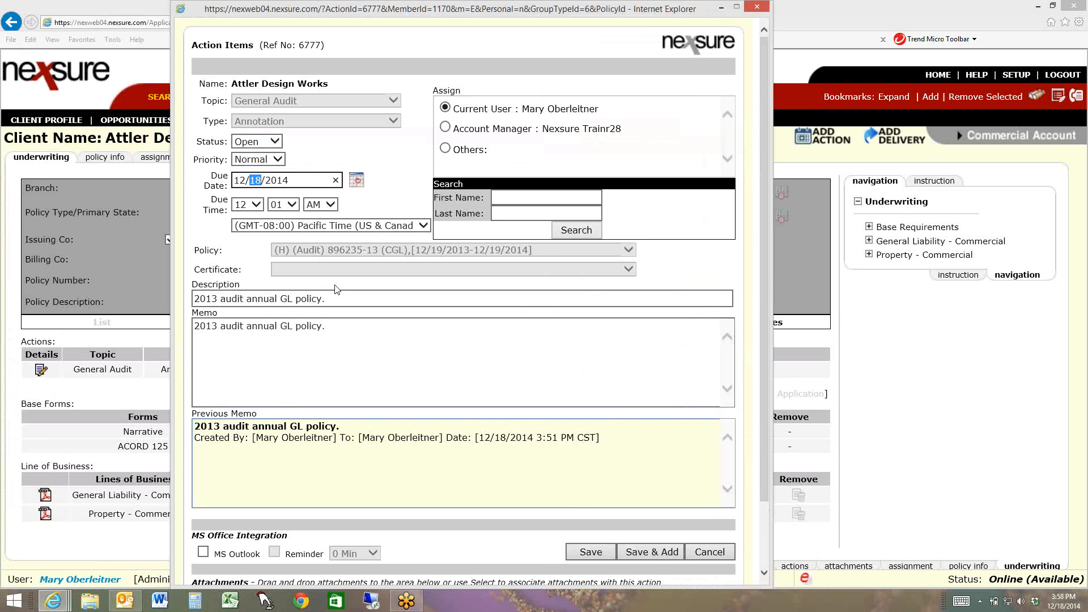
type("25")
key("BackSpace")
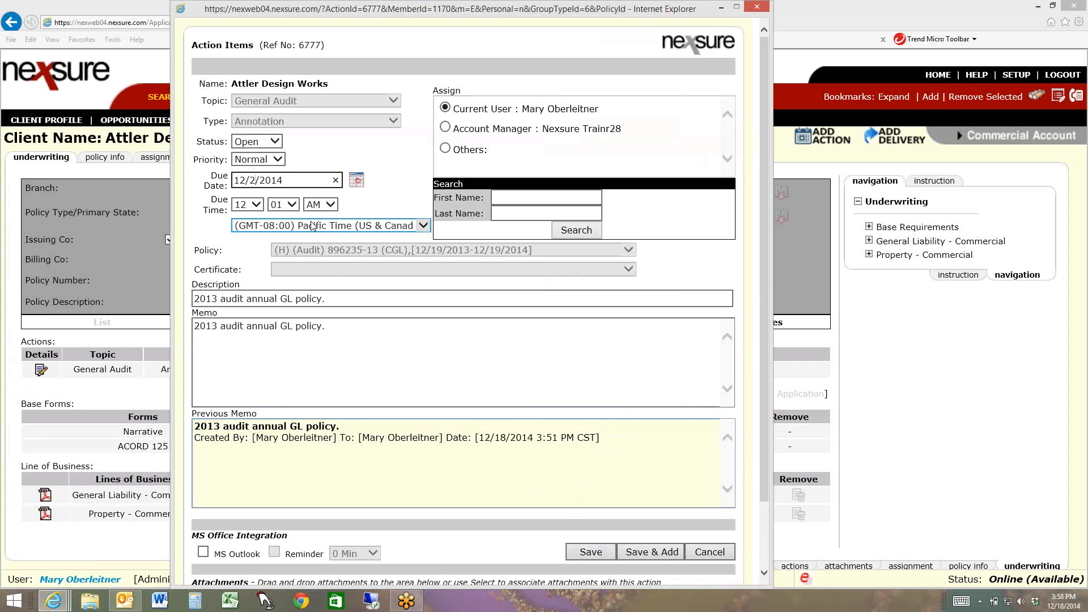
type("8")
left_click(598, 554)
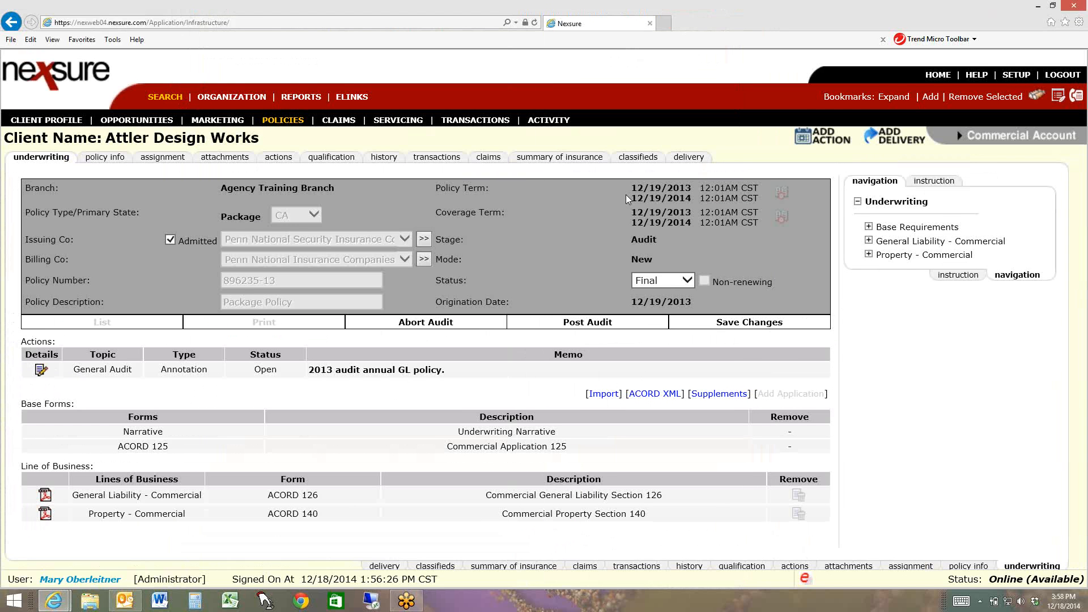
Go through the home page's audits list to its third page to check the Attler Design Works audit entry
left_click(937, 76)
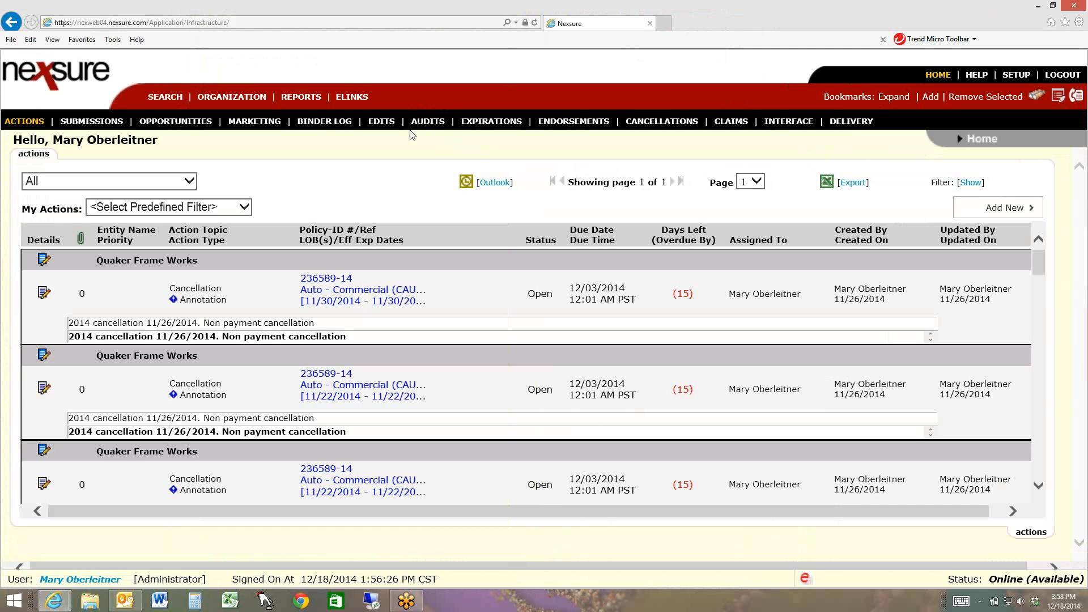
left_click(431, 125)
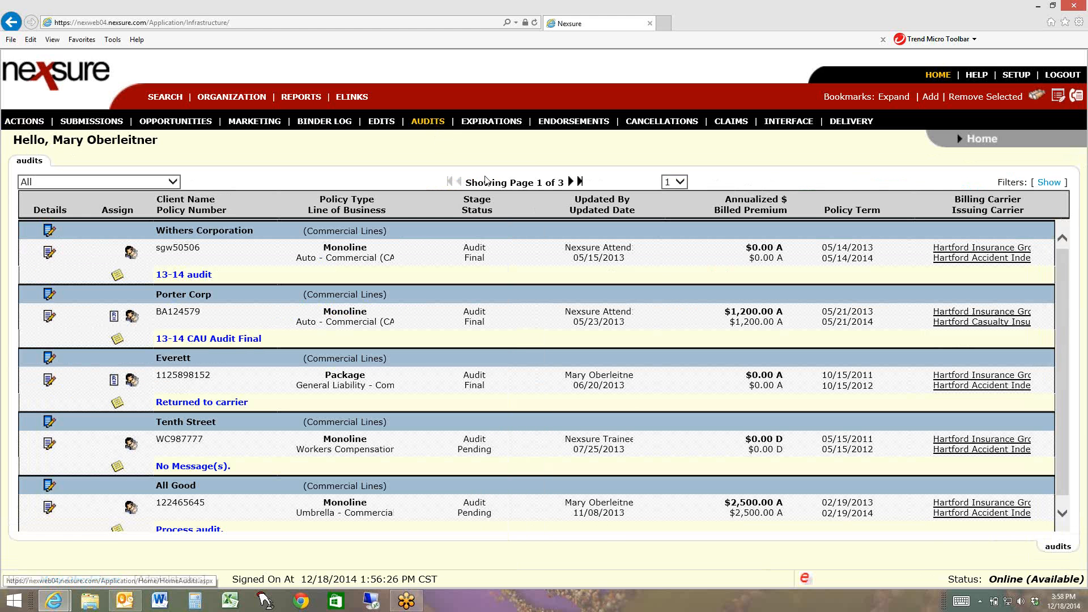
scroll(617, 353, "down", 1)
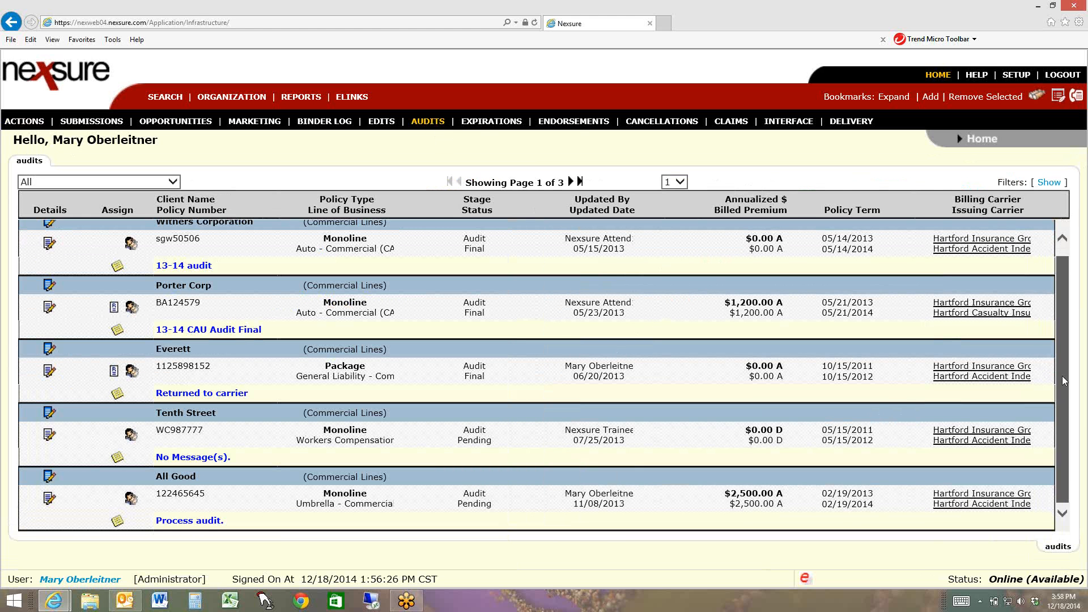
left_click_drag(1069, 377, 1070, 301)
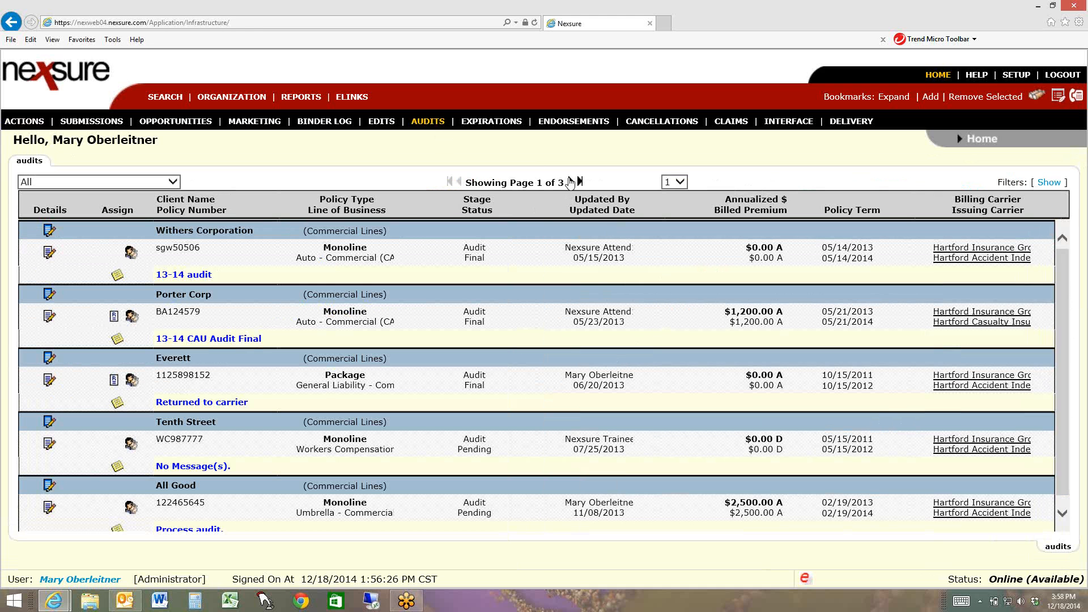
left_click(570, 182)
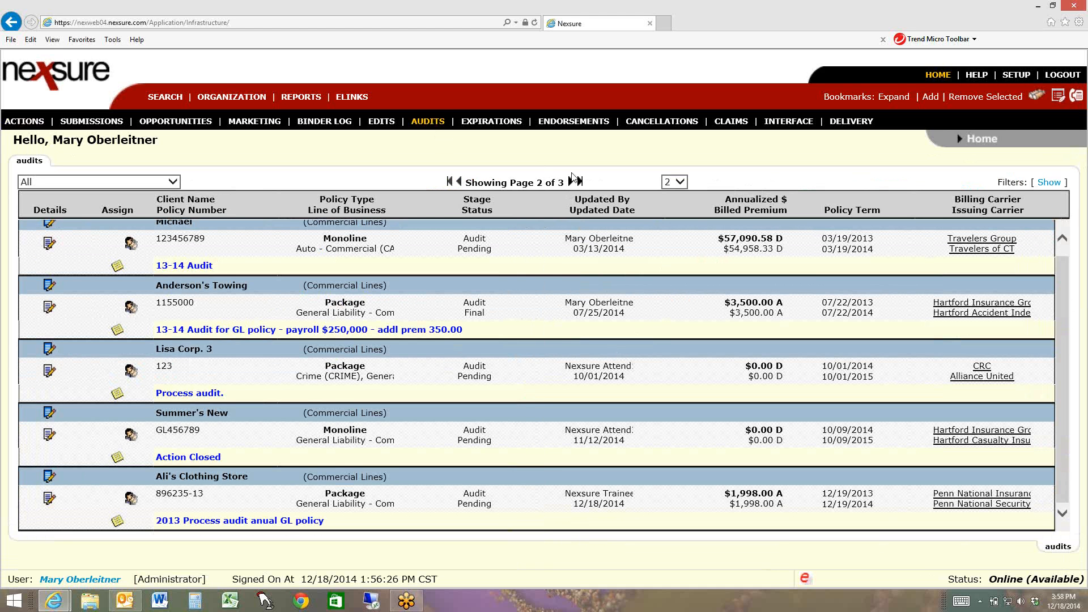
left_click(571, 181)
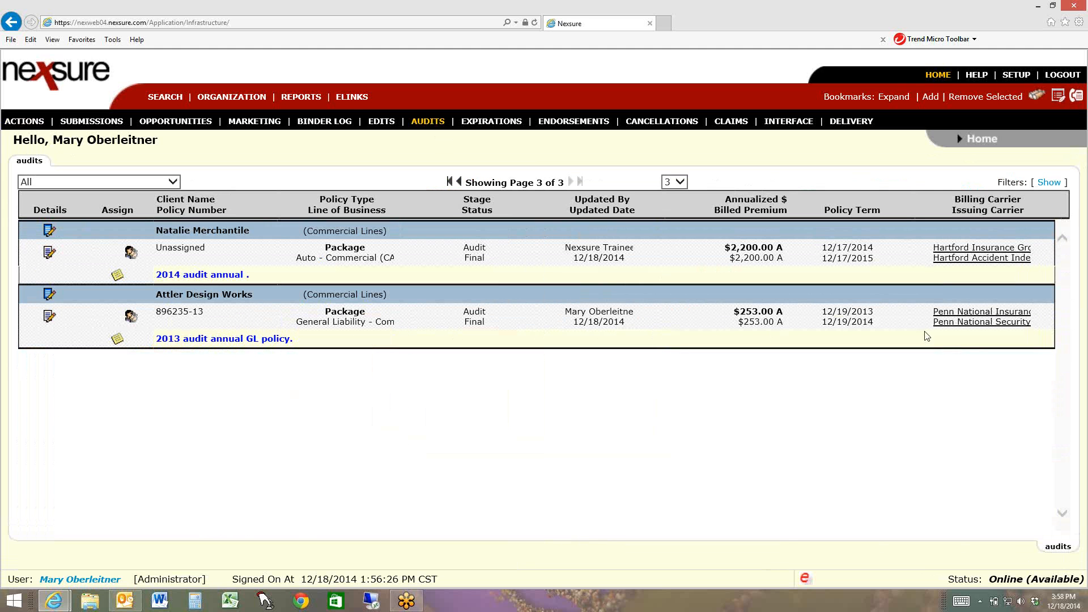
Find Attler Design Works' General Audit action in the home page's actions list and mark it as closed
left_click(31, 123)
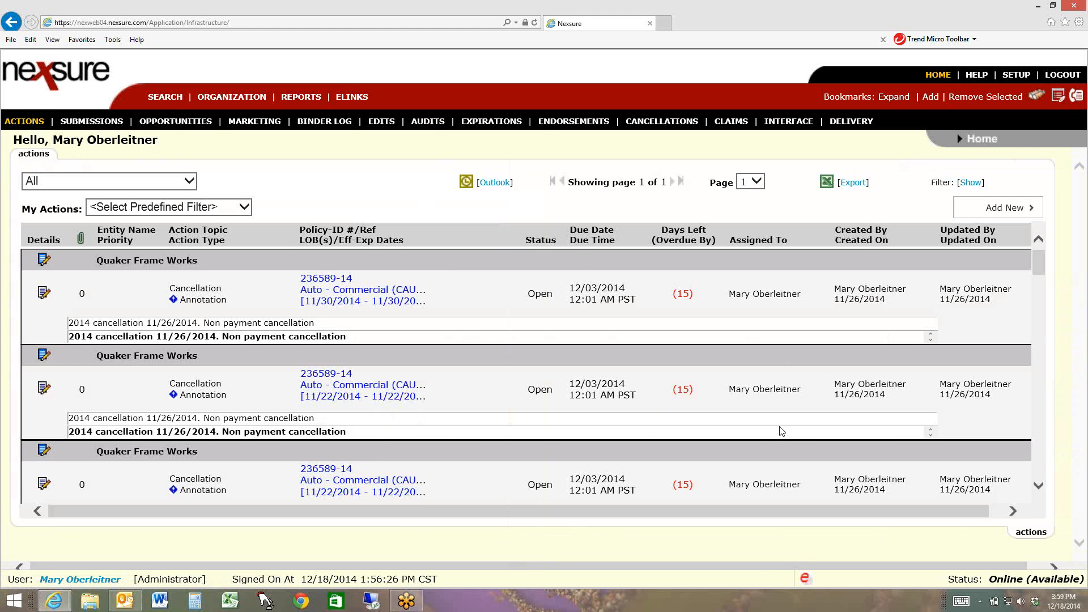
scroll(781, 430, "down", 1)
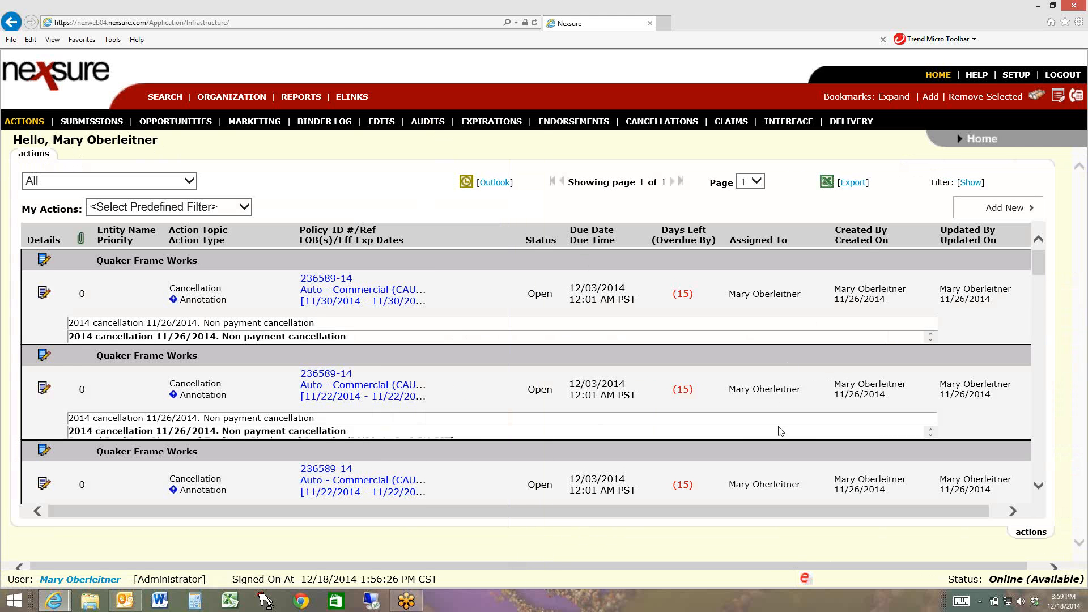
left_click(1039, 290)
left_click_drag(1040, 298, 1051, 357)
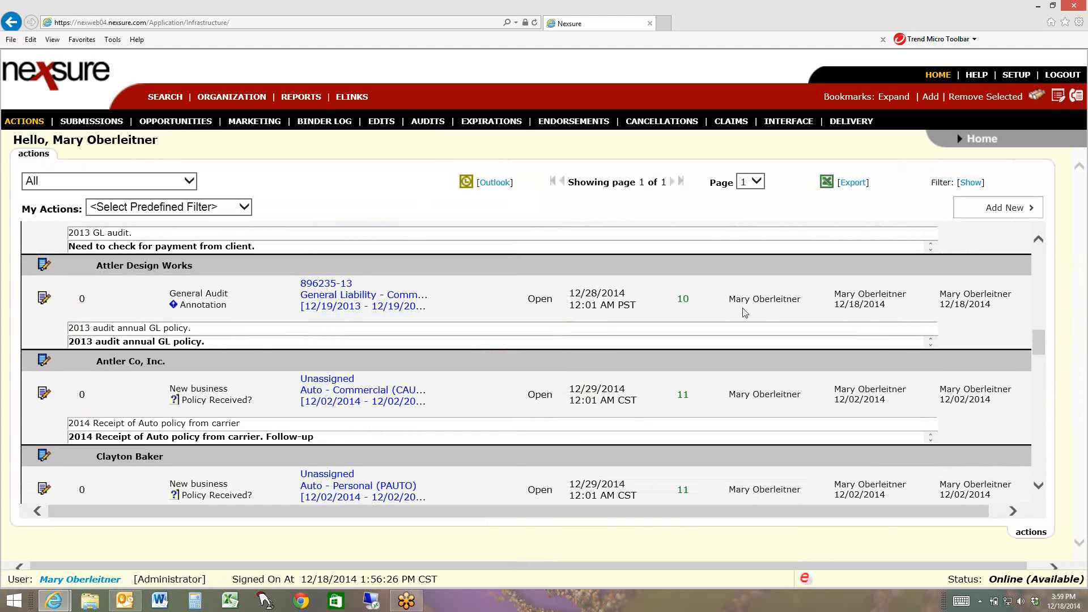
double_click(684, 298)
left_click_drag(649, 297, 442, 299)
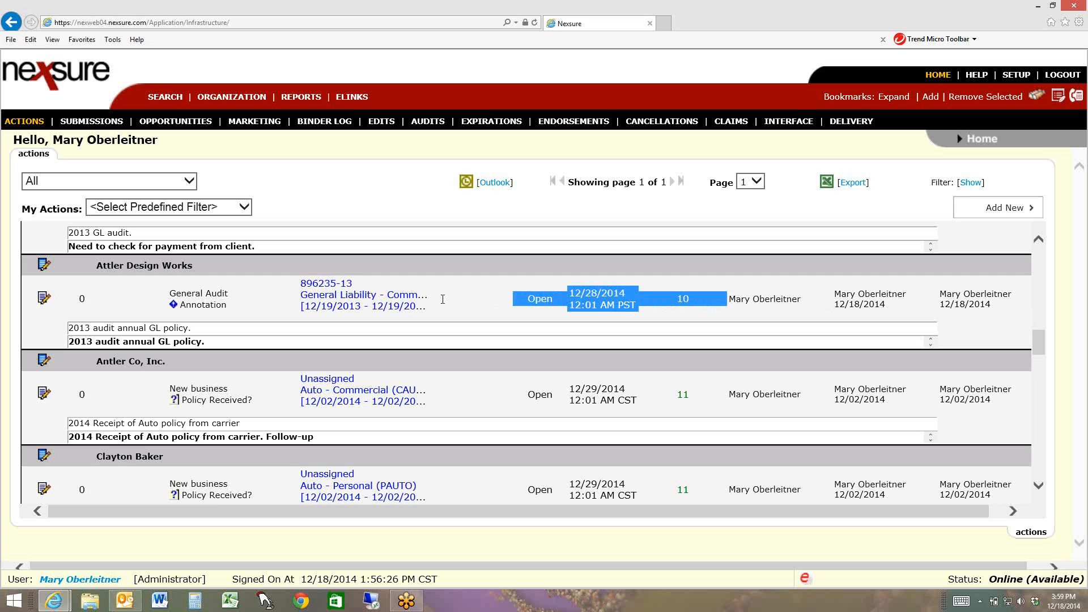
left_click(451, 303)
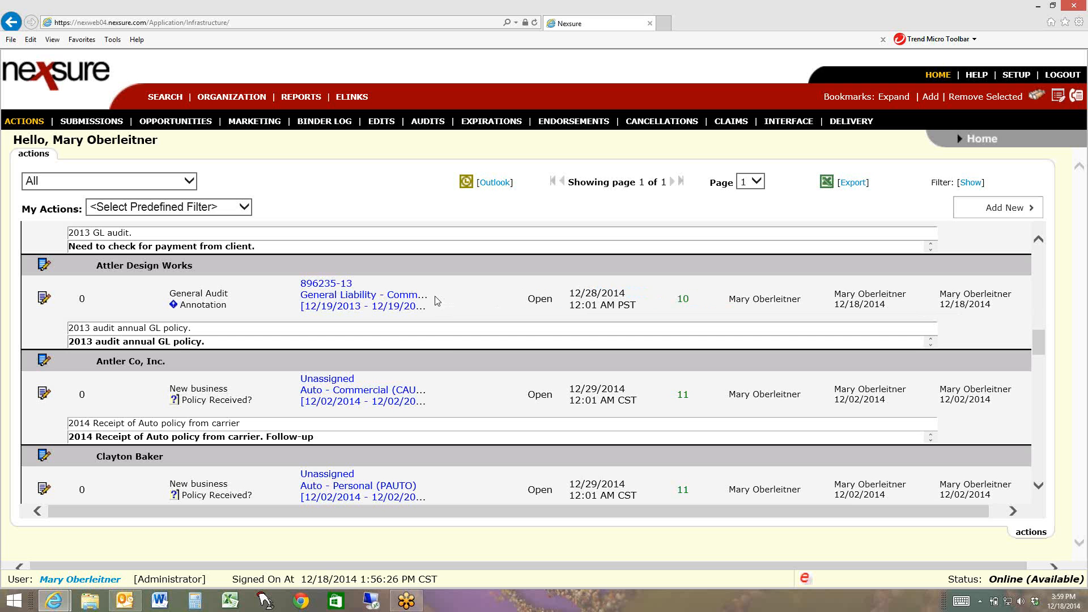
mouse_move(432, 301)
left_click(45, 302)
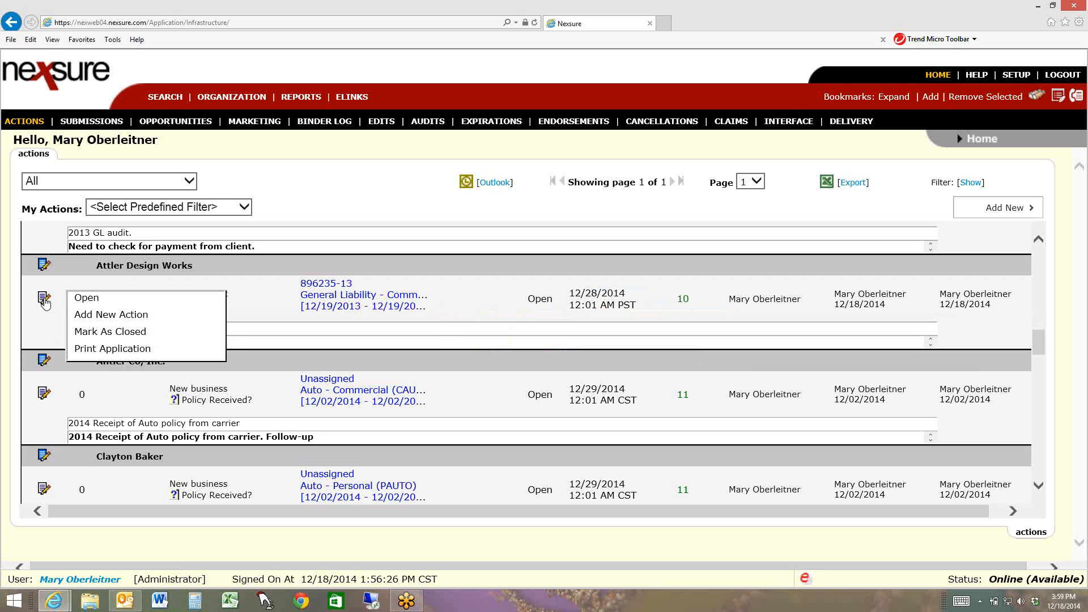
left_click(127, 333)
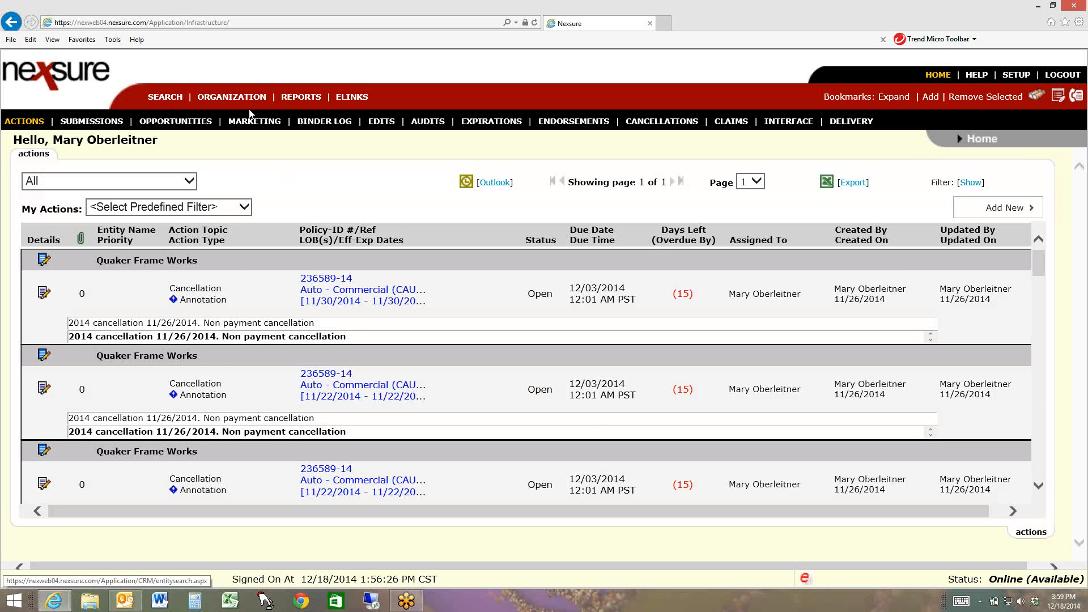
Return to the last page of the home audits list and open Attler Design Works' client profile
left_click(428, 124)
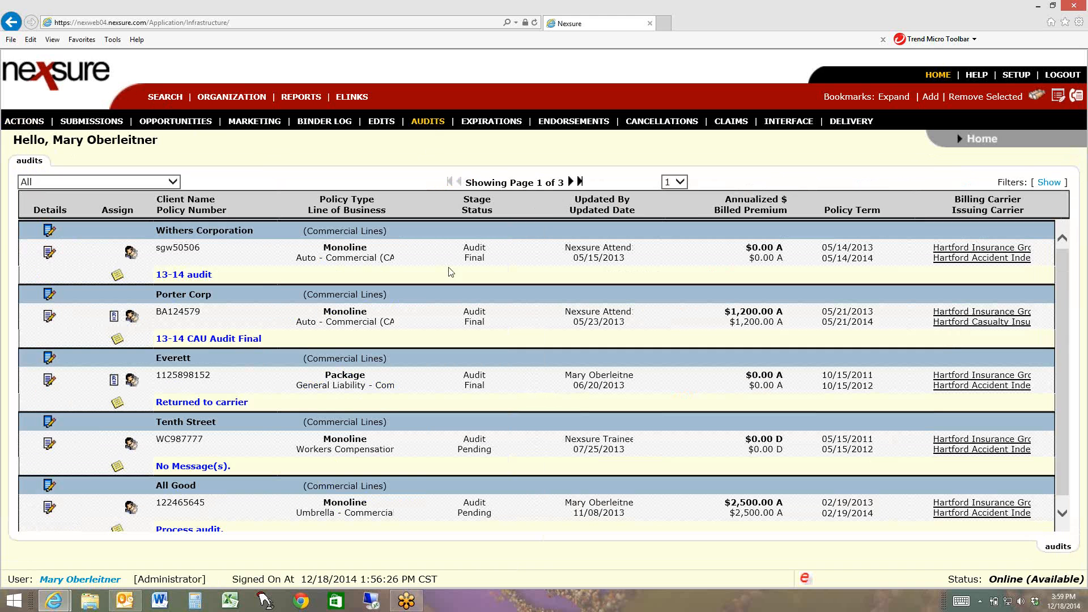
left_click(580, 182)
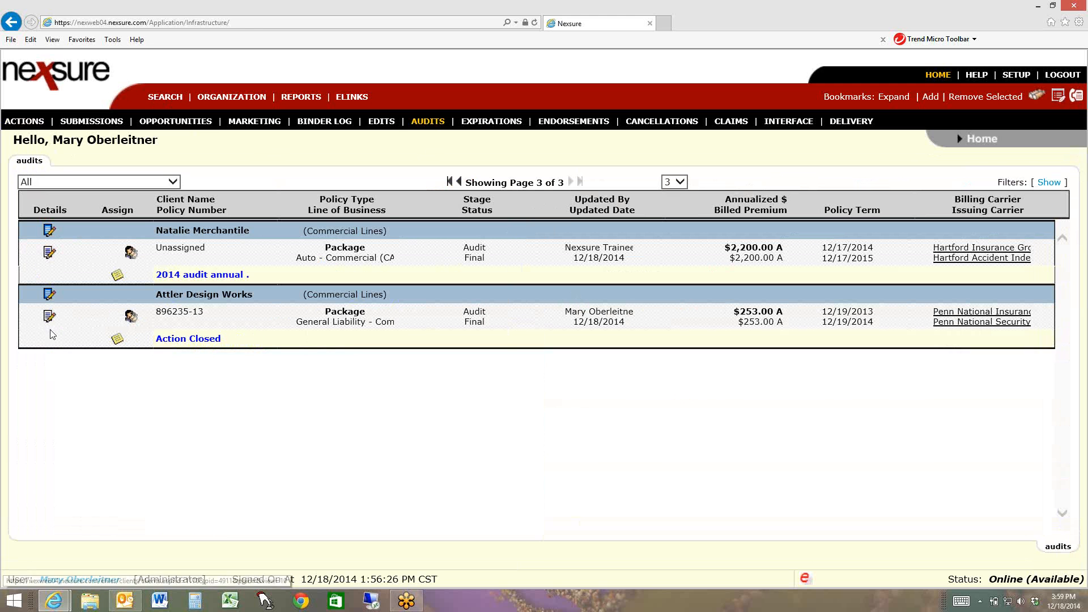
left_click(48, 296)
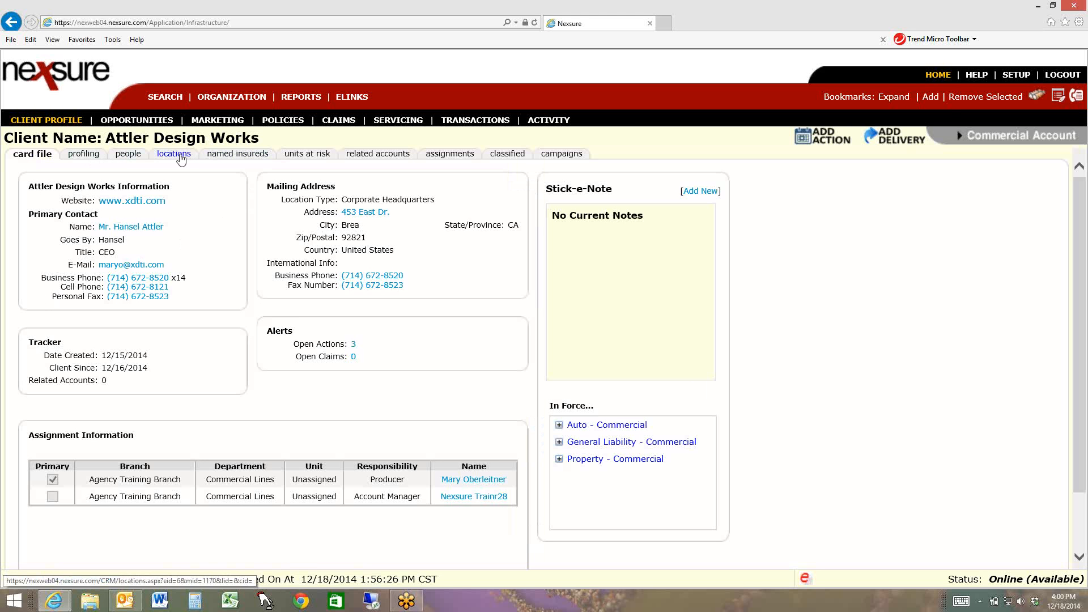
Expand the Penn National package policy in the client's policy history and open its final audit record
left_click(281, 122)
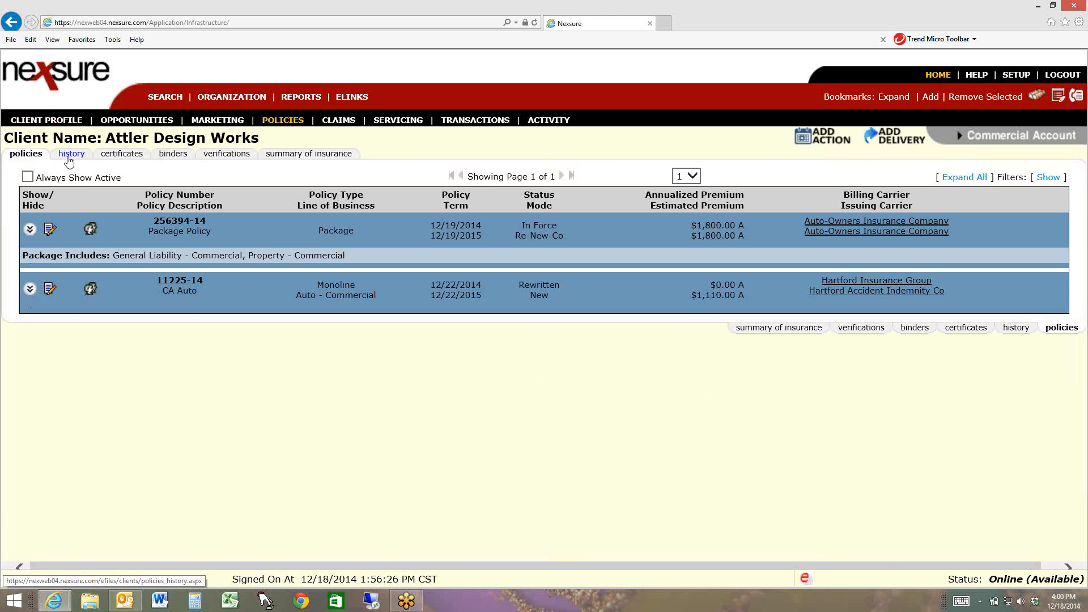
left_click(68, 161)
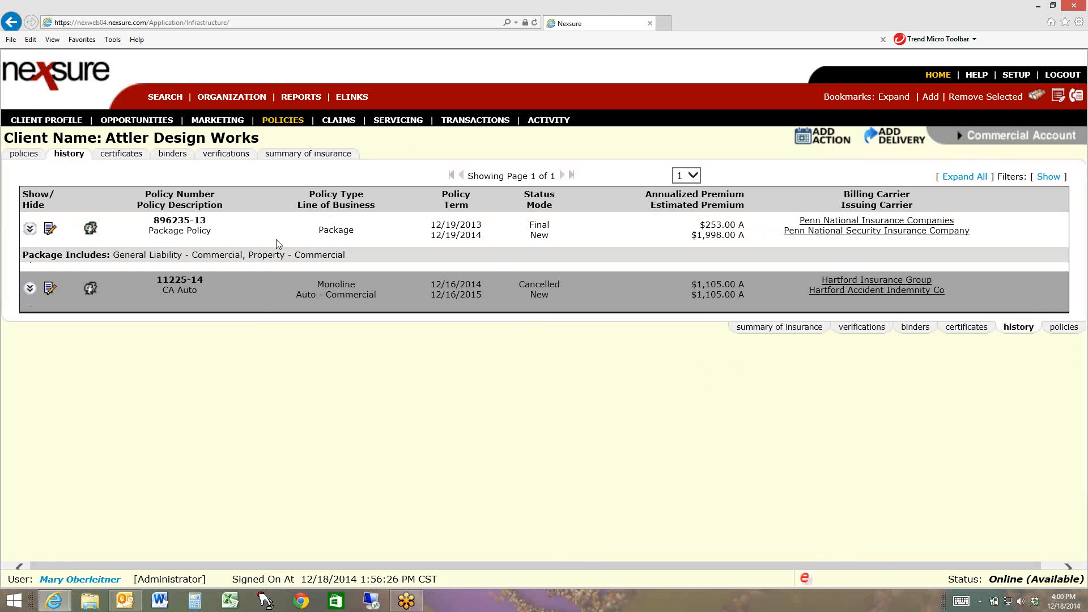
left_click(30, 229)
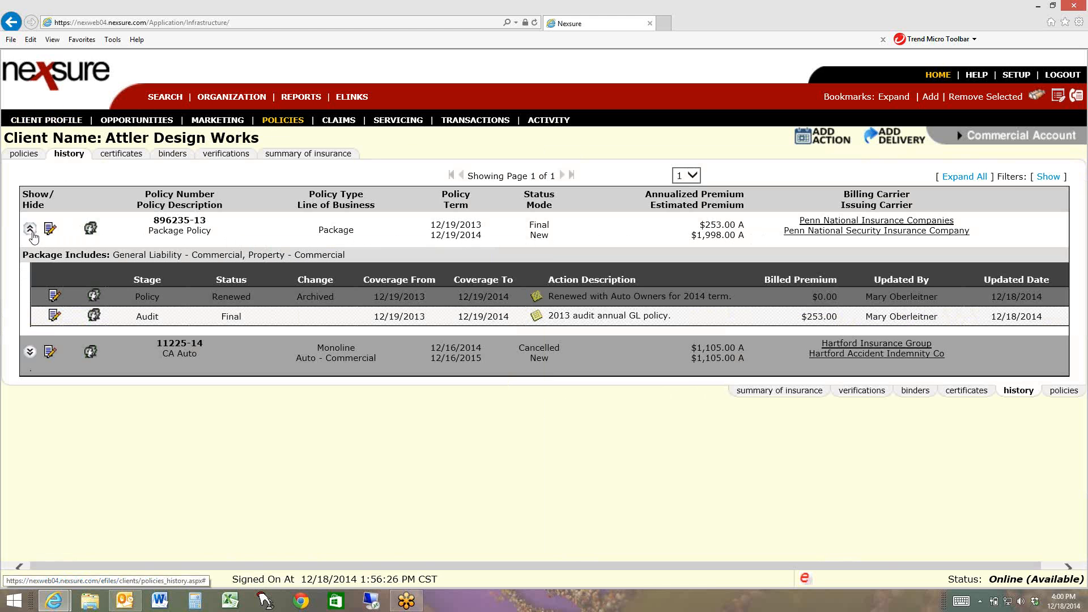
left_click(59, 318)
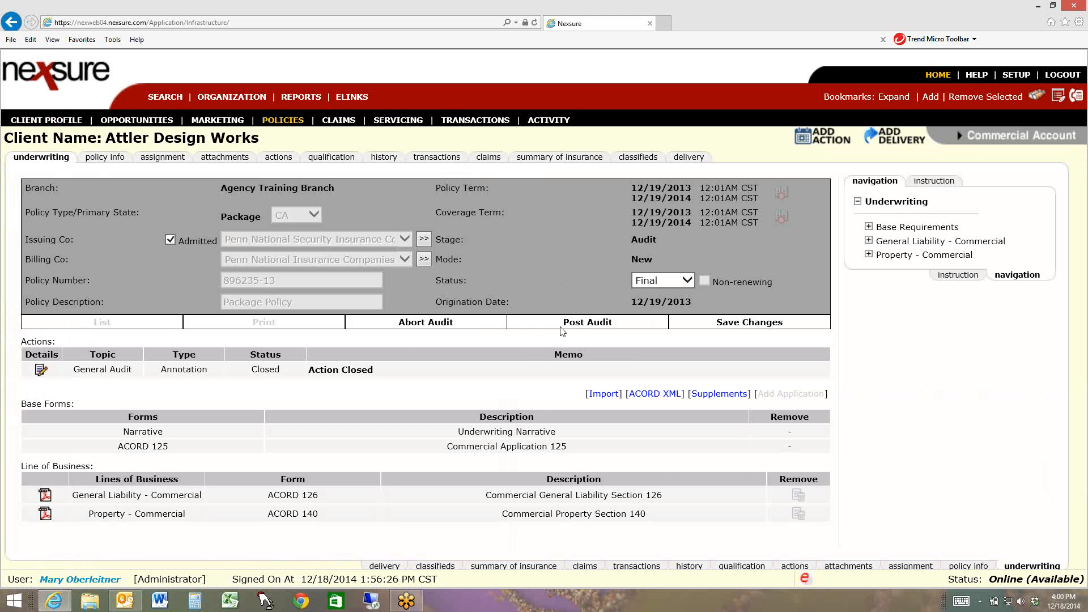
Post the final audit and review the General Audit action's memo history on the policy, closing it without changes
left_click(575, 323)
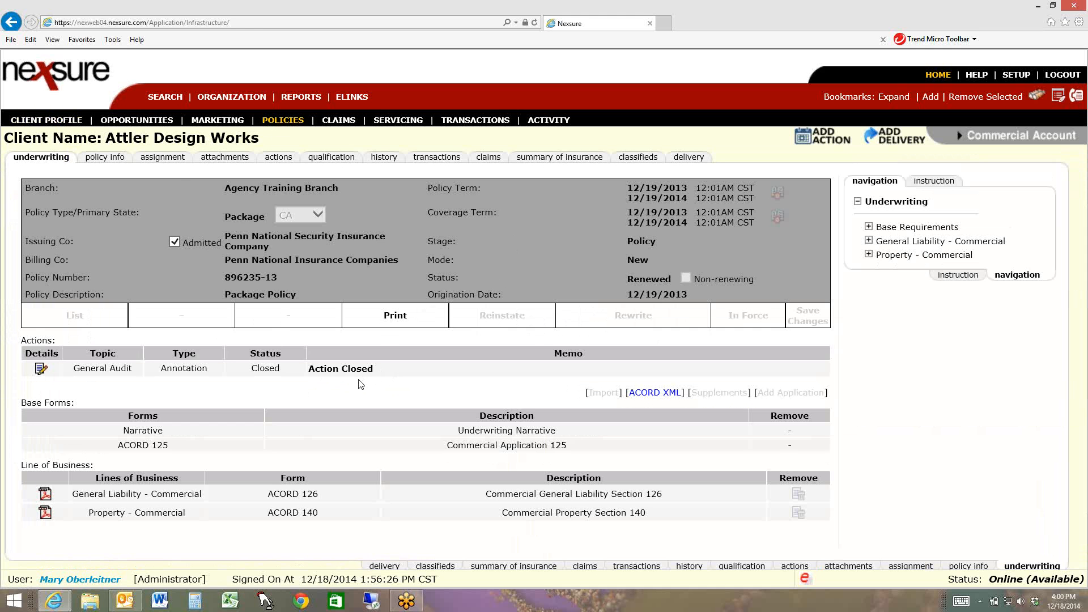
left_click(40, 372)
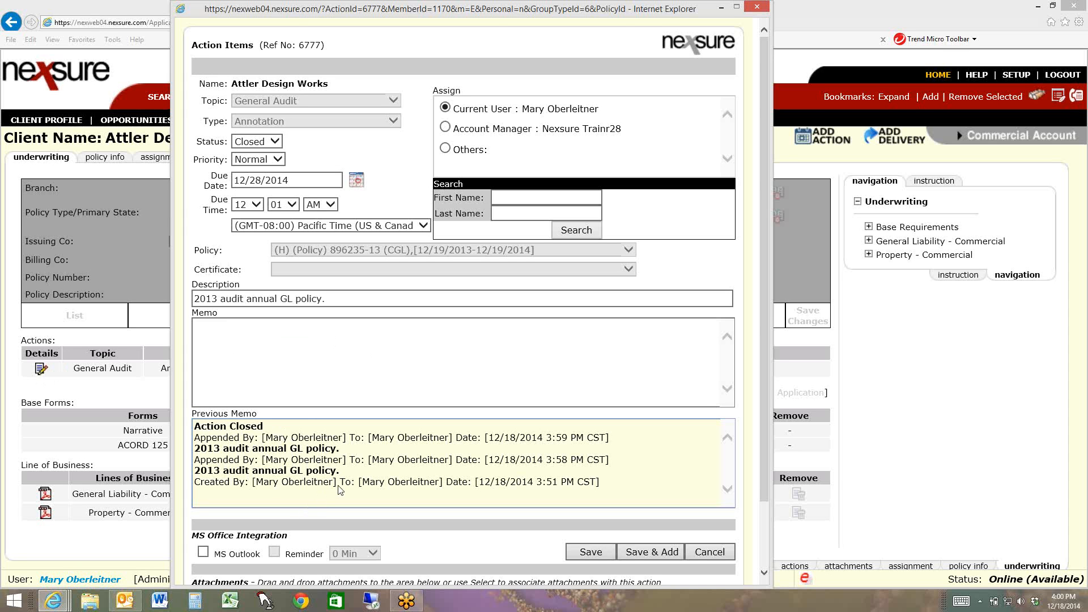
left_click(757, 7)
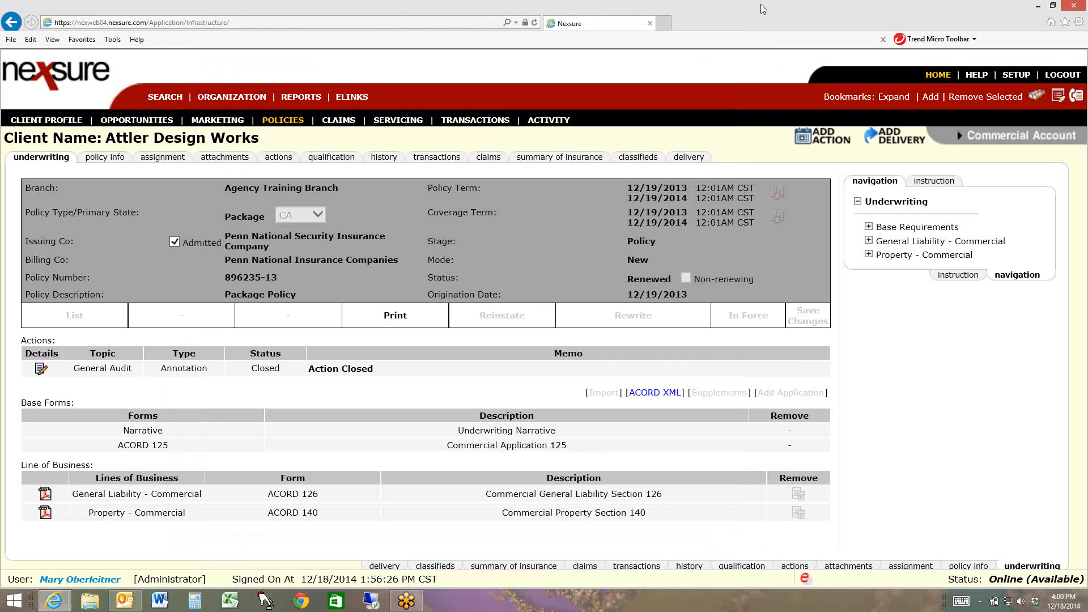